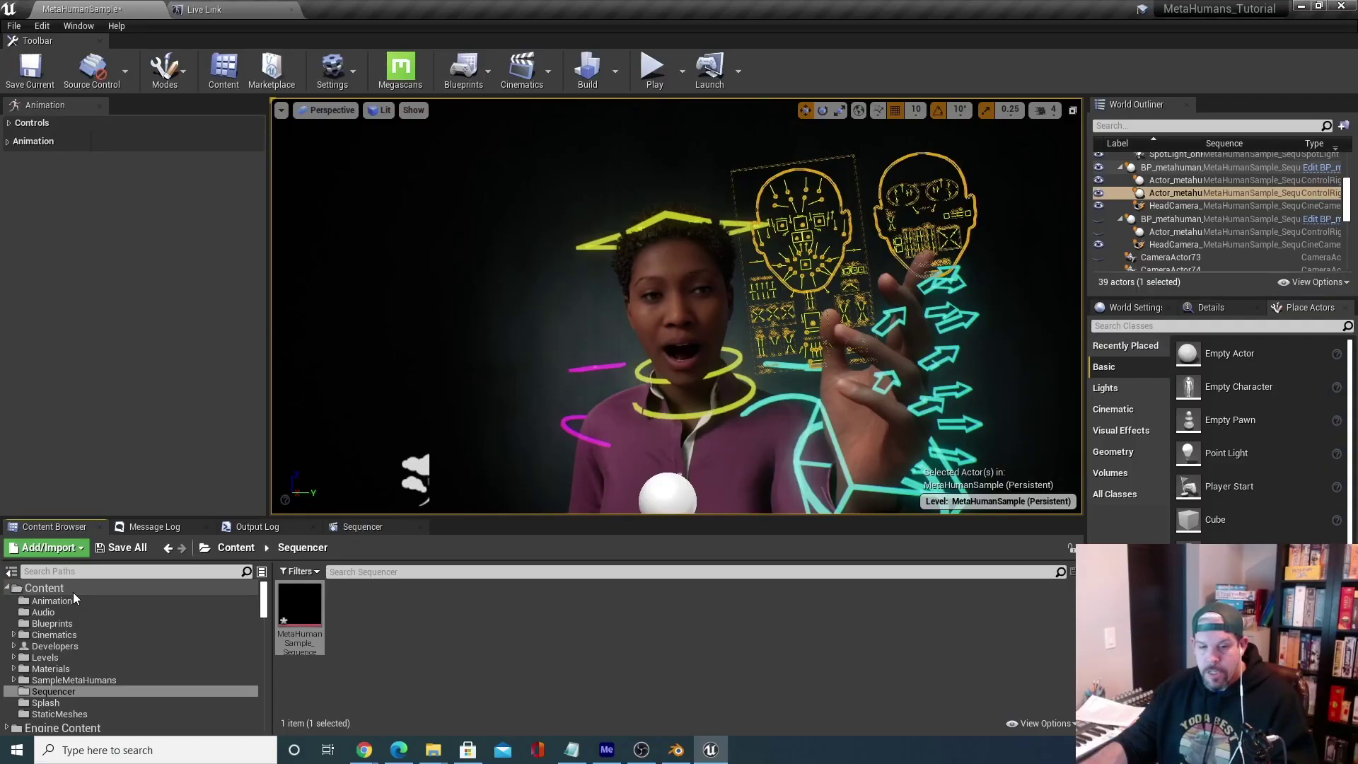
Create a new level from the template with a floor and sky, discarding the unsaved changes to MetaHumanSample.
left_click(82, 660)
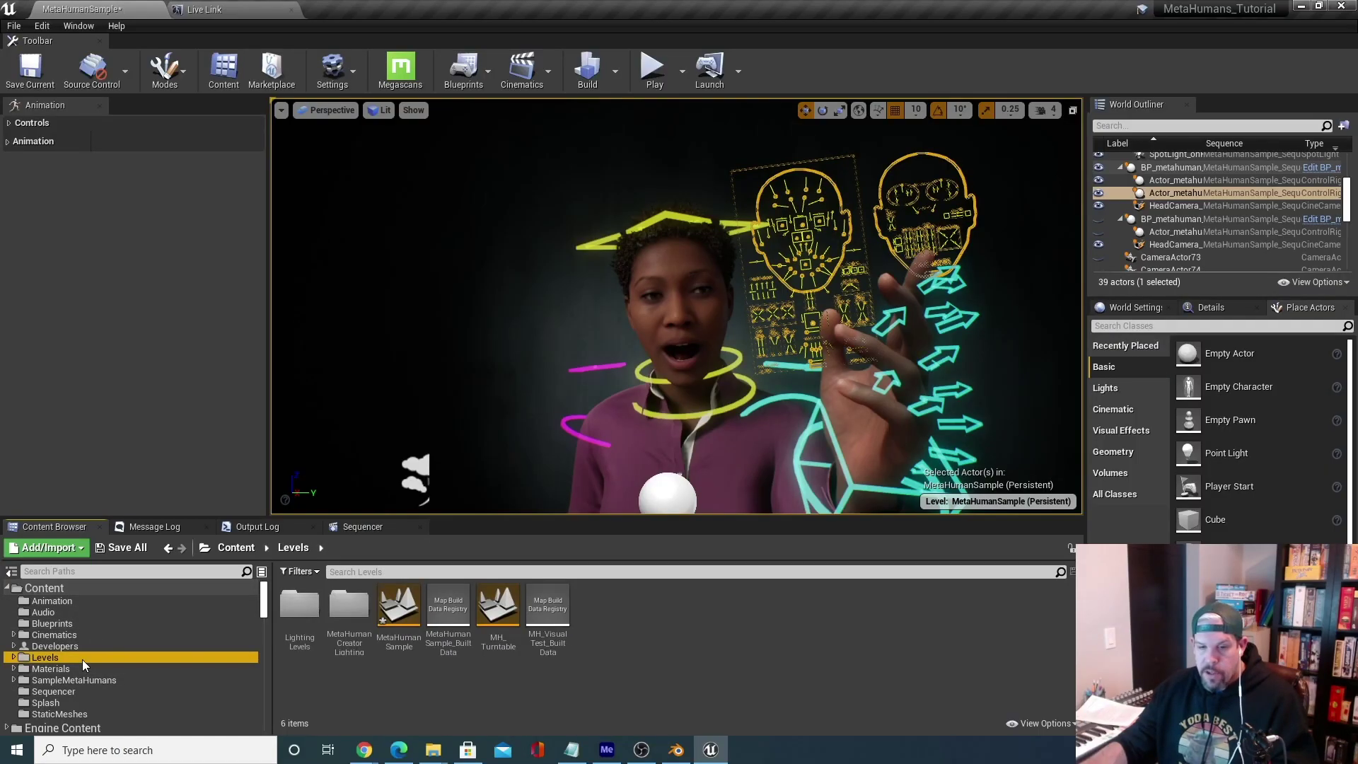
left_click(14, 25)
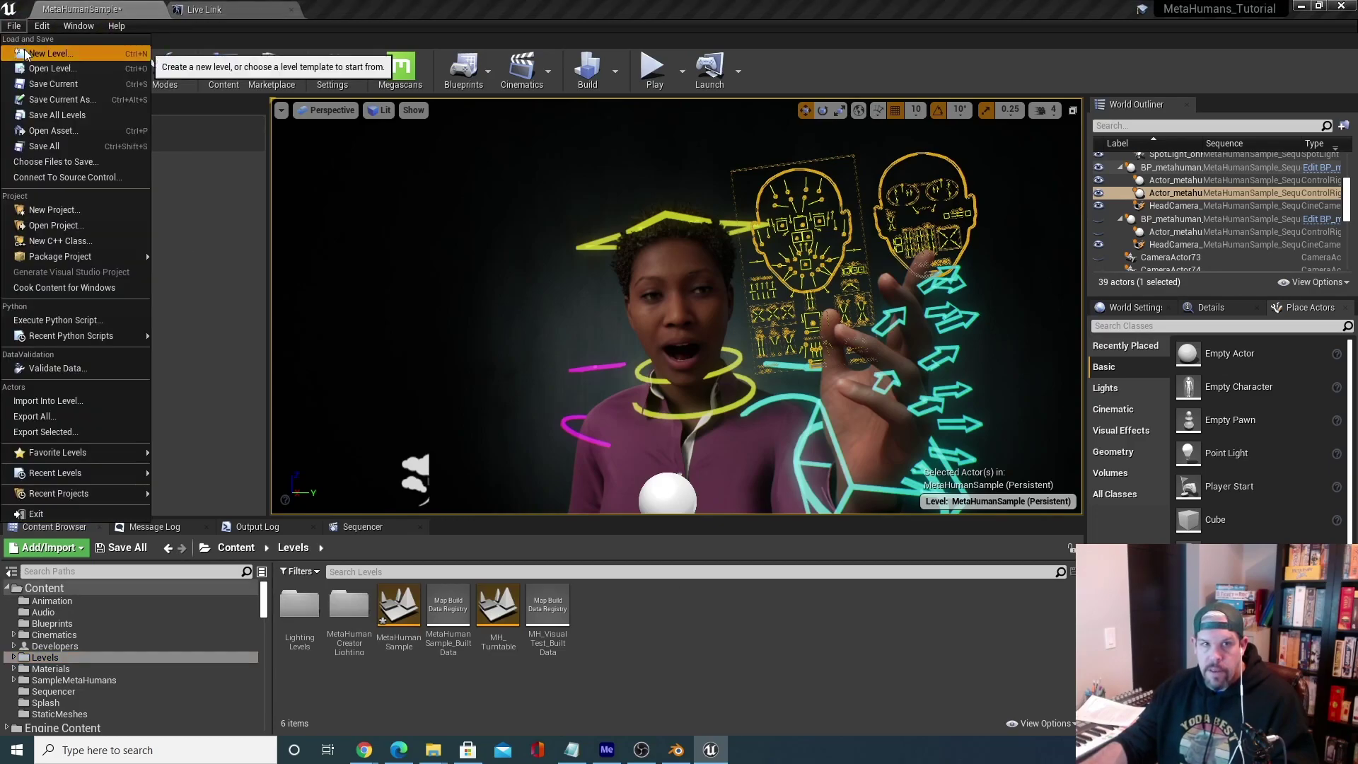
left_click(29, 53)
left_click(560, 296)
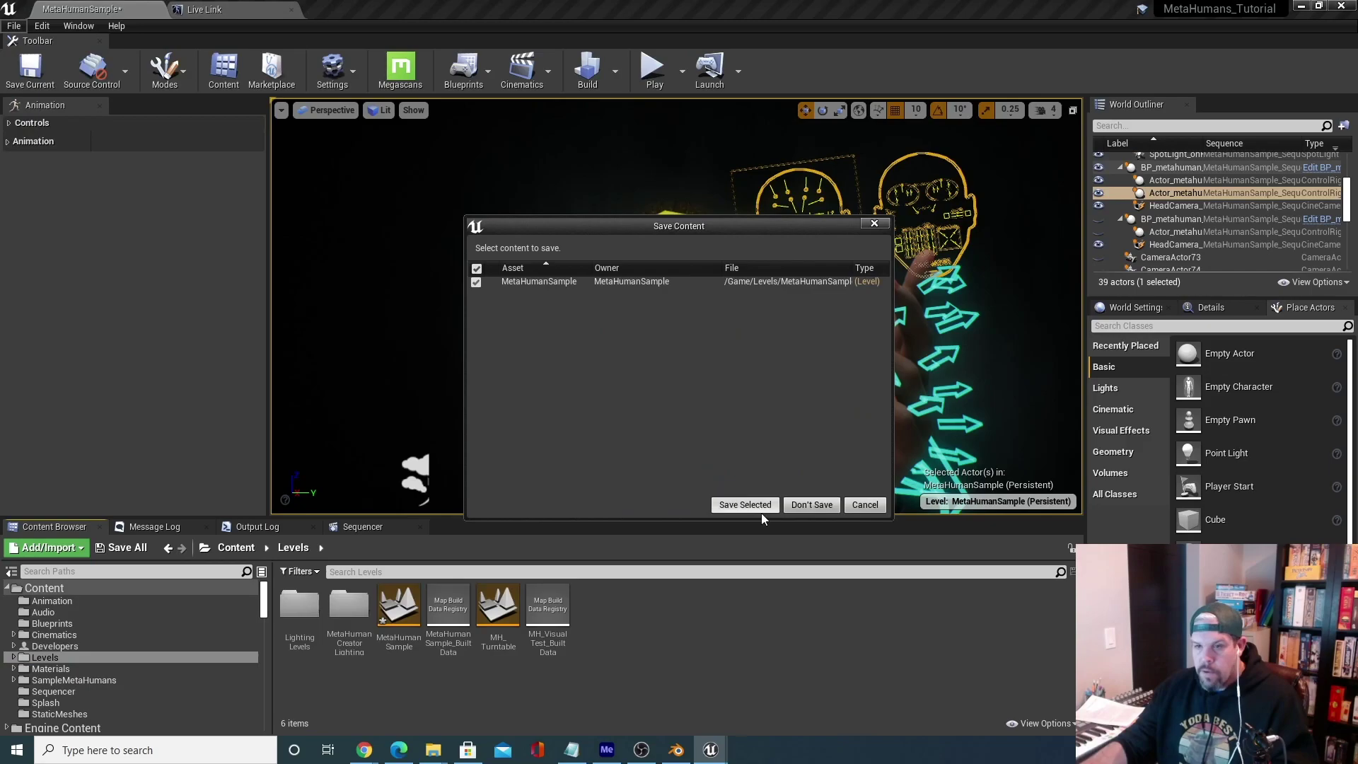
left_click(810, 505)
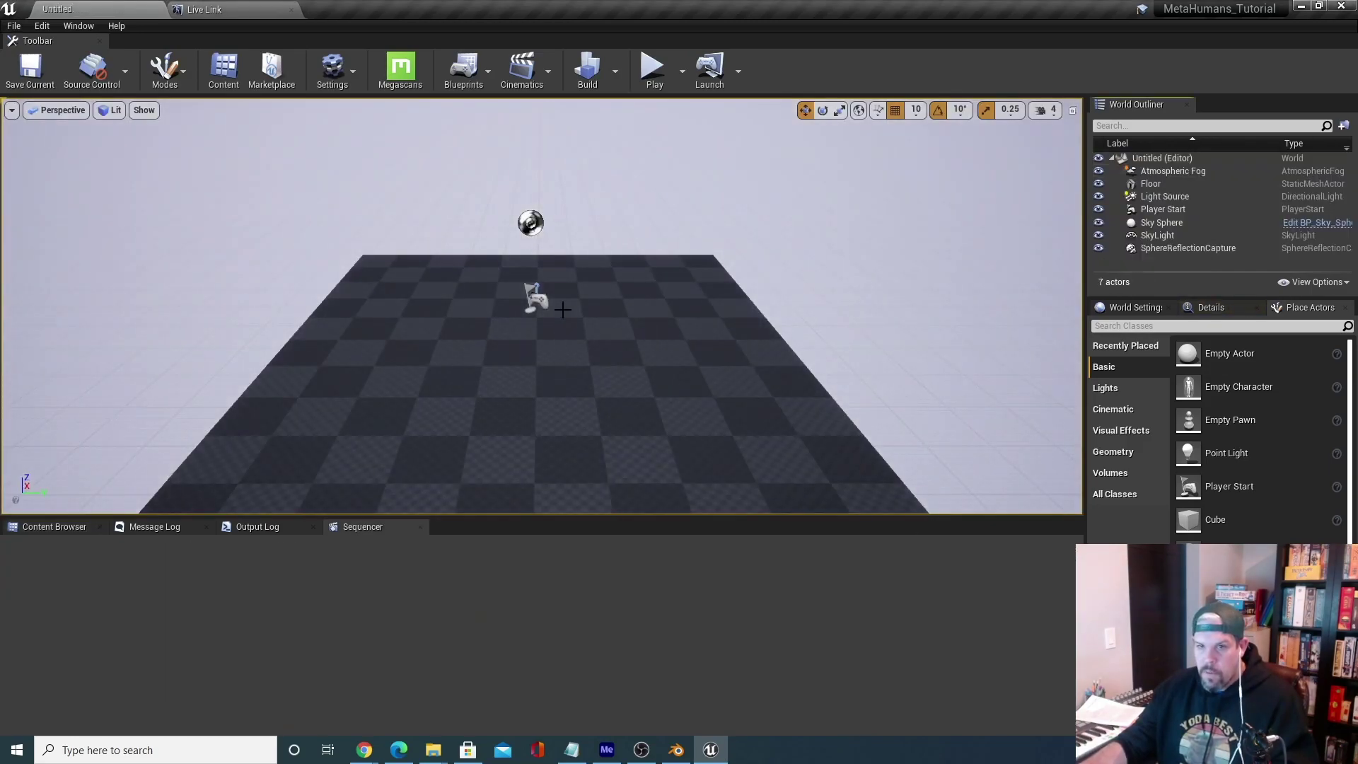
Save the new level as MetaHuman_Tutorial in the Levels folder.
mouse_move(563, 309)
right_mouse_down()
mouse_move(562, 333)
mouse_move(554, 269)
mouse_move(554, 305)
right_mouse_up()
left_click(54, 526)
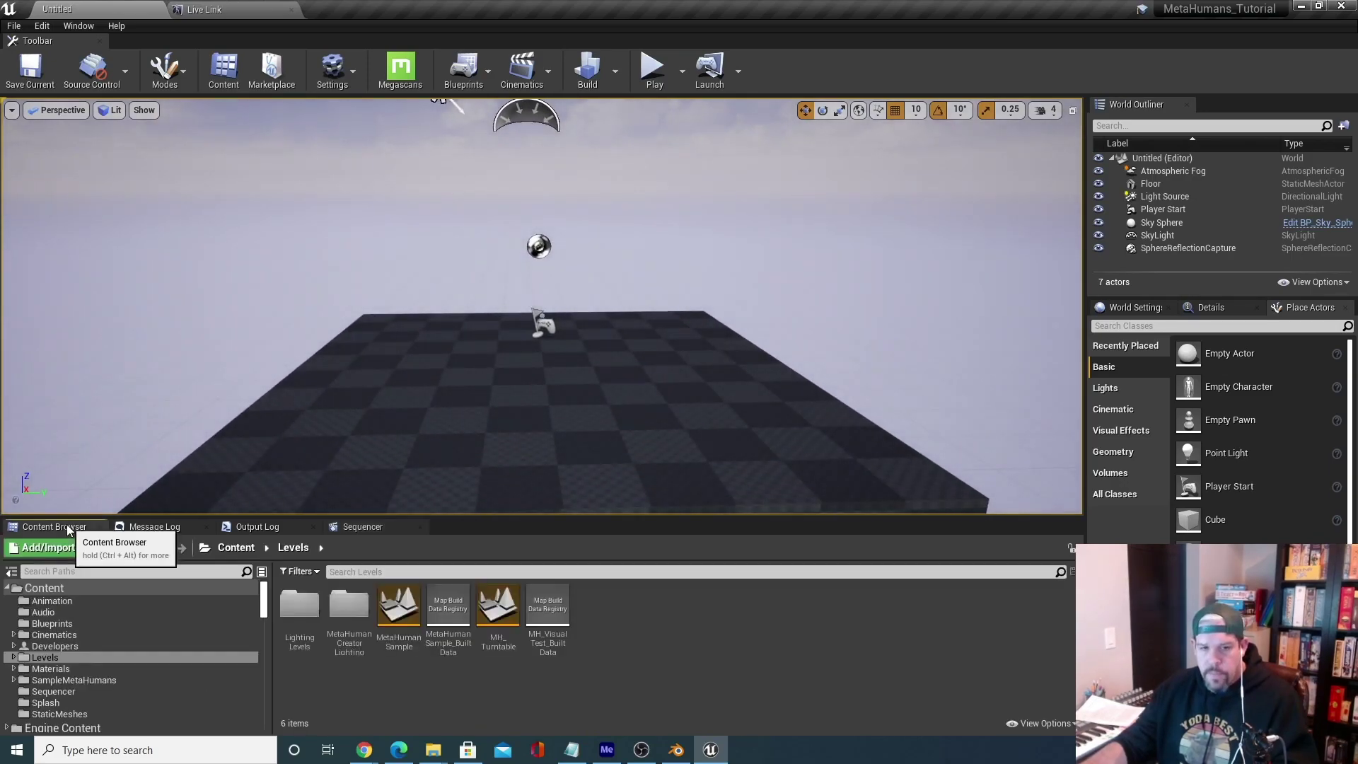
left_click(13, 26)
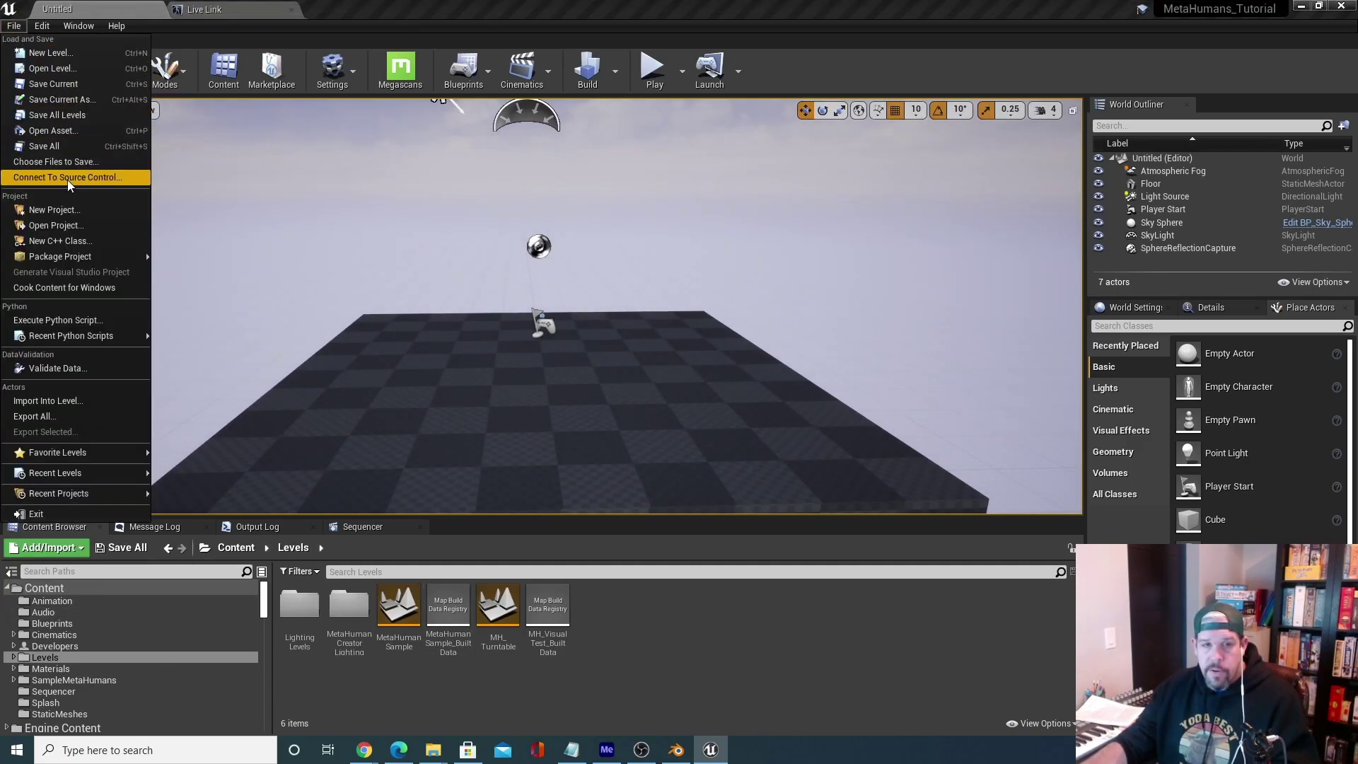
left_click(62, 85)
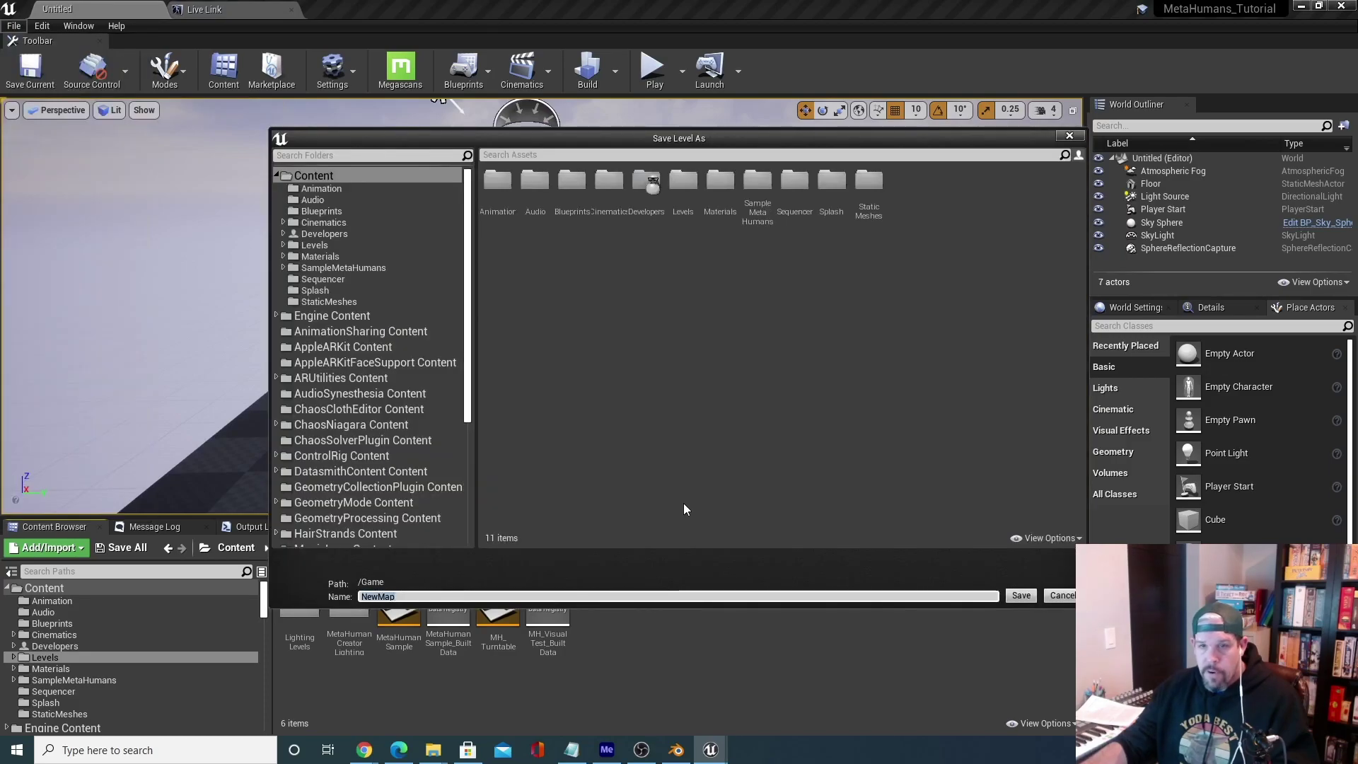
double_click(314, 245)
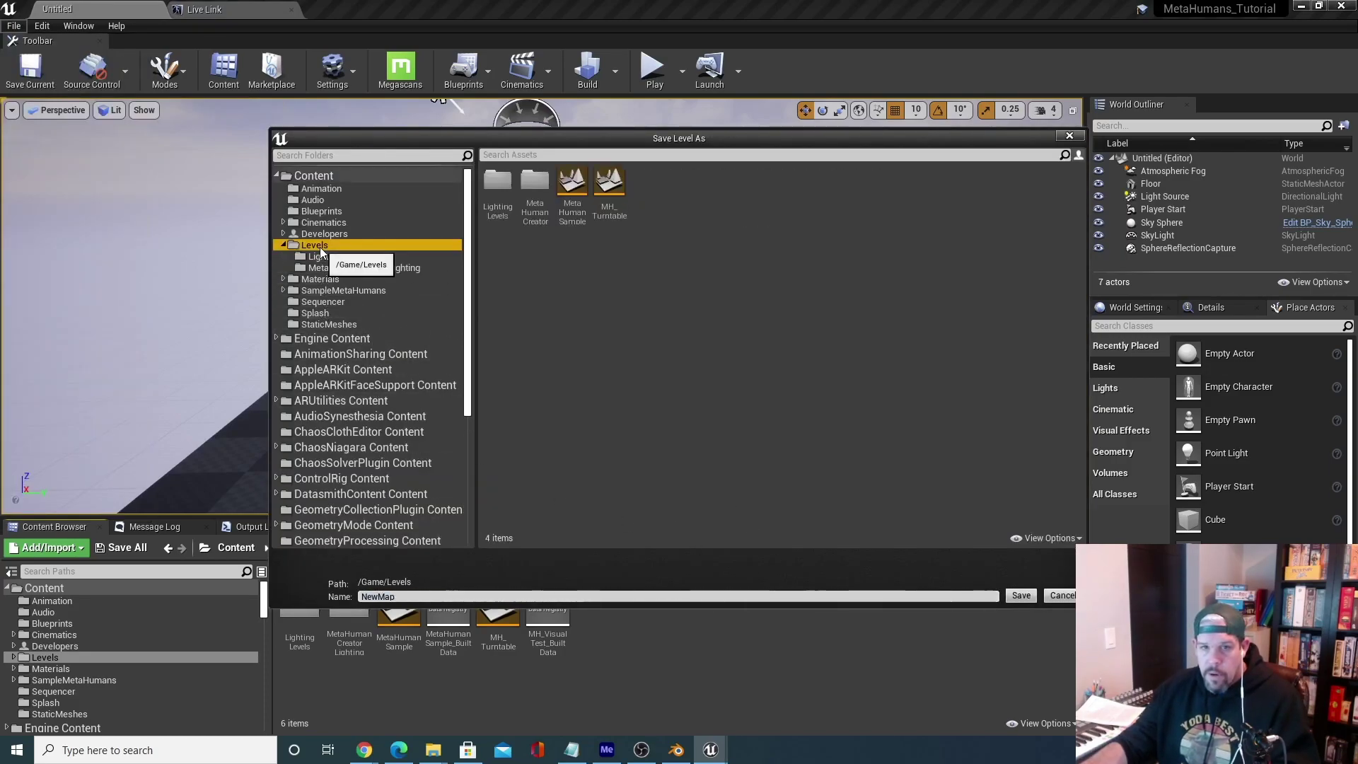
left_click(403, 596)
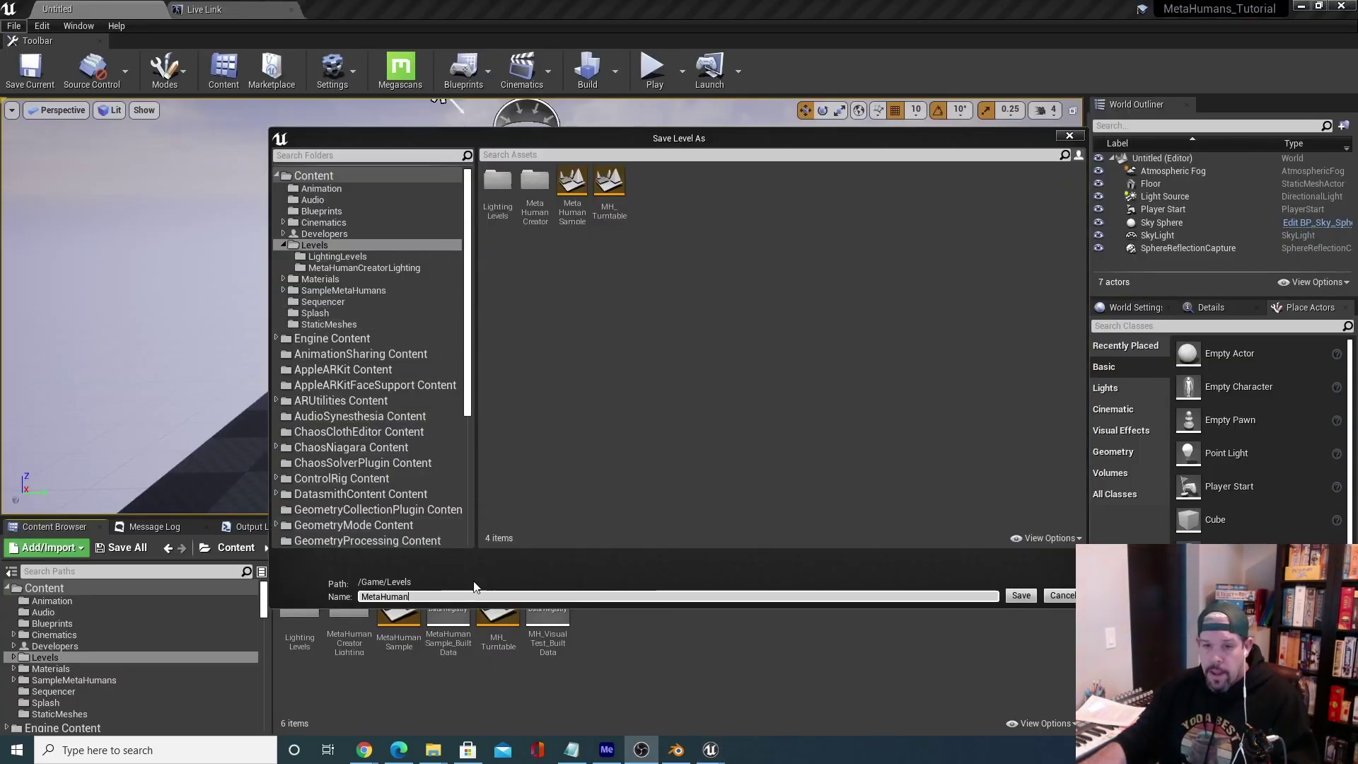
left_click(421, 594)
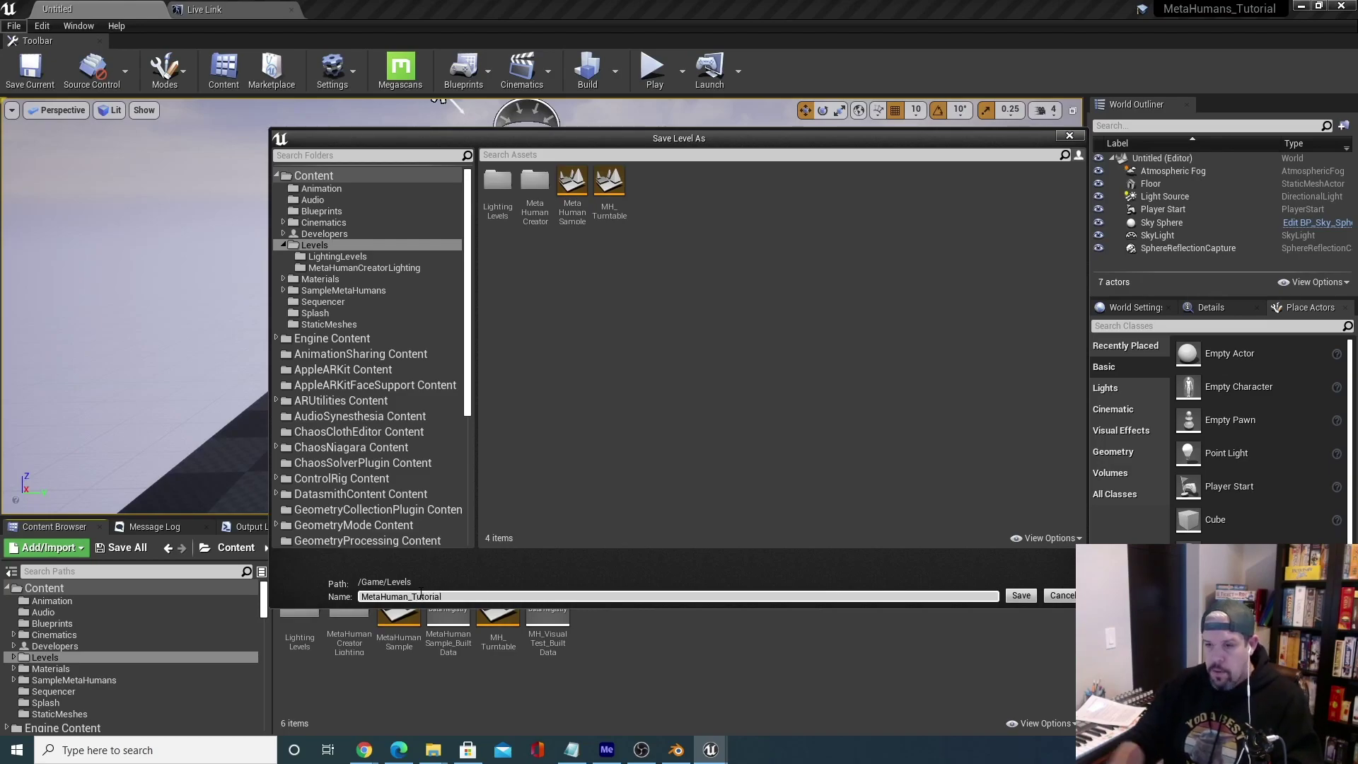
left_click(1024, 595)
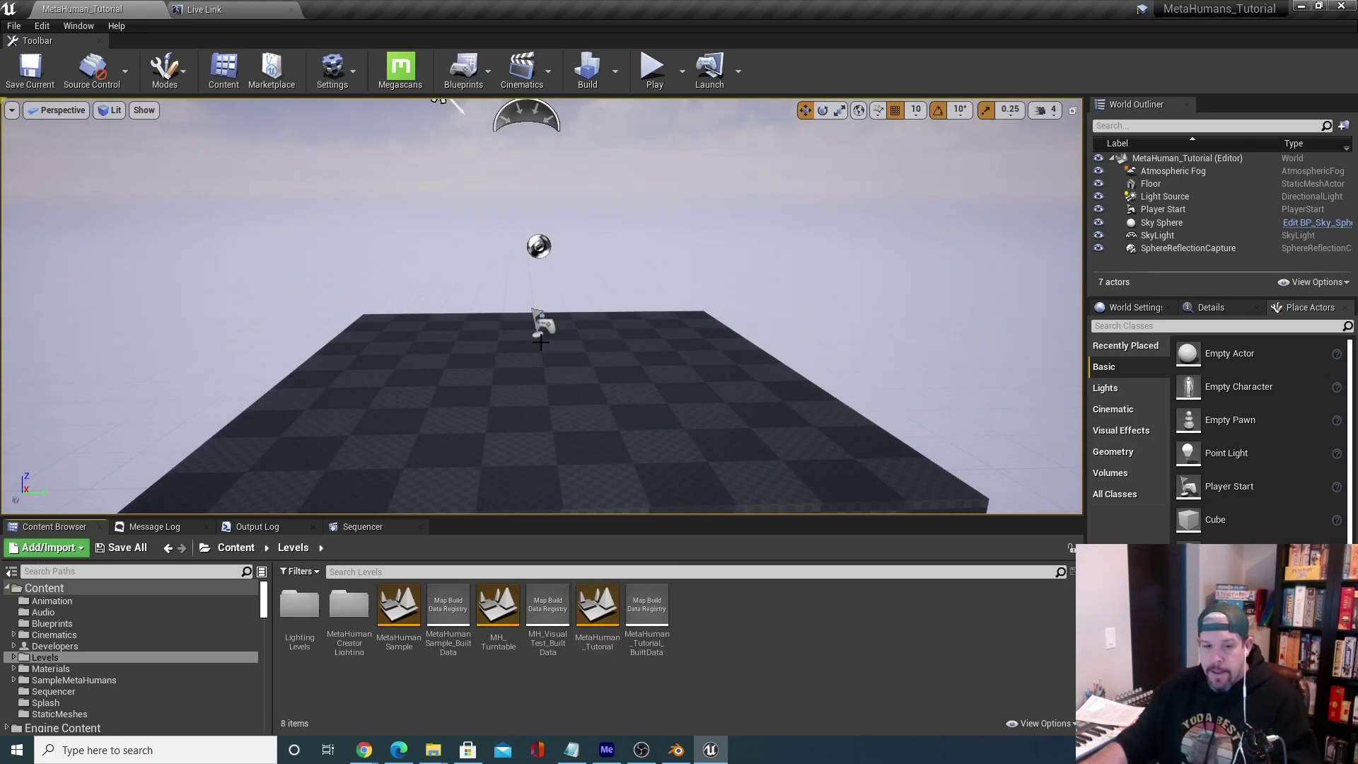
Create a Game Mode Base blueprint class named BP_Game_Mode in the Blueprints folder.
scroll(672, 418, "up", 1)
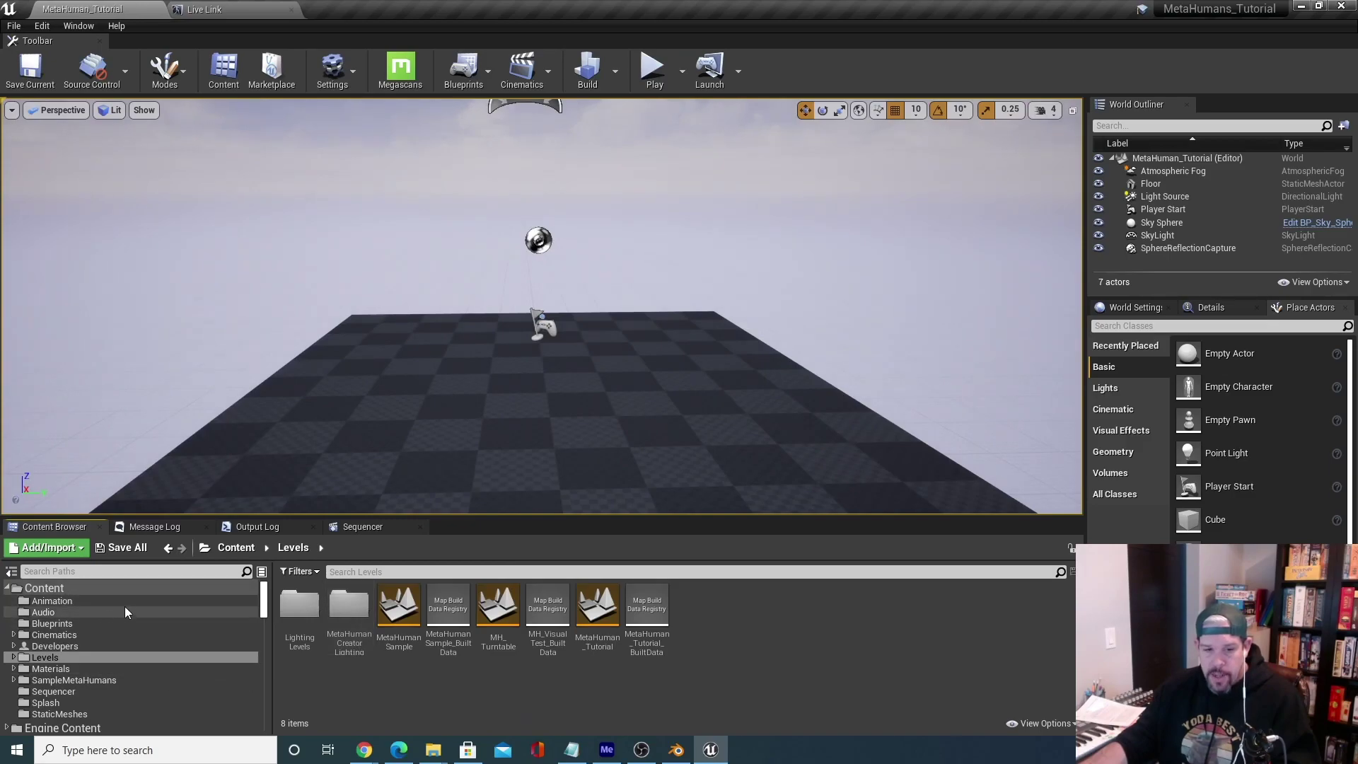
left_click(79, 624)
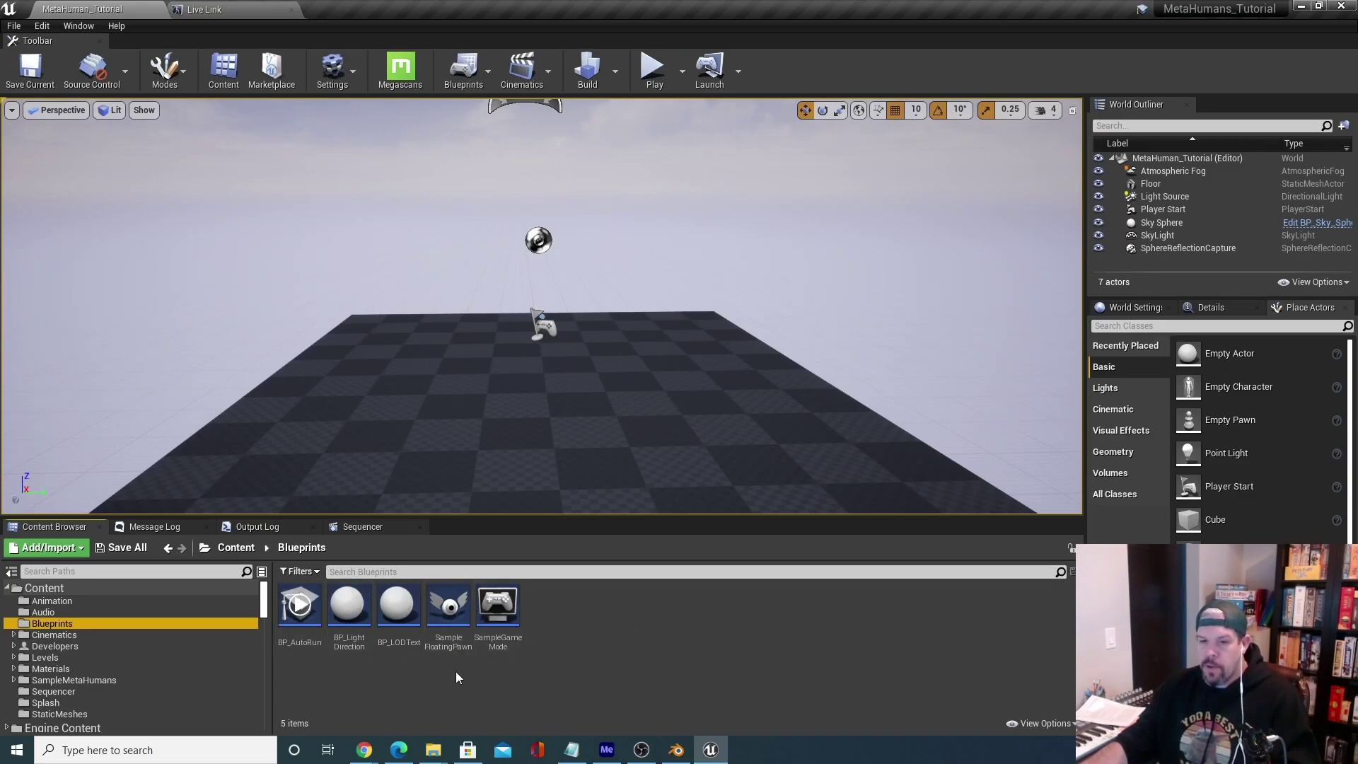
mouse_move(504, 609)
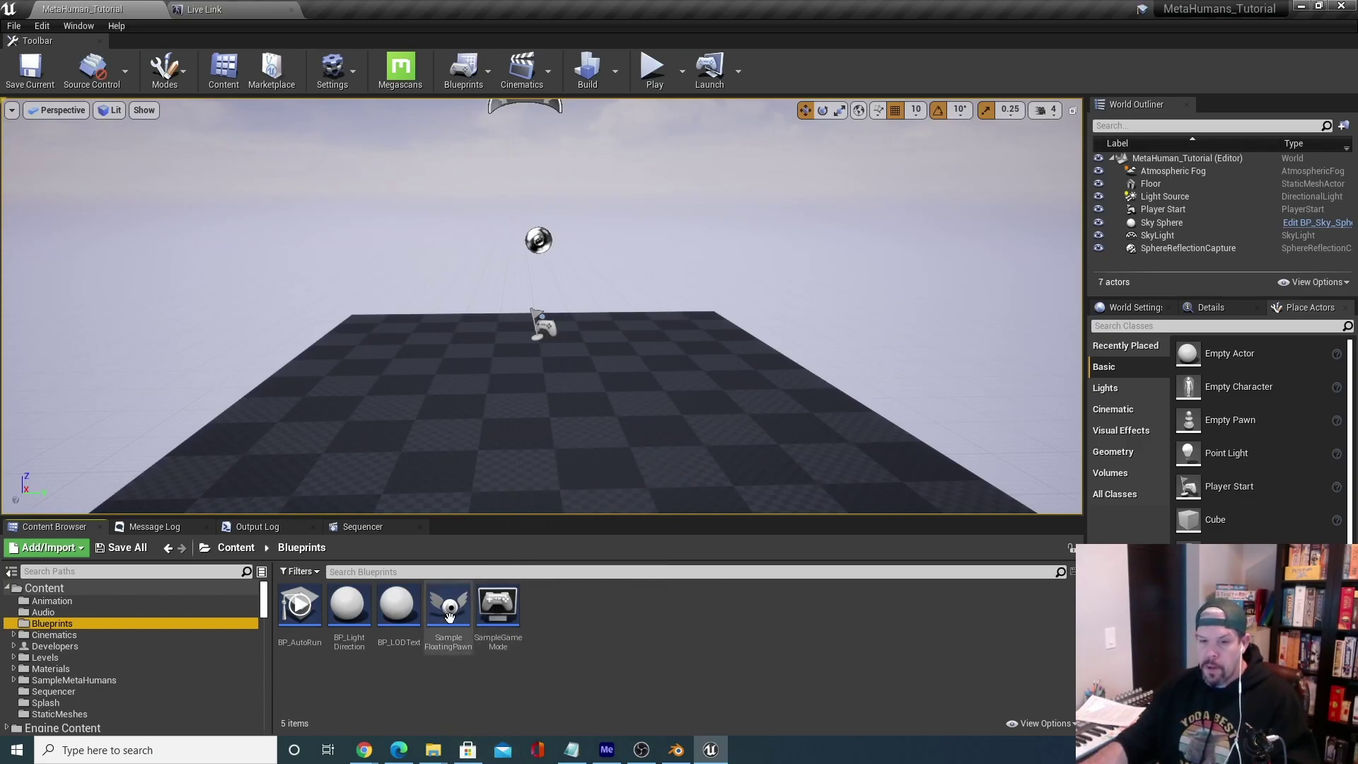
mouse_move(442, 621)
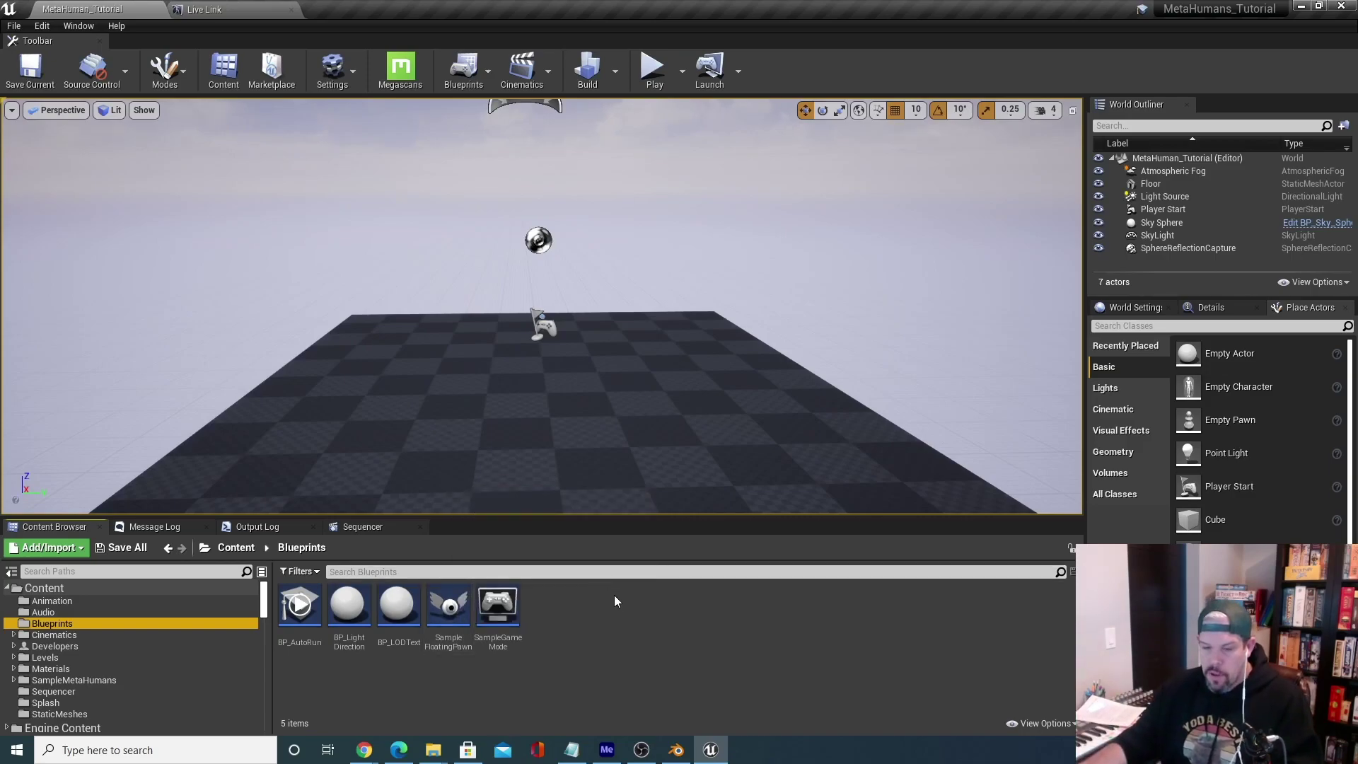
right_click(588, 620)
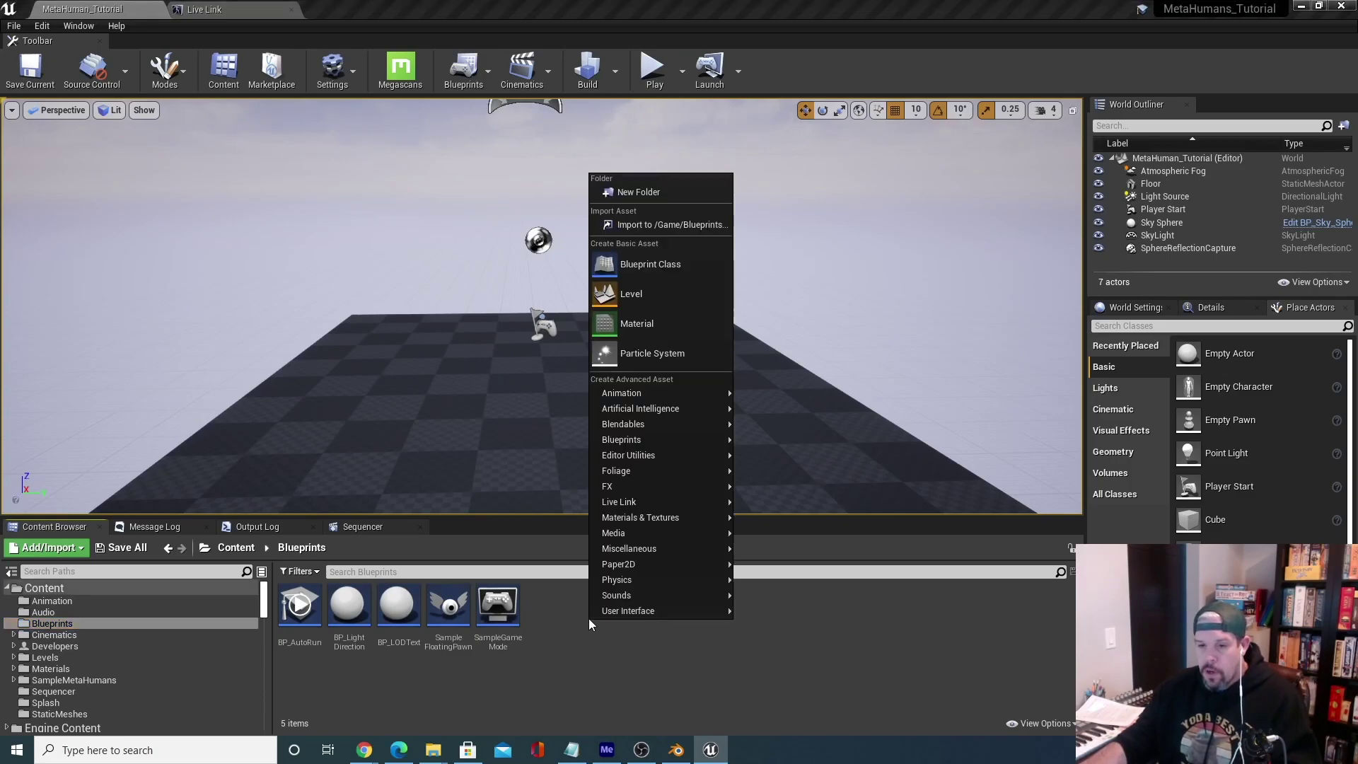
left_click(647, 265)
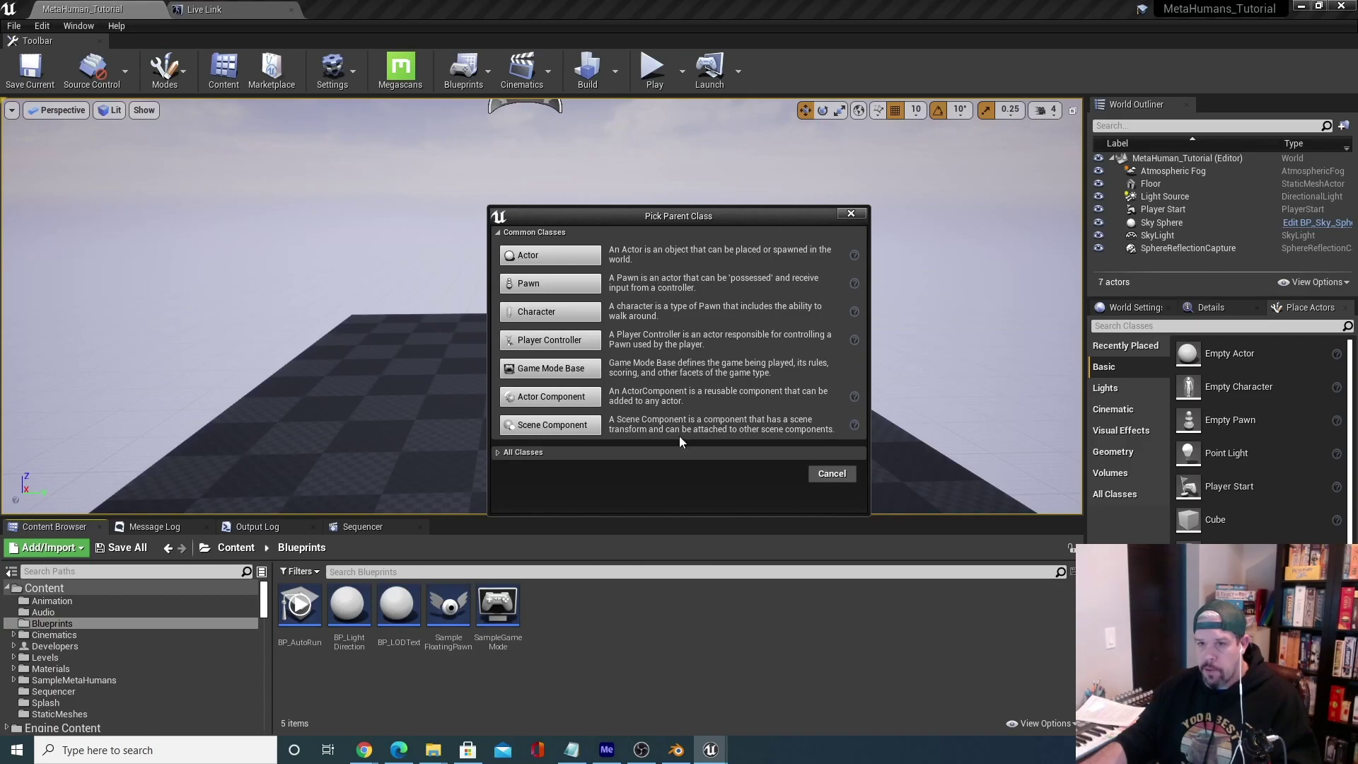
left_click(552, 369)
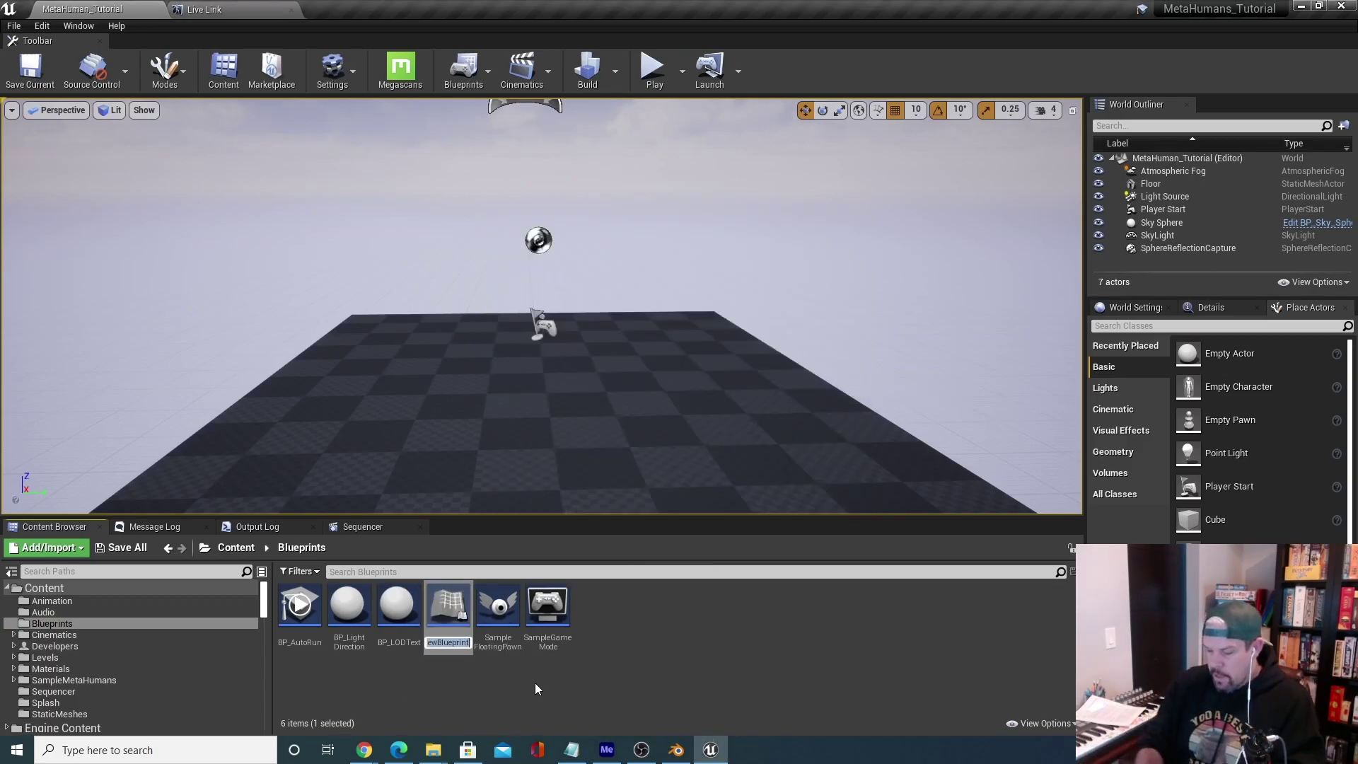
type("BP_Game_)")
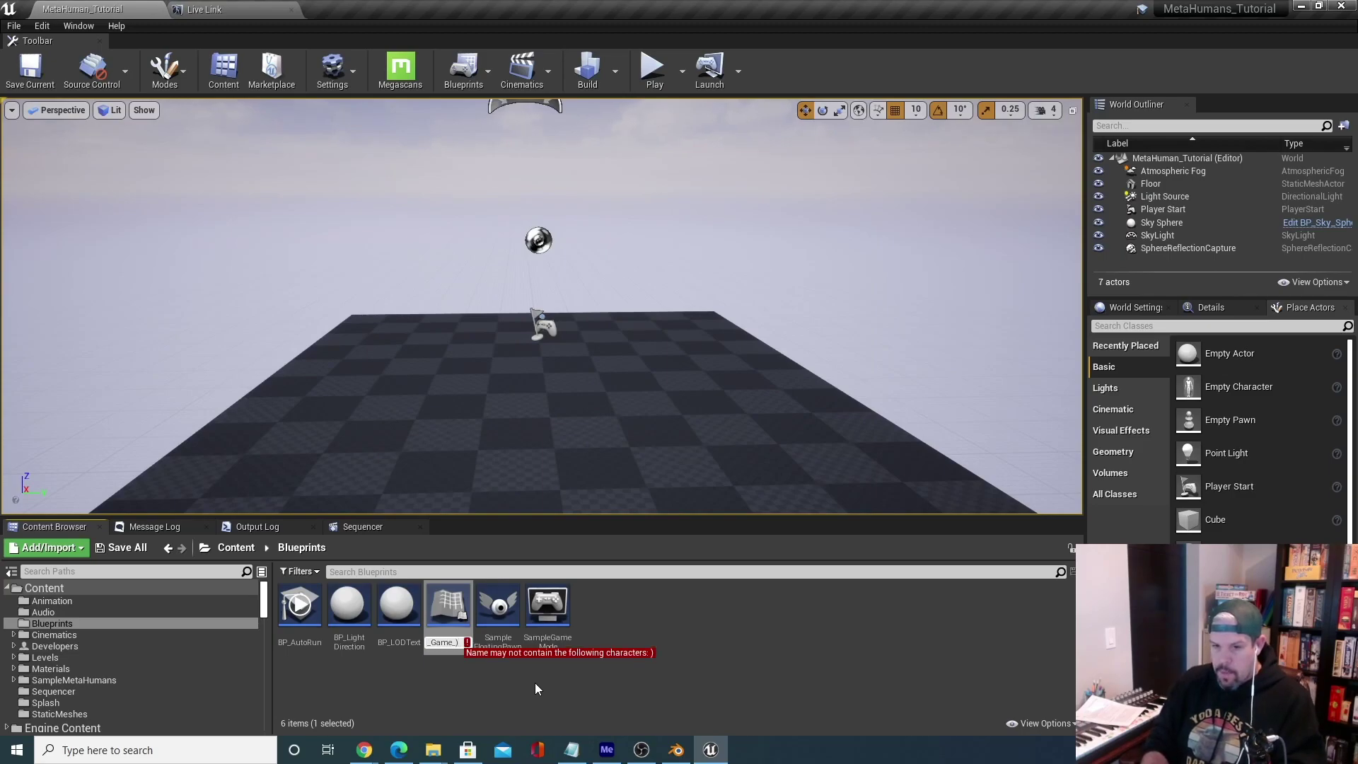
key("BackSpace")
type("Mode")
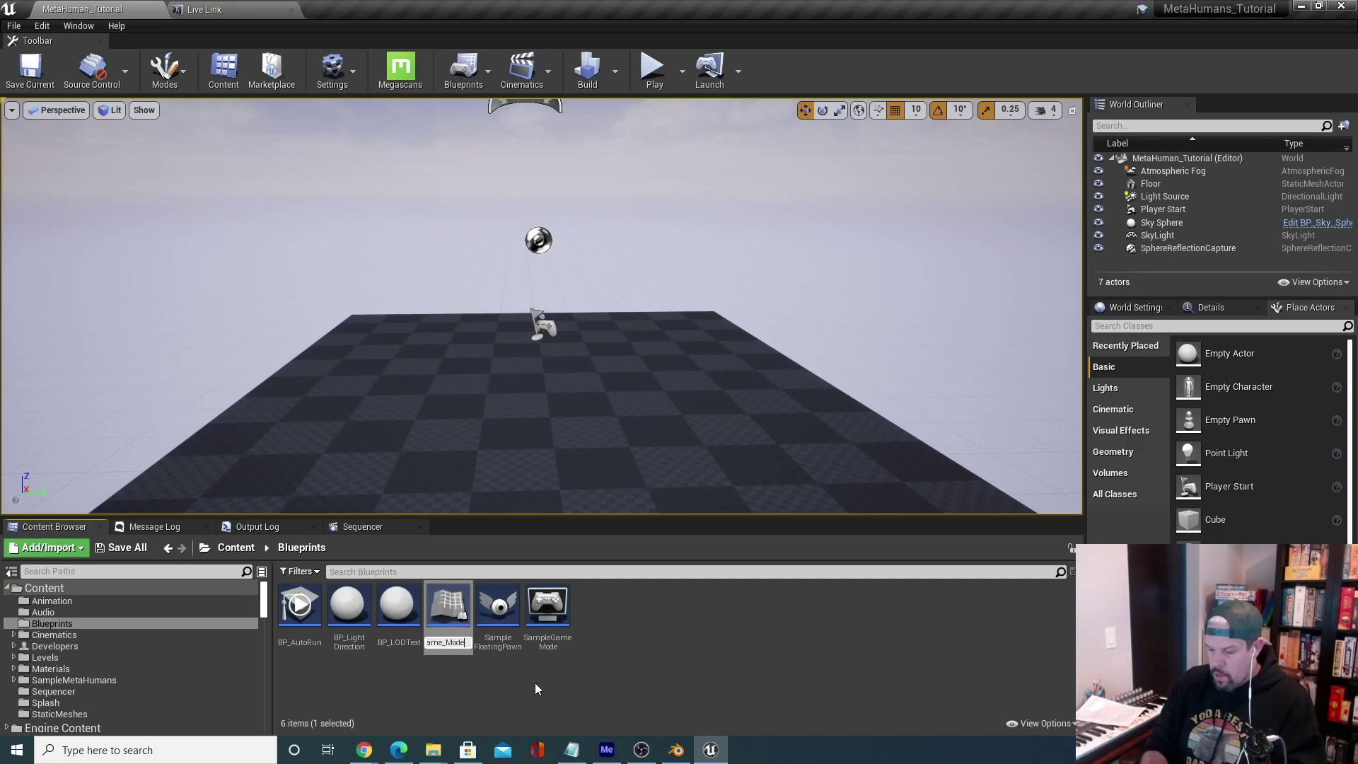
key("Return")
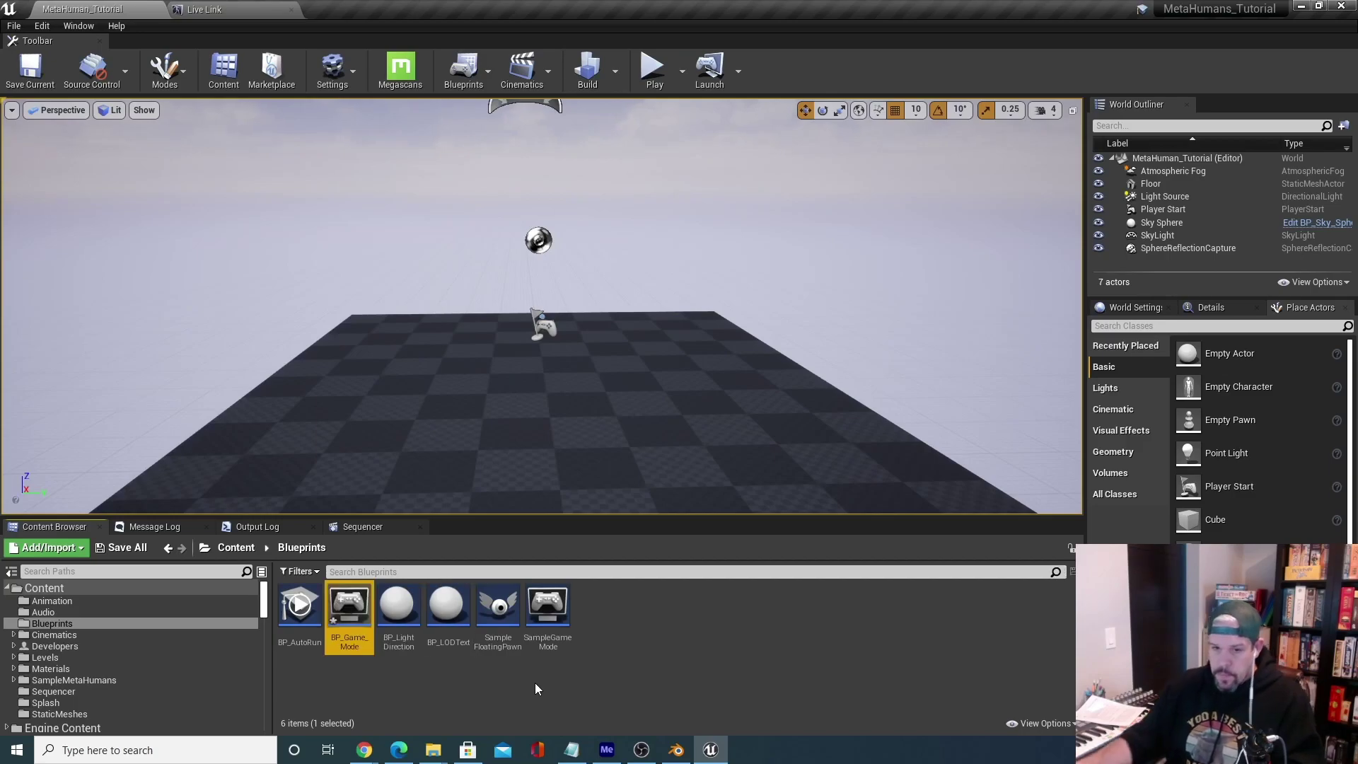
Create a Pawn blueprint class named Camera_Pawn in the Blueprints folder.
right_click(613, 633)
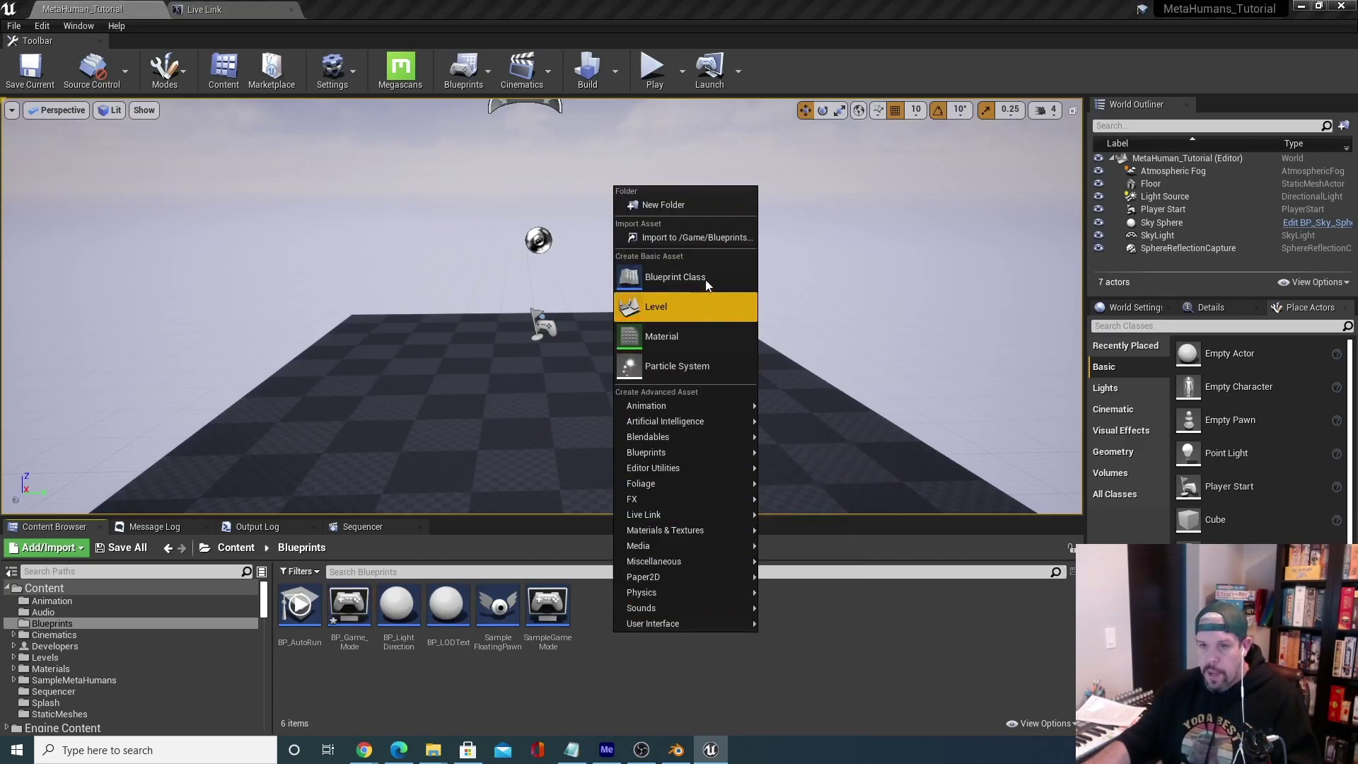
left_click(706, 283)
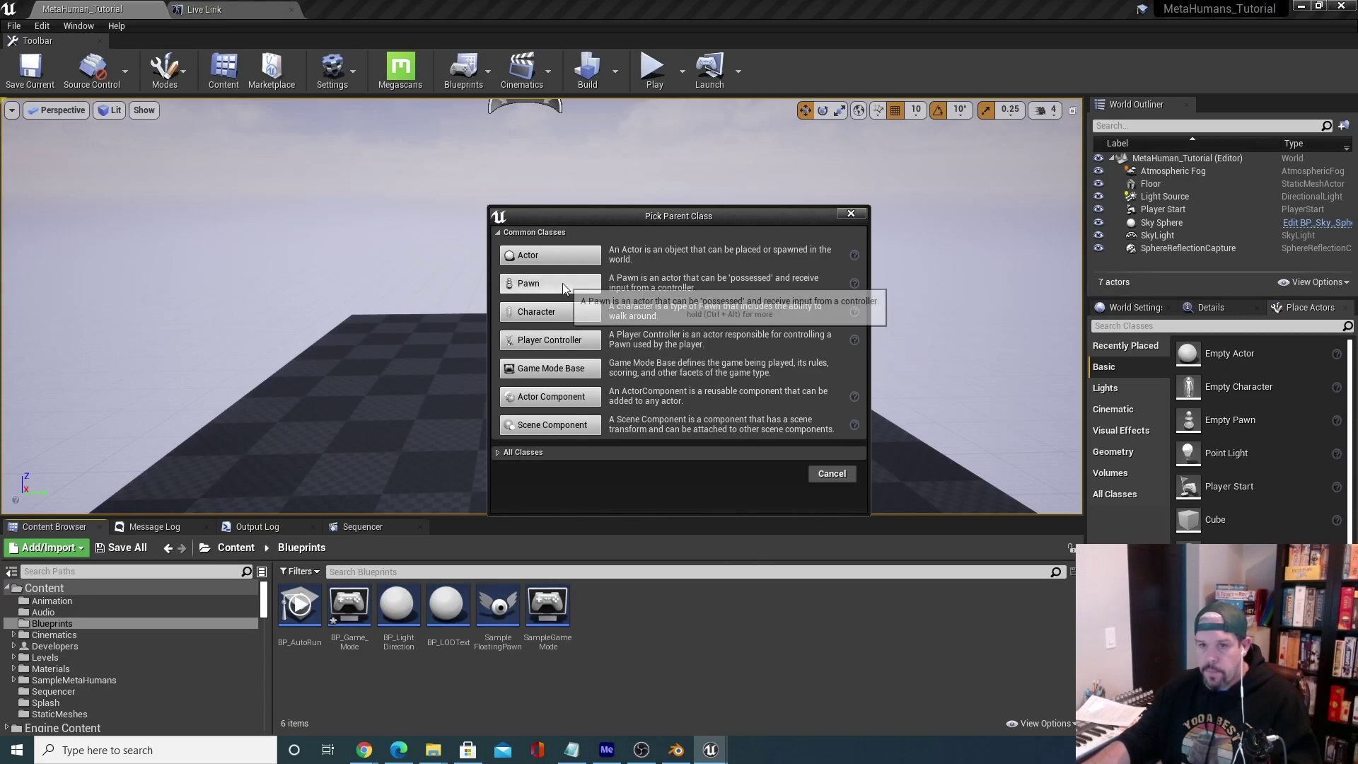
left_click(563, 283)
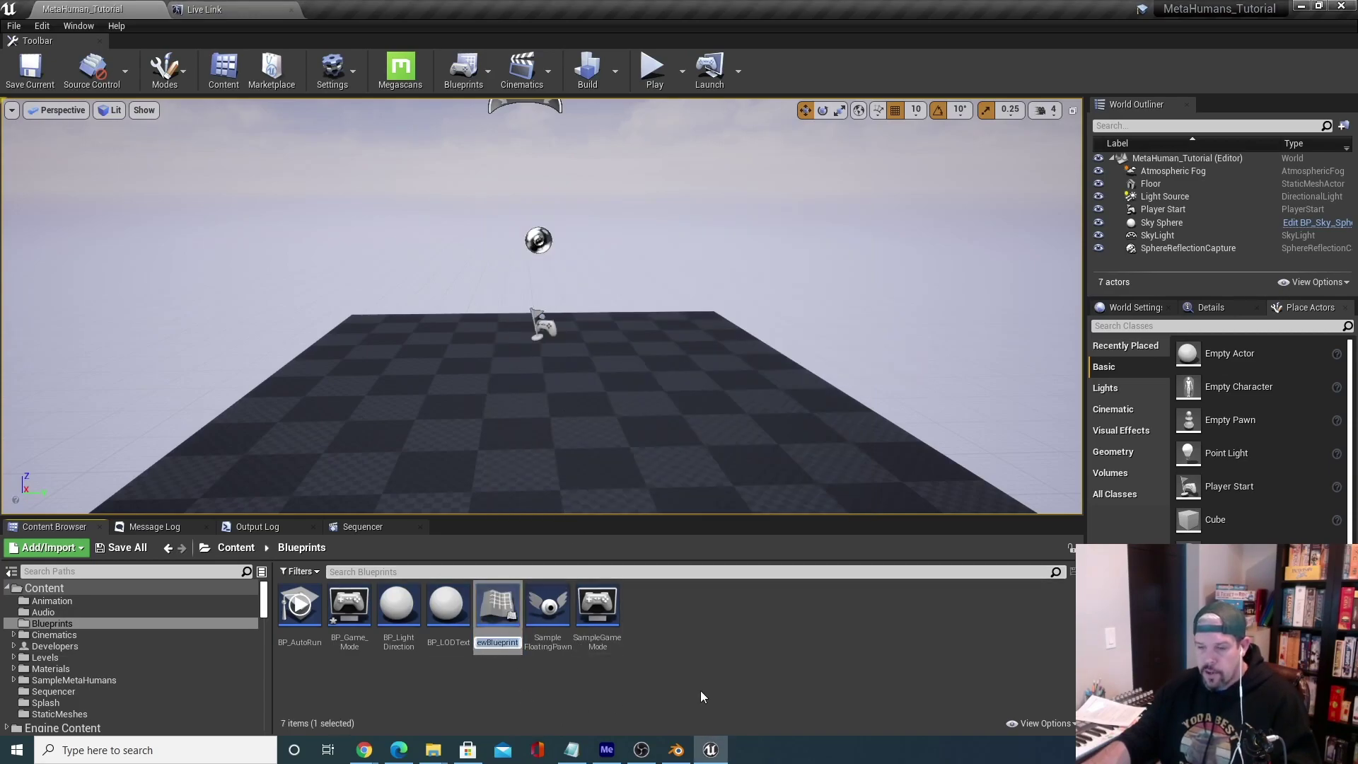
type("Camera")
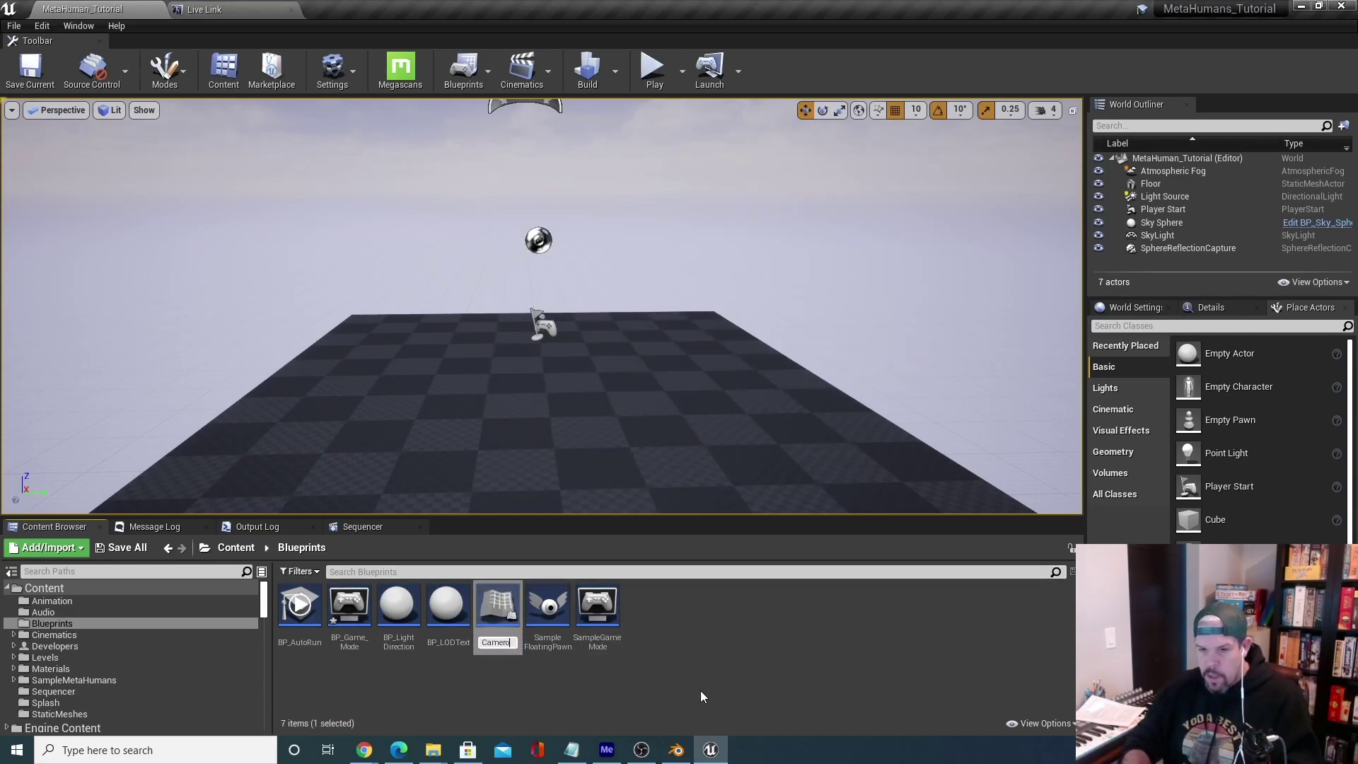
type("_")
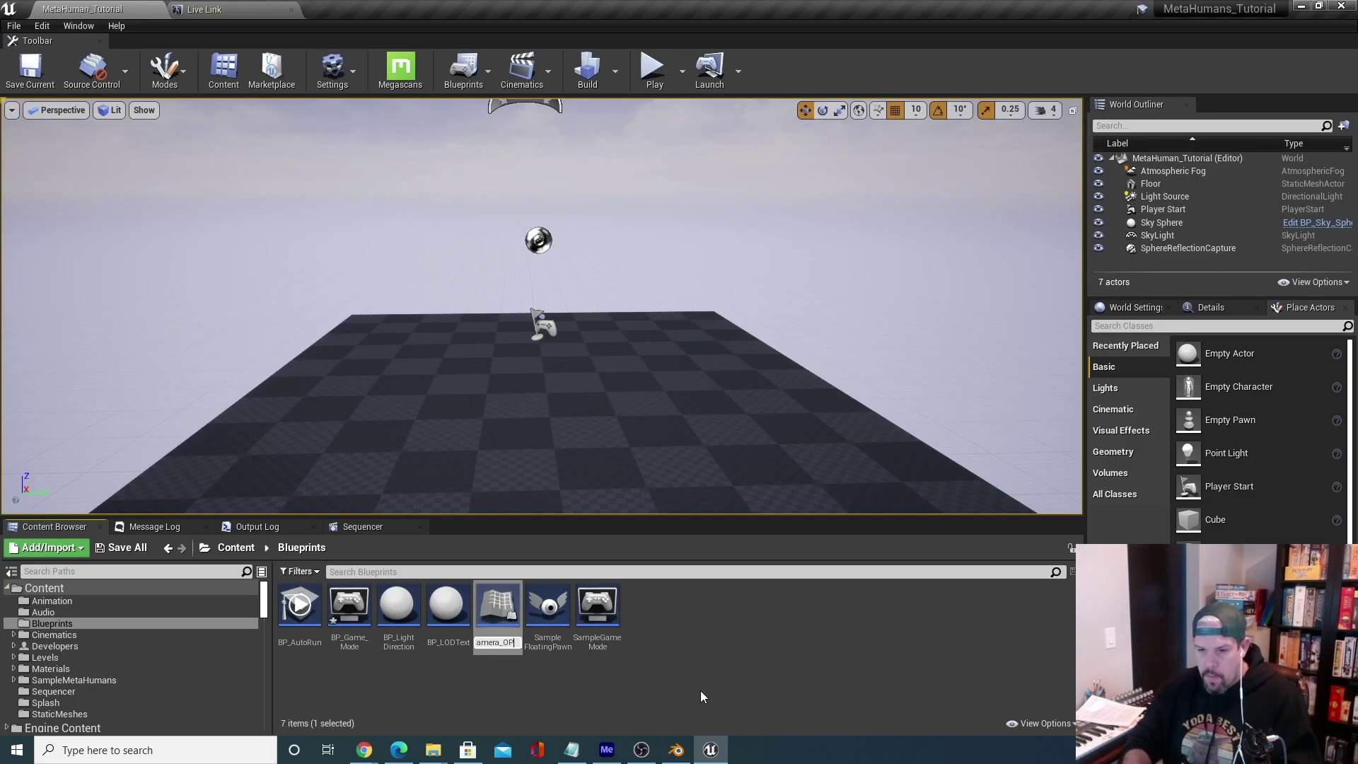
type("Pawn")
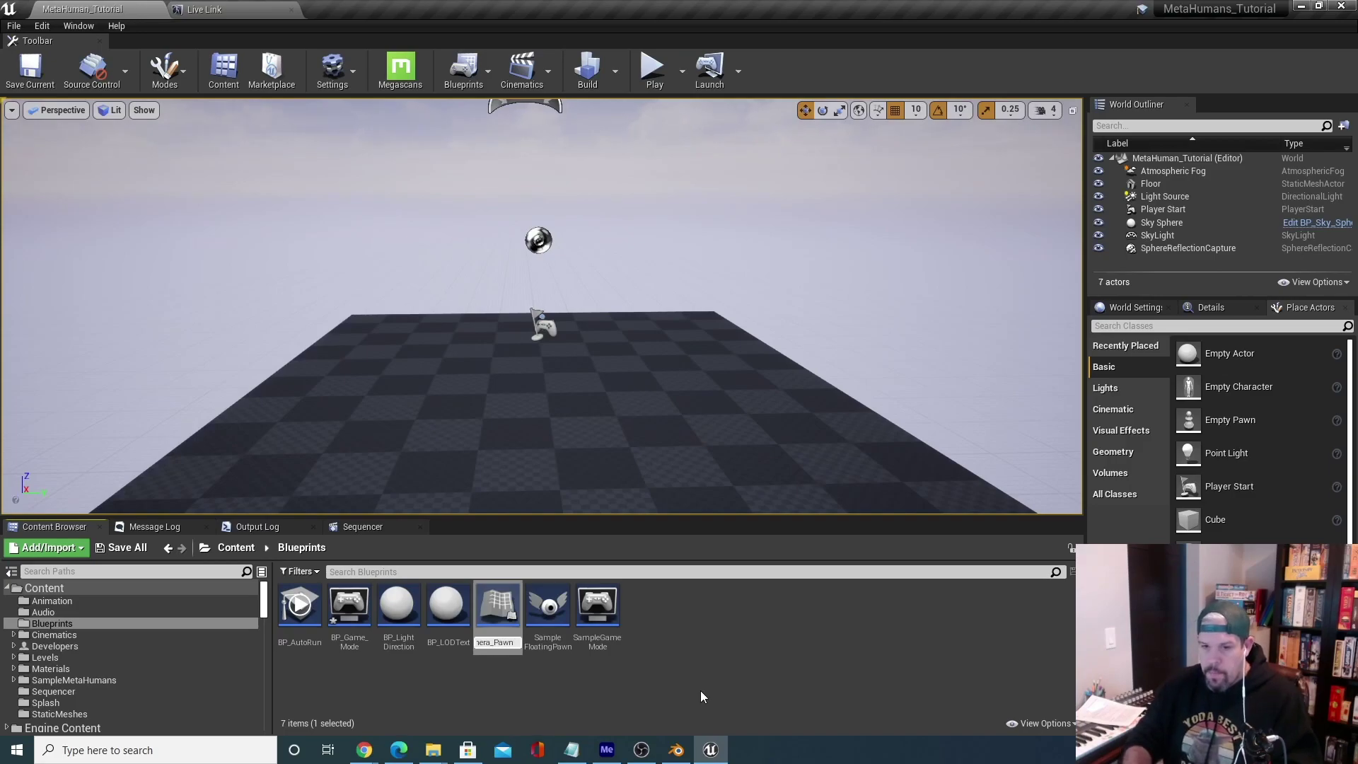
key("Return")
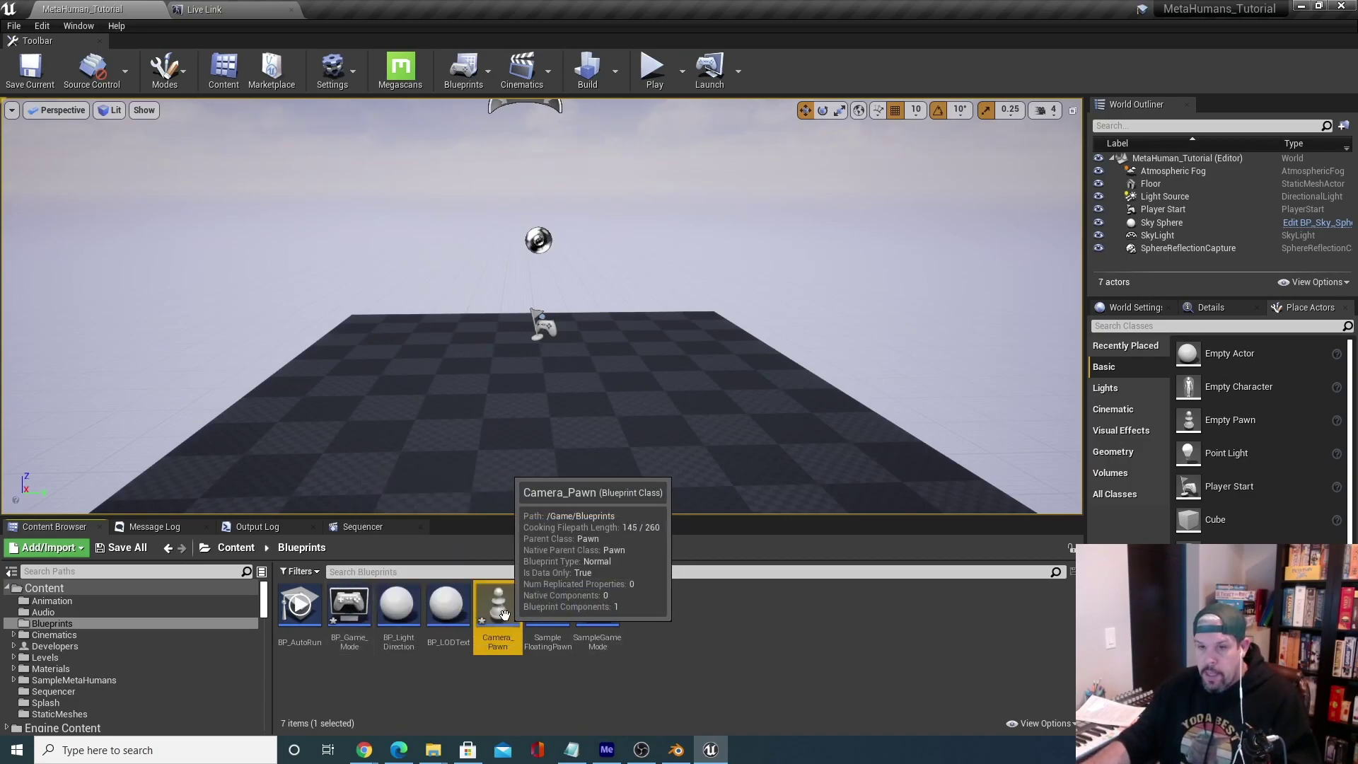
Open the Camera_Pawn blueprint for editing and add a Camera component under its scene root.
left_click_drag(504, 614, 522, 287)
key("Return")
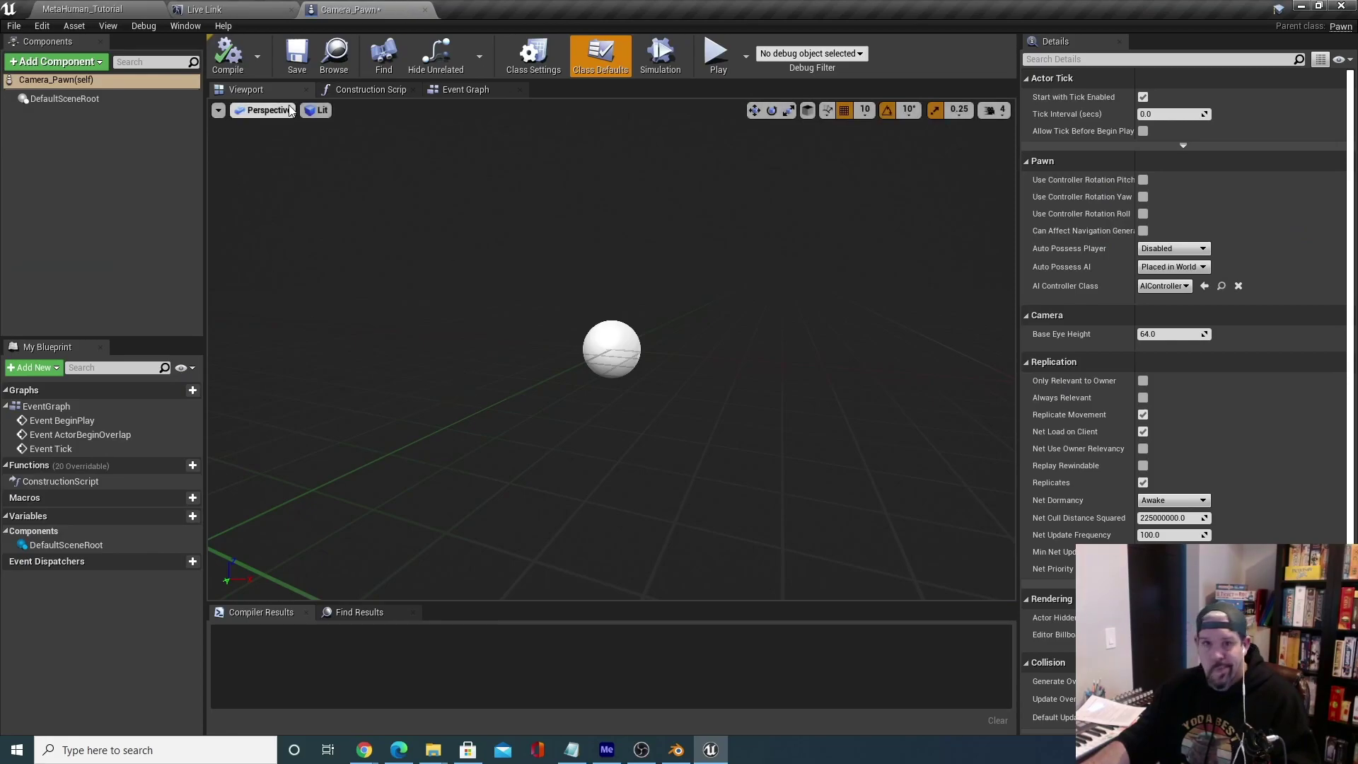
left_click(55, 61)
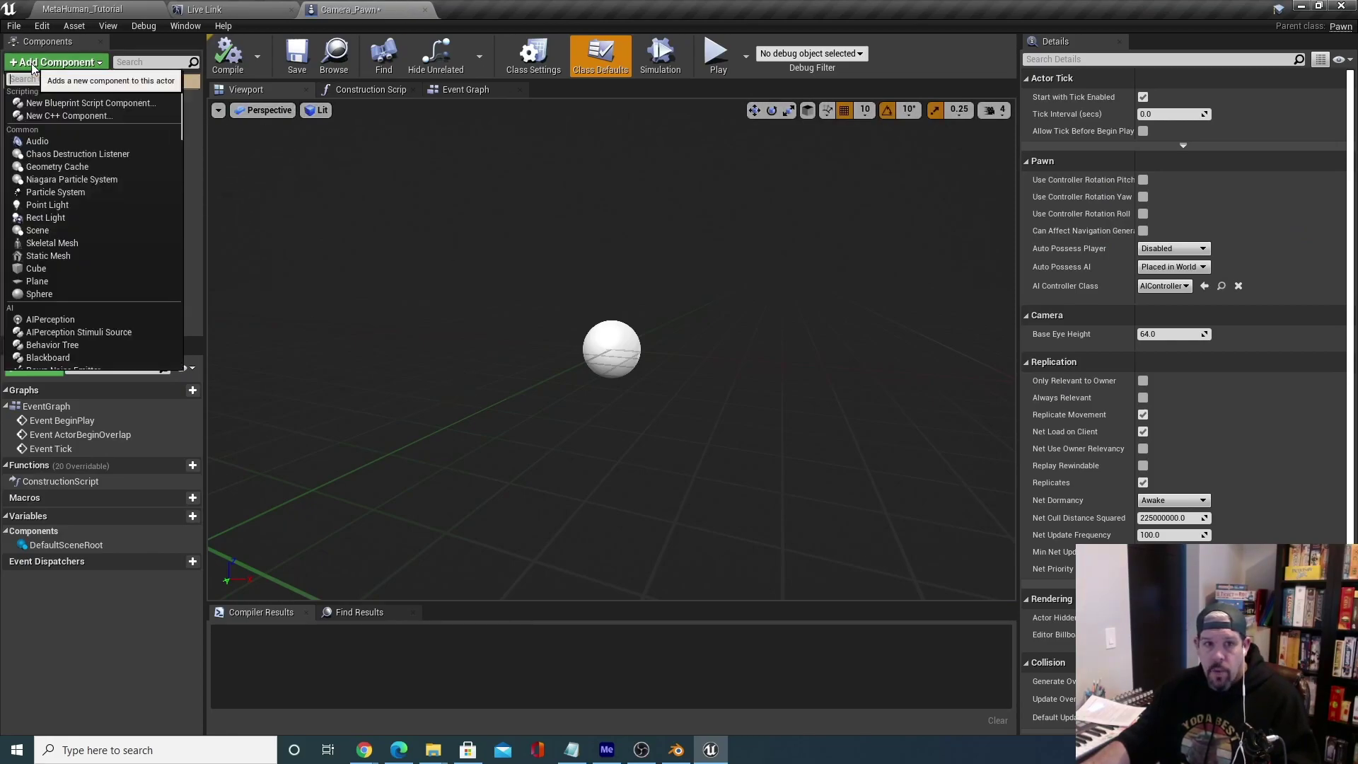
type("camera")
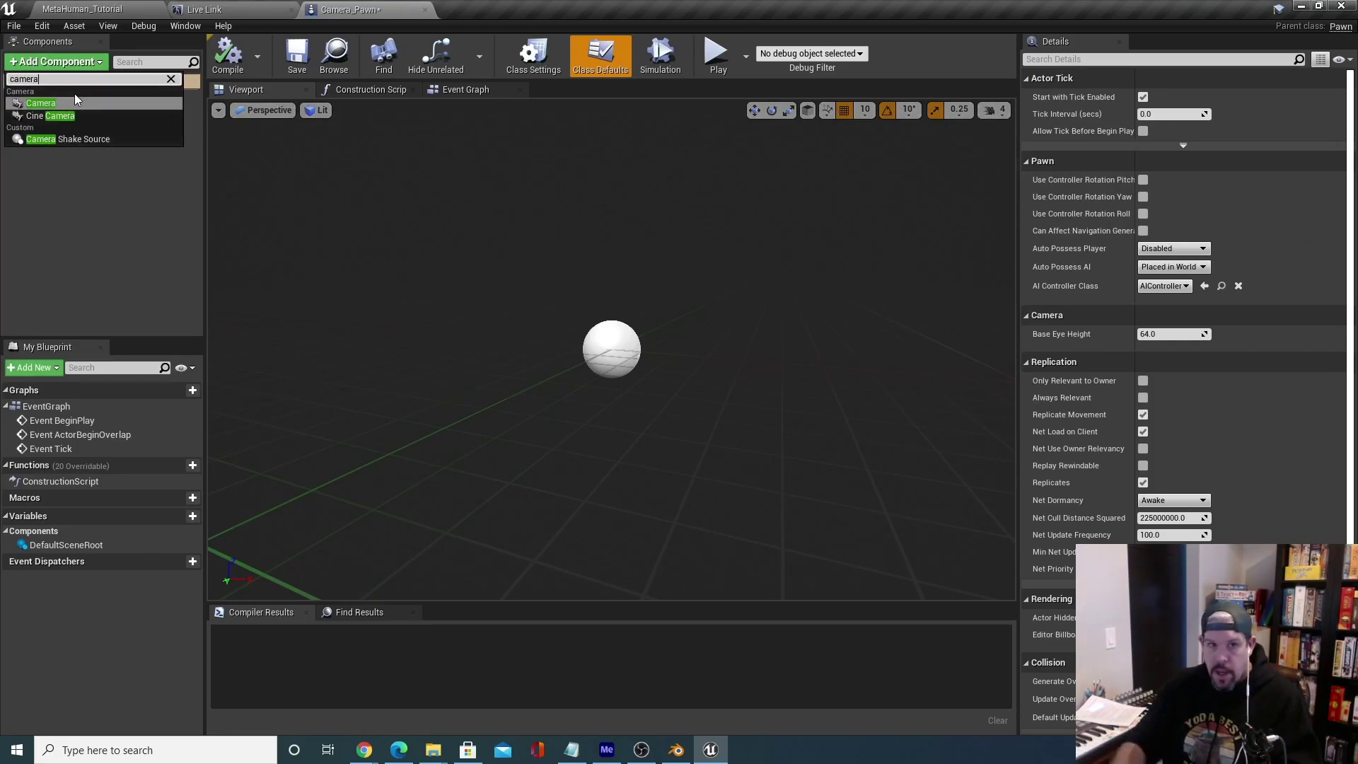
left_click(32, 103)
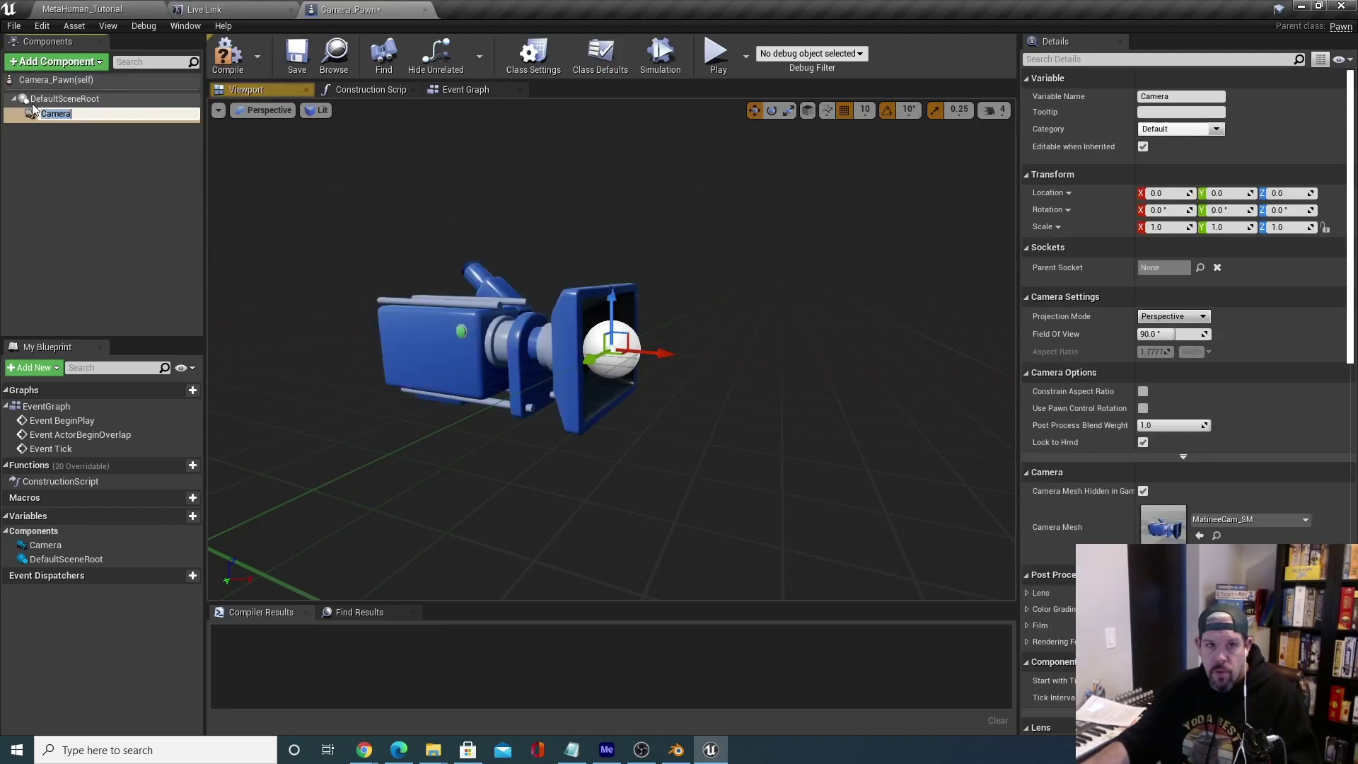
Move the Camera component back along X to about -150, compile and save Camera_Pawn, and return to the level.
left_click_drag(660, 358, 537, 345)
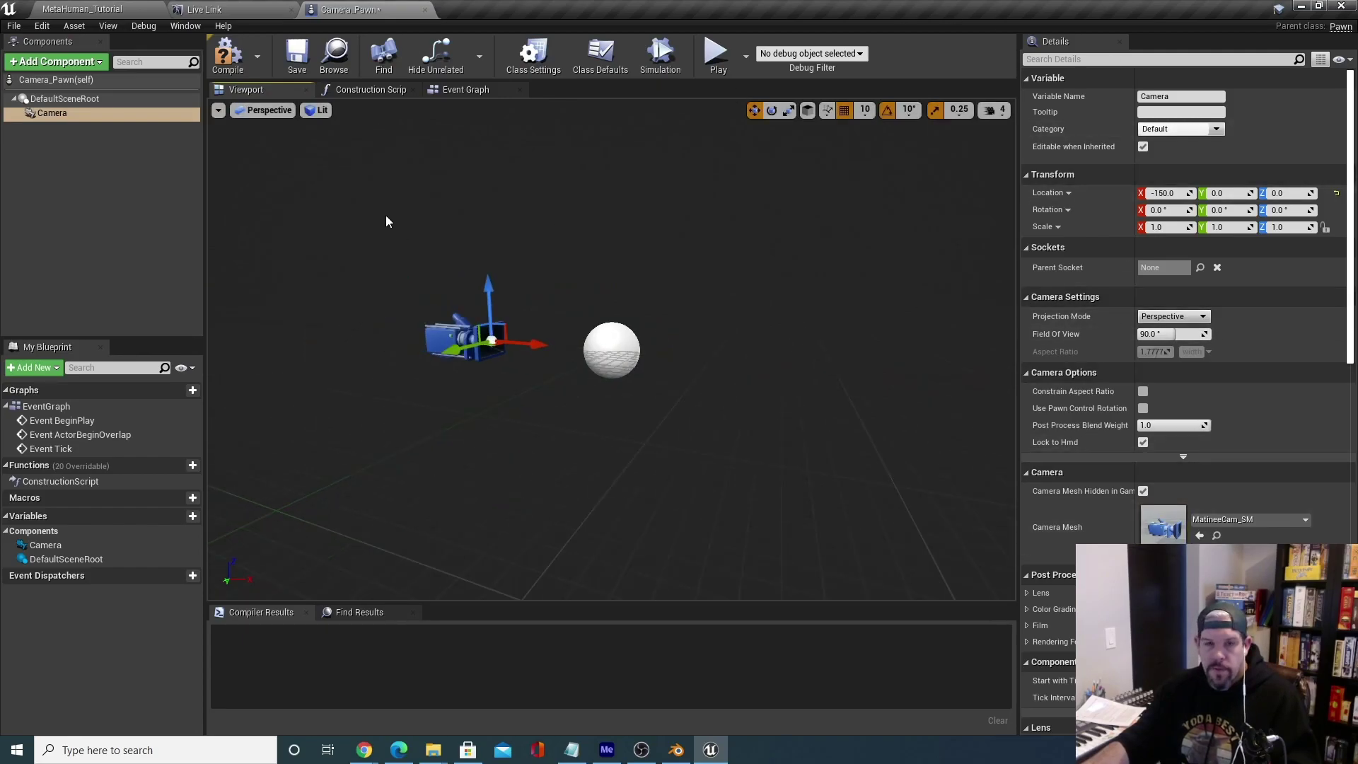
left_click(228, 55)
left_click(297, 55)
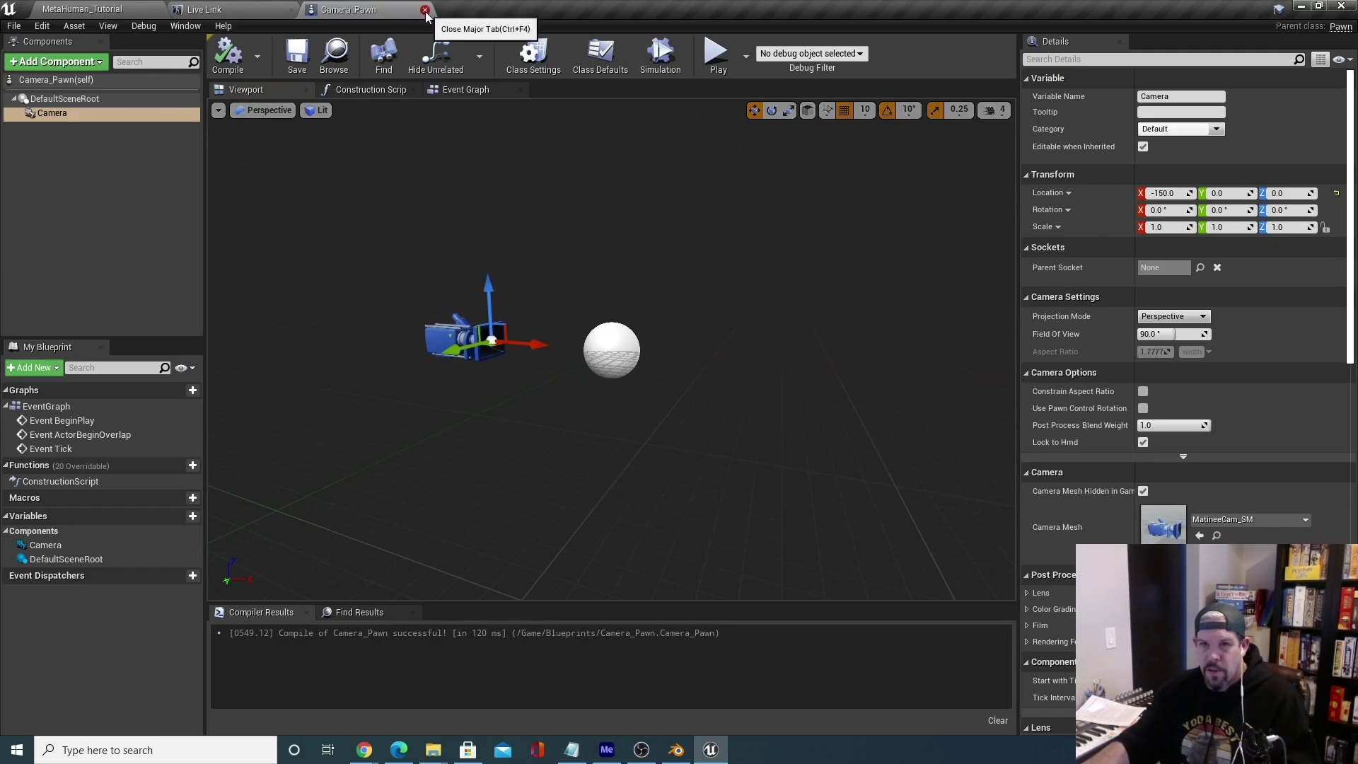
left_click(82, 9)
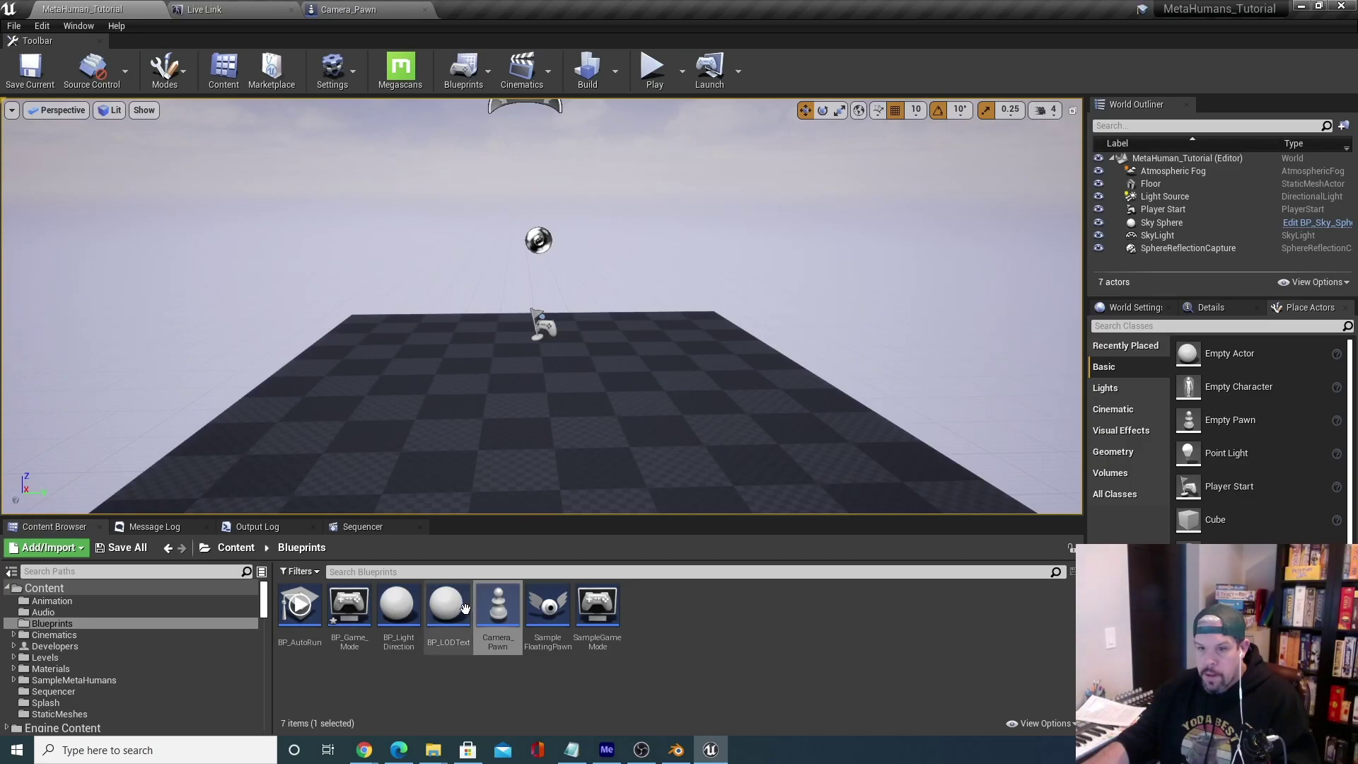
Place an instance of the Camera_Pawn blueprint on the floor near the Player Start.
left_click_drag(497, 609, 516, 300)
scroll(566, 424, "down", 2)
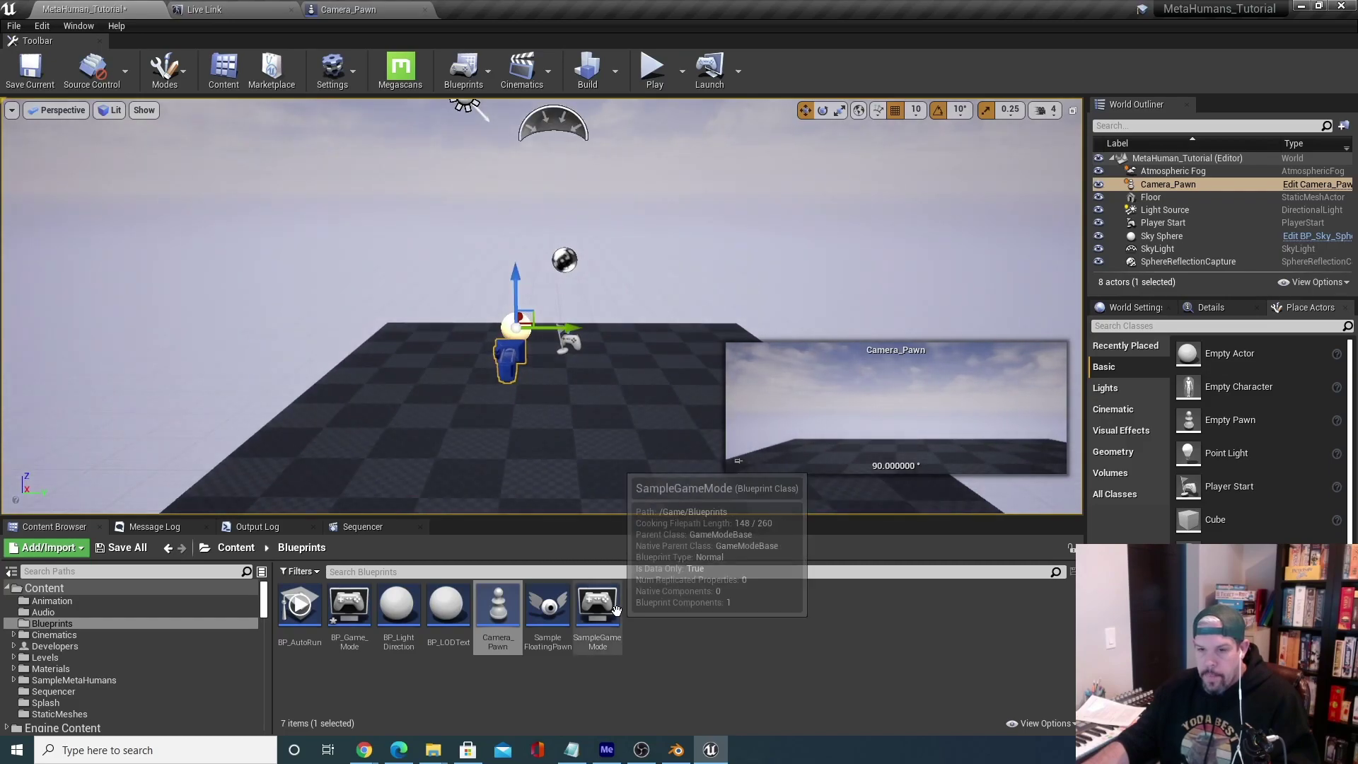
Set the Default Pawn Class of SampleGameMode to Camera_Pawn, compile and save the blueprint, and return to the level.
double_click(614, 608)
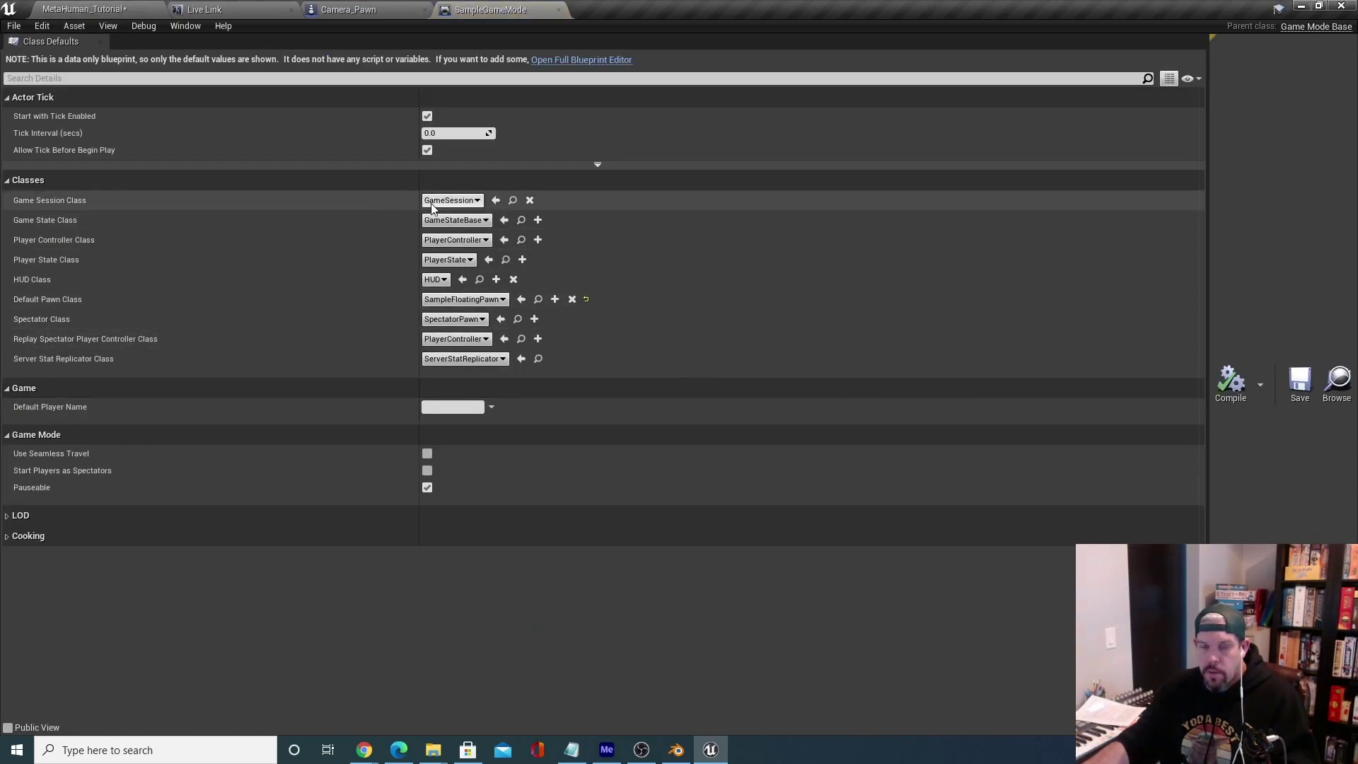
left_click(464, 300)
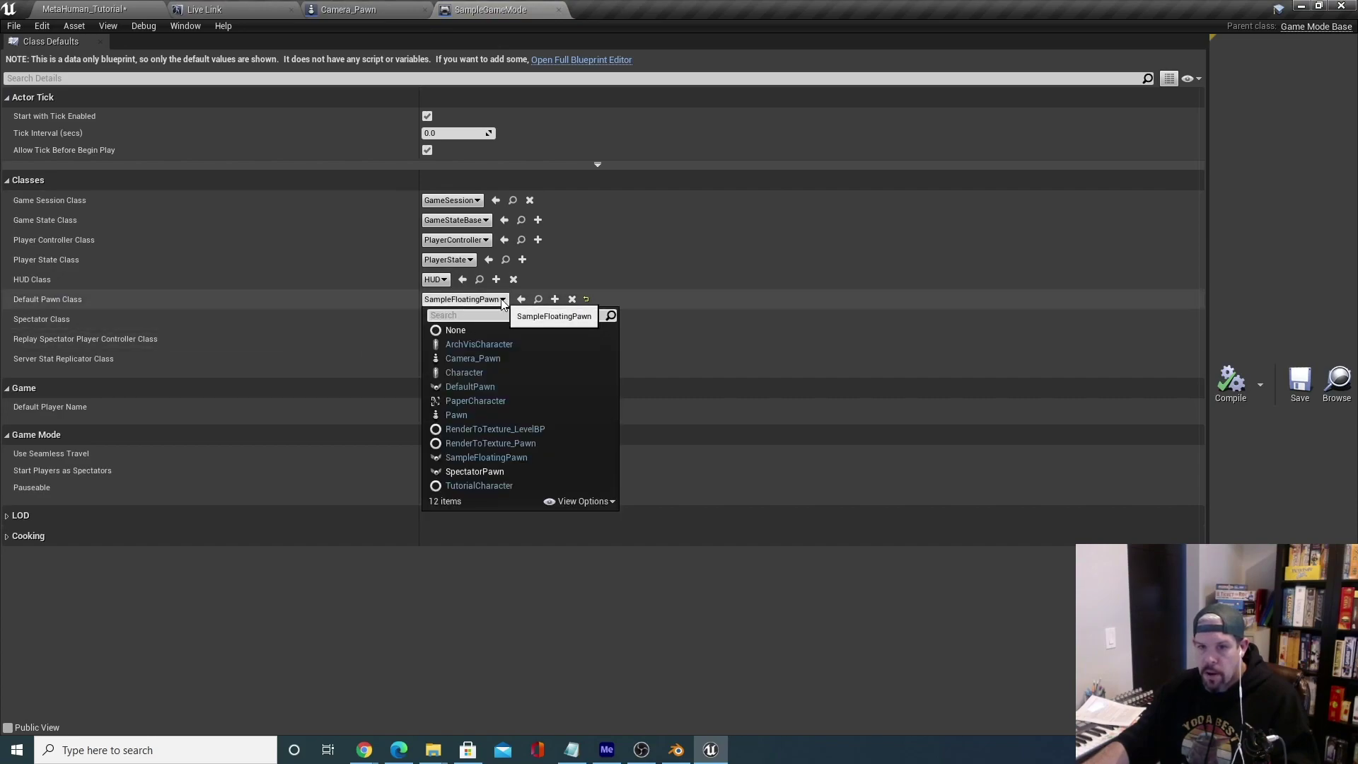
type("camer")
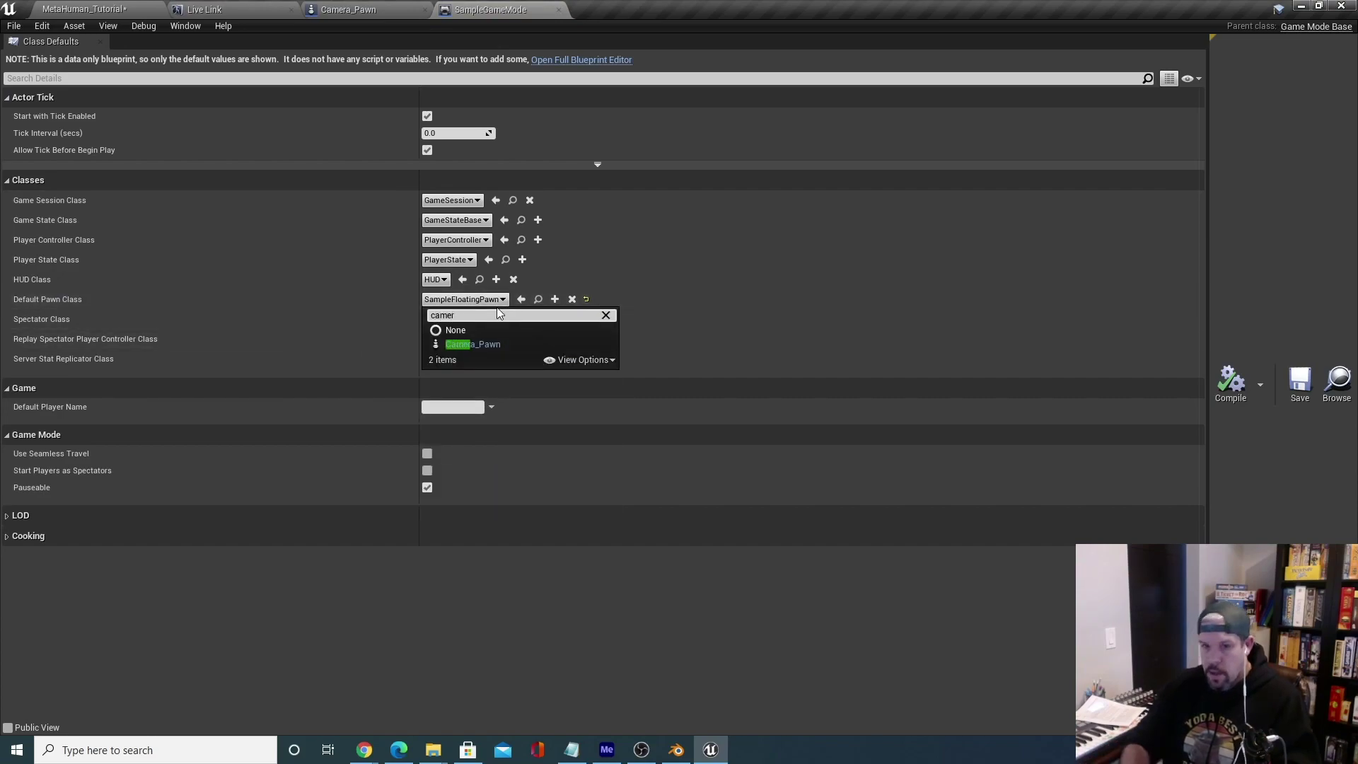
left_click(476, 344)
left_click(1231, 382)
left_click(1300, 382)
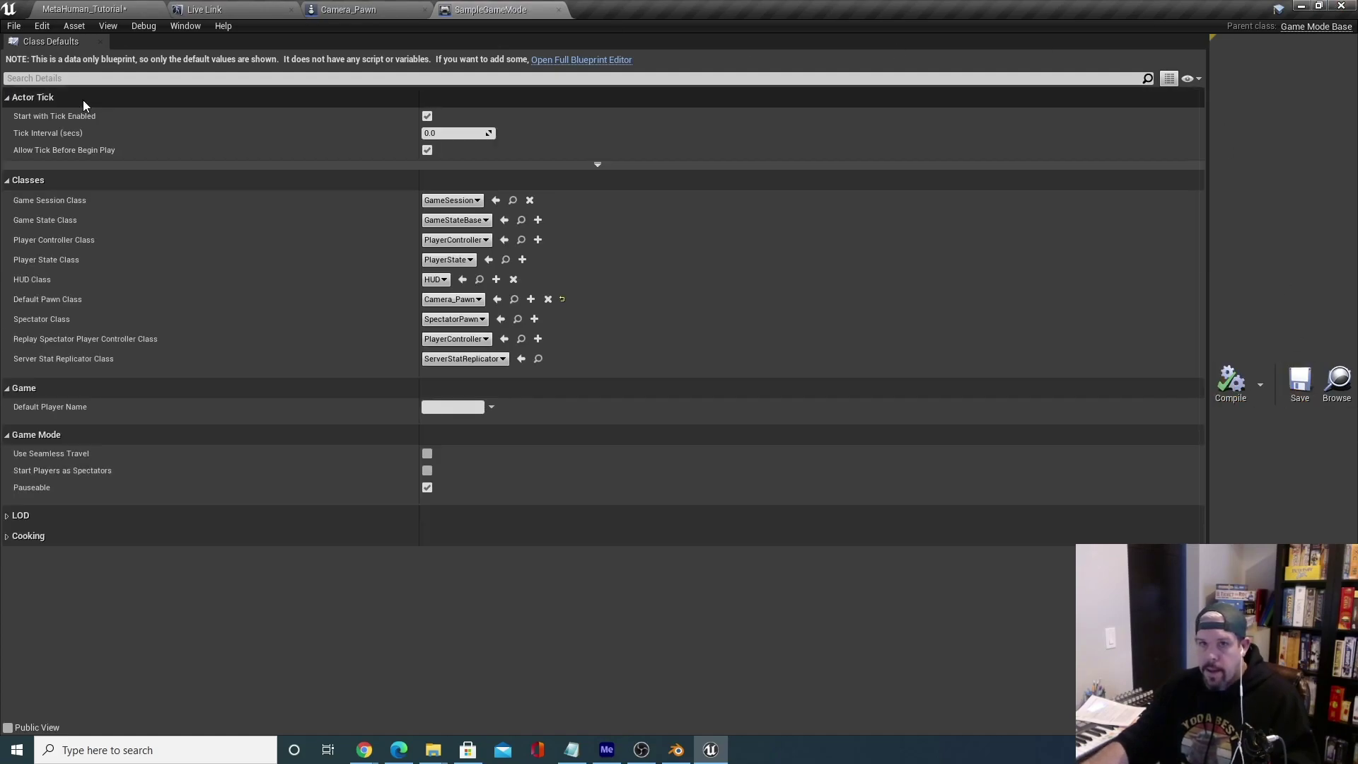
left_click(82, 8)
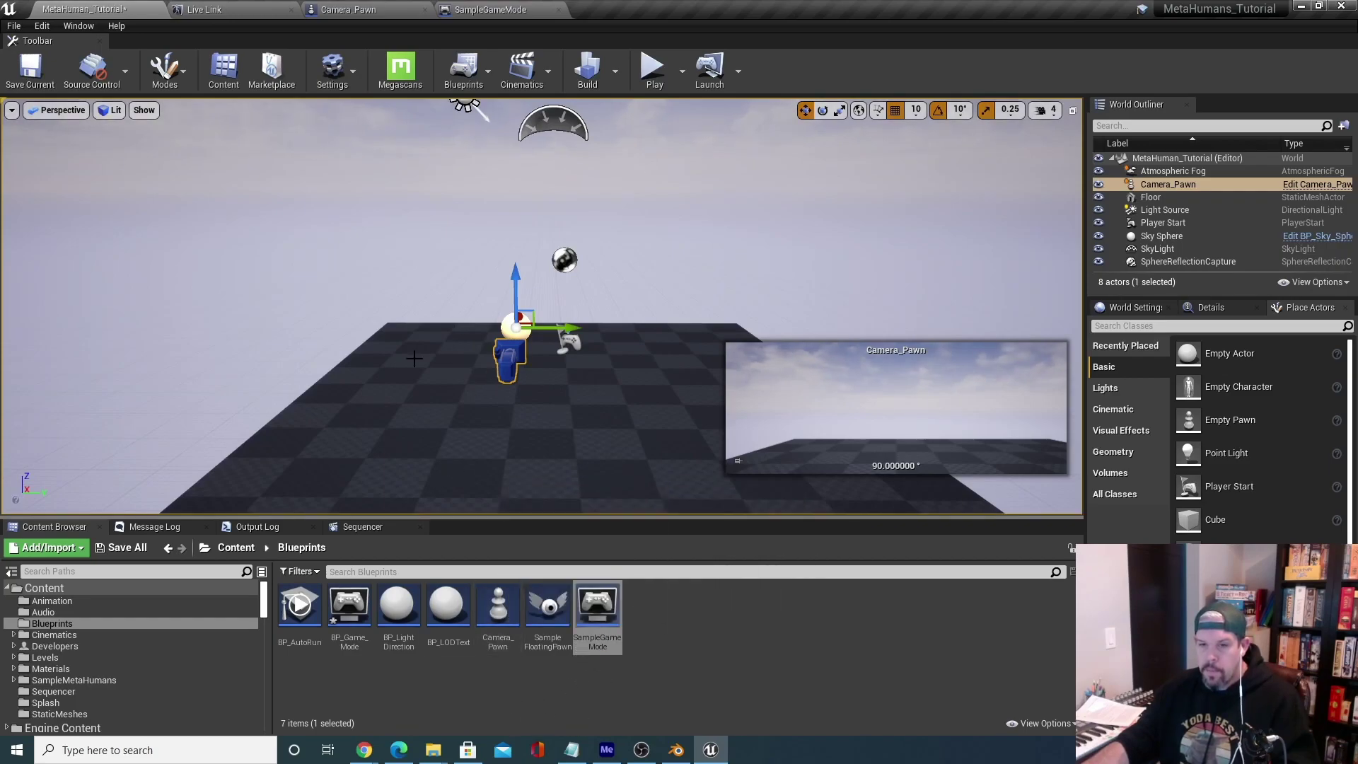
In the project's Maps & Modes settings, set both the Editor Startup Map and the Game Default Map to MetaHuman_Tutorial.
left_click(350, 71)
left_click(412, 125)
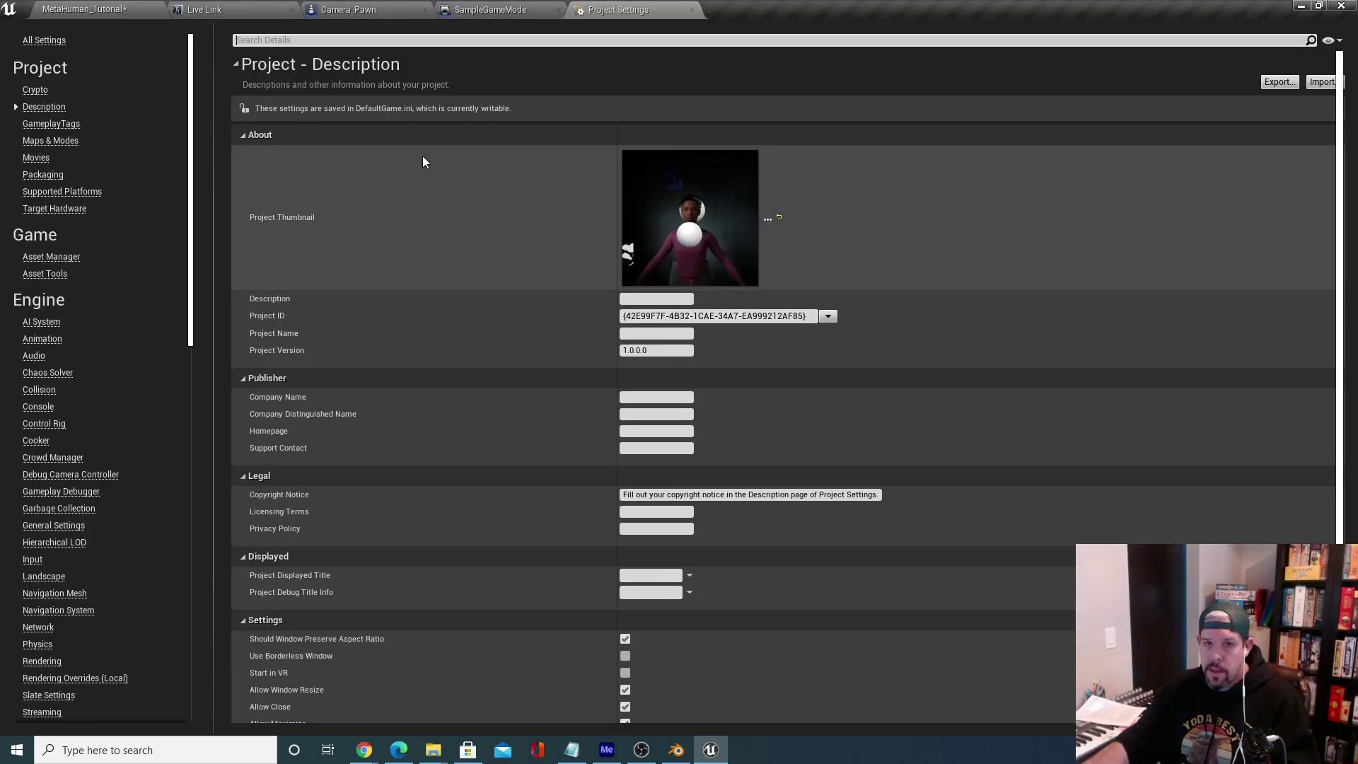
left_click(56, 141)
left_click(736, 231)
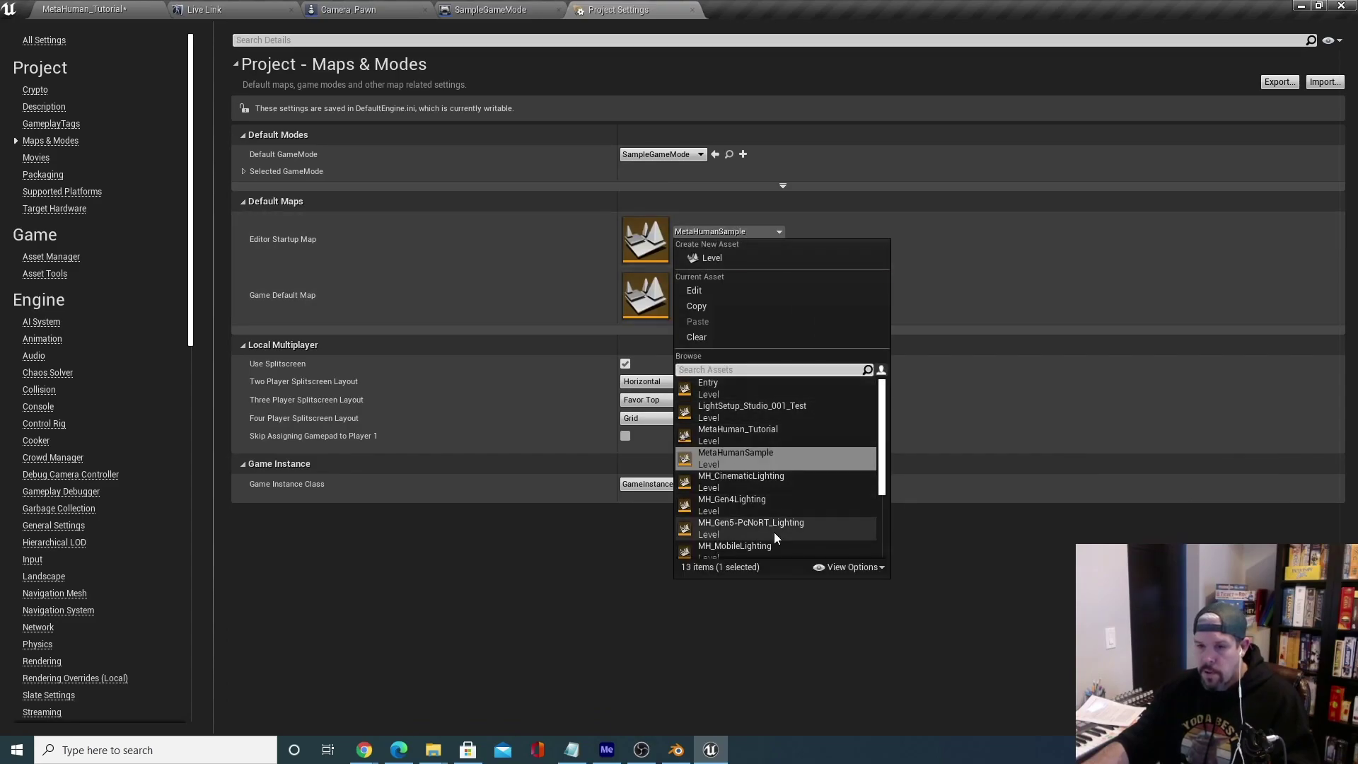
left_click(801, 439)
left_click(745, 288)
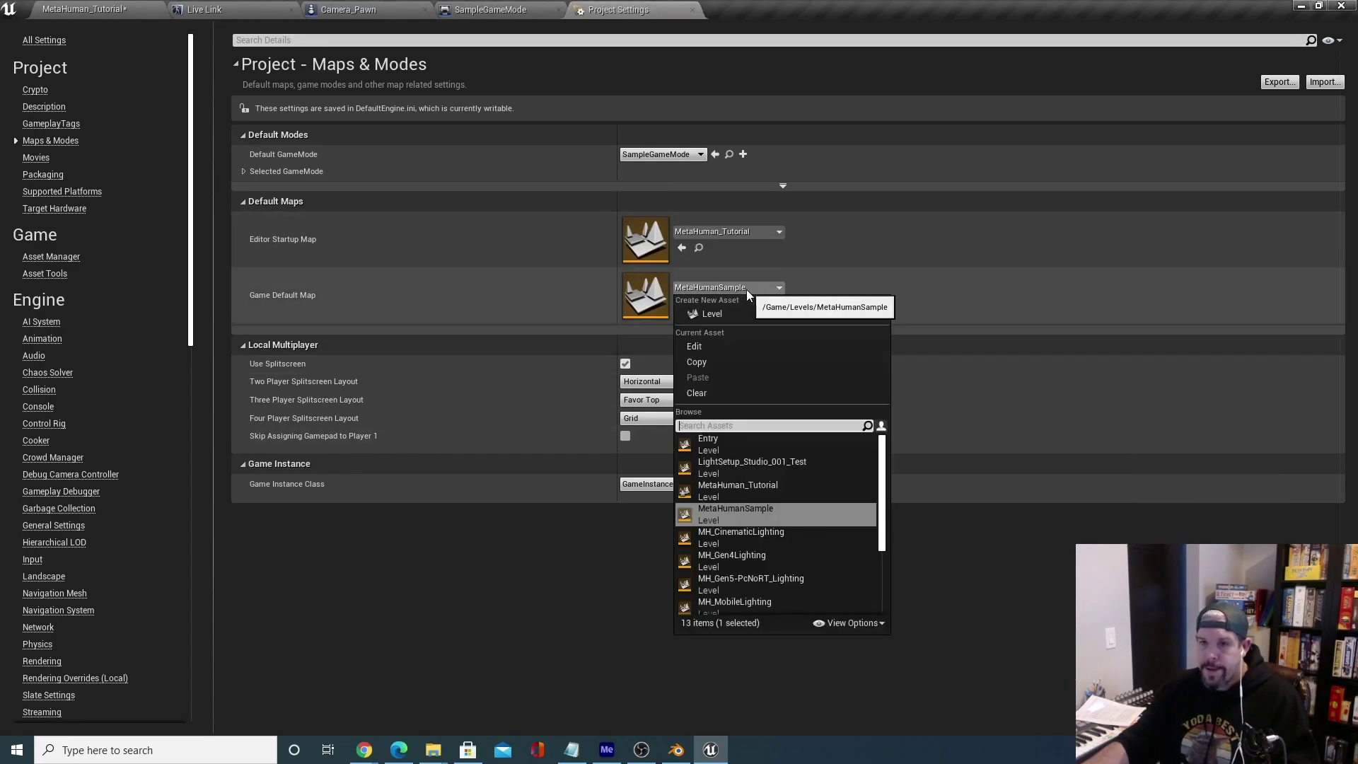
left_click(748, 486)
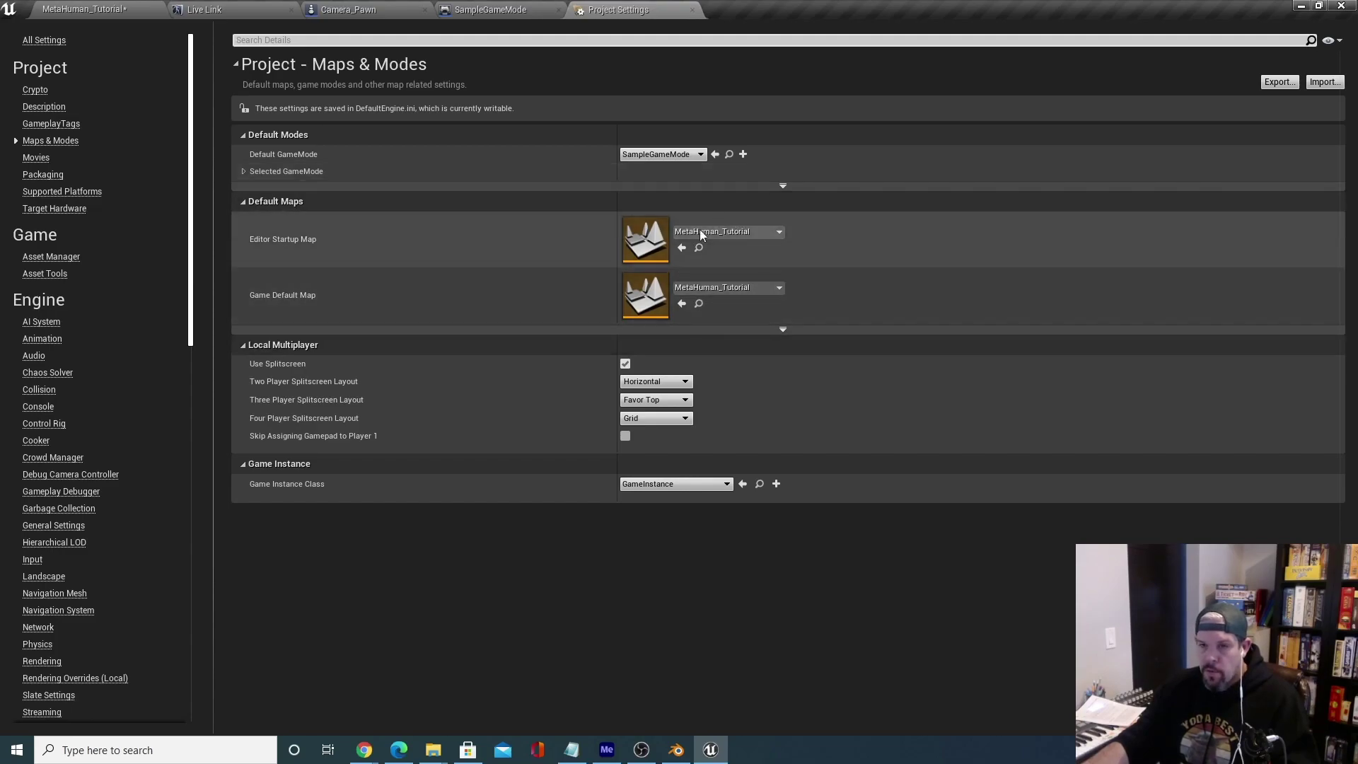
Set the project's Default GameMode to BP_Game_Mode, save the current level and close the Project Settings.
left_click(676, 160)
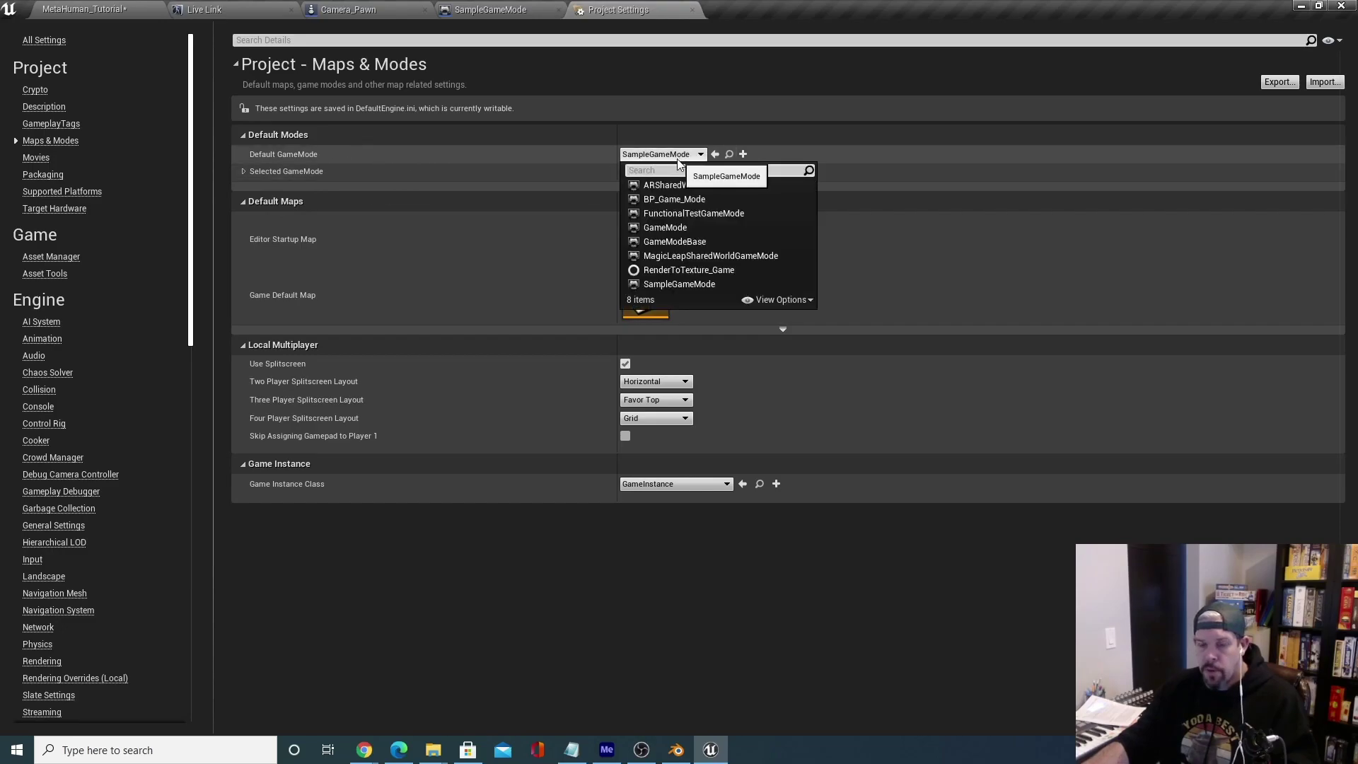
left_click(707, 204)
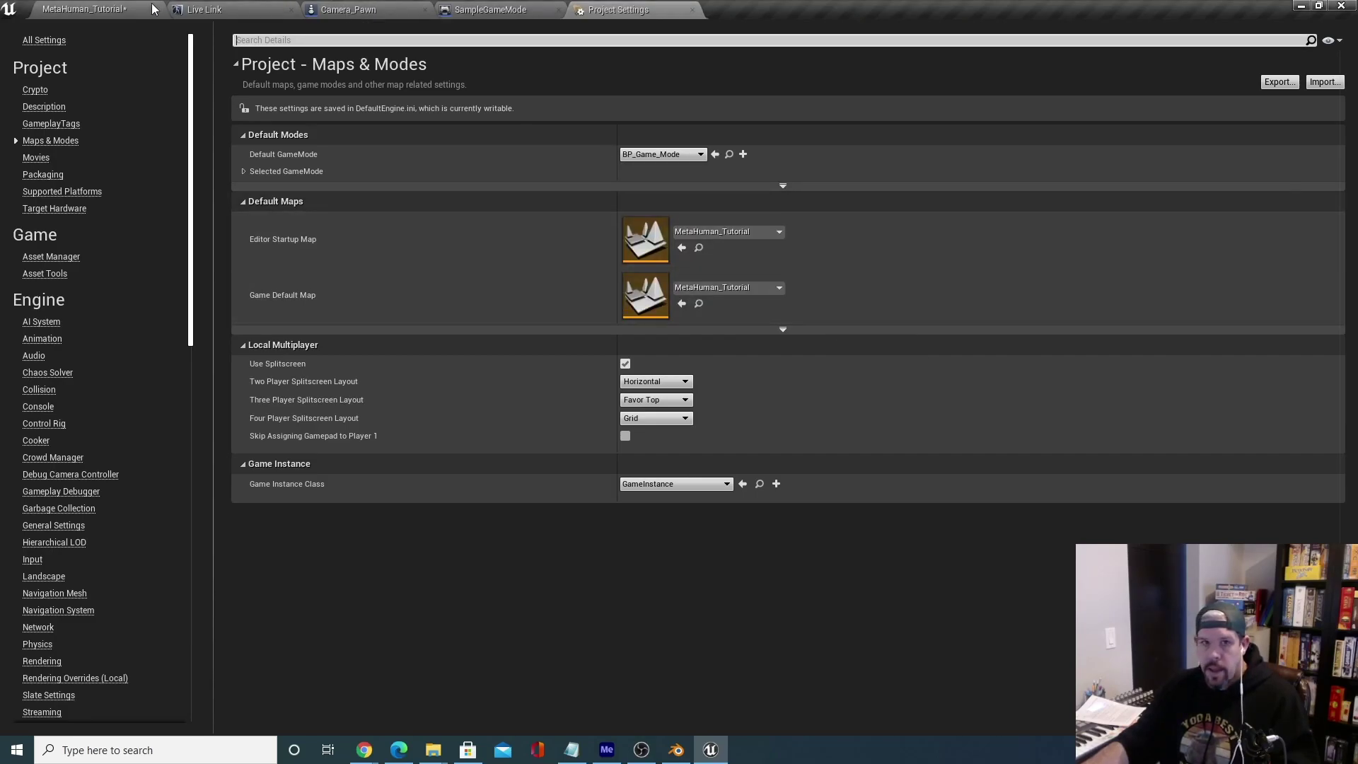
left_click(106, 8)
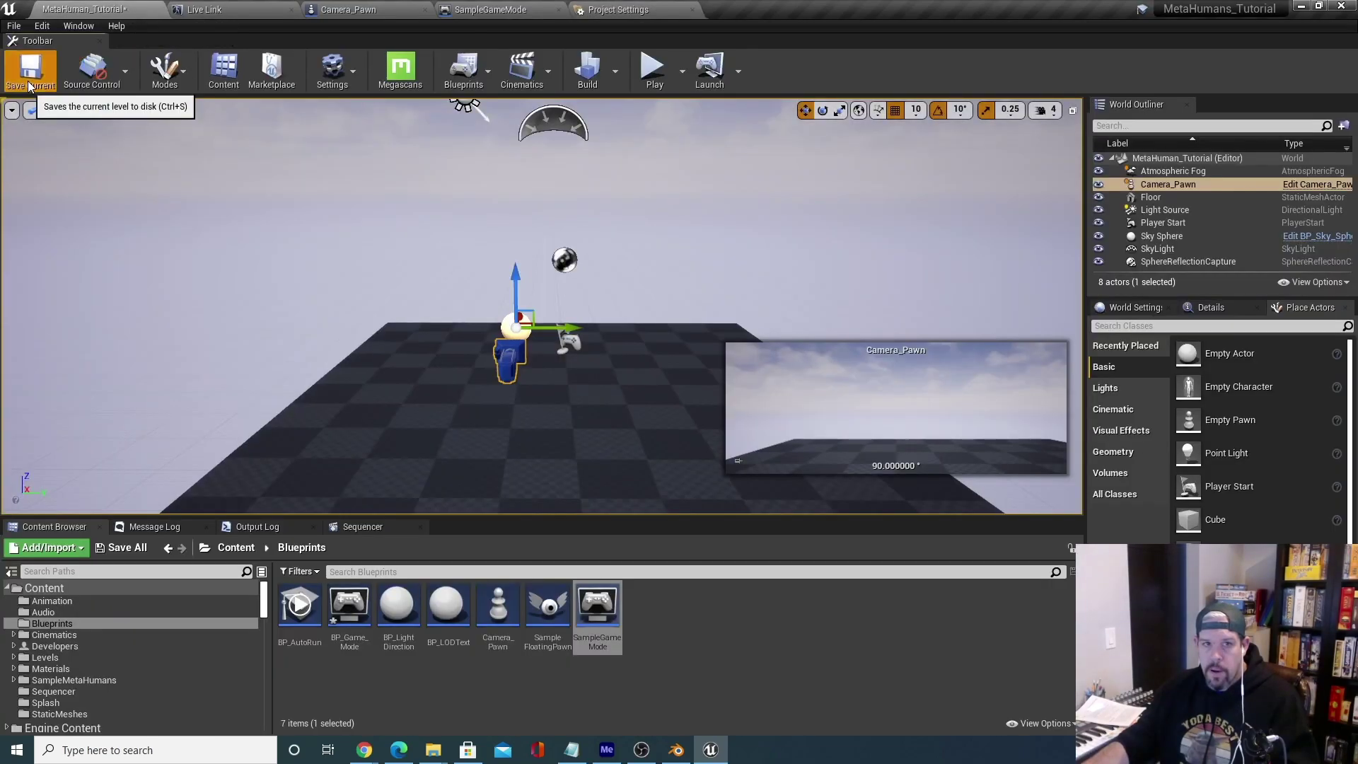
left_click(669, 12)
left_click(691, 10)
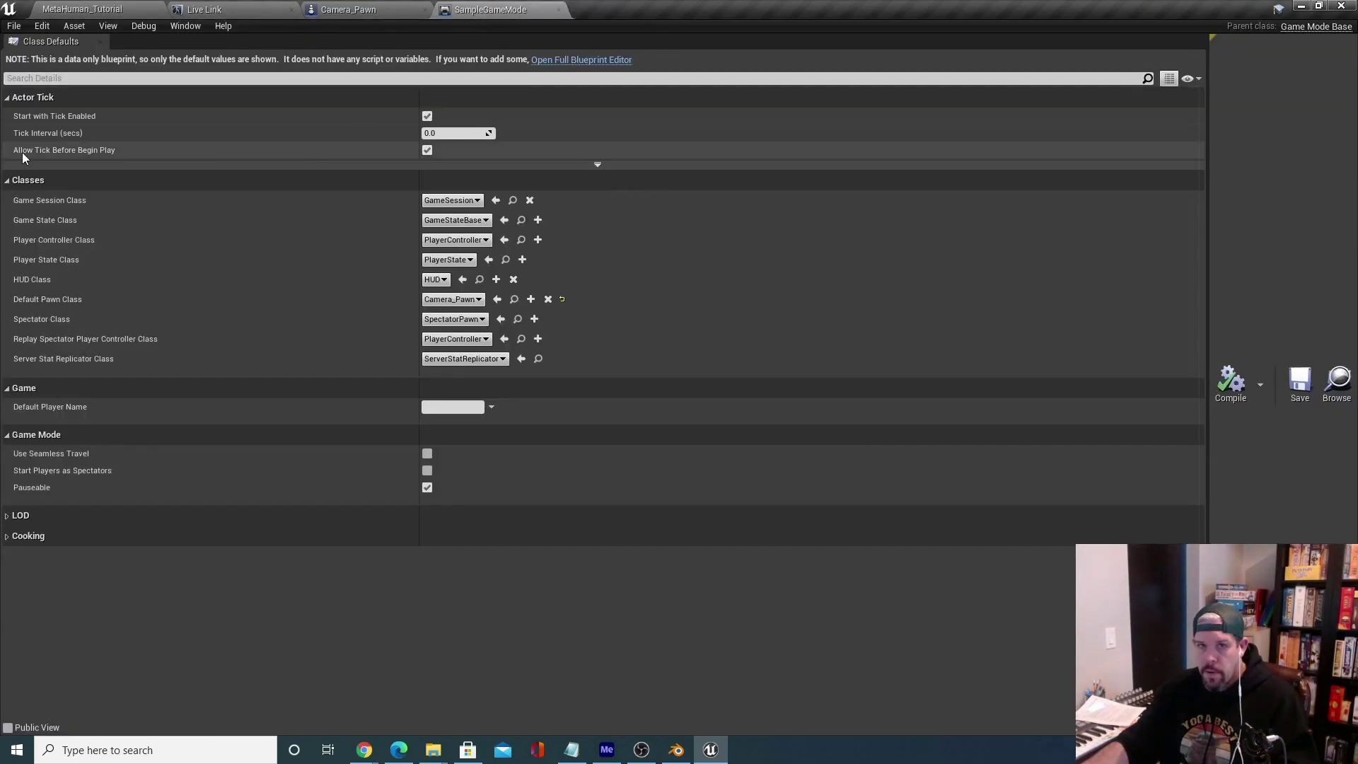
Return to the level and run a short play test of its starting camera view.
left_click(70, 9)
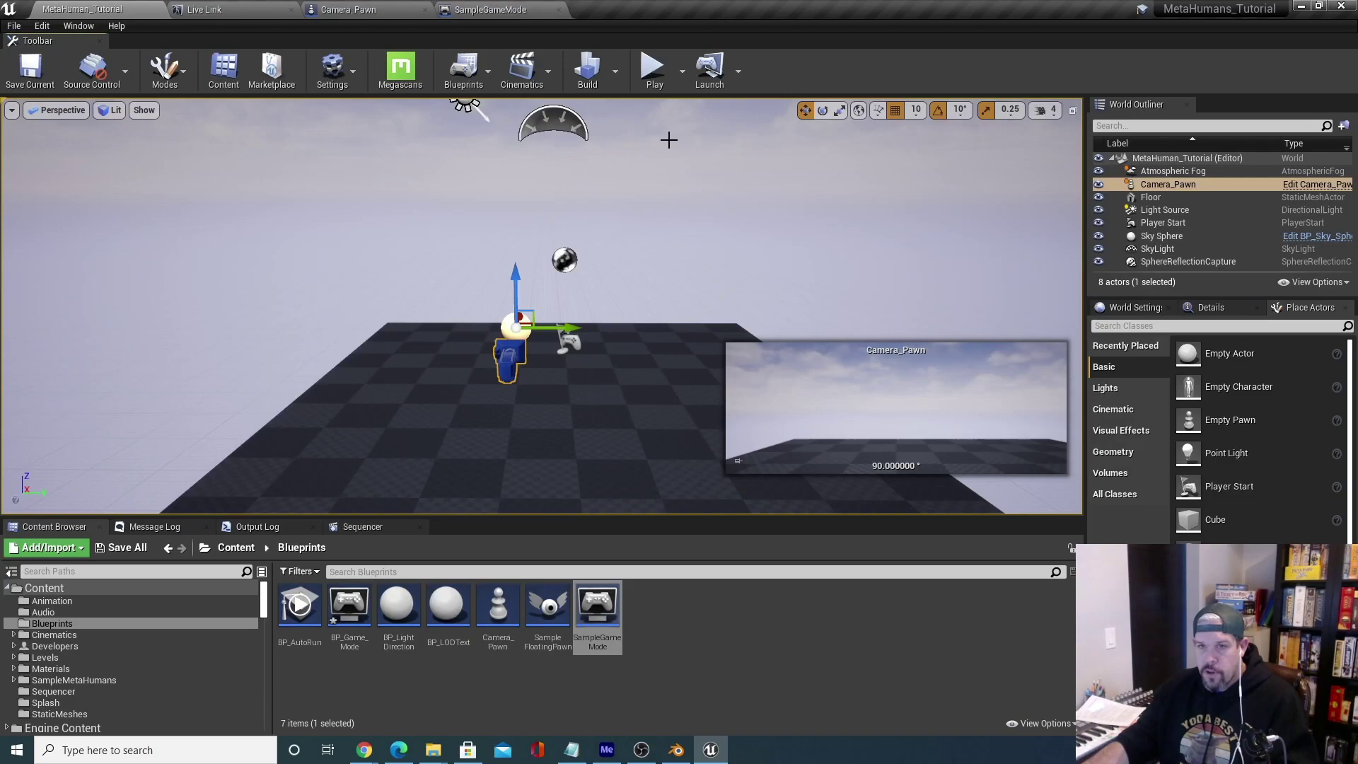
left_click(646, 65)
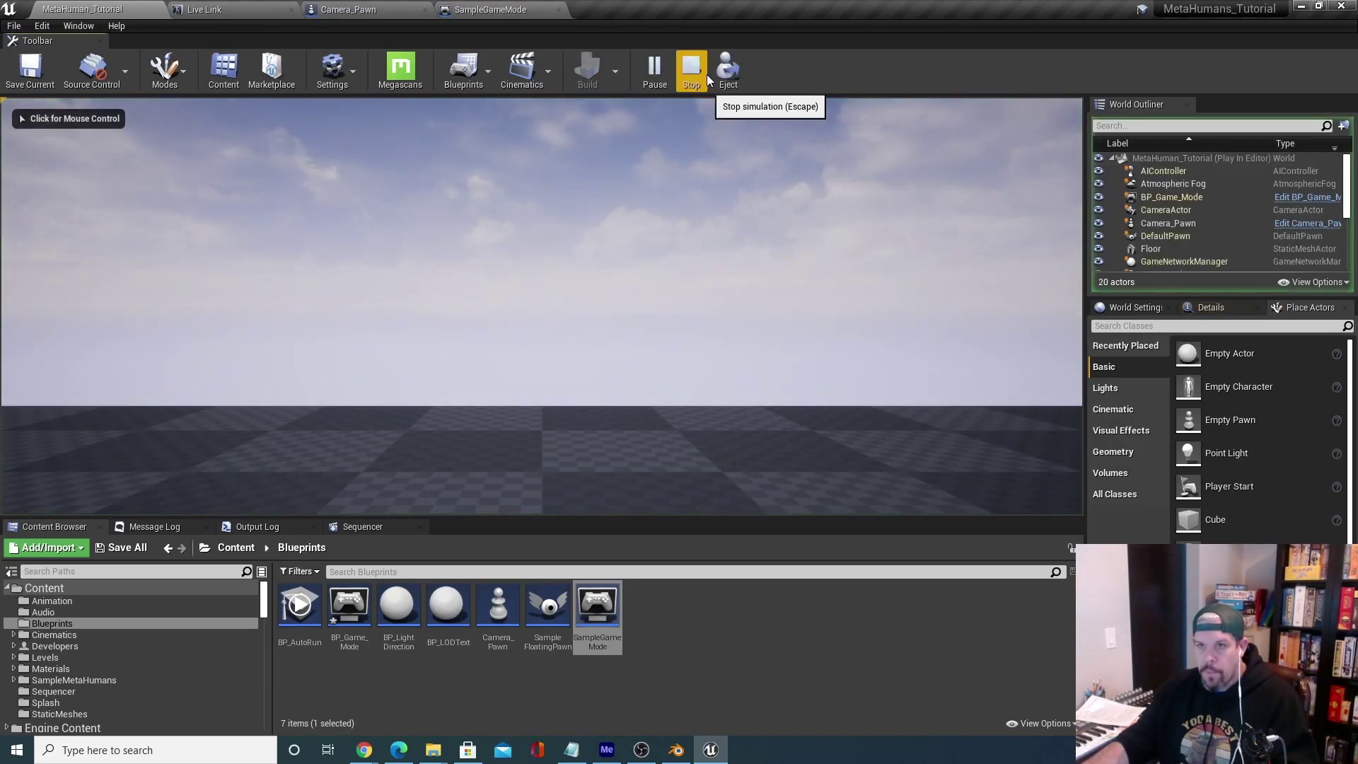
left_click(704, 74)
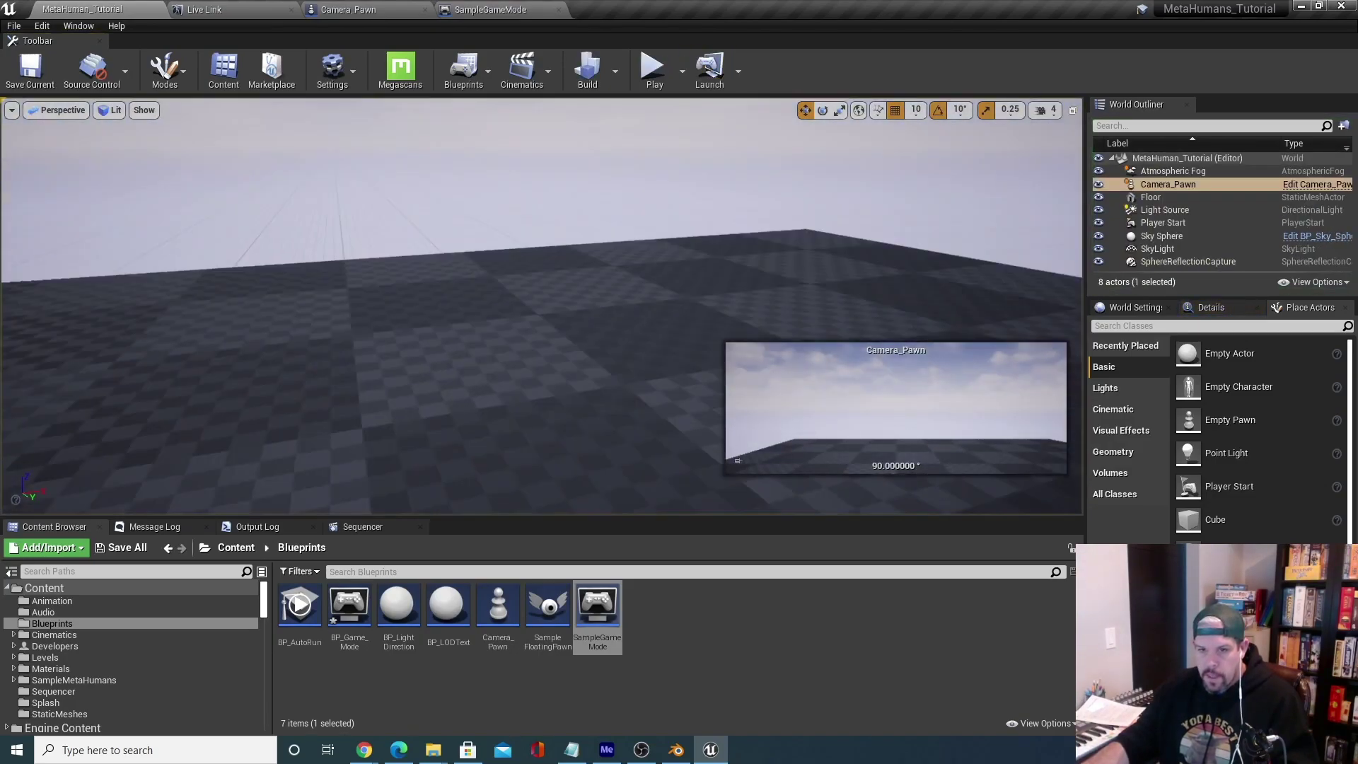
Move the Player Start next to the camera of the placed Camera_Pawn so the two overlap.
left_click(559, 343)
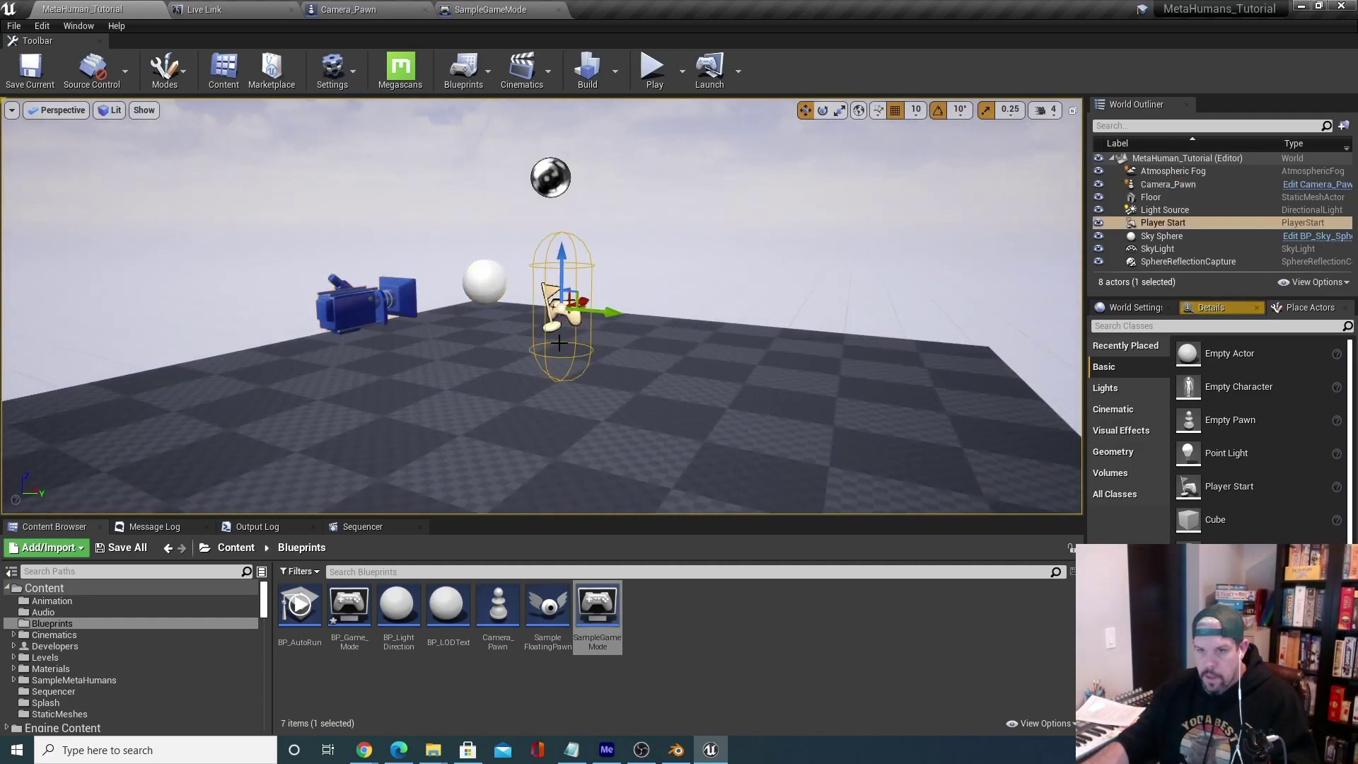
left_click_drag(587, 298, 467, 304)
right_click_drag(481, 404, 633, 429)
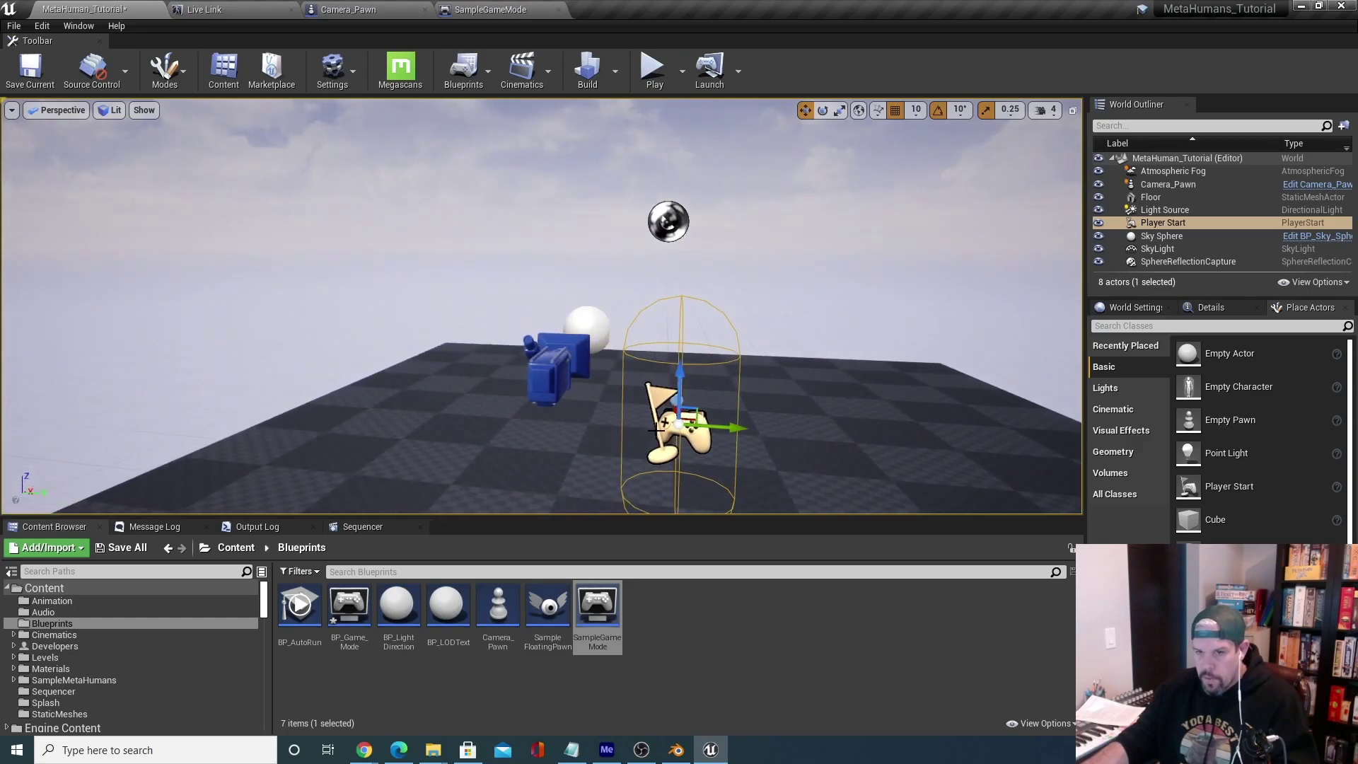
left_click_drag(745, 430, 606, 419)
middle_click_drag(557, 422, 736, 446)
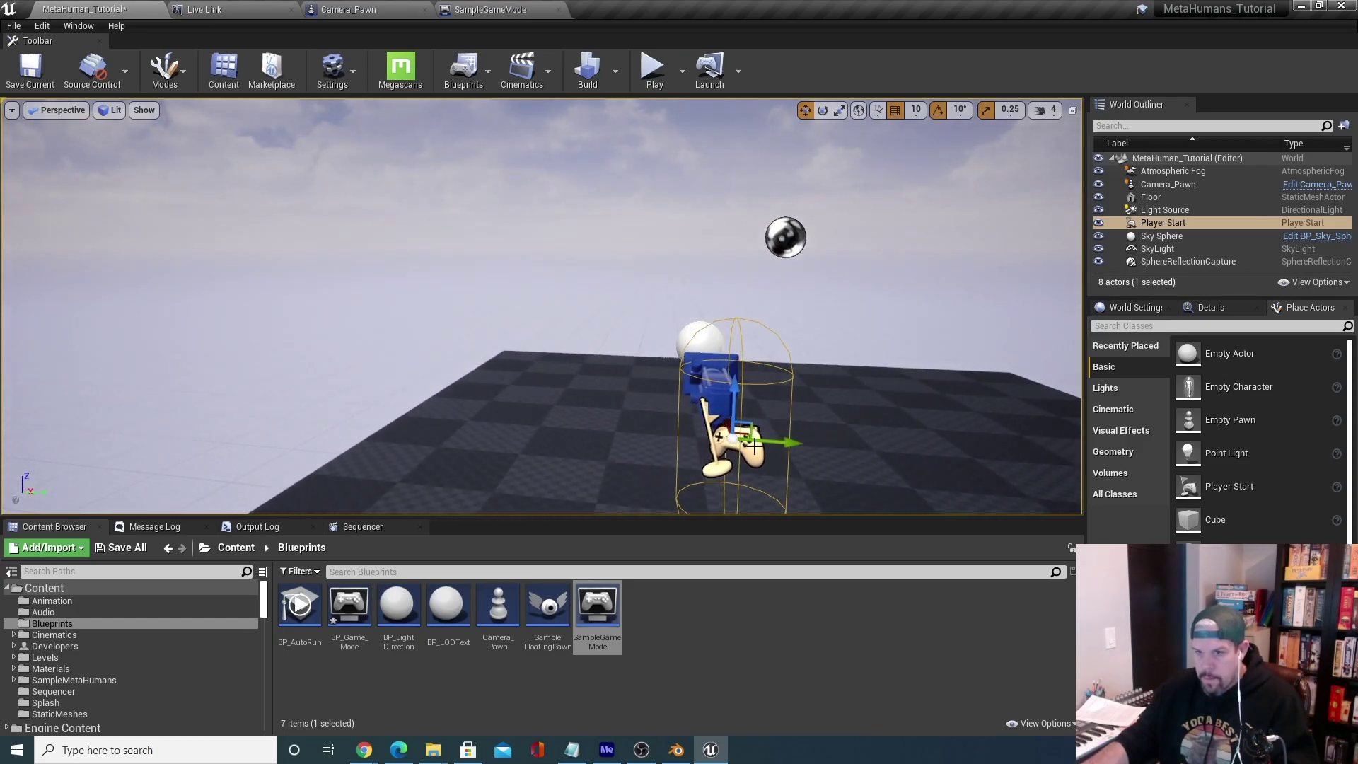
scroll(823, 446, "up", 4)
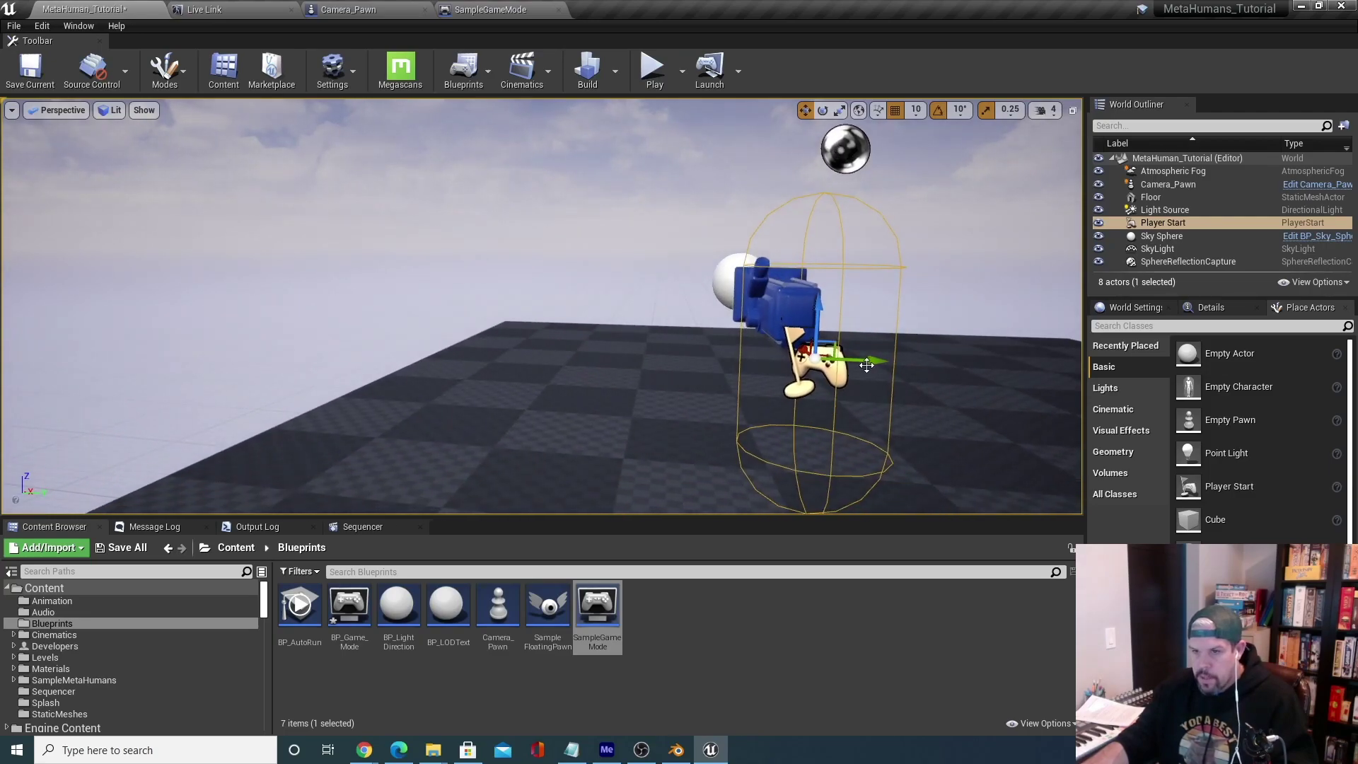
left_click_drag(860, 366, 771, 342)
mouse_move(921, 404)
right_mouse_down()
mouse_move(806, 404)
mouse_move(919, 401)
right_mouse_up()
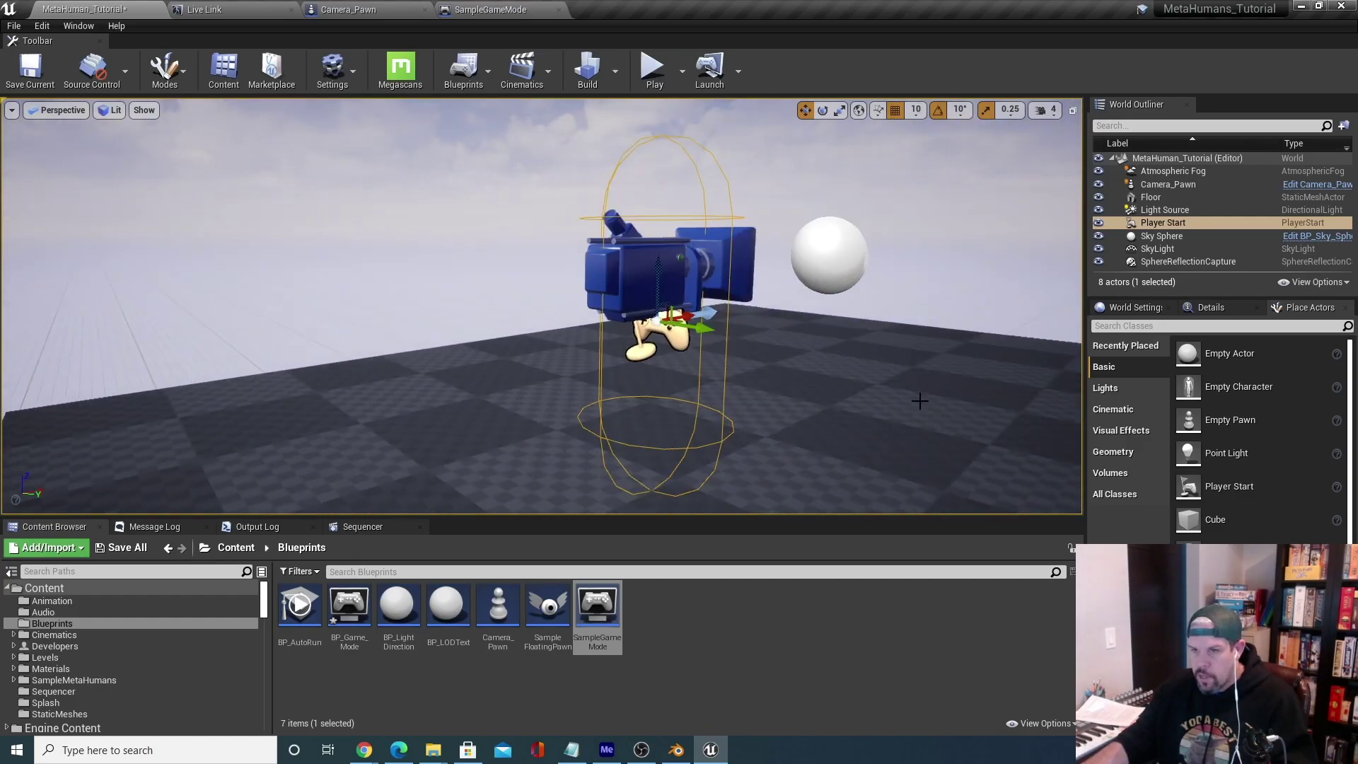
Group the Camera_Pawn and the Player Start.
left_click(673, 280, "ctrl")
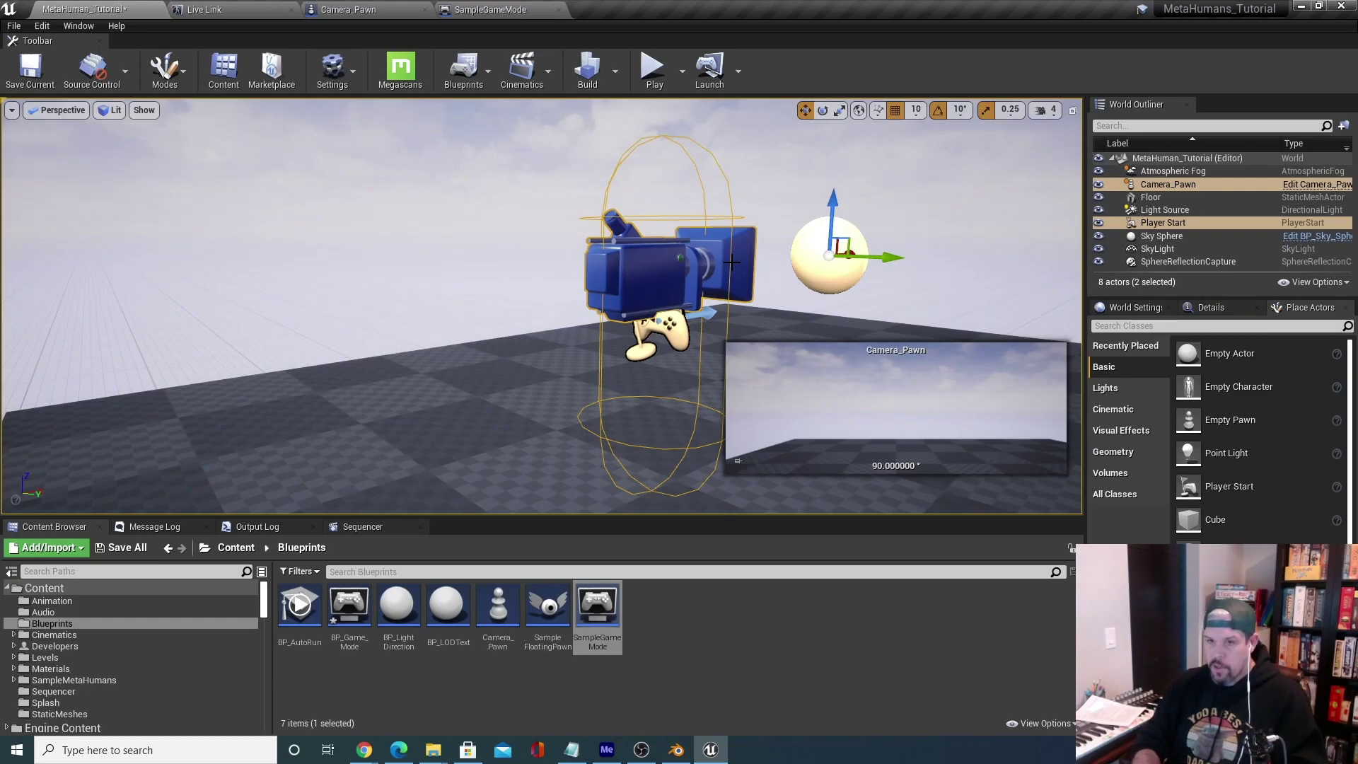
key("ctrl+g")
right_click_drag(804, 283, 506, 314)
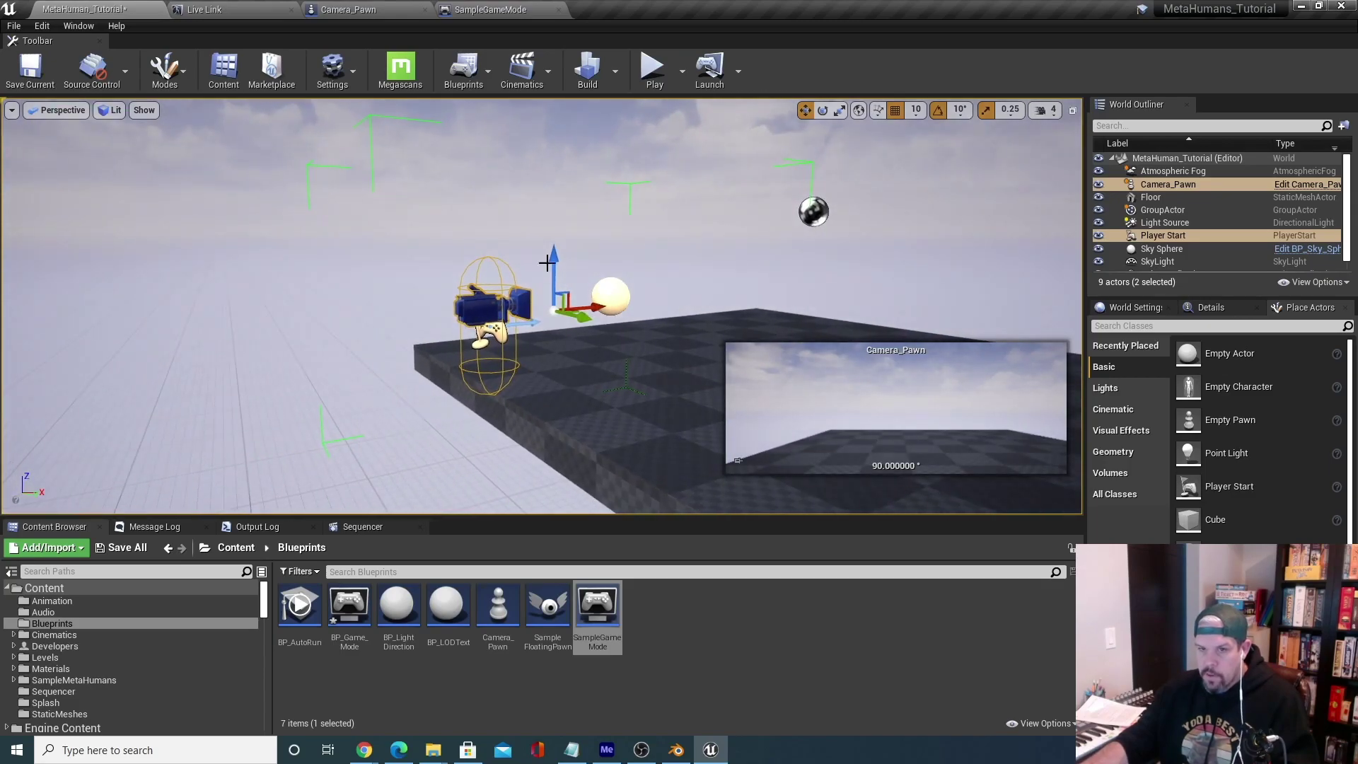
Play test the camera view before and after shifting the grouped Camera_Pawn and Player Start sideways.
left_click(657, 56)
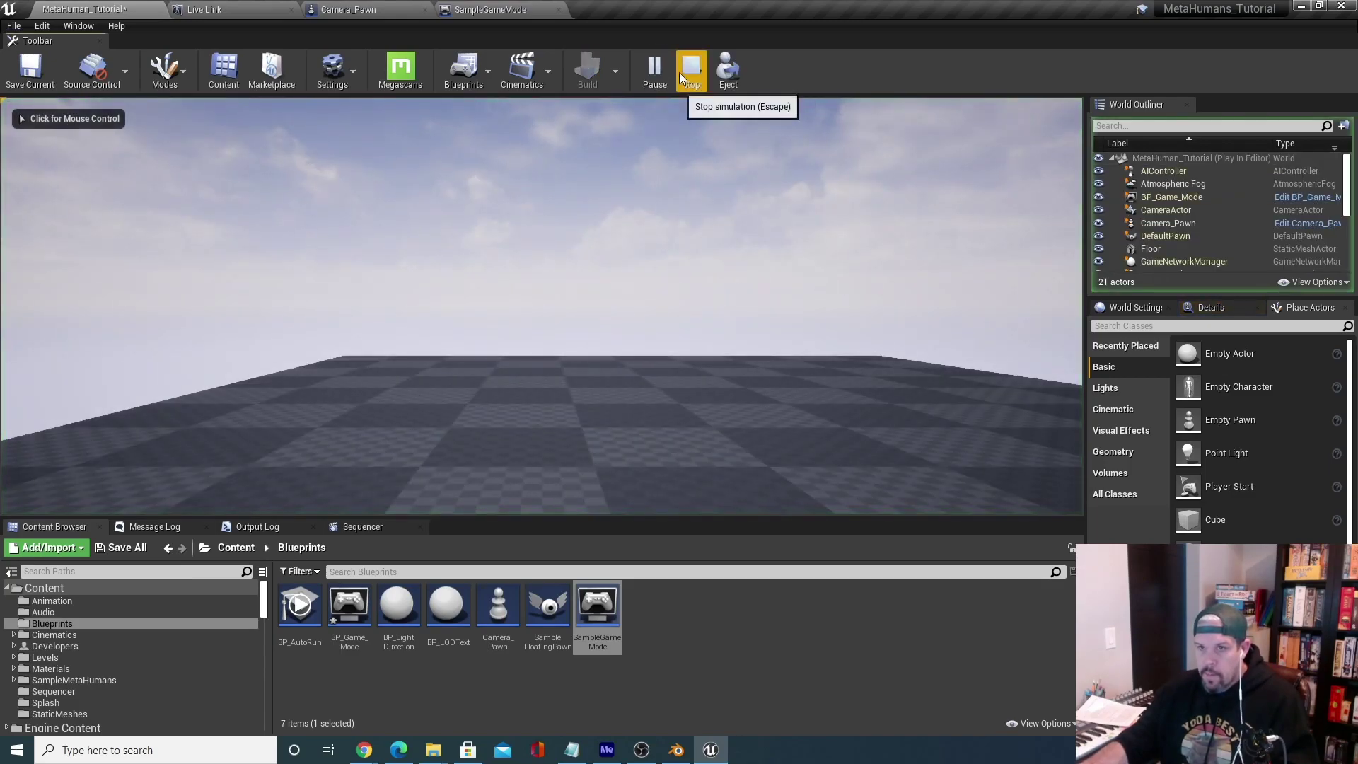
left_click(691, 66)
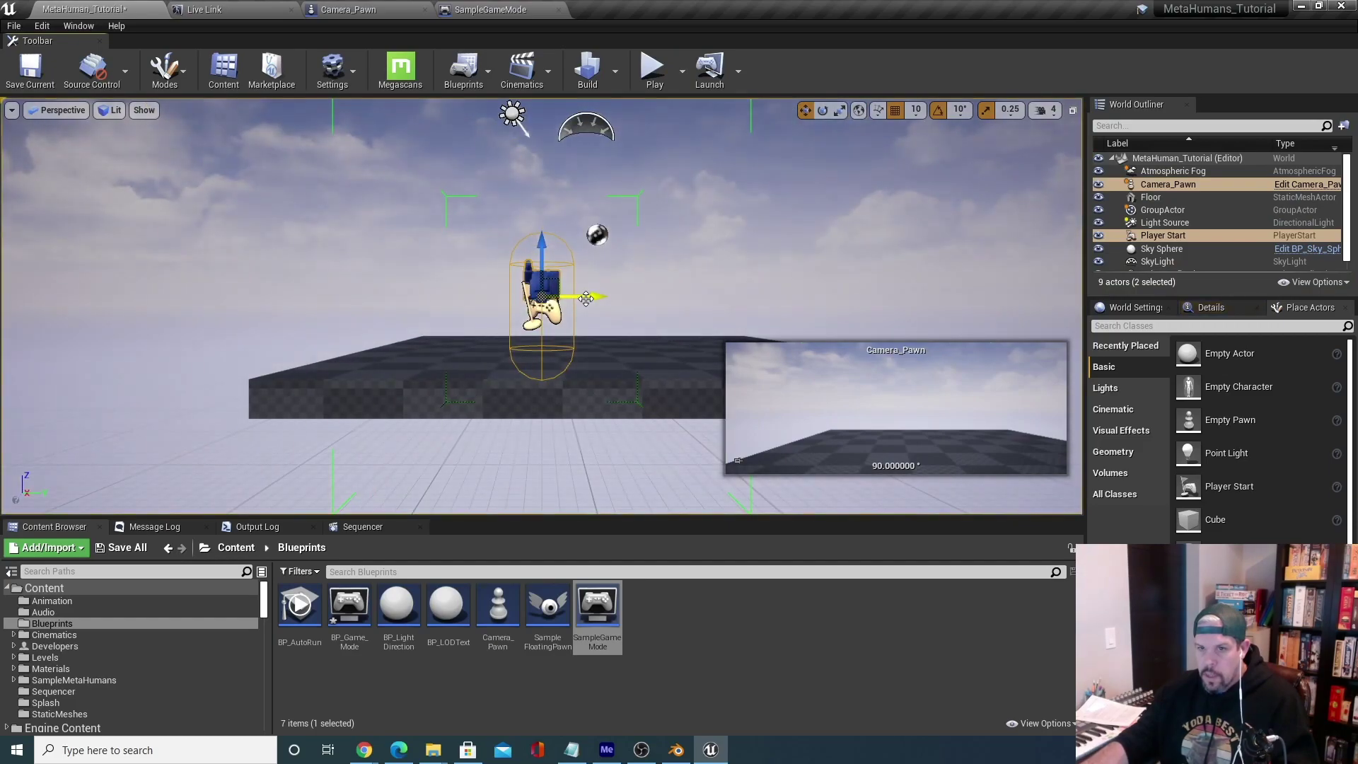
left_click(643, 65)
left_click(682, 67)
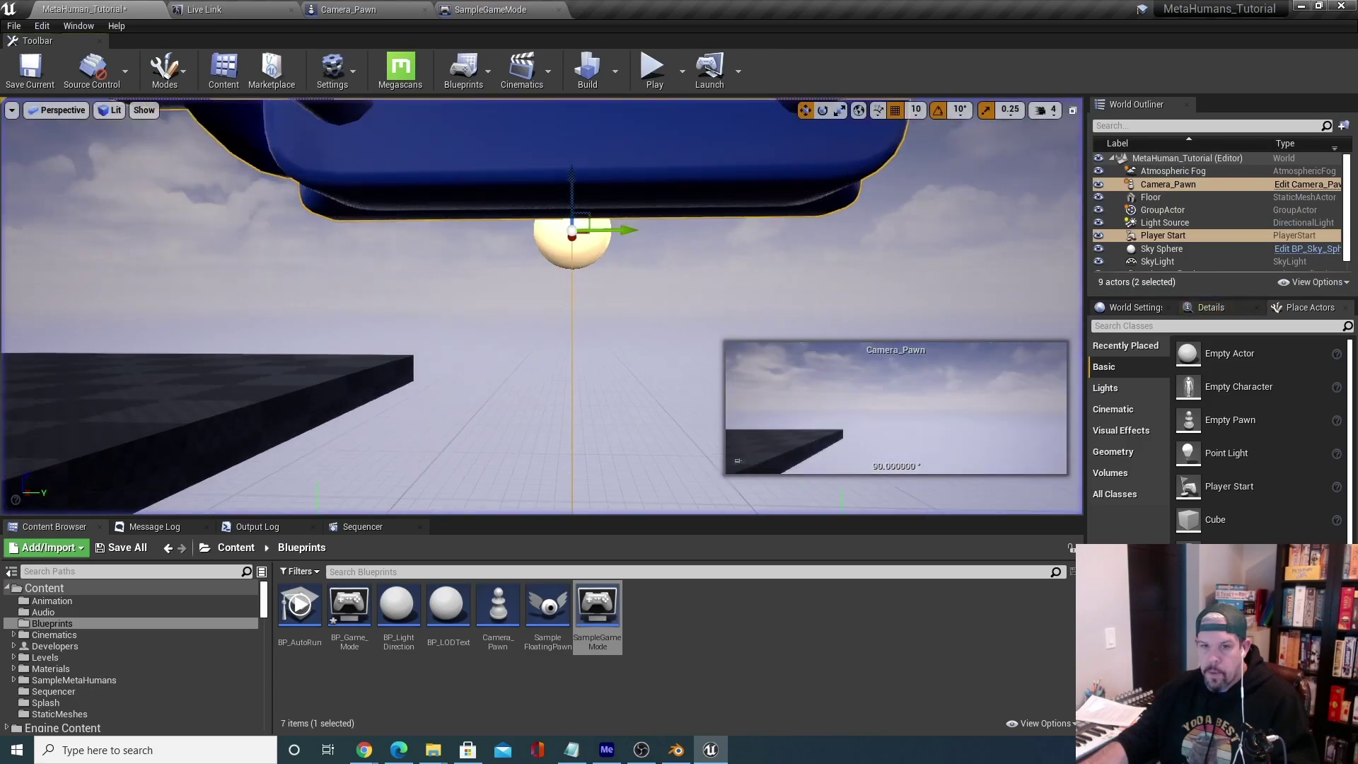
Move the grouped Camera_Pawn and Player Start back along Y so the camera faces the floor.
left_click_drag(637, 304, 567, 251)
right_click_drag(567, 254, 641, 273)
key("f")
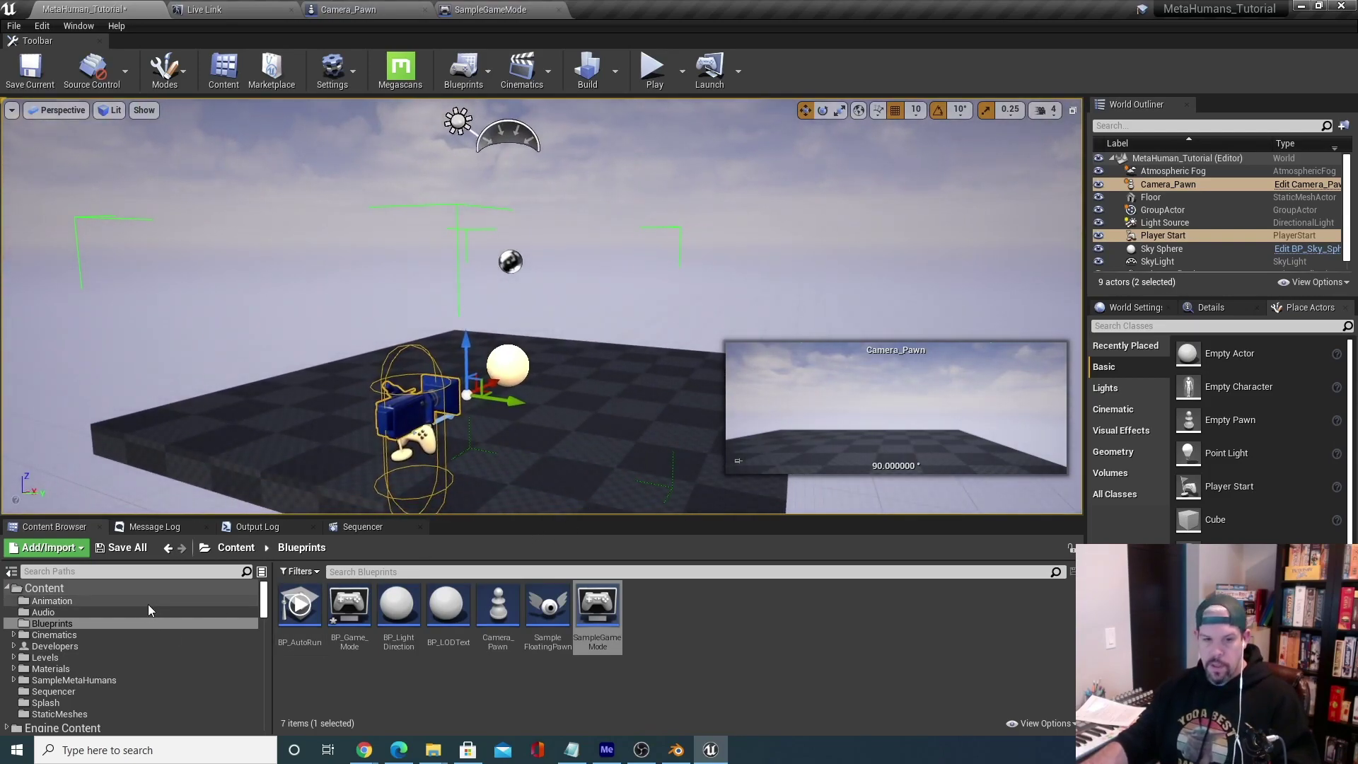
Place BP_metahuman_001 and BP_metahuman_004 from their SampleMetaHumans folders on the floor in front of the camera.
left_click(122, 589)
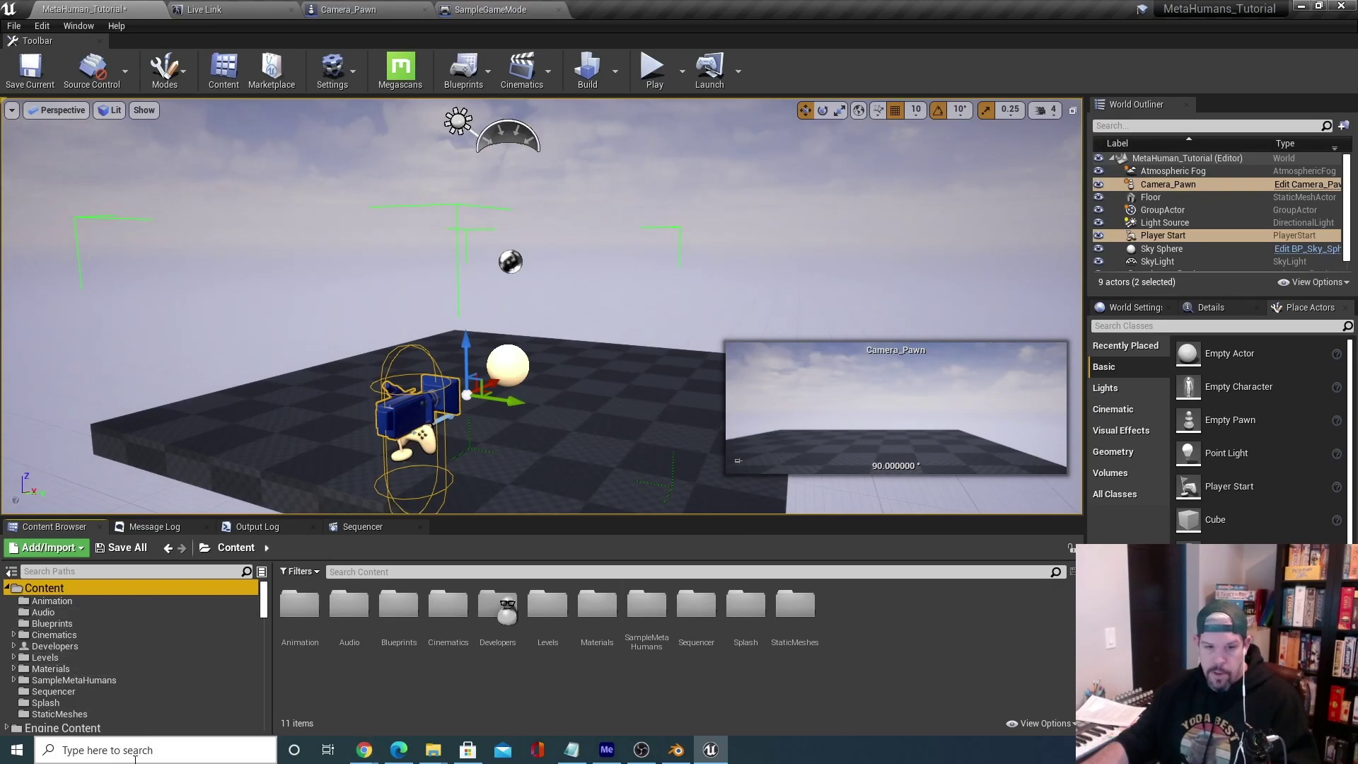
scroll(99, 671, "down", 2)
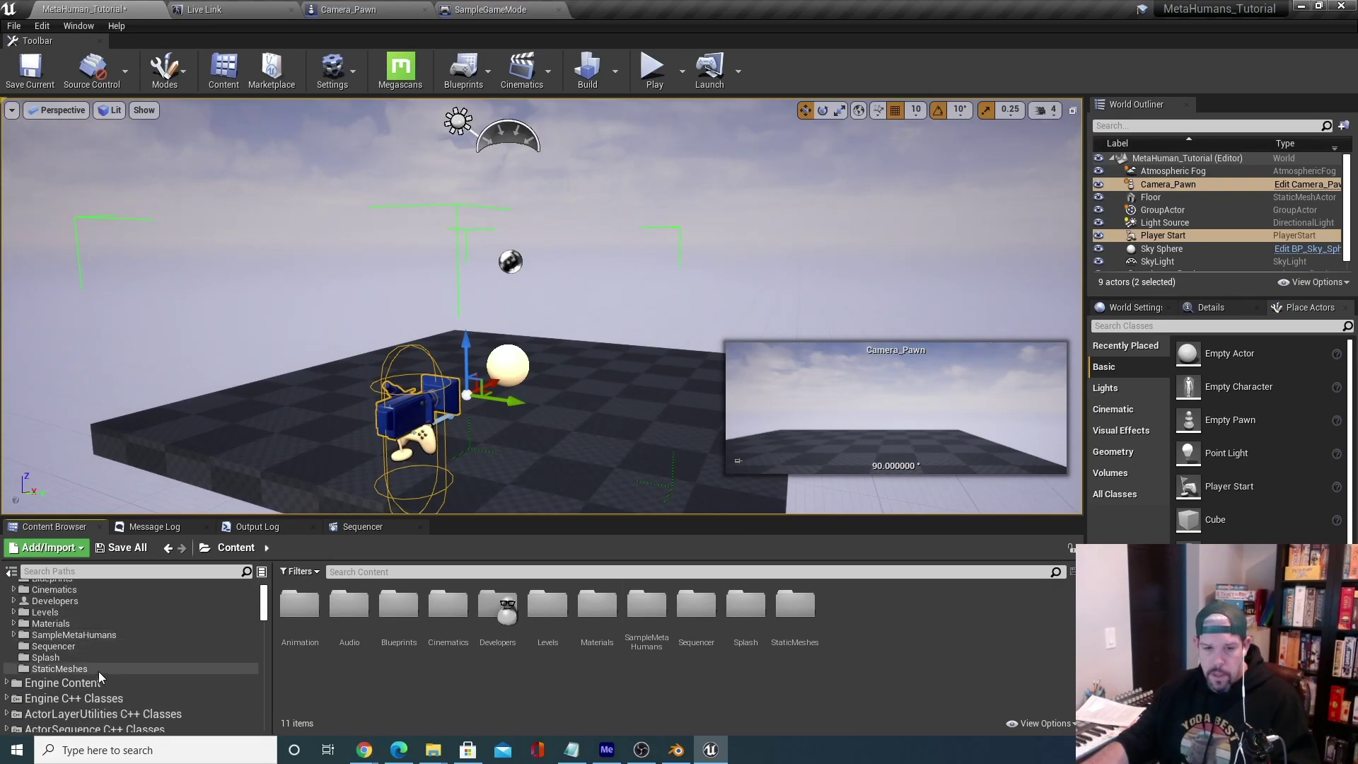
left_click(91, 635)
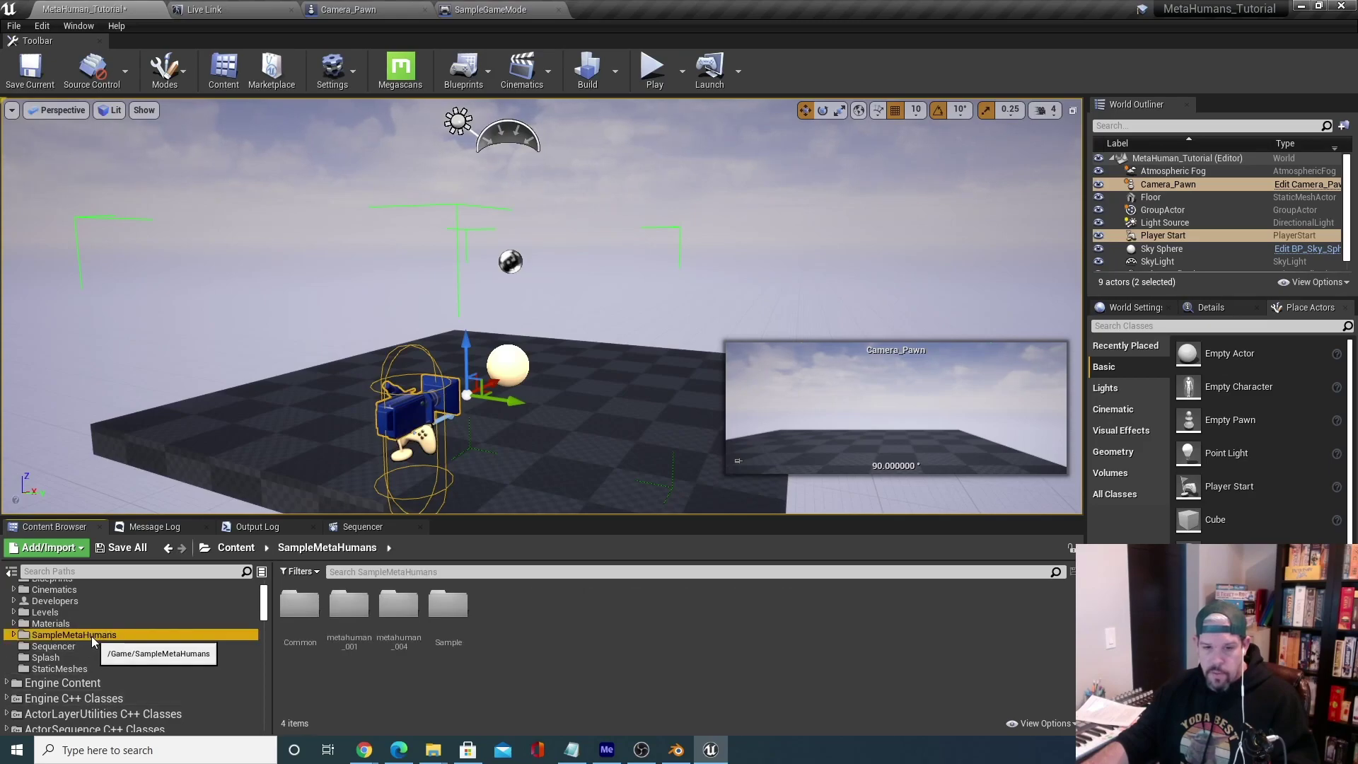
double_click(349, 605)
left_click_drag(564, 634, 508, 399)
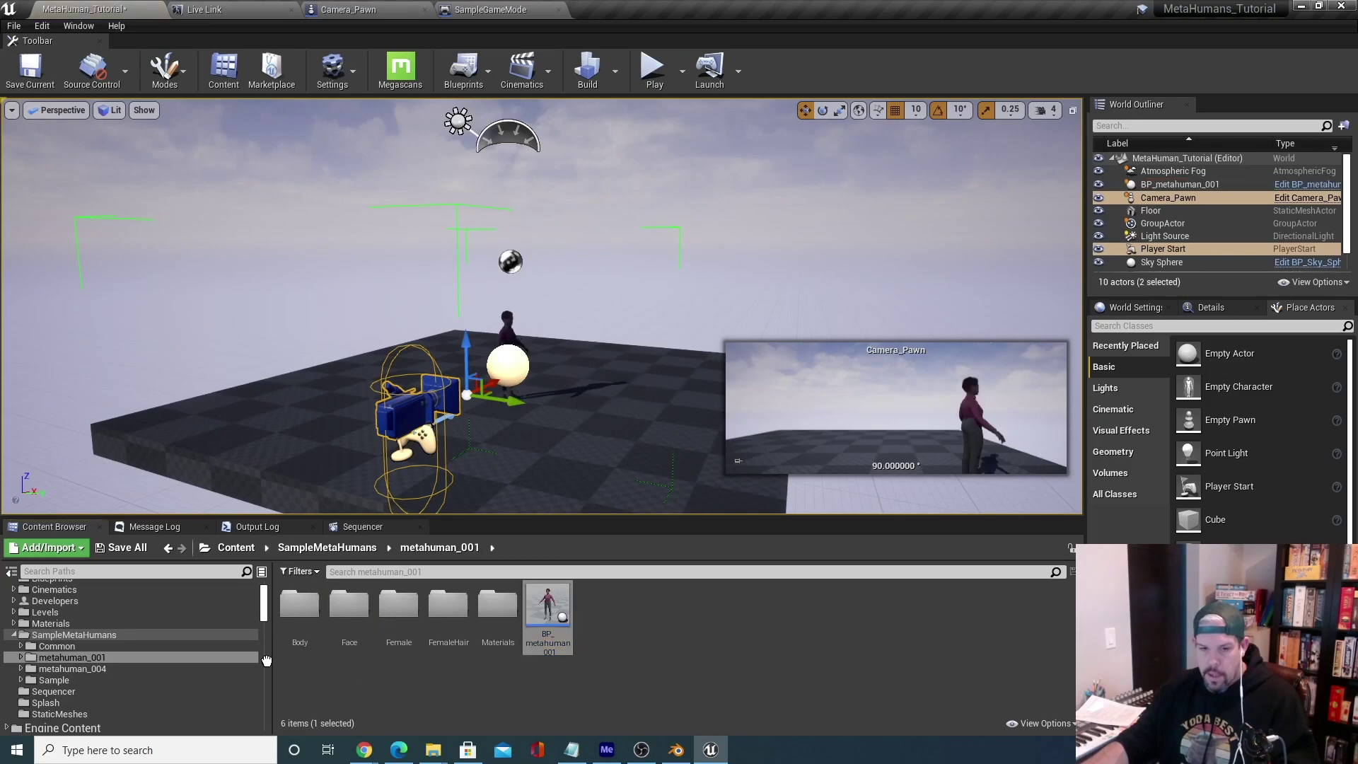
left_click(104, 668)
left_click_drag(656, 610, 567, 380)
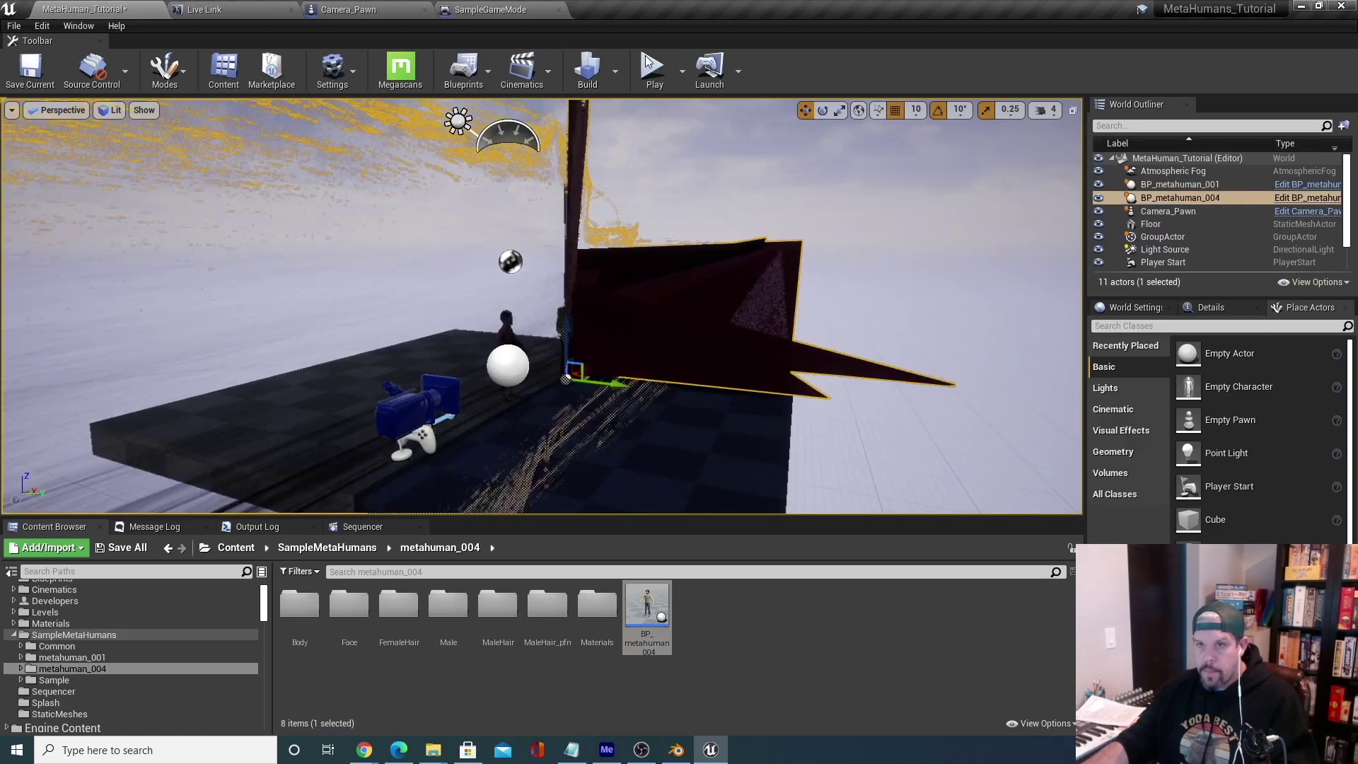
Play test the level with both MetaHumans in view, ending the simulation after a brief check.
left_click(648, 63)
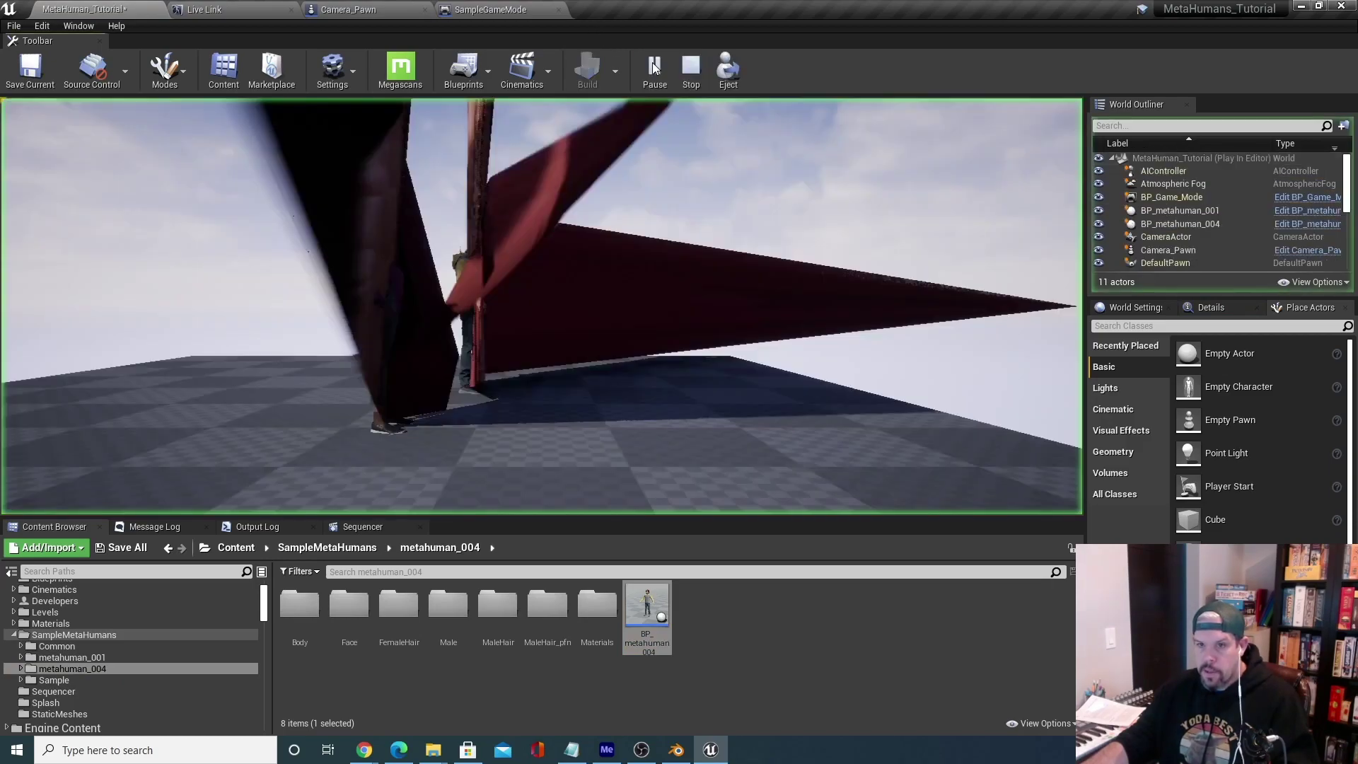
left_click(687, 67)
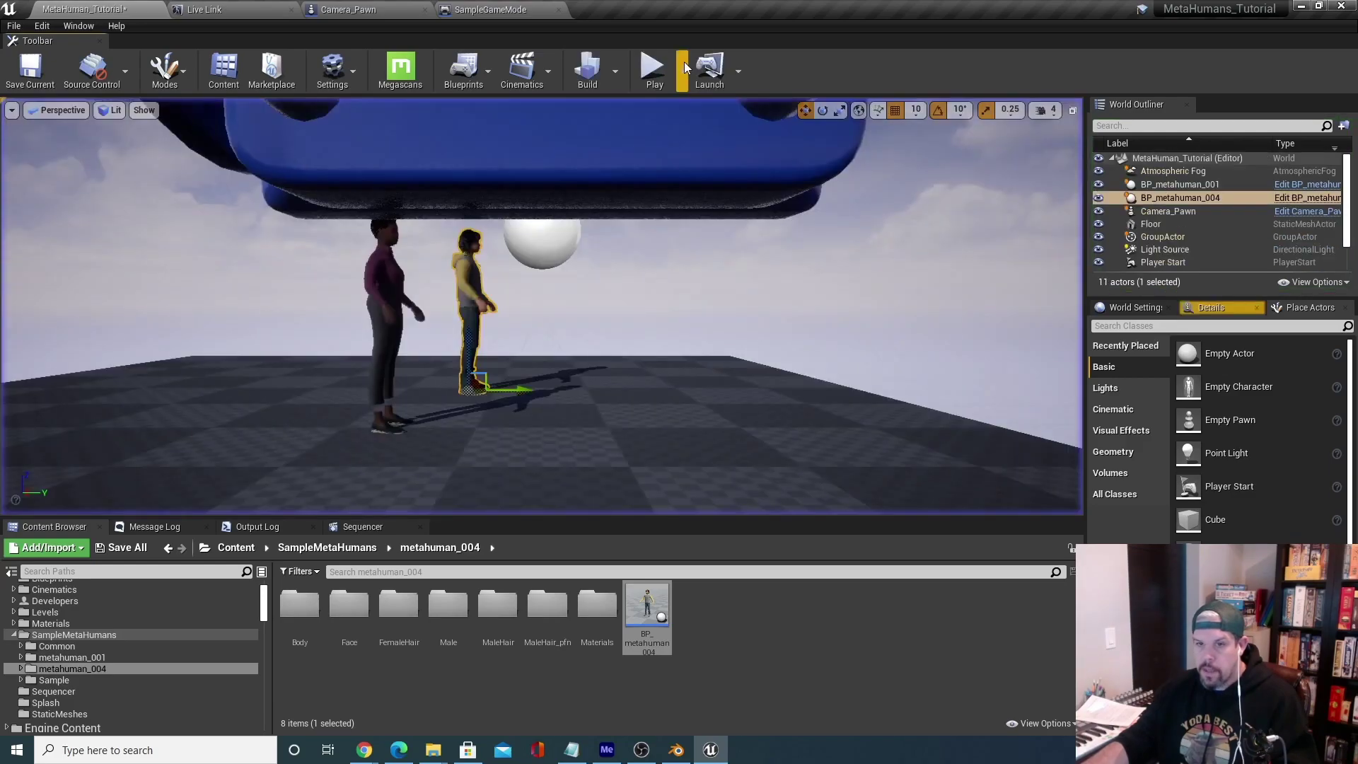
Rotate BP_metahuman_004 about its vertical axis so it turns towards BP_metahuman_001 and the camera.
right_click_drag(589, 310, 669, 435)
scroll(665, 420, "down", 3)
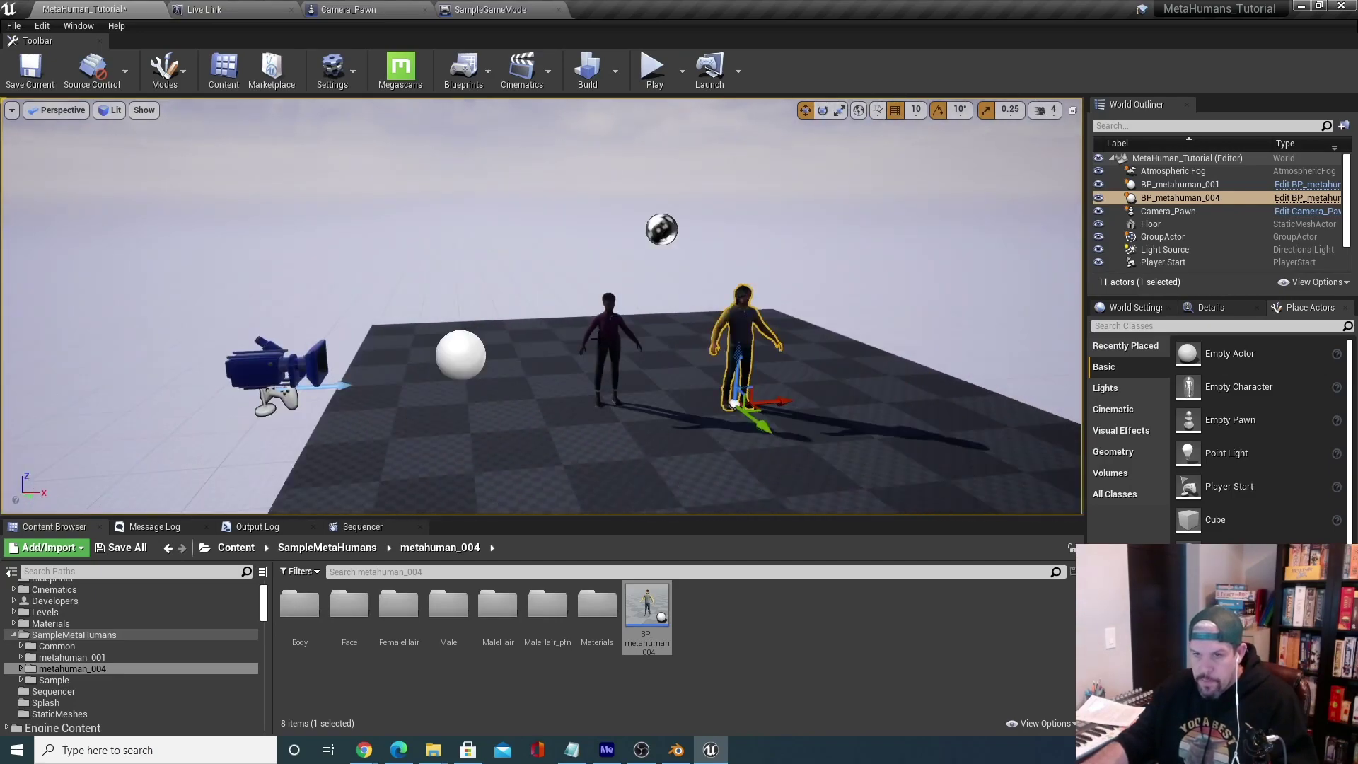
left_click(607, 354)
key("e")
left_click_drag(559, 424, 521, 455)
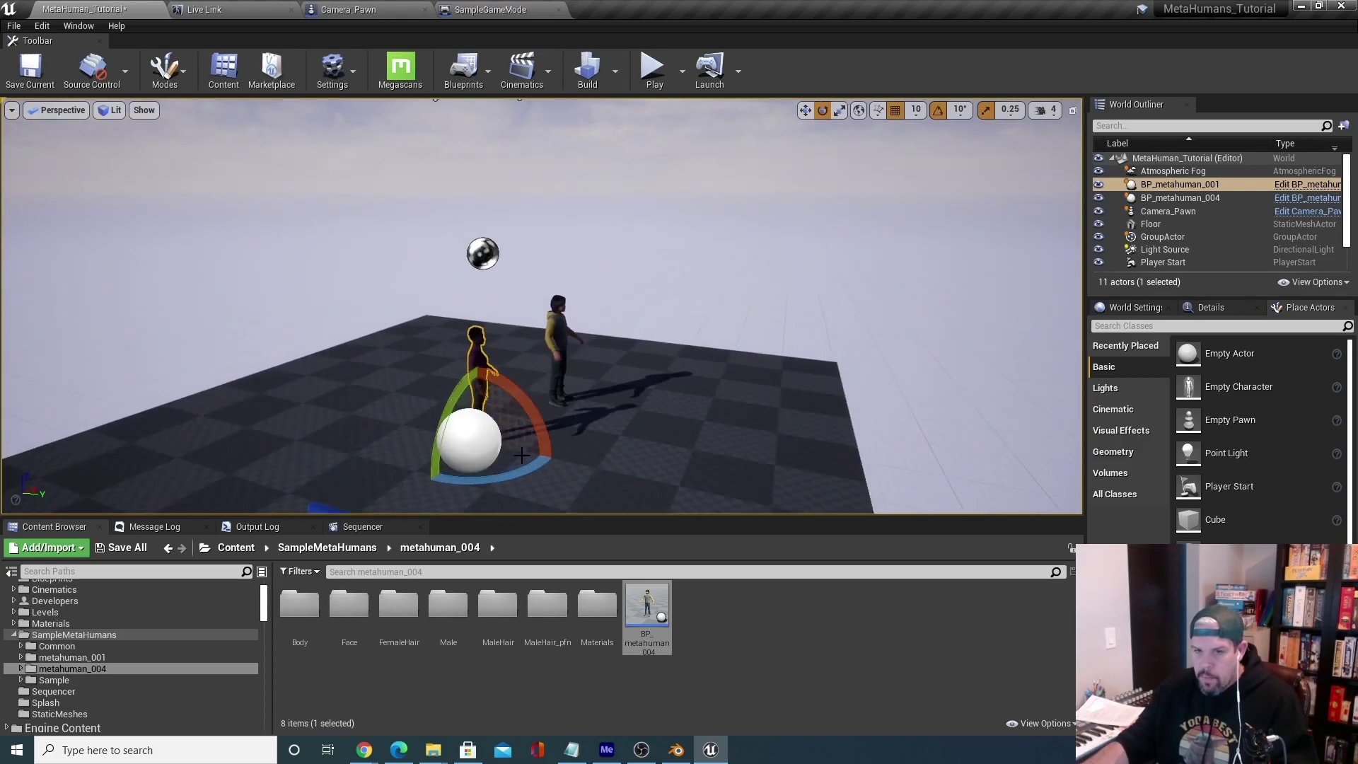
left_click(555, 371)
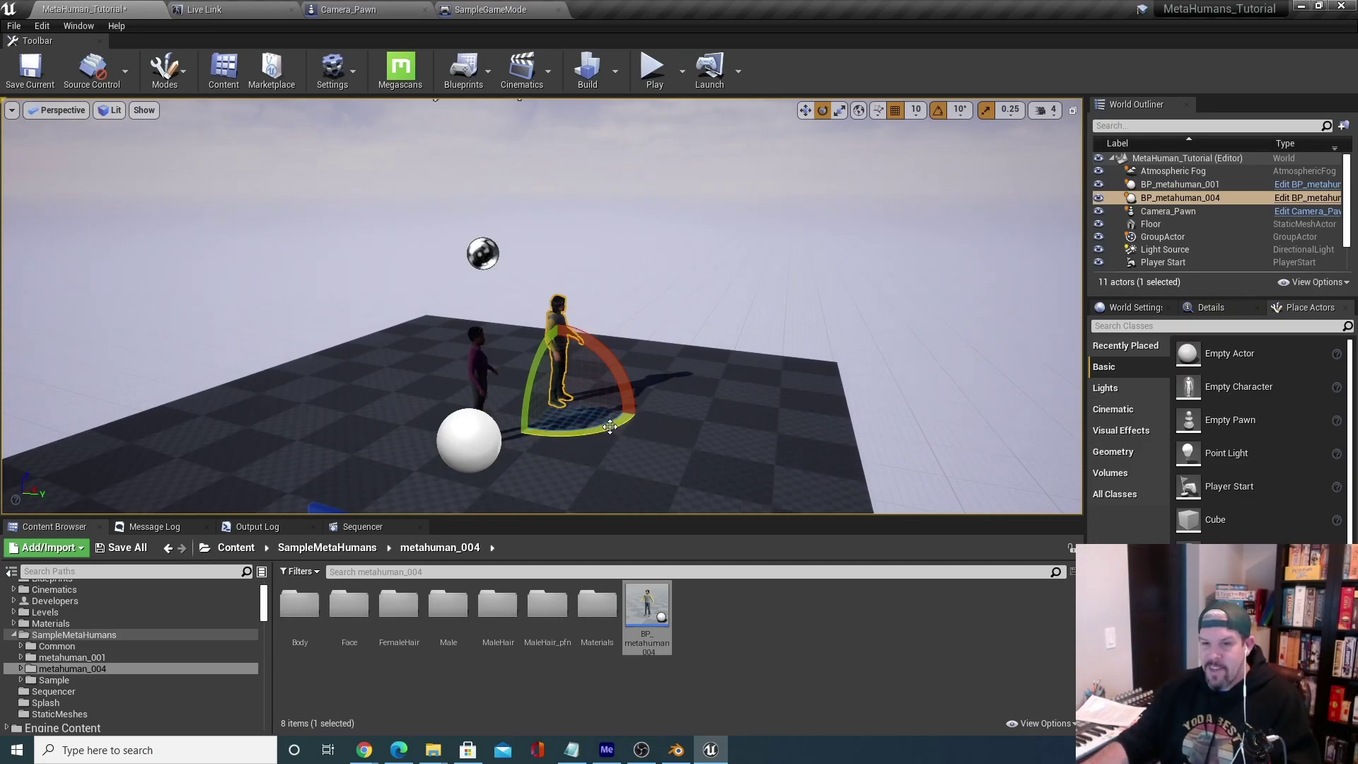
left_click_drag(658, 297, 538, 299, "alt")
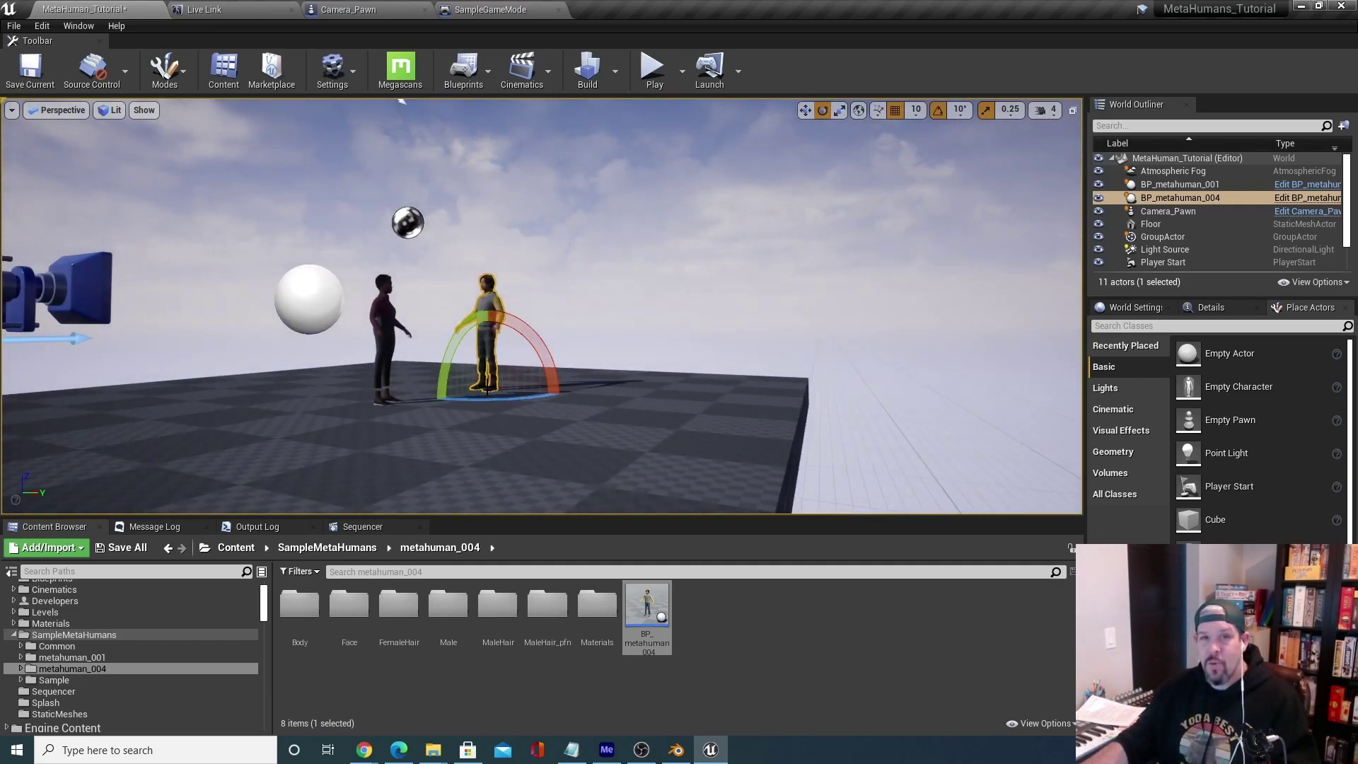
Move BP_metahuman_004 along Y across the floor, away from BP_metahuman_001.
key("w")
left_click_drag(527, 391, 669, 424)
scroll(531, 406, "up", 4)
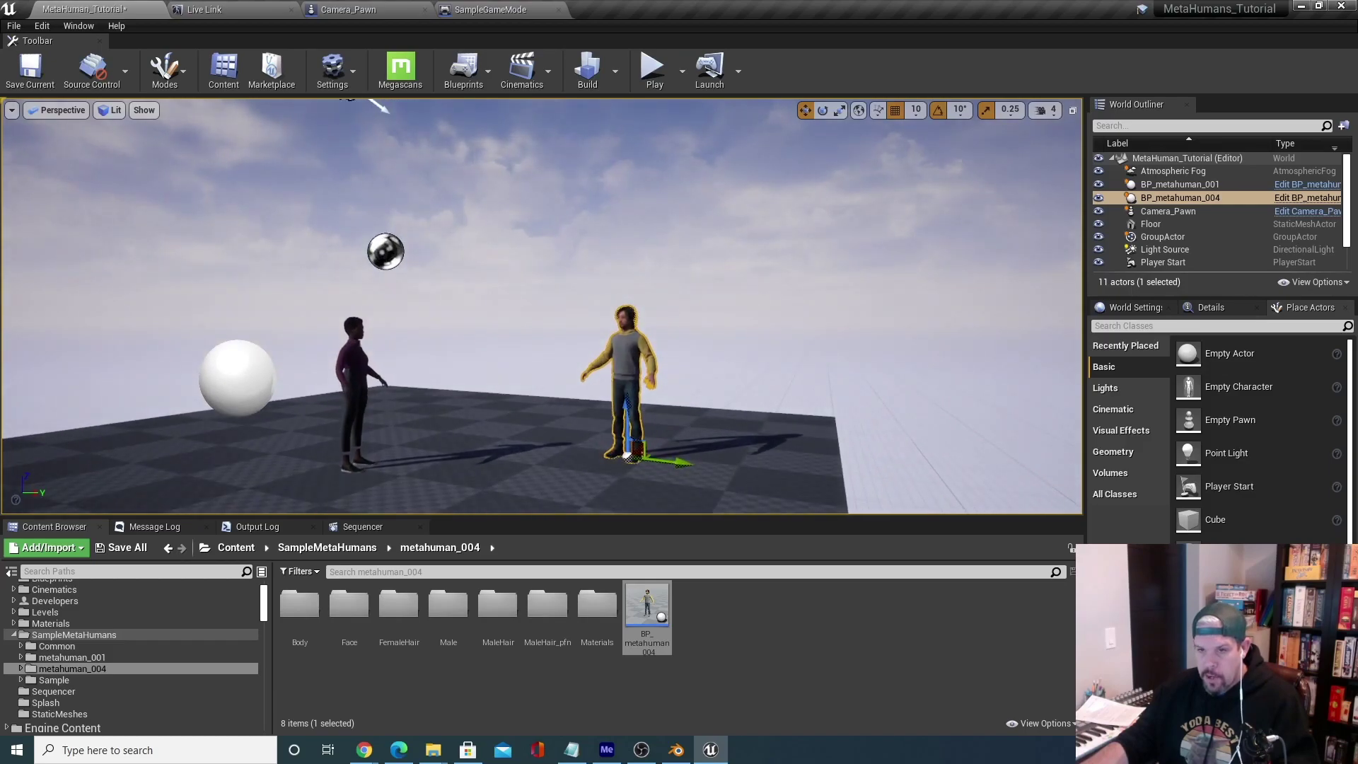
right_click_drag(701, 474, 548, 451)
Select BP_metahuman_001 and play test the level with the two MetaHumans spaced apart, then stop the simulation.
left_click(407, 382)
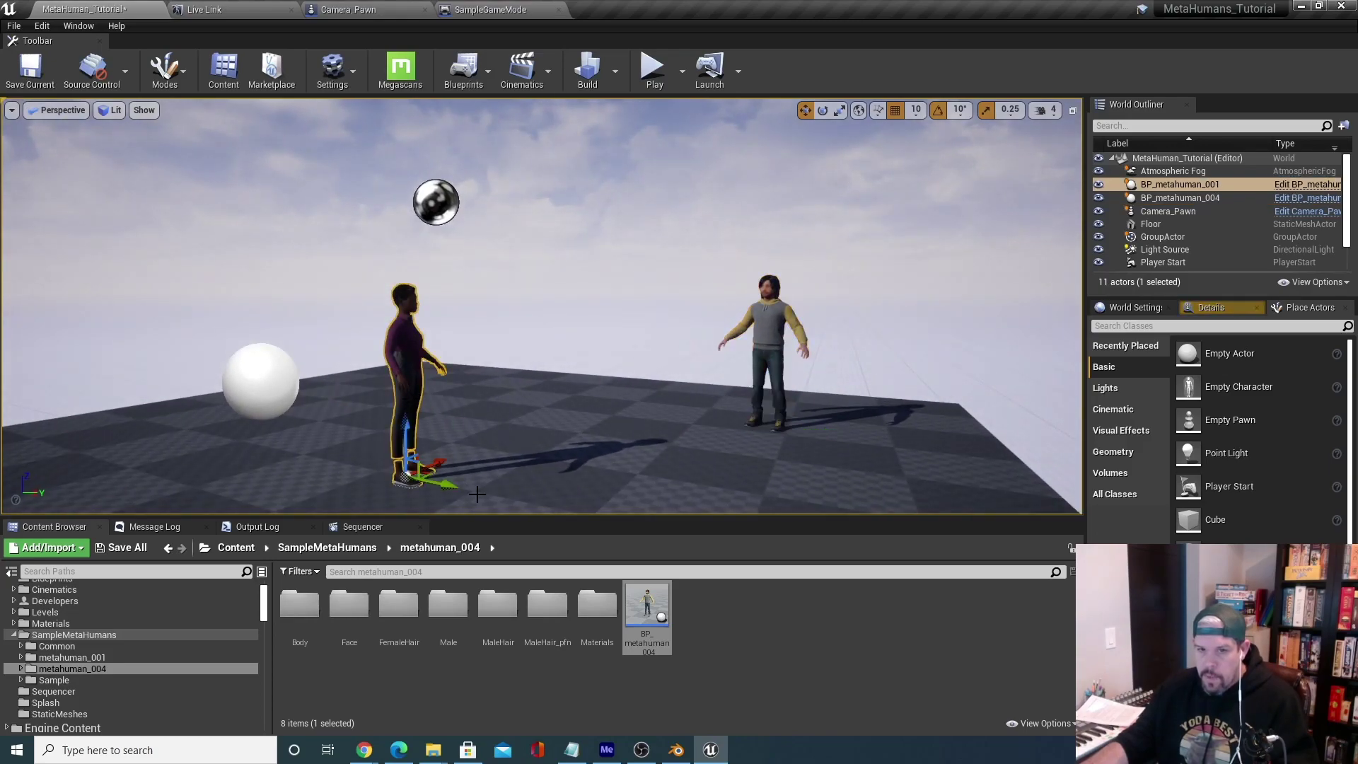
scroll(441, 394, "down", 3)
right_click_drag(523, 422, 566, 422)
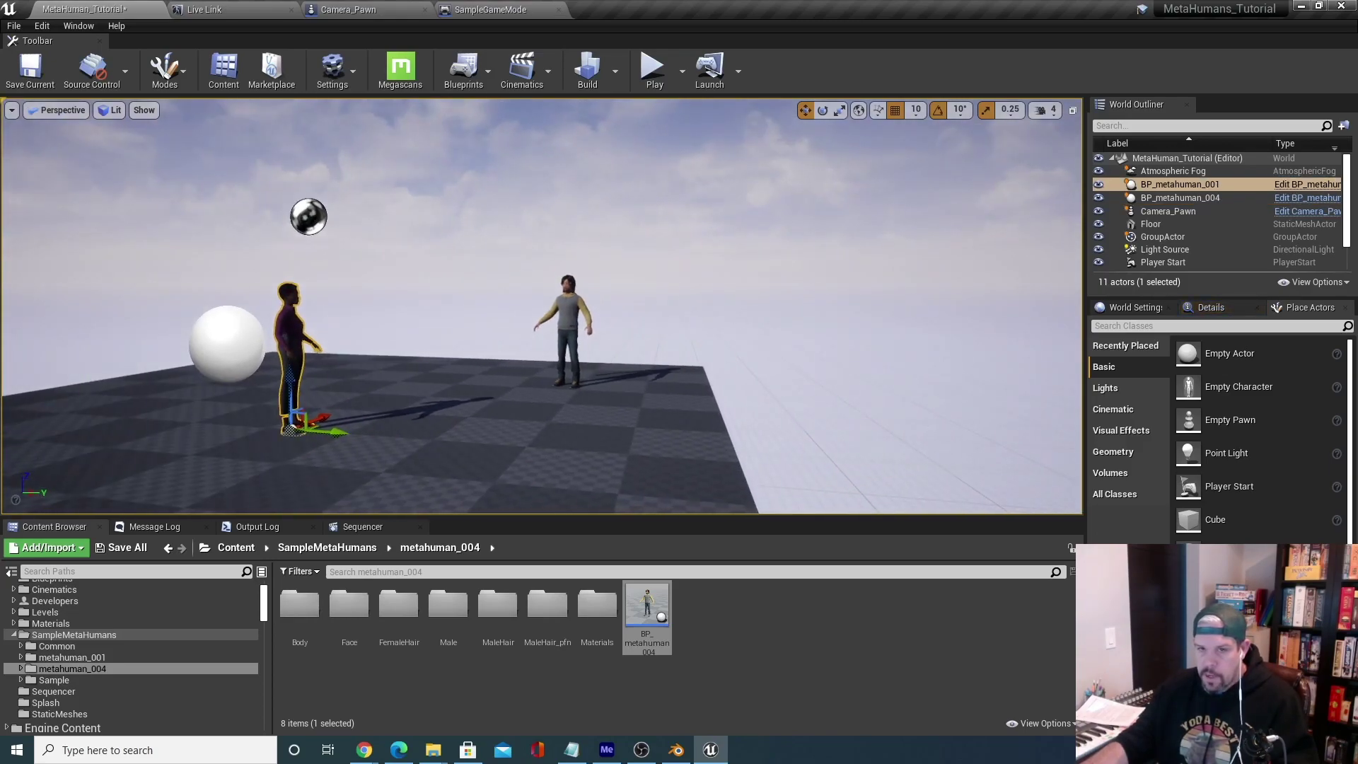
left_click(655, 79)
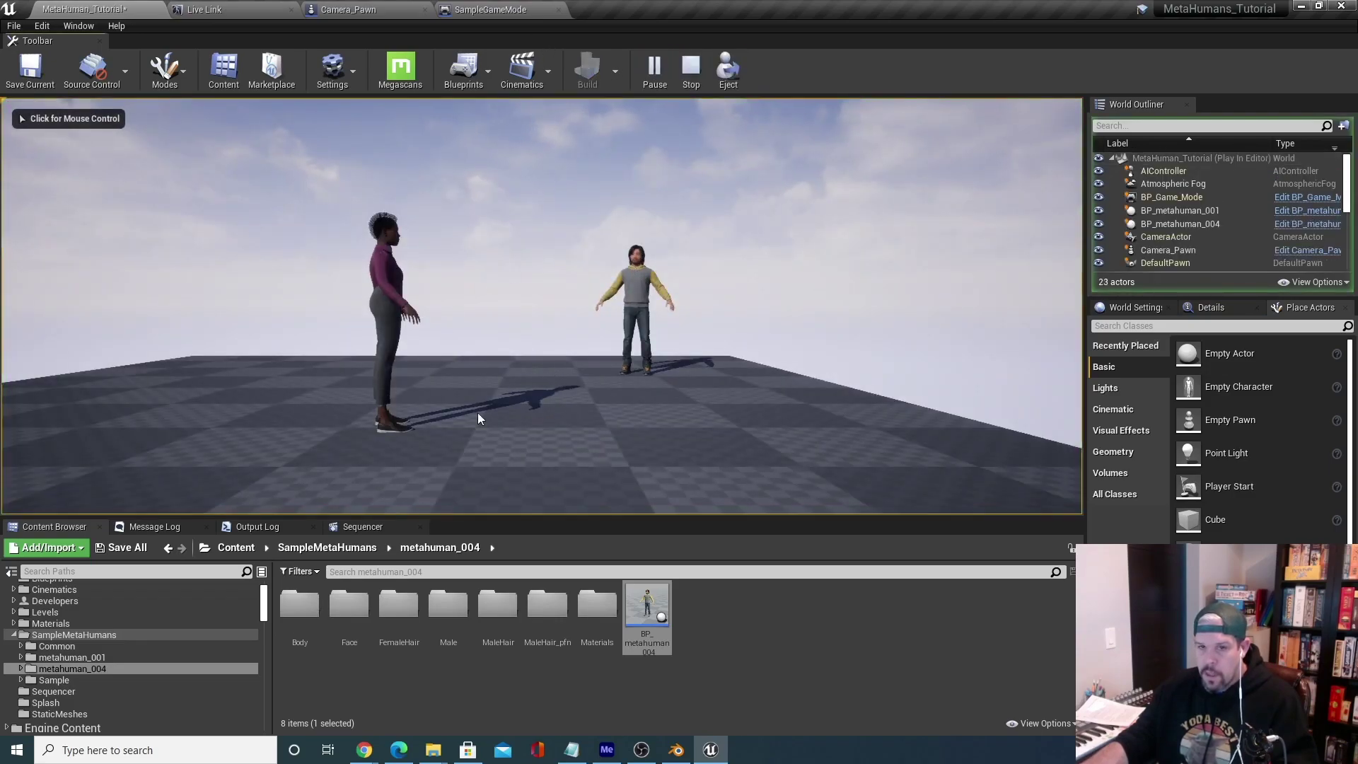
left_click(690, 69)
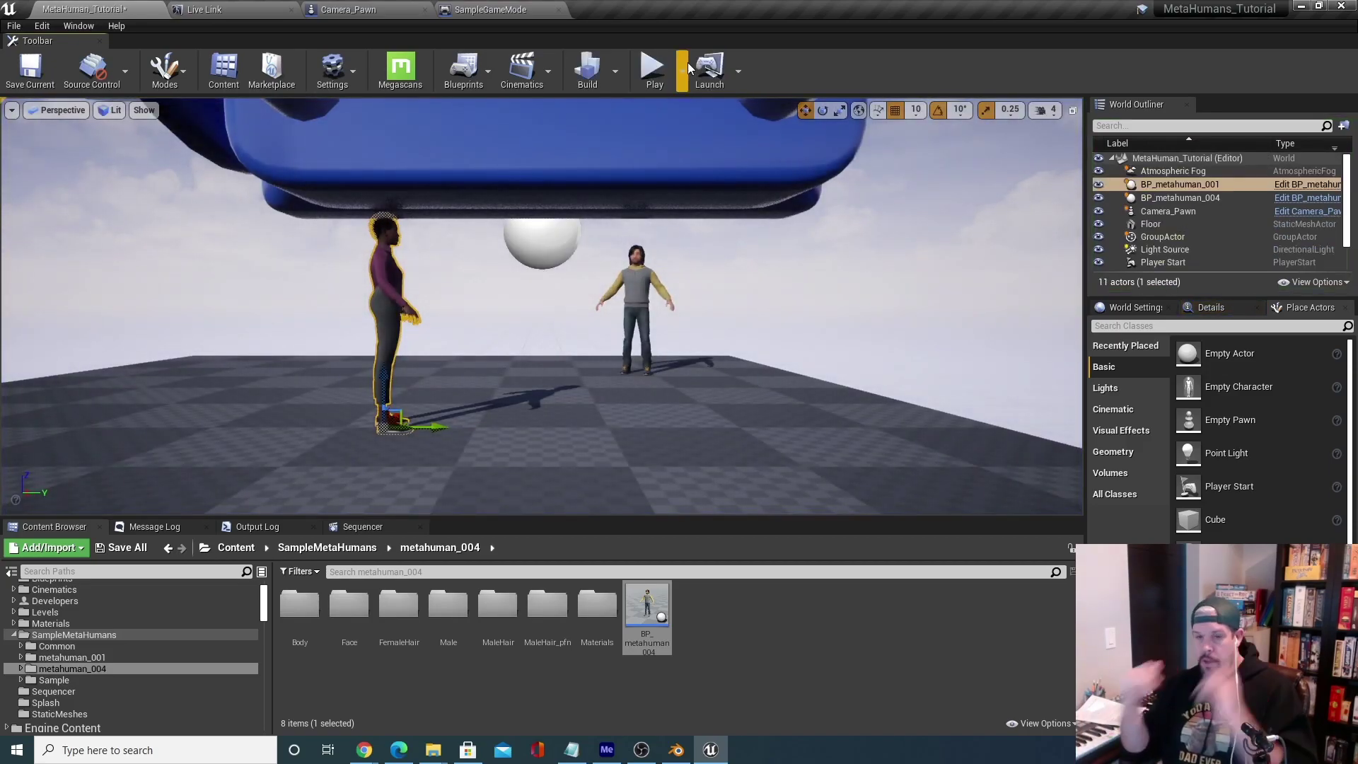
Rotate the grouped Camera_Pawn and Player Start so the camera looks across the floor towards the MetaHumans at an angle.
scroll(543, 284, "down", 4)
right_click_drag(594, 315, 603, 329)
left_click(774, 395)
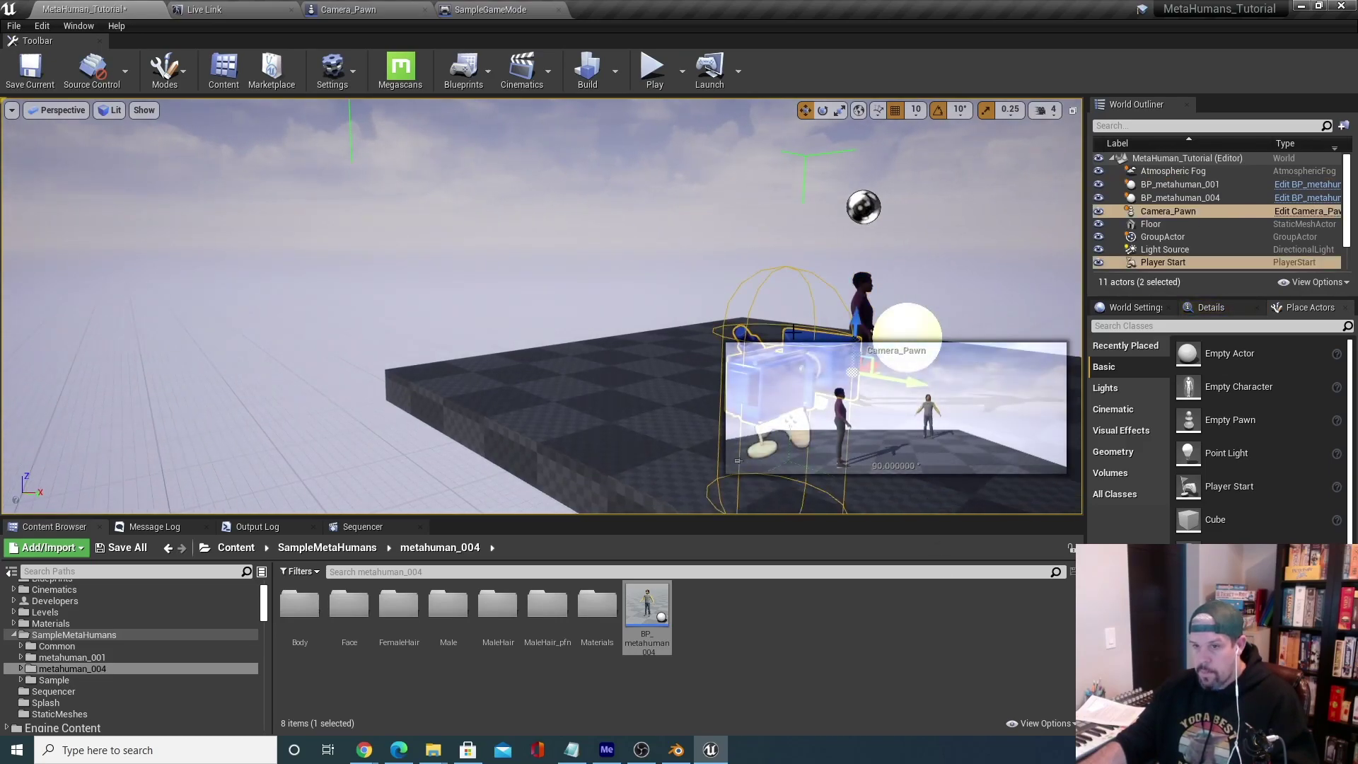
key("e")
right_click_drag(422, 447, 509, 450)
left_click_drag(217, 382, 503, 308)
Move the grouped Camera_Pawn and Player Start across the floor until the camera preview frames both MetaHumans.
key("w")
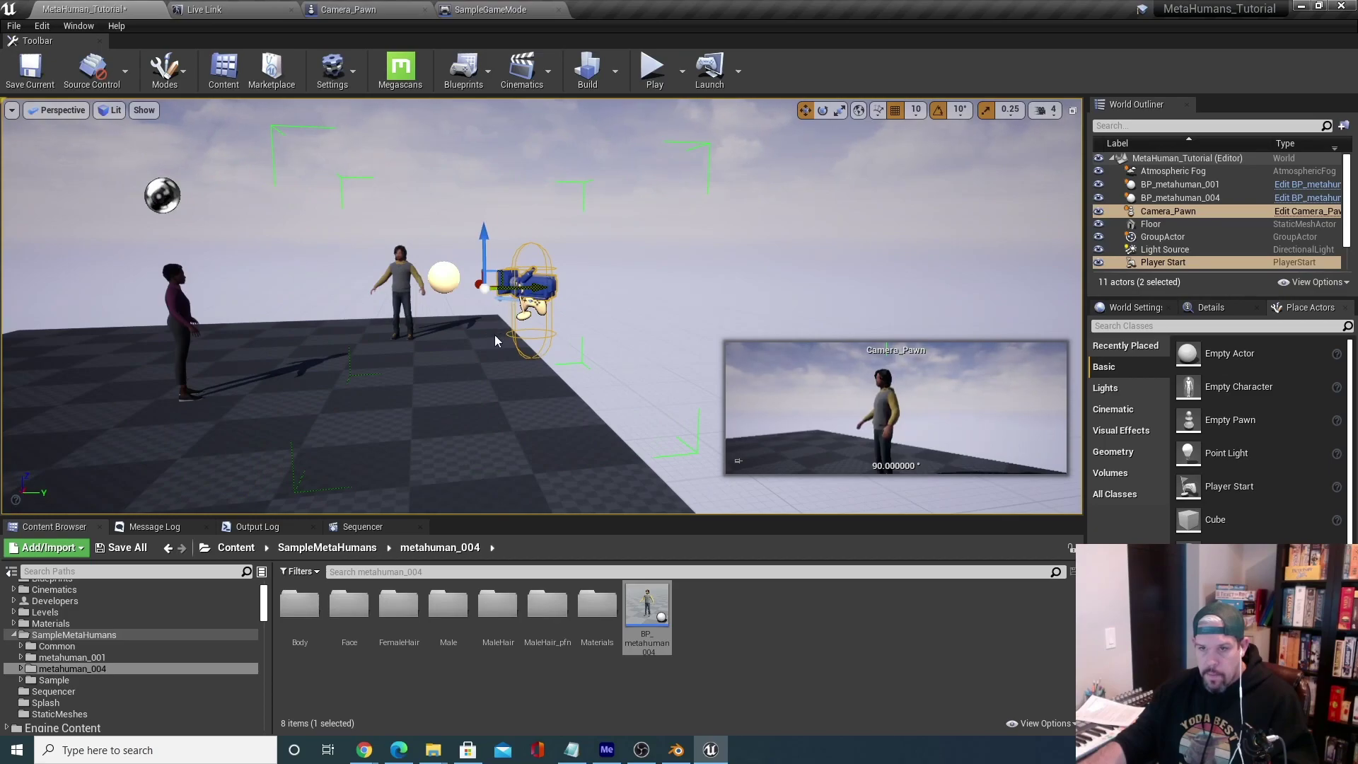
right_click(495, 342)
right_click_drag(495, 341, 374, 392)
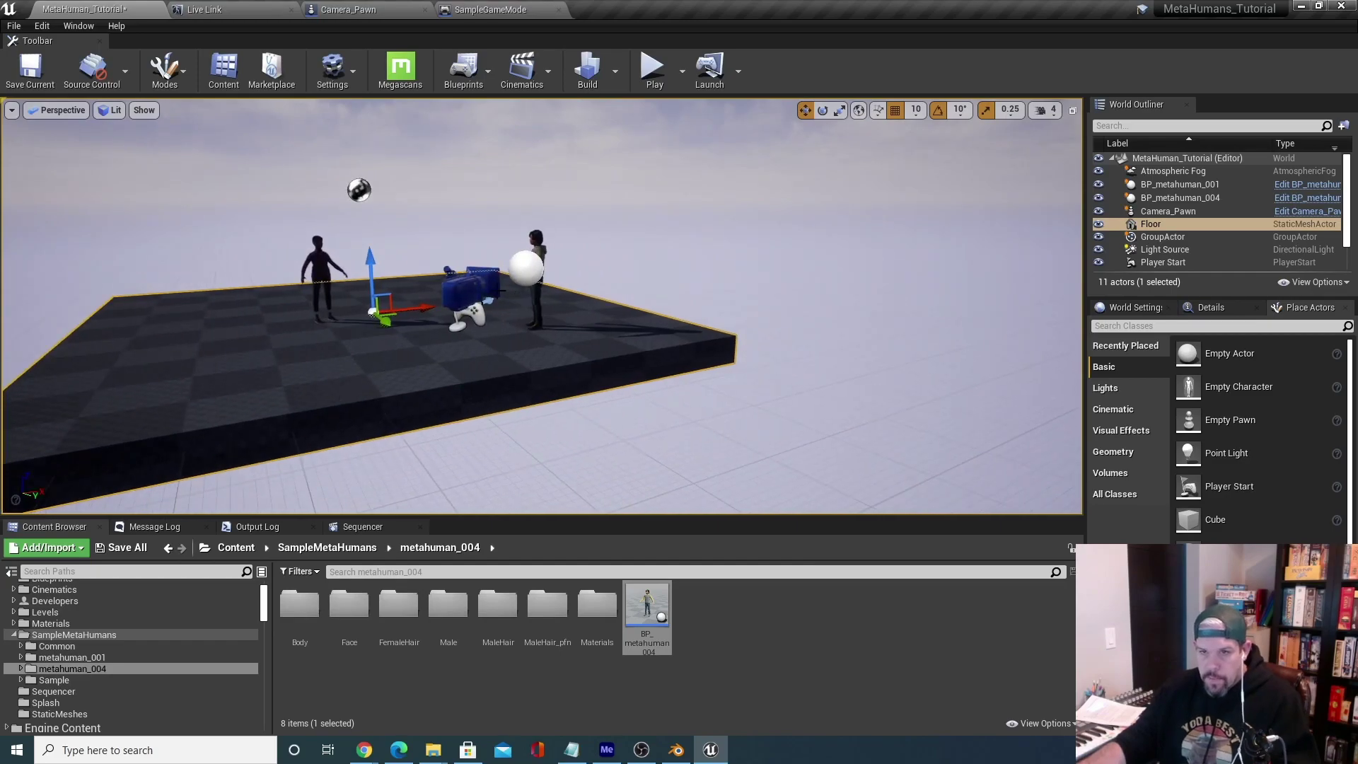
left_click(507, 291)
left_click_drag(531, 296, 335, 300)
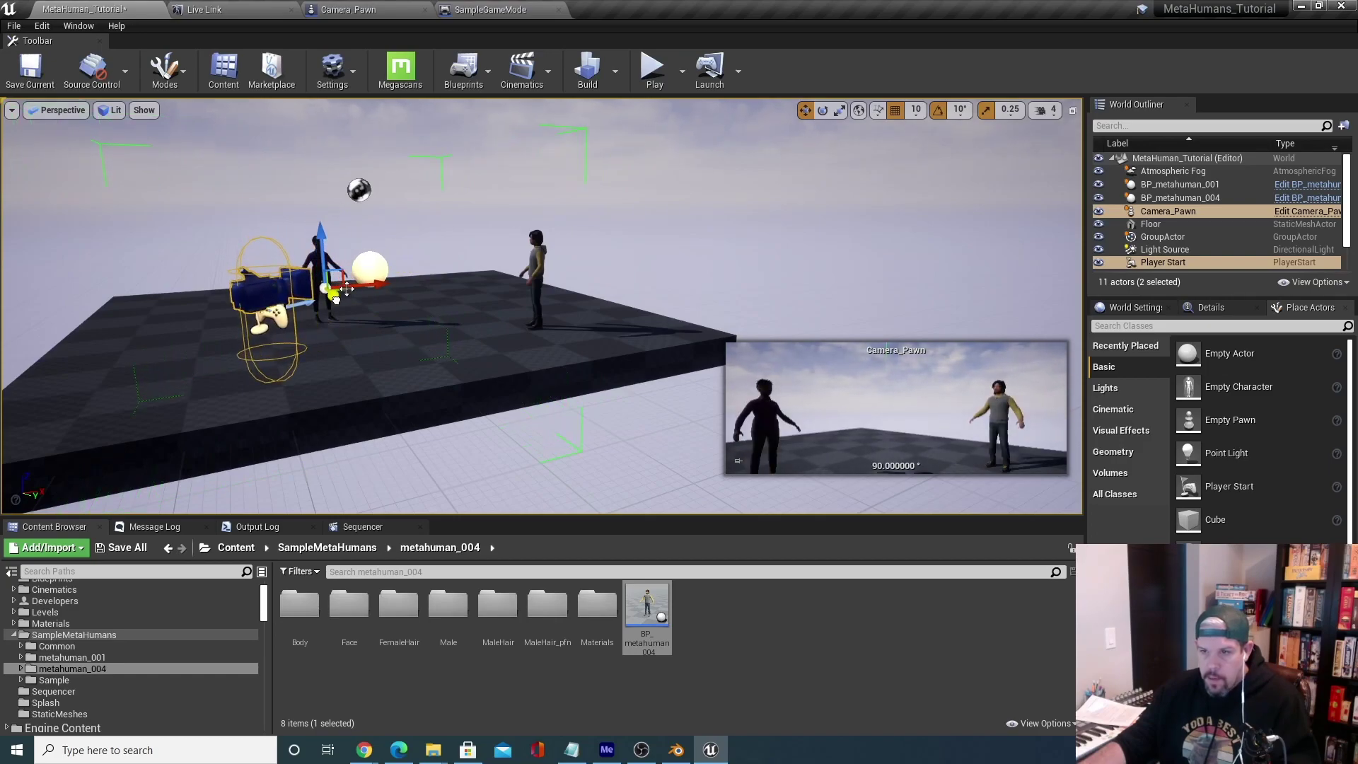
Play test the angled camera view of both MetaHumans and end the simulation.
left_click(651, 69)
left_click(388, 253)
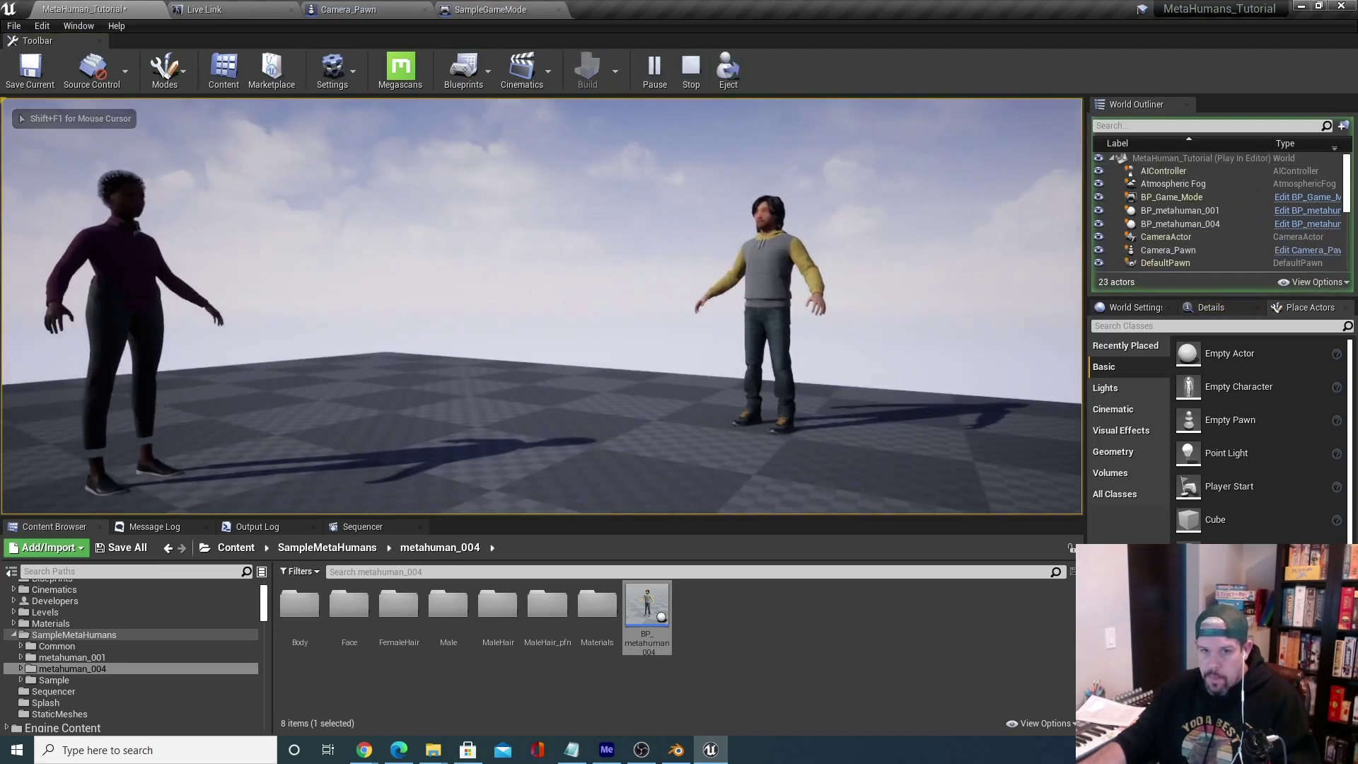
key("Escape")
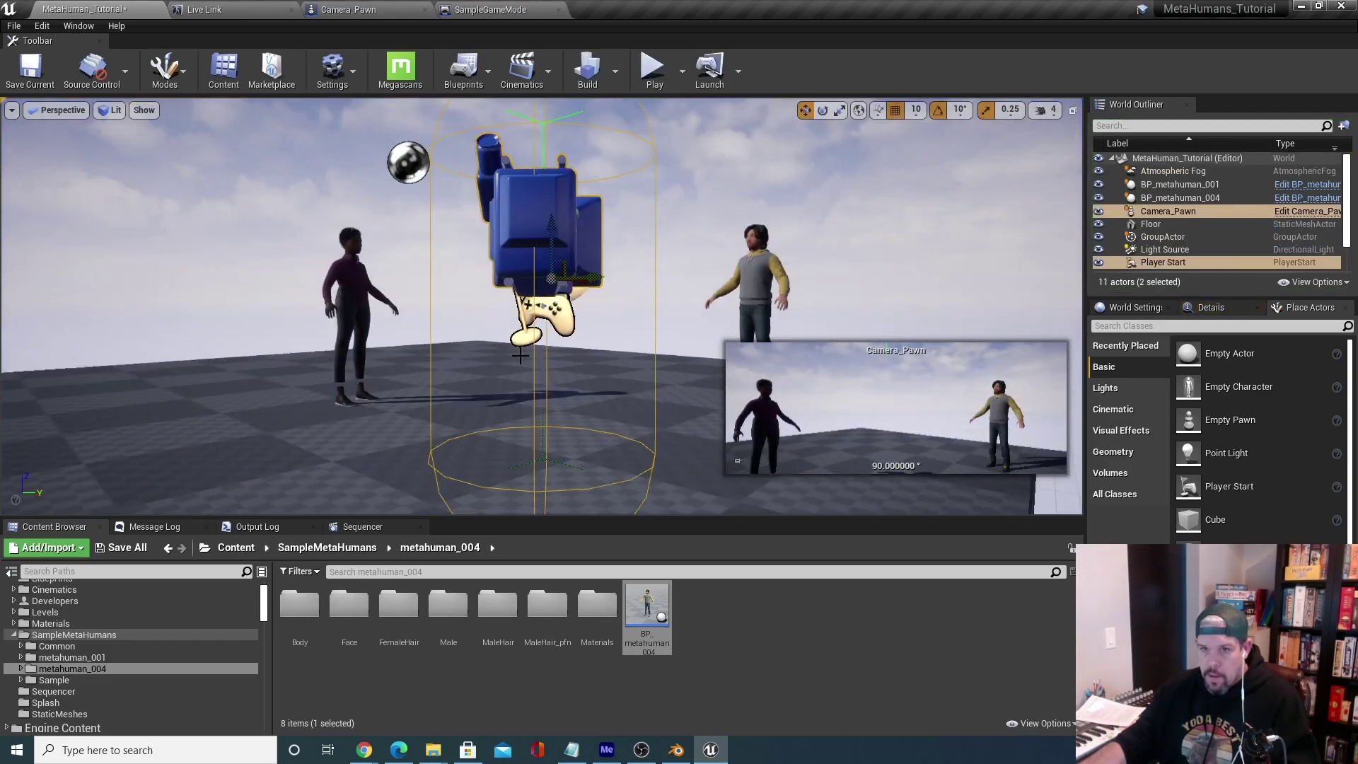
Raise the grouped Camera_Pawn and Player Start slightly and check the new framing with a brief play test.
right_click_drag(667, 334, 616, 425)
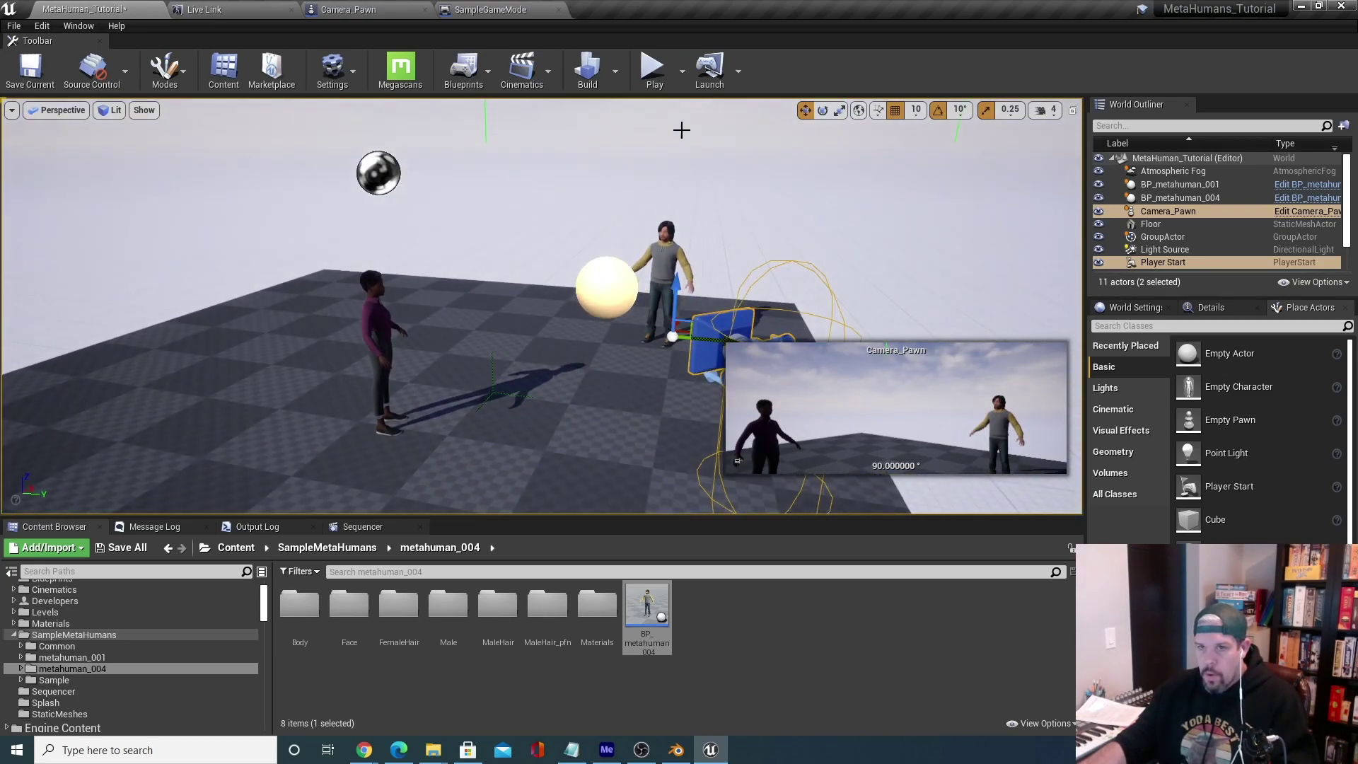
left_click(653, 67)
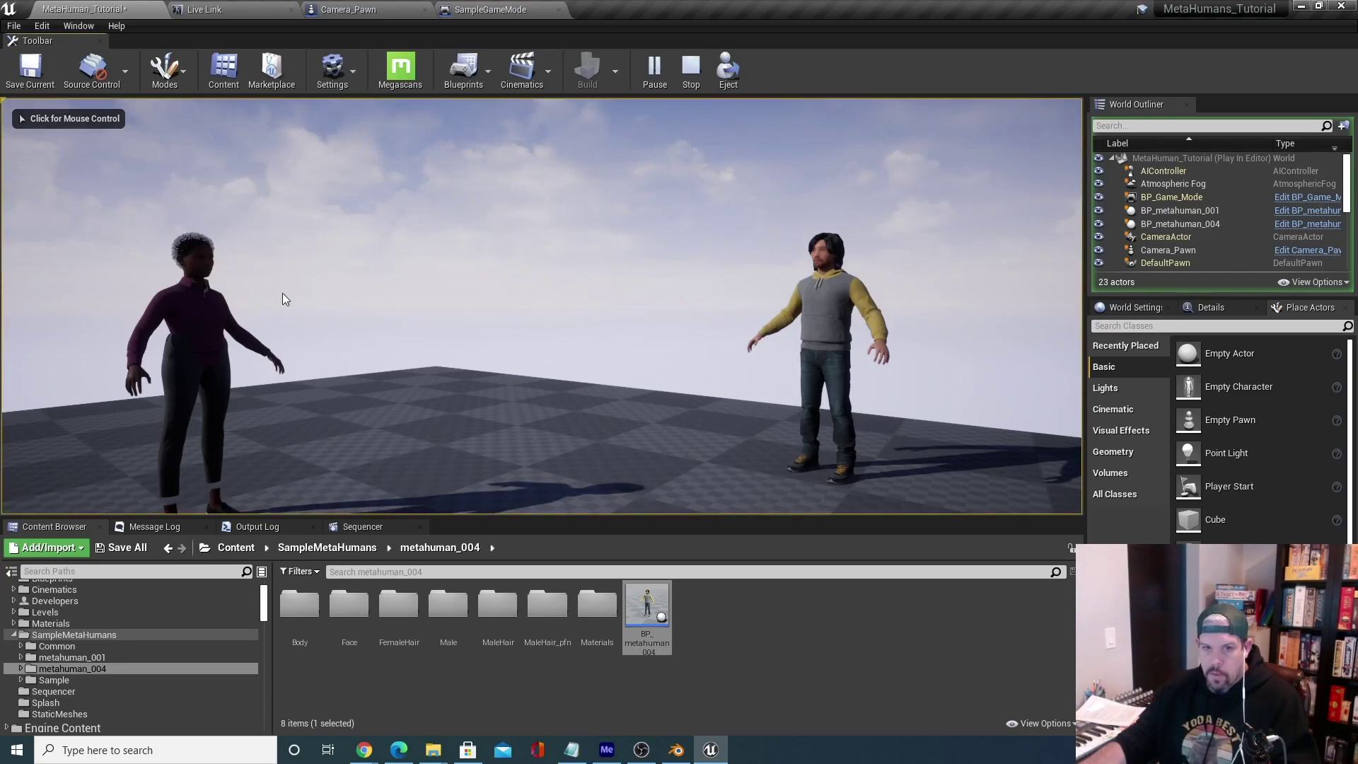
left_click(691, 67)
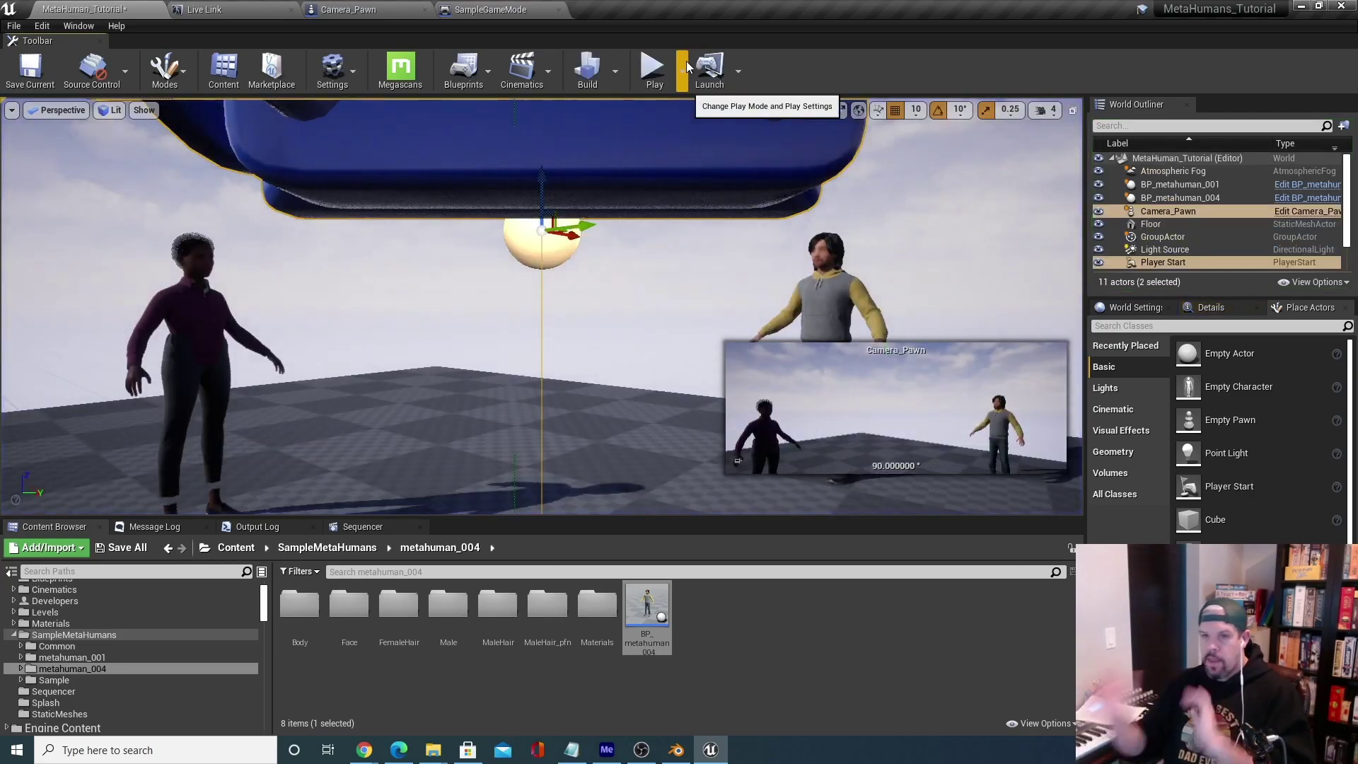
Examine how the current light falls on both MetaHumans up close, focusing the view on BP_metahuman_004.
scroll(670, 189, "down", 6)
right_click_drag(599, 223, 549, 228)
mouse_move(630, 319)
right_mouse_down()
mouse_move(658, 320)
mouse_move(630, 320)
right_mouse_up()
scroll(599, 322, "down", 10)
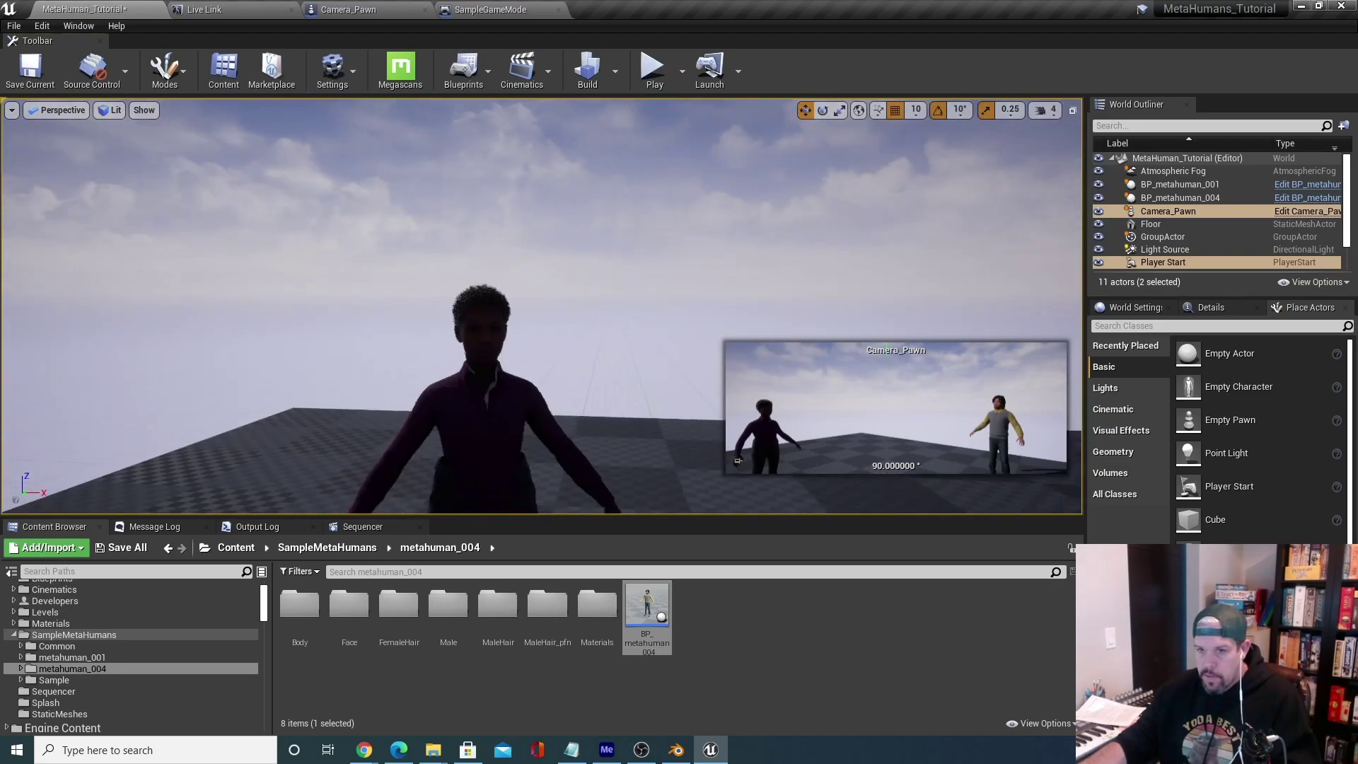
right_click_drag(600, 323, 715, 268)
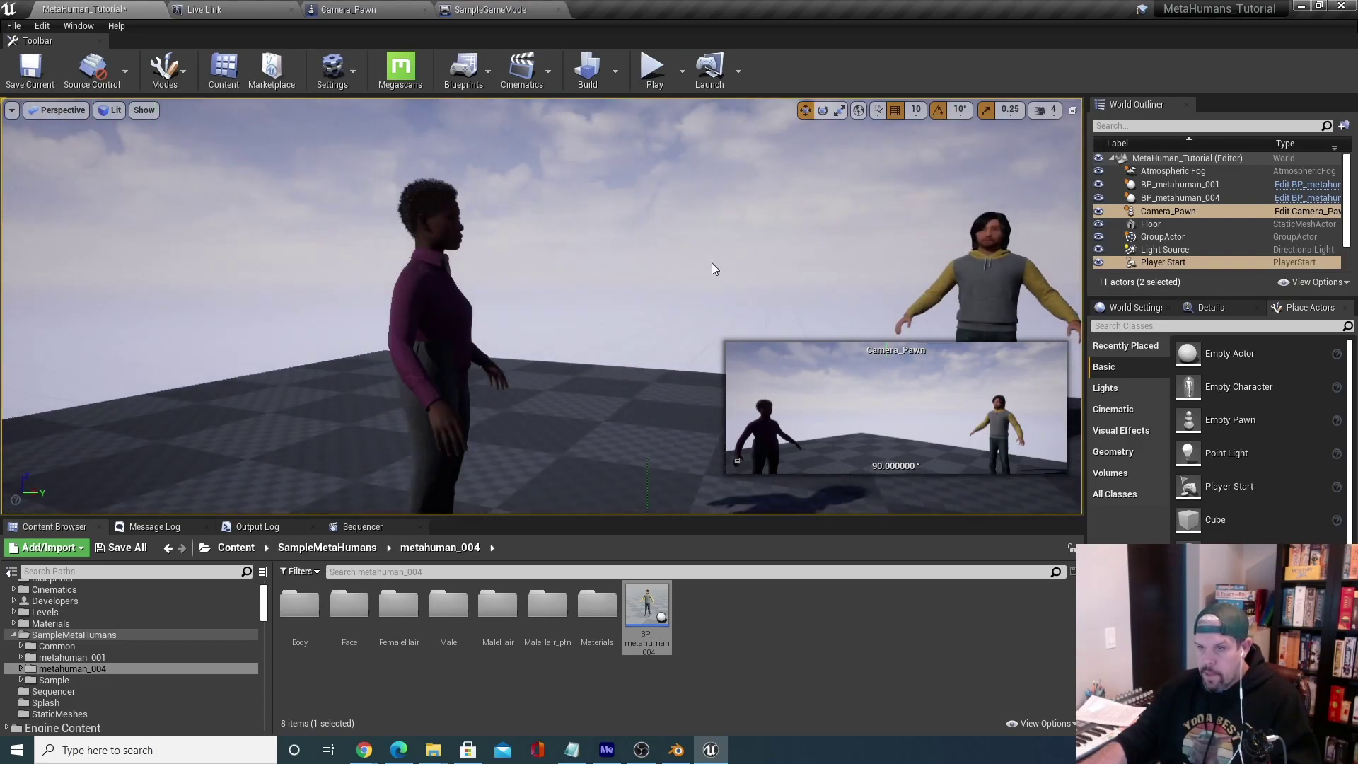
right_click(713, 265)
double_click(1180, 197)
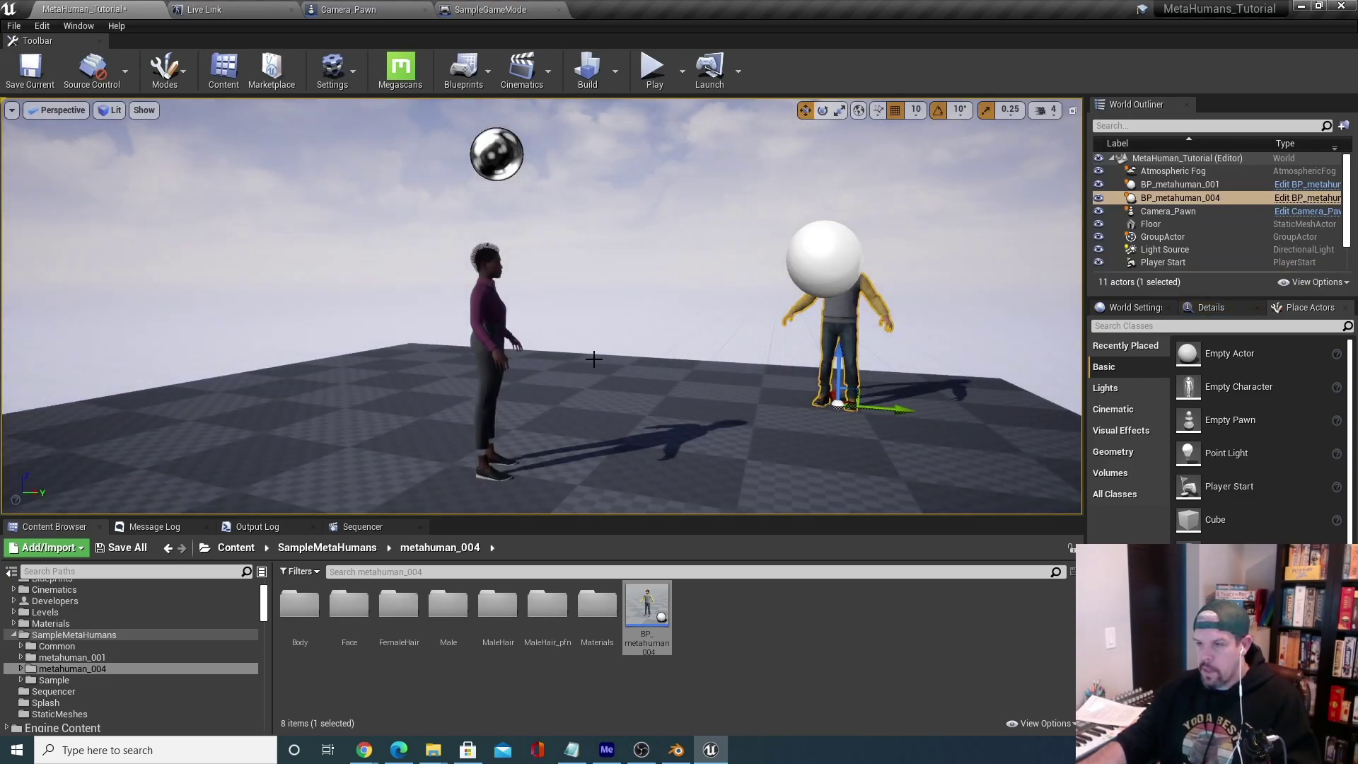
right_click_drag(593, 356, 622, 355)
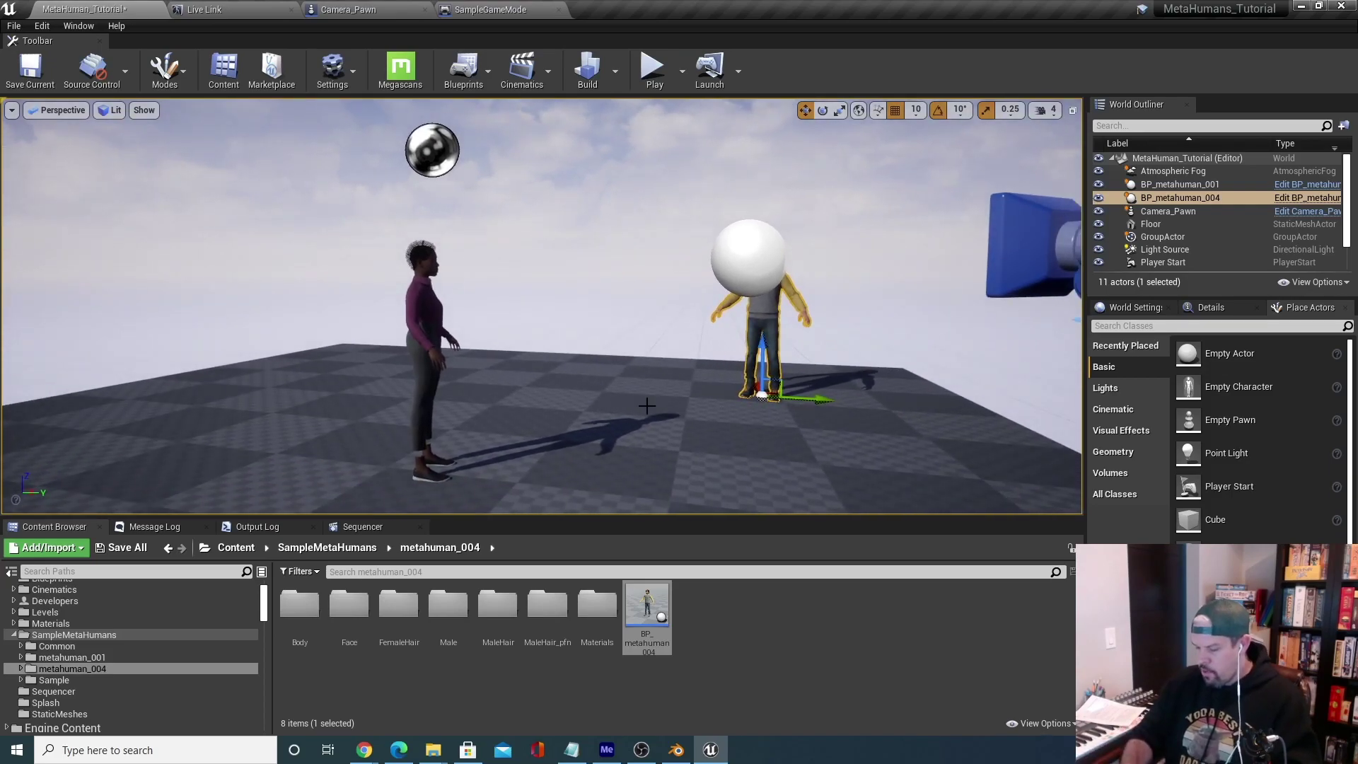
Swing the directional sun light around until it lights BP_metahuman_001 from the front and casts long shadows across the floor.
key("ctrl+l")
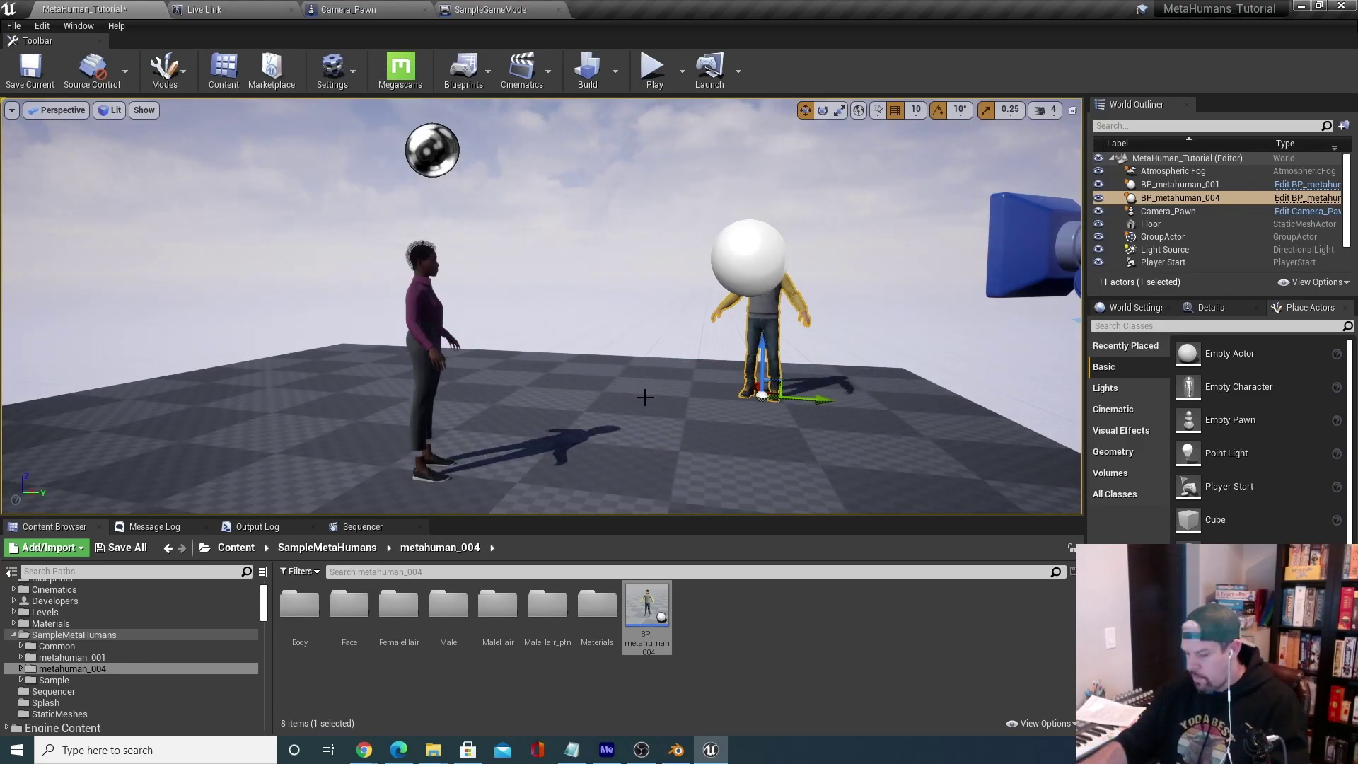
key("ctrl+l")
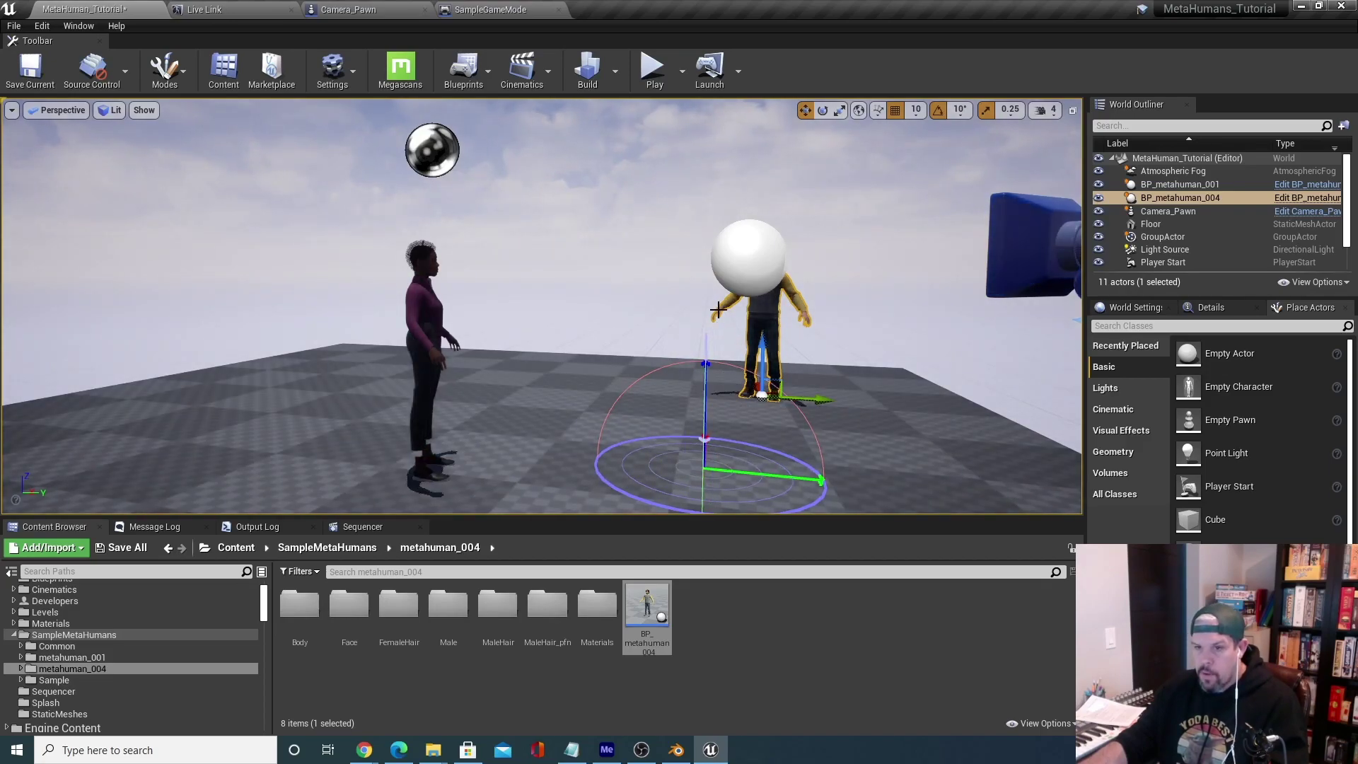
key("ctrl+l")
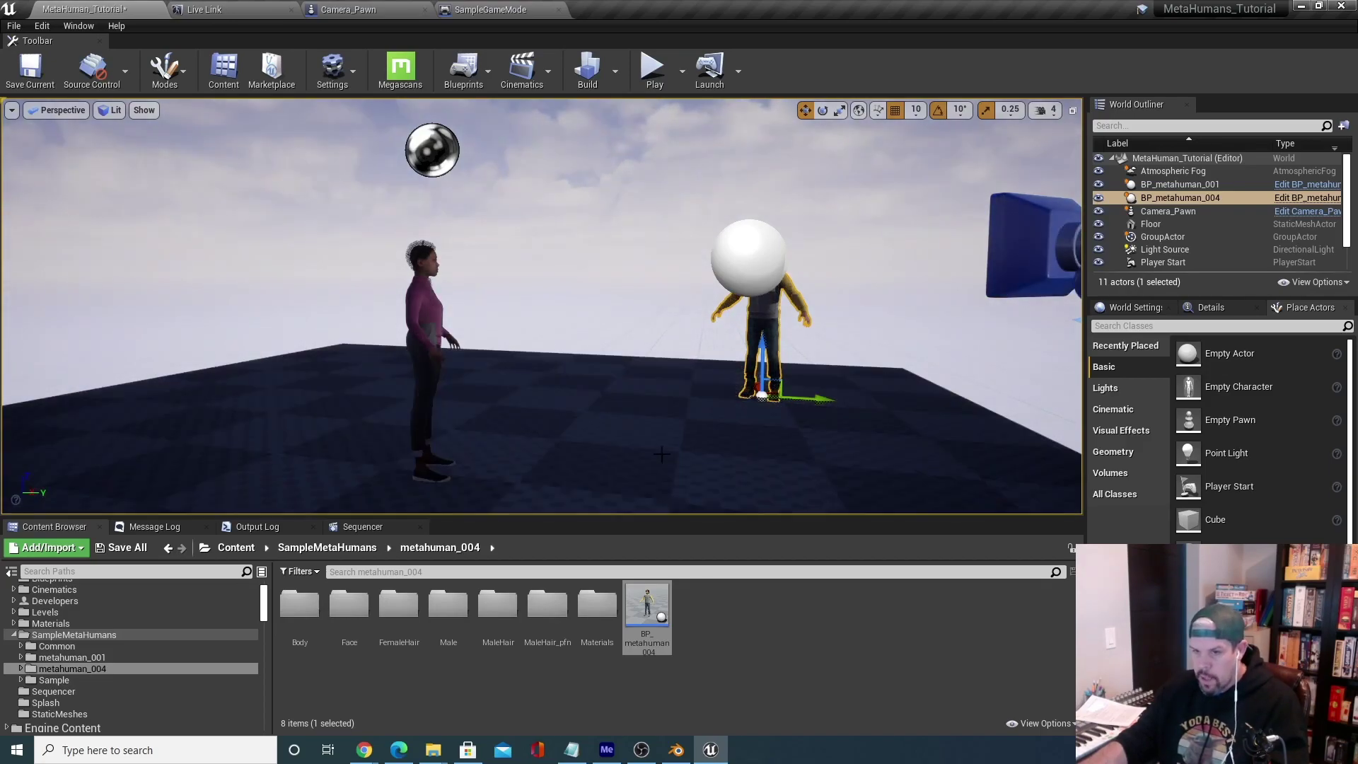
key("ctrl+l")
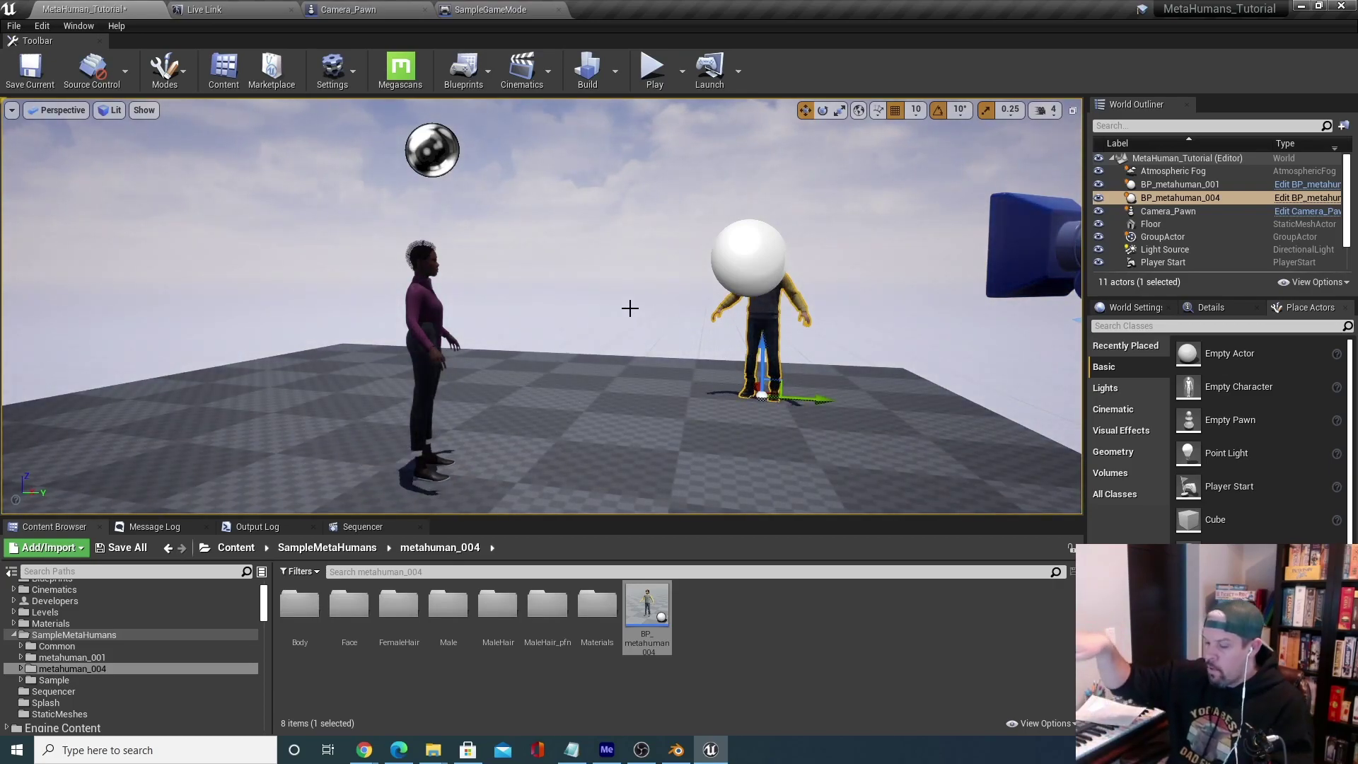
key("ctrl+l")
key("ctrl+l")
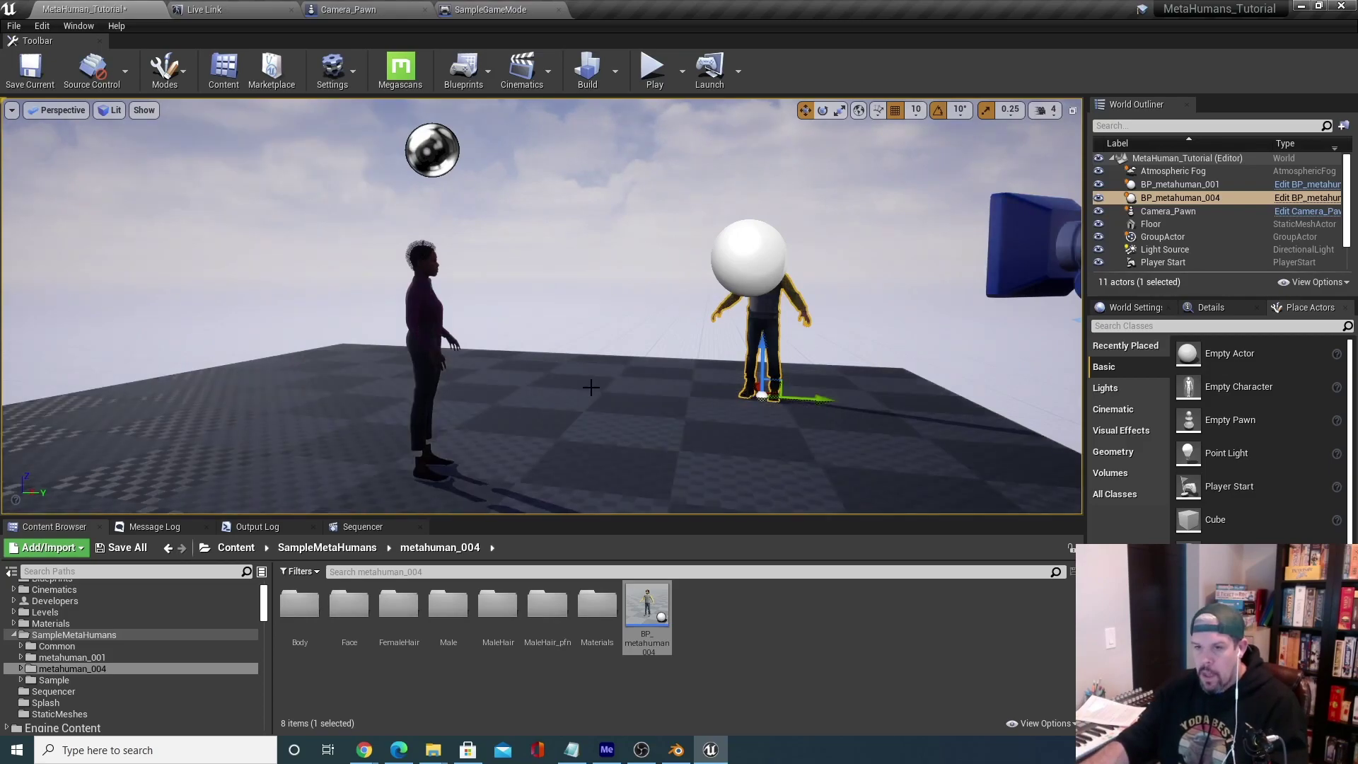
key("ctrl+l")
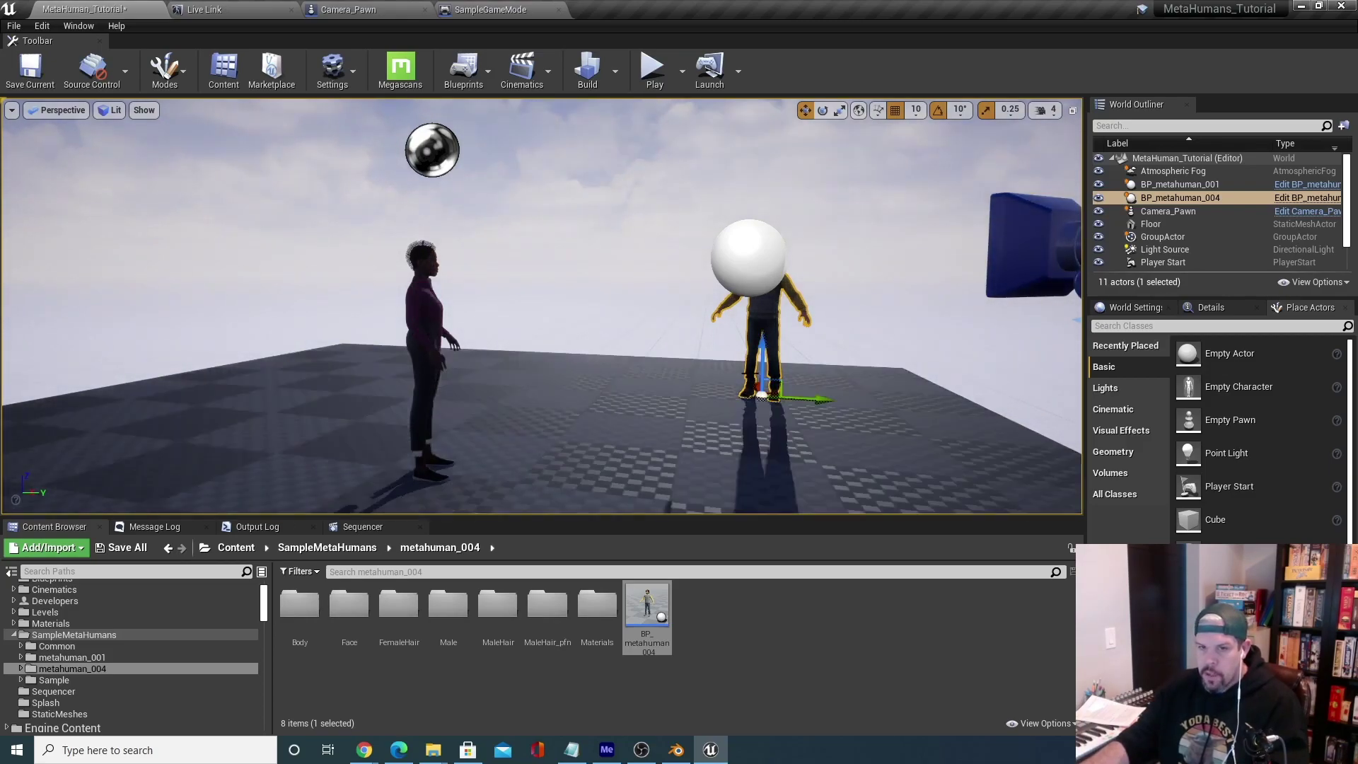
key("ctrl+l")
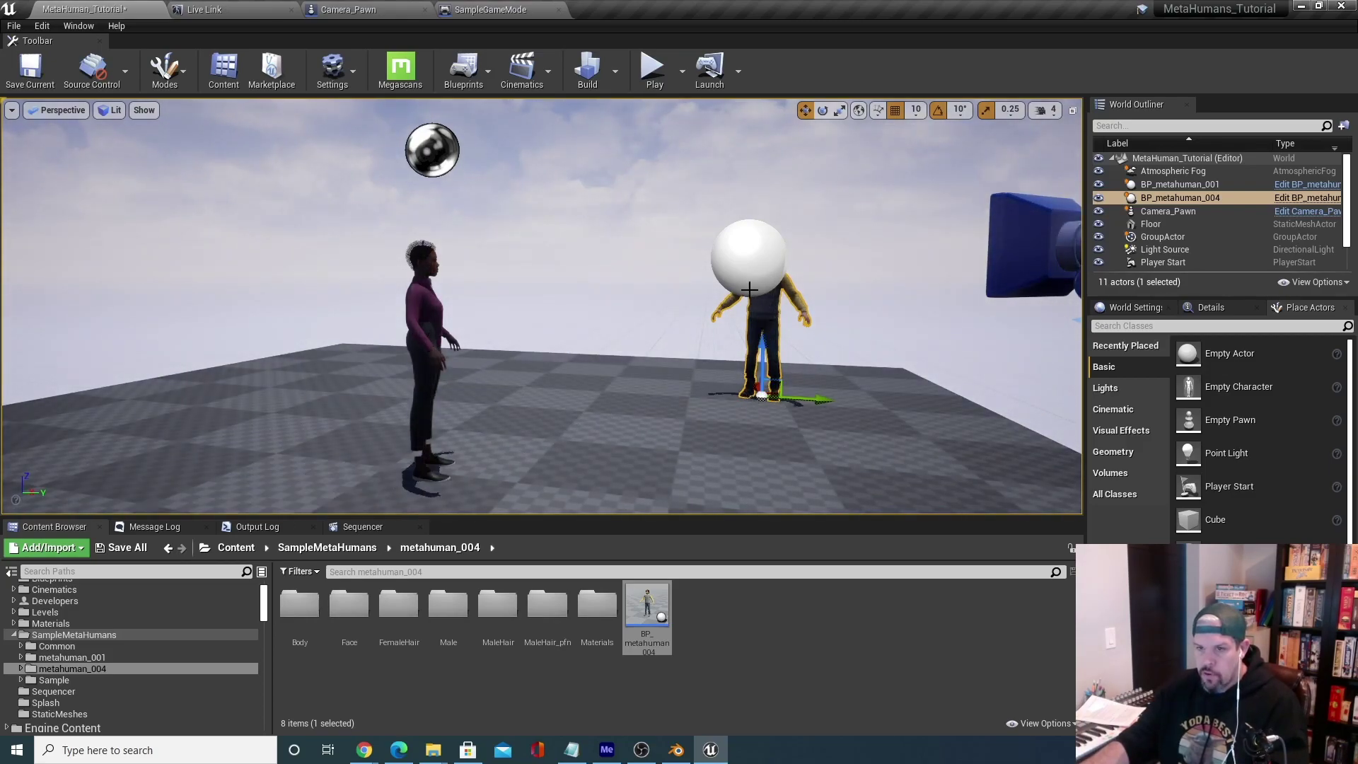
key("ctrl+l")
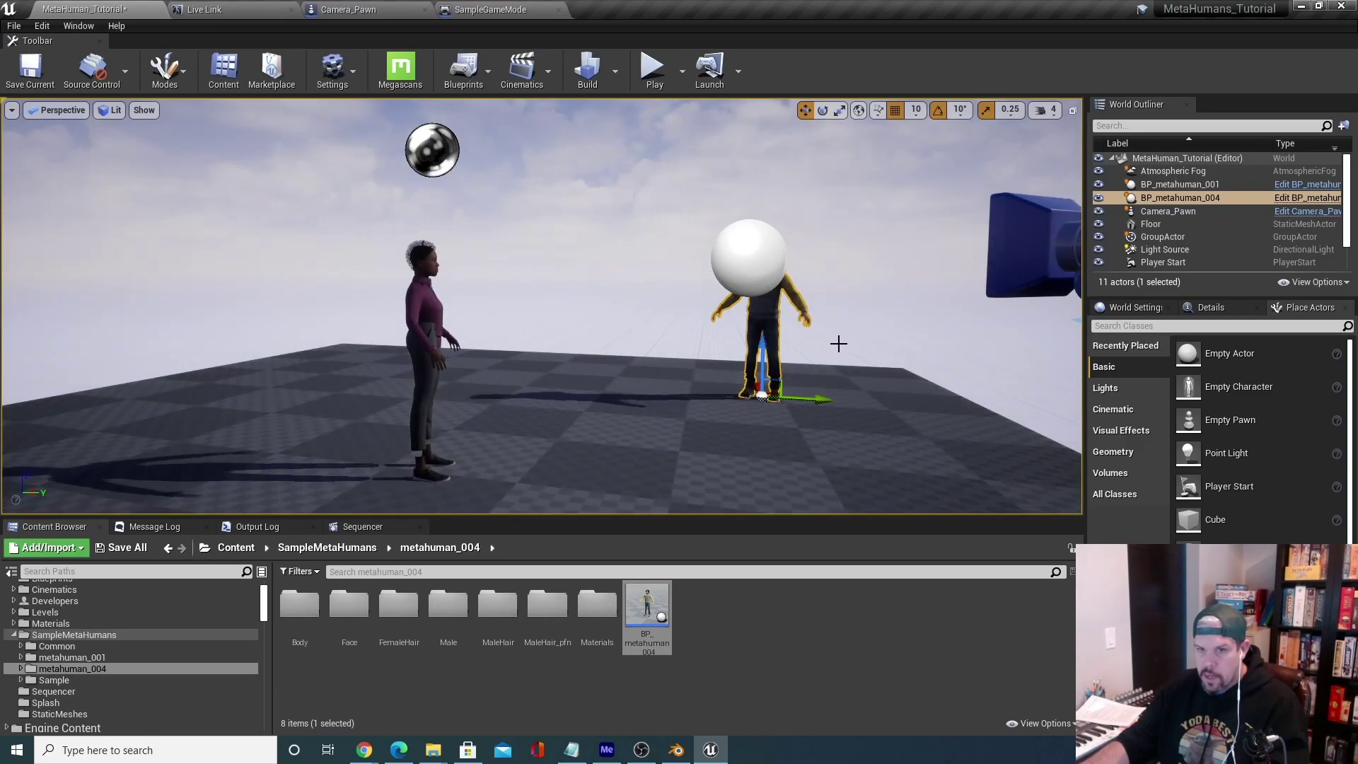
key("ctrl+l")
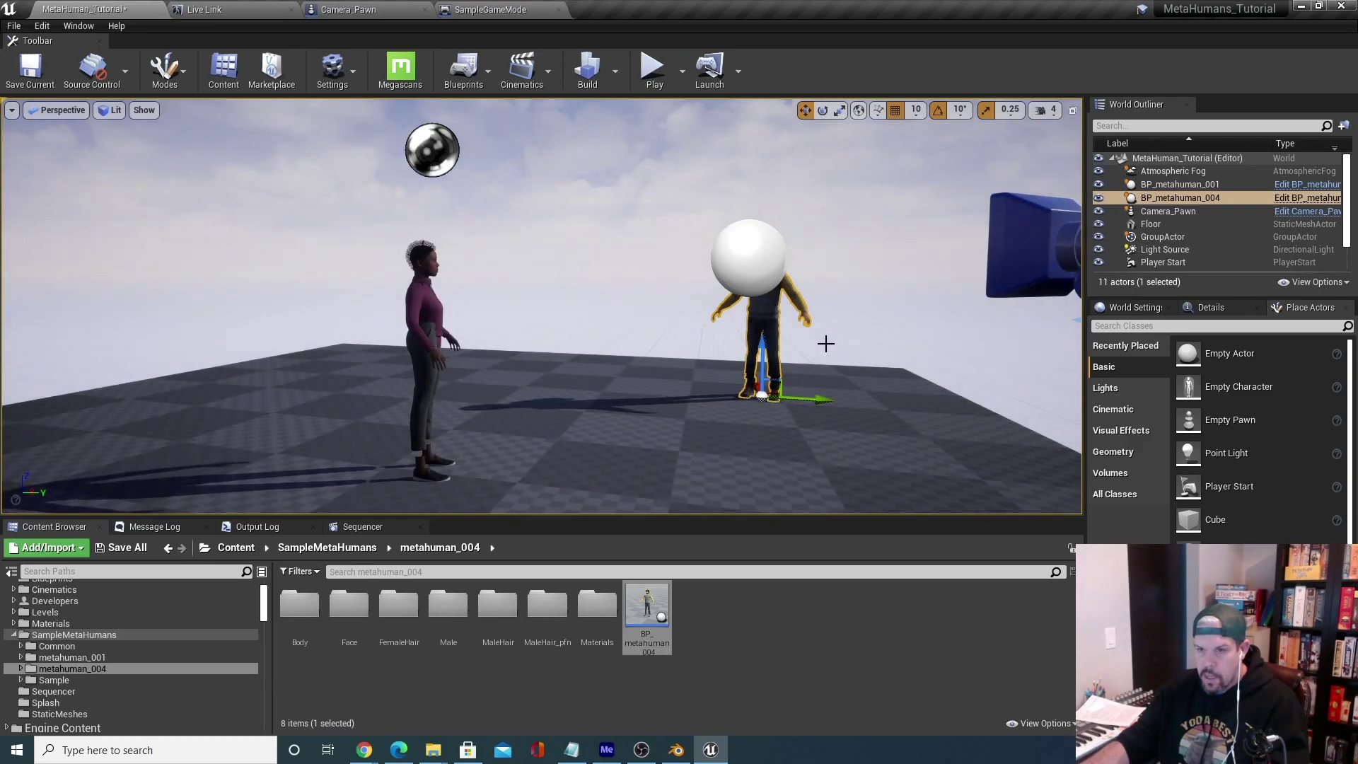
Play test the level with the changed sun direction, stop it, and look over both MetaHumans in the scene.
right_click_drag(815, 421, 751, 425)
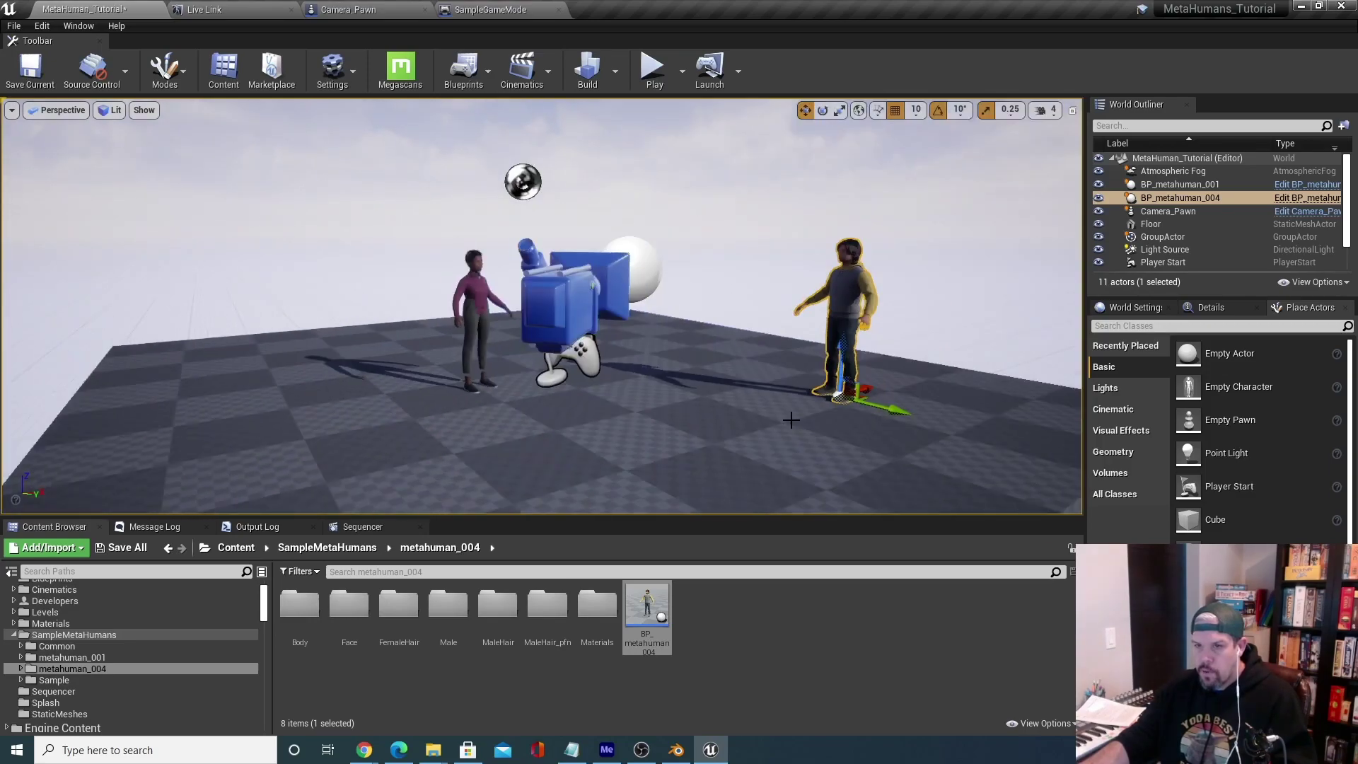
left_click(641, 73)
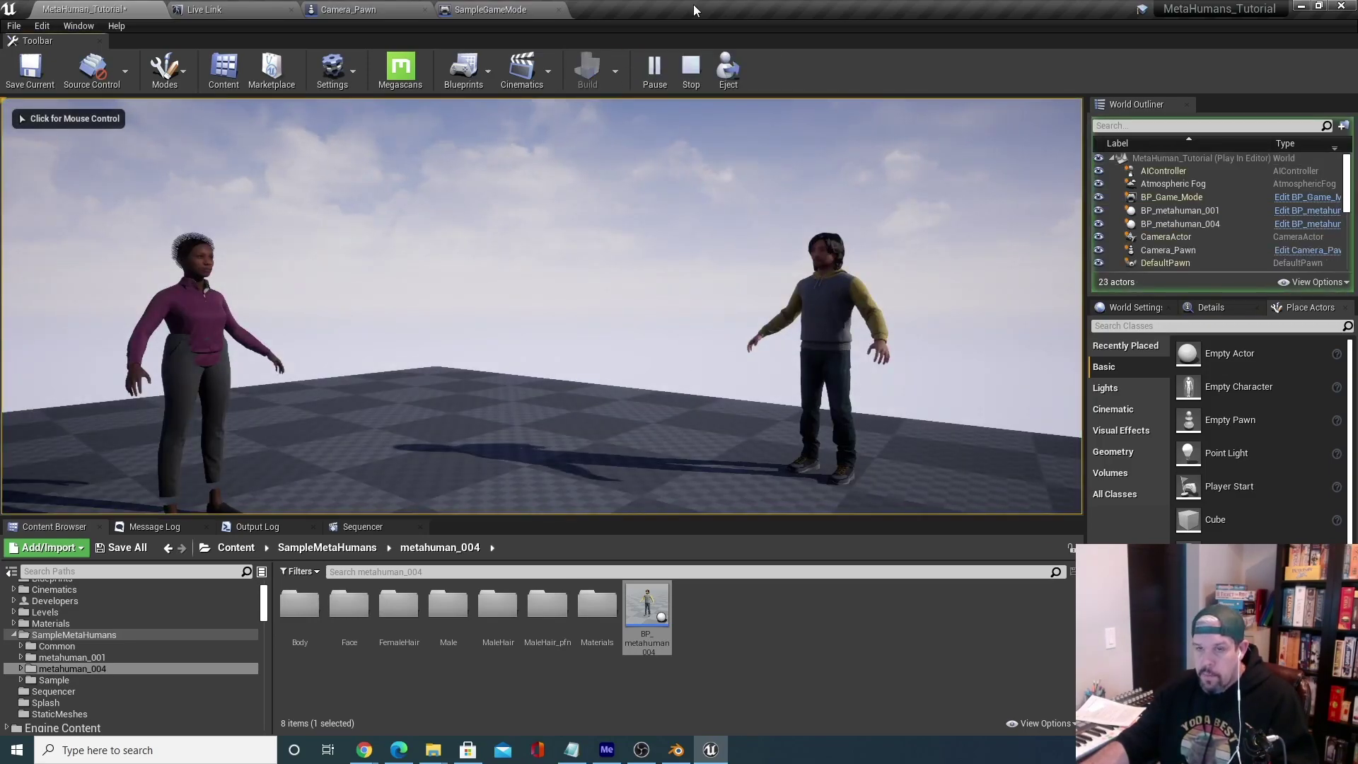
left_click(692, 71)
right_click_drag(777, 254, 765, 283)
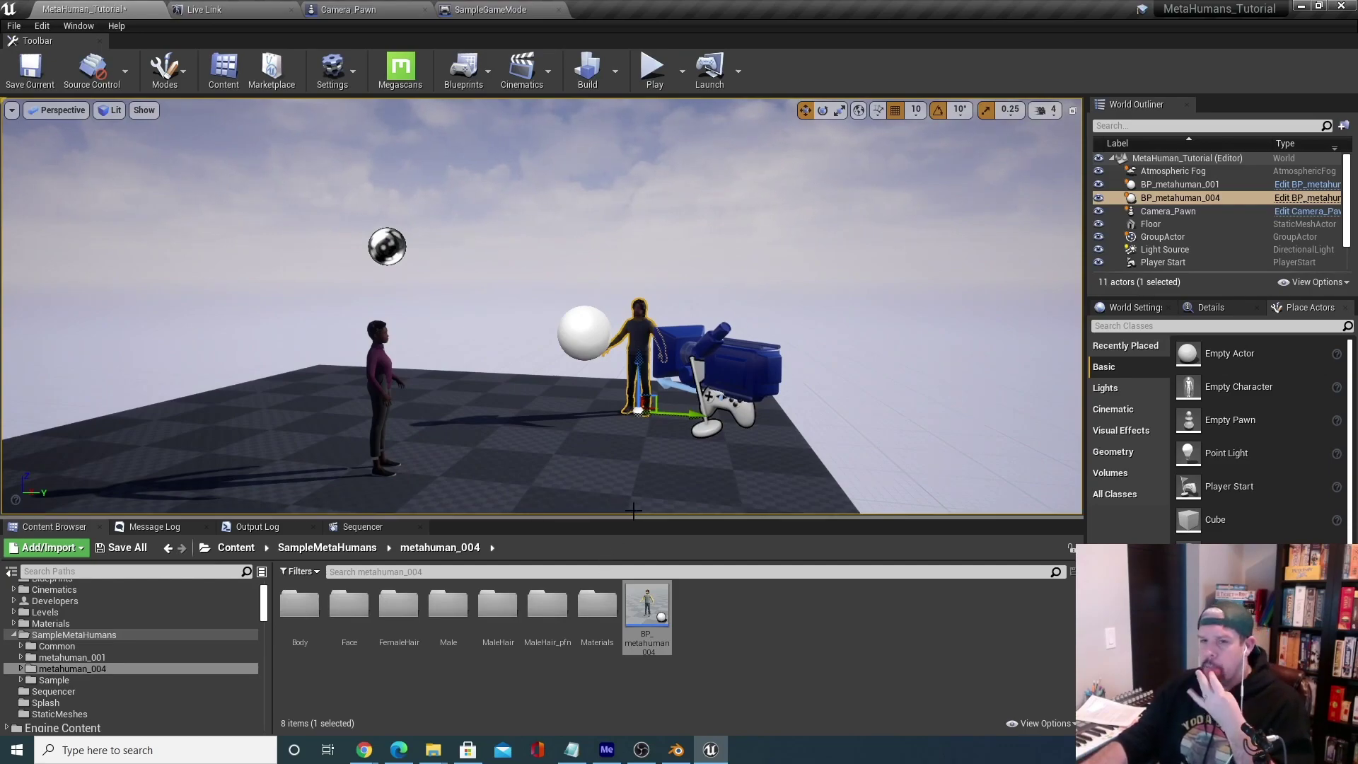
mouse_move(611, 444)
right_mouse_down()
mouse_move(566, 445)
mouse_move(620, 435)
right_mouse_up()
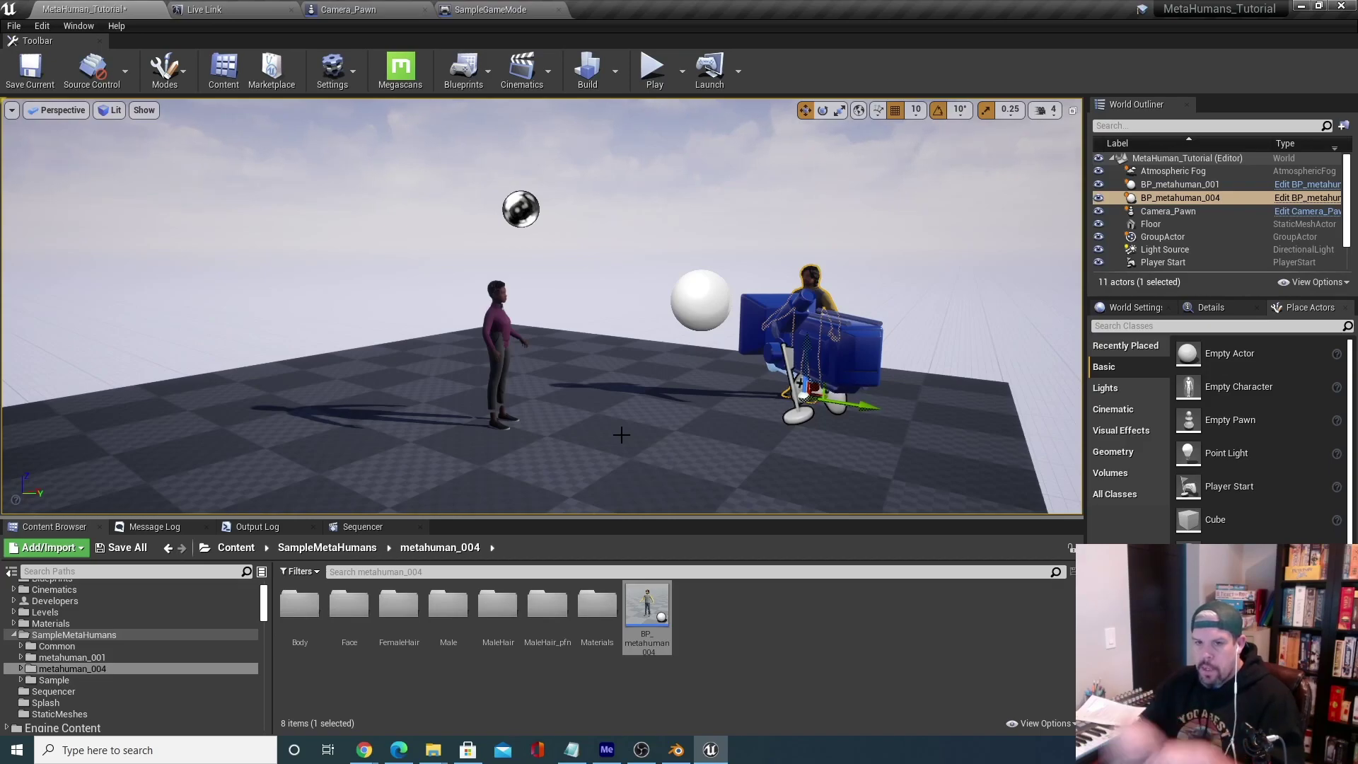
Open the BP_metahuman_001 blueprint, lower its Legs component to Z 0.0, then compile and save the blueprint.
scroll(621, 435, "up", 10)
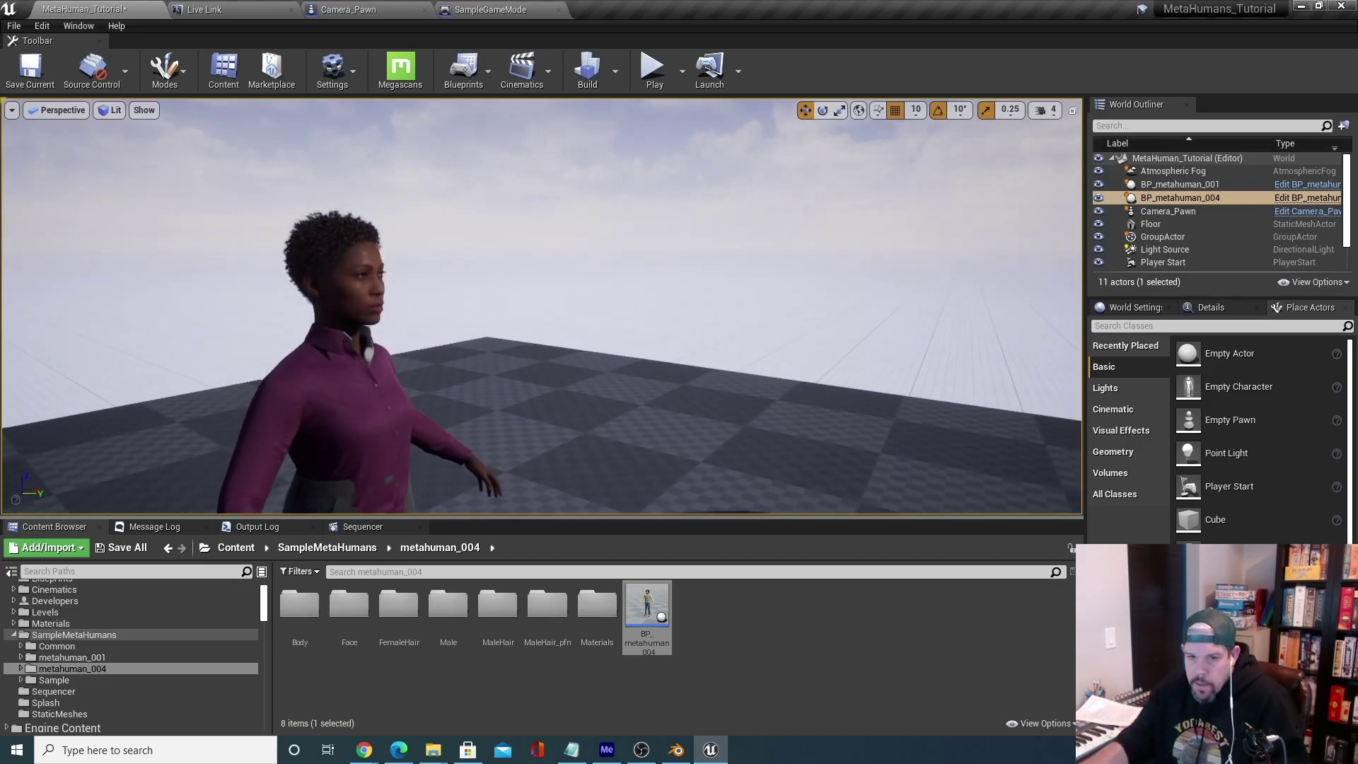
scroll(620, 384, "down", 10)
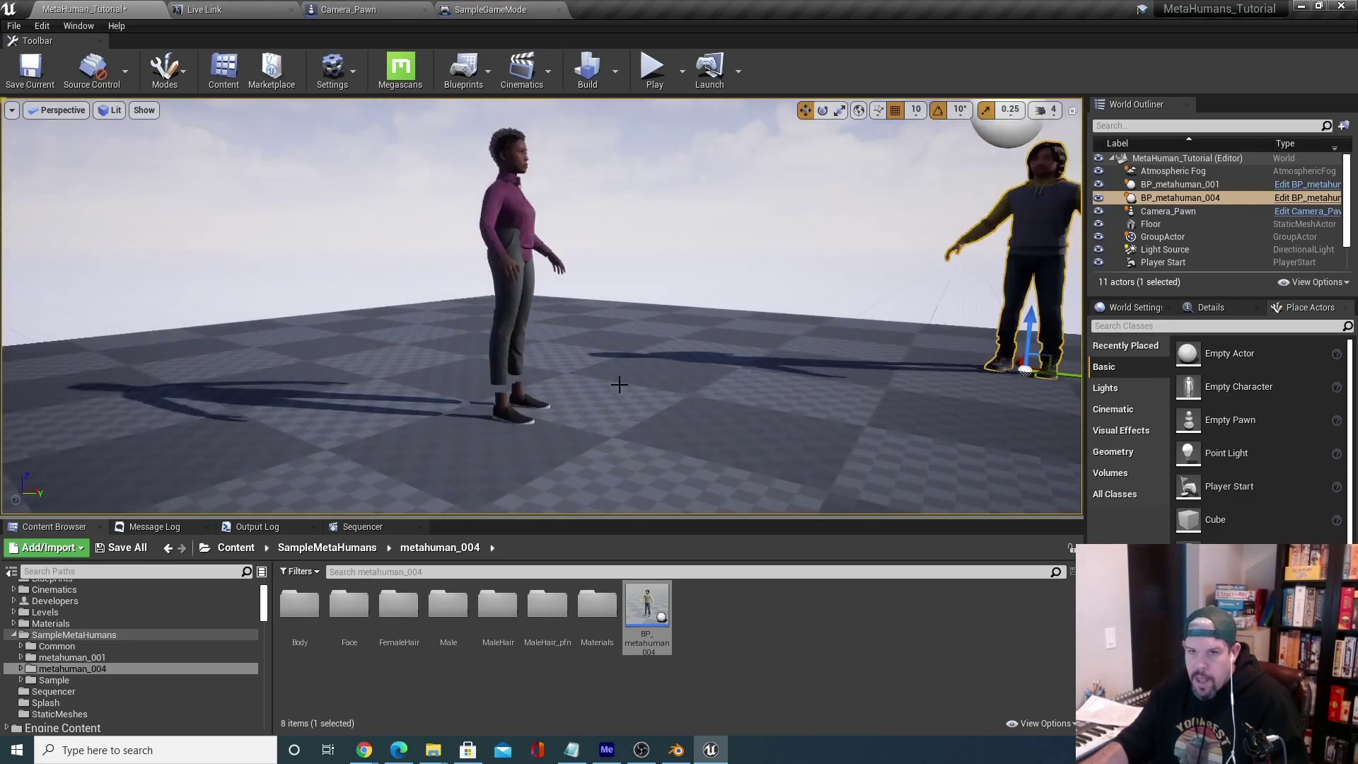
left_click(508, 276)
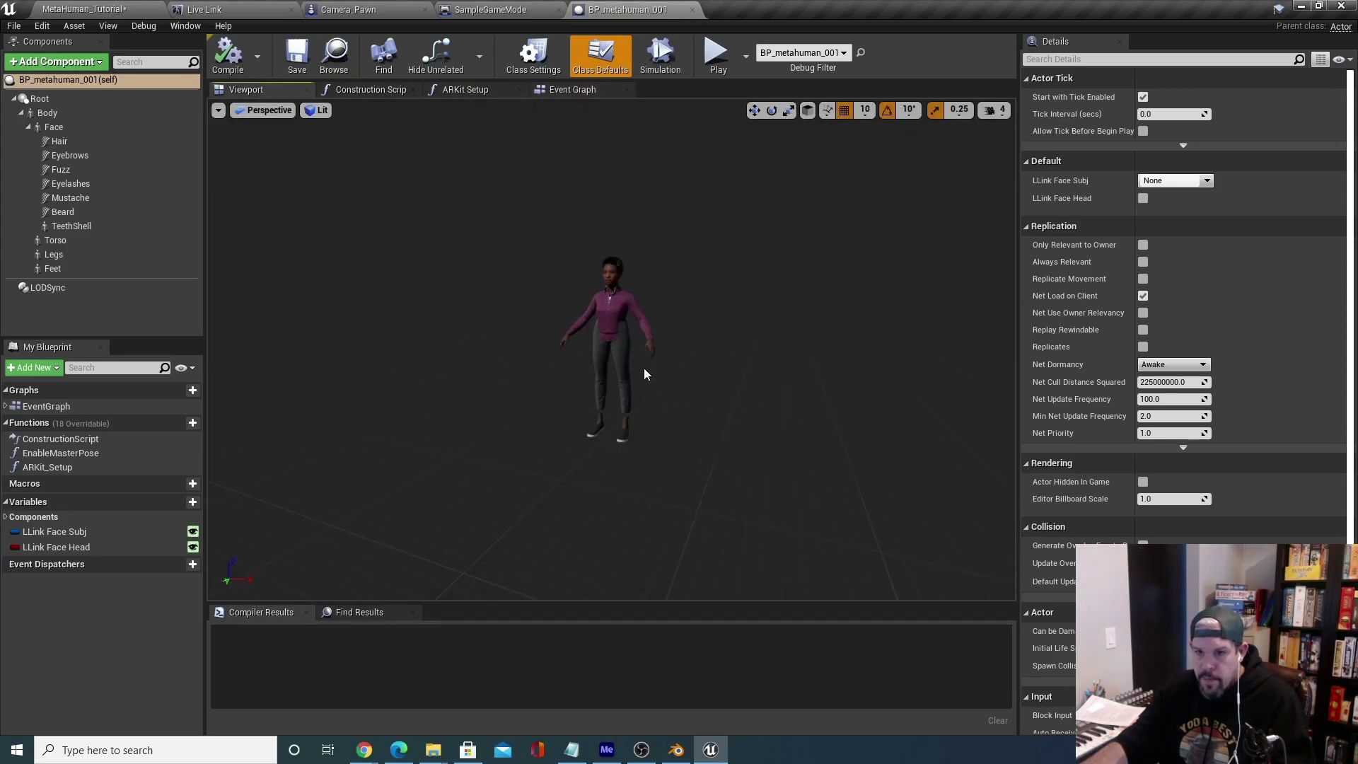
scroll(641, 359, "up", 3)
left_click(638, 353)
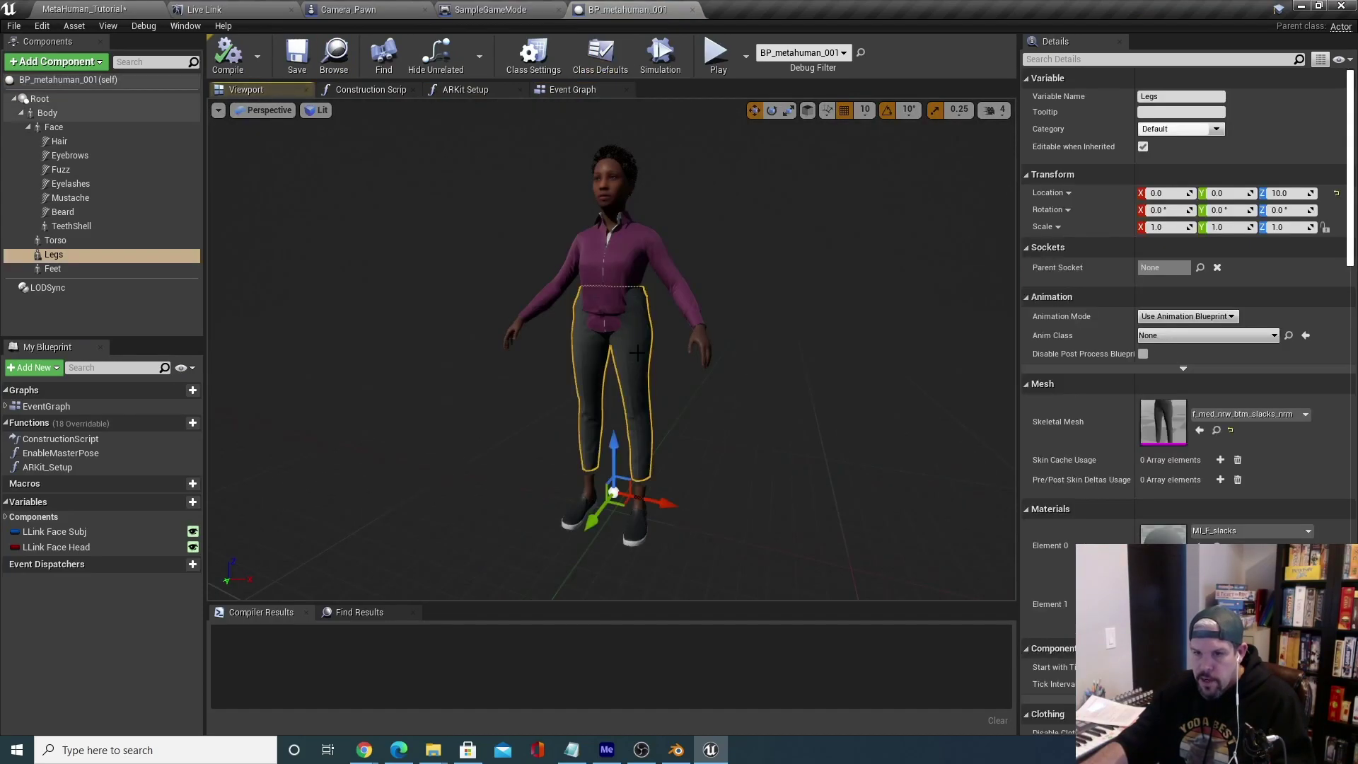
left_click_drag(614, 465, 614, 474)
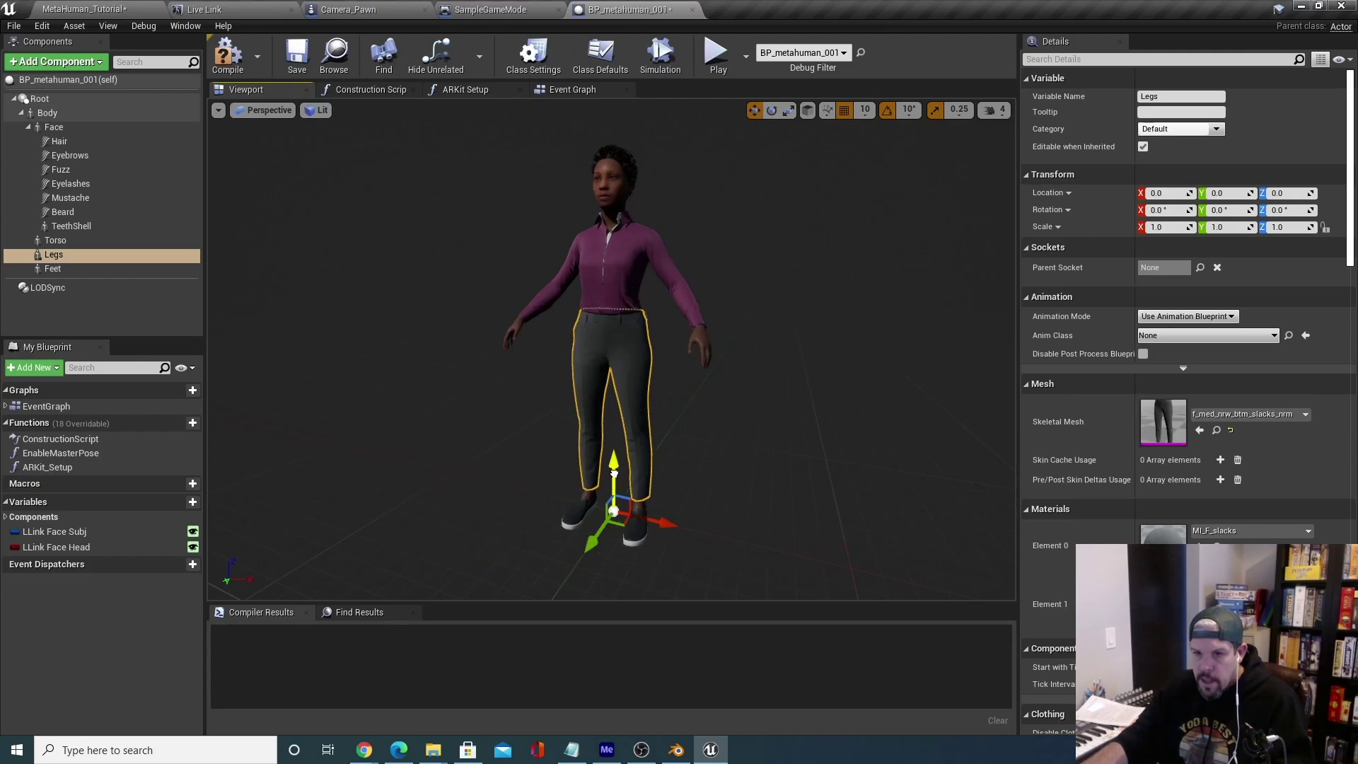
left_click(300, 57)
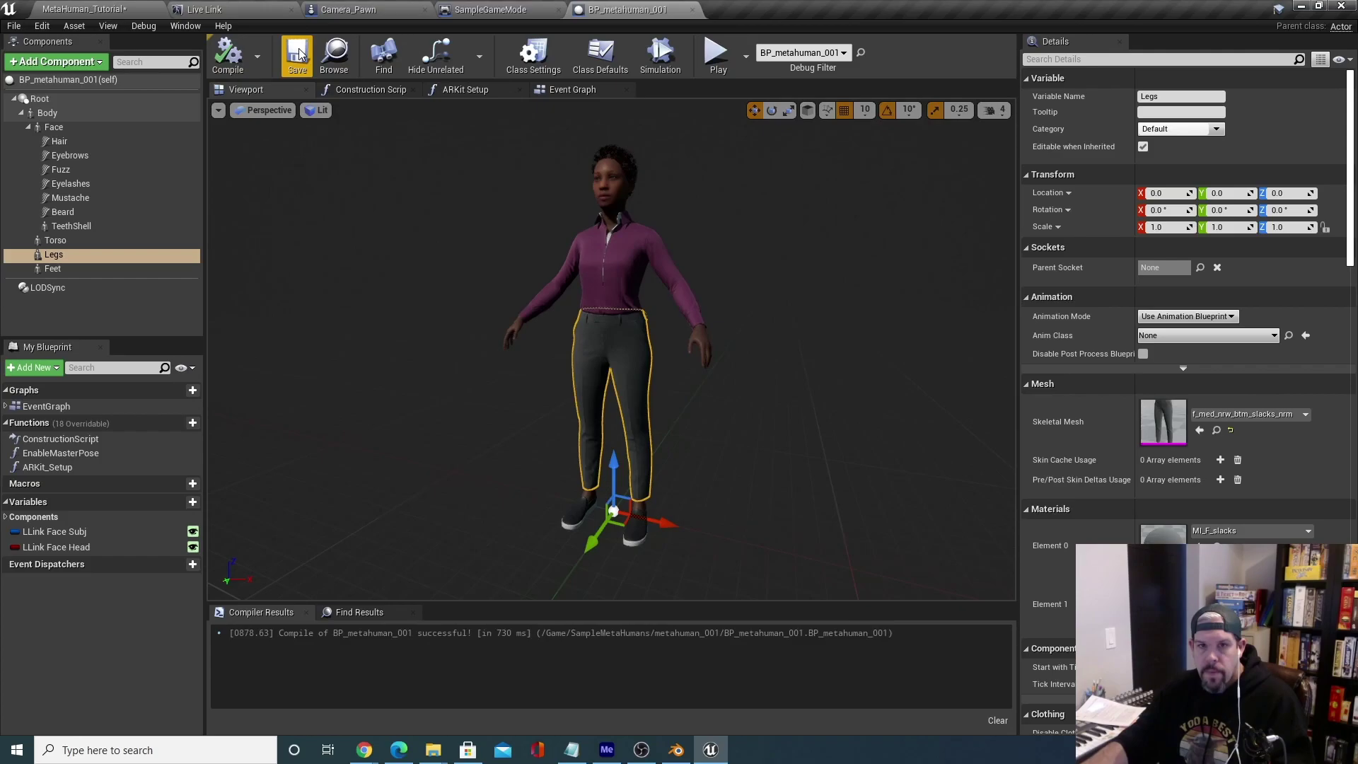
Return to the MetaHuman_Tutorial level and inspect BP_metahuman_001's legs and the scene from several distances.
left_click(119, 9)
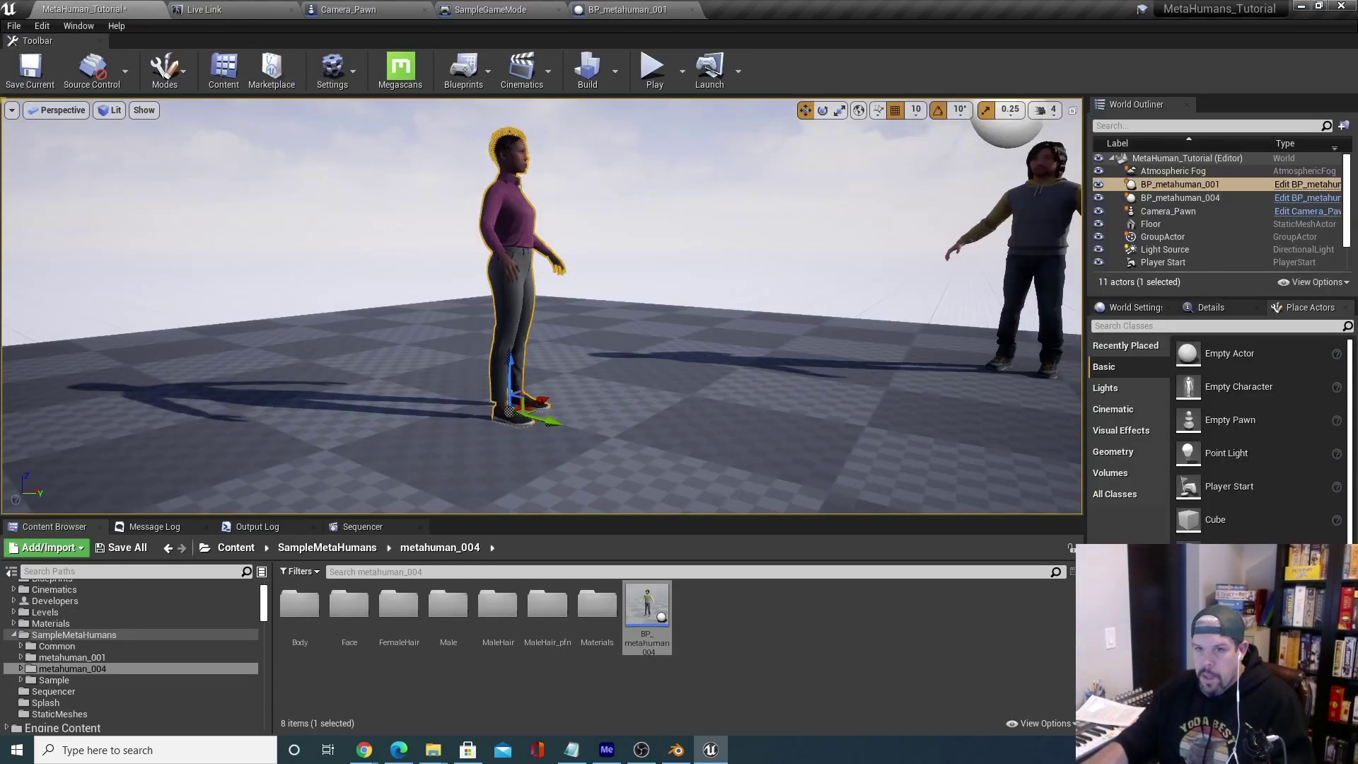
scroll(649, 331, "down", 10)
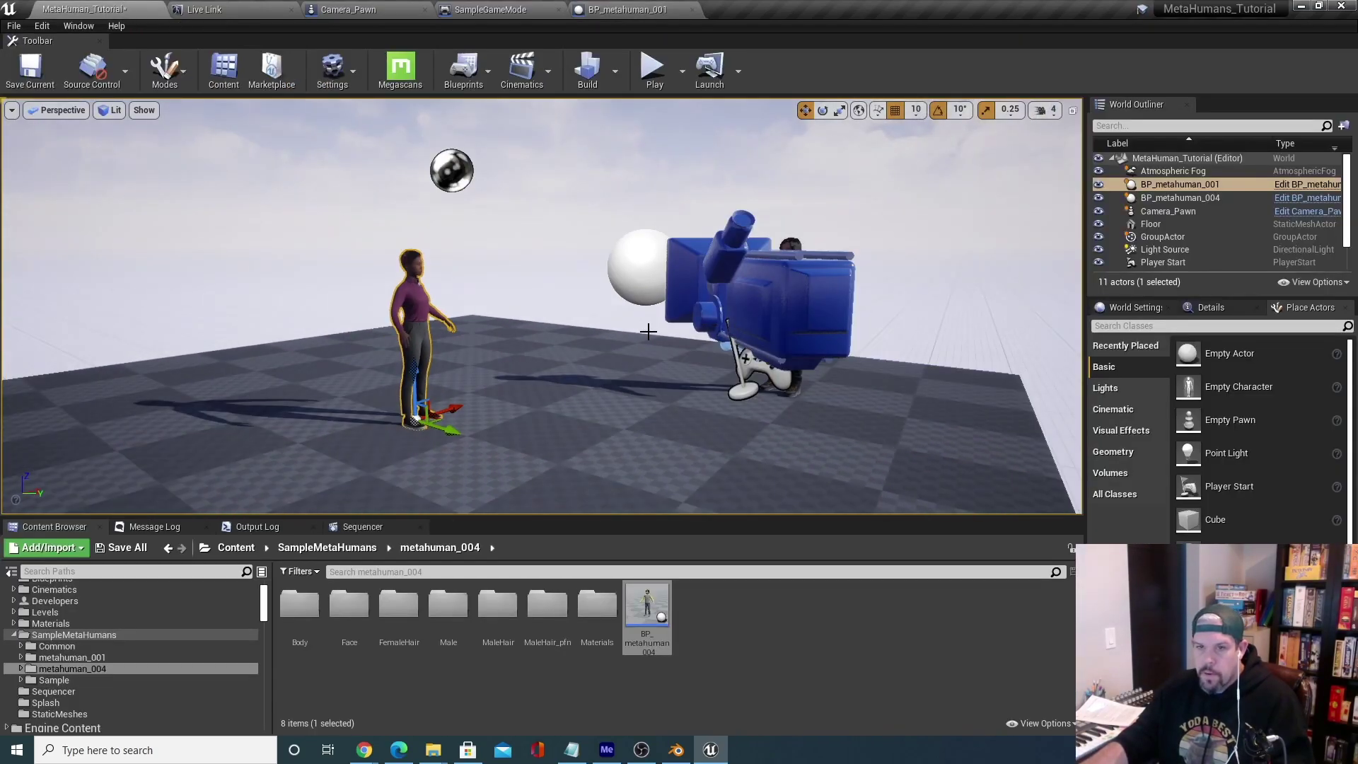
right_click_drag(613, 376, 619, 374)
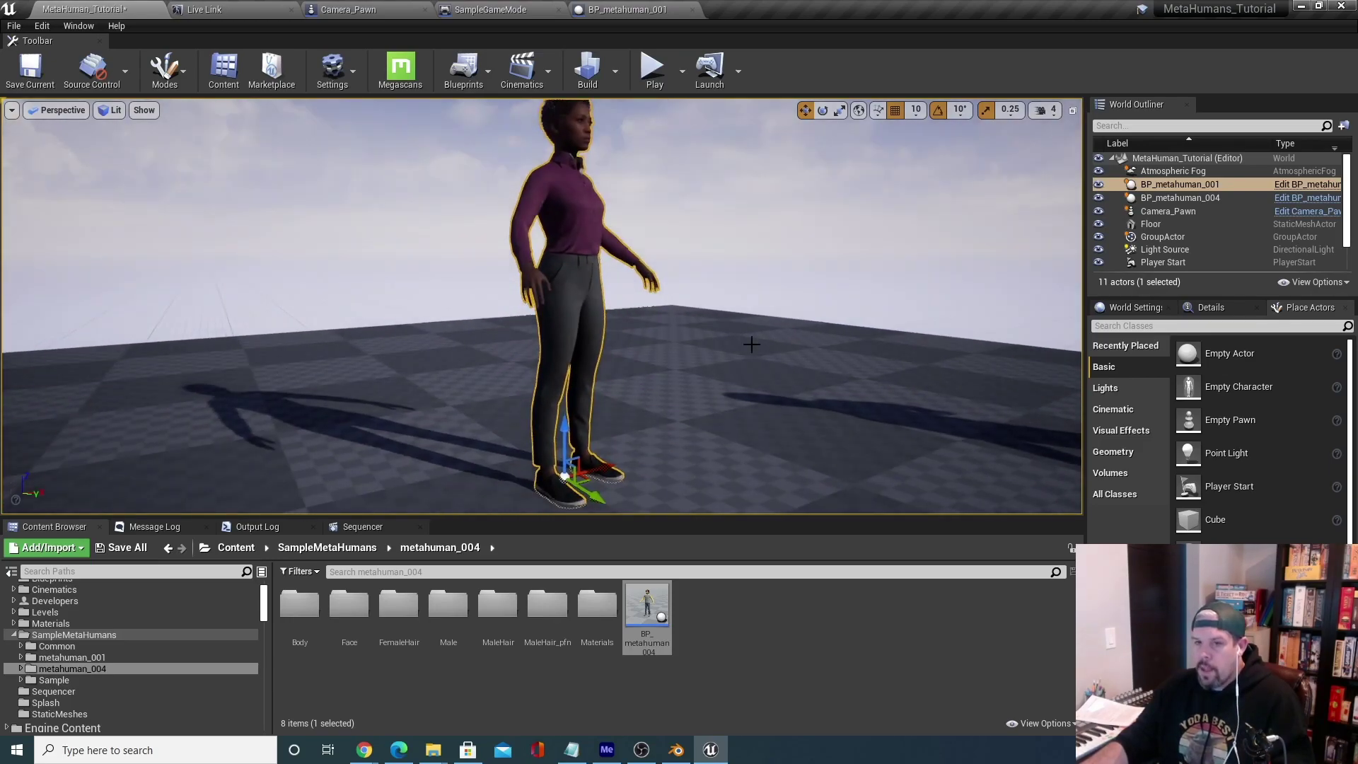
right_click(752, 345)
key("Escape")
right_click_drag(722, 331, 722, 331)
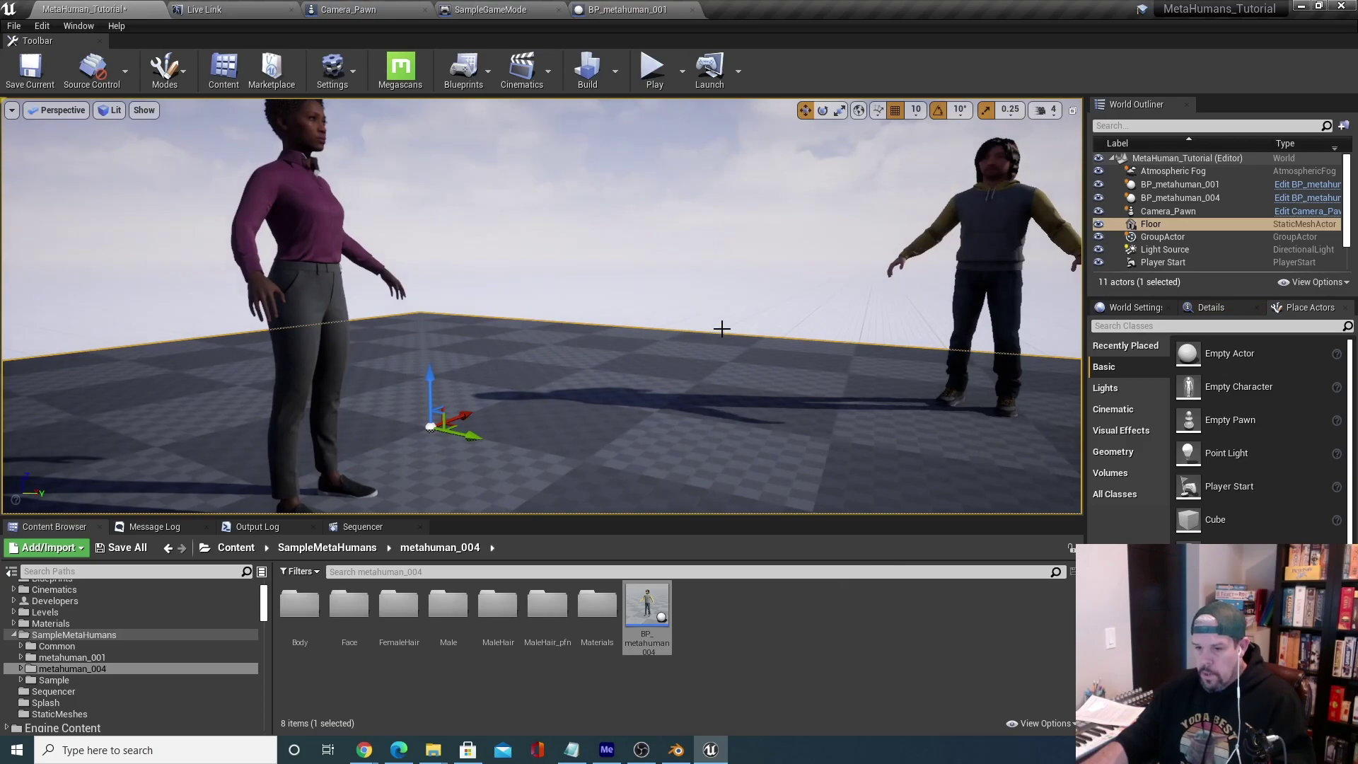
Check the GPU load on Task Manager's performance page, then close Task Manager.
right_click(812, 754)
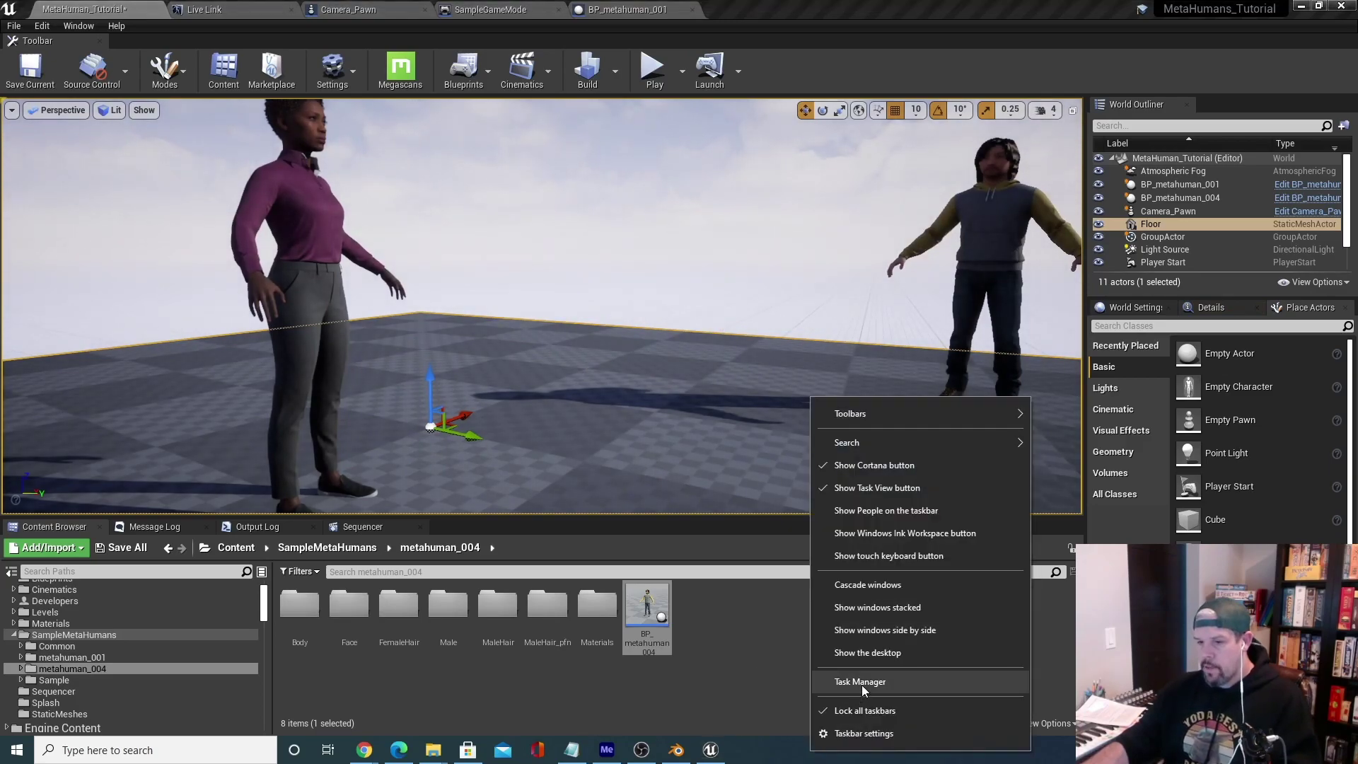
left_click(862, 683)
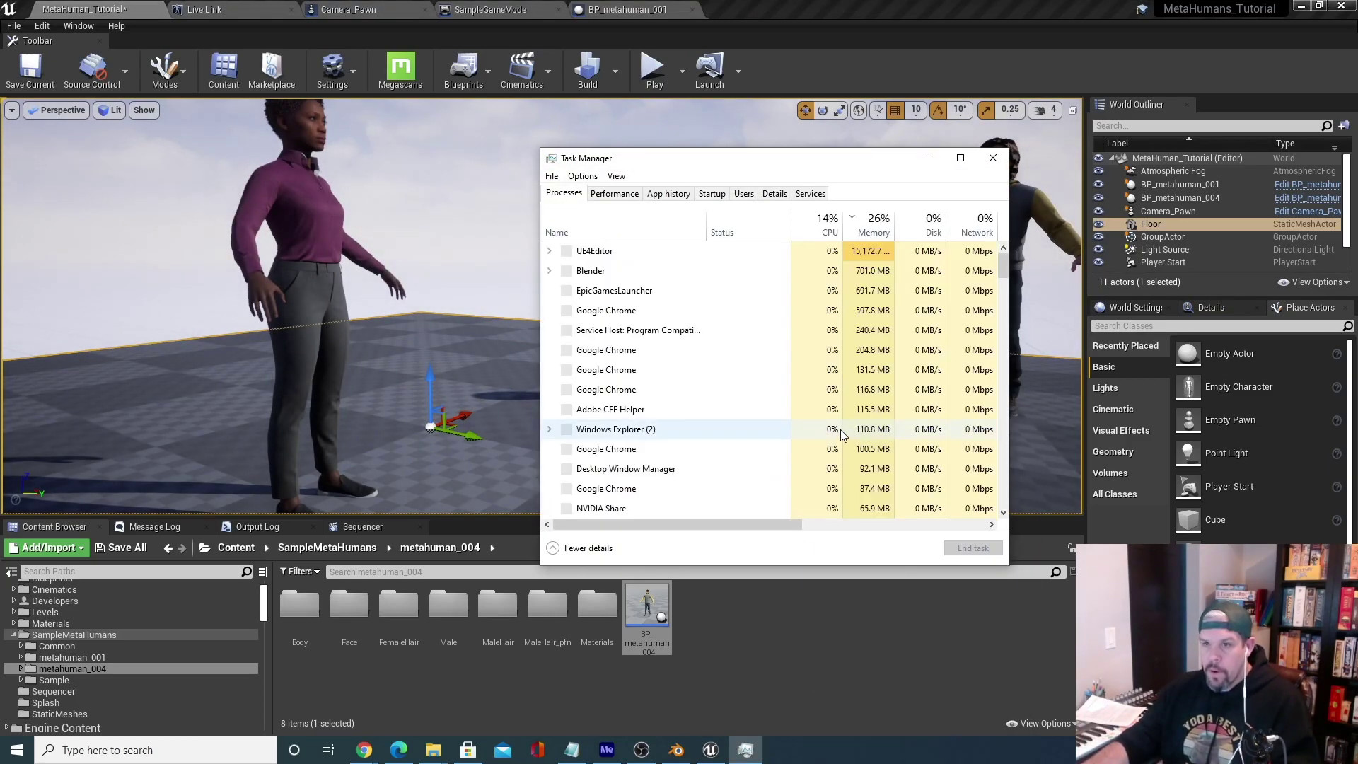
left_click(614, 195)
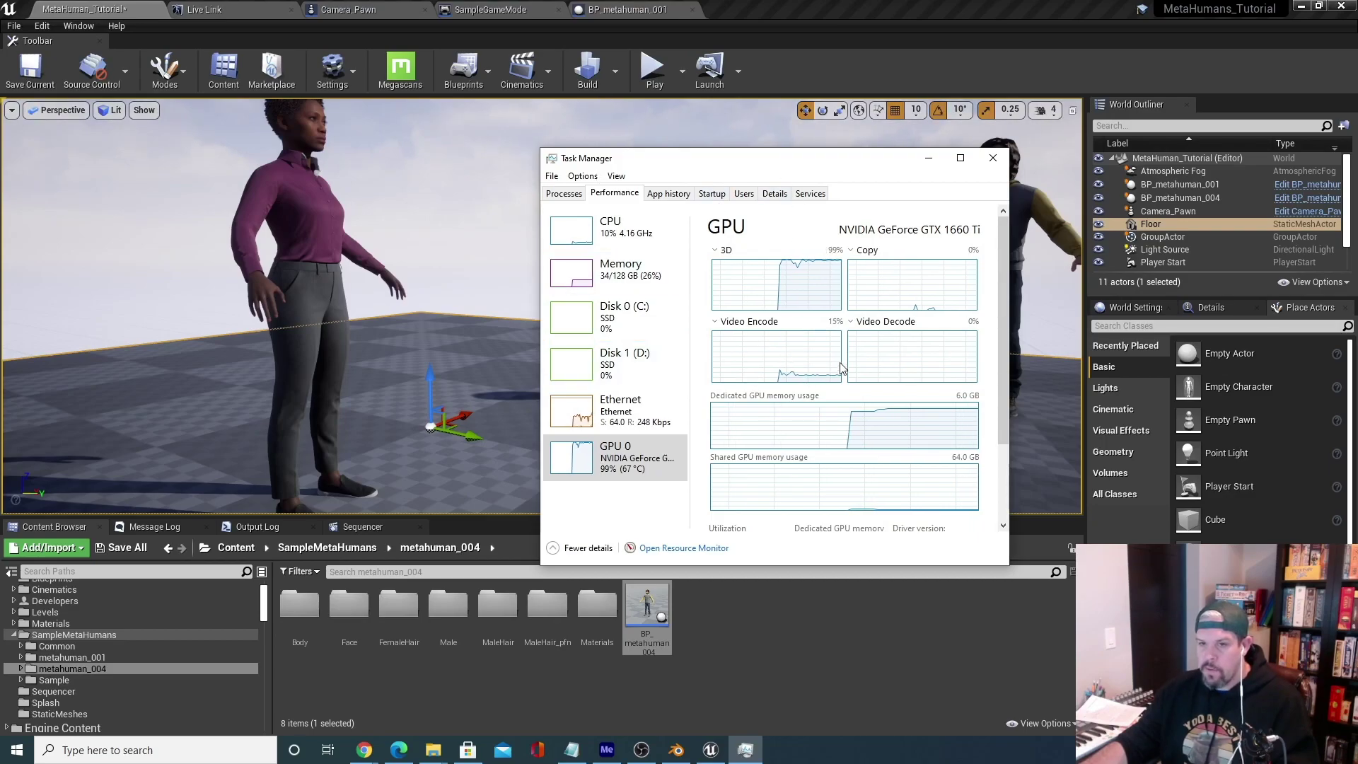
left_click(994, 160)
Switch to the Epic Games Launcher, maximize it, and search the library's Vault for "mocap".
mouse_move(900, 312)
right_mouse_down()
mouse_move(934, 301)
mouse_move(891, 306)
mouse_move(912, 304)
right_mouse_up()
right_click_drag(745, 361, 738, 344)
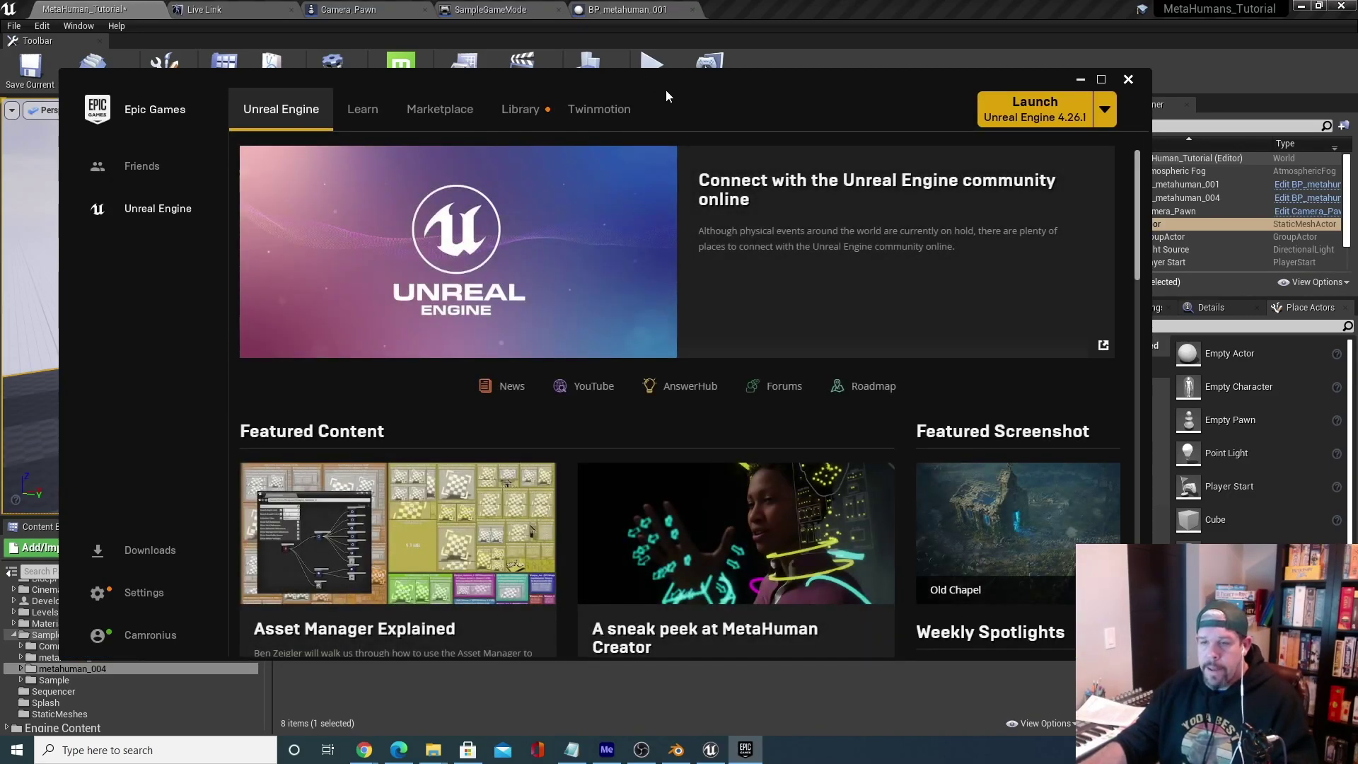
double_click(679, 79)
left_click(471, 44)
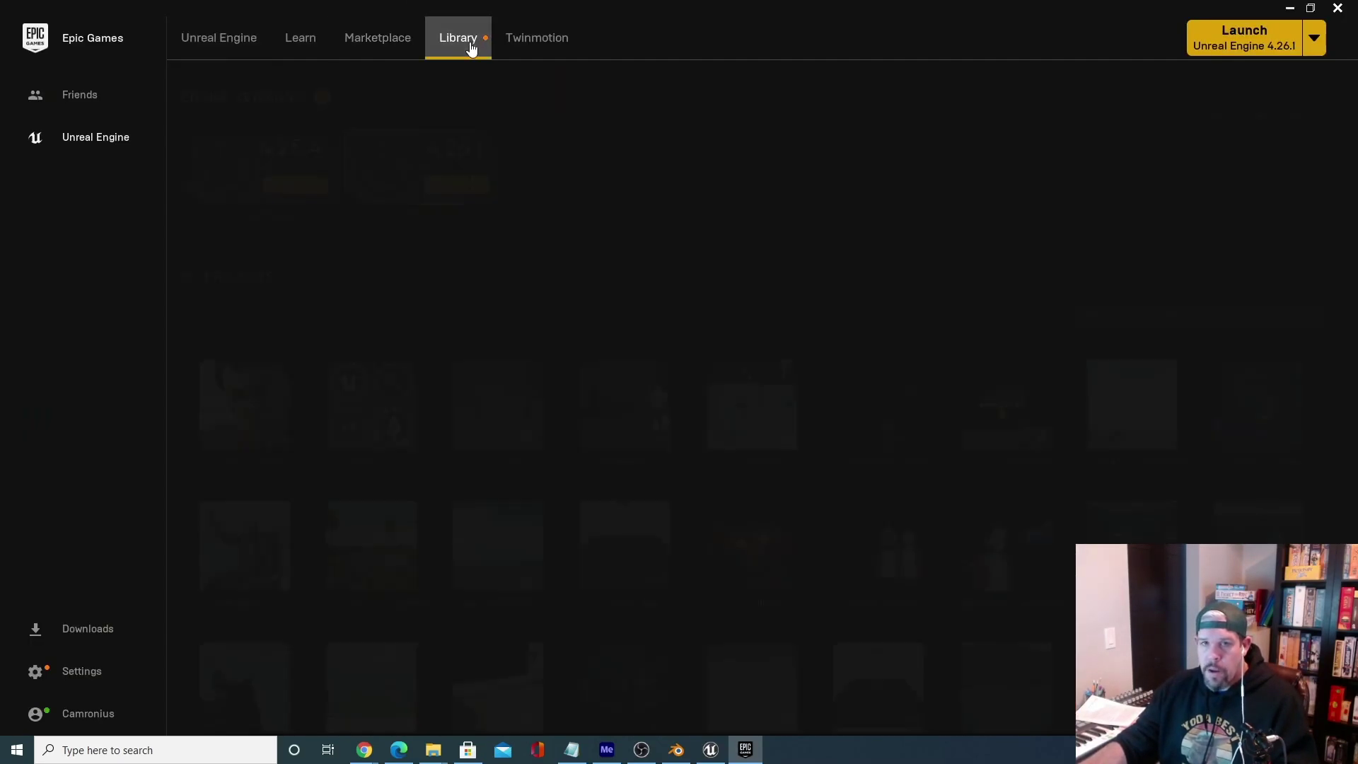
scroll(649, 437, "down", 5)
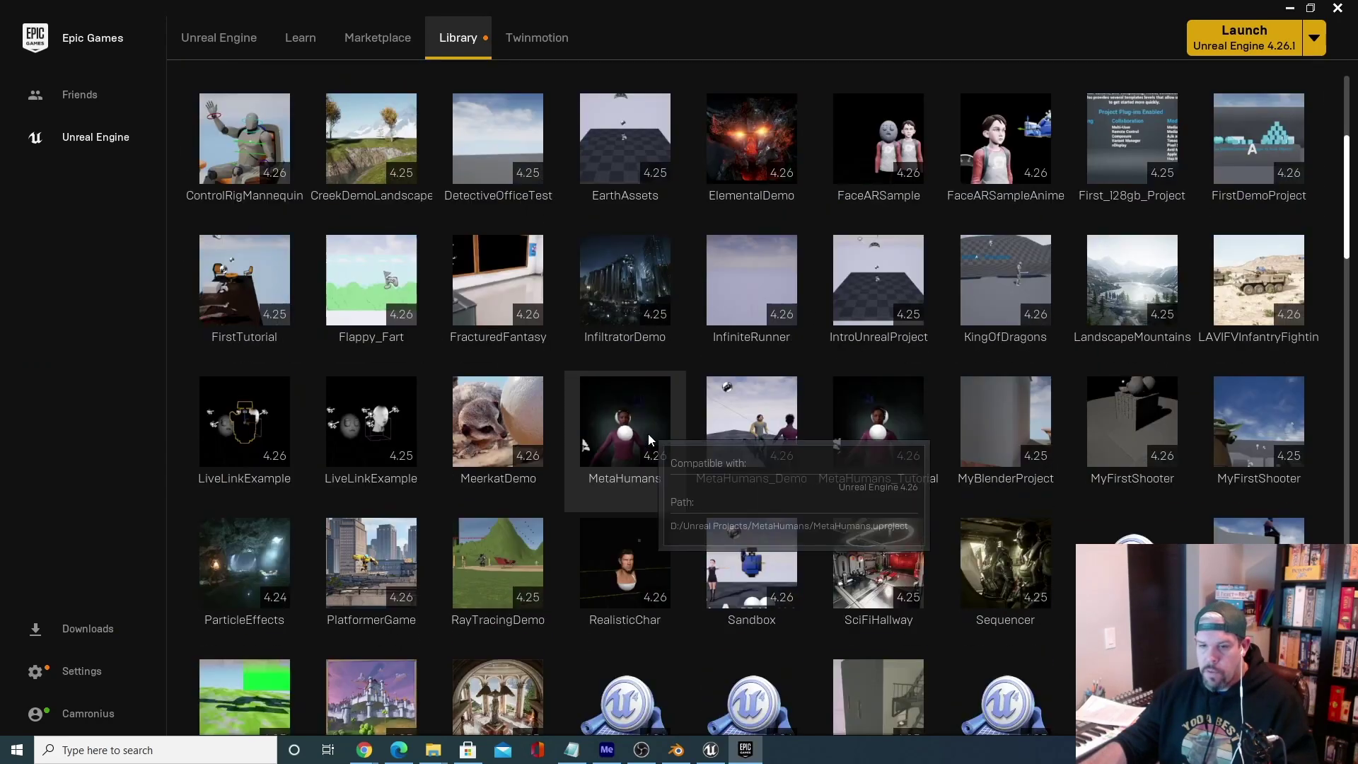
scroll(649, 437, "down", 10)
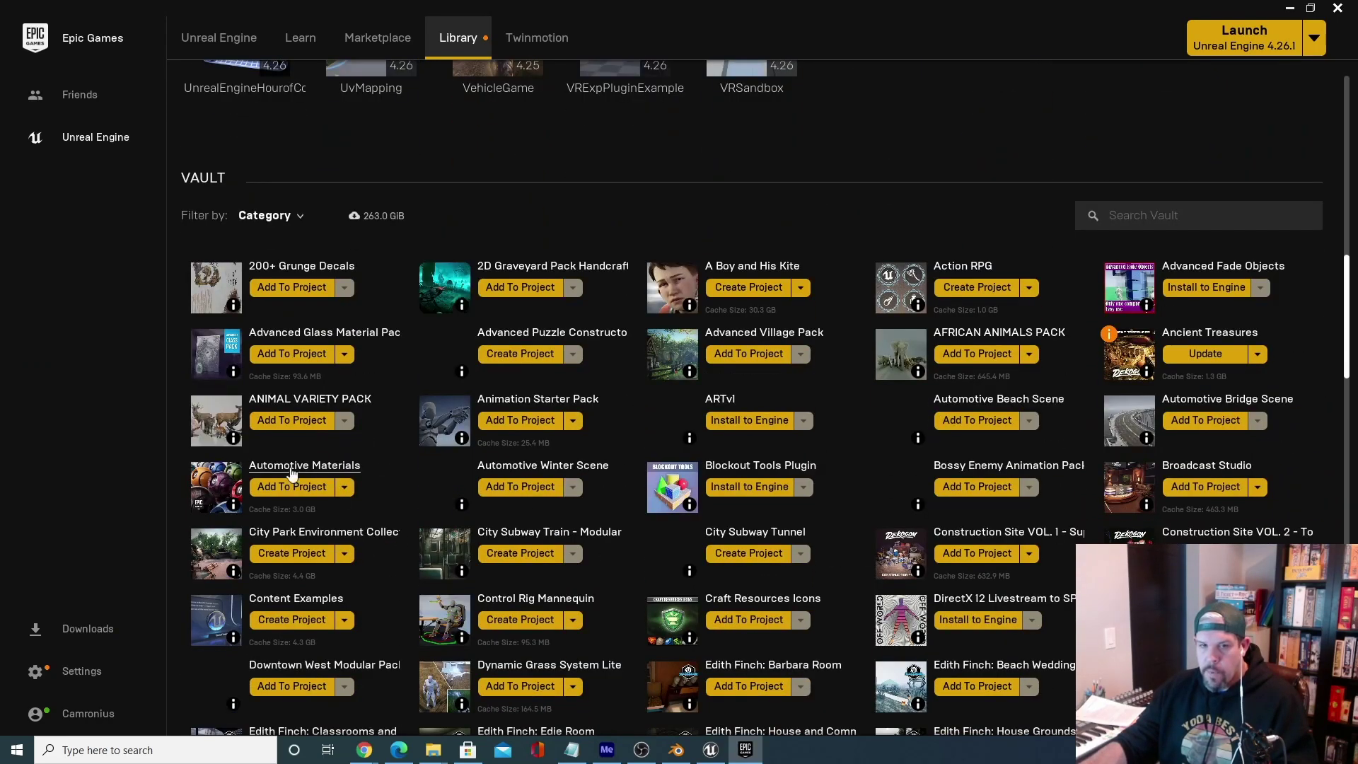
left_click(1112, 215)
type("mccap")
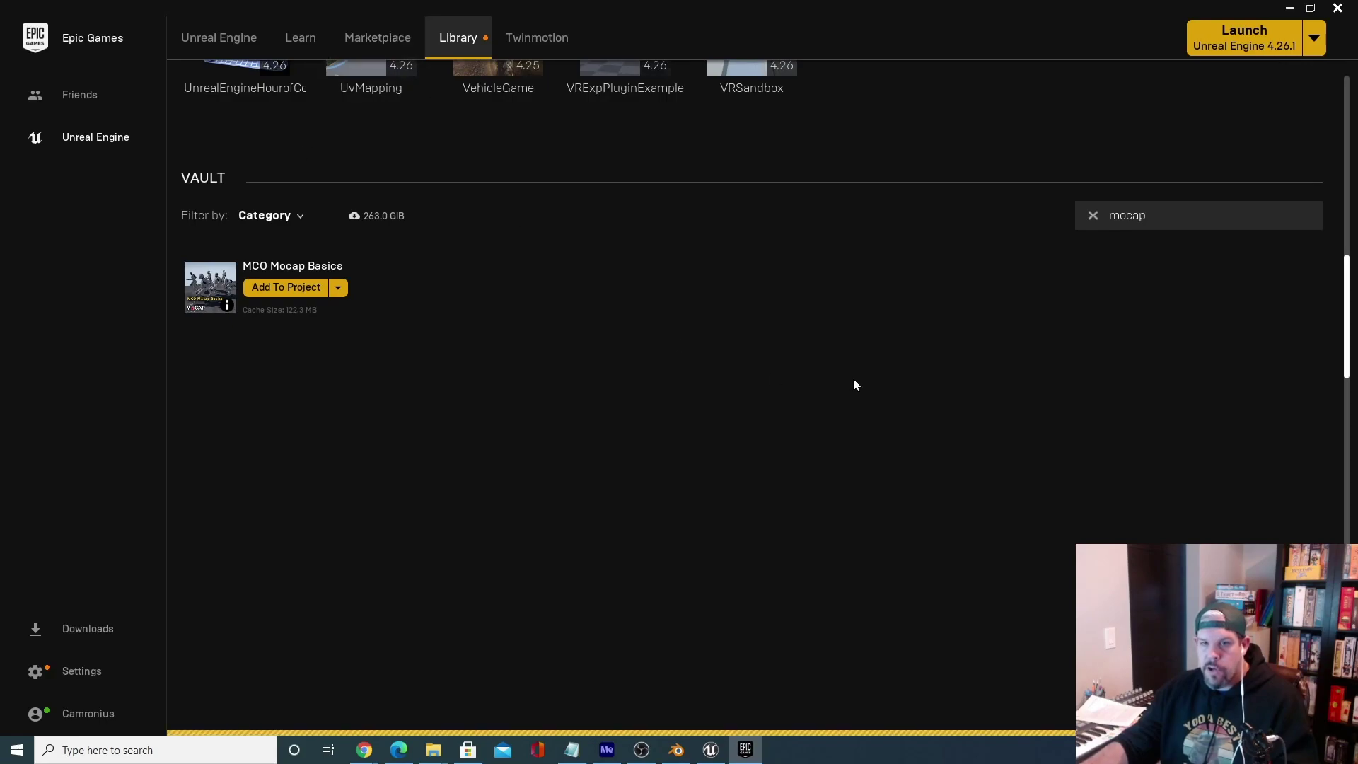
Search the Marketplace for "mco mocap" and look over the MCO Mocap Basics listing.
left_click(388, 54)
left_click(1030, 97)
type("mco")
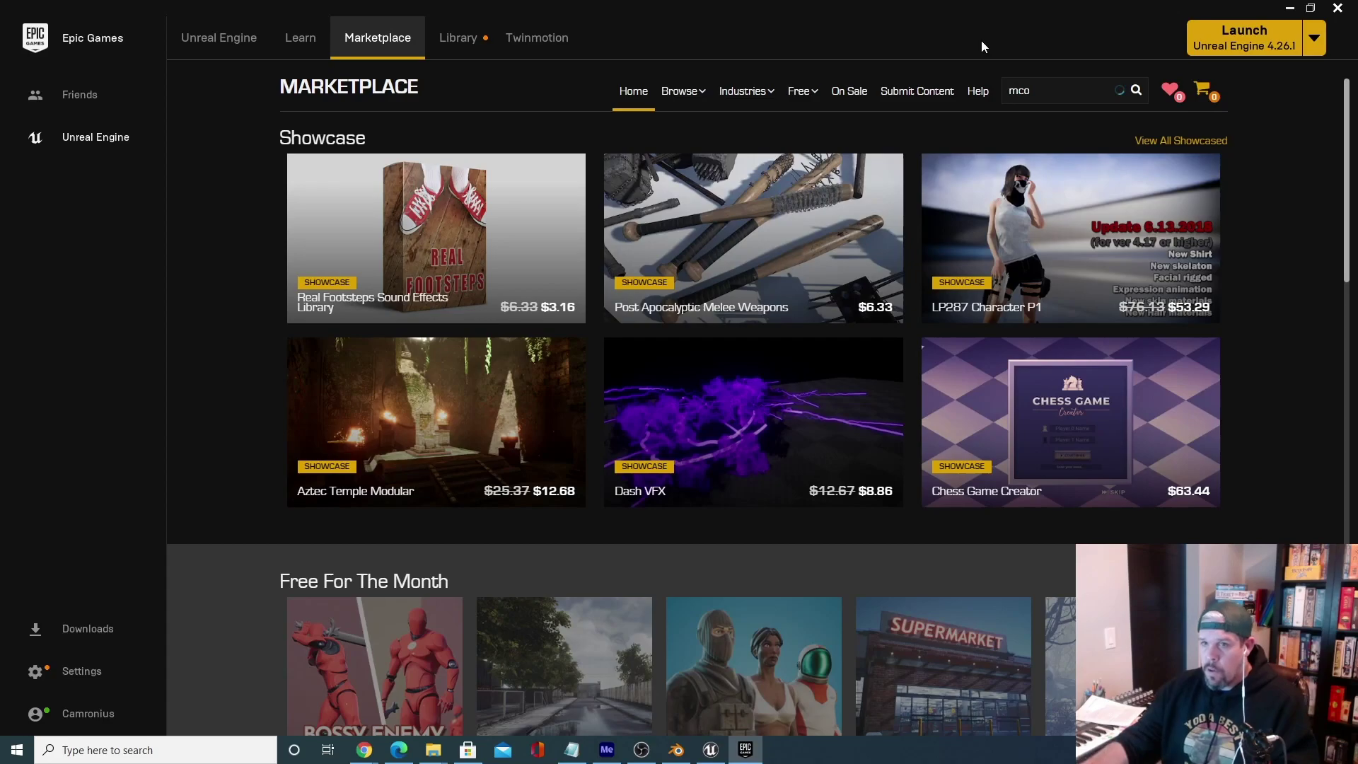
type(" mocap")
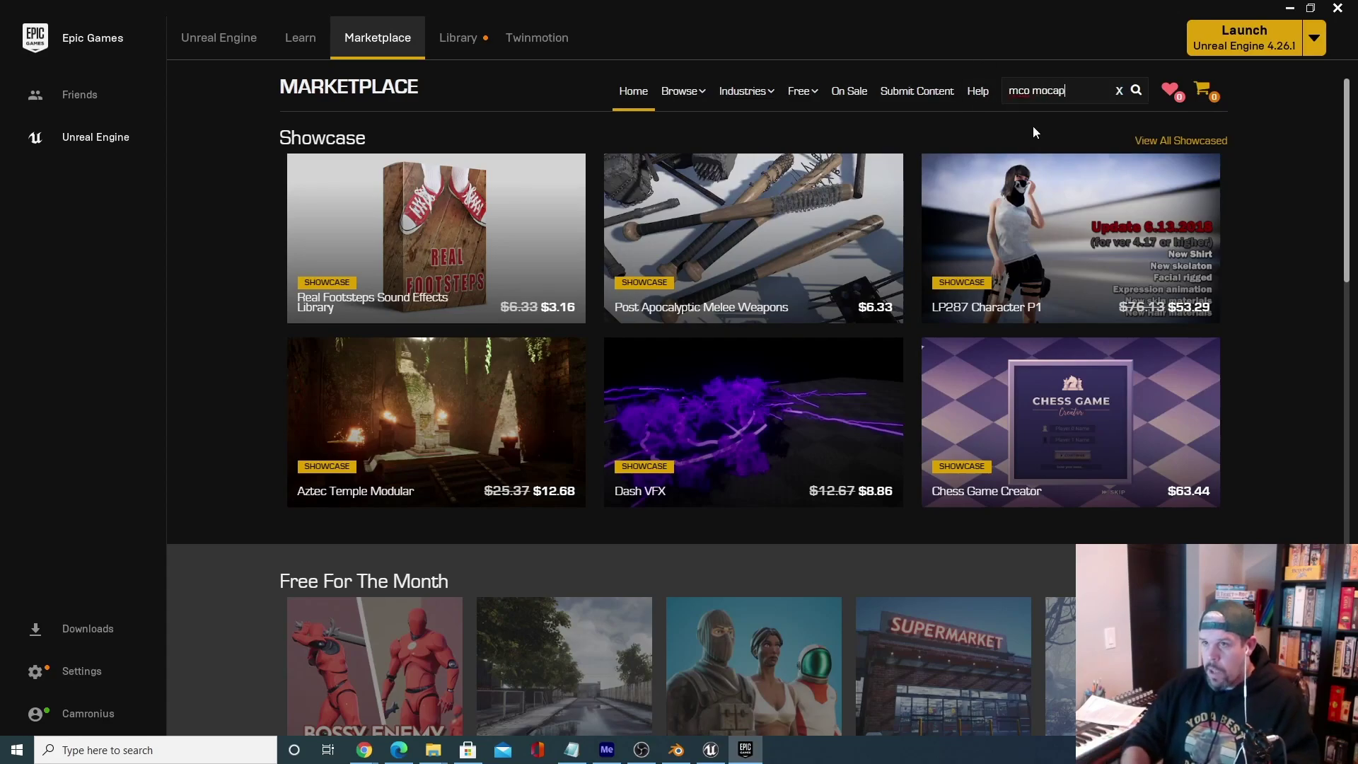
key("Return")
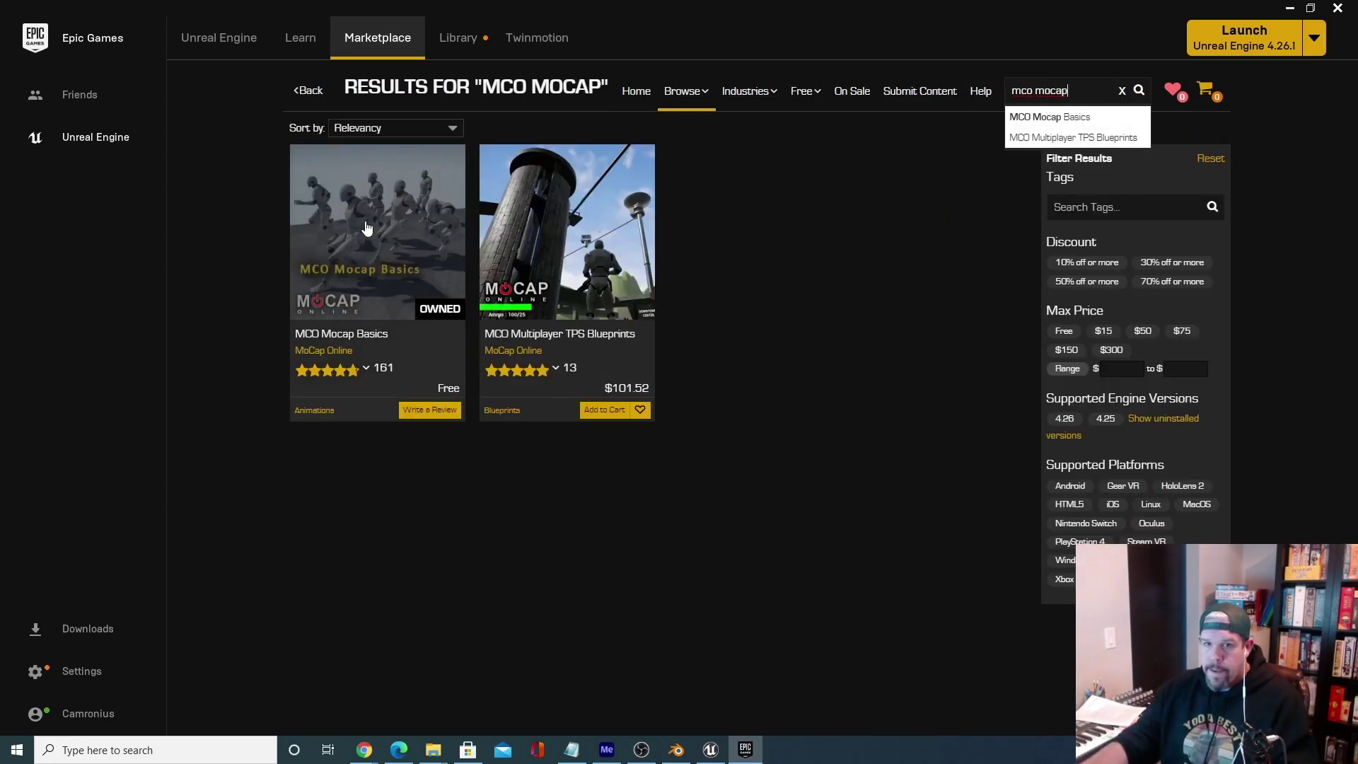
mouse_move(344, 395)
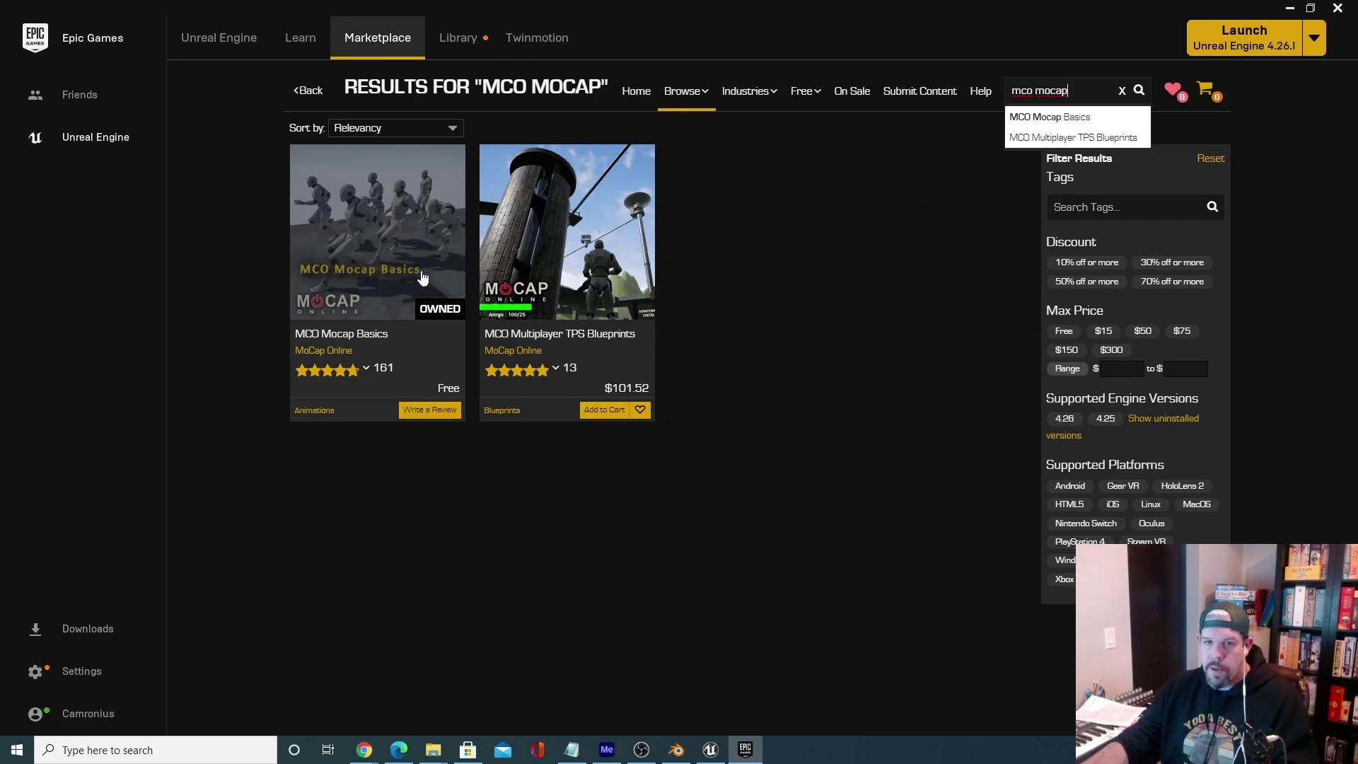
Add the MCO Mocap Basics pack from the library's Vault to the MetaHumans_Tutorial project.
left_click(466, 46)
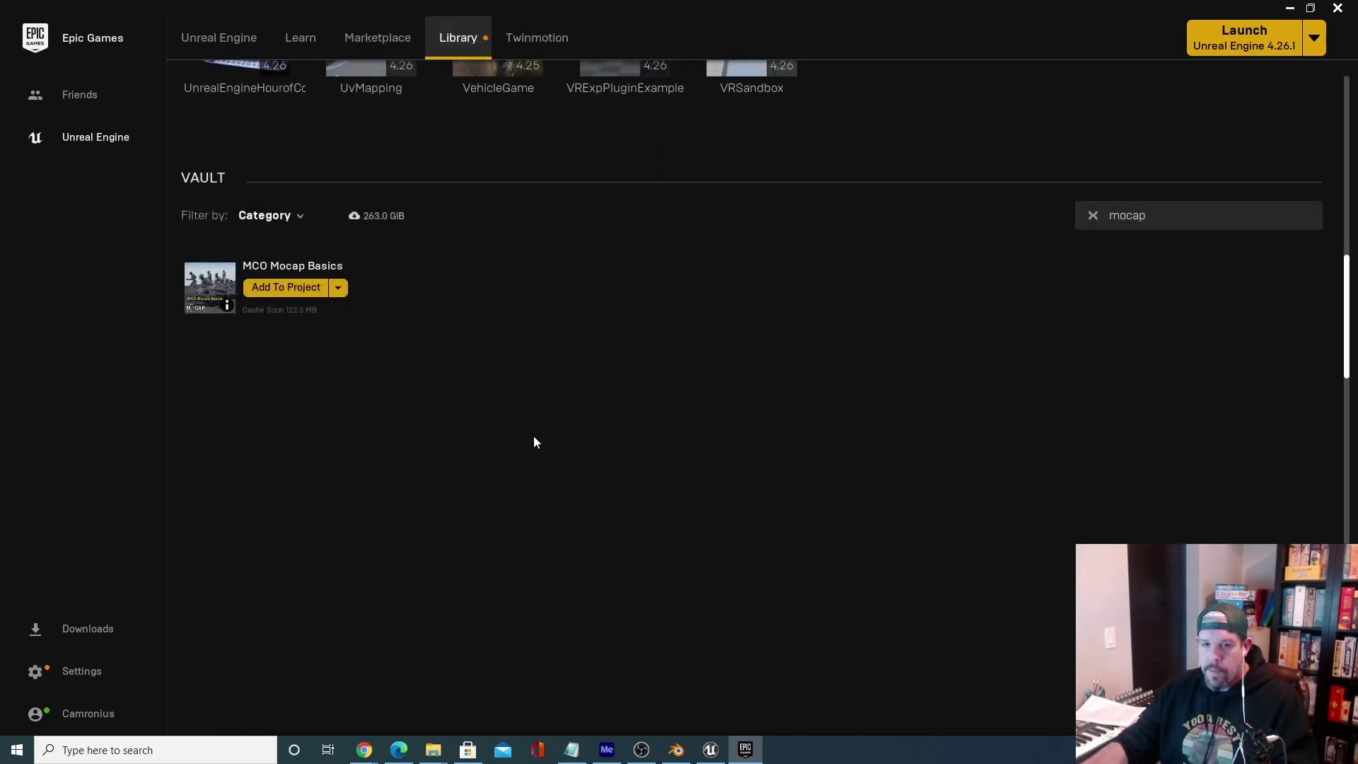
left_click(288, 288)
scroll(785, 354, "down", 5)
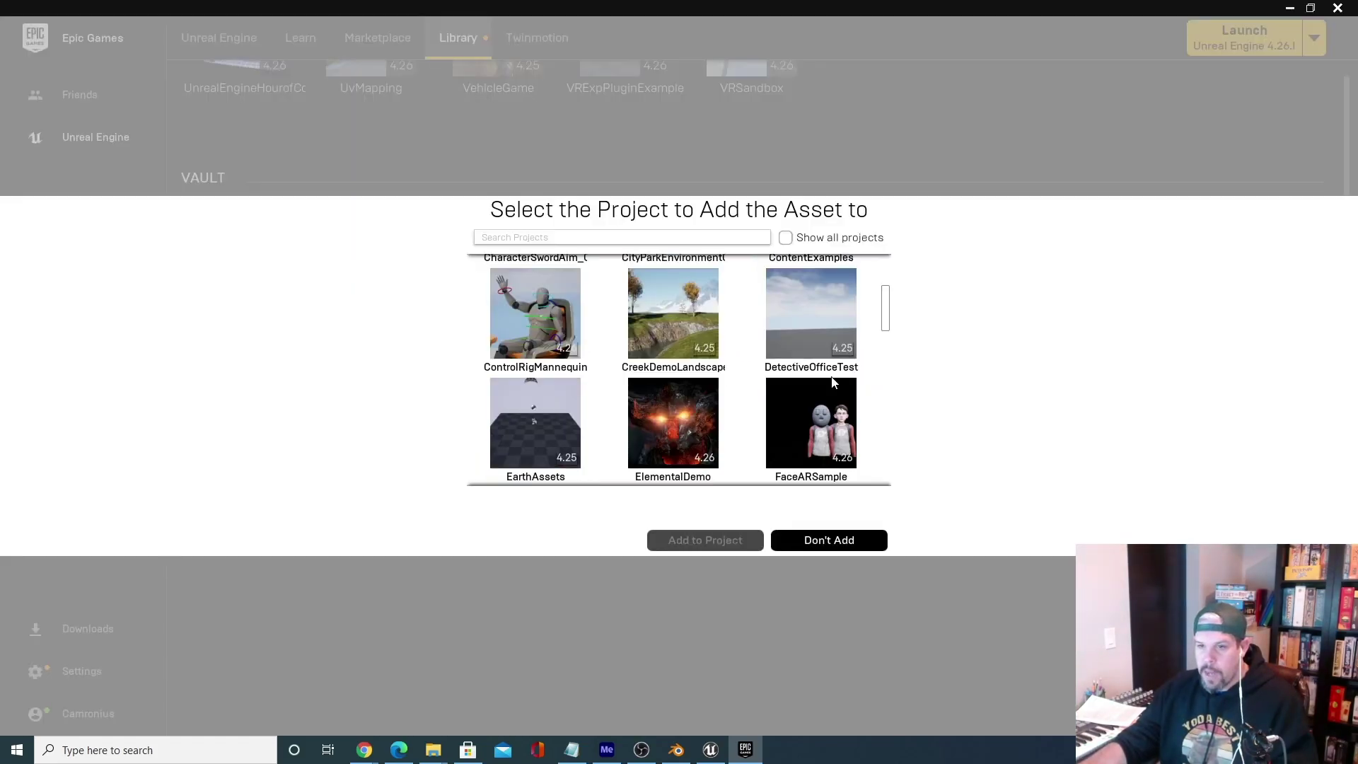
scroll(834, 381, "down", 4)
scroll(833, 382, "down", 2)
scroll(832, 380, "down", 2)
scroll(832, 375, "down", 4)
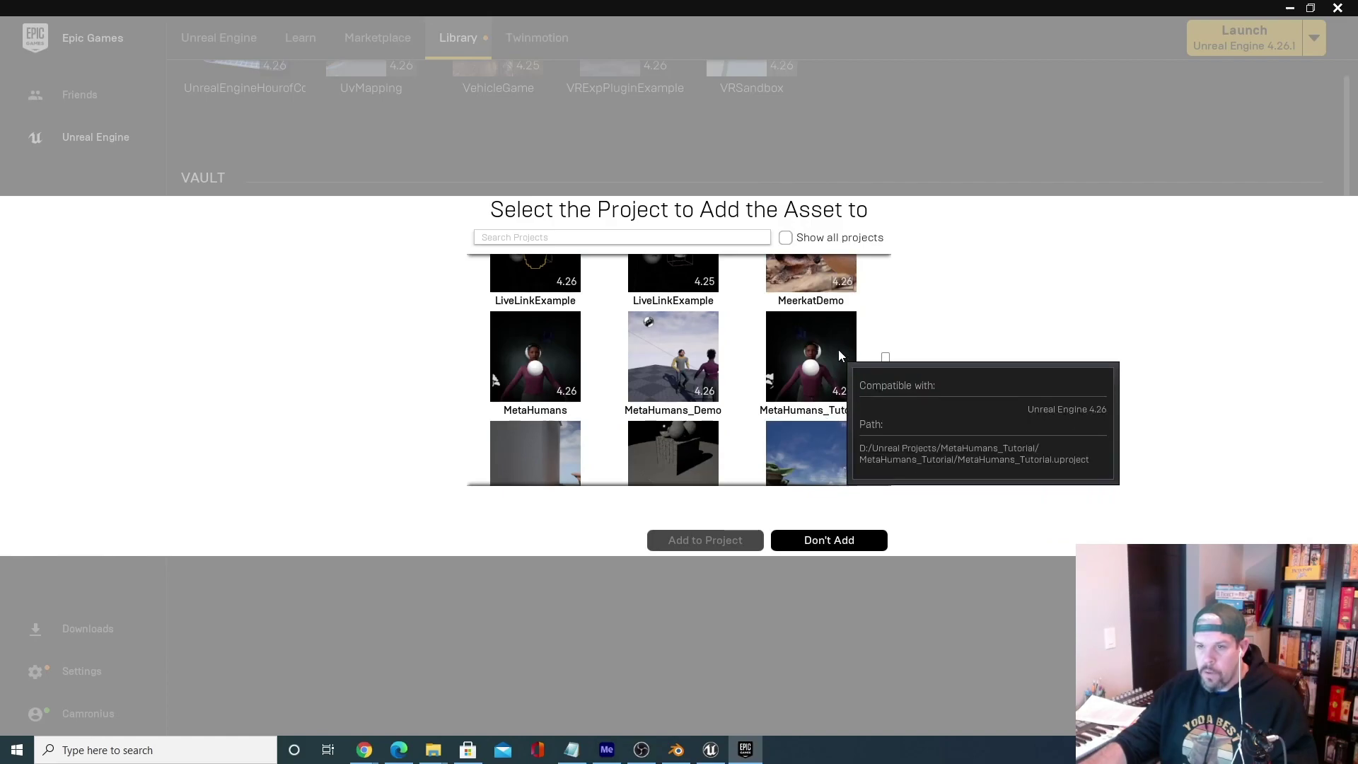
left_click(837, 354)
left_click(723, 537)
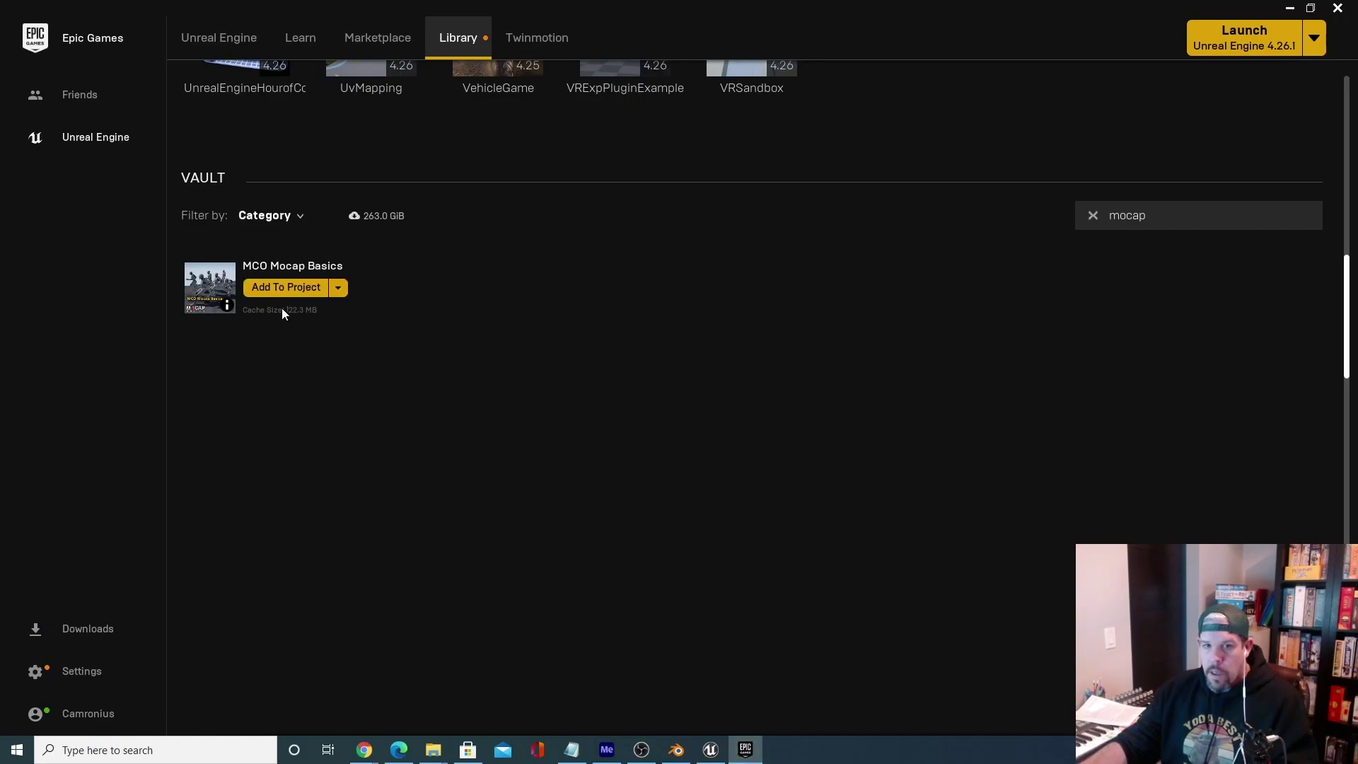
Return to the Unreal Editor, collapse the SampleMetaHumans folder, and show the contents of the MCO_Mocap_Basics folder.
left_click(1290, 7)
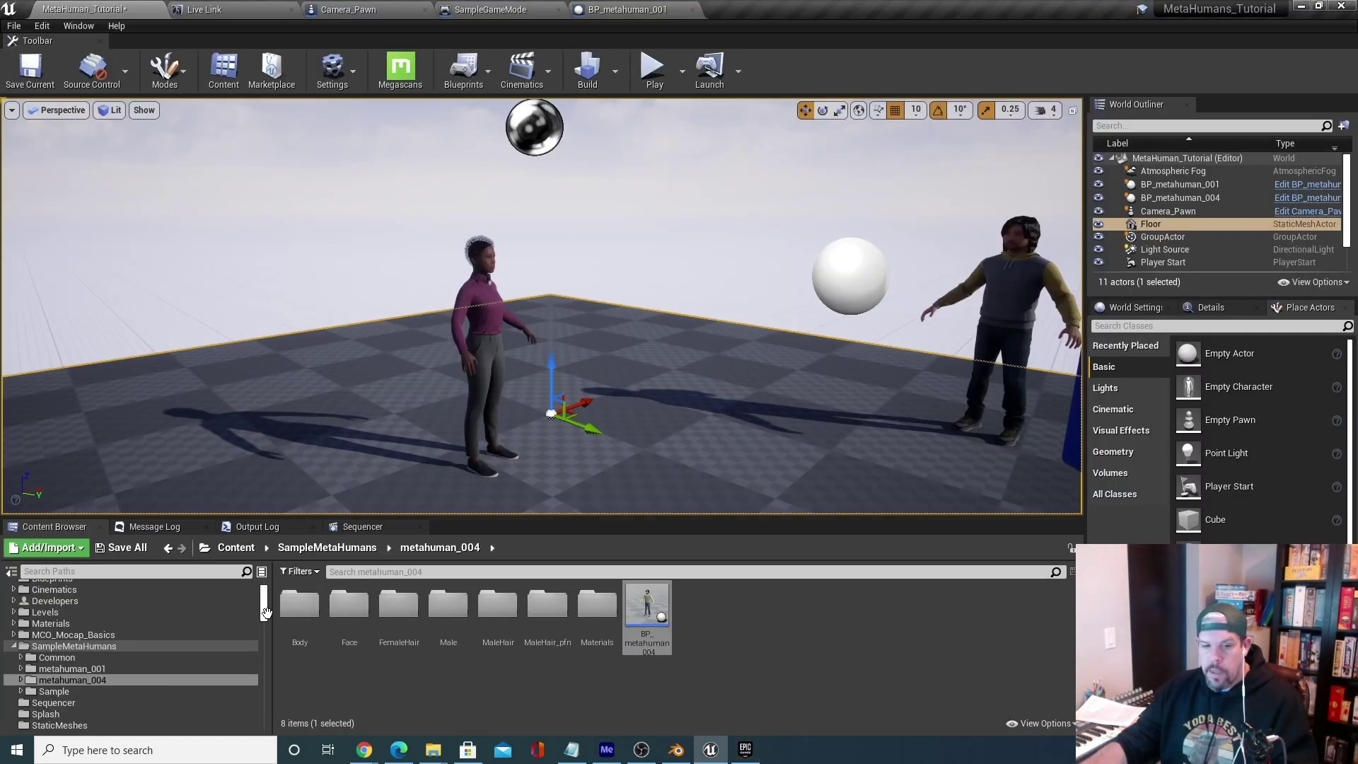
left_click(14, 646)
left_click(153, 635)
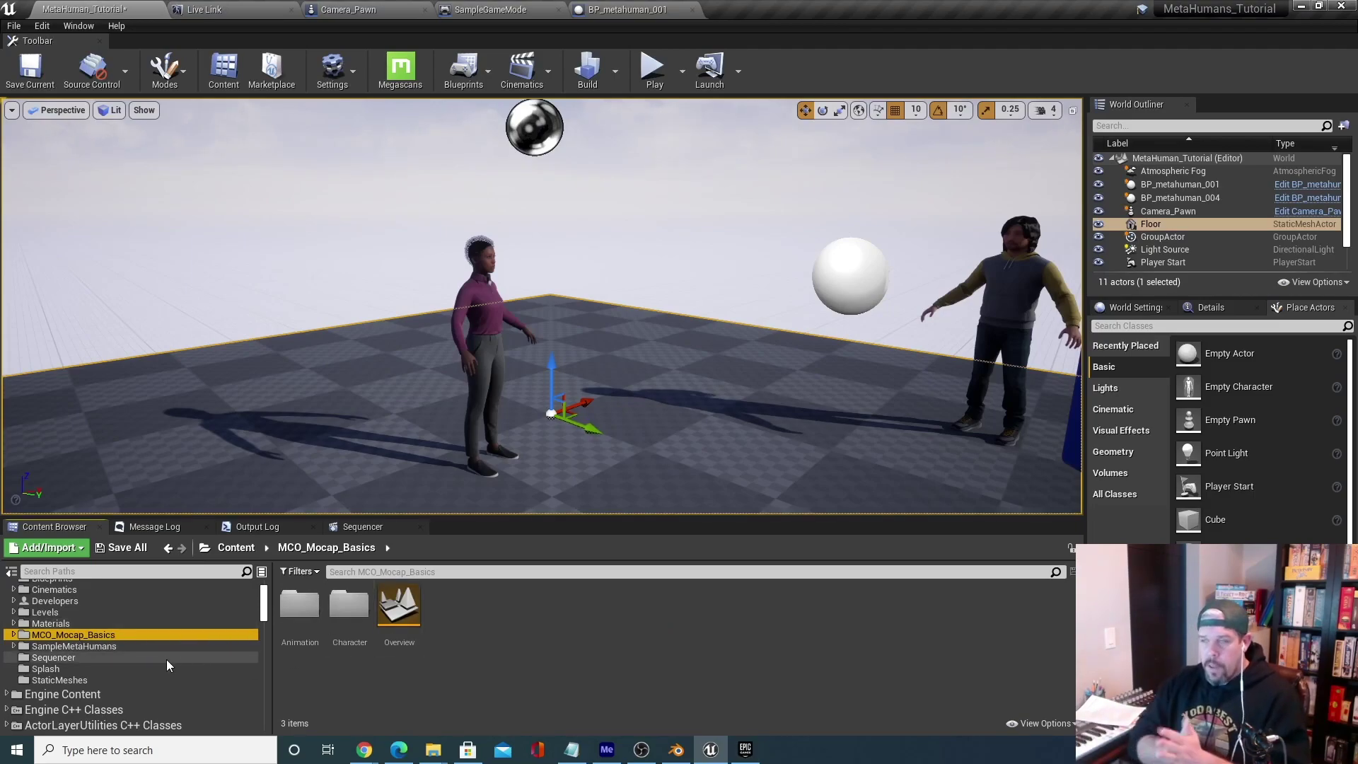
Select BP_metahuman_004 and look over both MetaHumans together with the camera from the side.
left_click(499, 266)
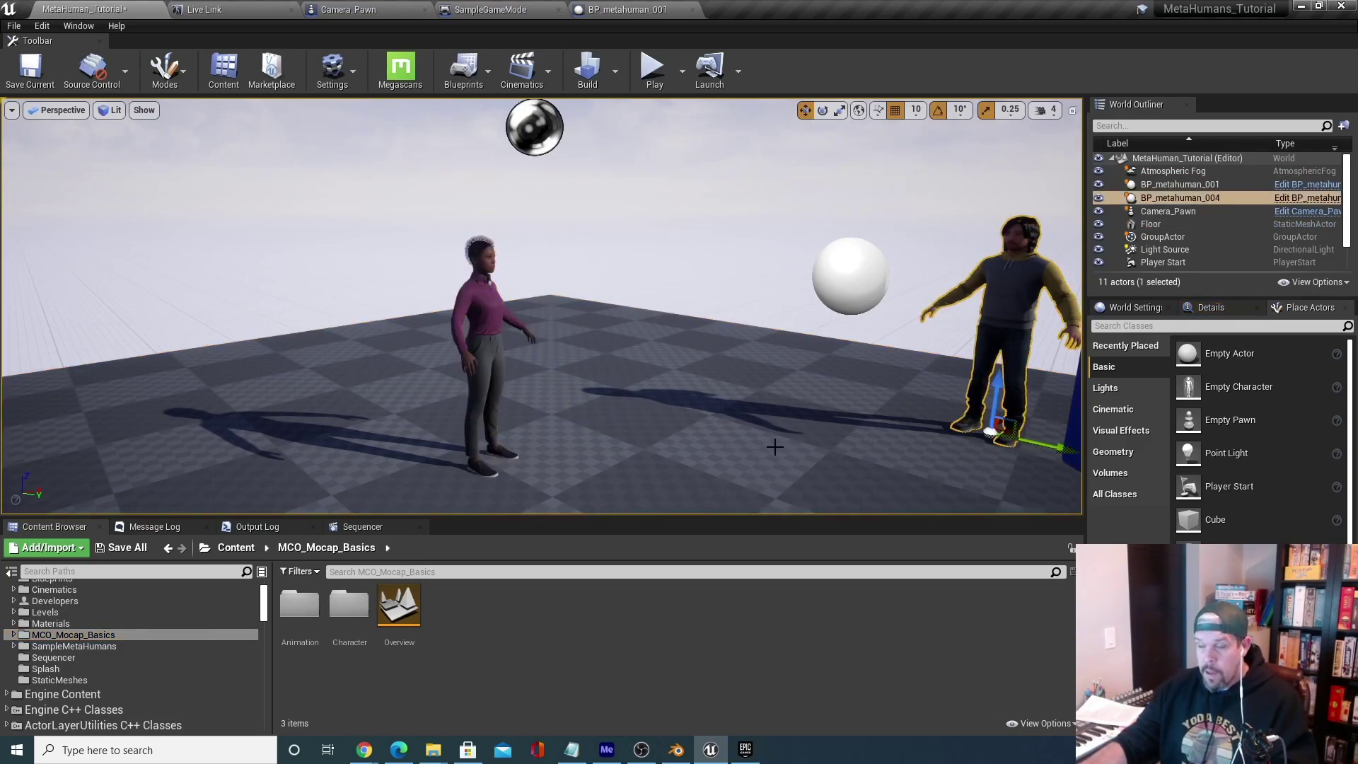
mouse_move(764, 437)
right_mouse_down()
mouse_move(755, 429)
mouse_move(782, 425)
right_mouse_up()
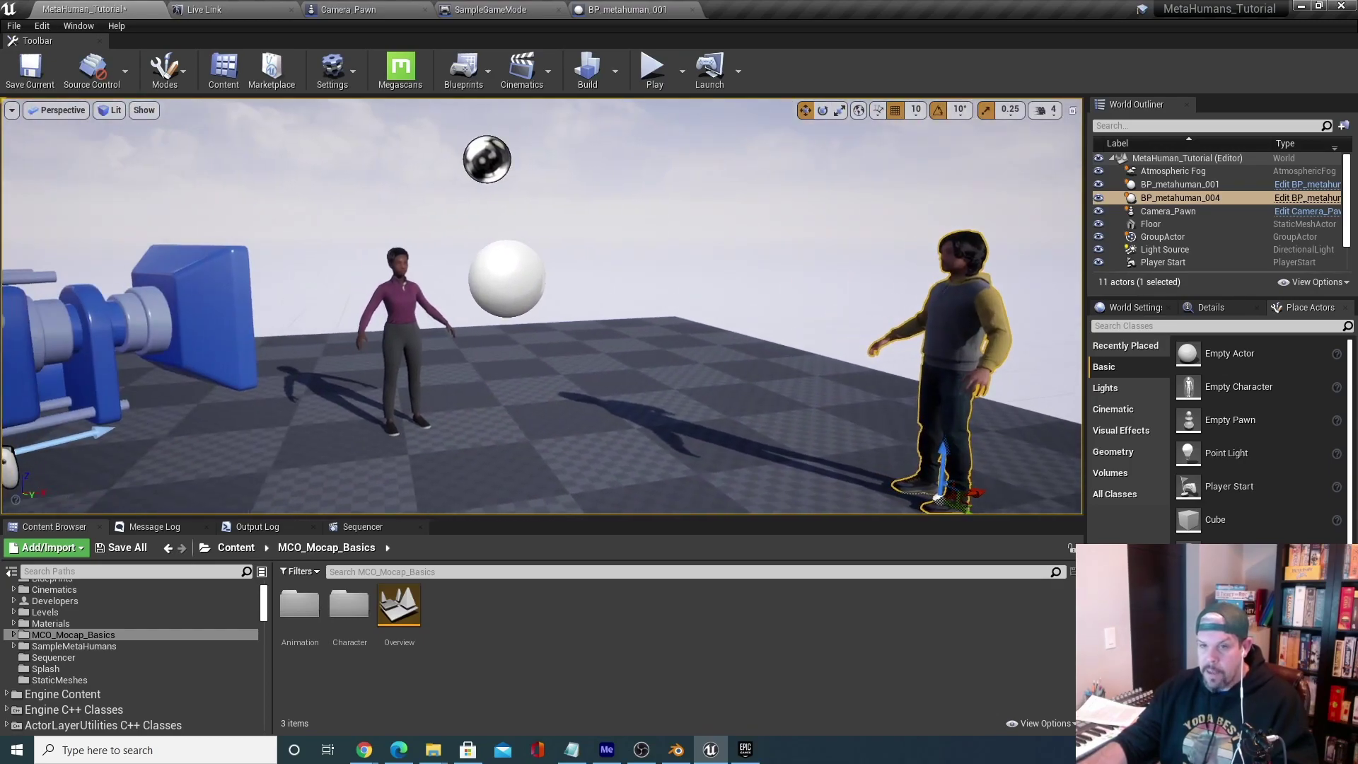
scroll(634, 375, "up", 3)
scroll(628, 376, "down", 4)
scroll(625, 376, "up", 1)
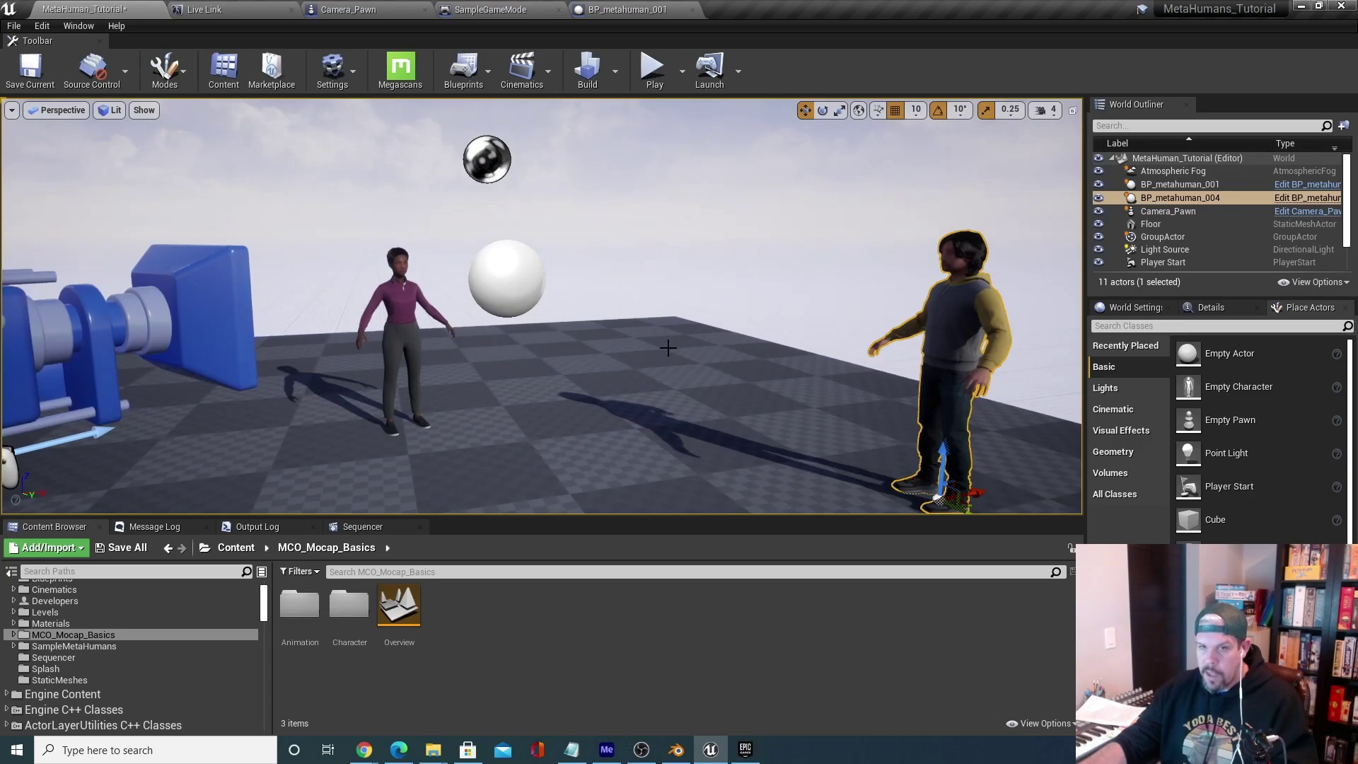
scroll(569, 377, "down", 3)
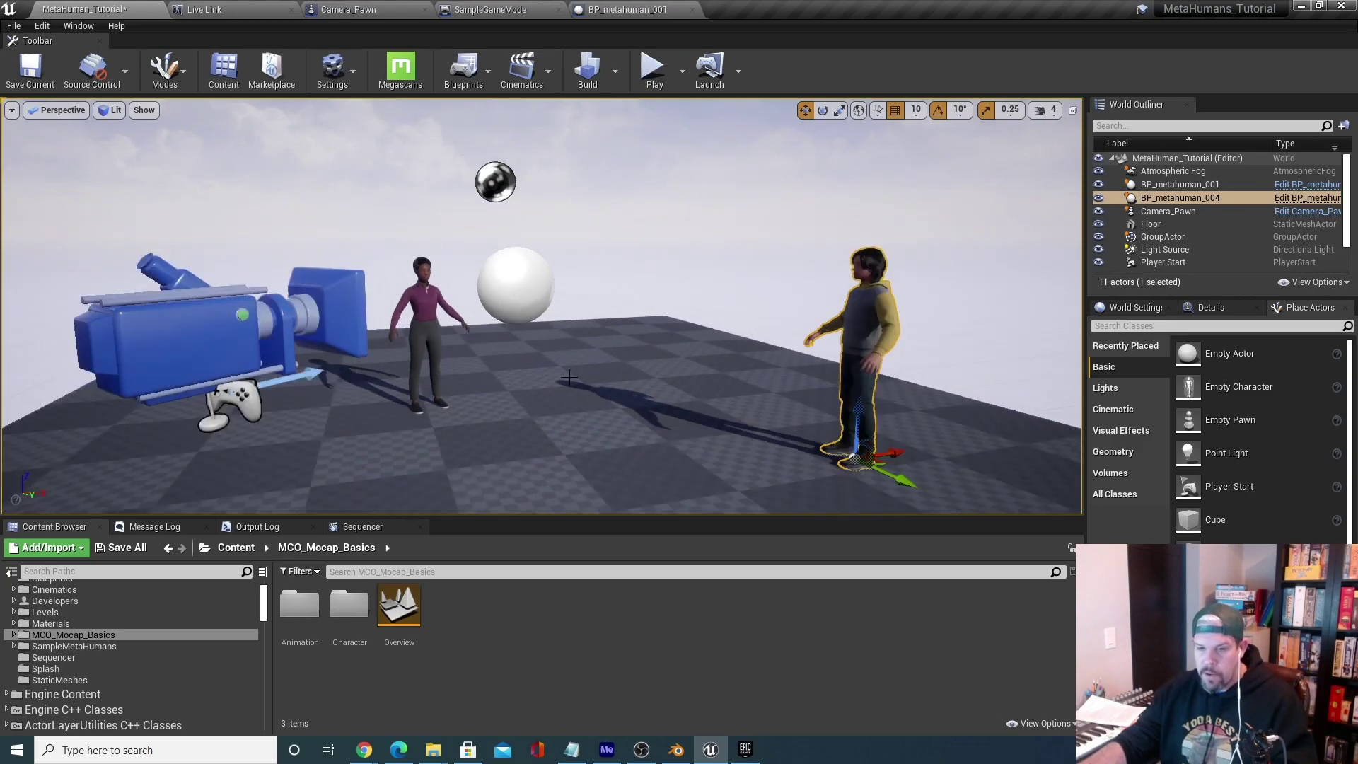
Open the UE4_Mannequin_Skeleton asset from the Mesh folder of MCO_Mocap_Basics' Character content.
double_click(93, 634)
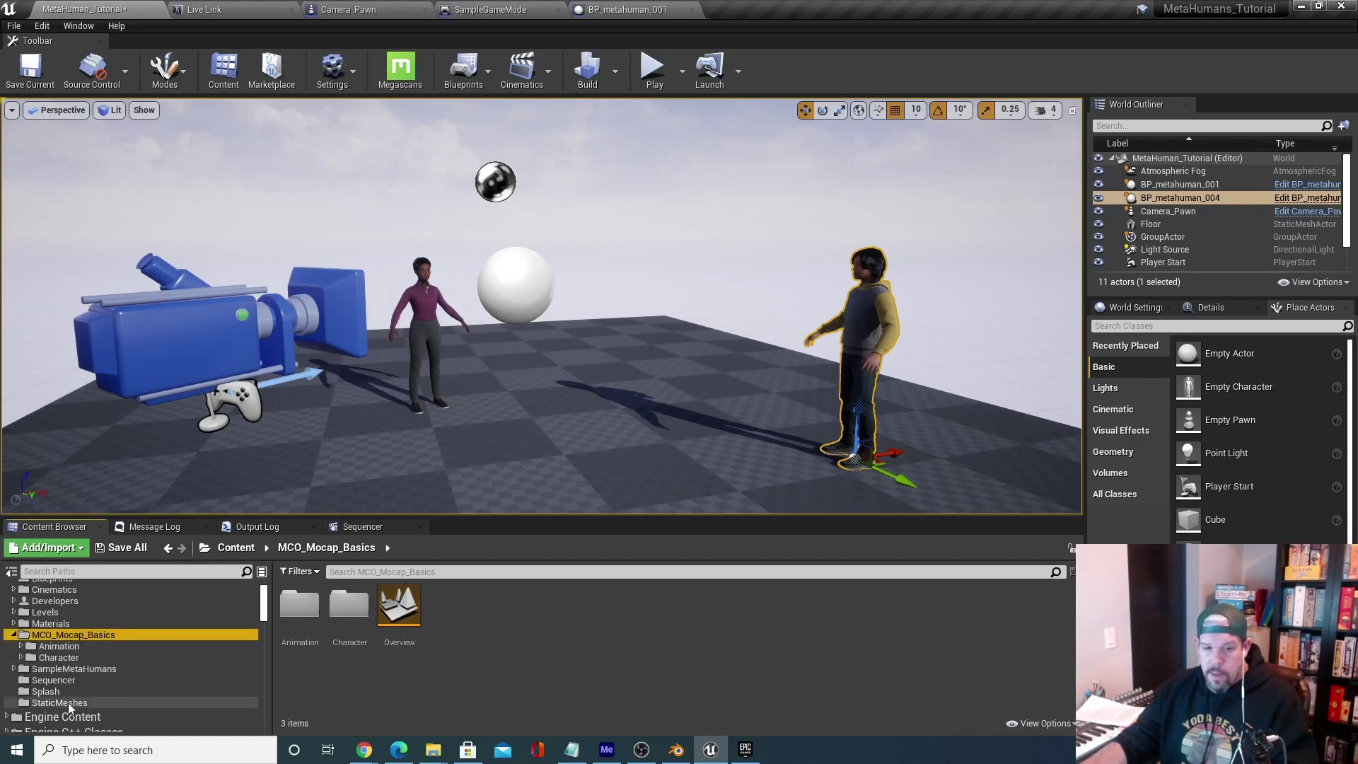
double_click(71, 656)
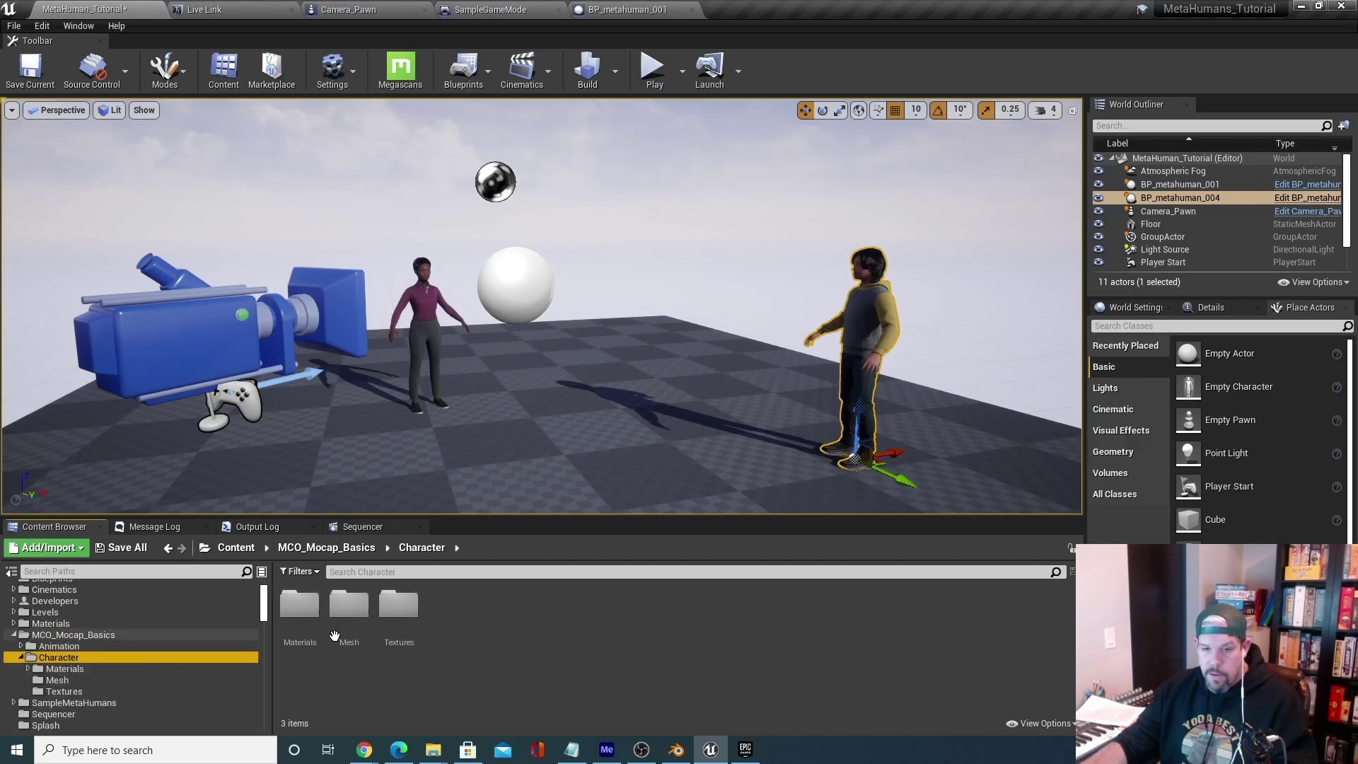
double_click(368, 607)
left_click(455, 595)
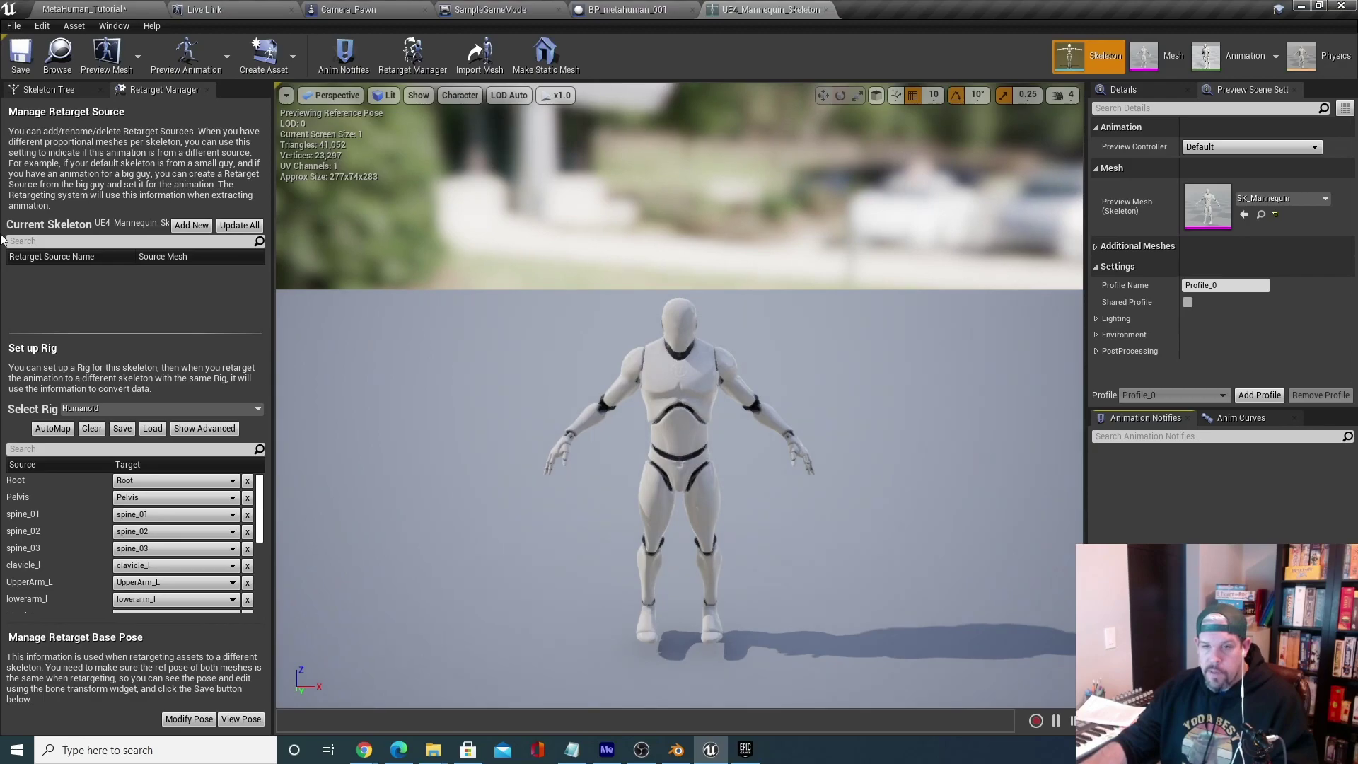
Assign the Humanoid rig to the mannequin skeleton and add SK_Mannequin as its retarget source.
left_click(82, 409)
left_click(110, 435)
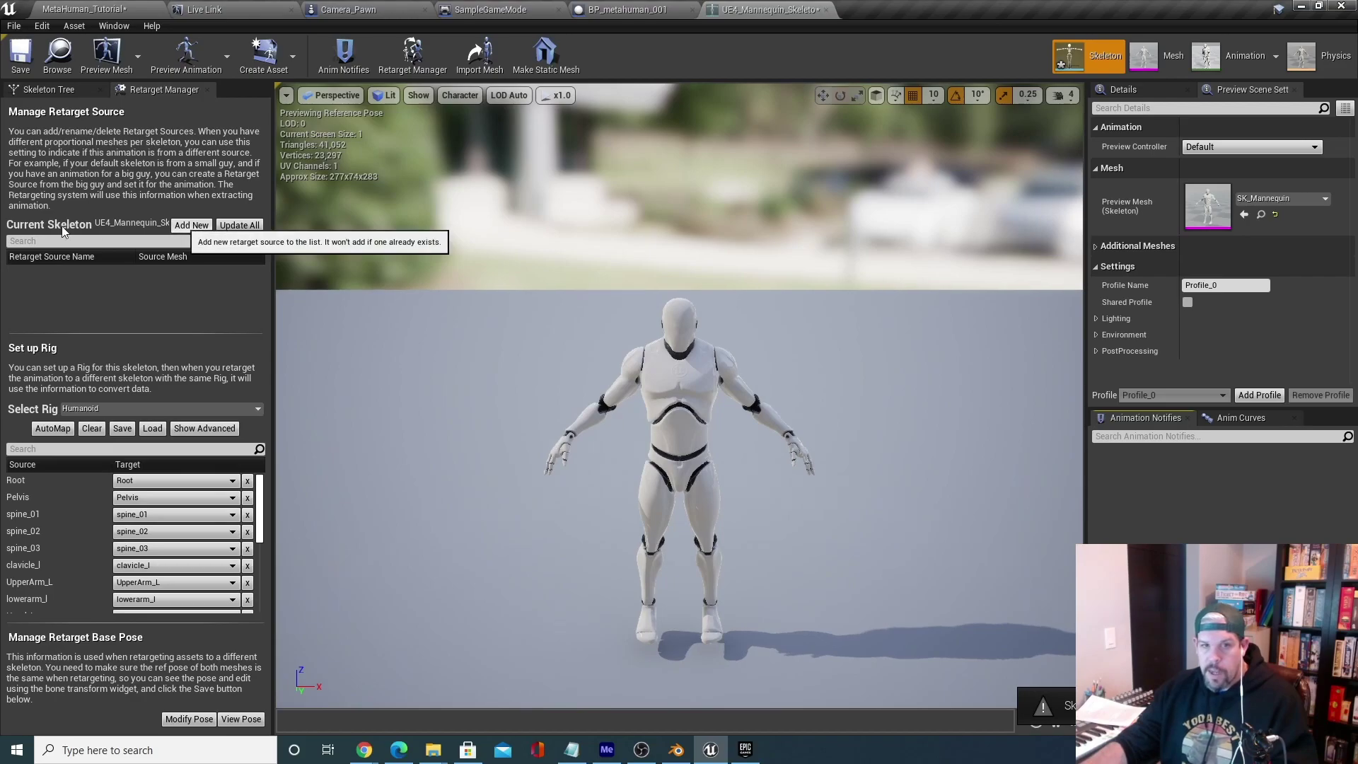
left_click(190, 226)
left_click(214, 244)
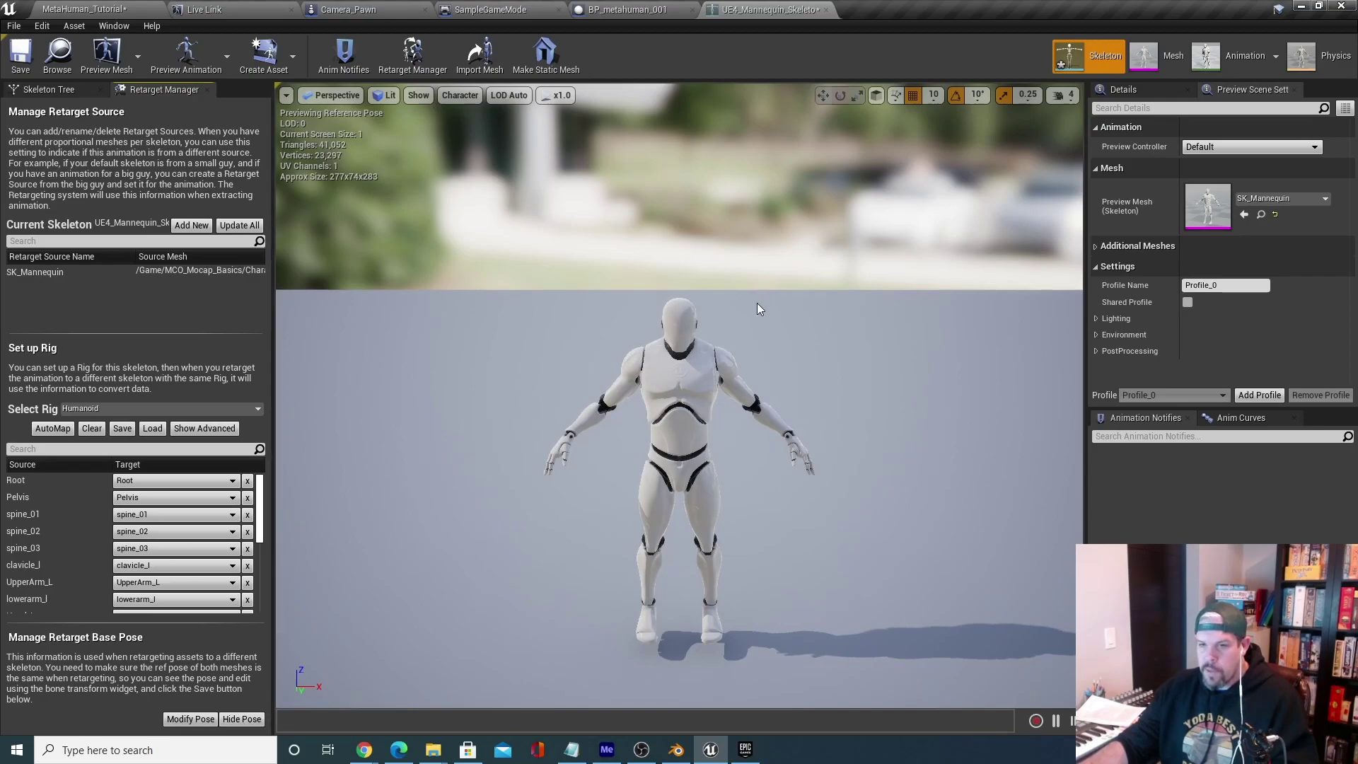
Look through the available preview animations for the mannequin skeleton and choose SK_Mannequin as the preview mesh.
left_click(222, 61)
scroll(330, 231, "down", 2)
scroll(332, 228, "down", 10)
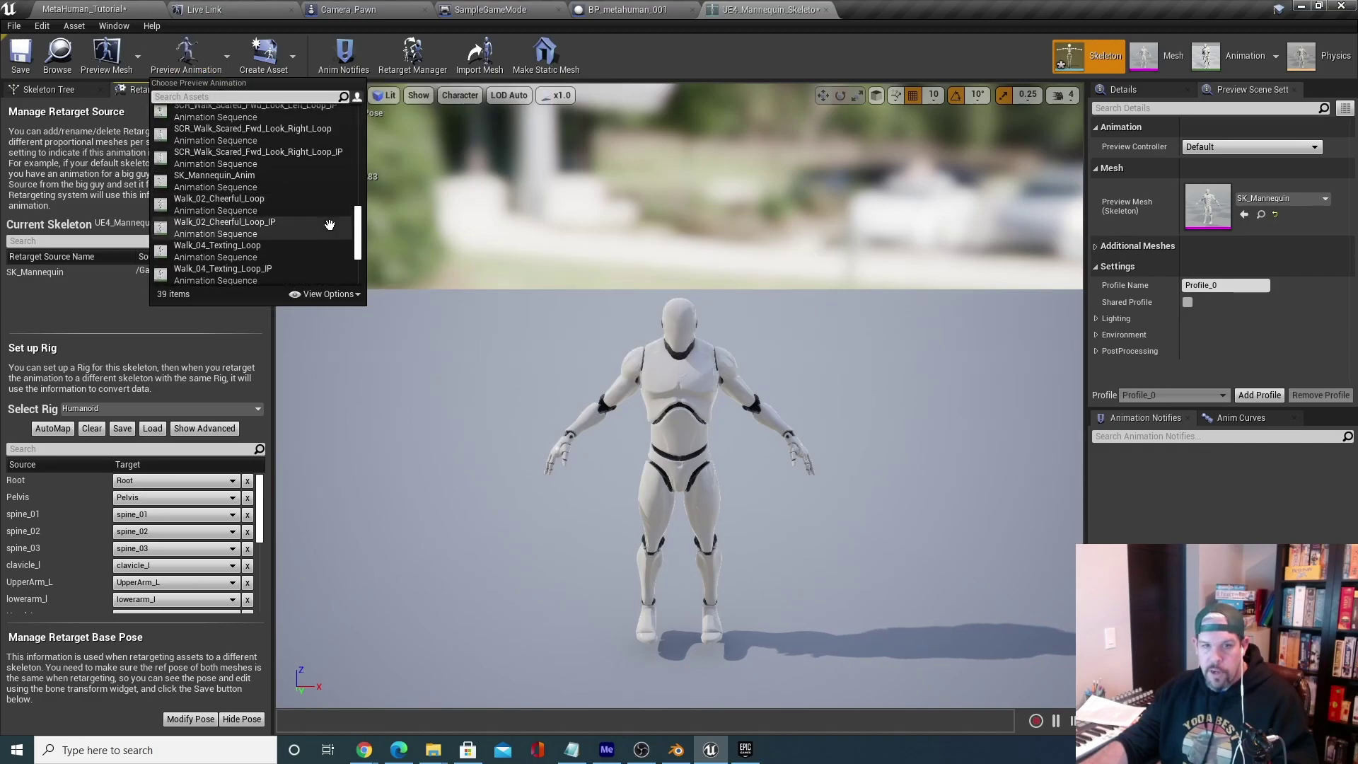
left_click(106, 58)
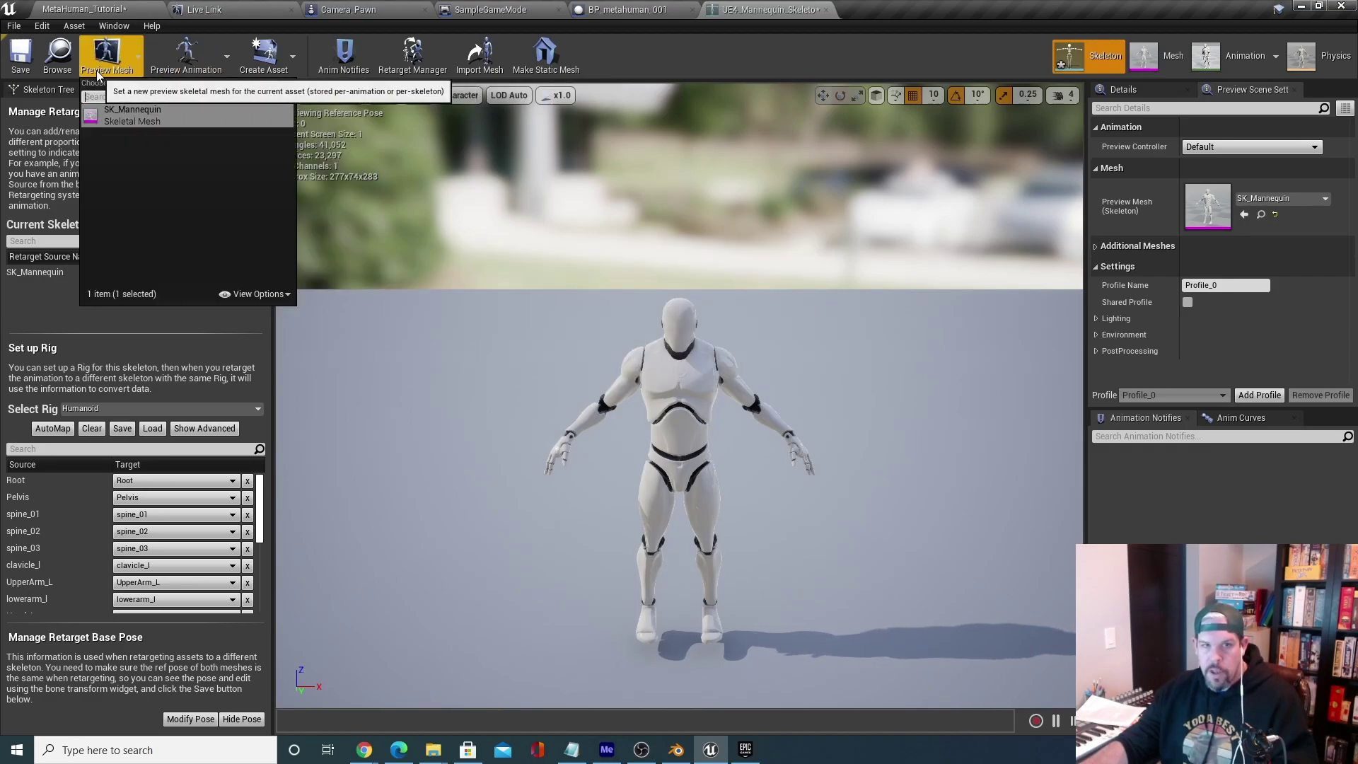
left_click(136, 118)
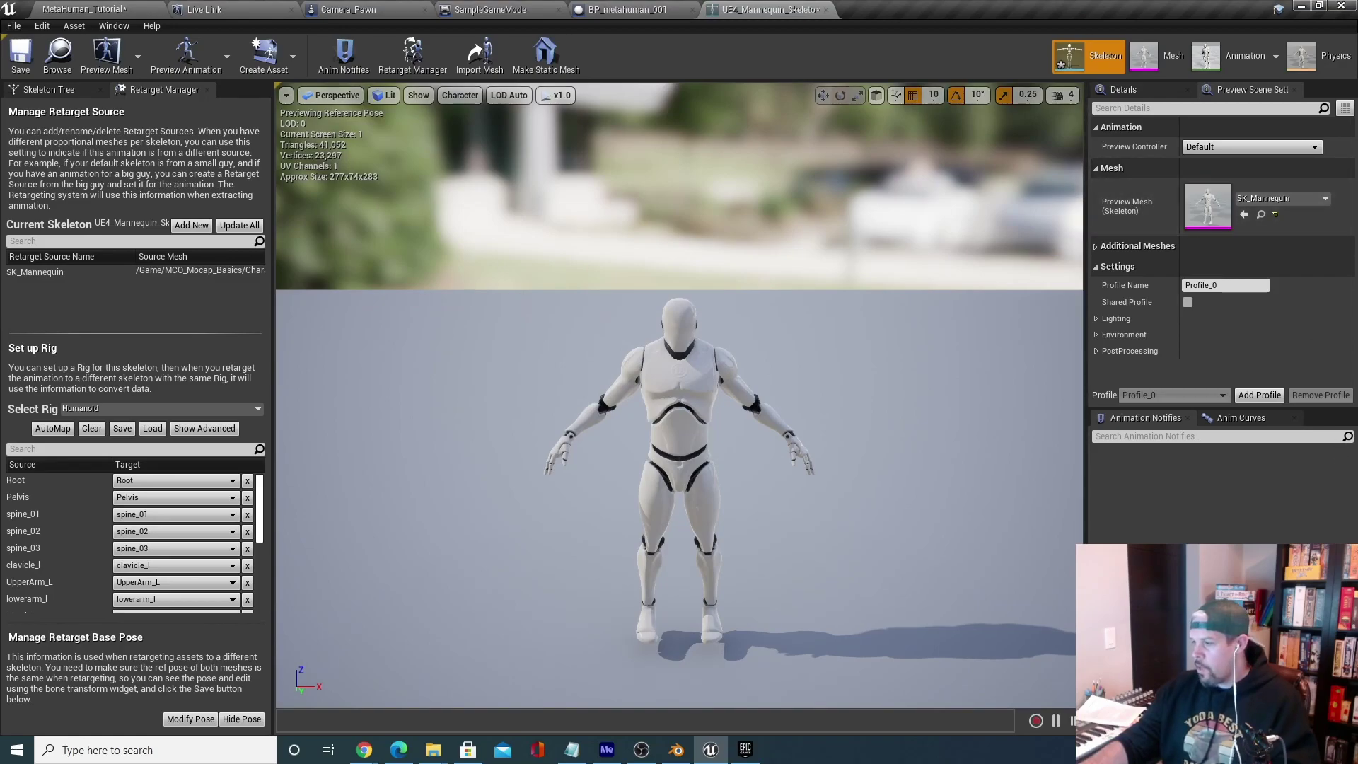
Save and close the UE4_Mannequin_Skeleton asset and return to the MetaHuman_Tutorial level.
key("alt+Tab")
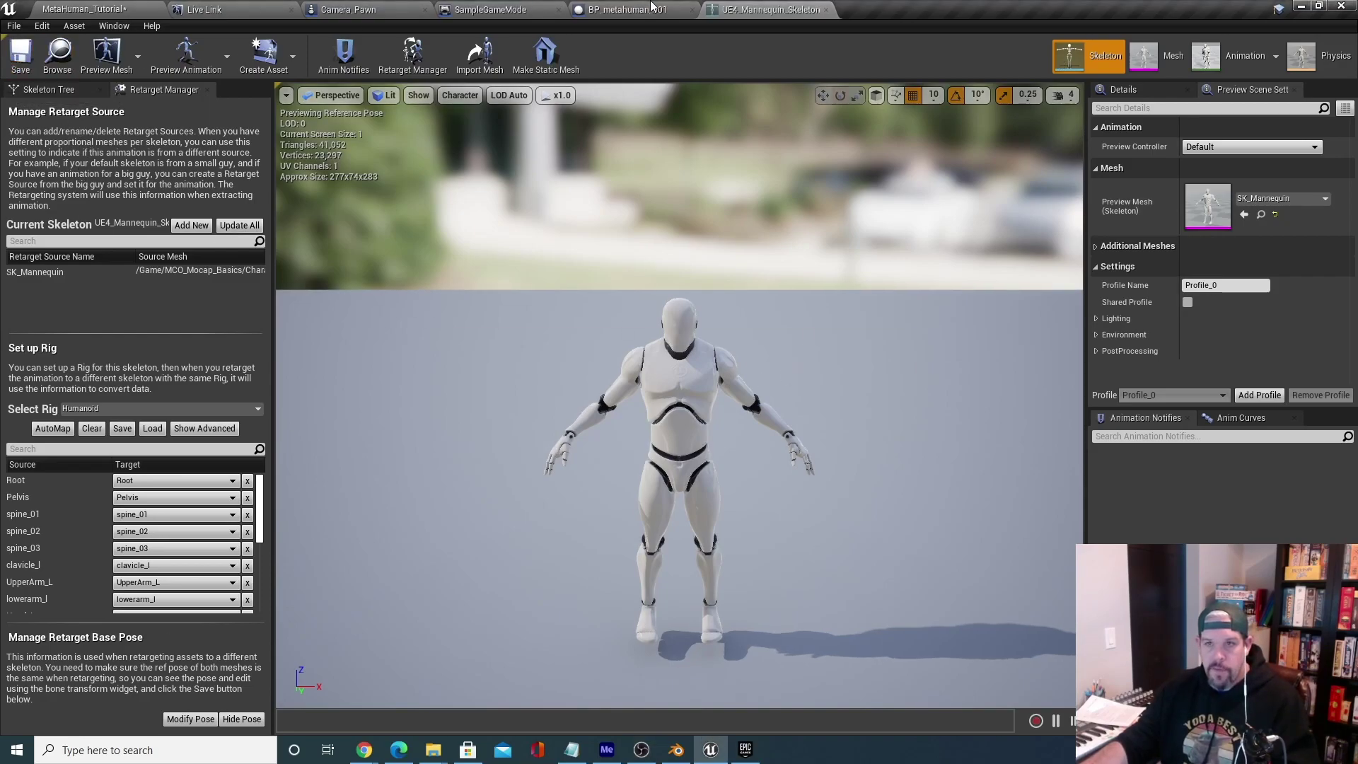
left_click(793, 8)
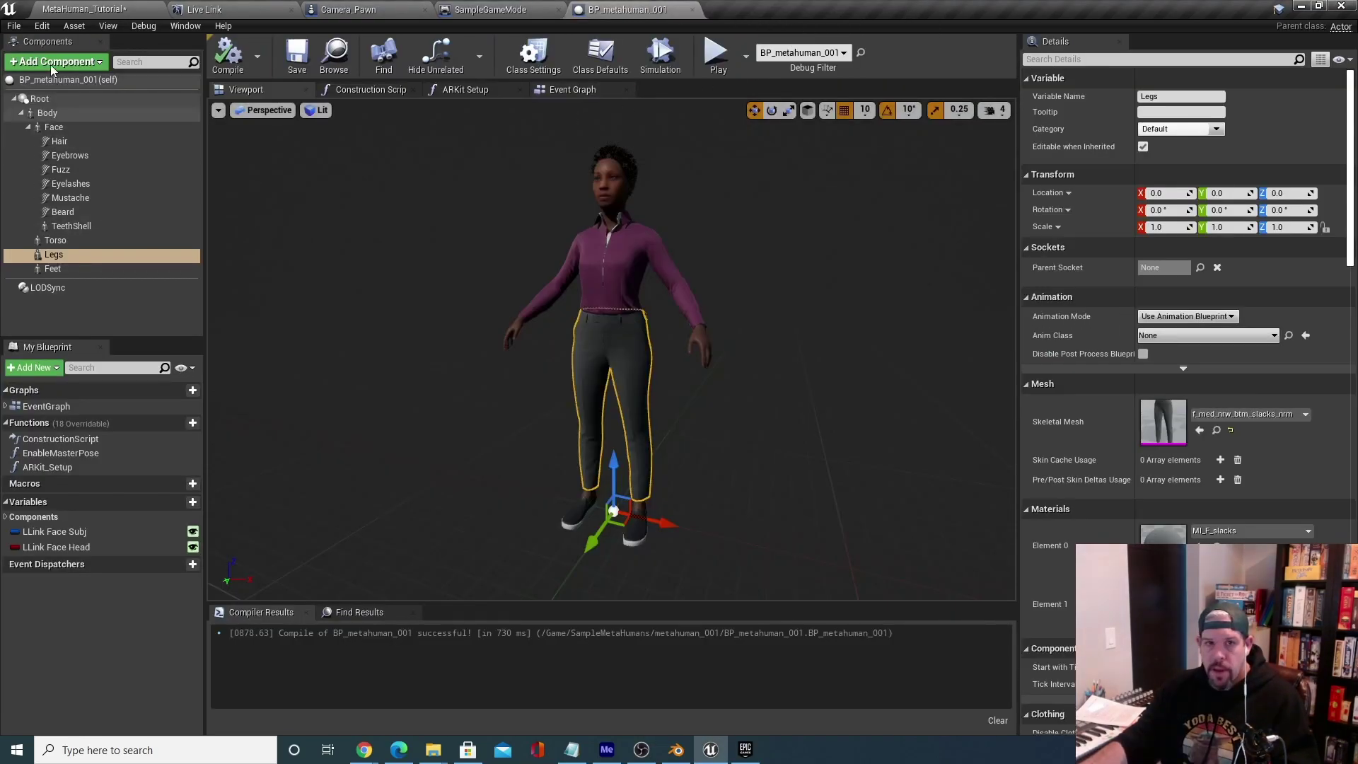
left_click(80, 7)
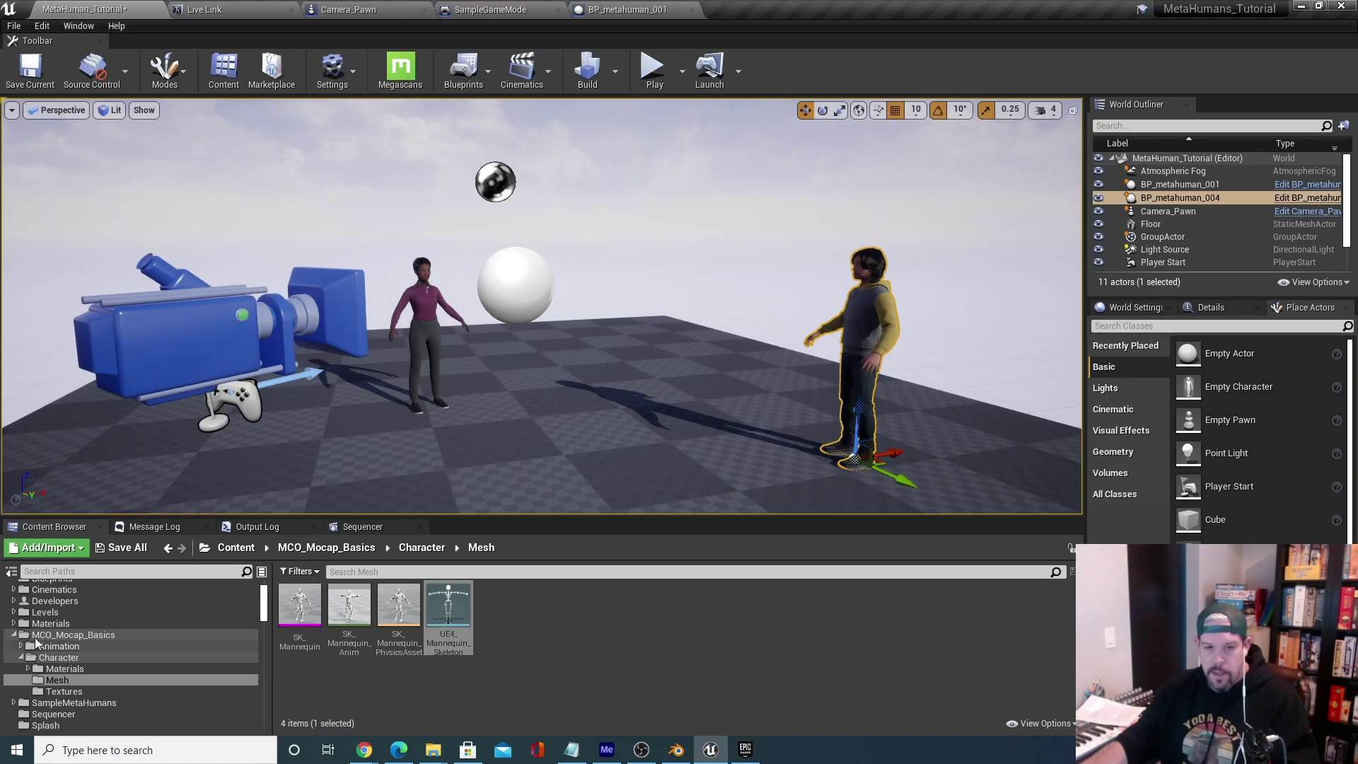
Collapse the MCO_Mocap_Basics folder and expand the SampleMetaHumans folder in the project content.
double_click(170, 635)
scroll(109, 630, "up", 2)
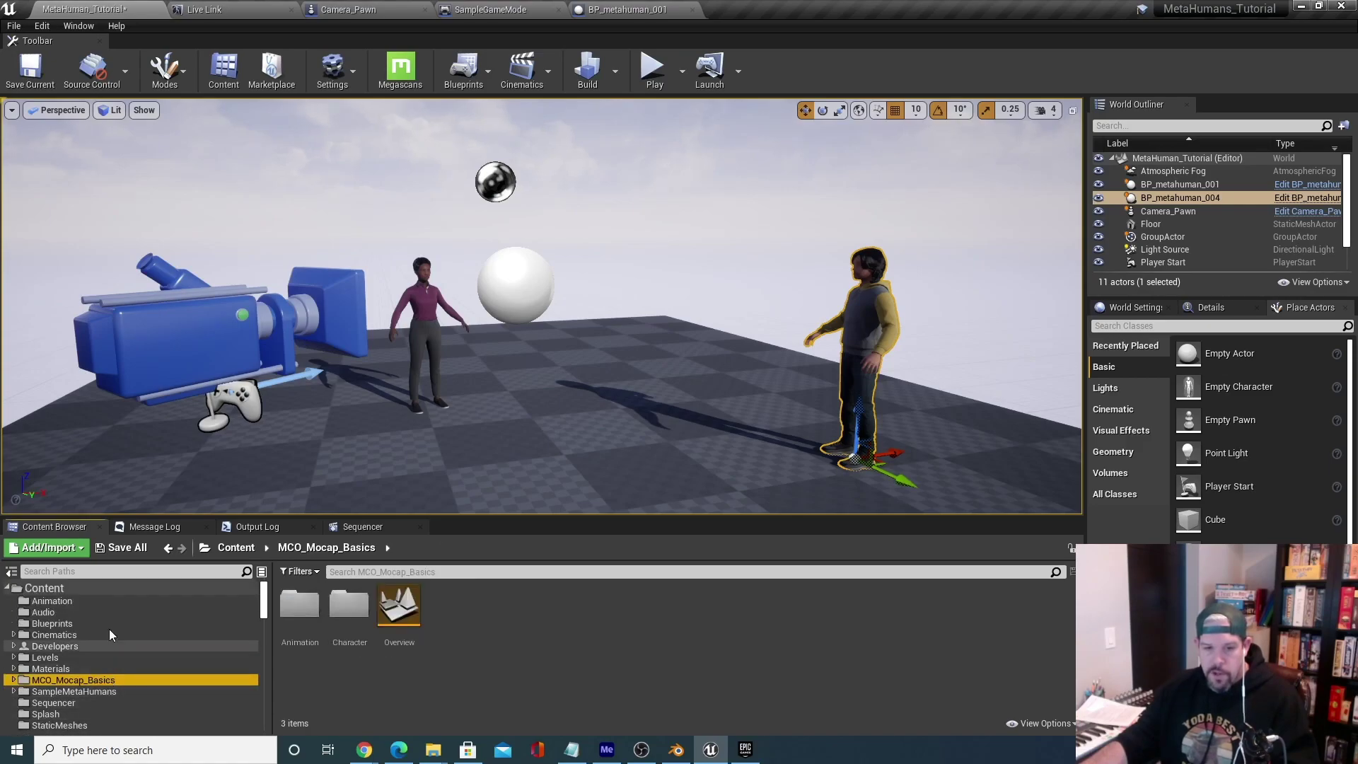
scroll(123, 638, "down", 1)
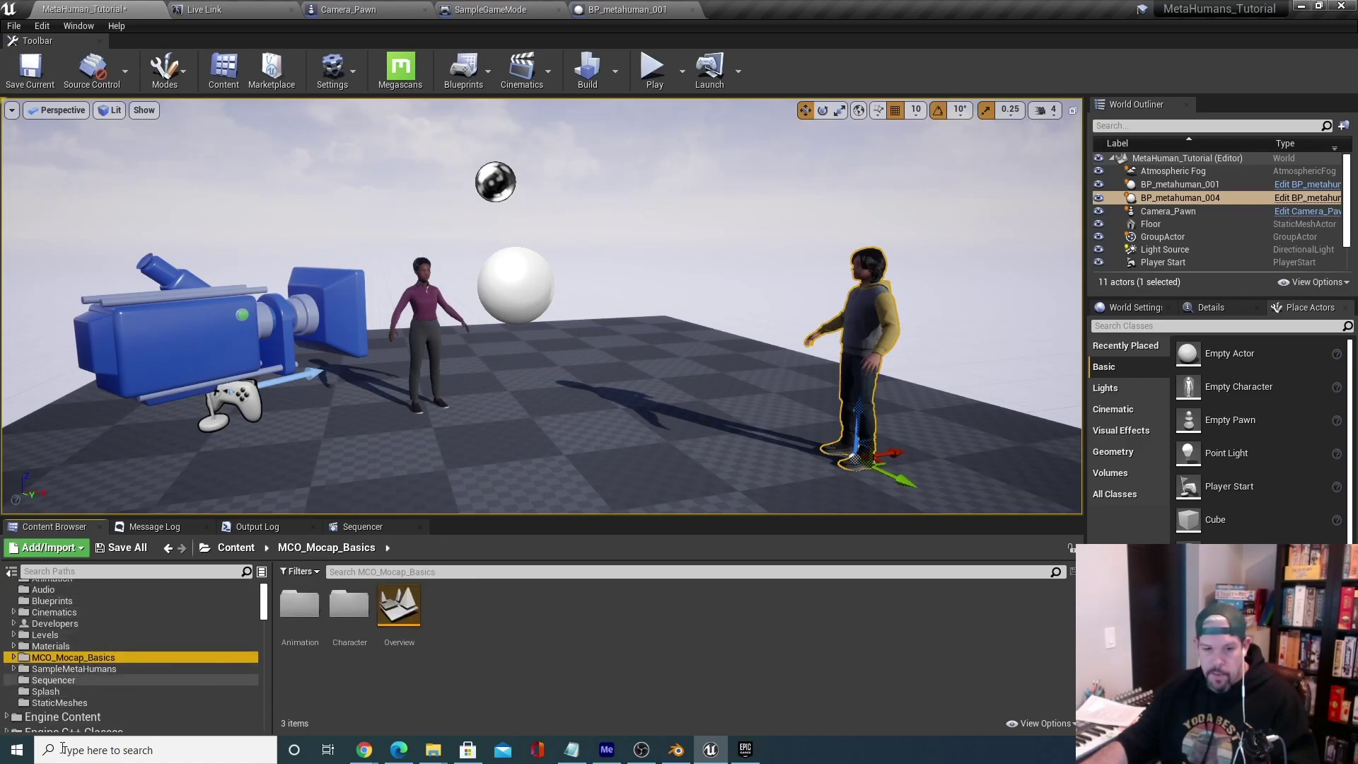
left_click(88, 669)
double_click(89, 669)
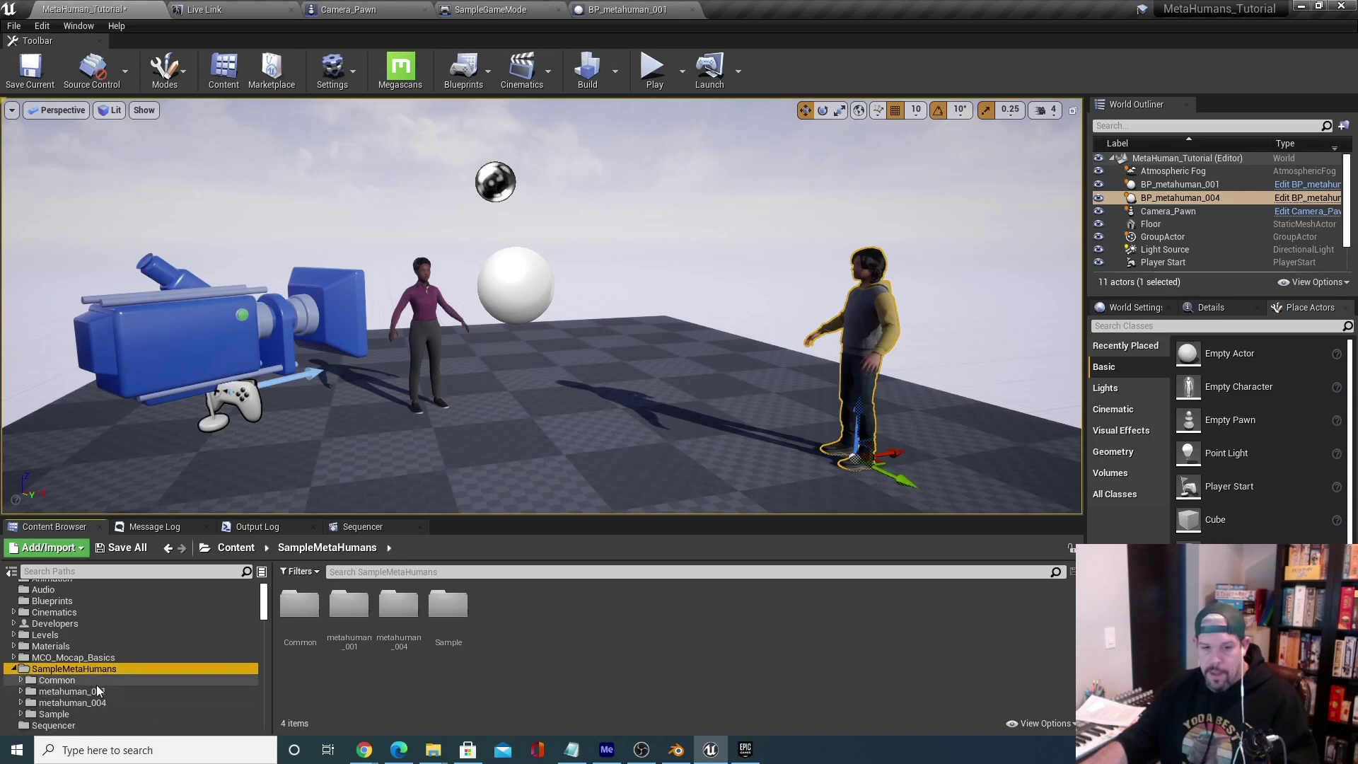
Open metahuman_base_skel from Common/Female/Medium/NormalWeight/Body and assign the Humanoid rig to it.
left_click(71, 681)
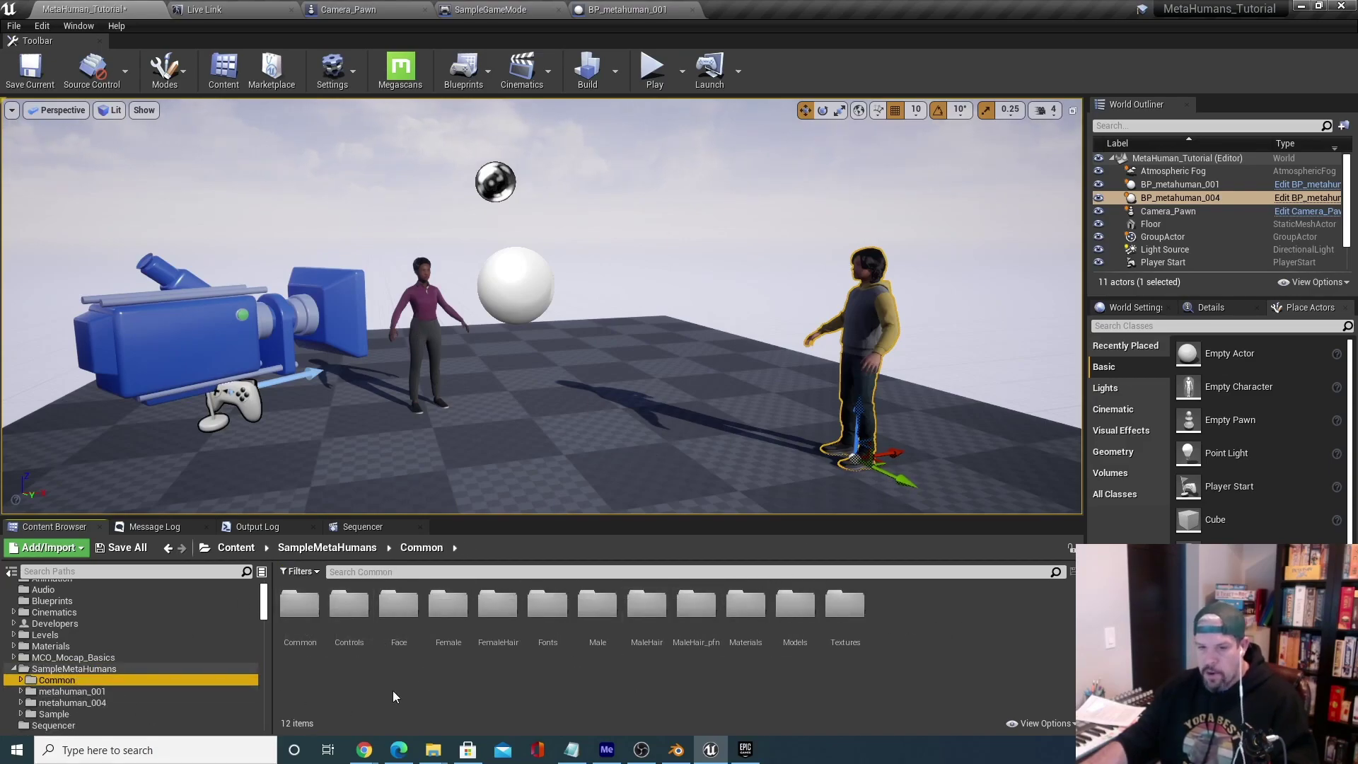
double_click(456, 619)
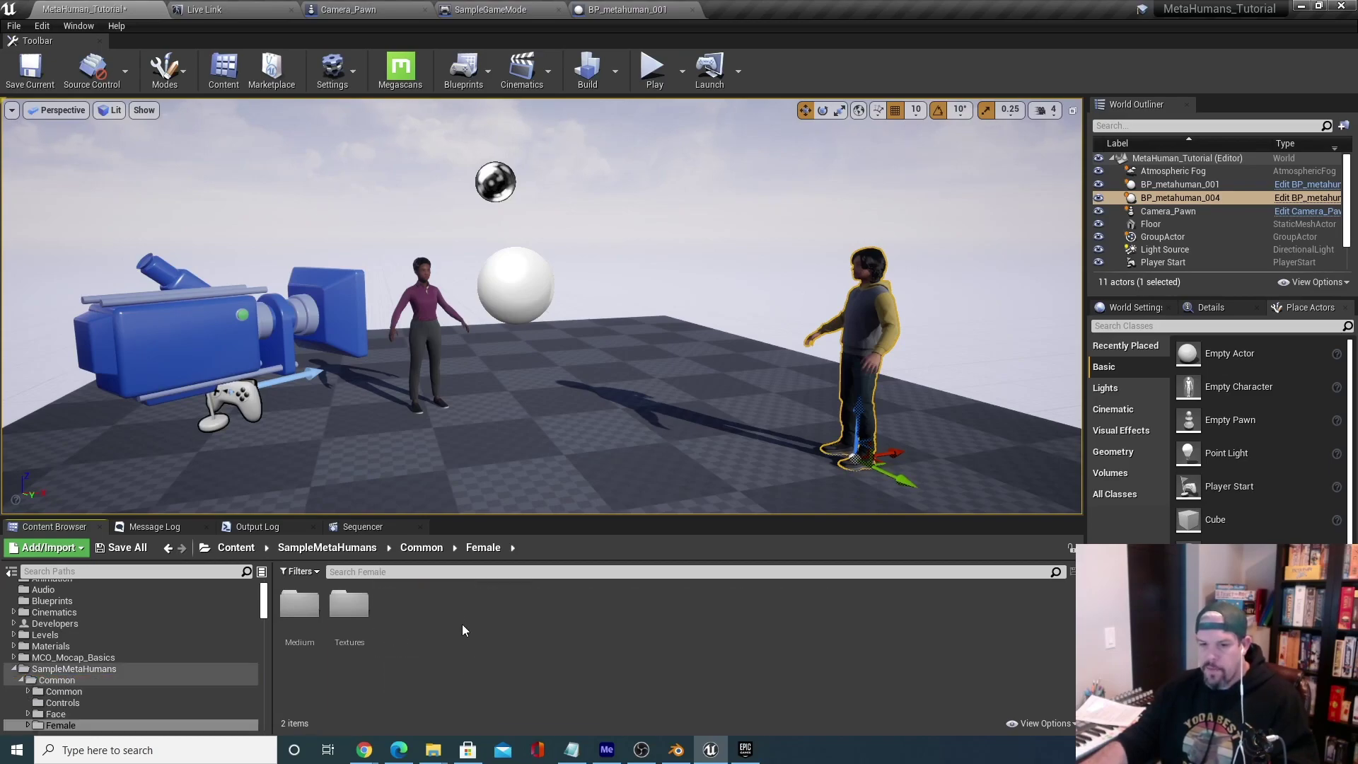
double_click(320, 621)
double_click(306, 602)
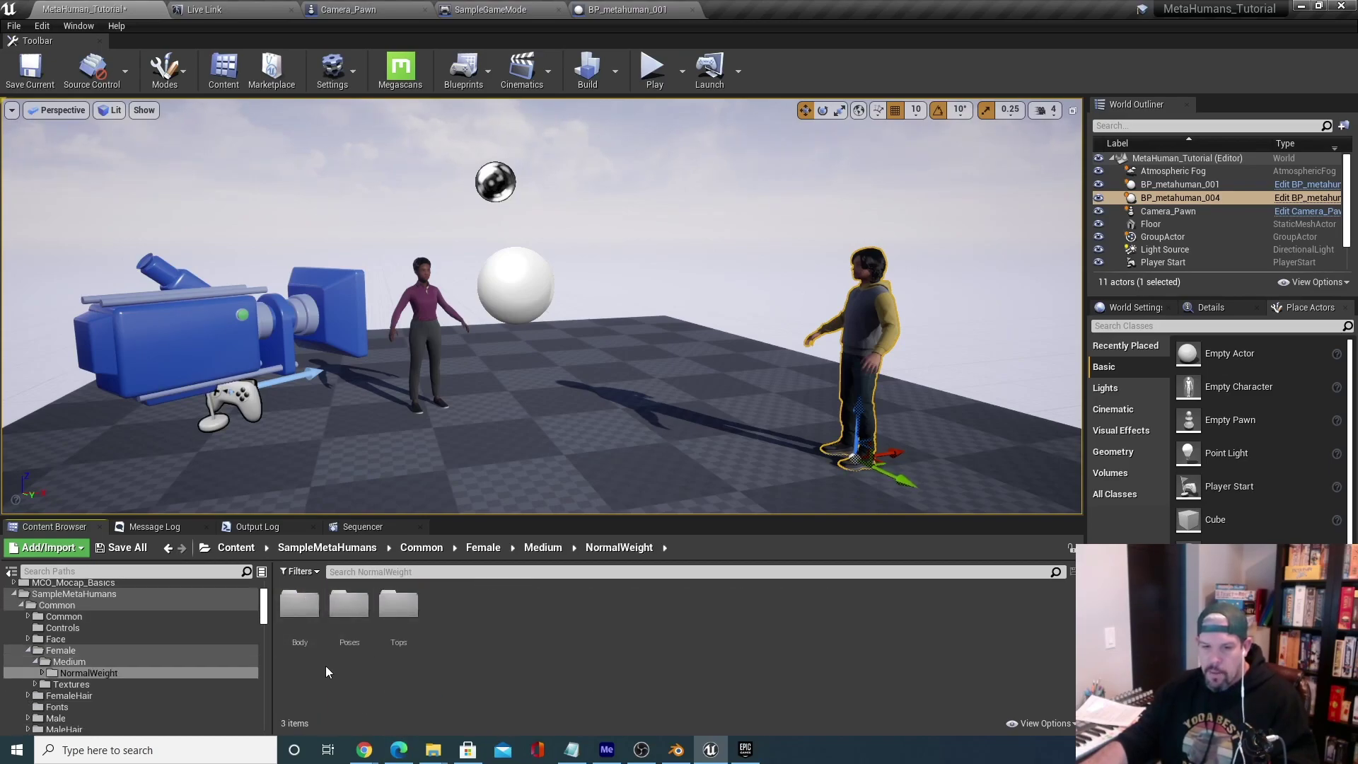
double_click(299, 604)
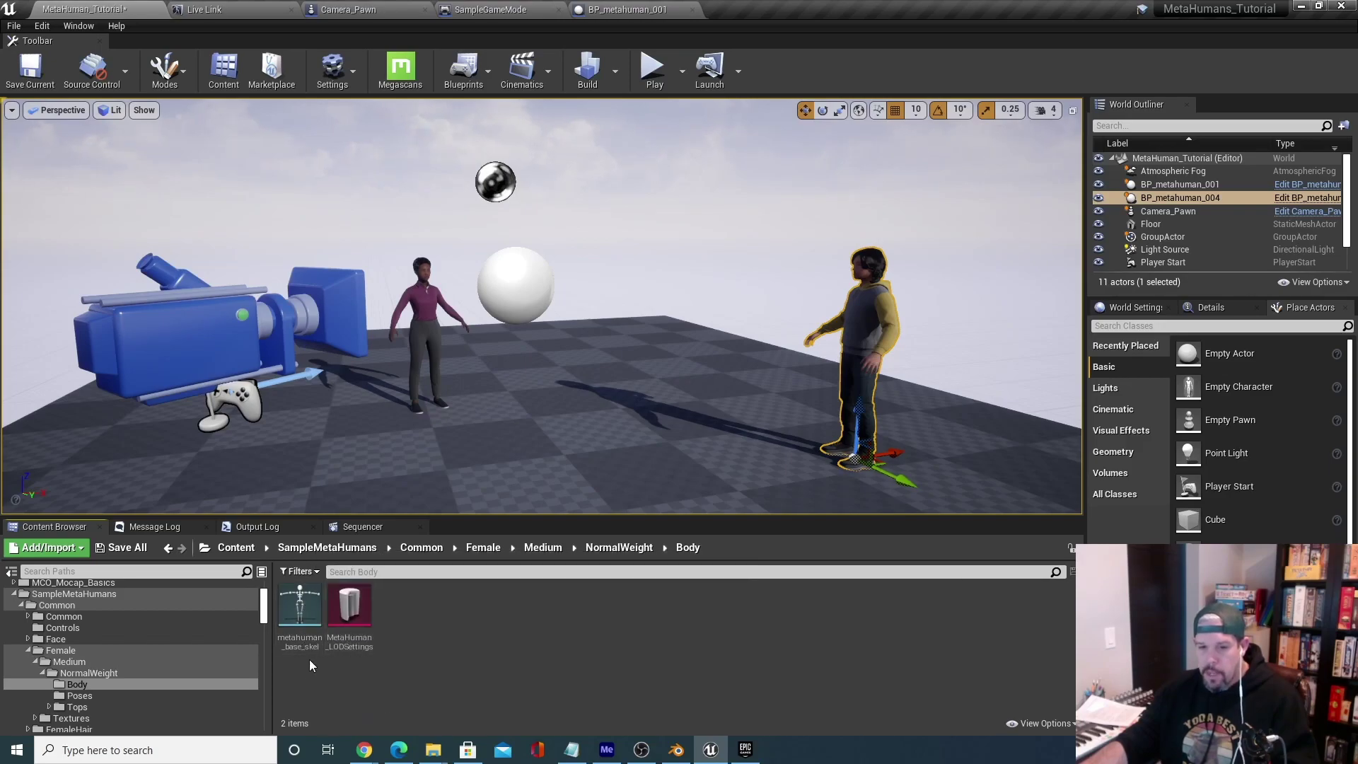
double_click(316, 600)
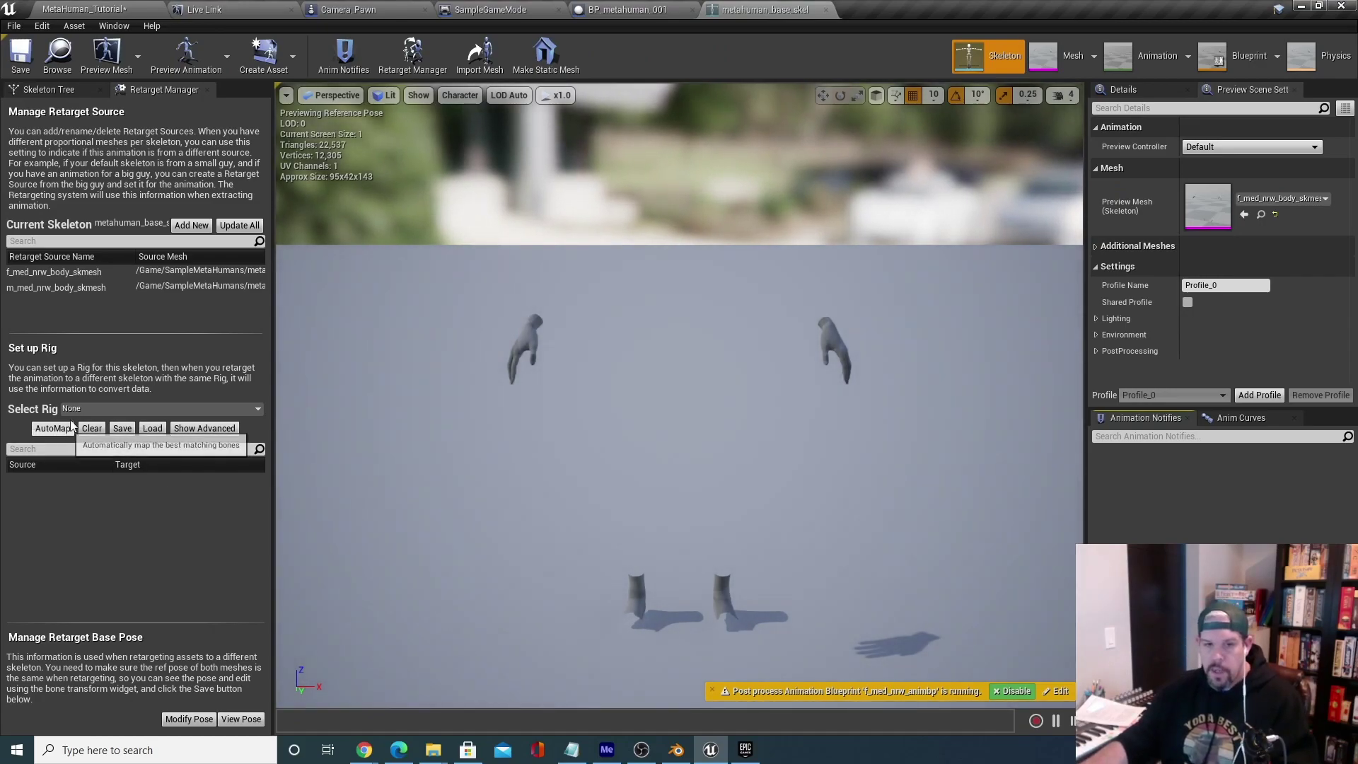
left_click(99, 409)
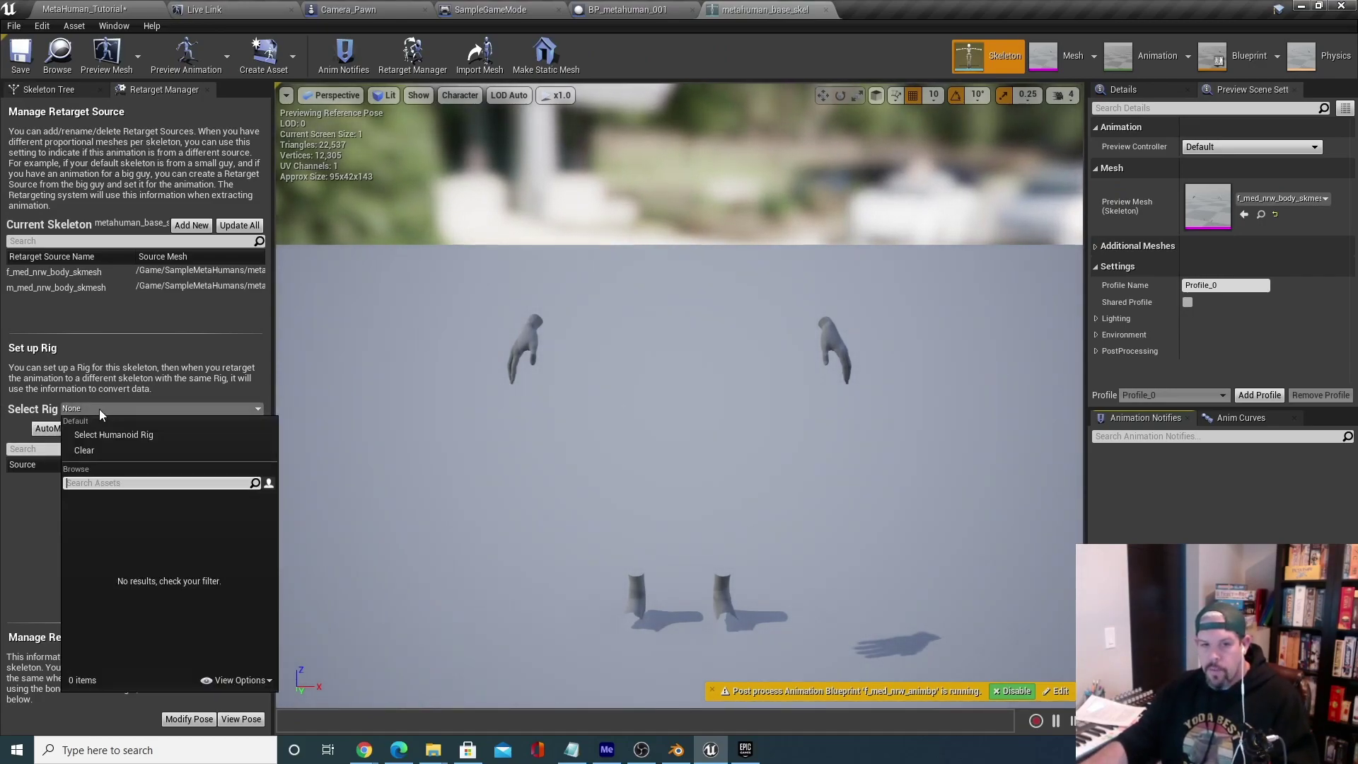
left_click(141, 435)
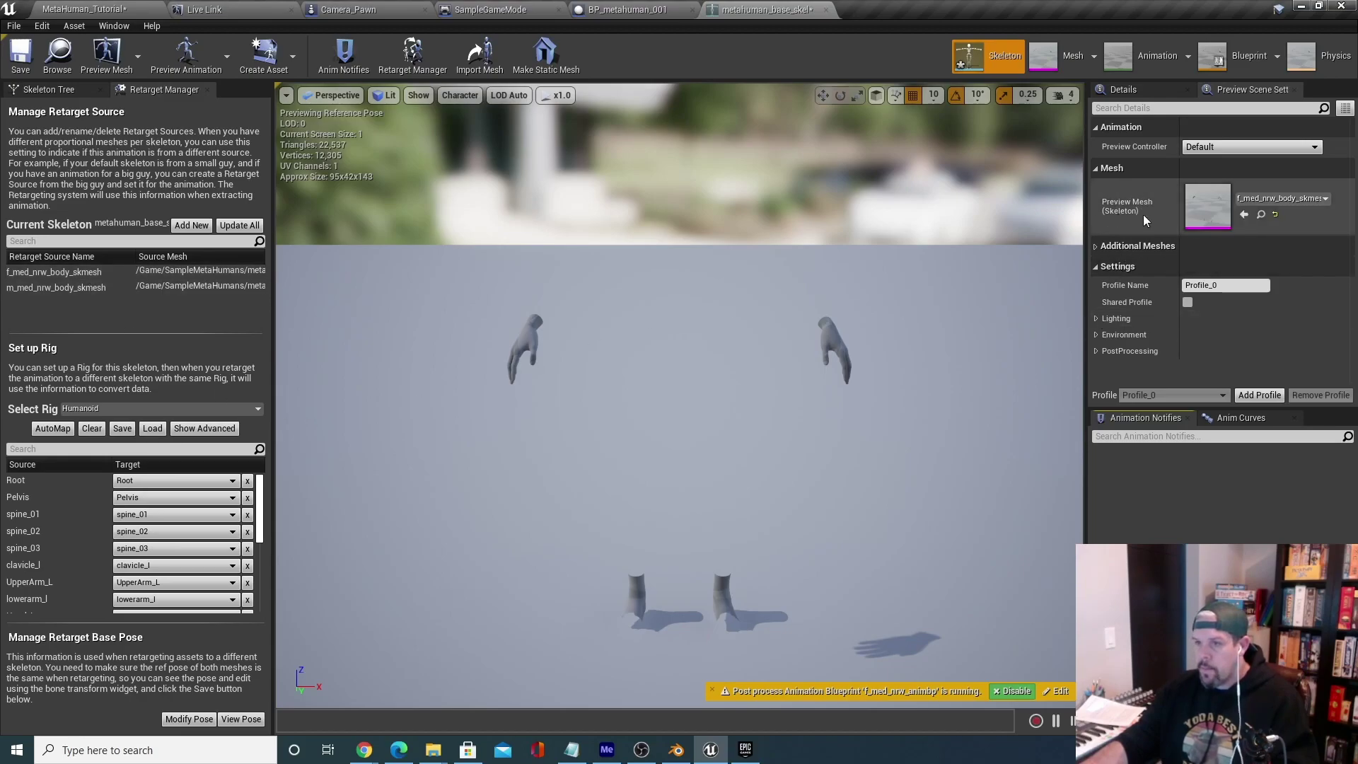
Preview the female slacks, female flats and male body meshes on the MetaHuman skeleton, finishing with f_med_nrw_body_skmesh.
left_click(99, 62)
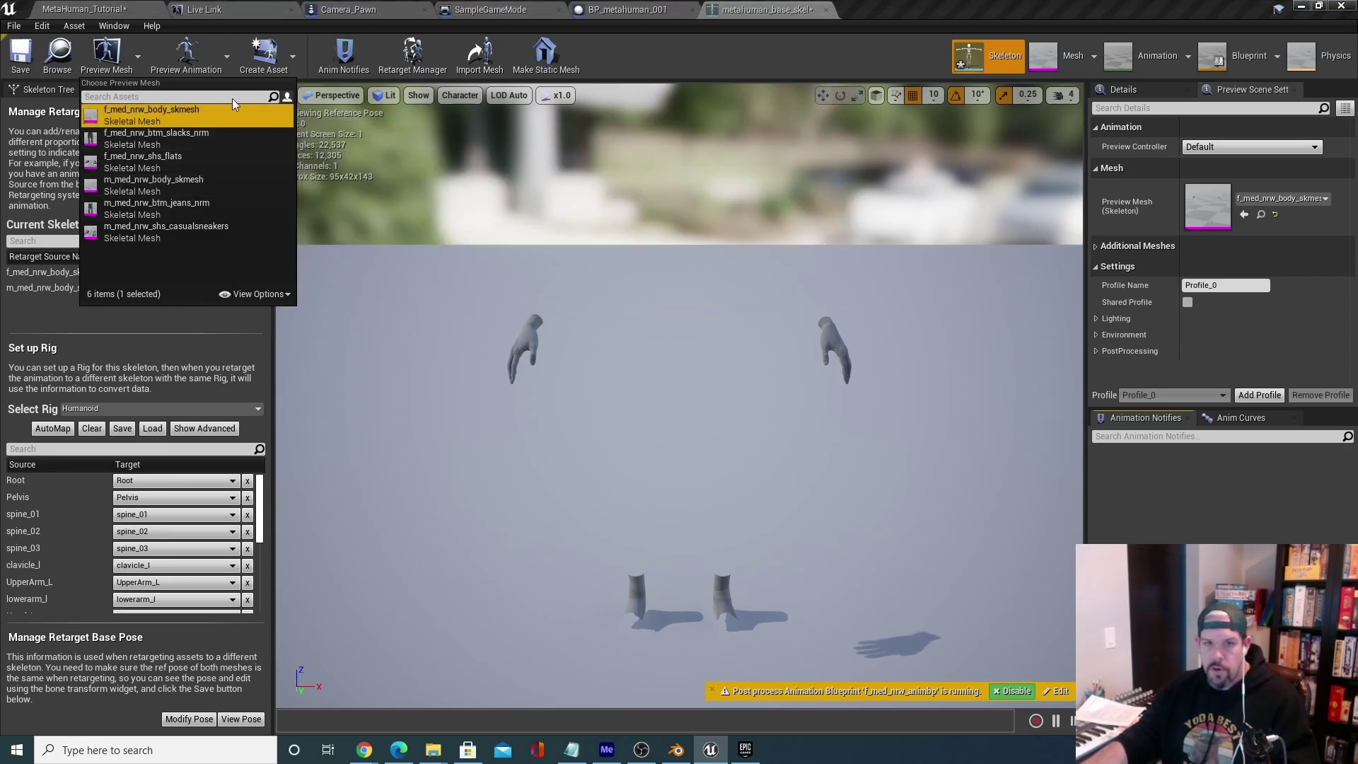
left_click(325, 273)
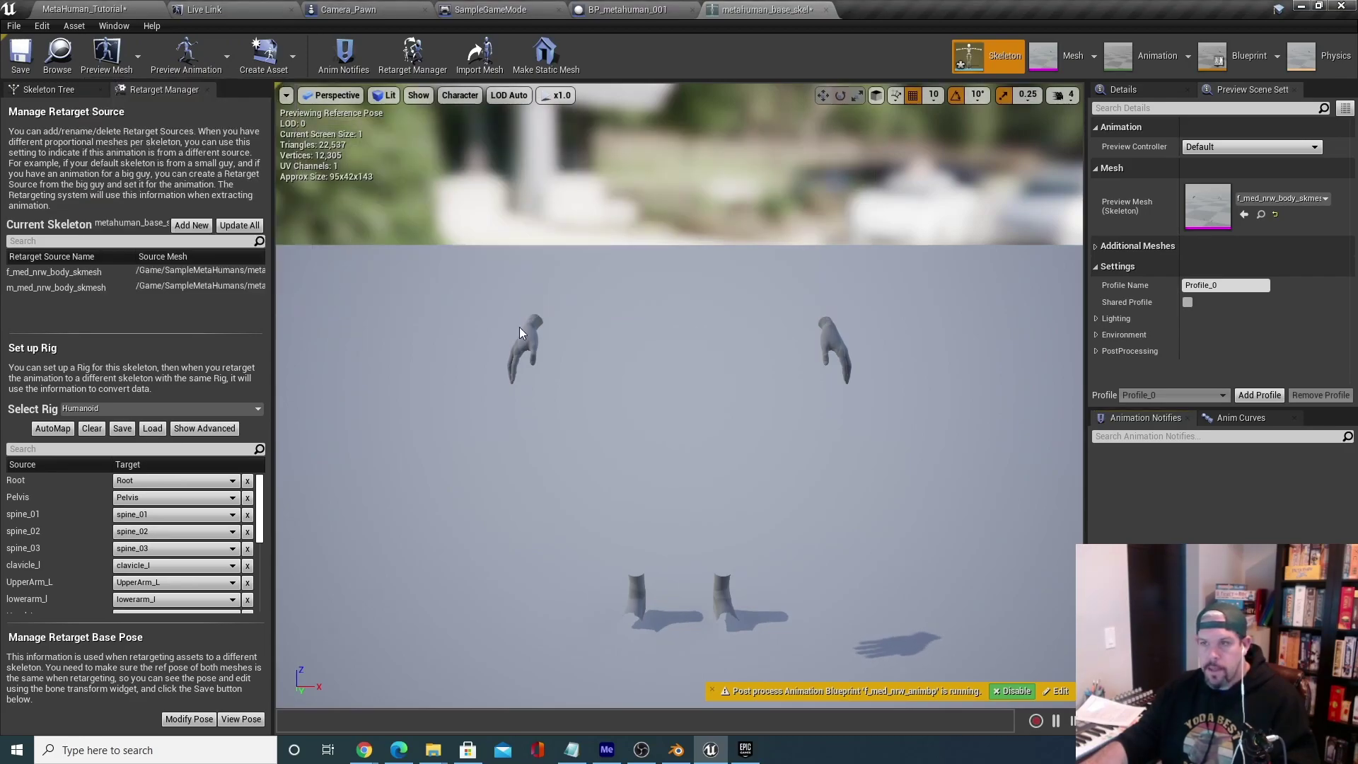
left_click(1318, 198)
left_click(1221, 344)
left_click(1263, 197)
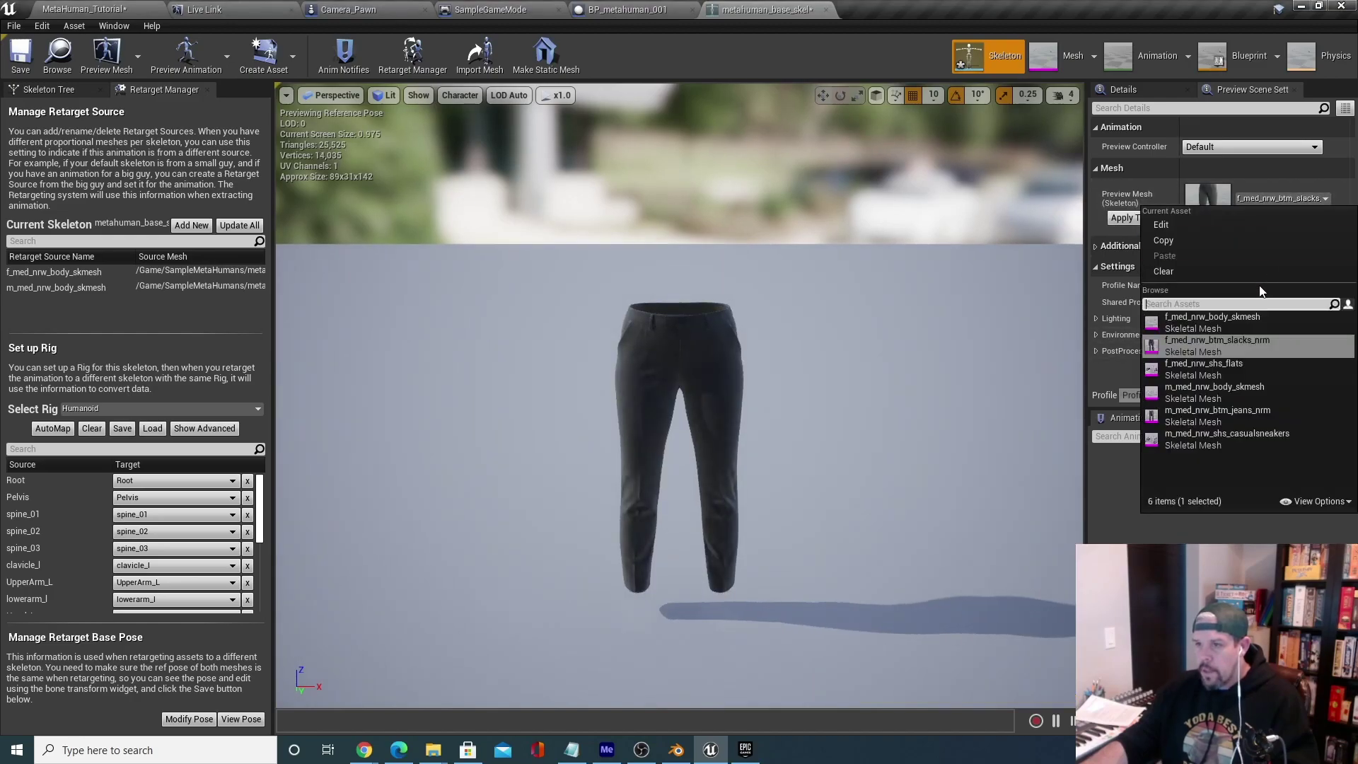
left_click(1223, 371)
left_click(1276, 199)
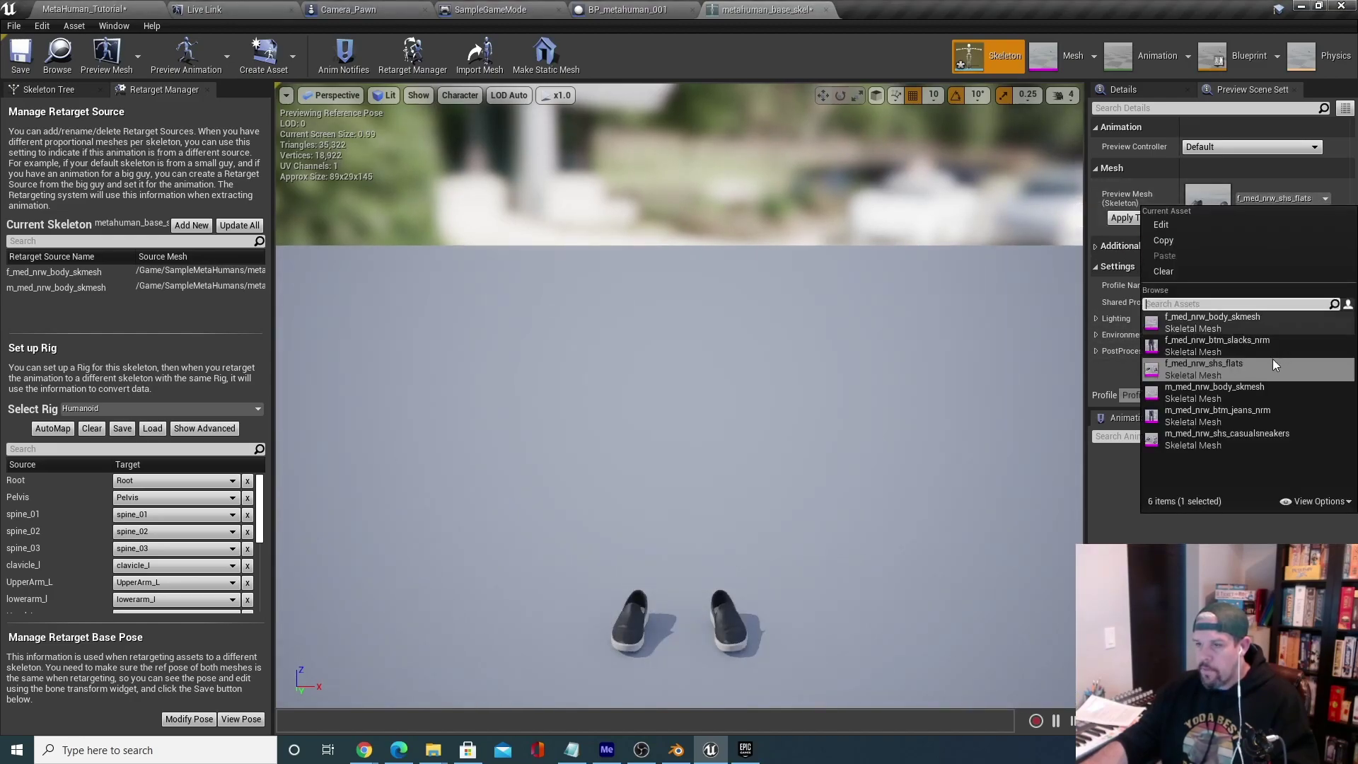
left_click(1233, 396)
left_click(1266, 198)
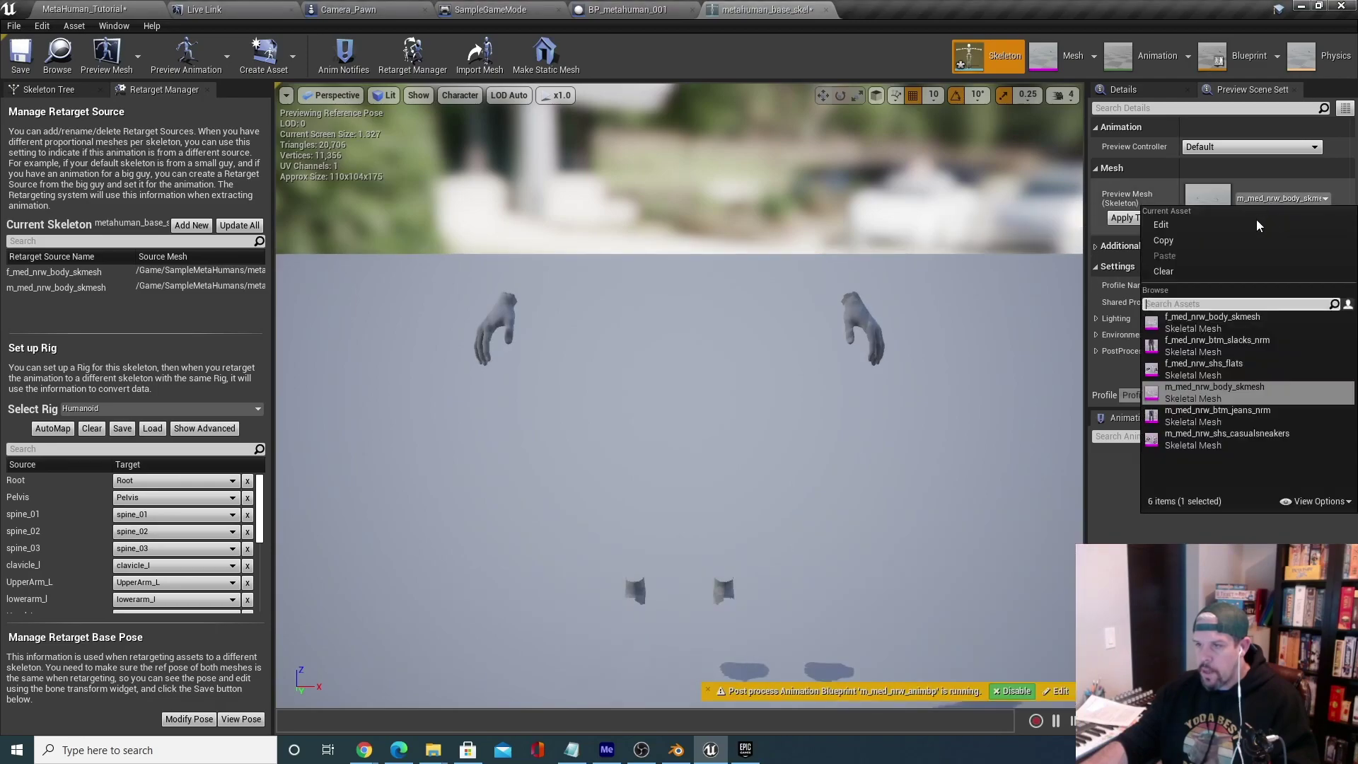
left_click(1231, 322)
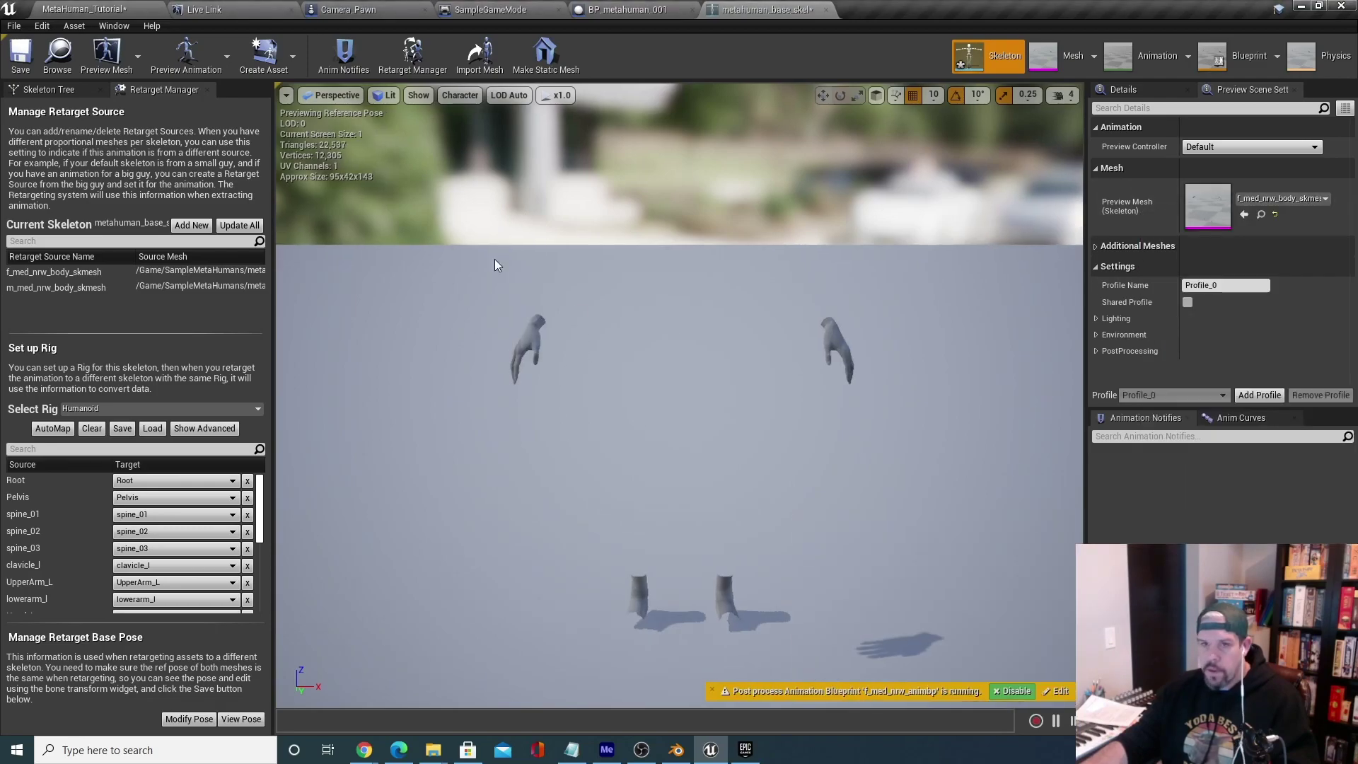
Save metahuman_base_skel and show the contents of the MCO_Mocap_Basics folder in the level editor.
left_click(20, 53)
left_click(123, 7)
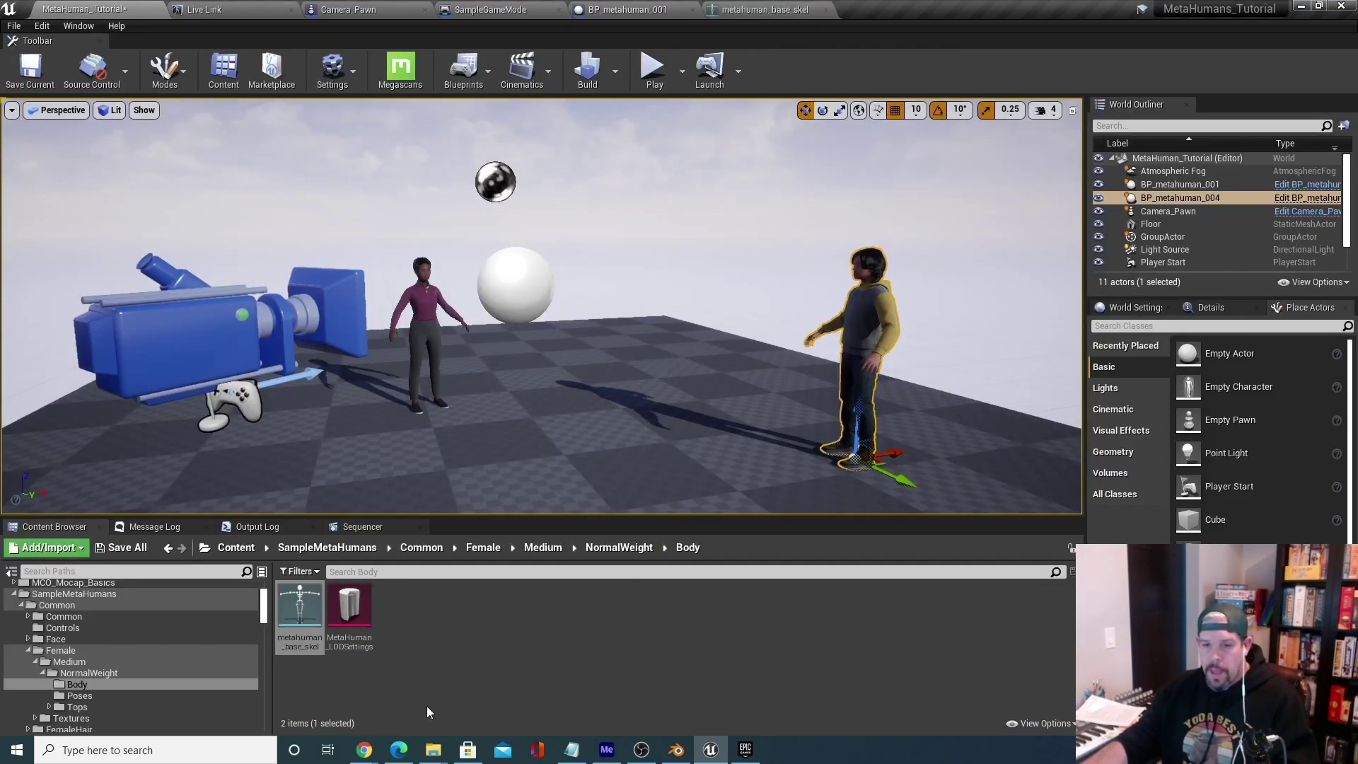
scroll(37, 665, "up", 2)
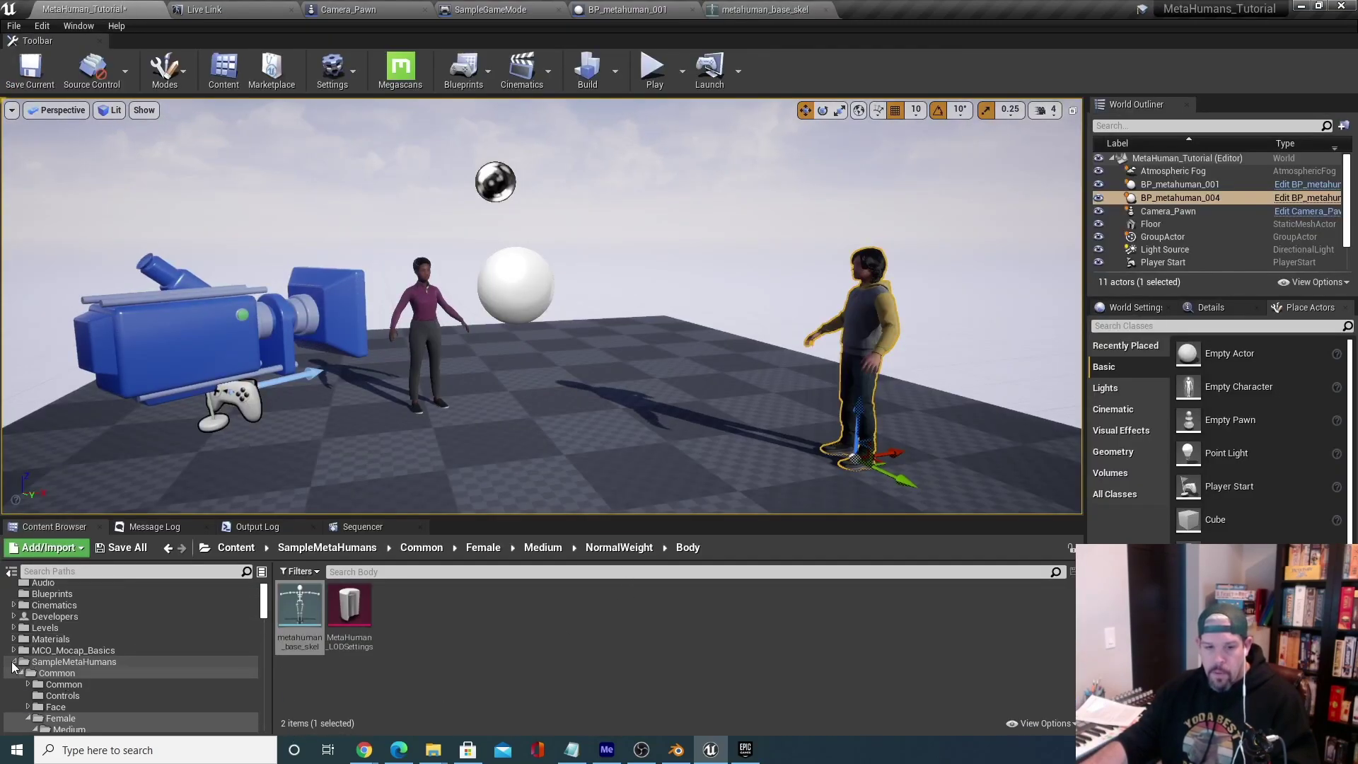
left_click(12, 666)
left_click(44, 651)
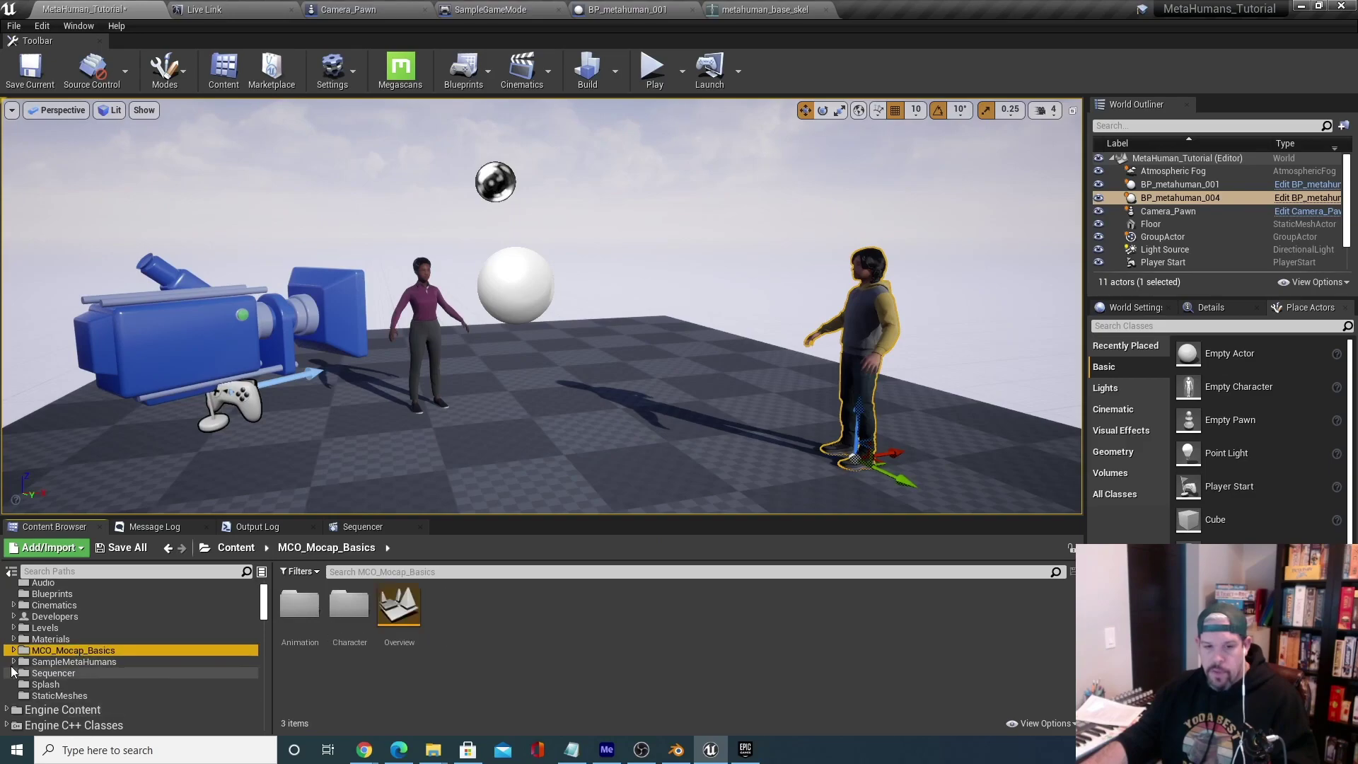
Open the Convo_01_Low_Key_Loop animation from the Animation/Conversations/Root_Motion folder of MCO_Mocap_Basics.
double_click(82, 651)
left_click(76, 662)
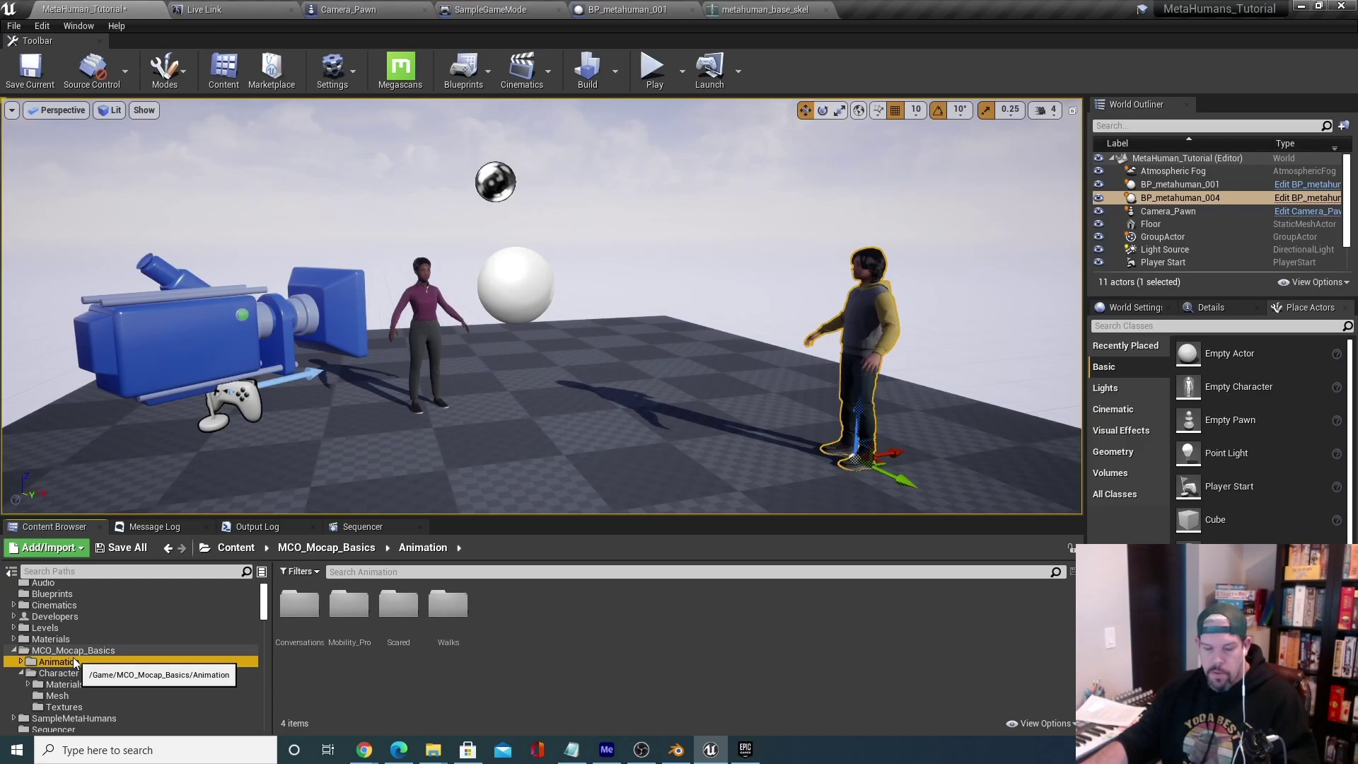
double_click(76, 662)
scroll(188, 671, "down", 1)
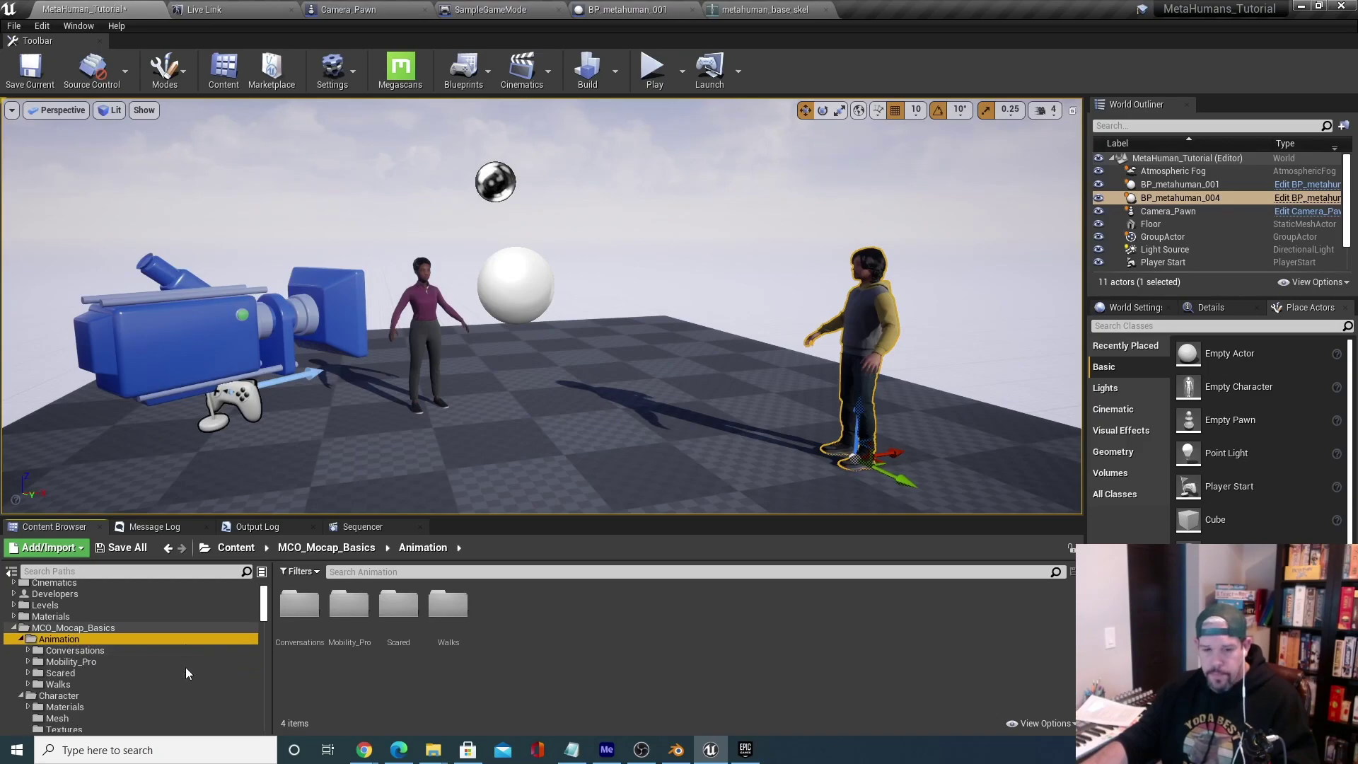
left_click(72, 651)
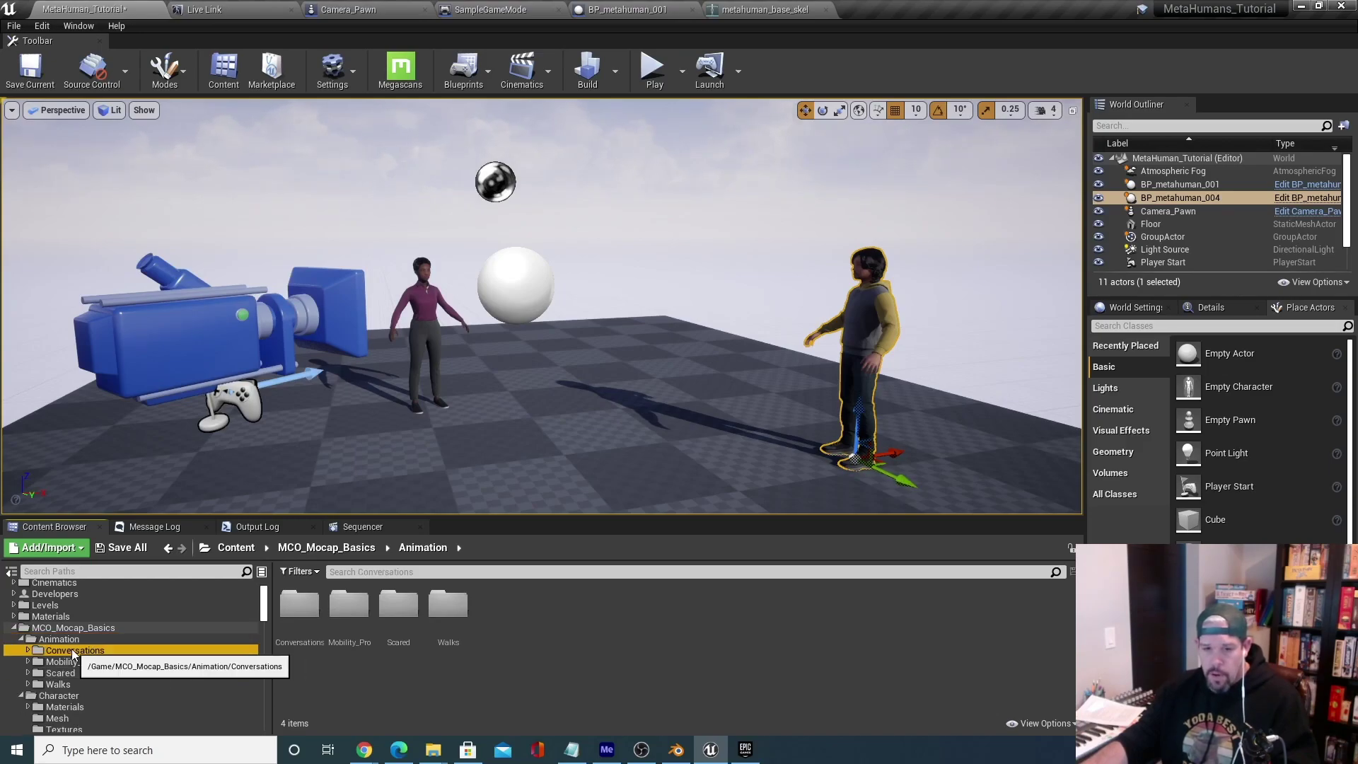
double_click(72, 651)
double_click(299, 603)
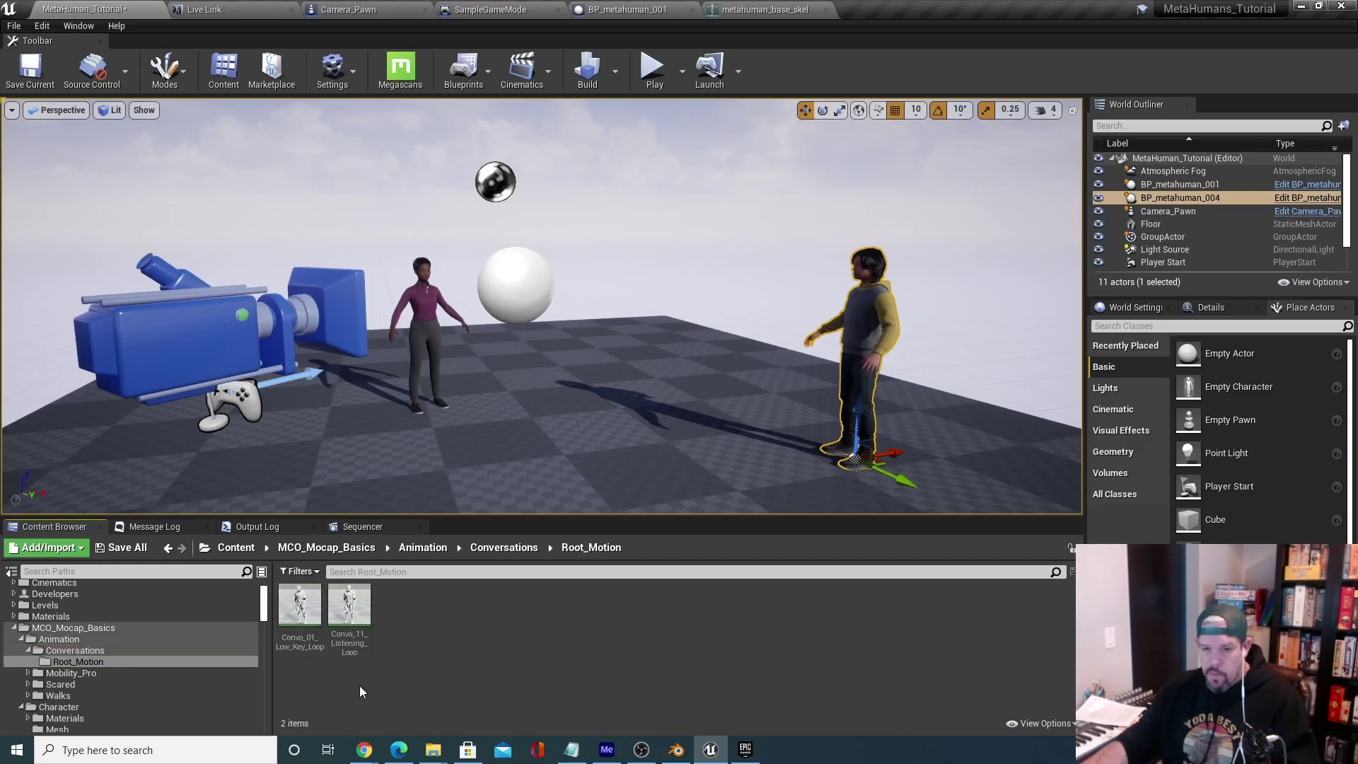
left_click(299, 607)
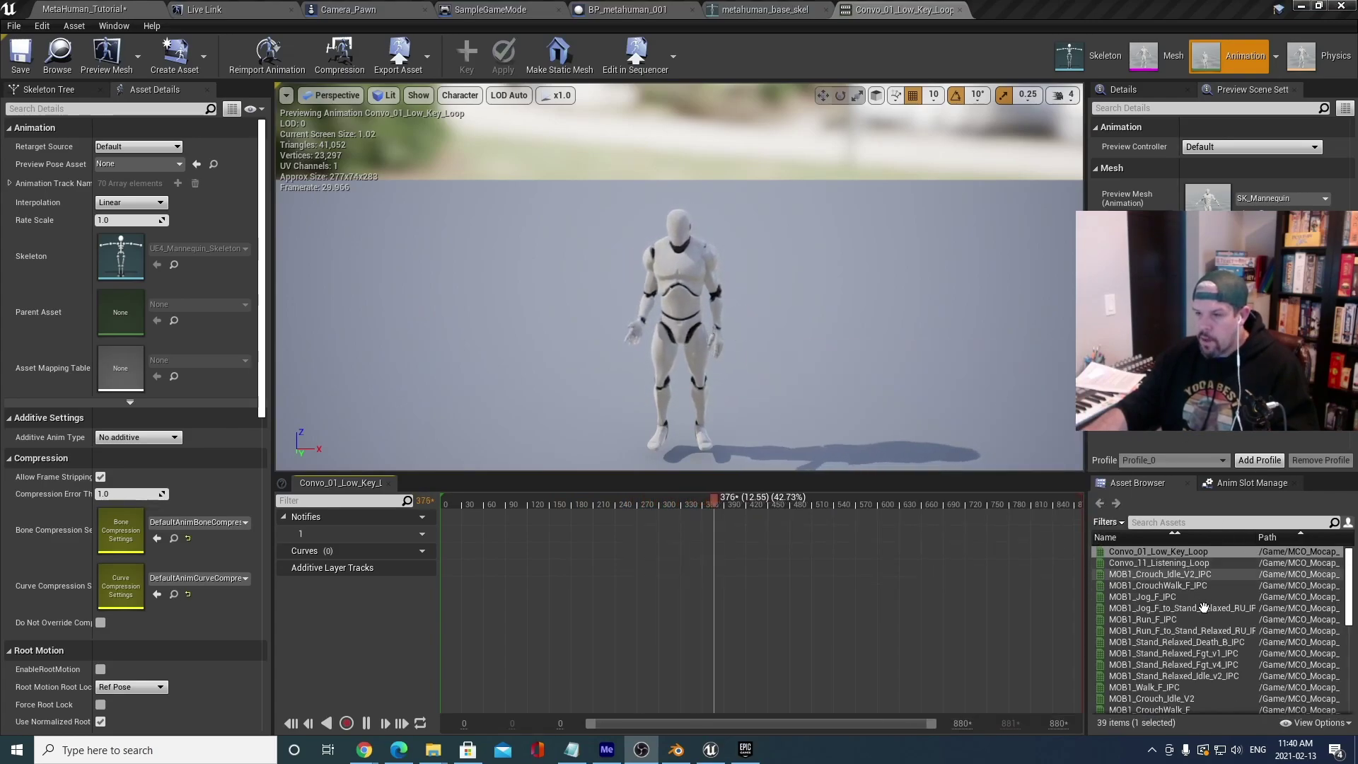
Preview the MOB1_Crouch_Idle_V2_IPC and MOB1_Jog_F_IPC animations on the mannequin.
left_click(1188, 573)
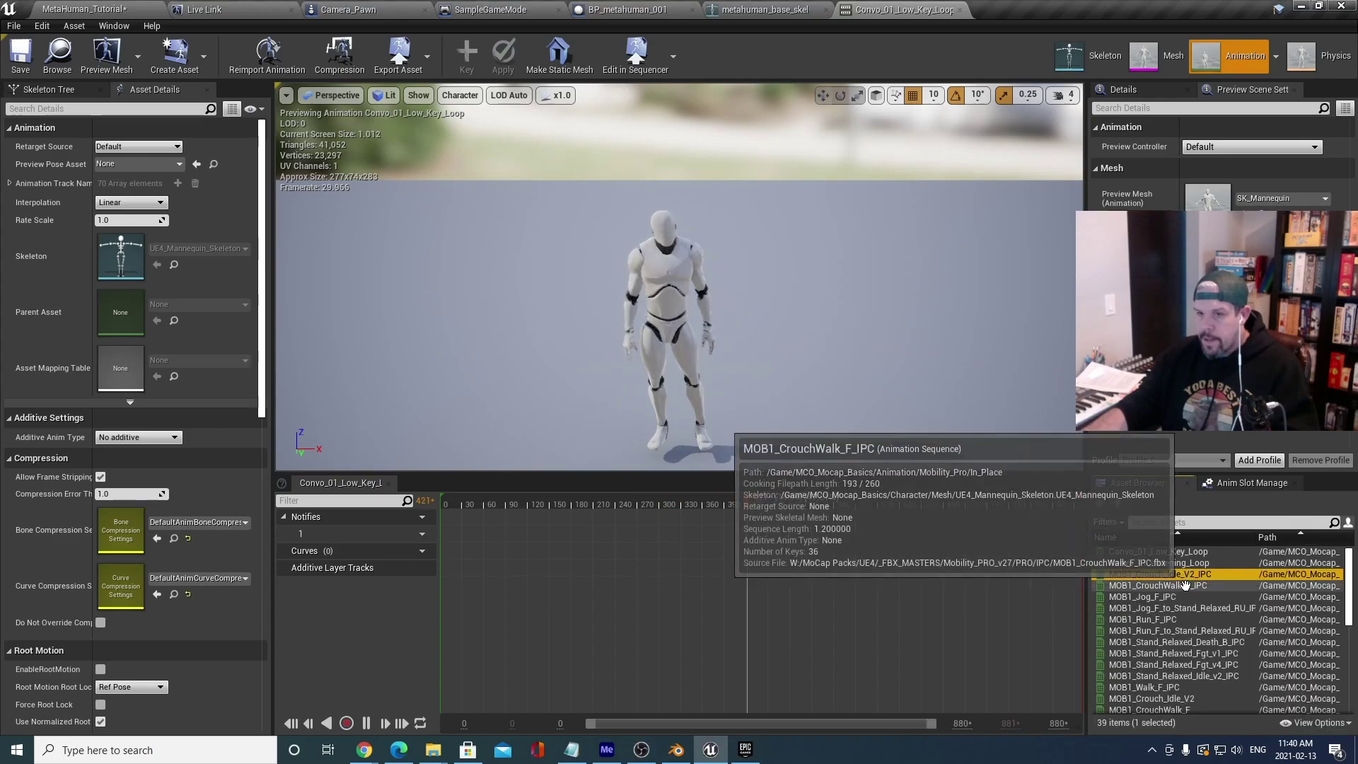
double_click(1167, 574)
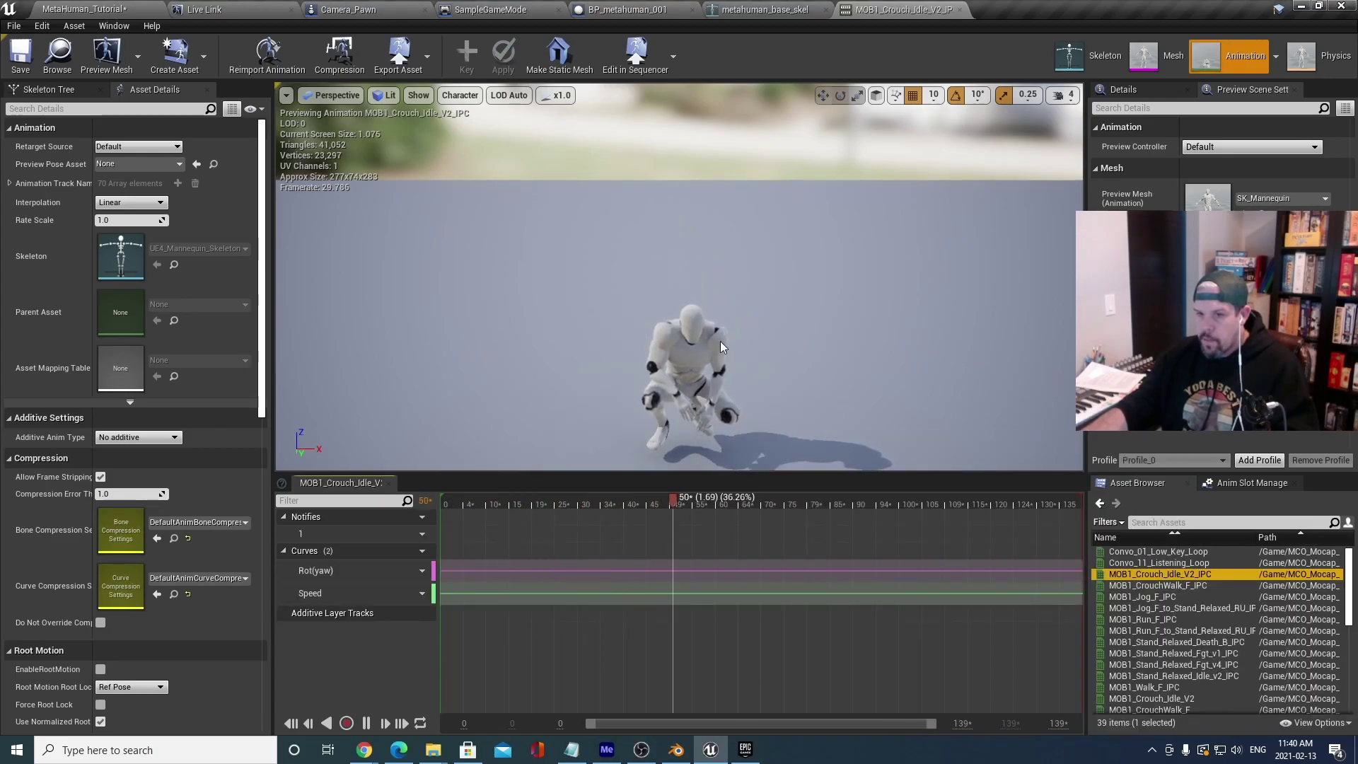
double_click(1192, 596)
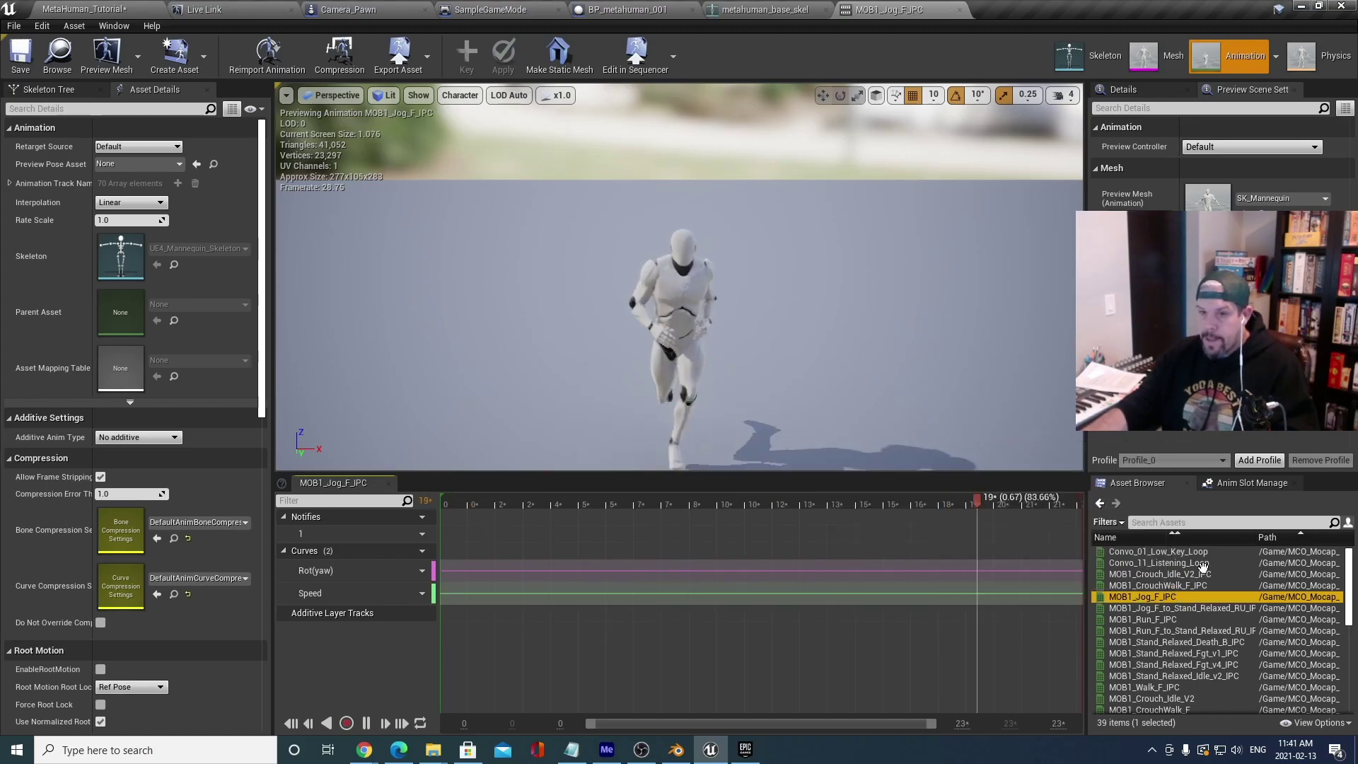
Preview the in-place jog-to-stand, run-to-stand and MOB1_Walk_F_IPC animations on the mannequin.
double_click(1178, 608)
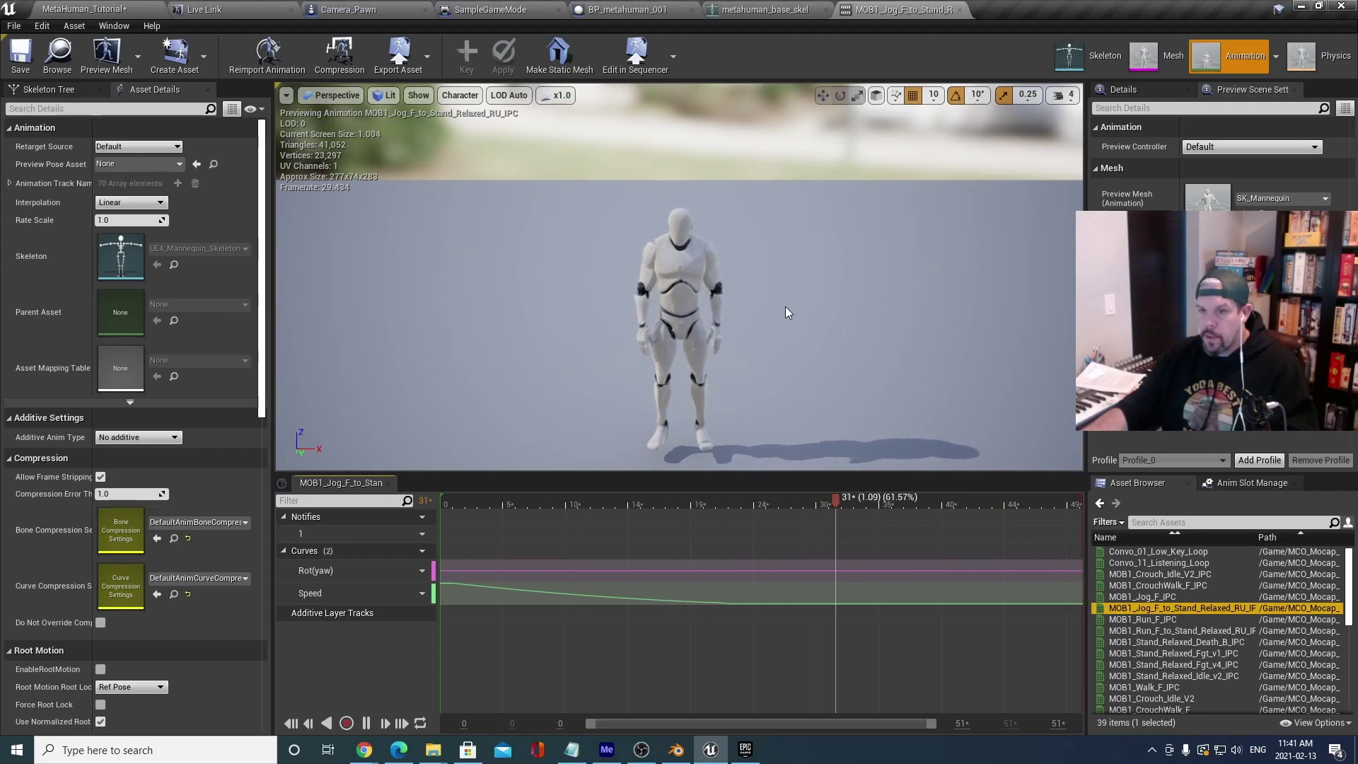
double_click(1180, 621)
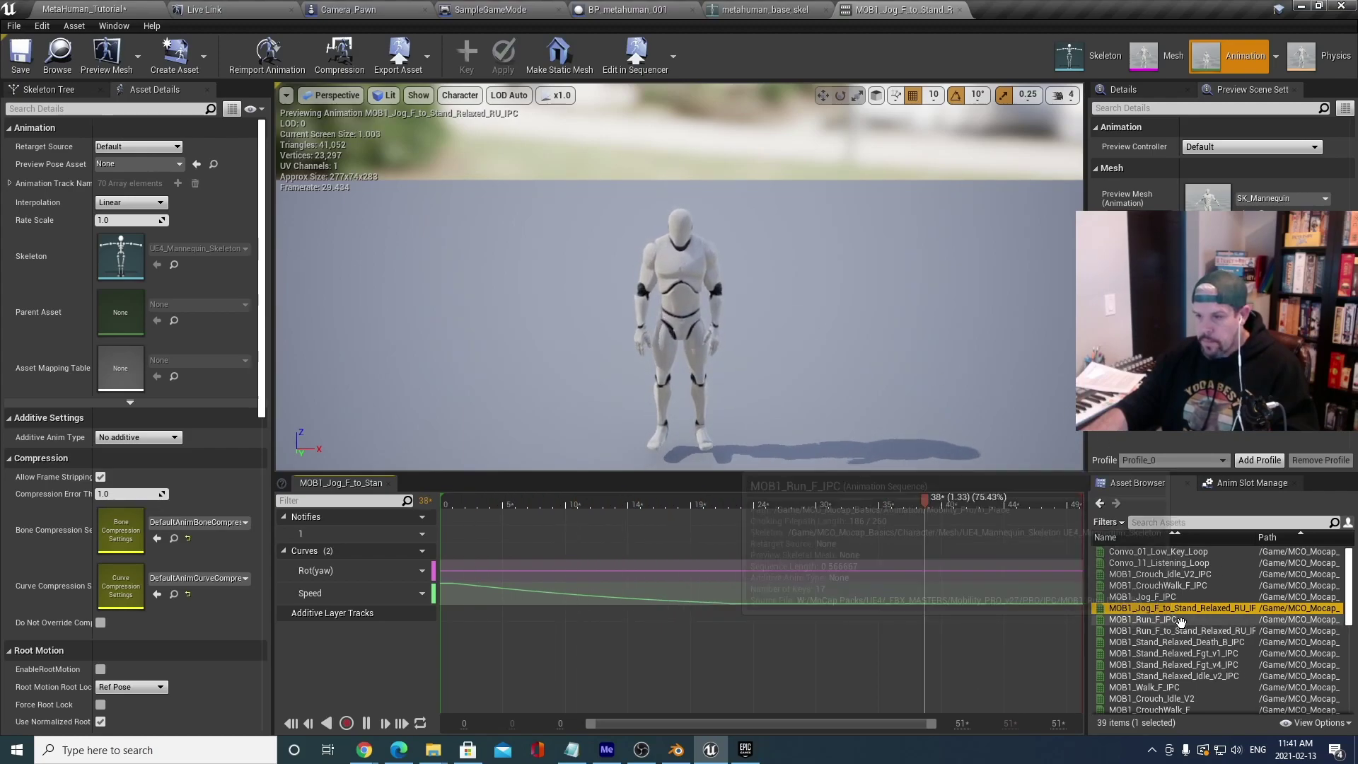
double_click(1181, 631)
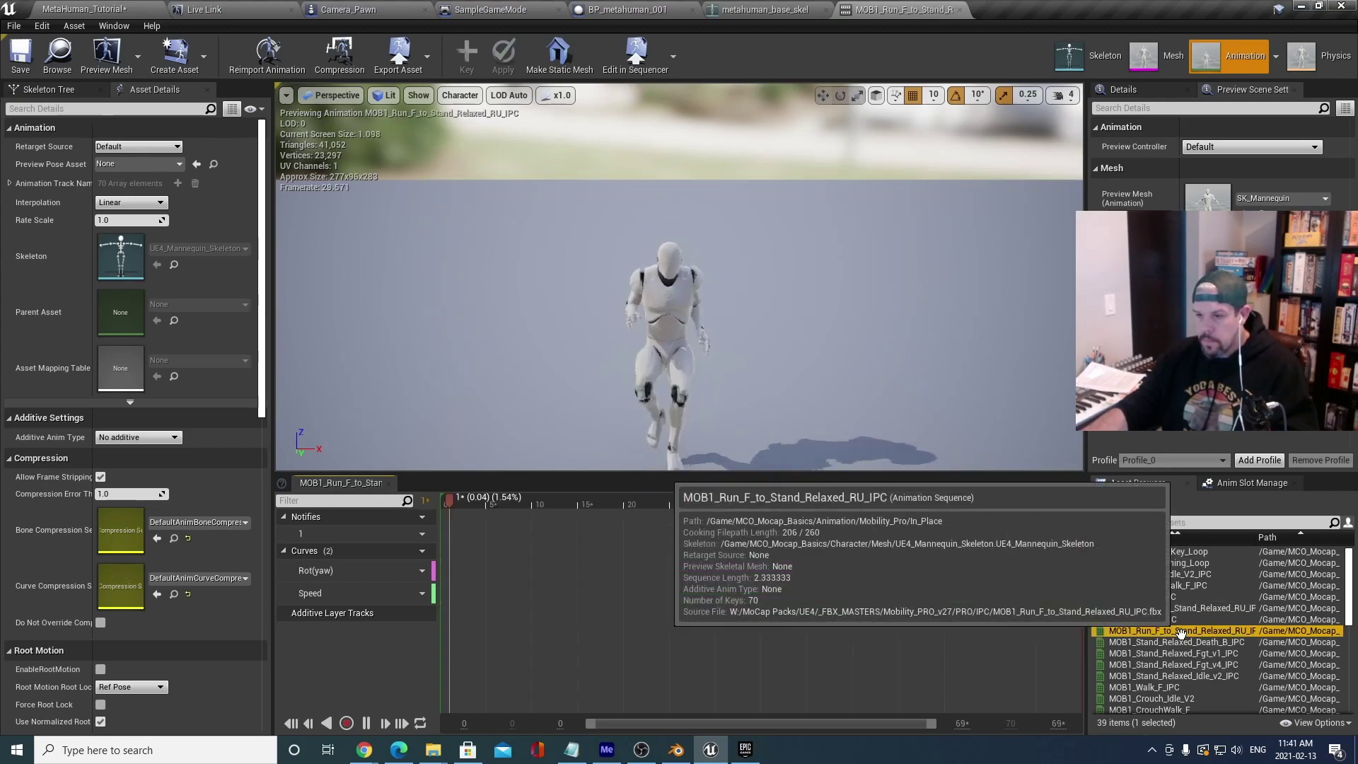
double_click(1174, 686)
scroll(1193, 699, "down", 2)
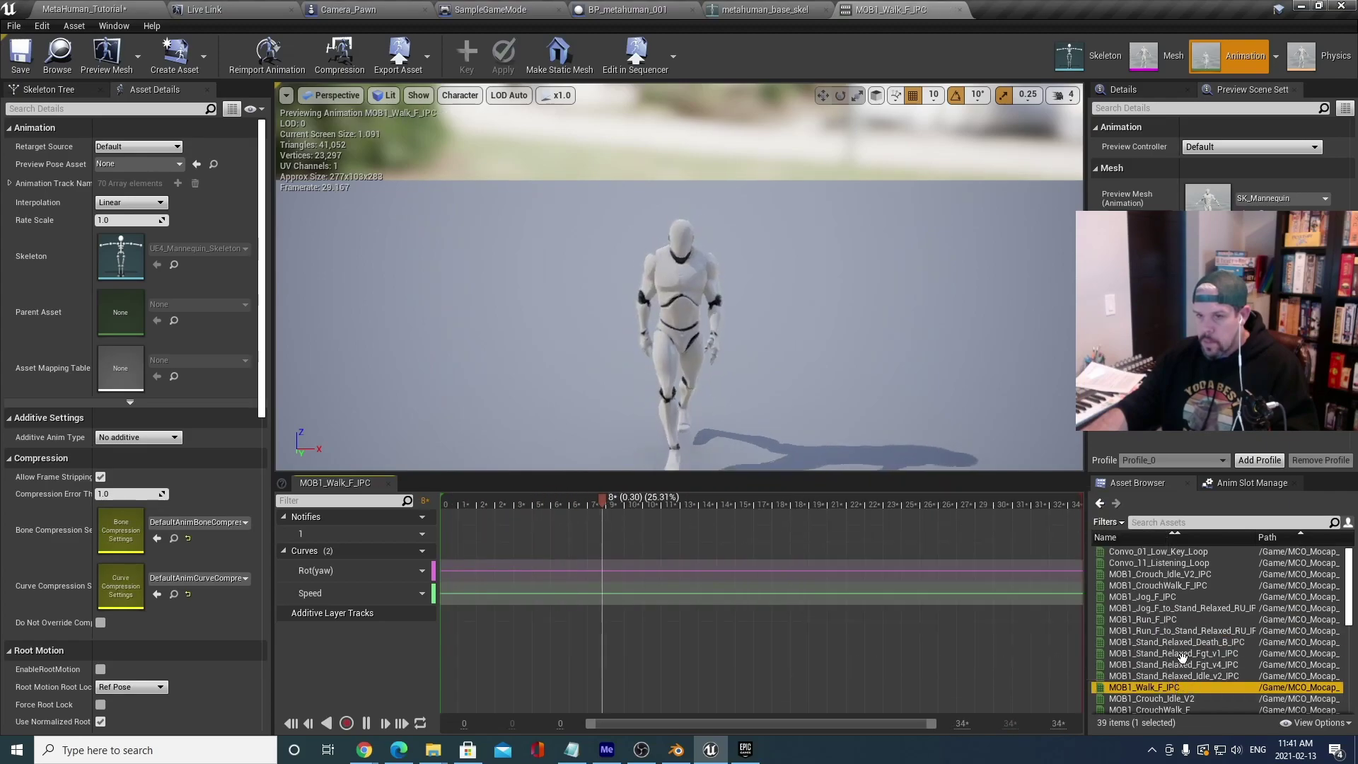
Preview the root-motion animations MOB1_Run_F and MOB1_Crouch_Idle_V2 on the mannequin.
double_click(1194, 677)
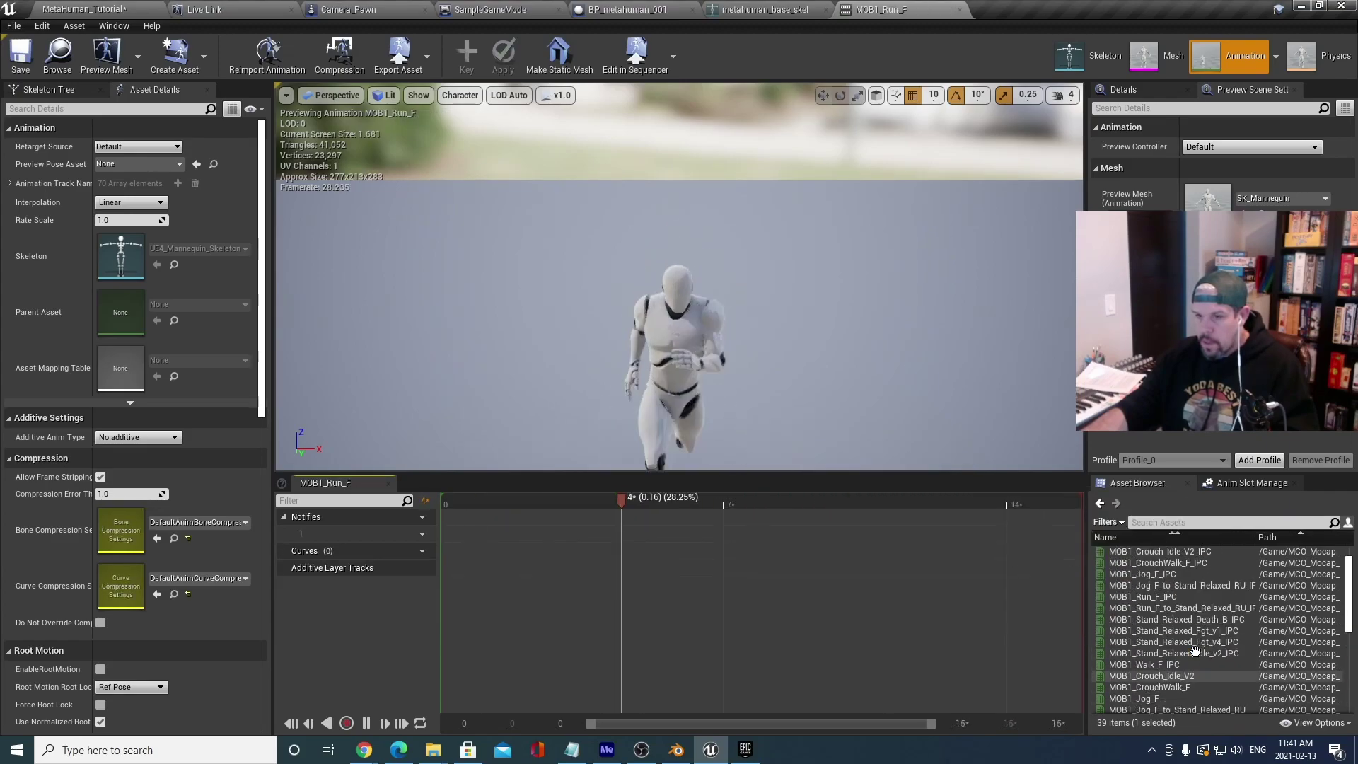
scroll(1196, 651, "down", 2)
left_click(1168, 598)
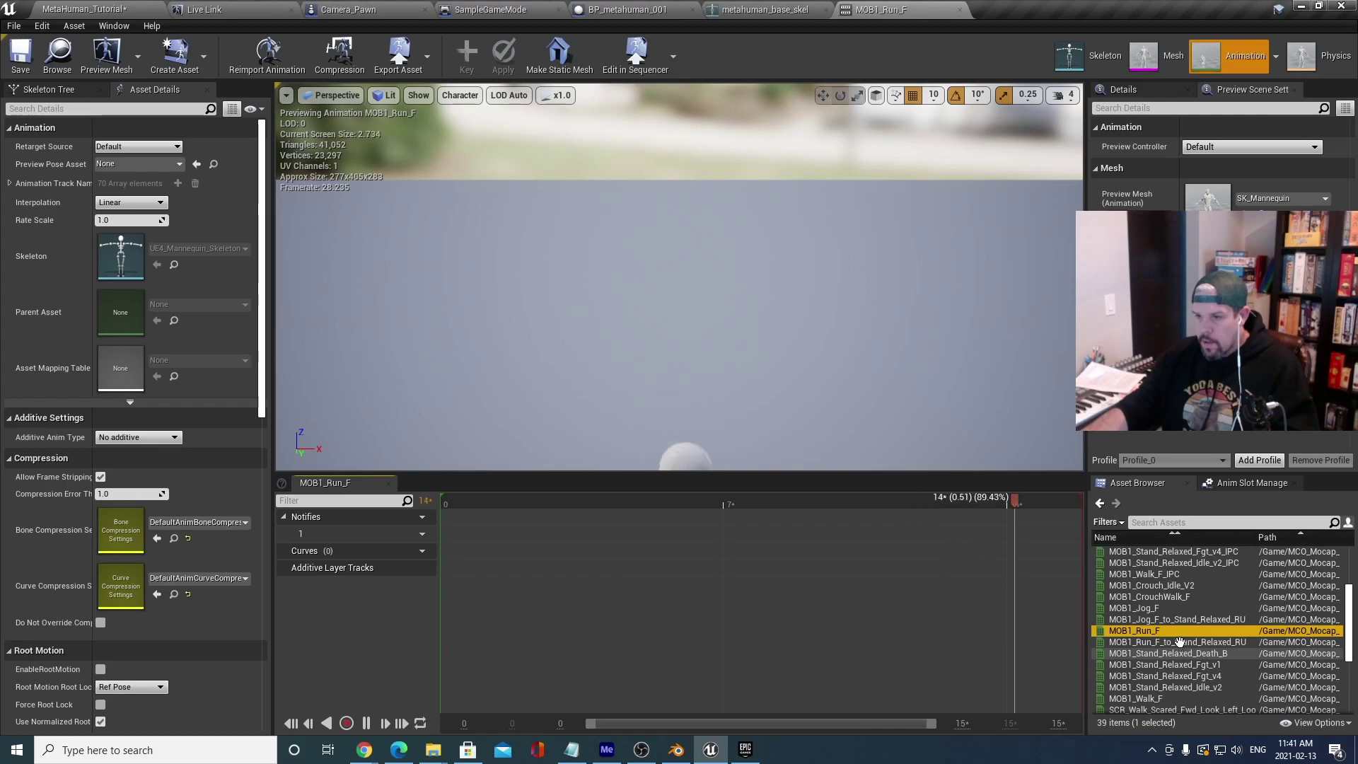
double_click(1170, 587)
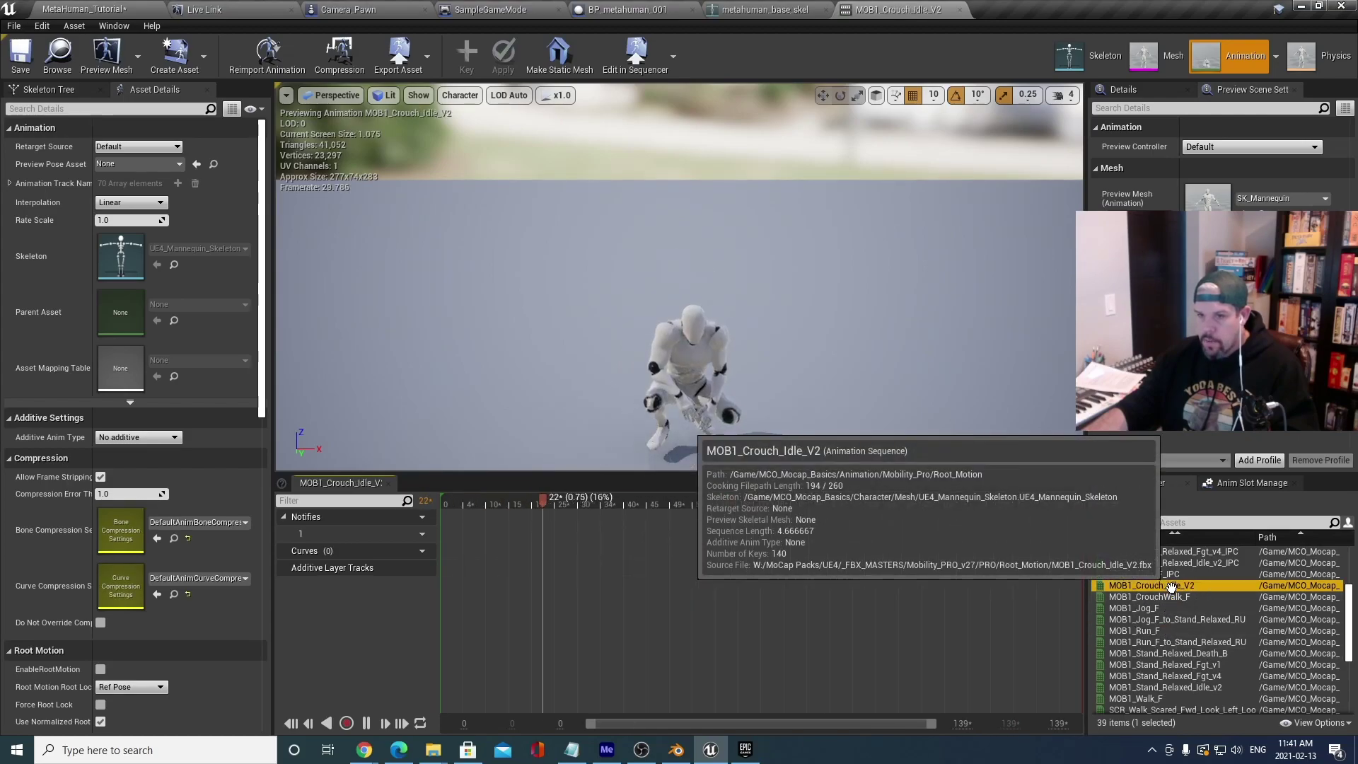
scroll(1196, 595, "up", 5)
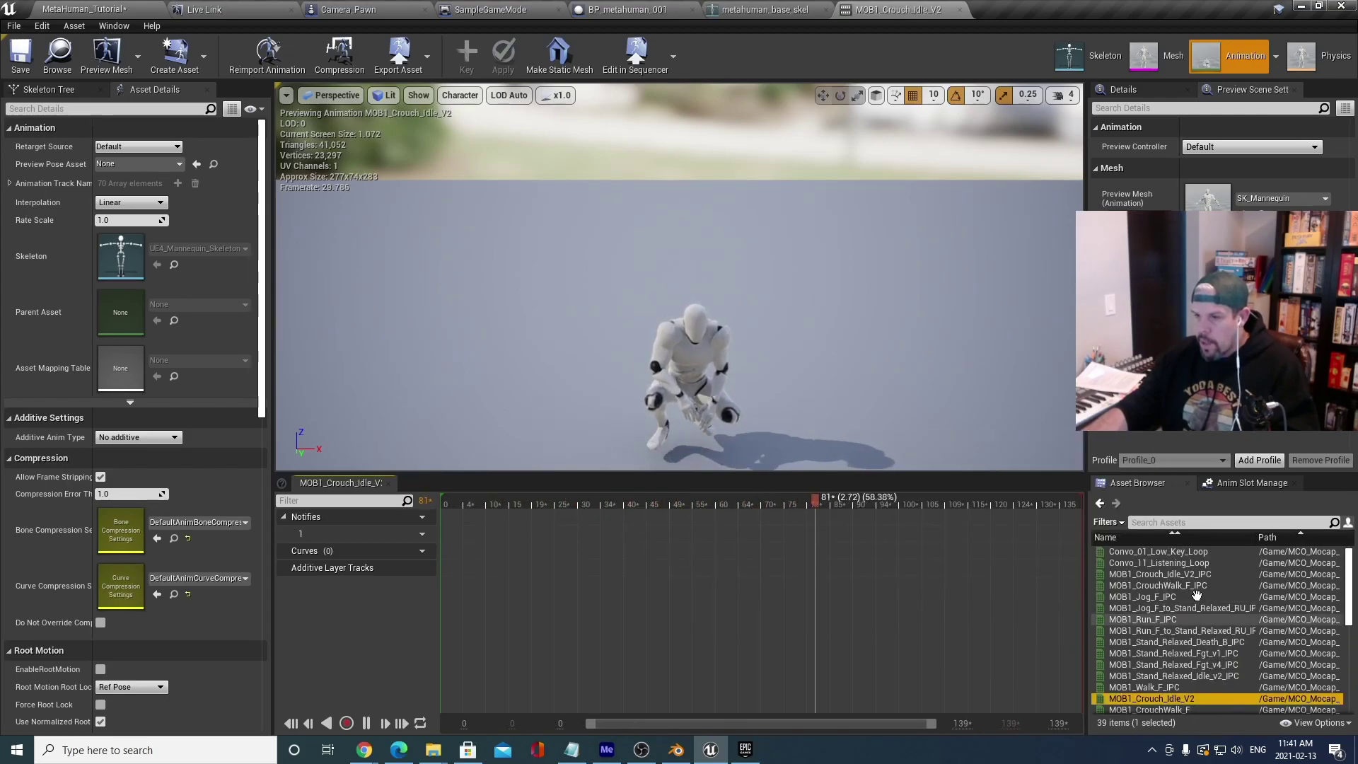
Preview Convo_01_Low_Key_Loop and the in-place MOB1_Crouch_Idle_V2_IPC, MOB1_CrouchWalk_F_IPC and MOB1_Jog_F_IPC animations on the mannequin.
double_click(1159, 551)
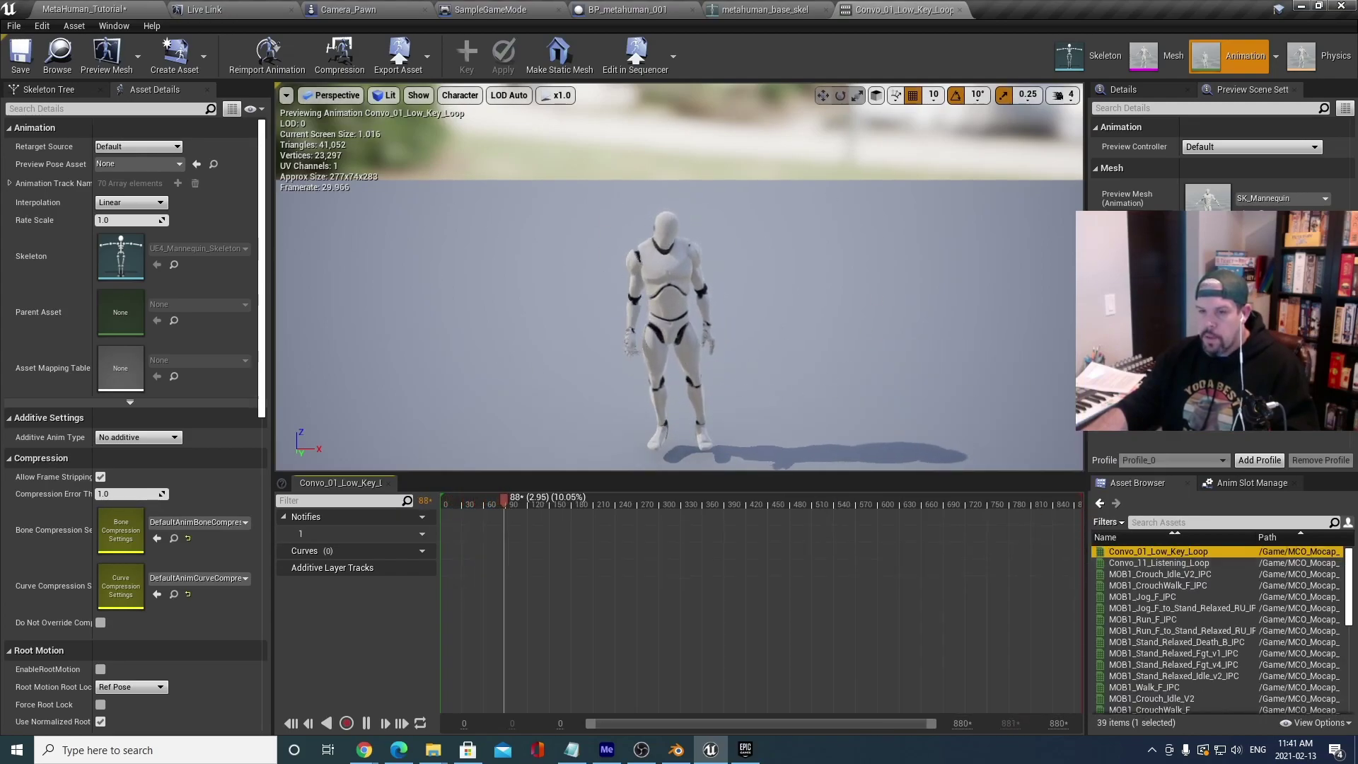
left_click(1190, 574)
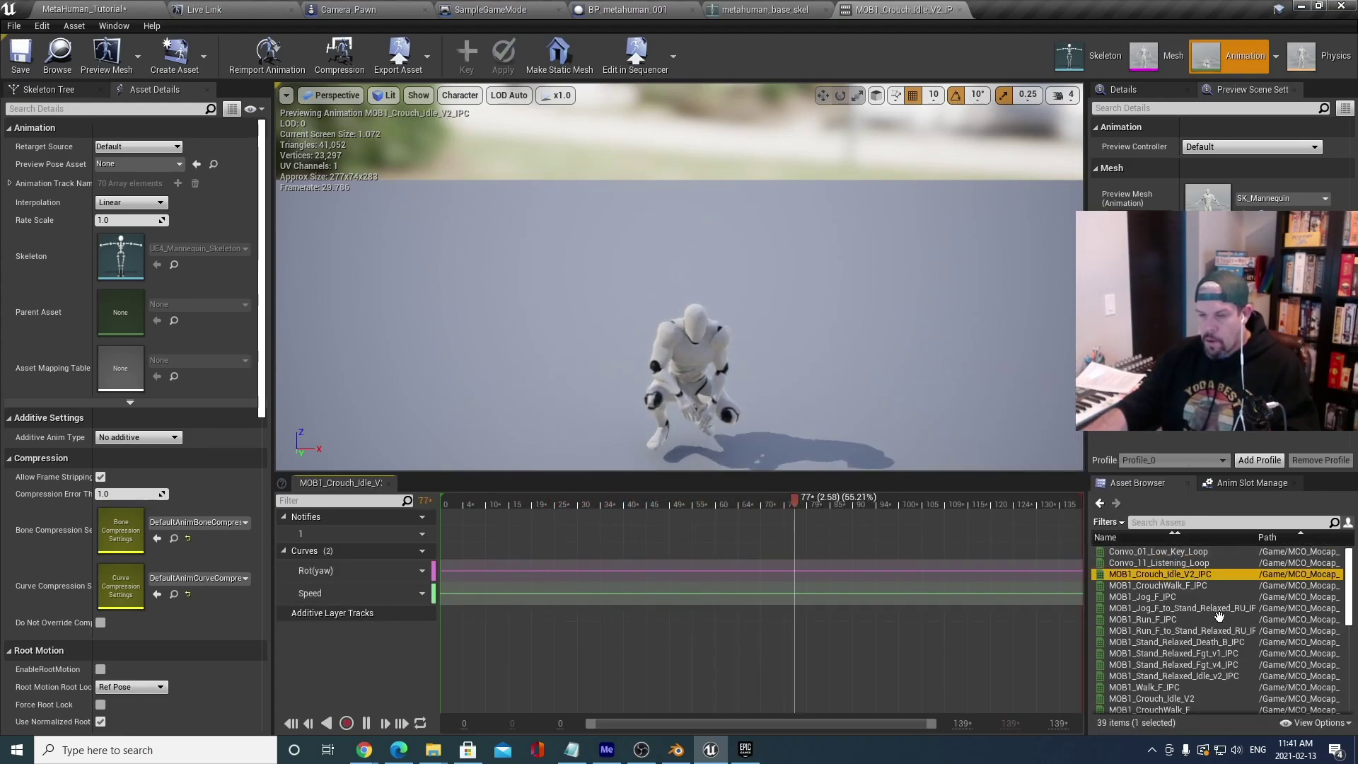
left_click(1181, 587)
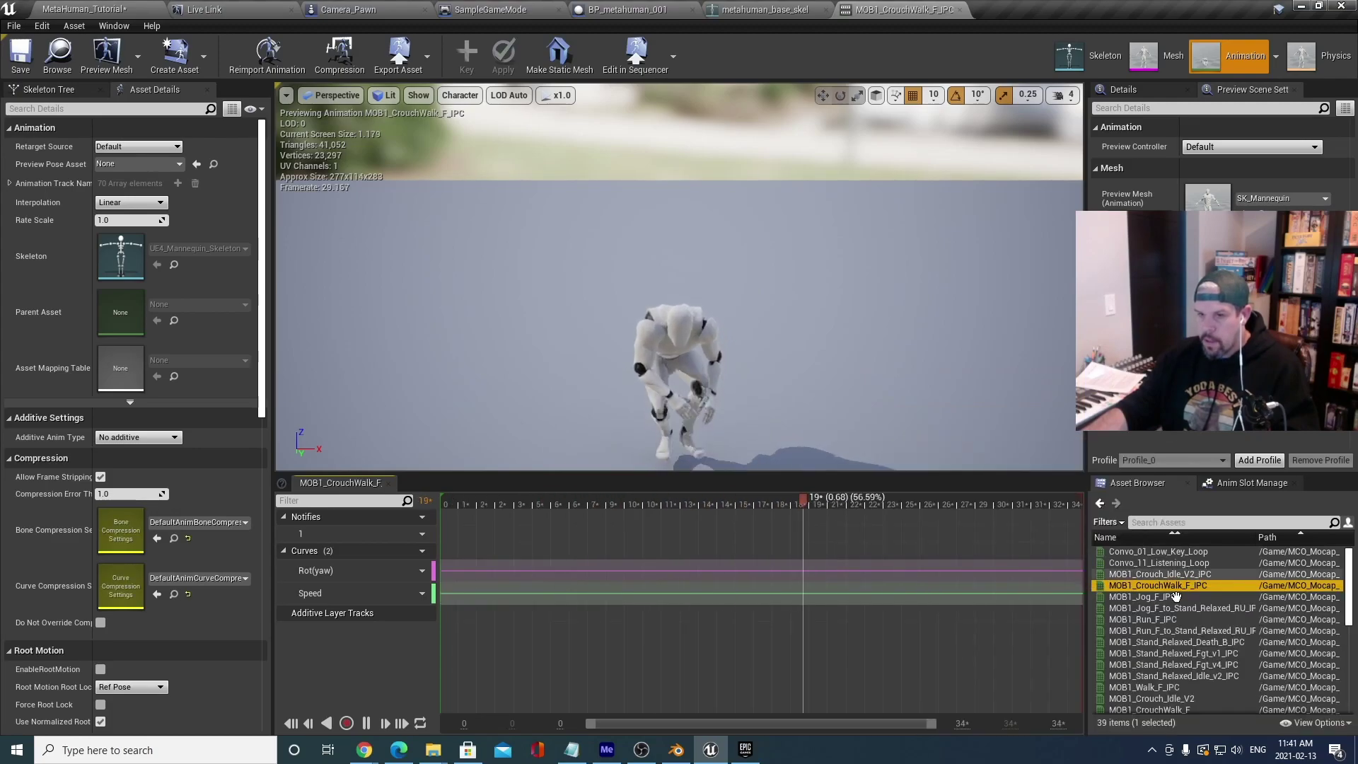
left_click(1185, 598)
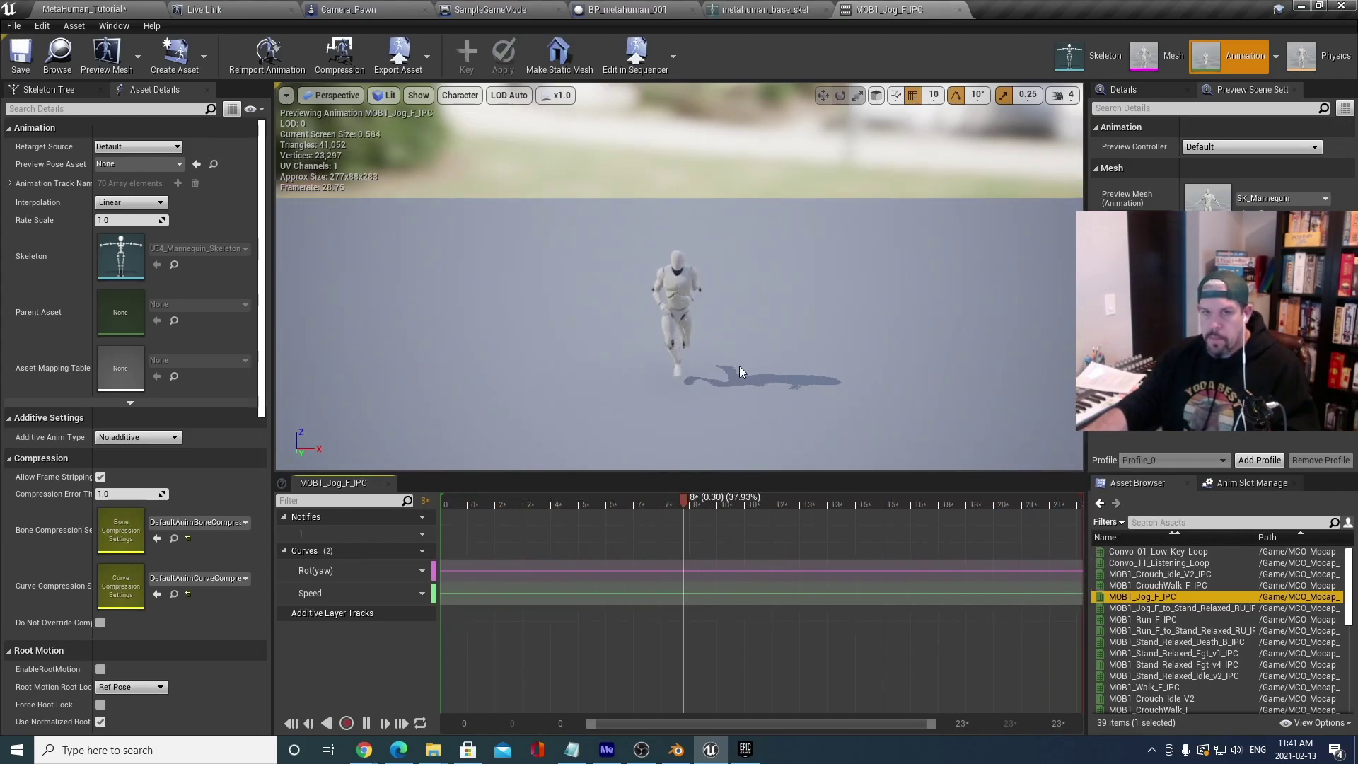
Preview and save MOB1_Jog_F_to_Stand_Relaxed_RU_IPC, and return to the MetaHuman_Tutorial level editor.
double_click(1224, 609)
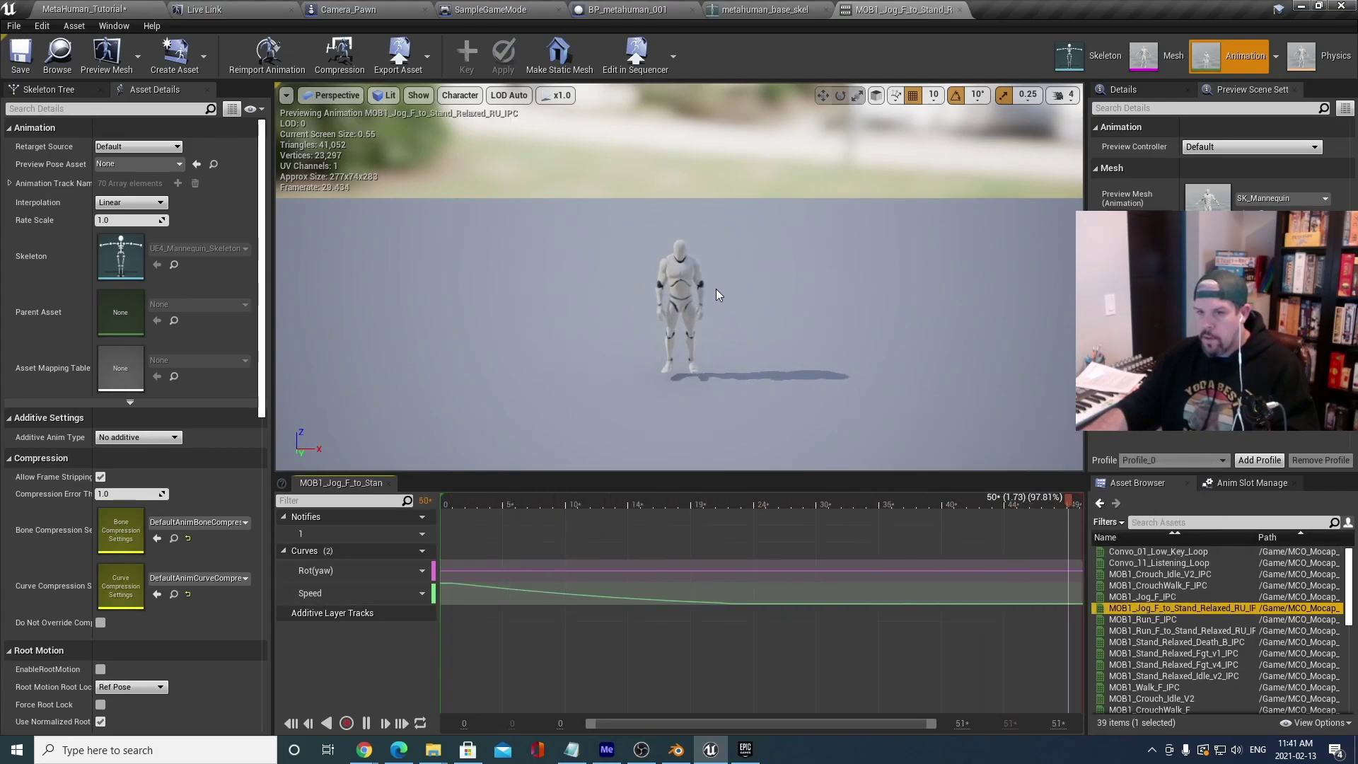
left_click(21, 56)
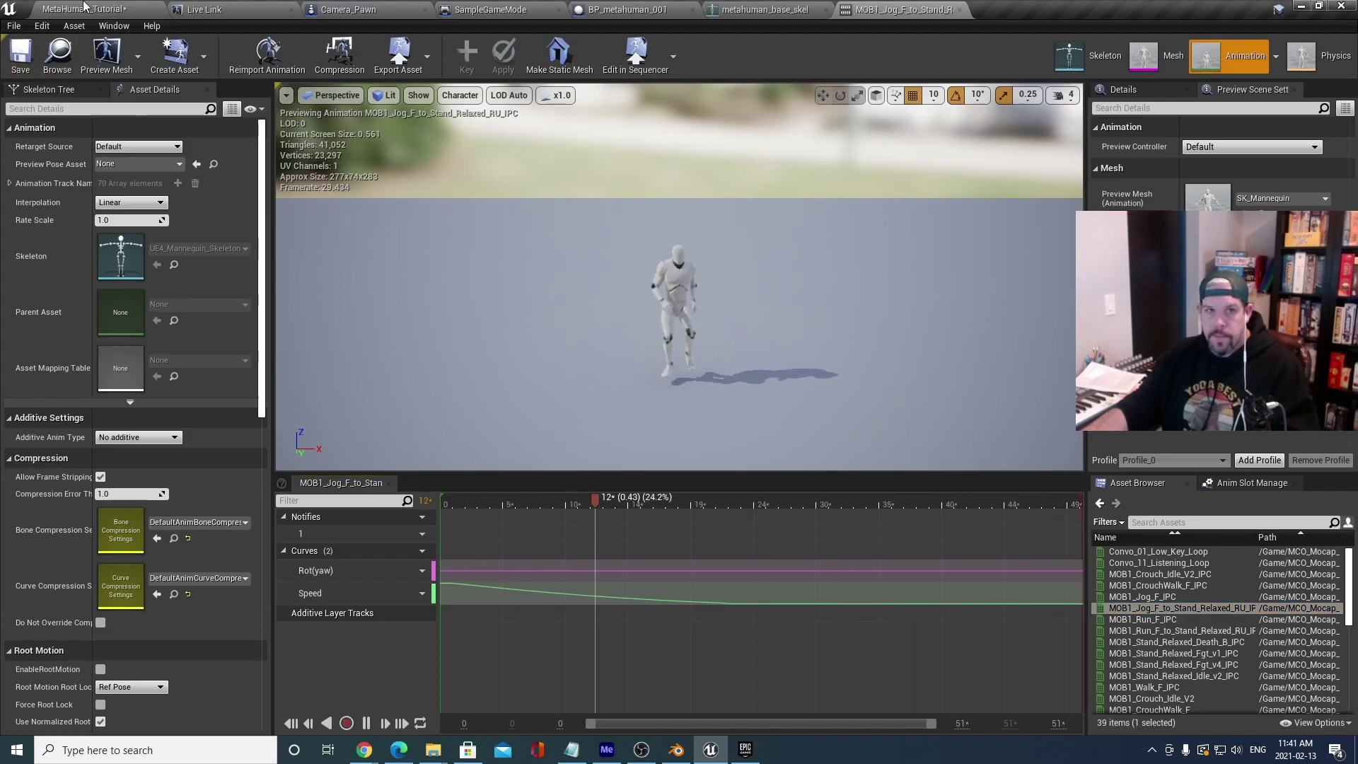
left_click(83, 8)
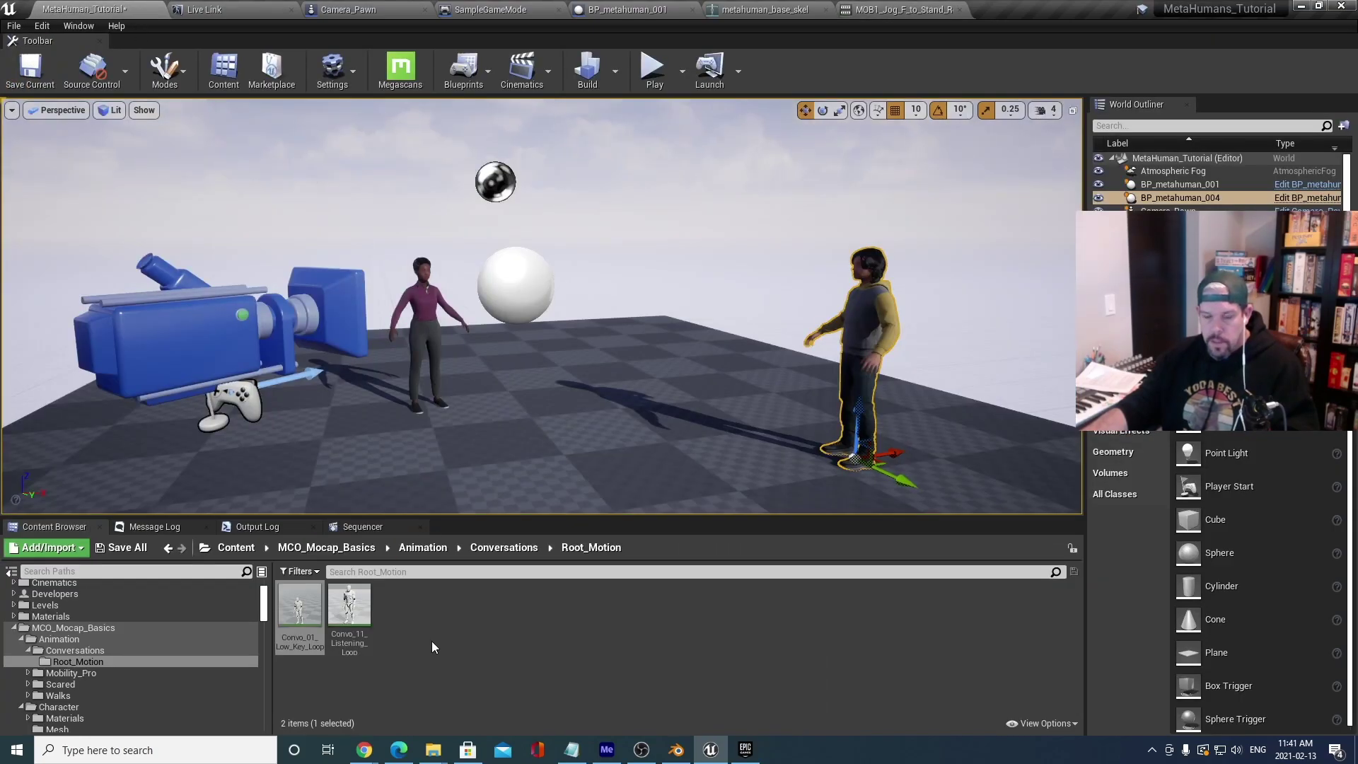
Duplicate the Convo_01_Low_Key_Loop animation and retarget it to metahuman_base_skel with the name prefix TFR_.
right_click(305, 616)
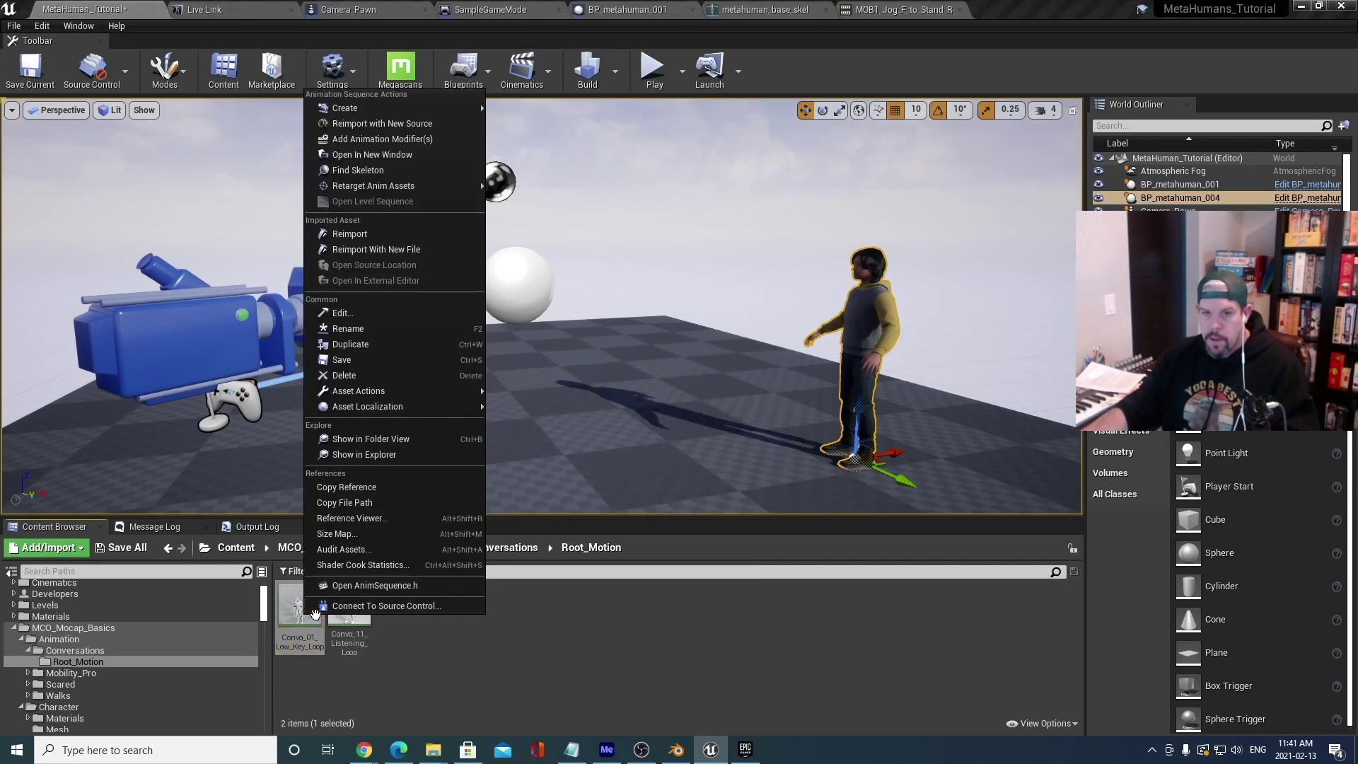
mouse_move(449, 186)
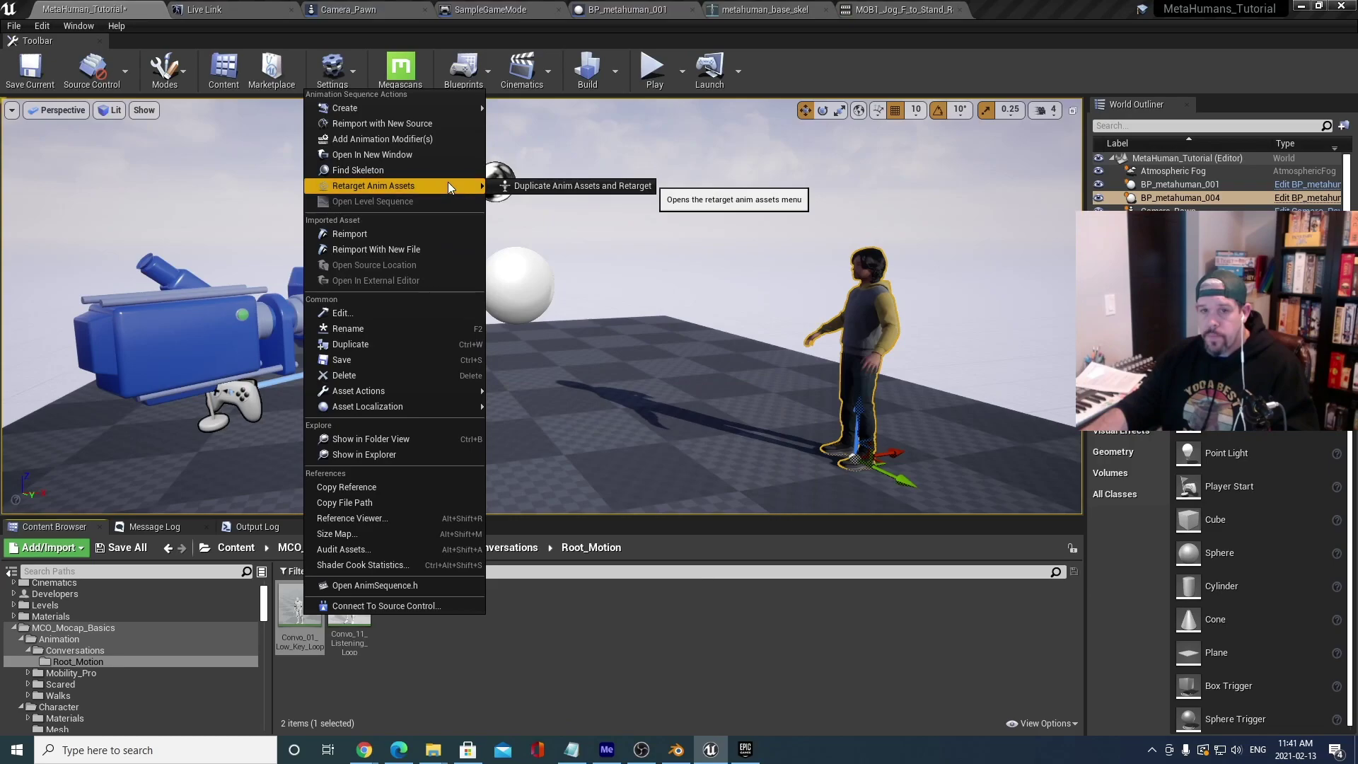
left_click(551, 186)
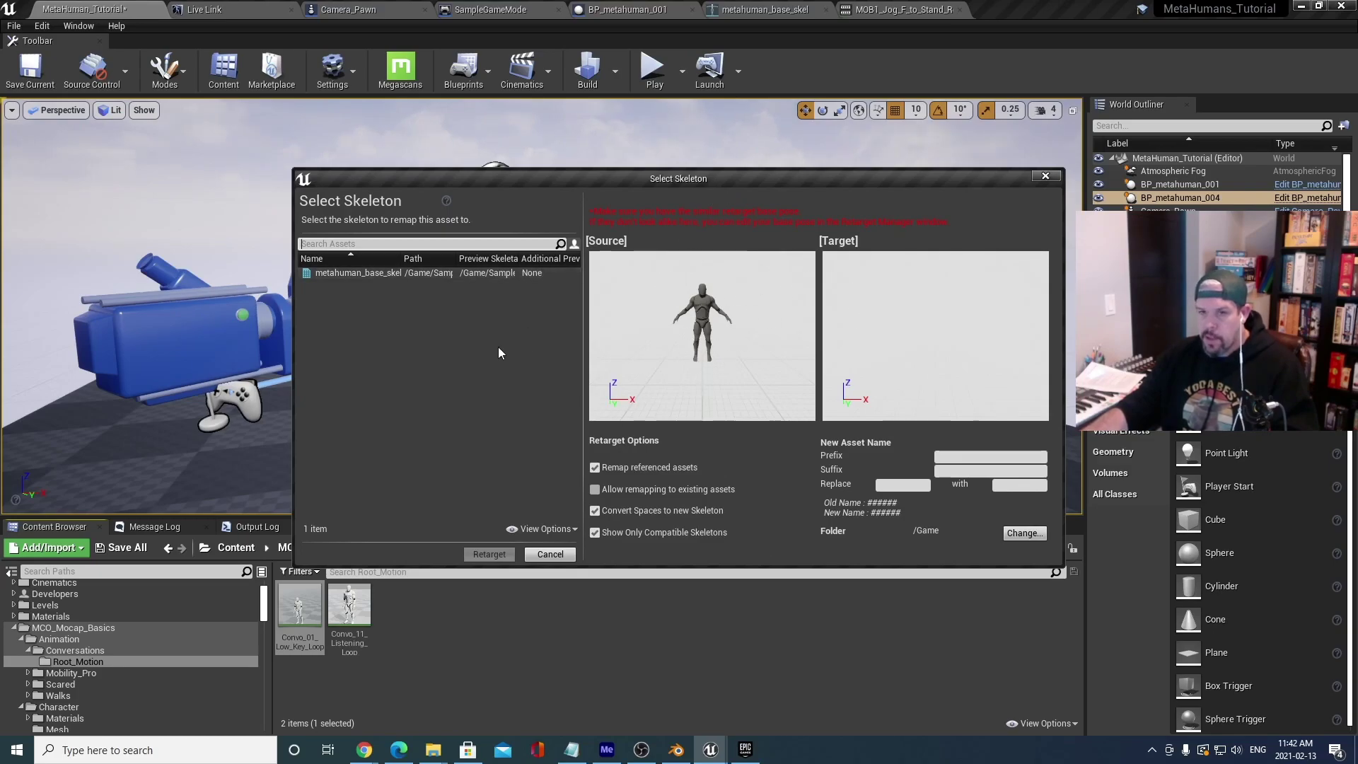
left_click(382, 274)
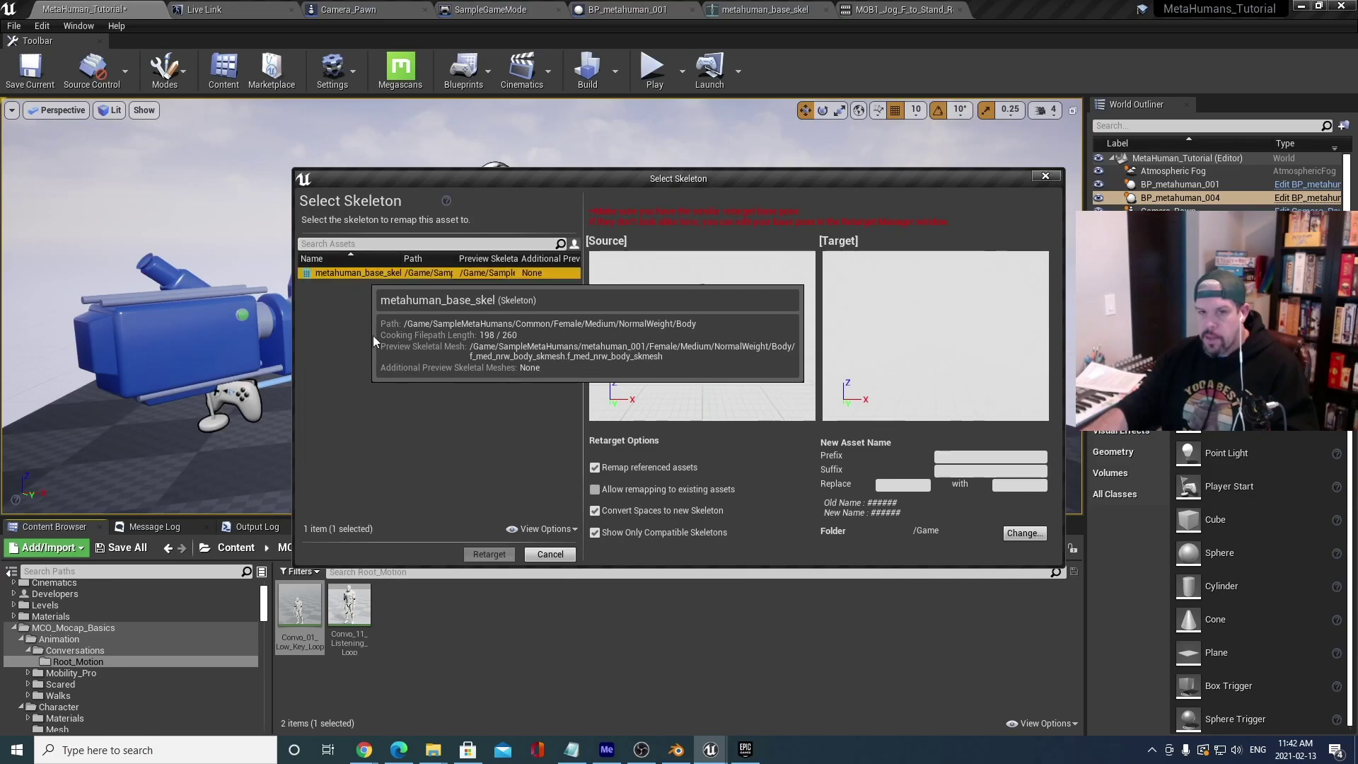
left_click(962, 457)
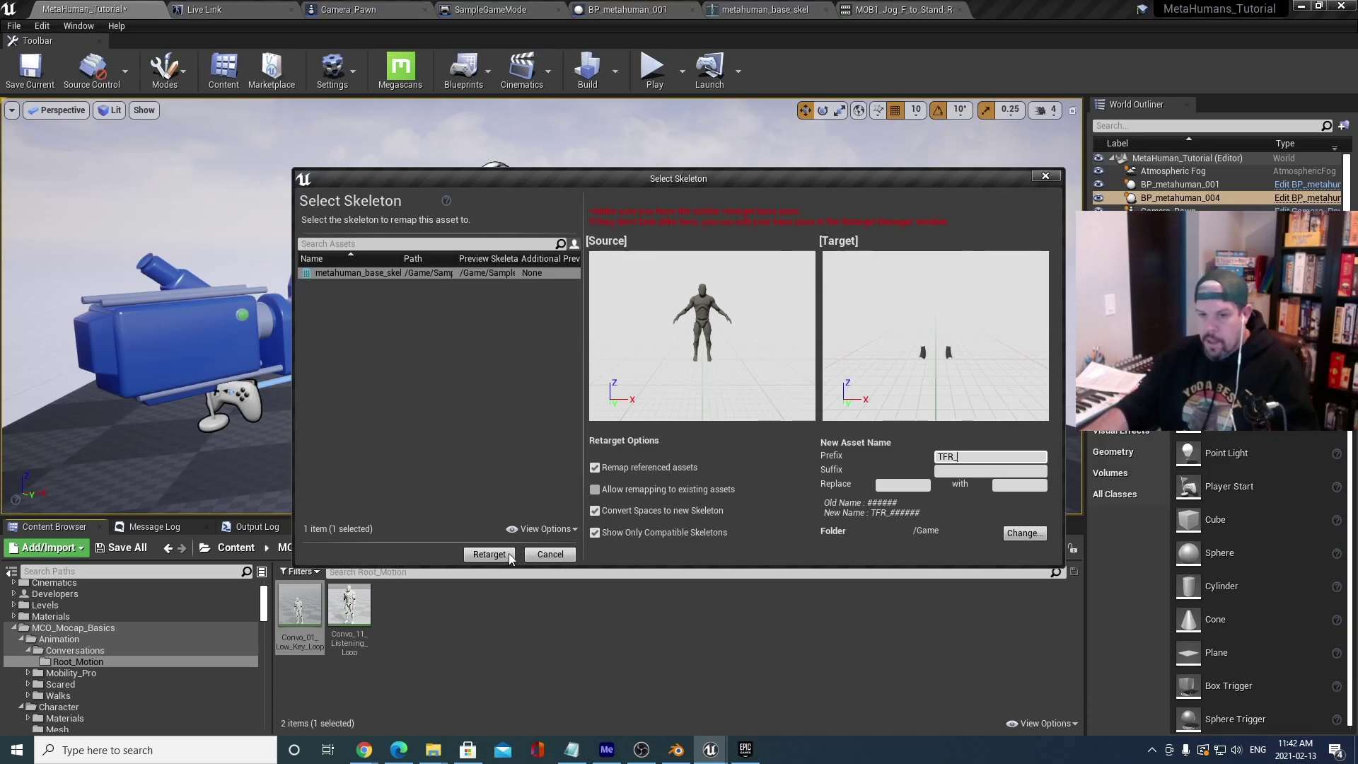
left_click(490, 555)
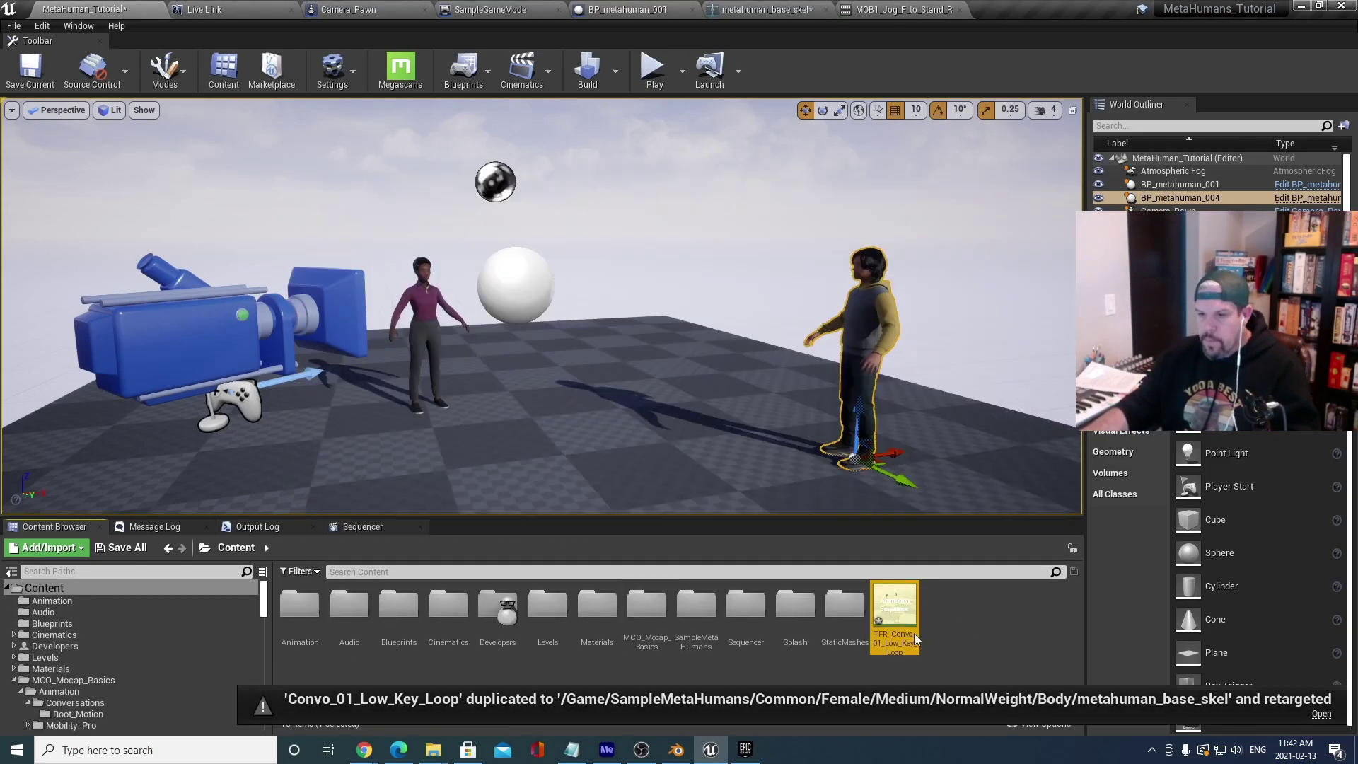
Open TFR_Convo_01_Low_Key_Loop, examine how it plays on the MetaHuman body mesh, and close it to return to the level editor.
double_click(890, 607)
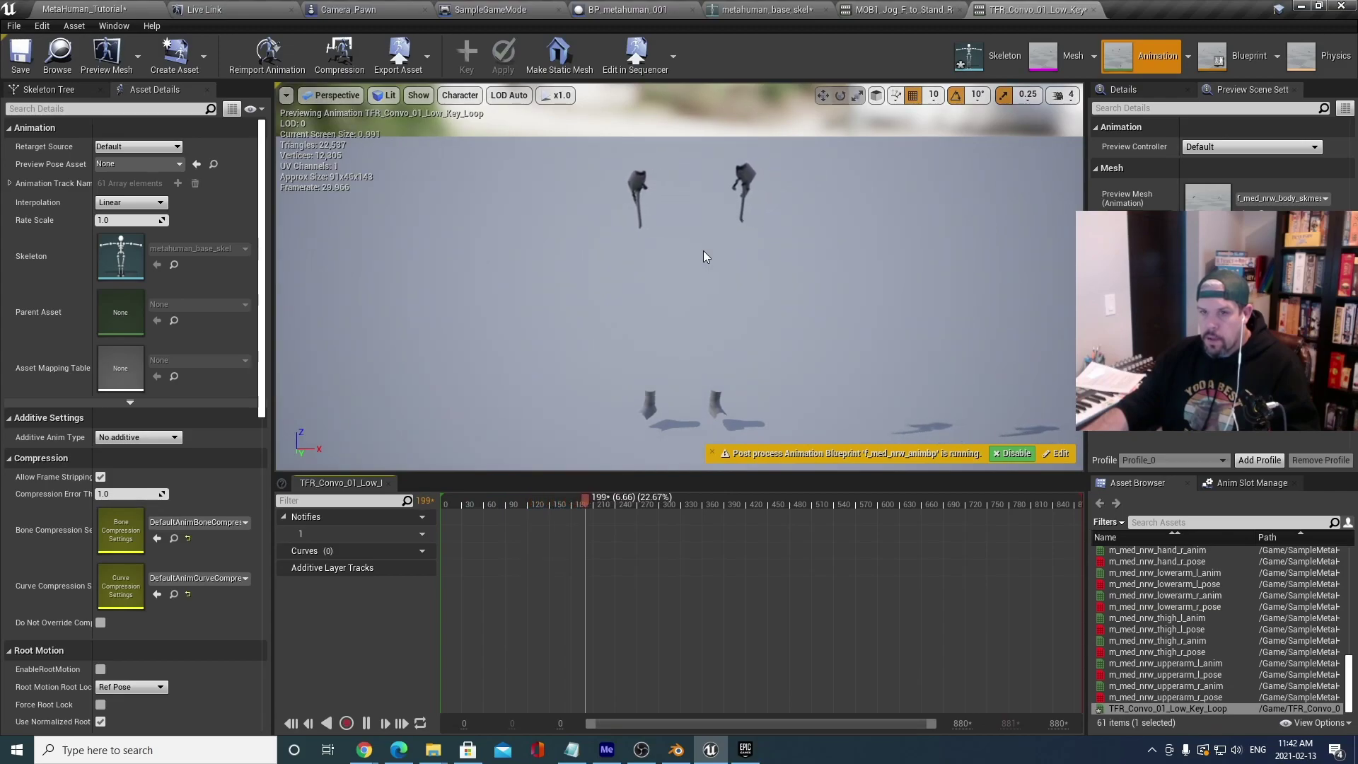
right_click_drag(711, 257, 767, 229)
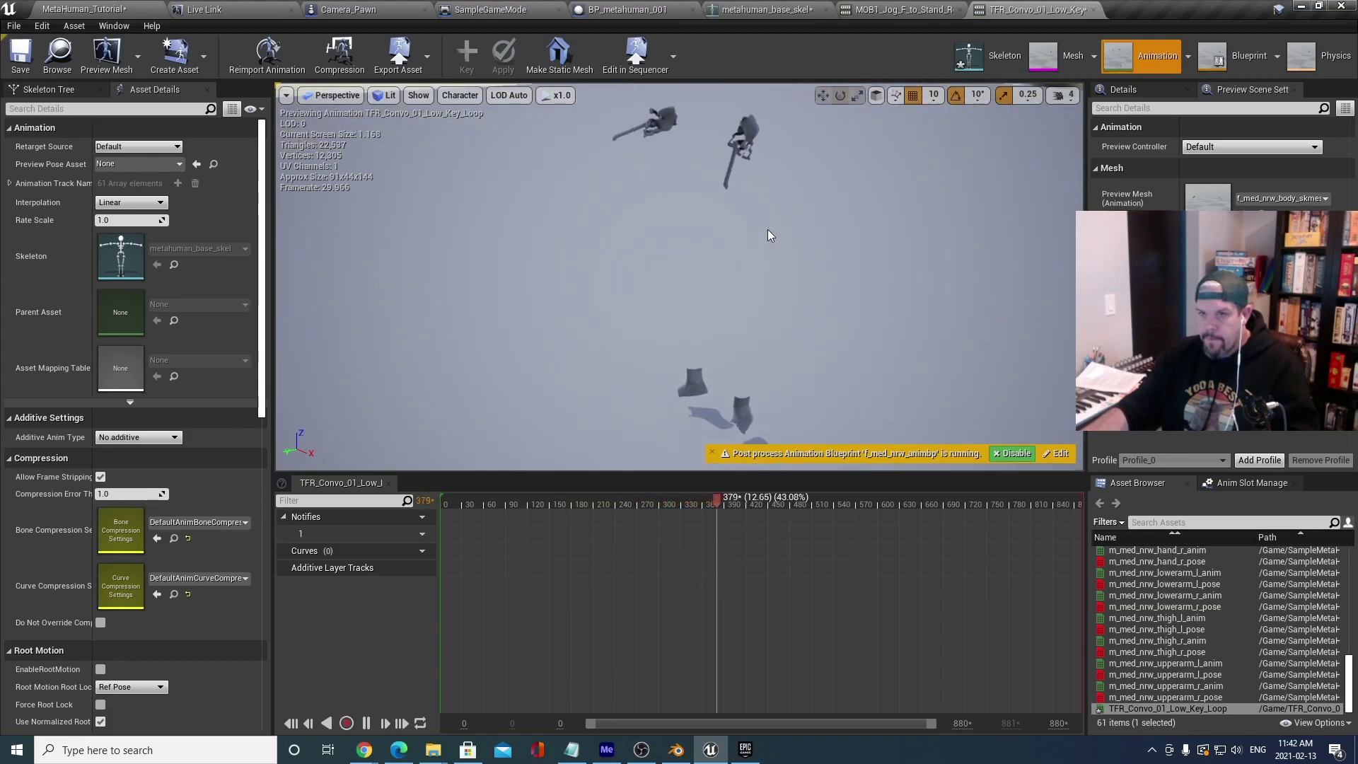
scroll(767, 228, "down", 3)
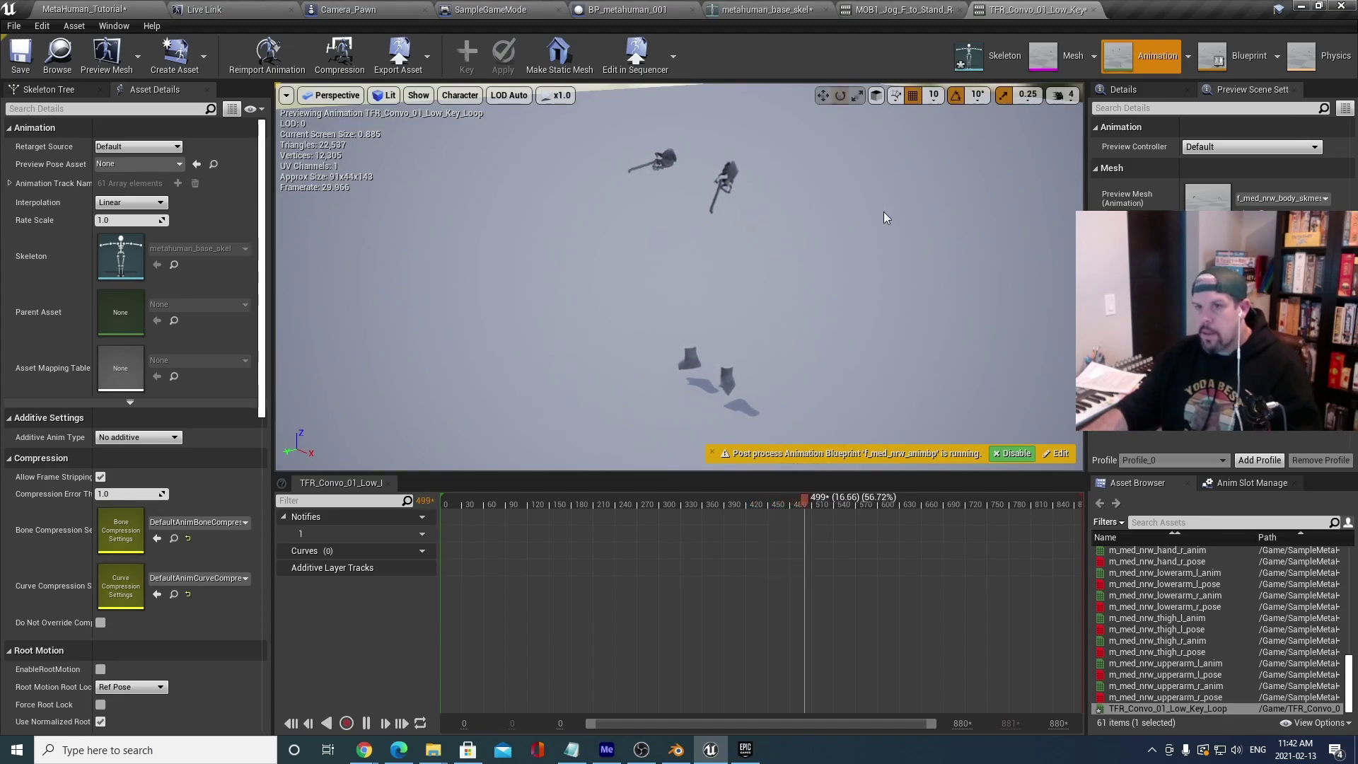
left_click(1094, 10)
left_click(83, 9)
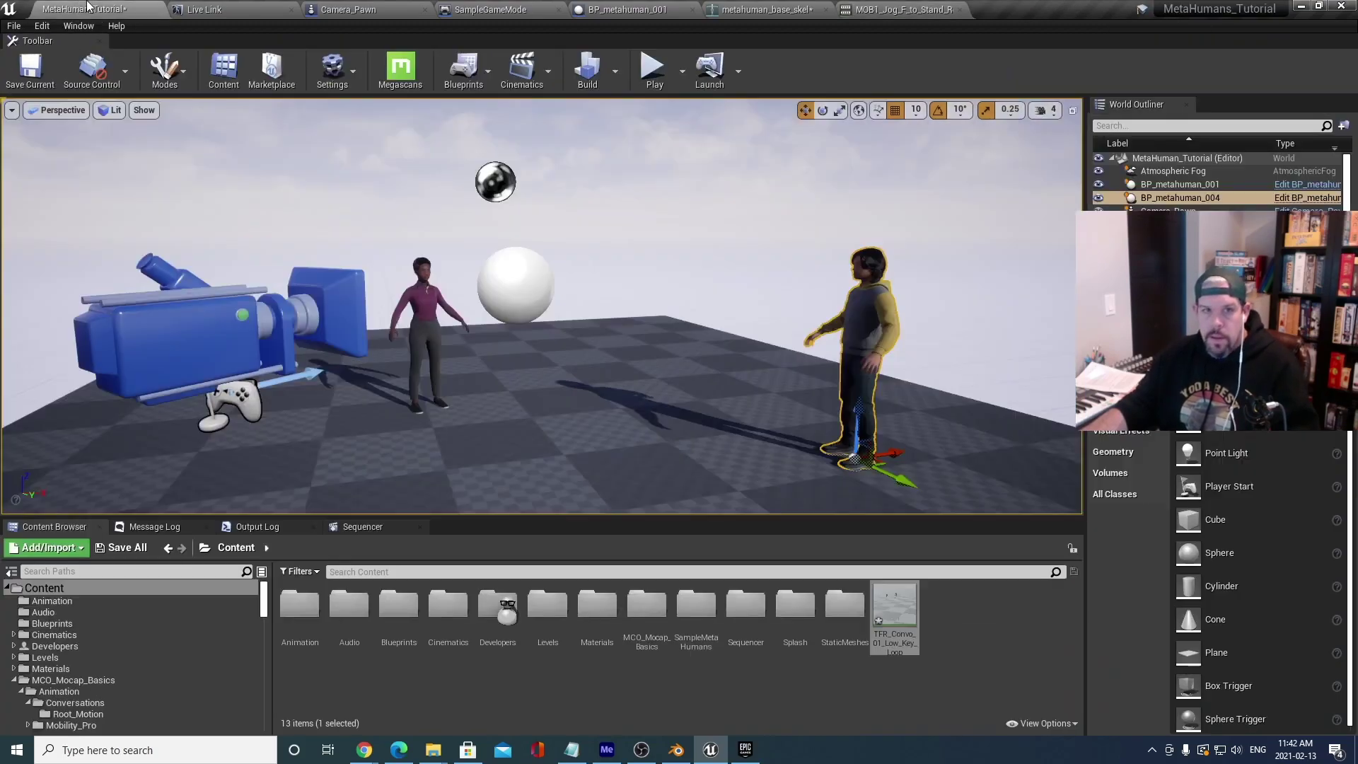
Delete the TFR_Convo_01_Low_Key_Loop animation from the Content folder and dismiss the mail notification.
left_click(899, 607)
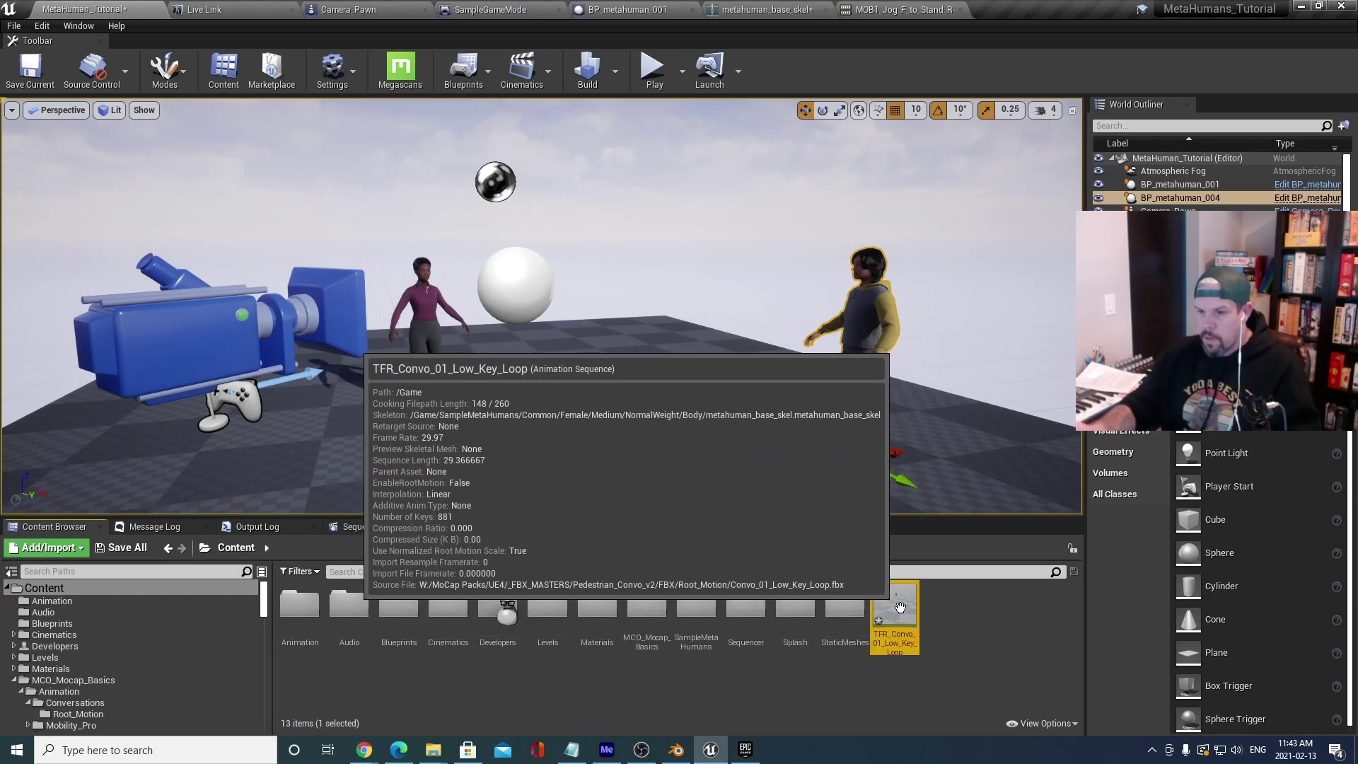
key("Delete")
left_click(608, 601)
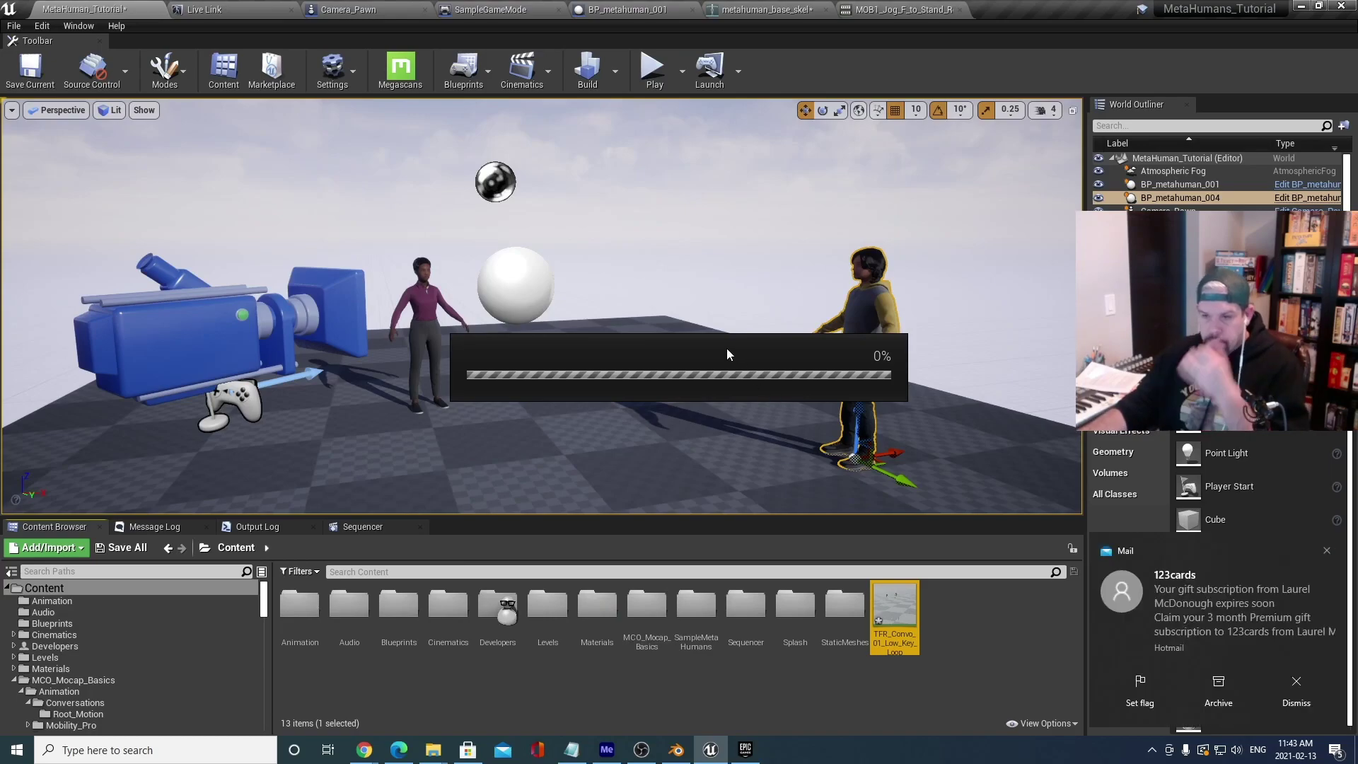
left_click(1292, 691)
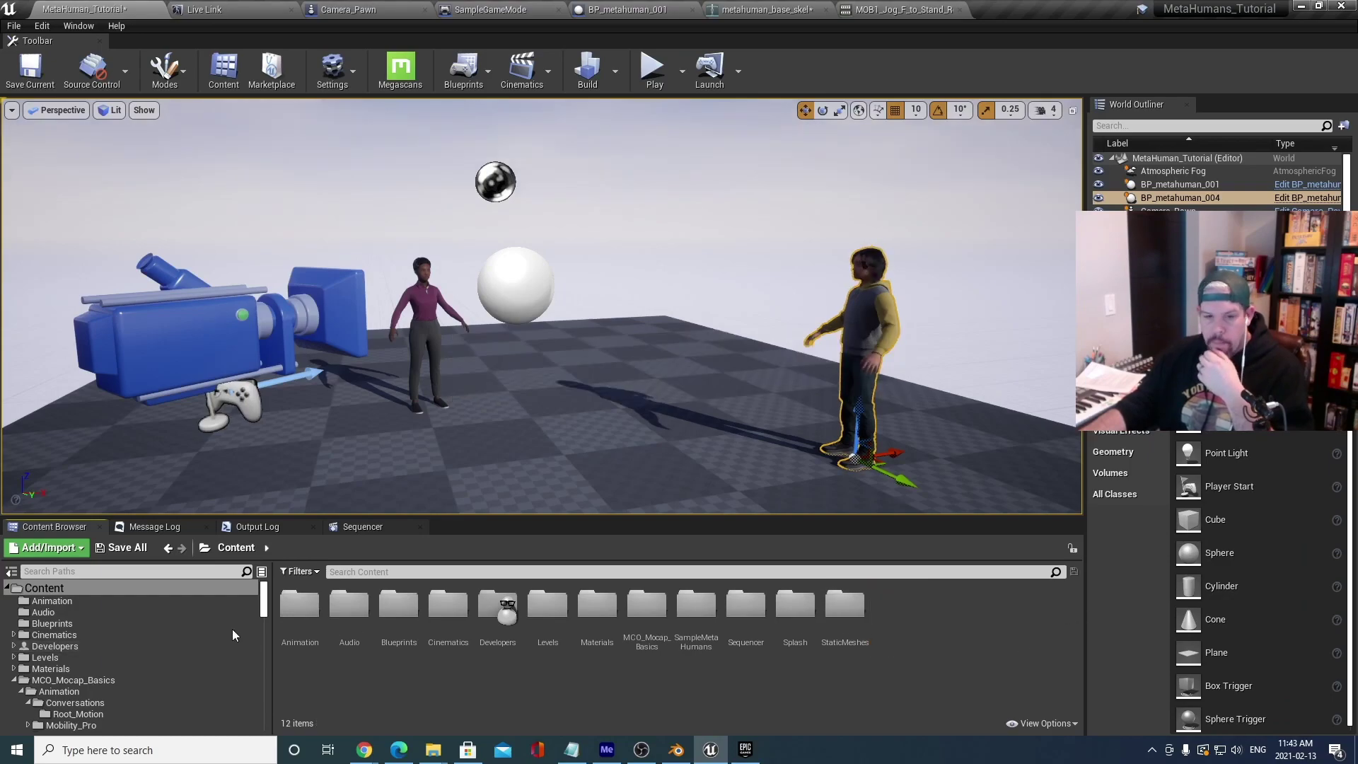
Open the metahuman_base_skel skeleton from SampleMetaHumans/Common/Female/Medium/NormalWeight/Body.
scroll(164, 651, "down", 3)
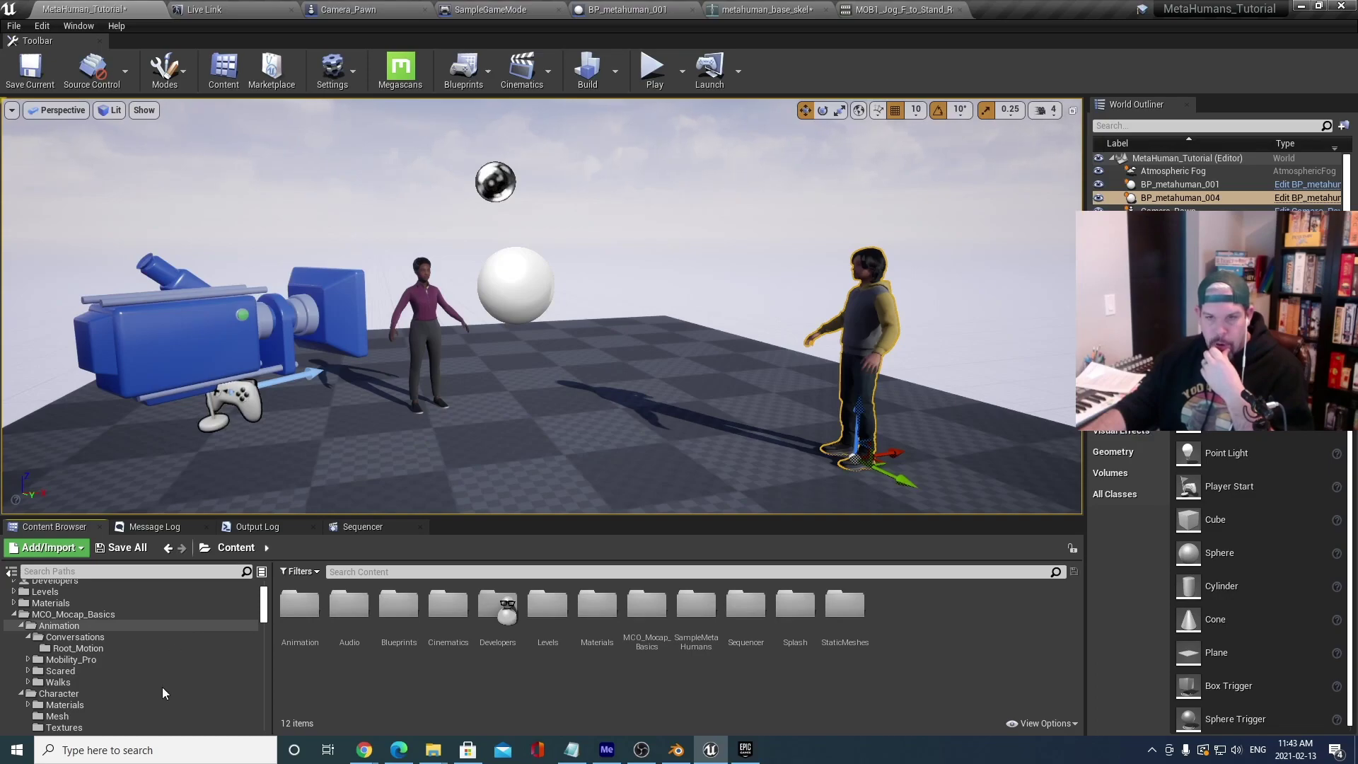
scroll(163, 689, "down", 1)
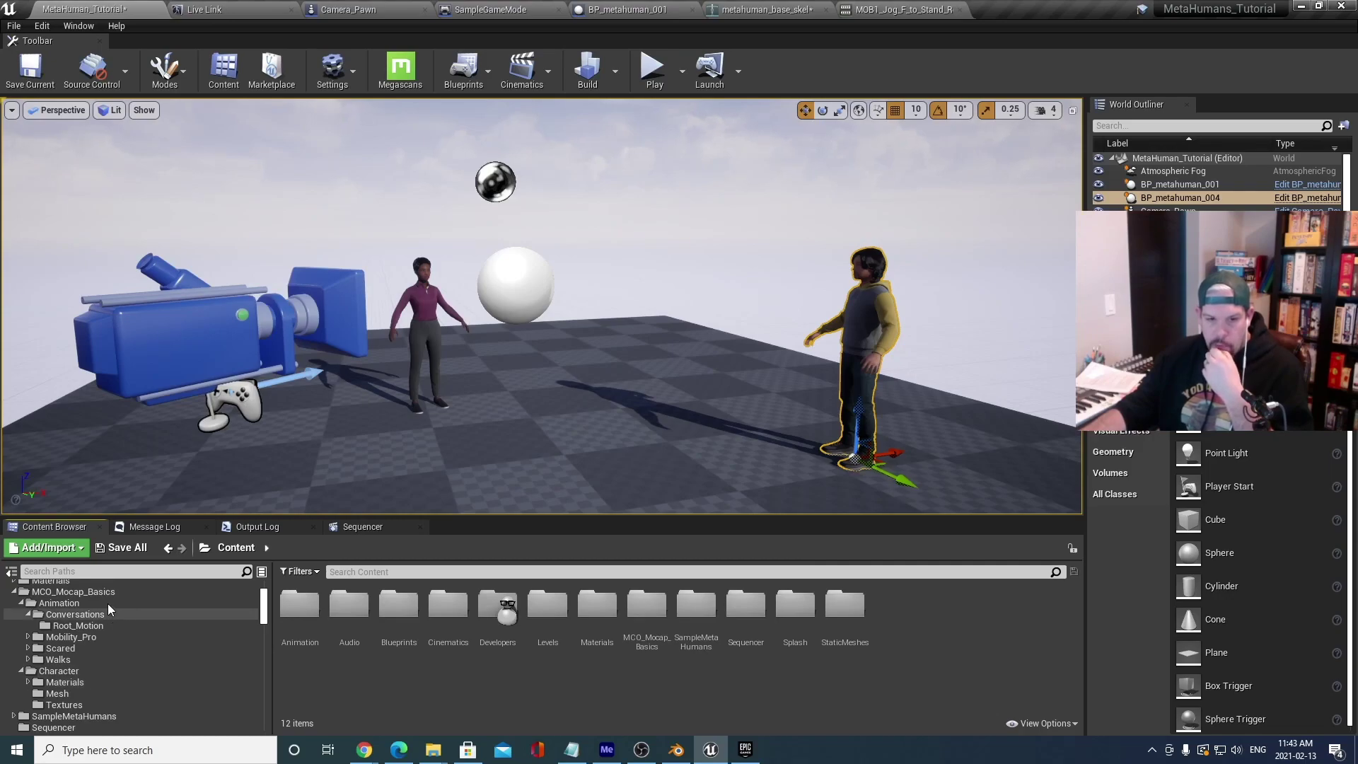
scroll(142, 660, "down", 2)
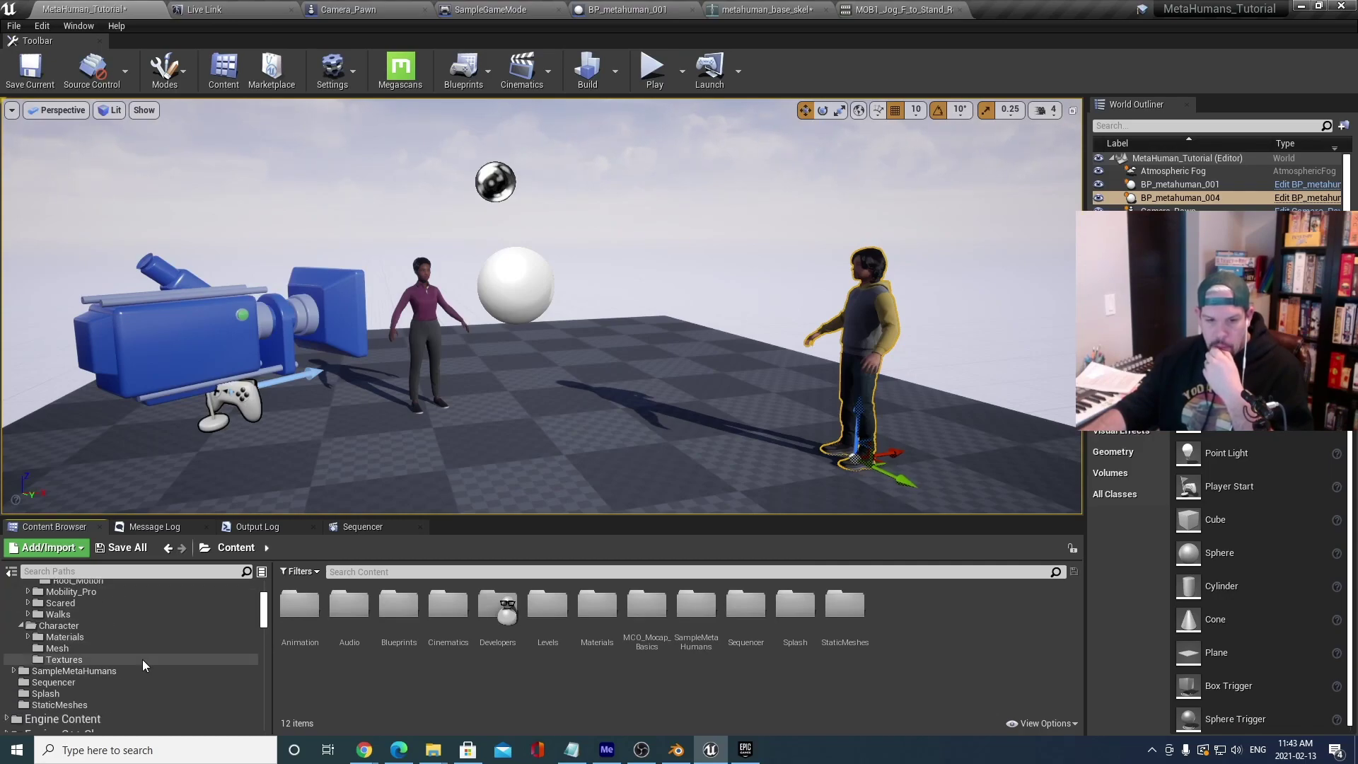
left_click(130, 669)
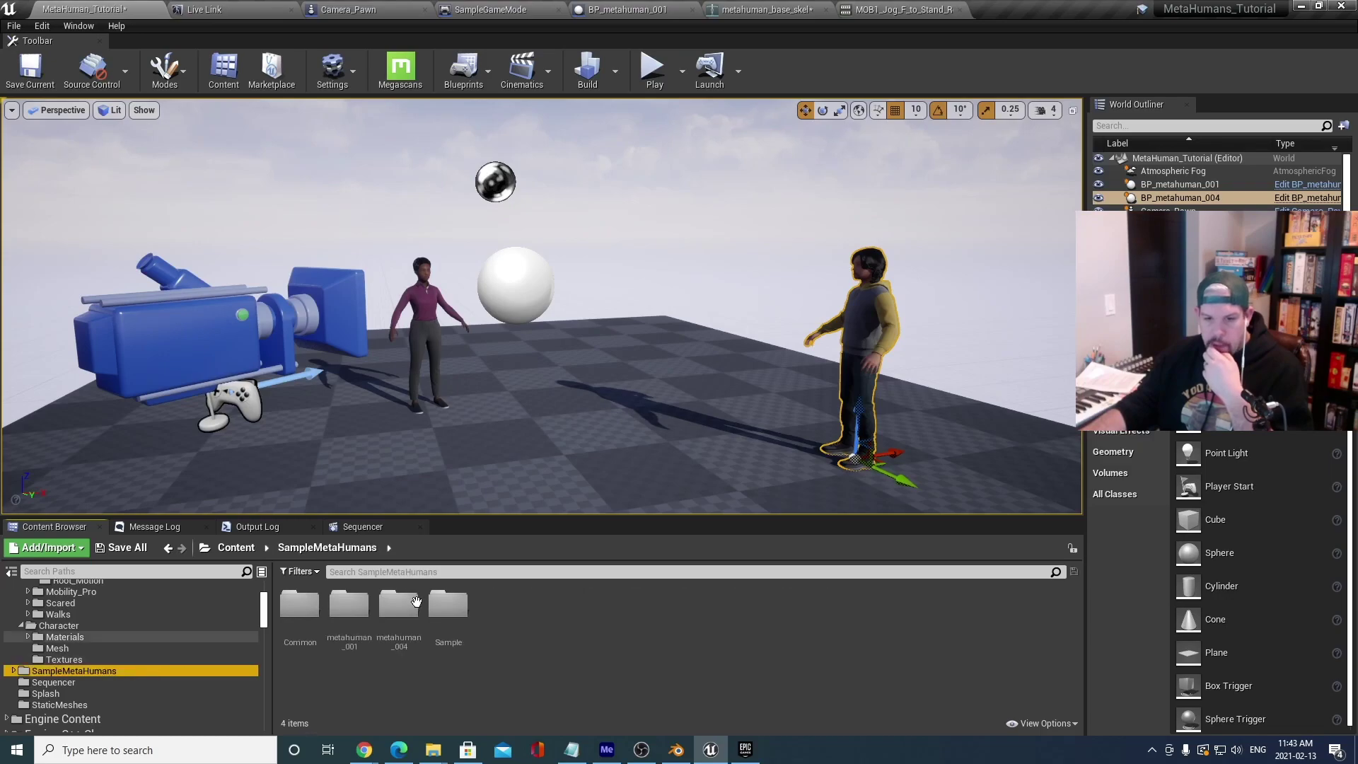
double_click(311, 615)
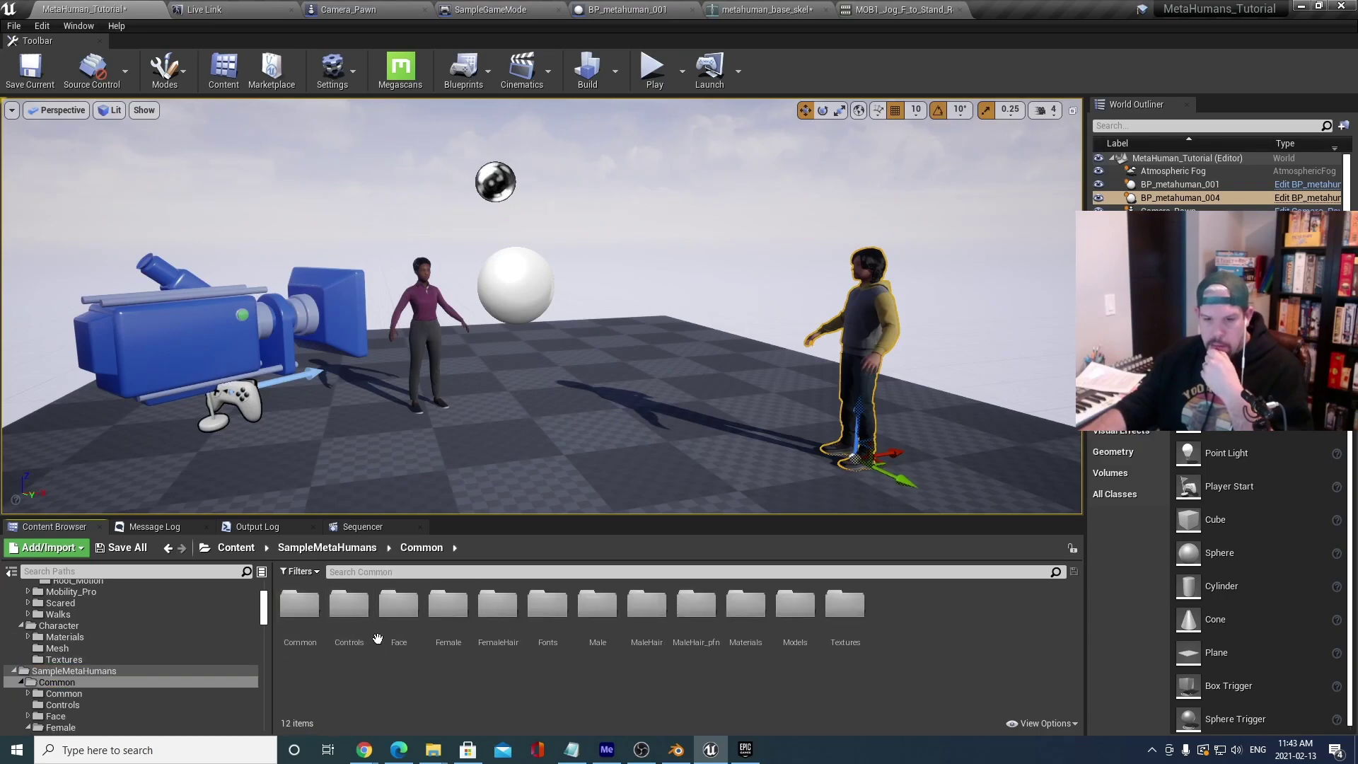
double_click(460, 614)
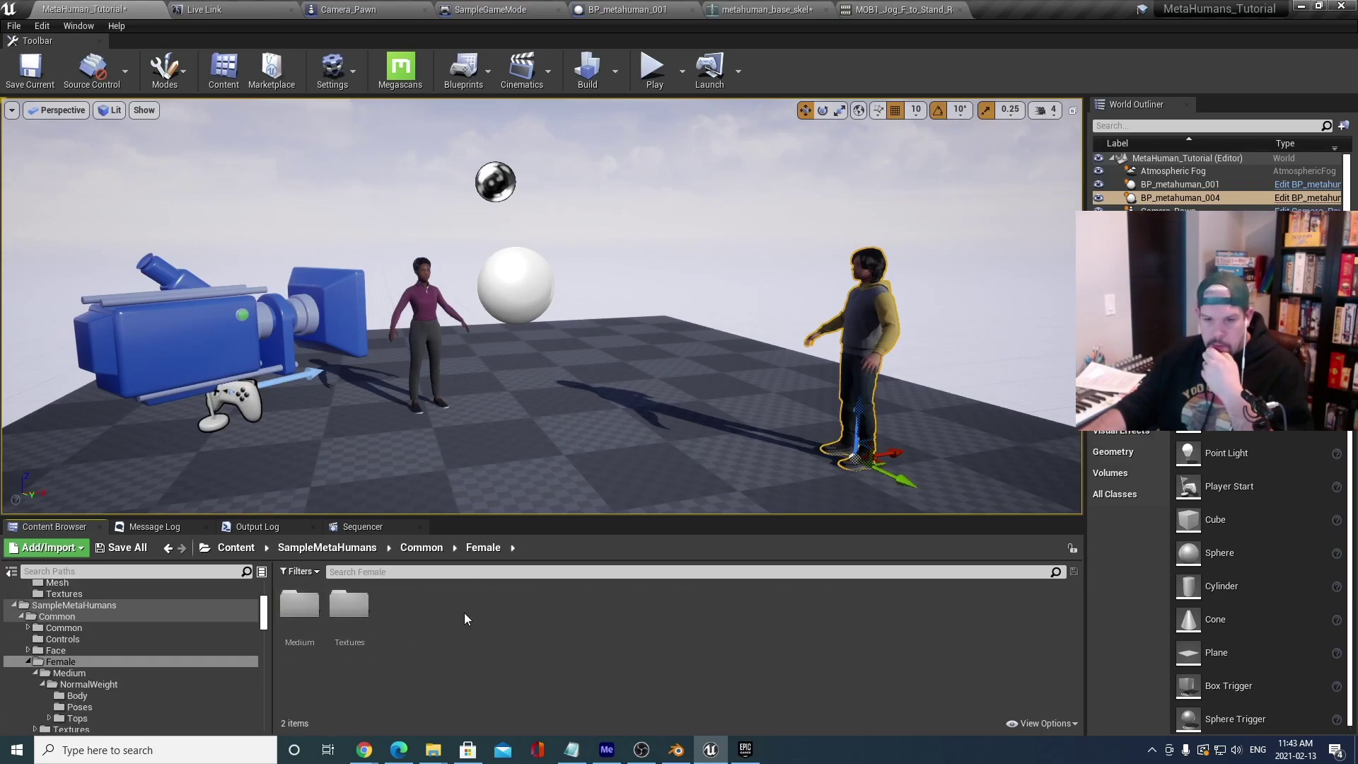
double_click(300, 605)
double_click(300, 606)
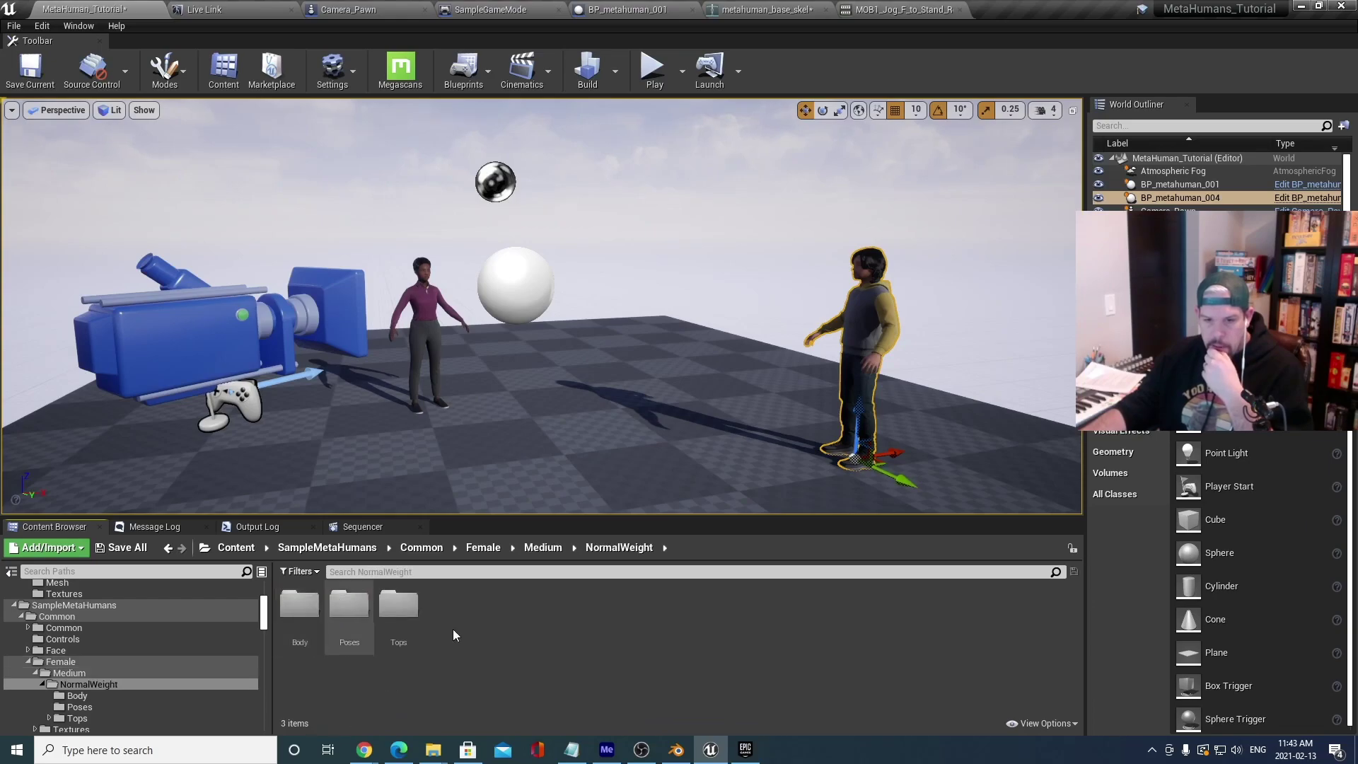
double_click(315, 613)
double_click(300, 606)
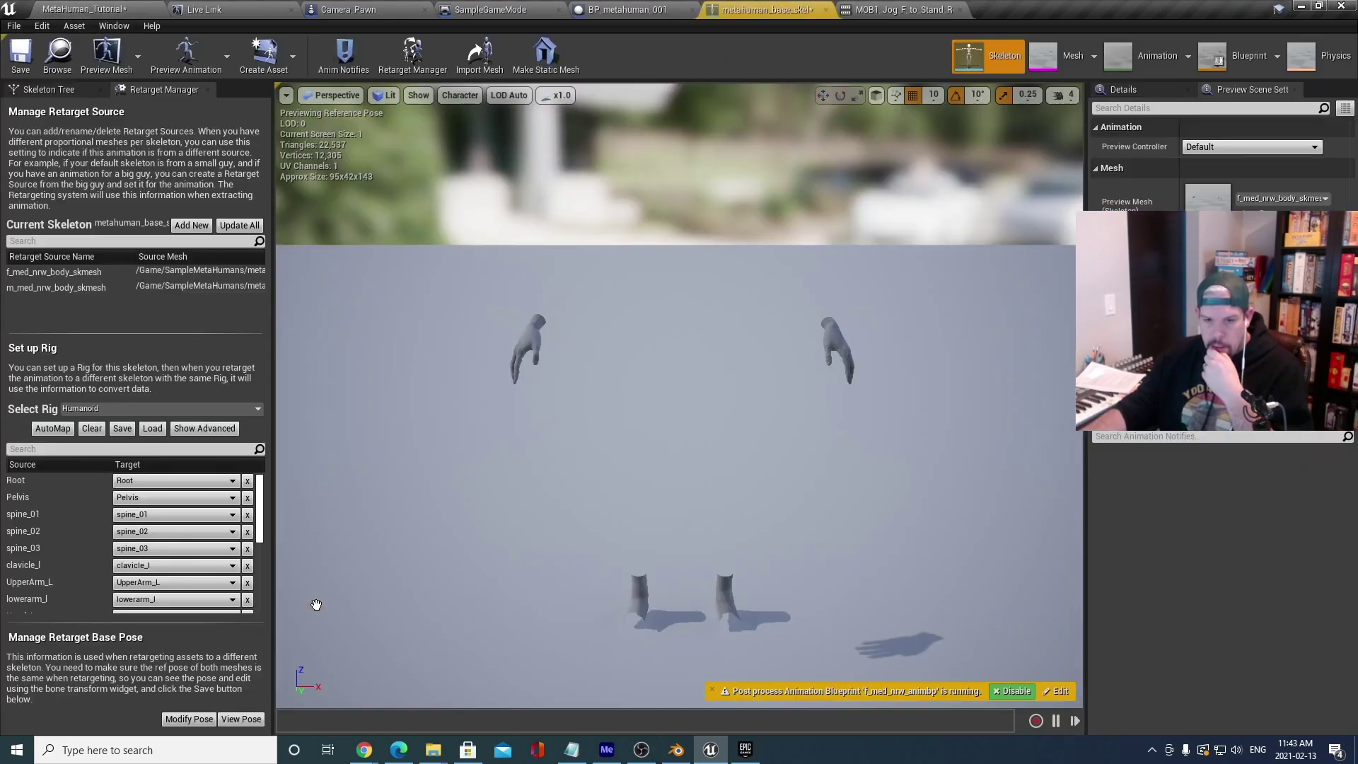
Set the skeleton preview's bone drawing to All Hierarchy.
left_click(424, 97)
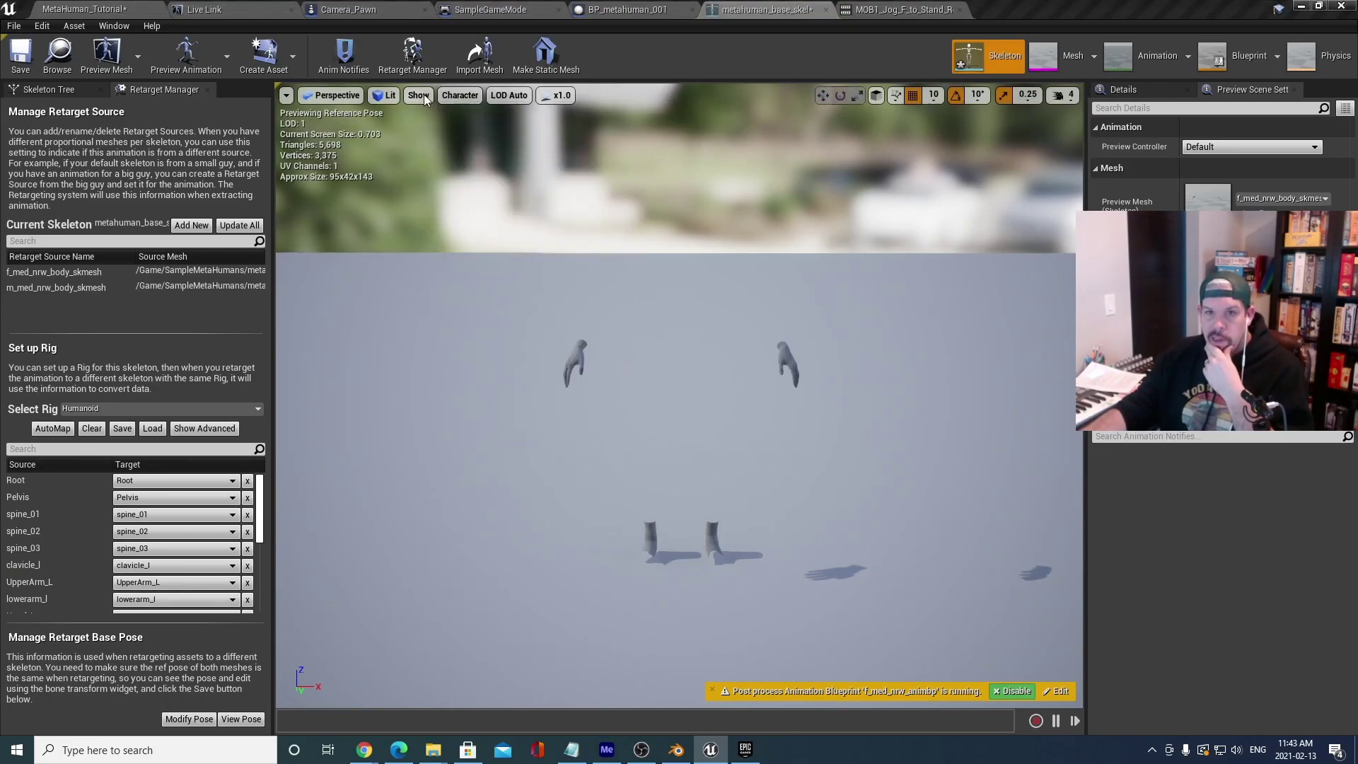
left_click(457, 96)
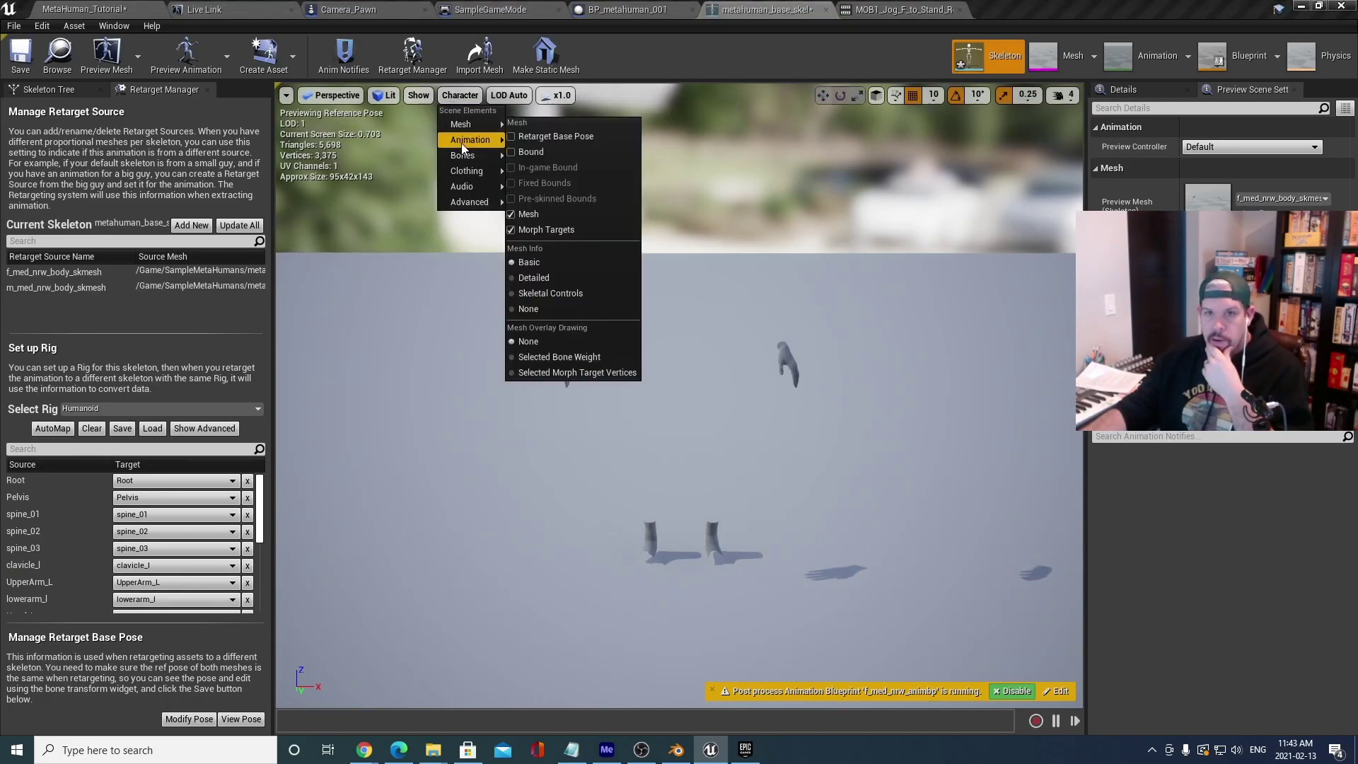
mouse_move(461, 155)
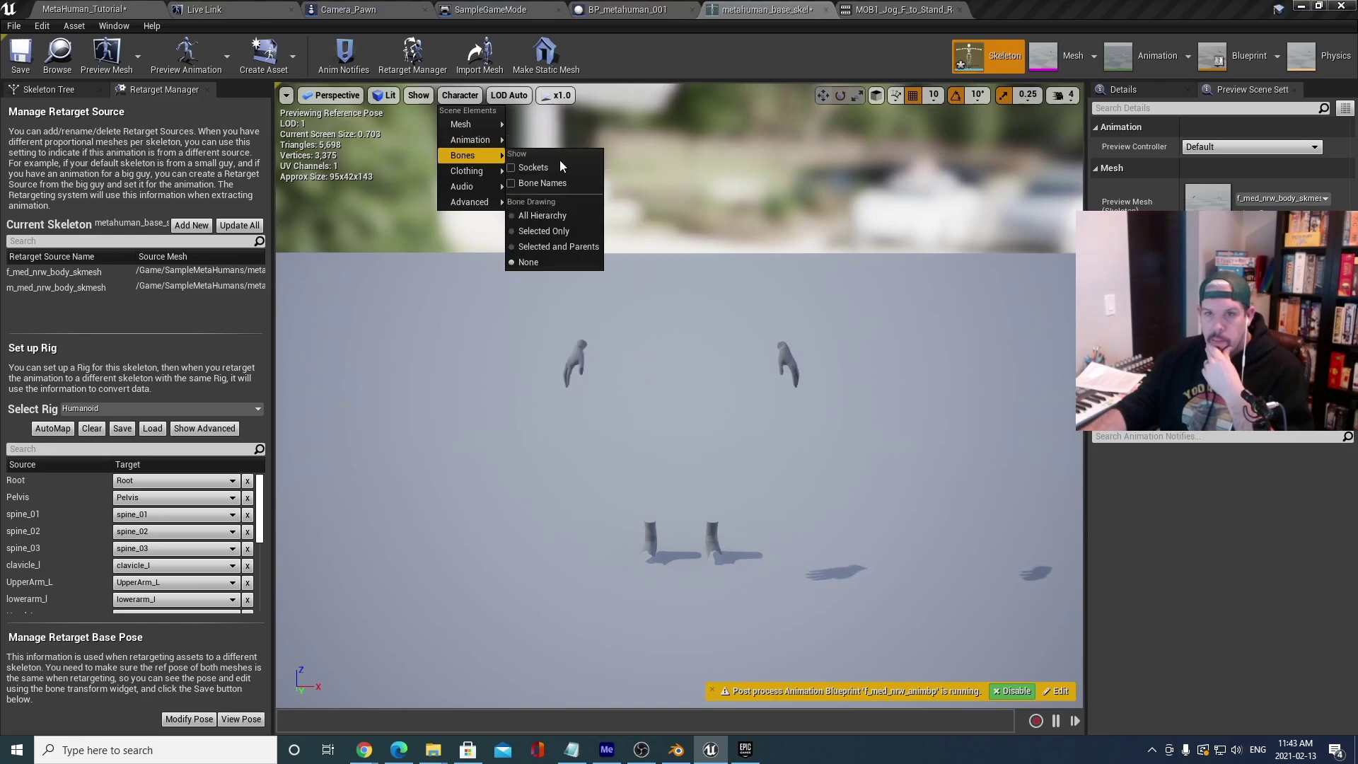
left_click(545, 216)
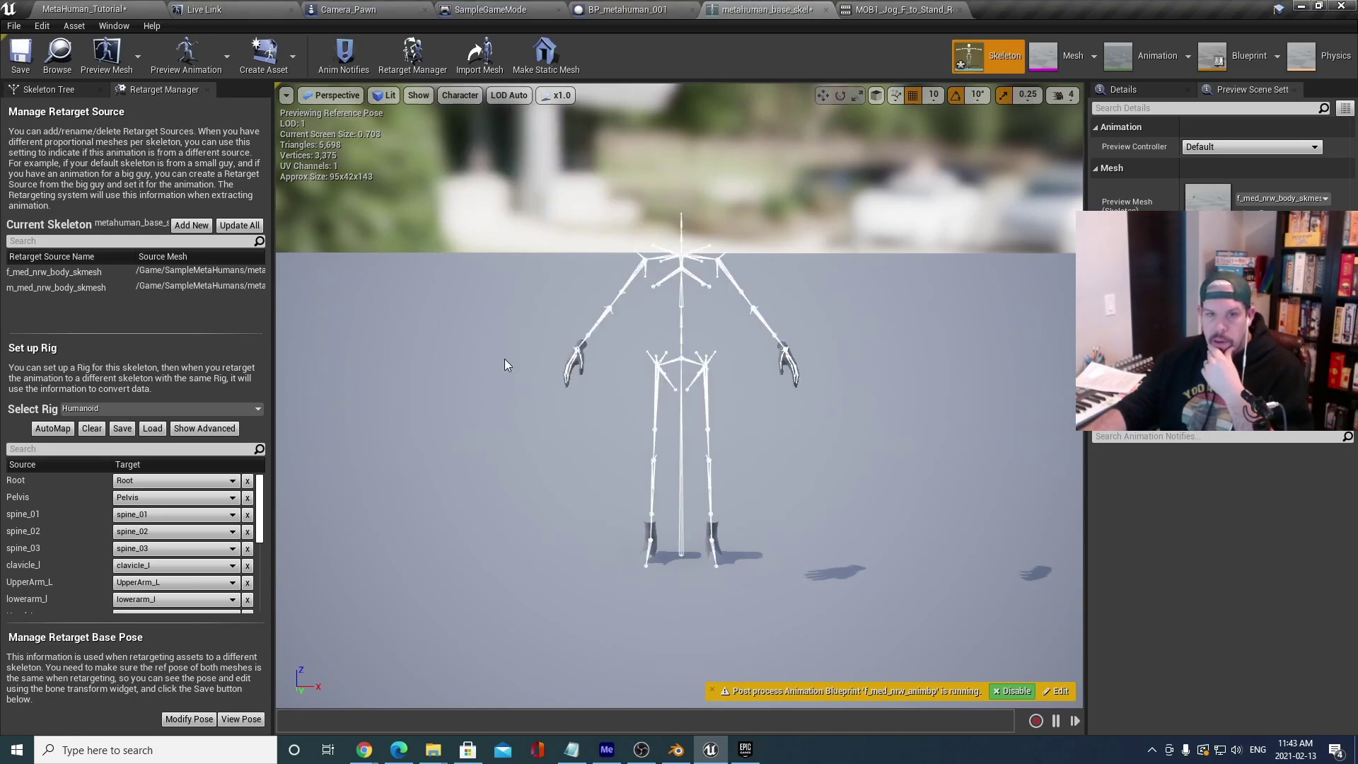
Examine the retarget base pose on the MetaHuman skeleton, compare it with the reference pose, and hide it again.
left_click(230, 719)
right_click_drag(754, 417, 563, 484)
key("d")
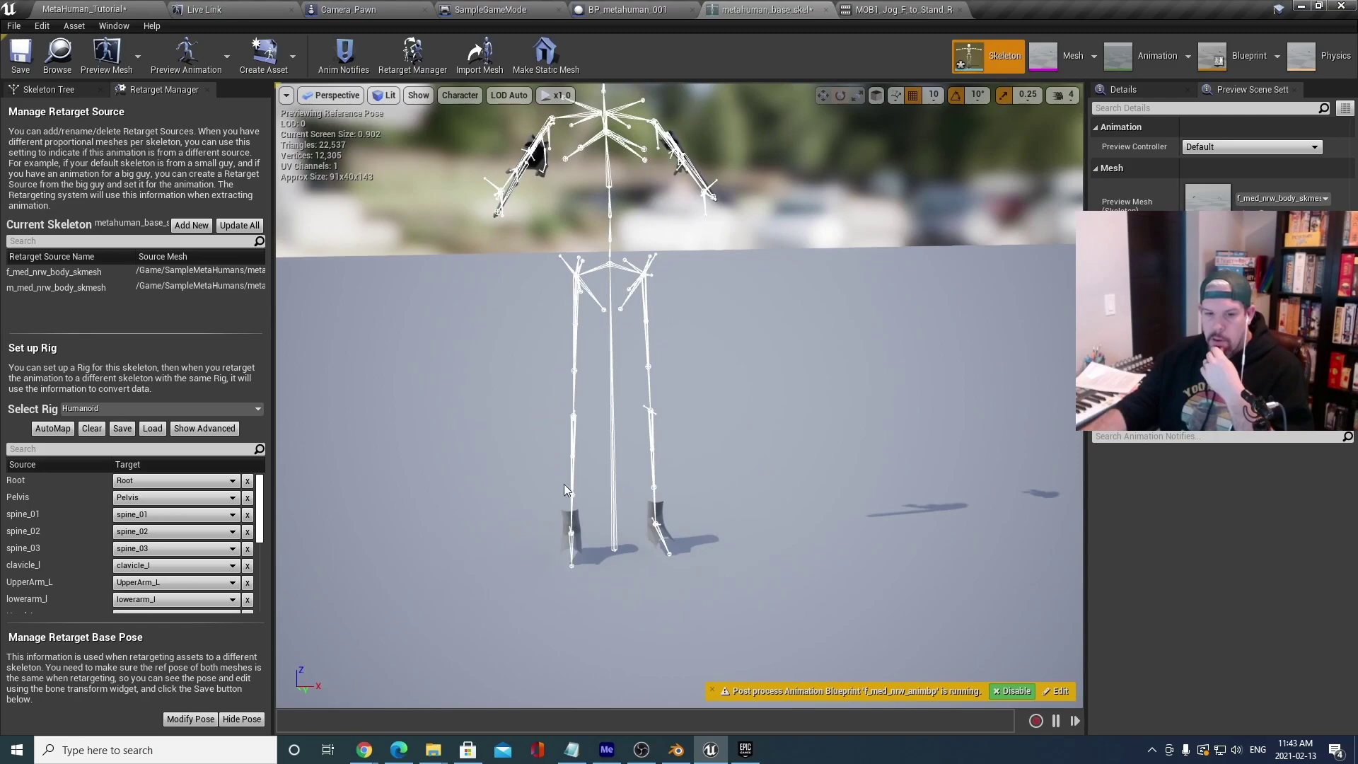
left_click(202, 720)
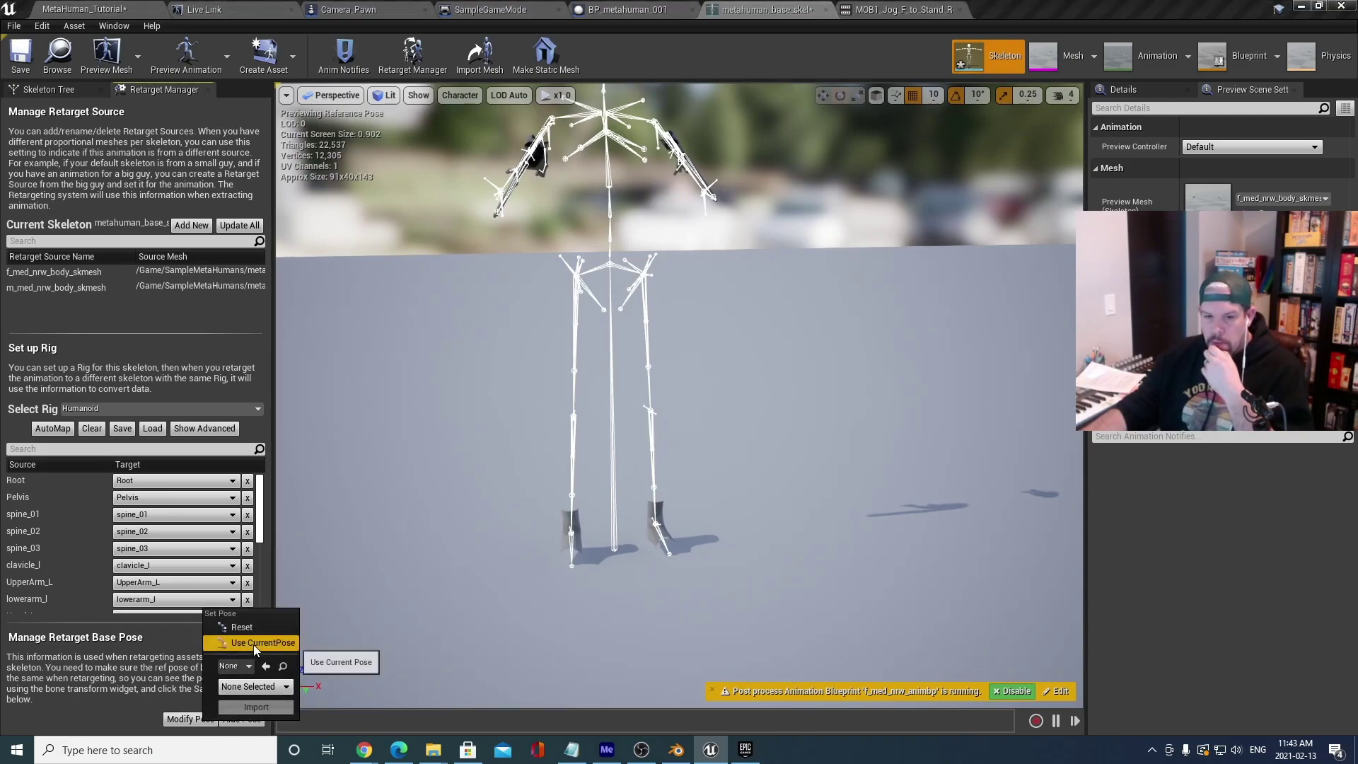
scroll(373, 552, "down", 5)
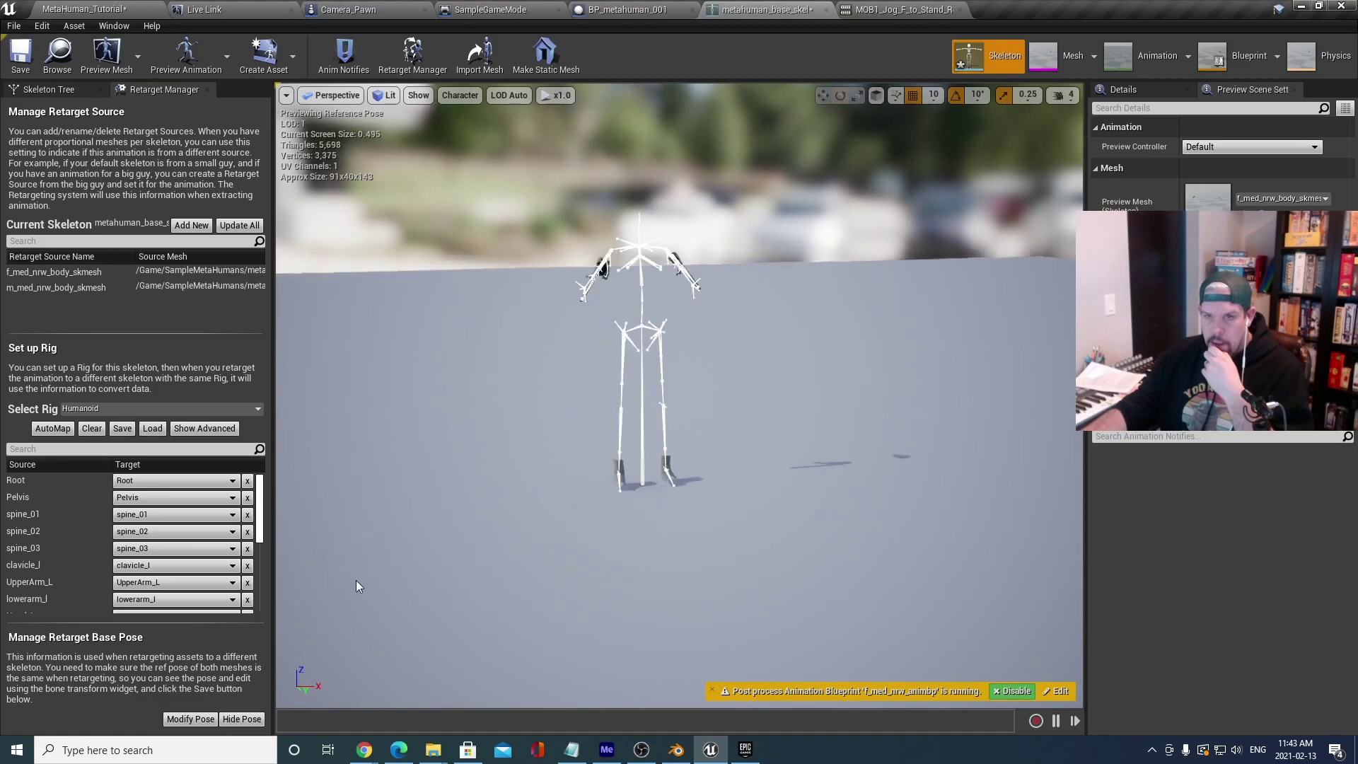
left_click(241, 719)
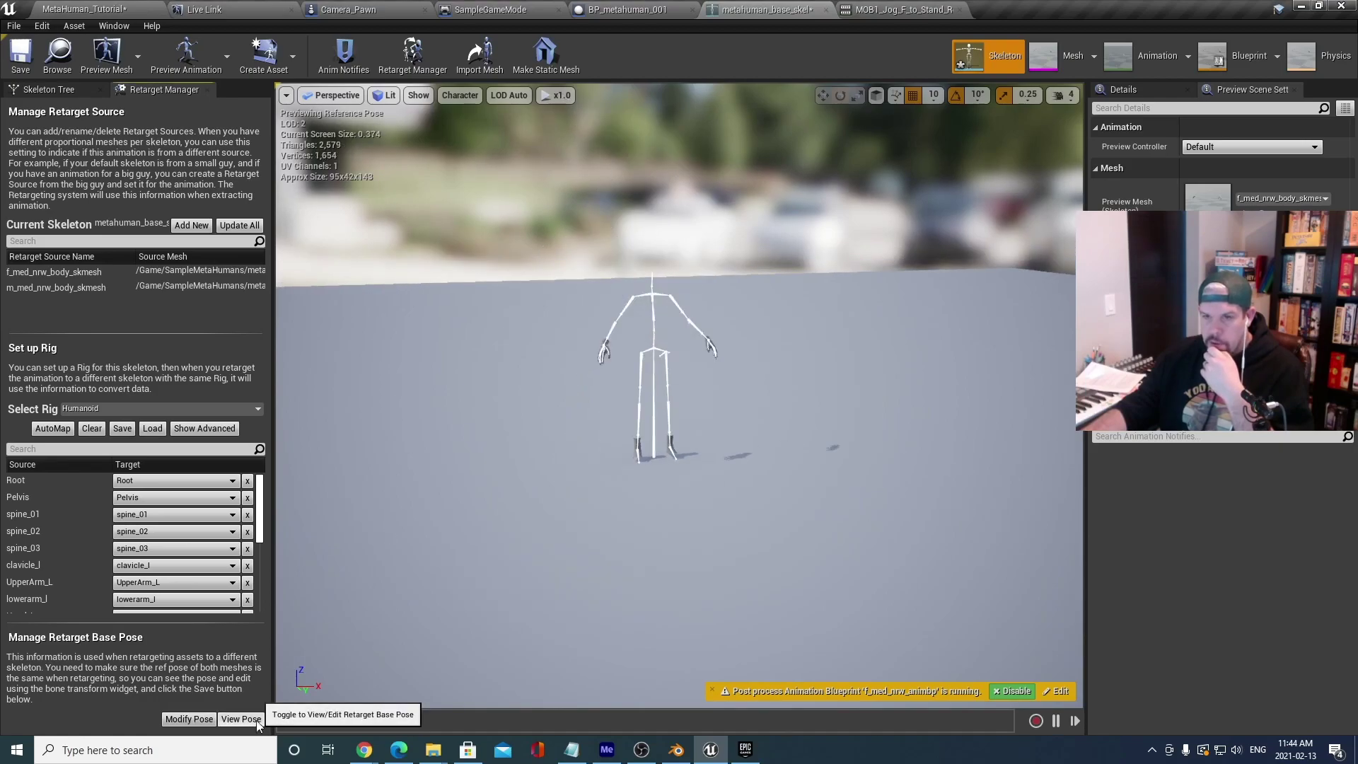
scroll(595, 487, "up", 5)
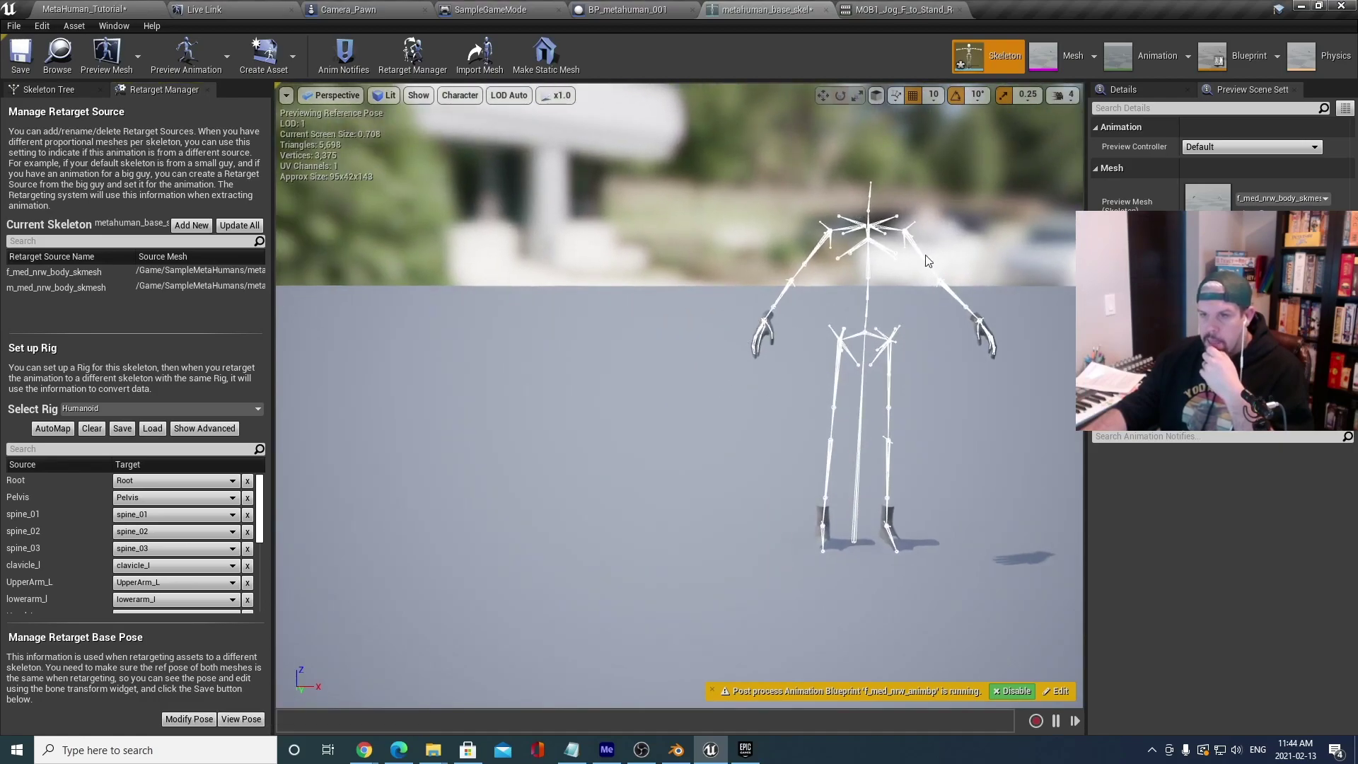
Set the retarget base pose of metahuman_base_skel from the current pose, save the skeleton, and return to the MetaHuman_Tutorial level editor.
left_click(183, 720)
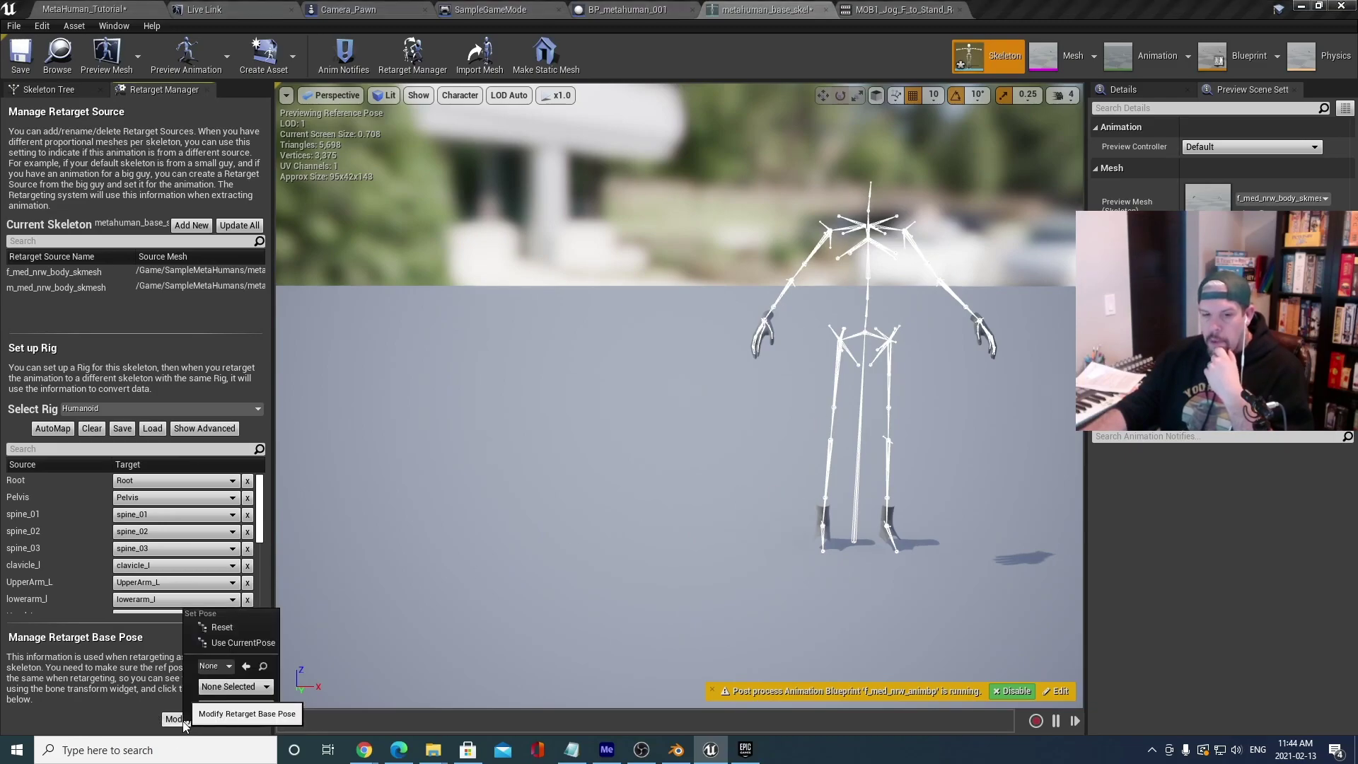
left_click(240, 643)
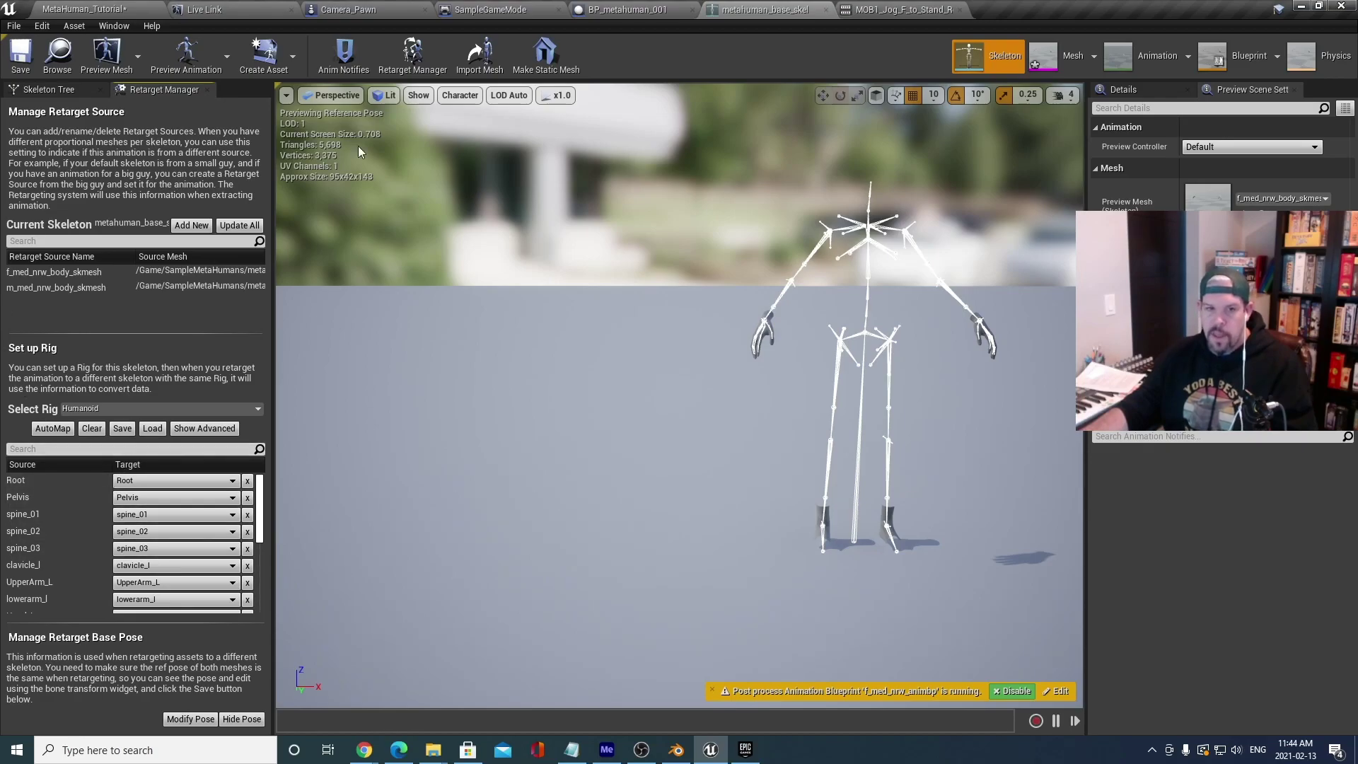
middle_click_drag(532, 582, 636, 572)
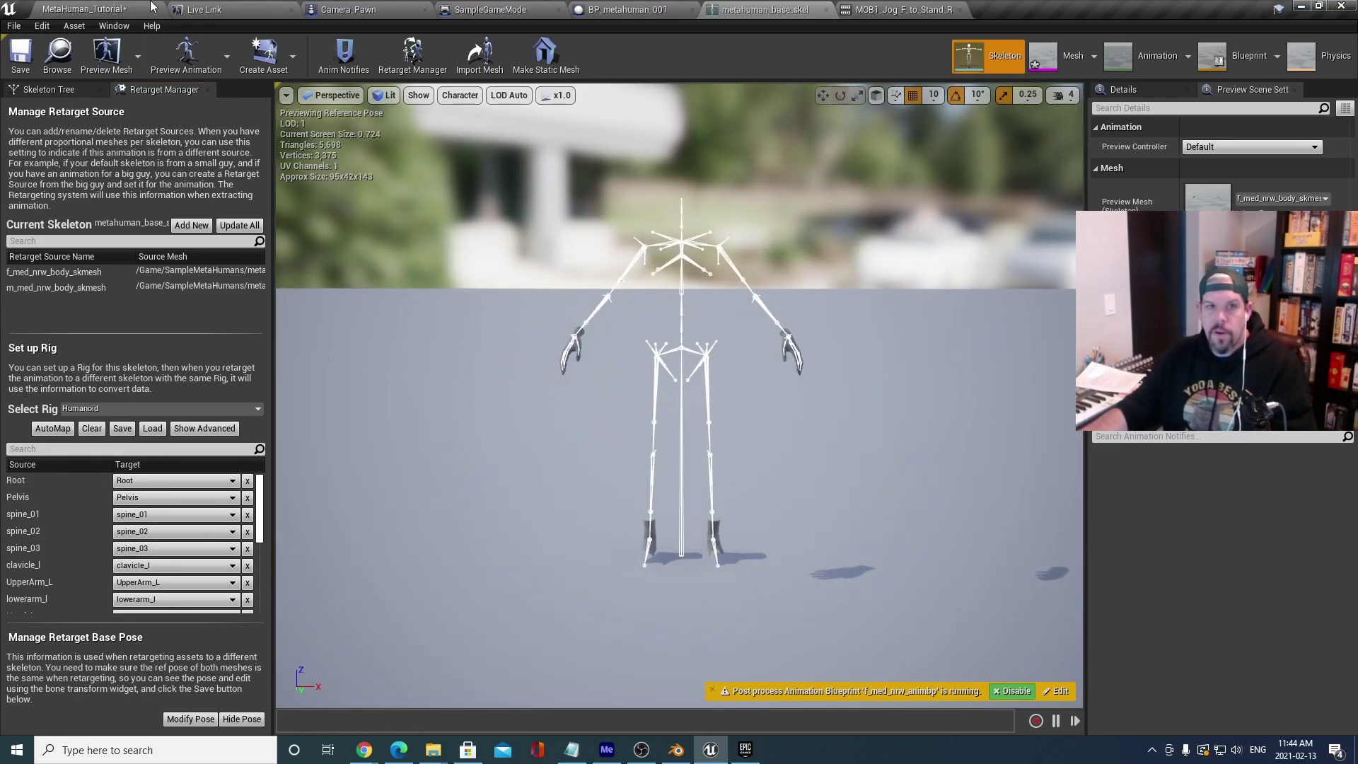
left_click(95, 7)
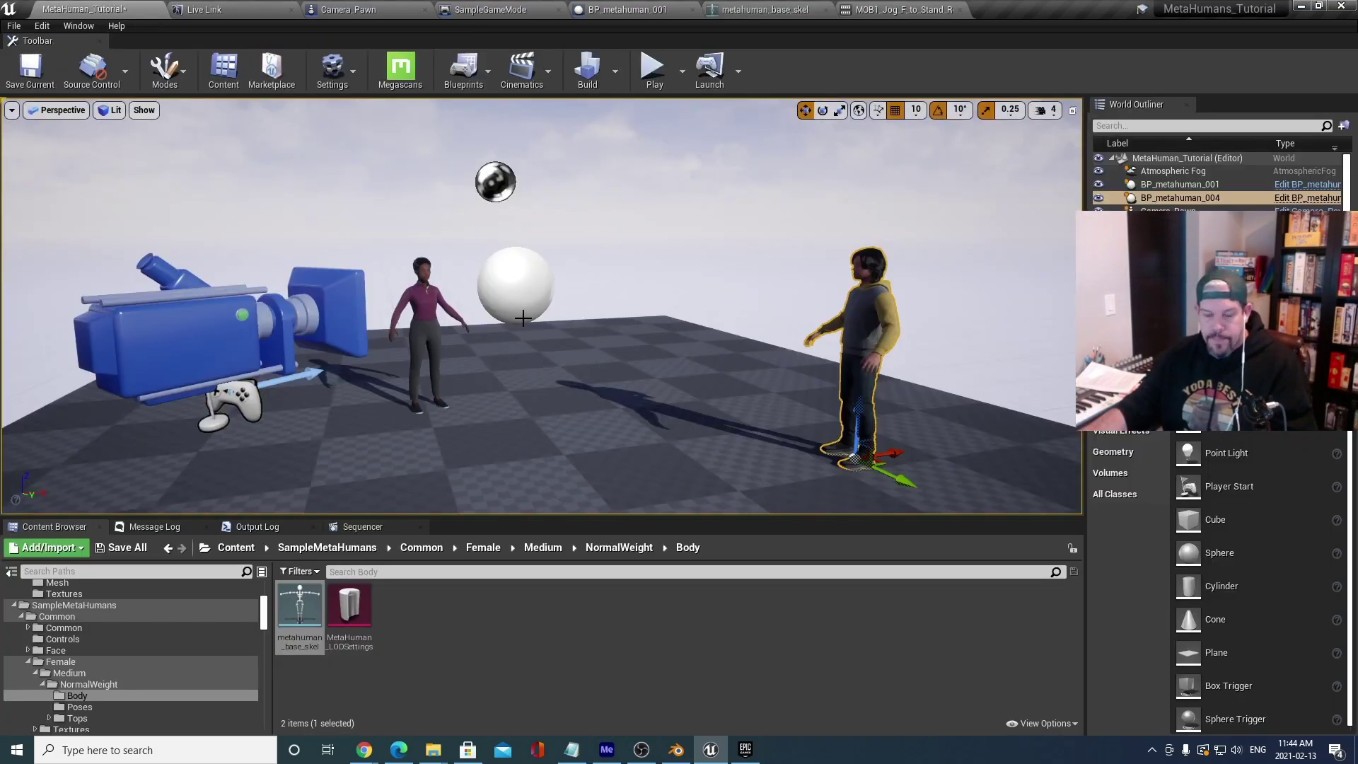
Duplicate and retarget Convo_01_Low_Key_Loop to metahuman_base_skel with the prefix TFR_, then preview the new animation and close it.
scroll(117, 596, "up", 10)
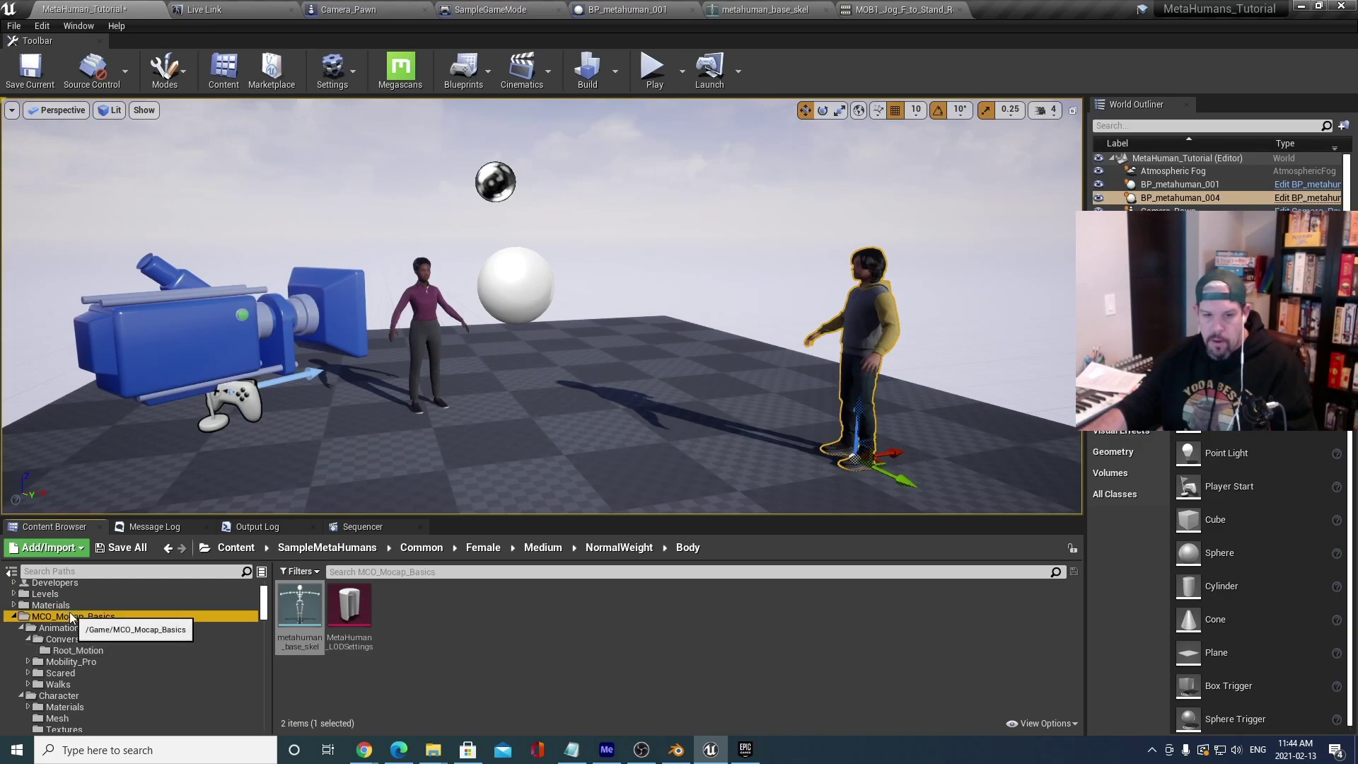
left_click(78, 616)
left_click(70, 650)
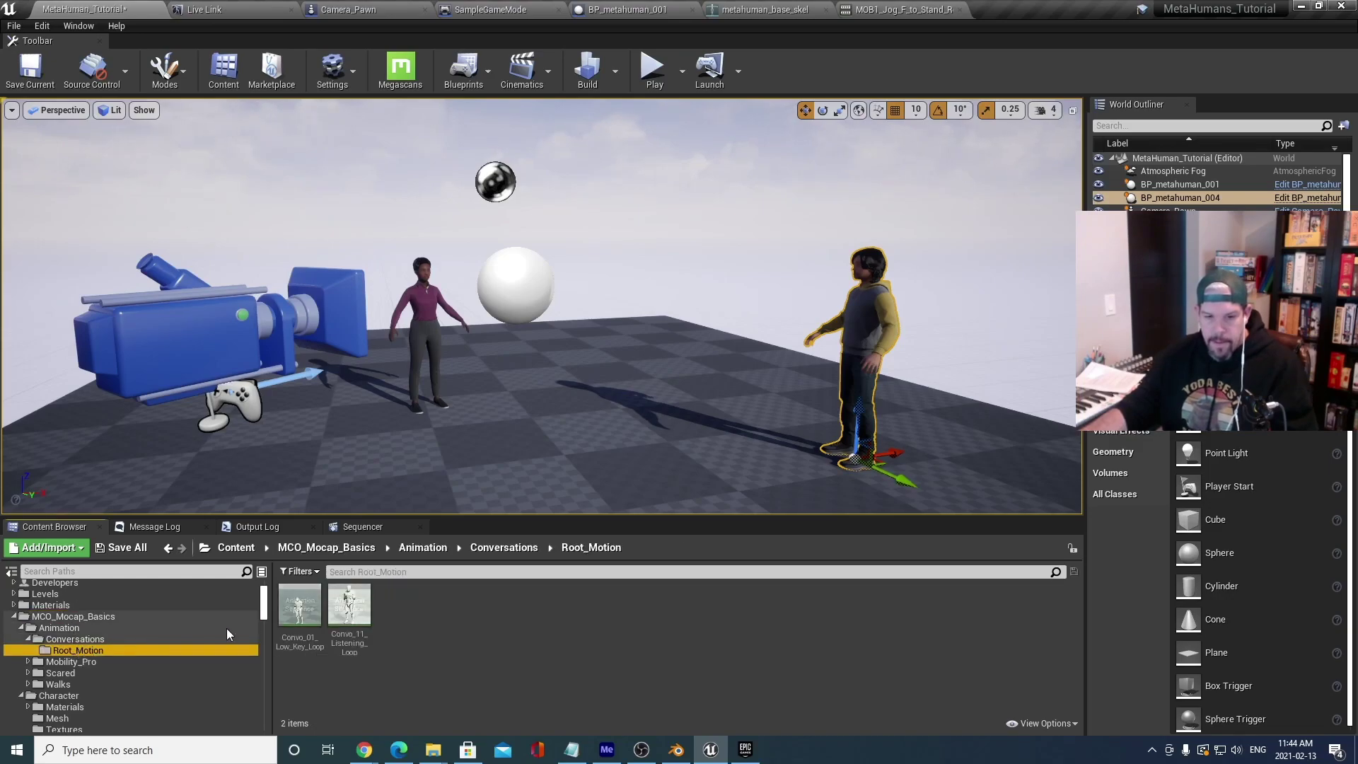
right_click(298, 625)
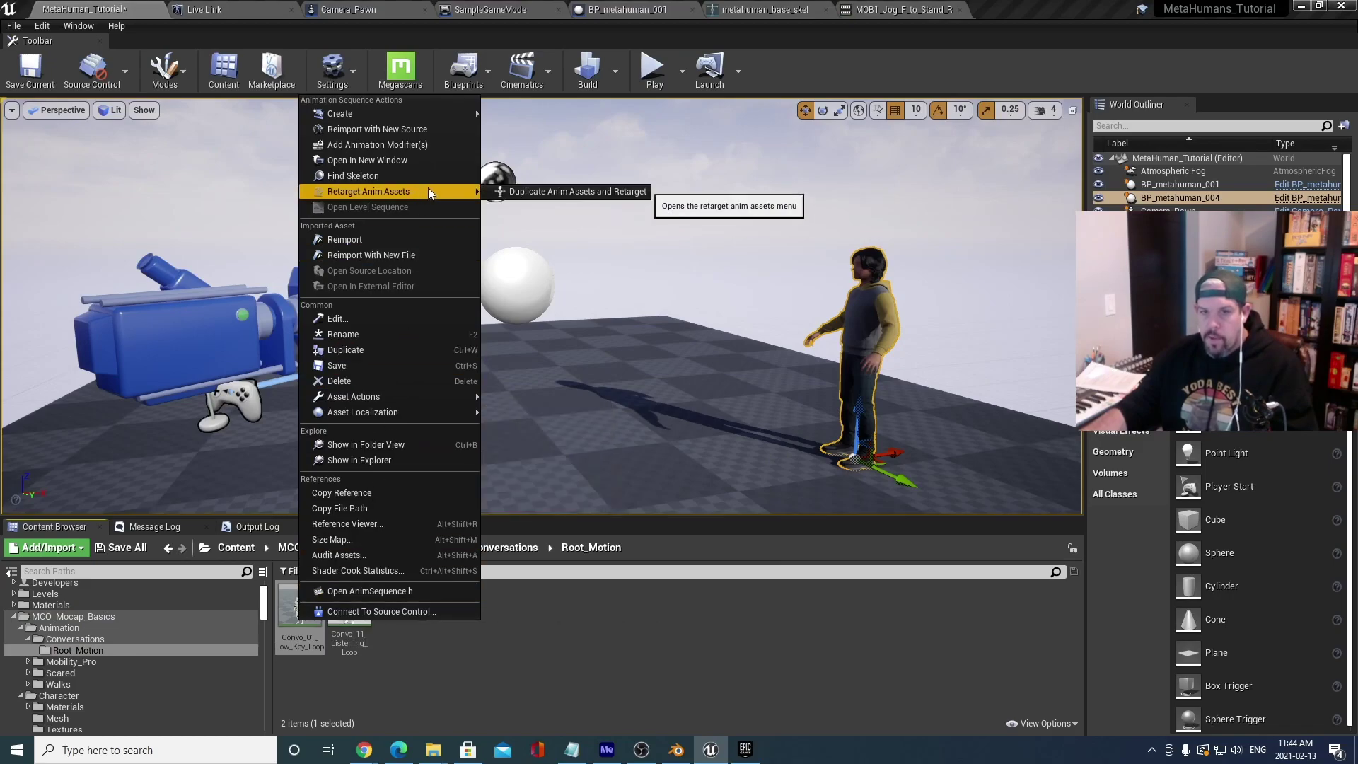
left_click(564, 191)
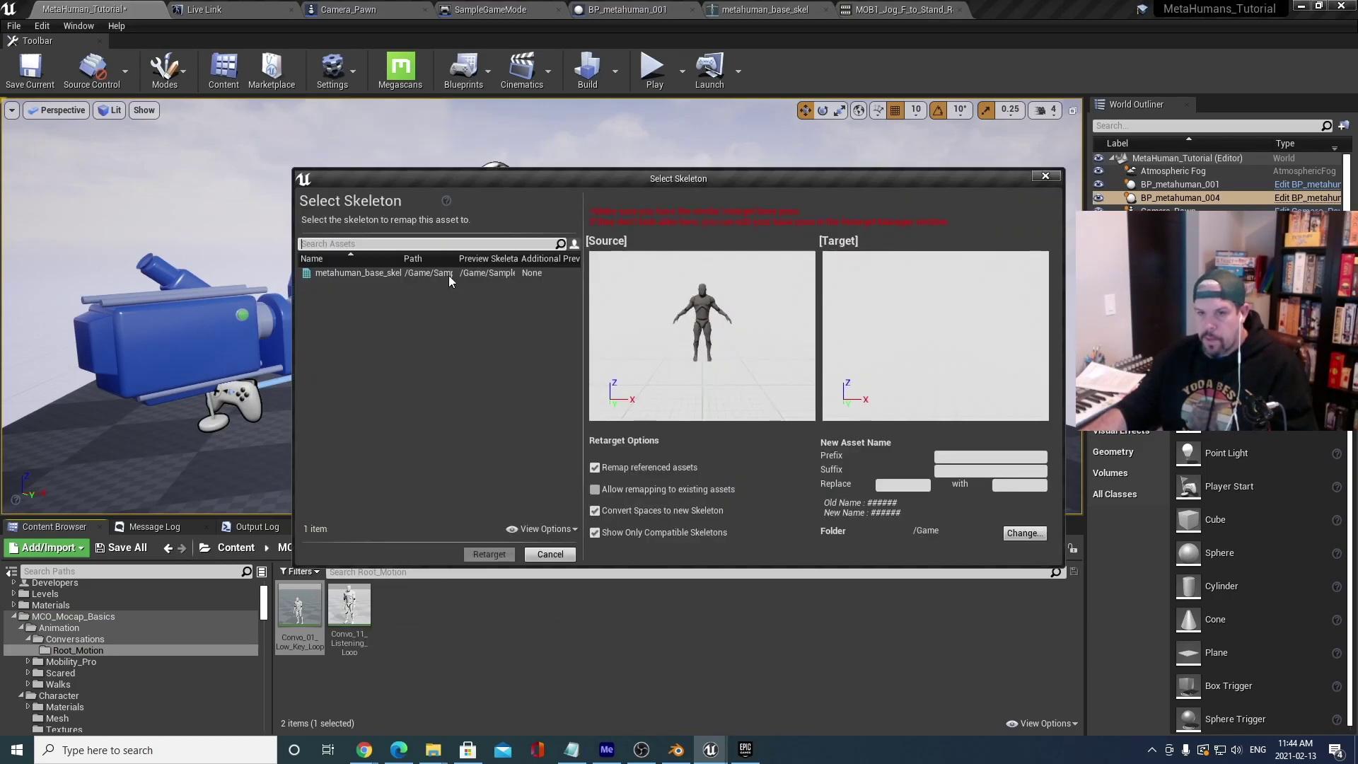
left_click(435, 276)
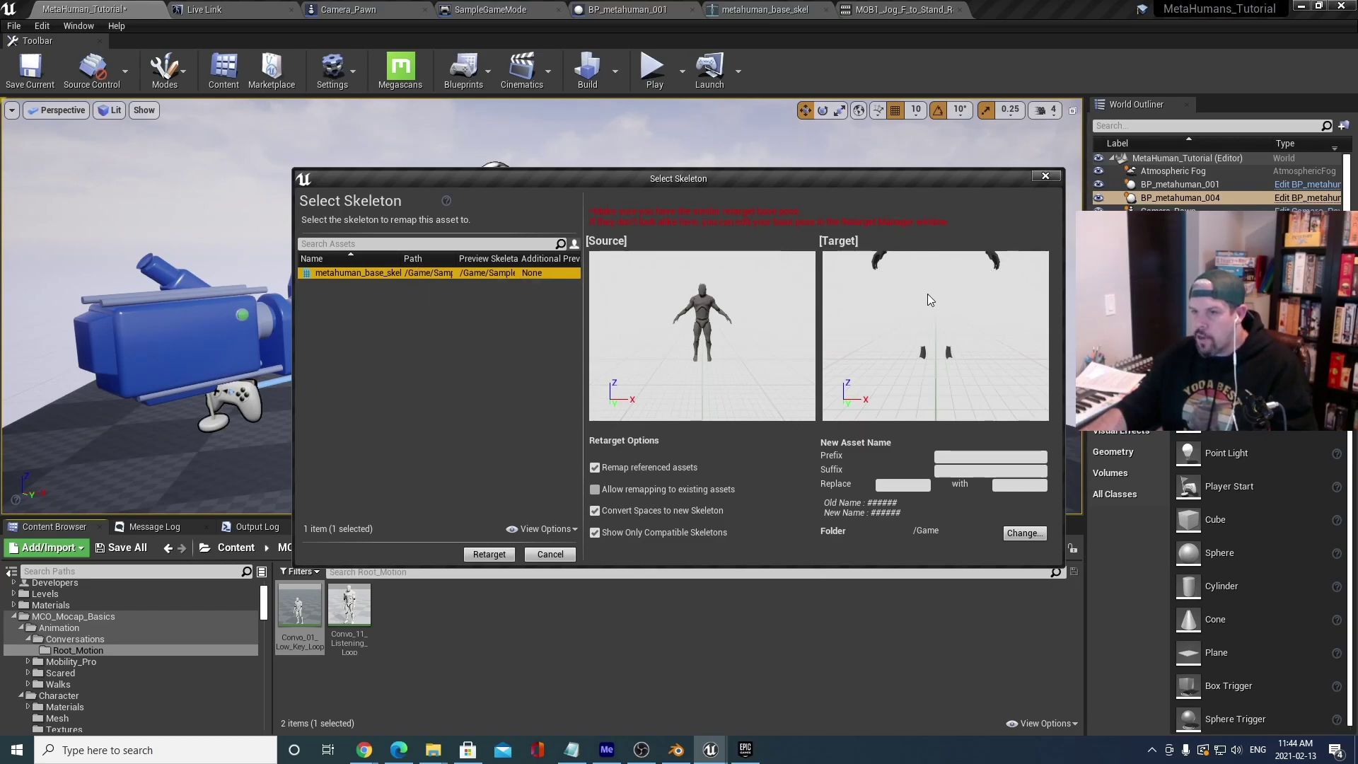
left_click(959, 459)
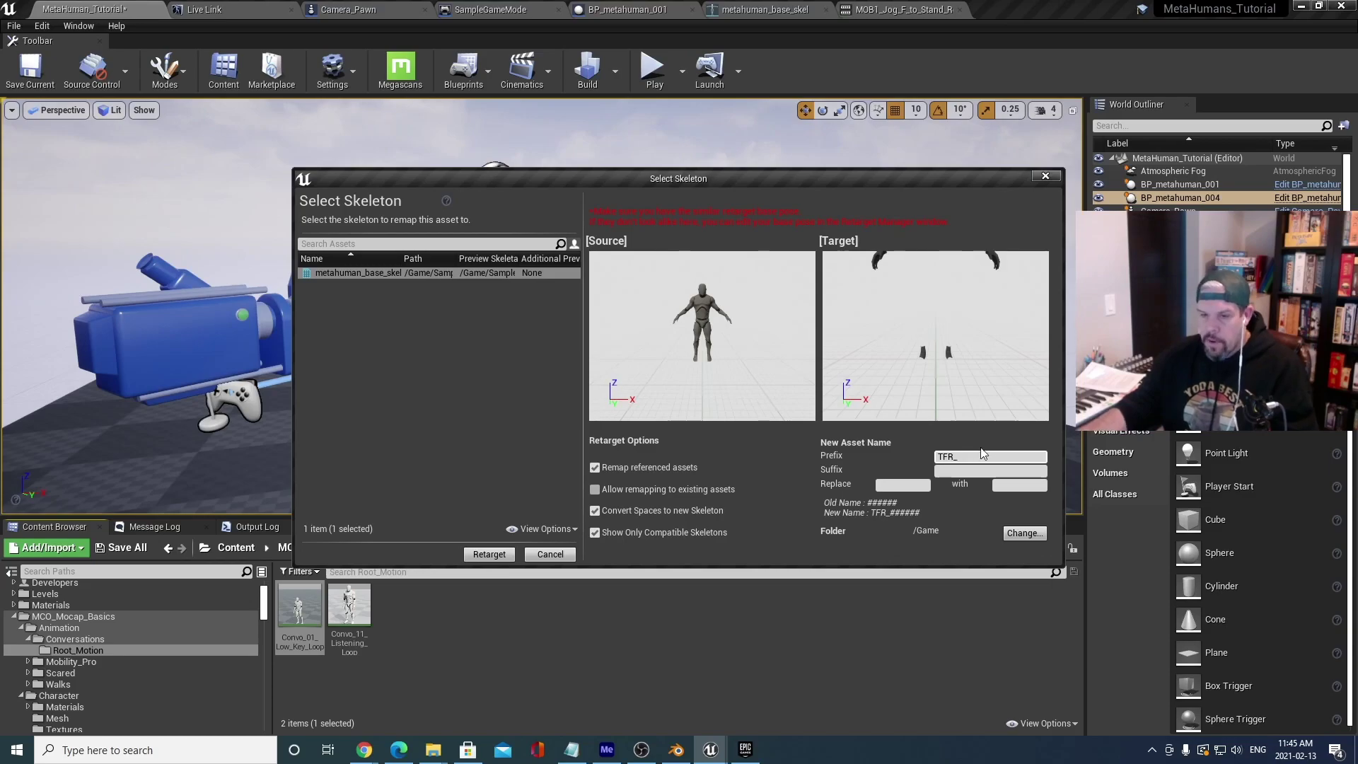
left_click(482, 554)
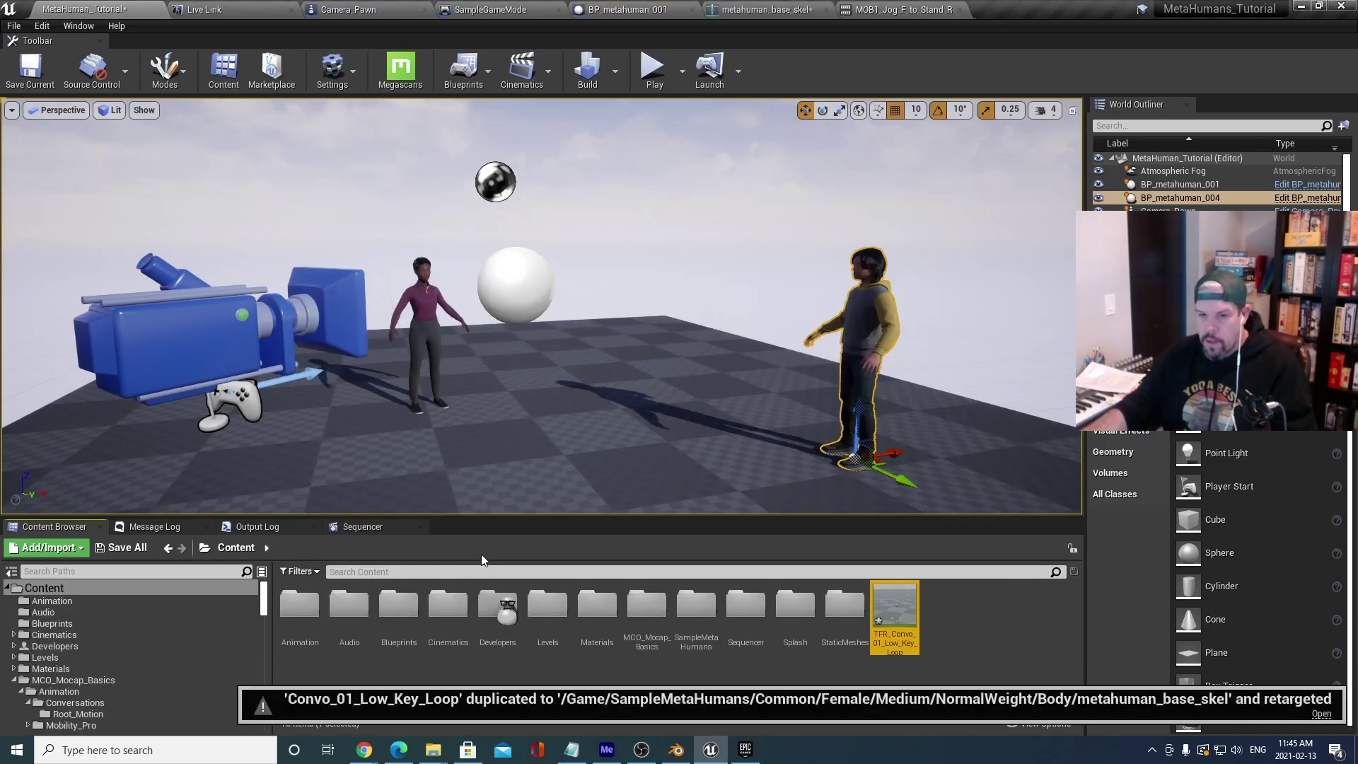
double_click(901, 609)
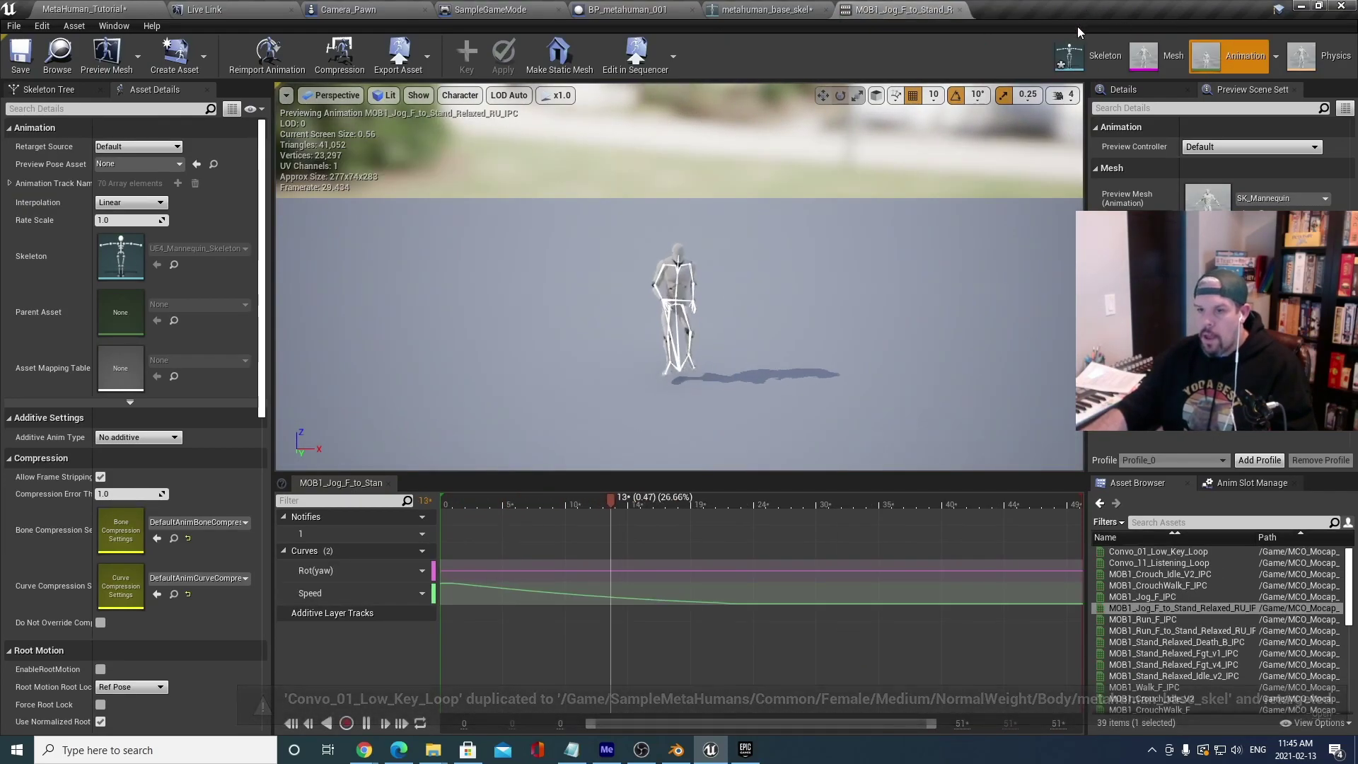
left_click(1094, 12)
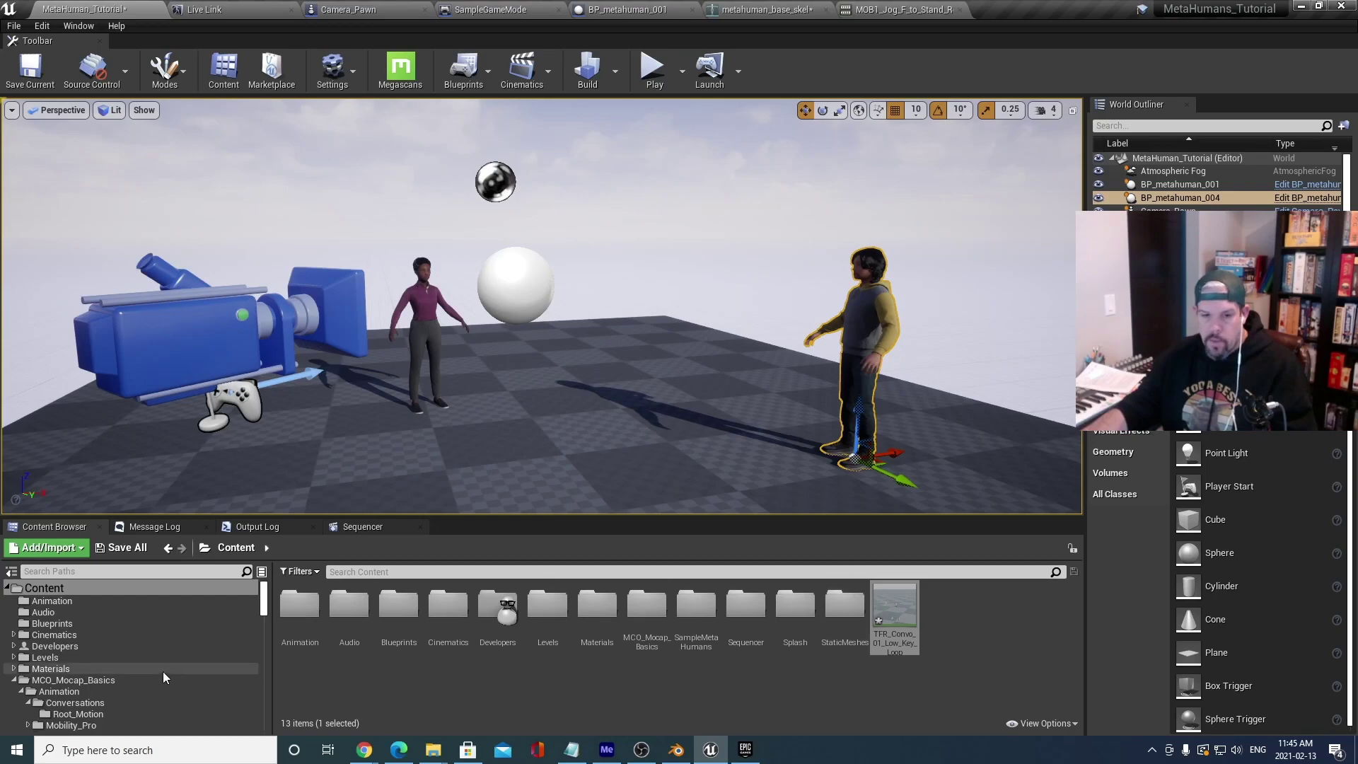
Open the Root_Motion folder of the Mobility_Pro animations inside MCO_Mocap_Basics.
scroll(115, 654, "down", 1)
left_click(112, 659)
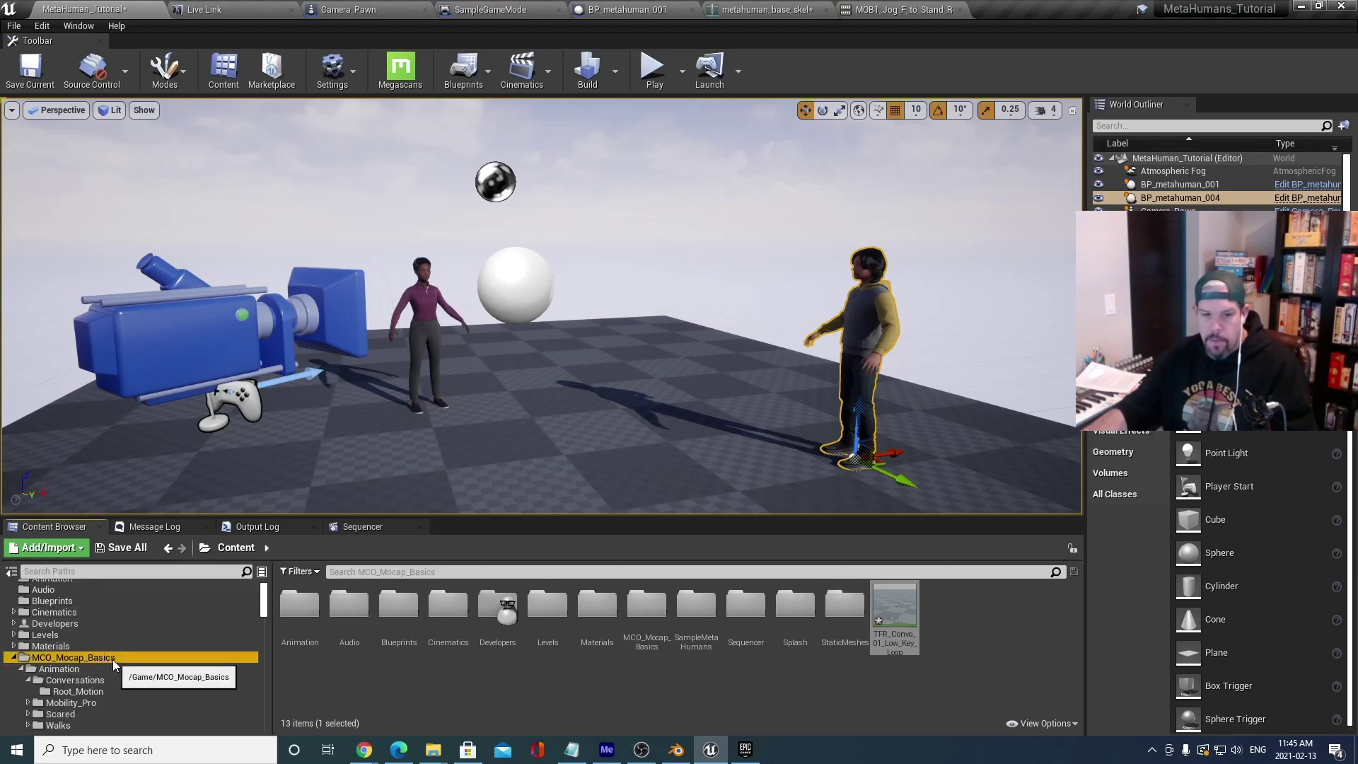
left_click(110, 669)
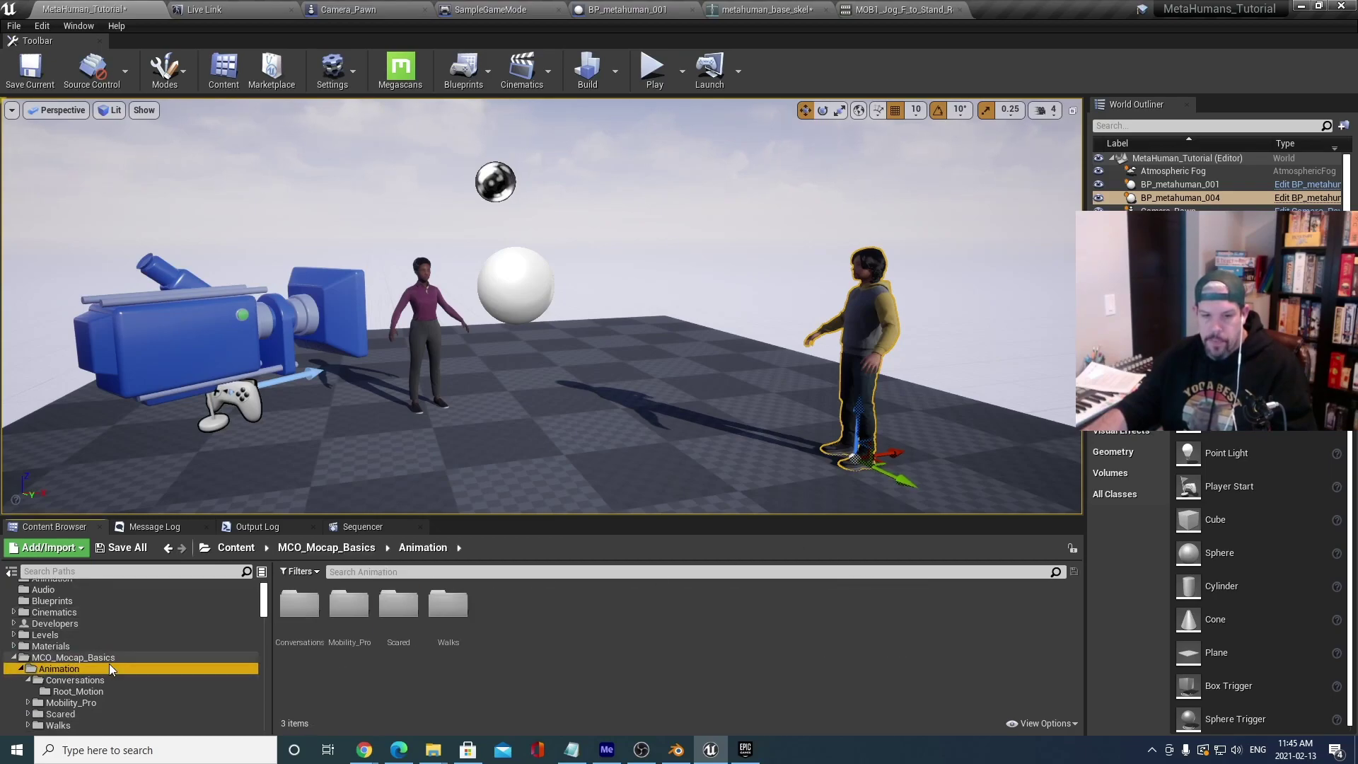
double_click(350, 598)
double_click(349, 605)
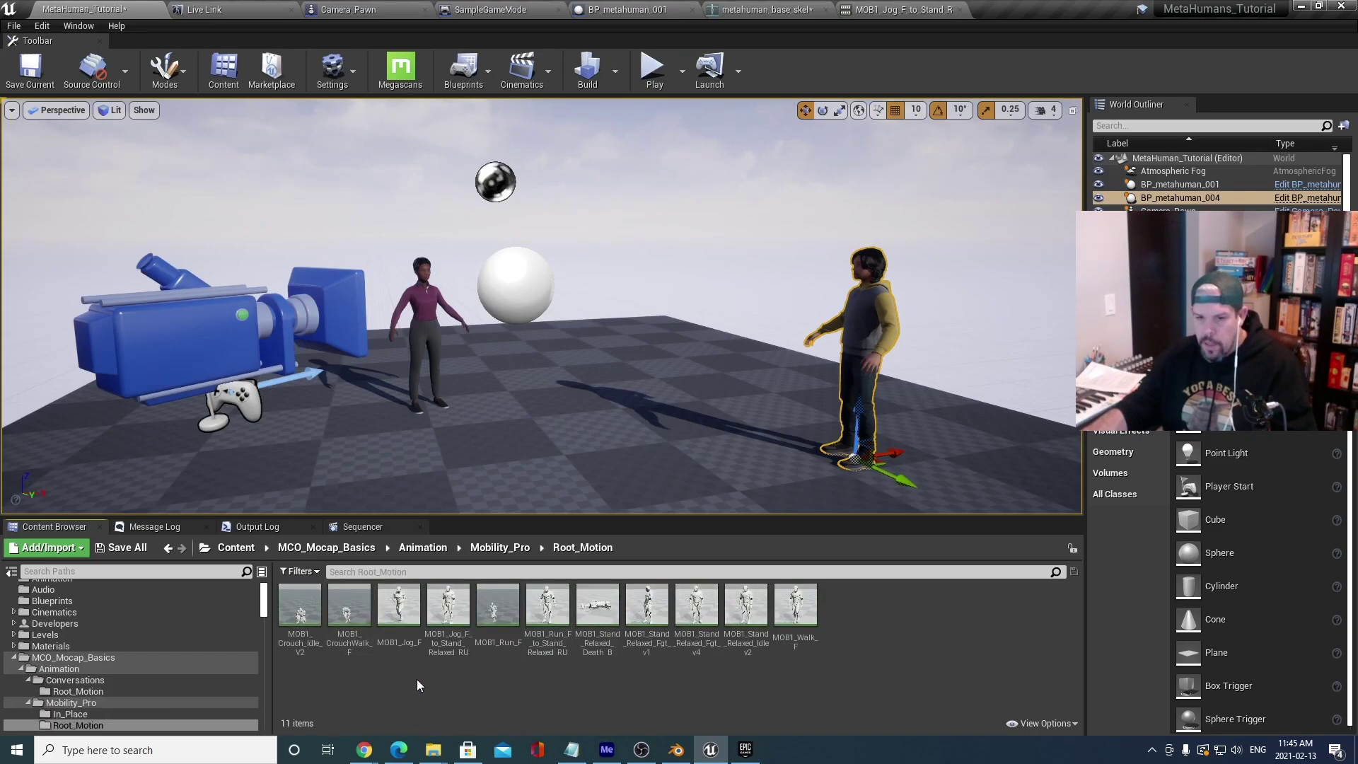
Duplicate and retarget the MOB1_Jog_F animation to metahuman_base_skel with the prefix TFR_.
right_click(406, 600)
mouse_move(507, 185)
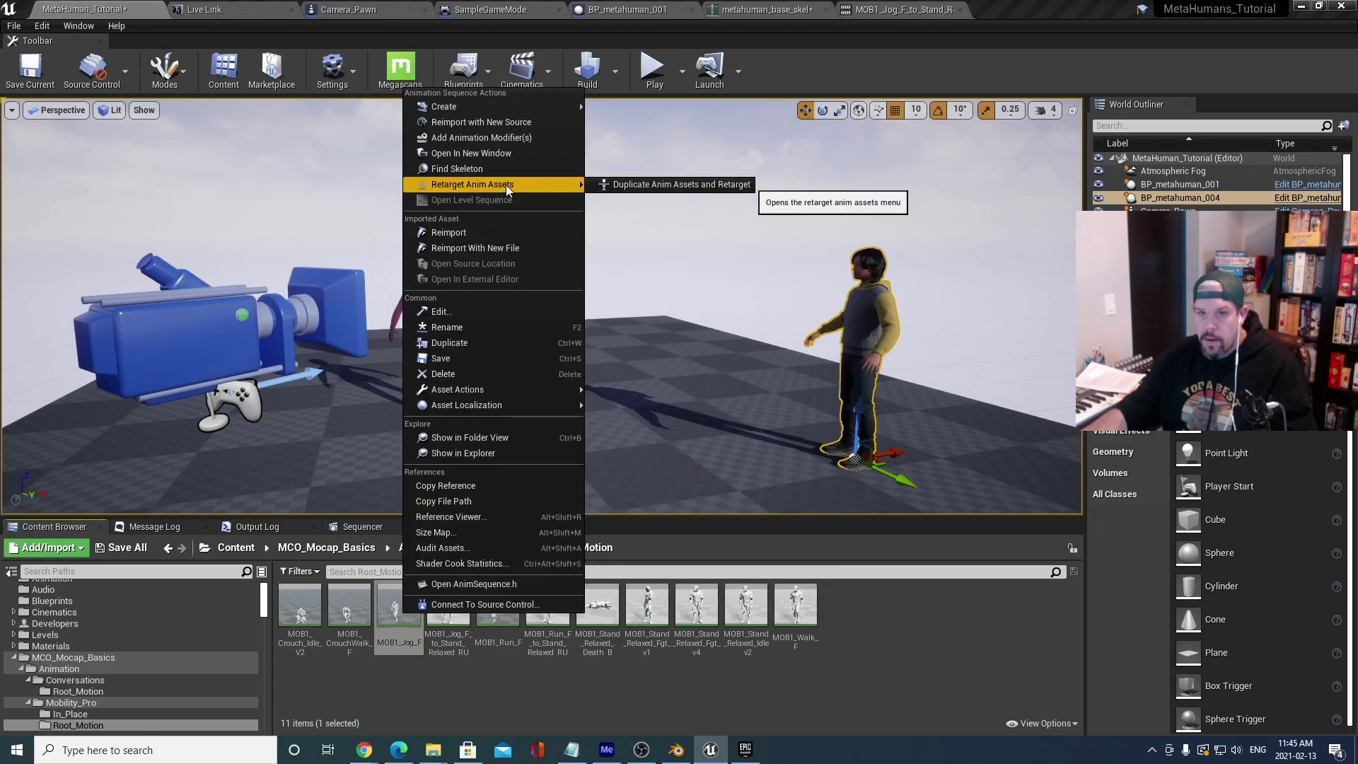
left_click(622, 182)
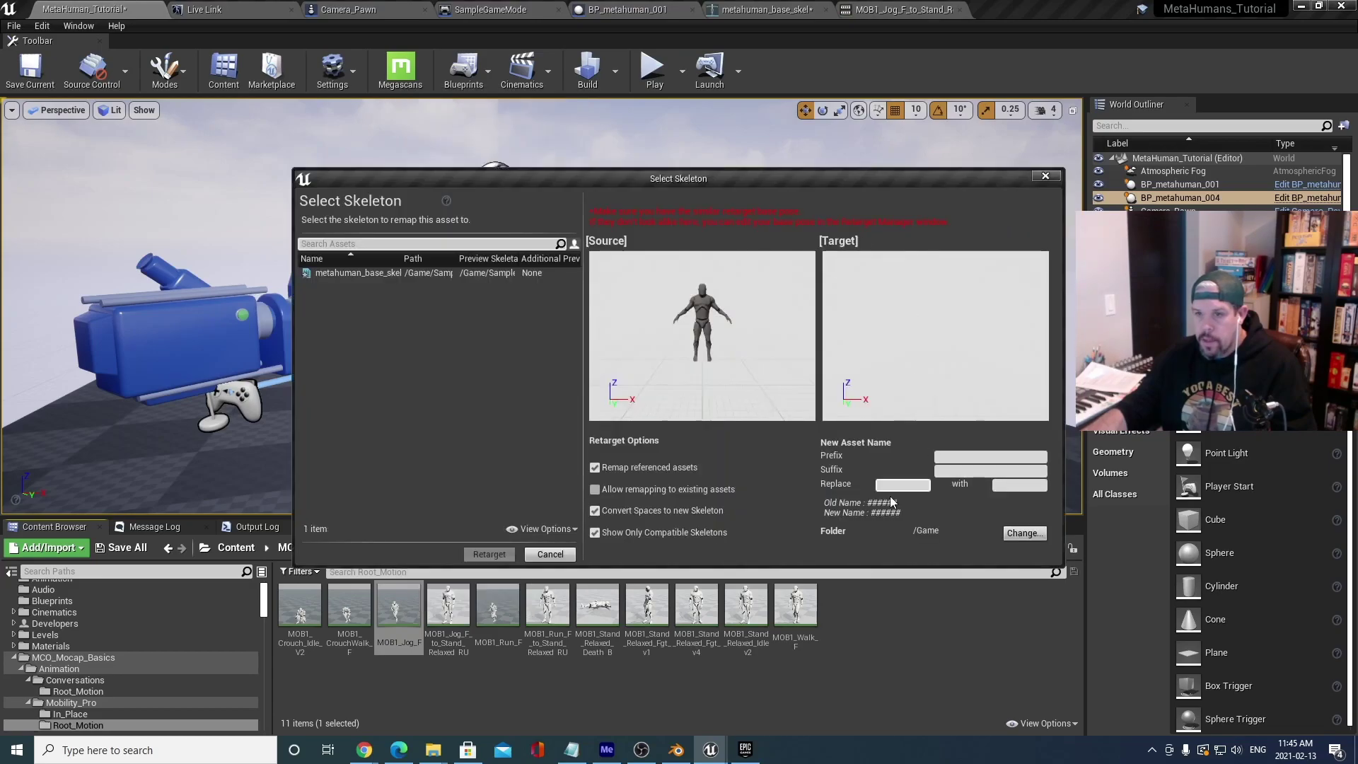
left_click(424, 273)
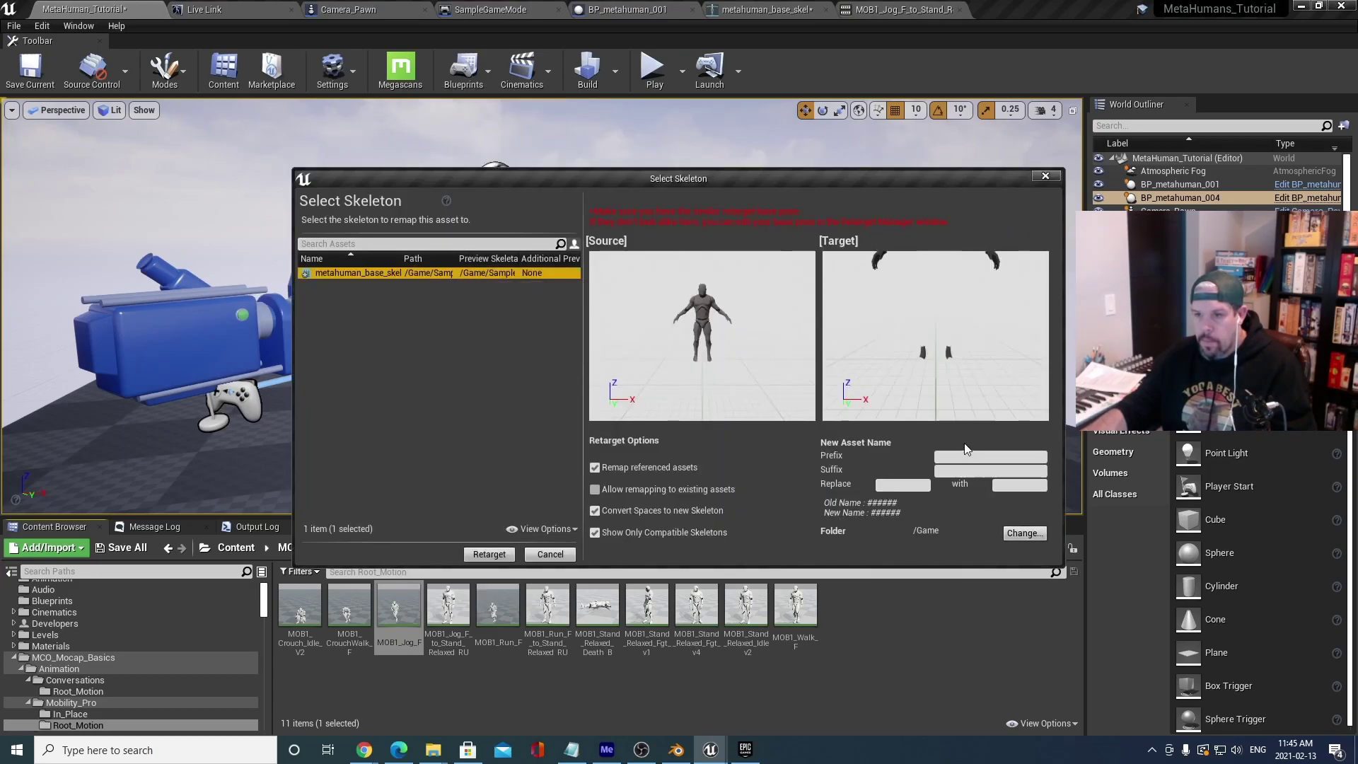
left_click(964, 455)
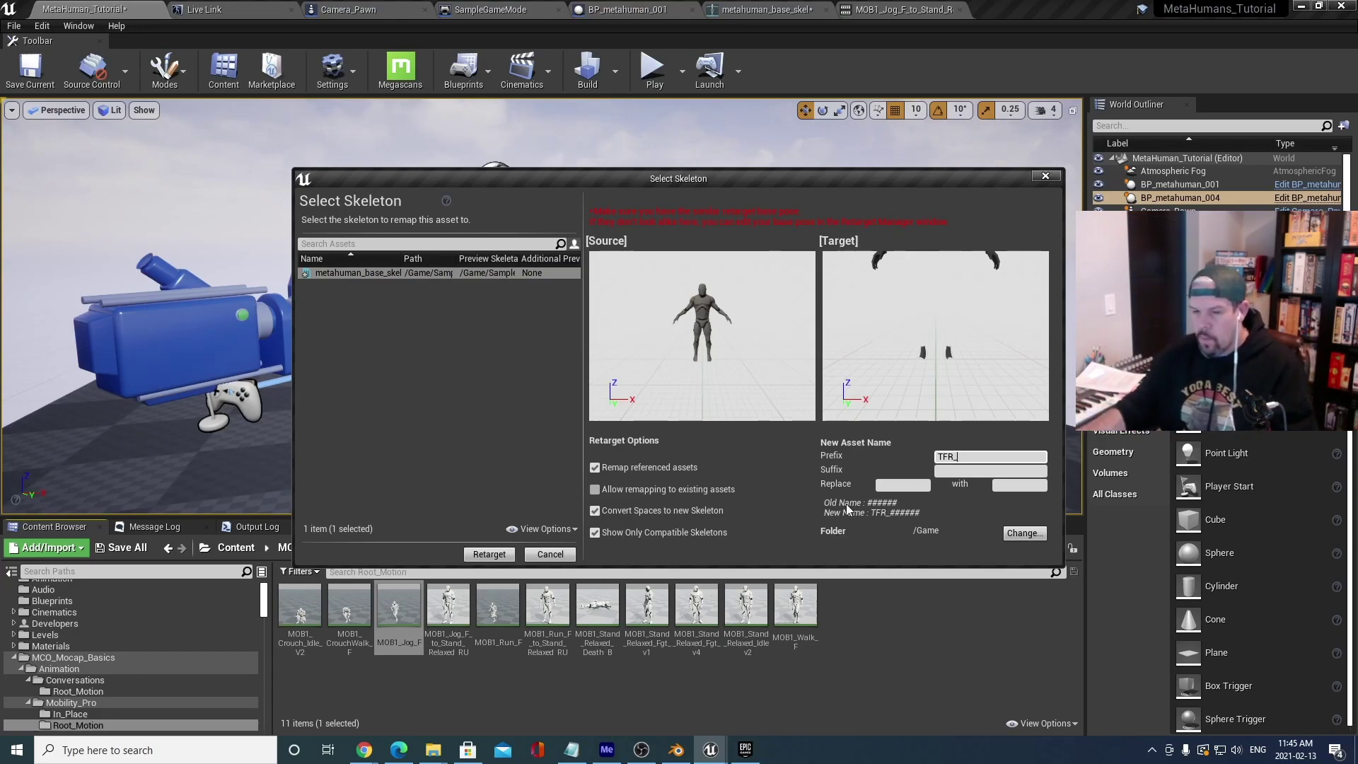
left_click(490, 555)
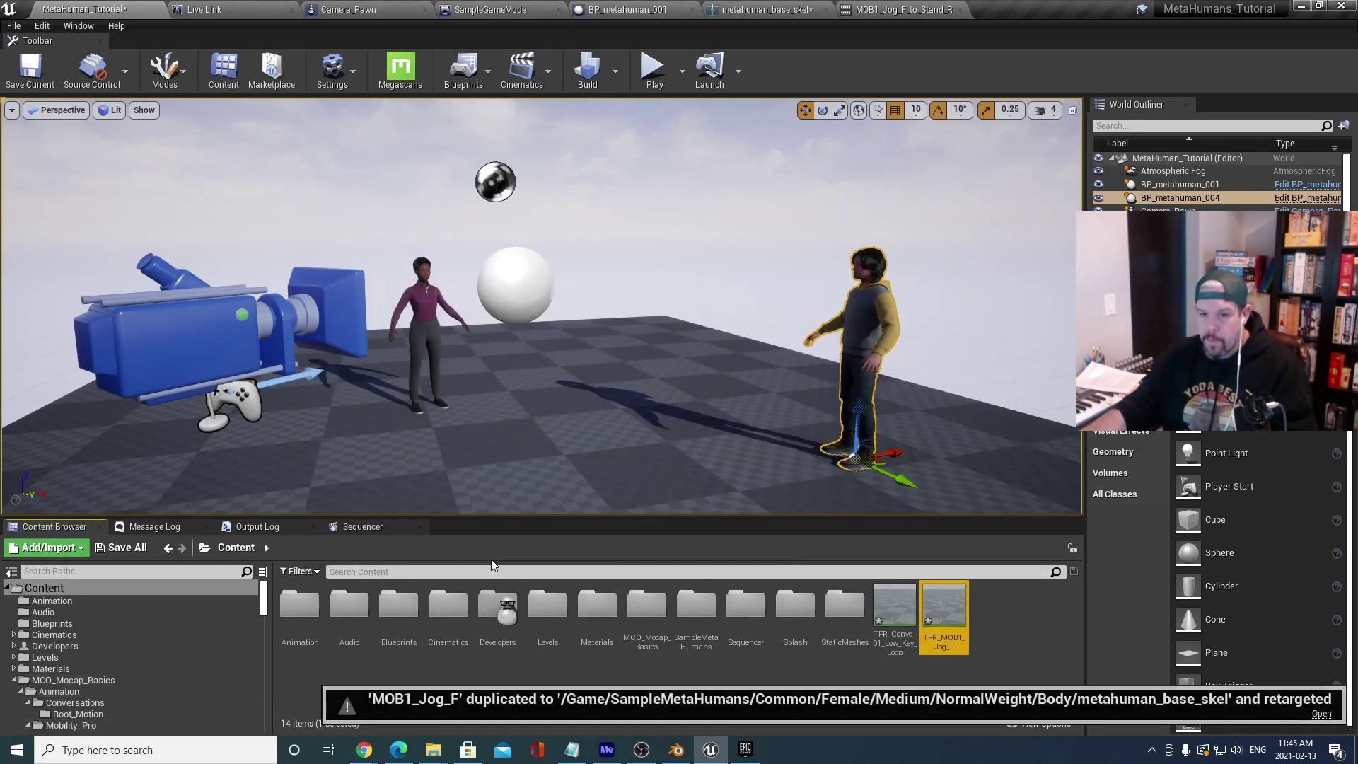
Check the Conversations Root_Motion animations, and return to the Root_Motion folder of Mobility_Pro.
scroll(113, 668, "down", 2)
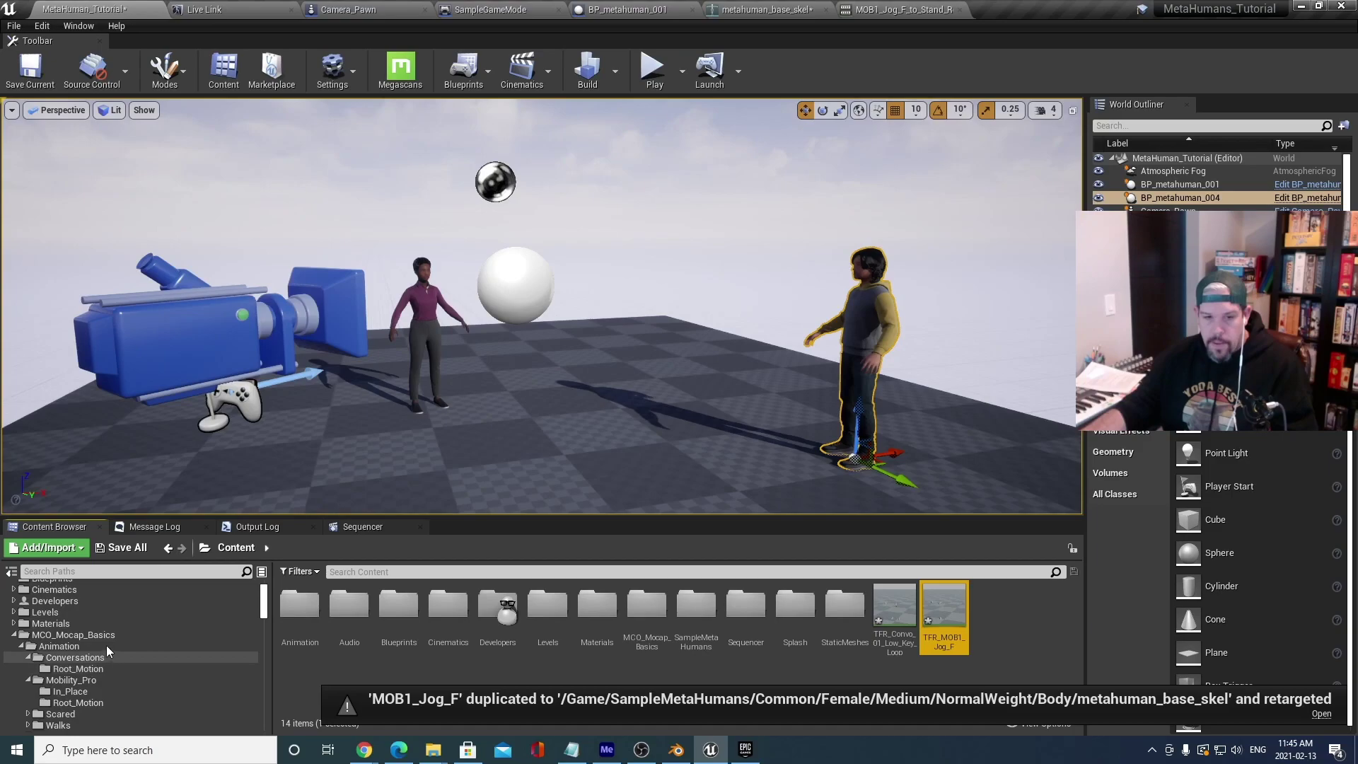
left_click(106, 645)
left_click(102, 667)
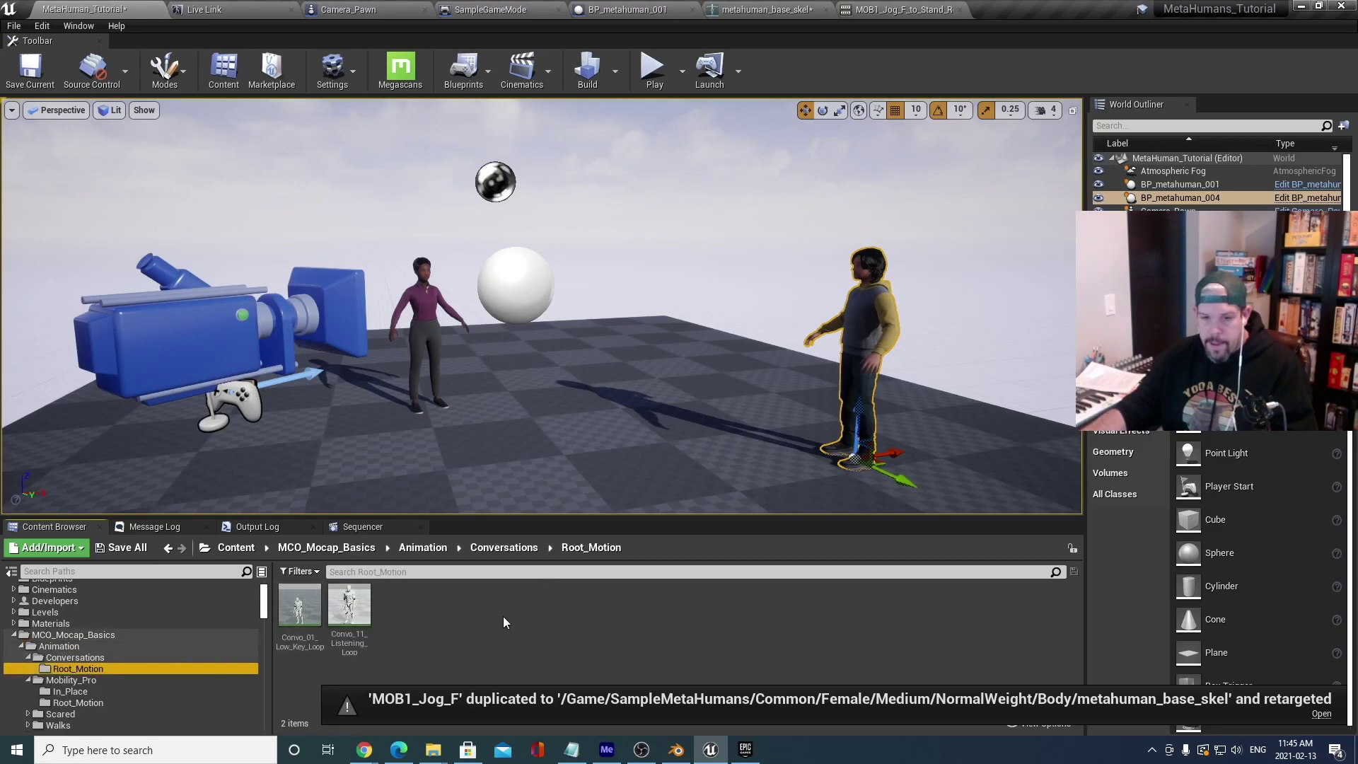
left_click(90, 702)
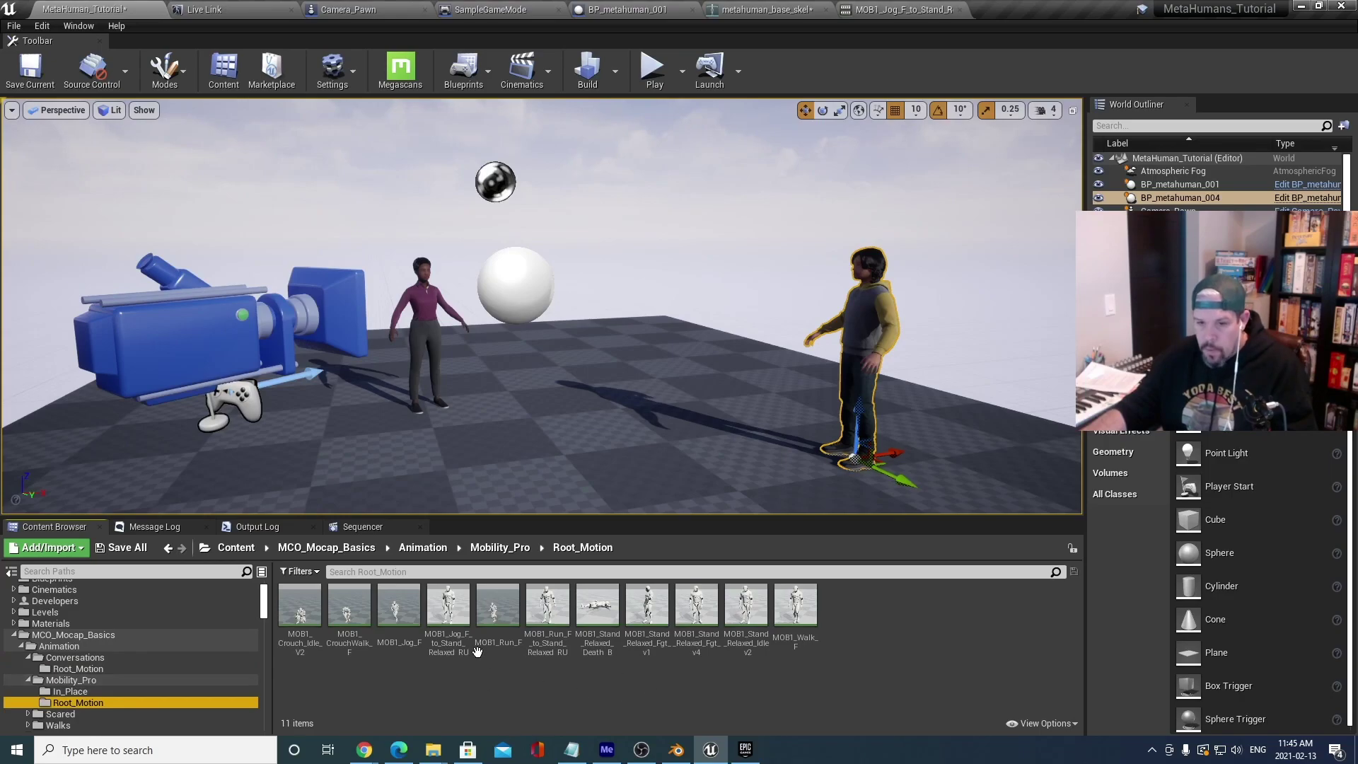
Duplicate and retarget the MOB1_Jog_F_to_Stand_Relaxed_RU animation to metahuman_base_skel with the prefix TFR_.
left_click(442, 604)
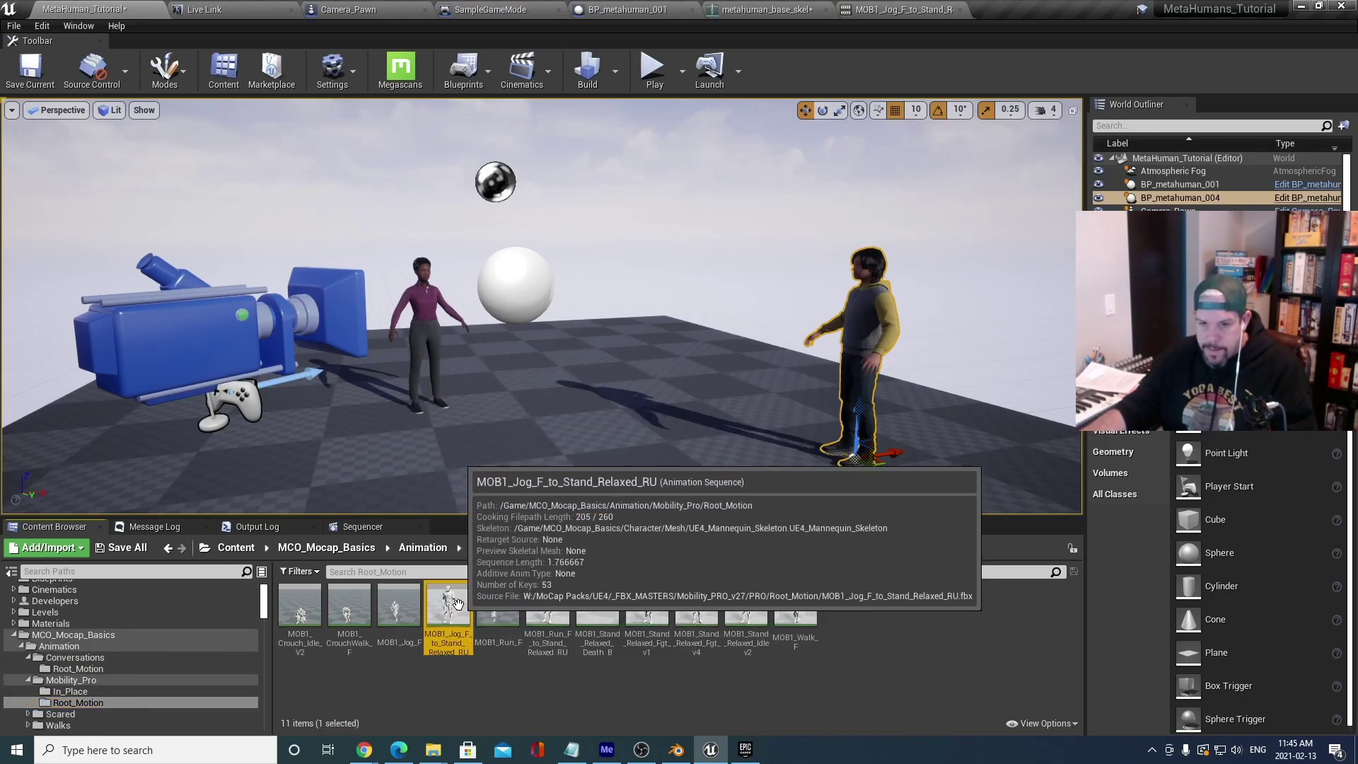
right_click(447, 614)
key("Escape")
right_click(445, 620)
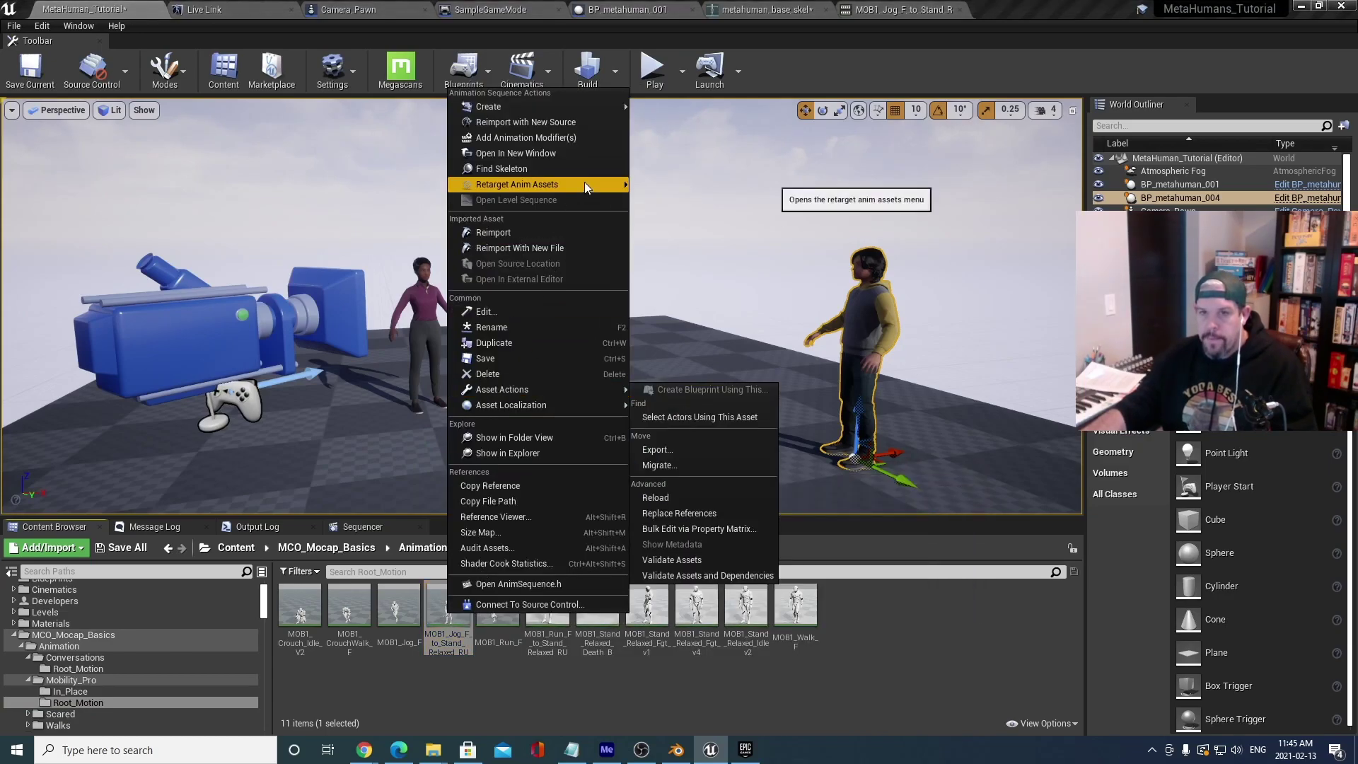
mouse_move(584, 182)
left_click(735, 186)
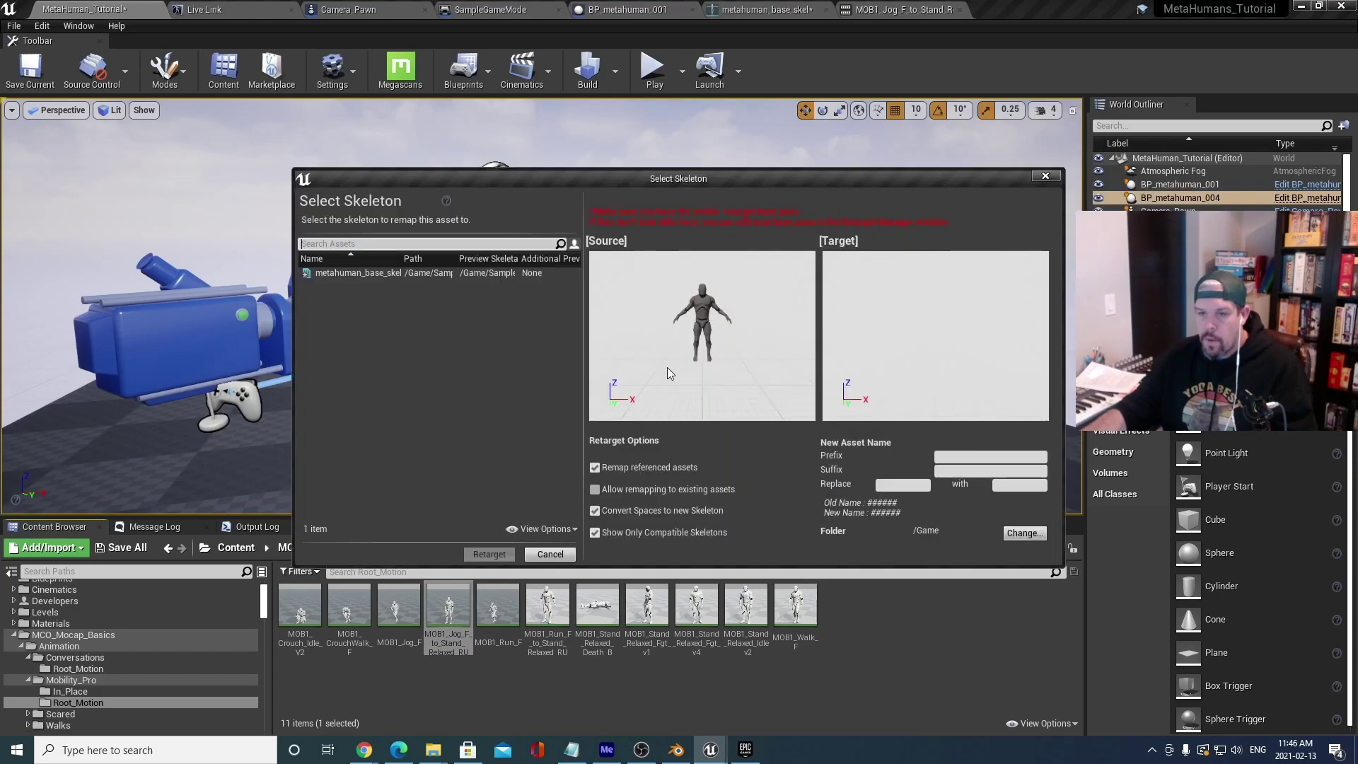
left_click(410, 274)
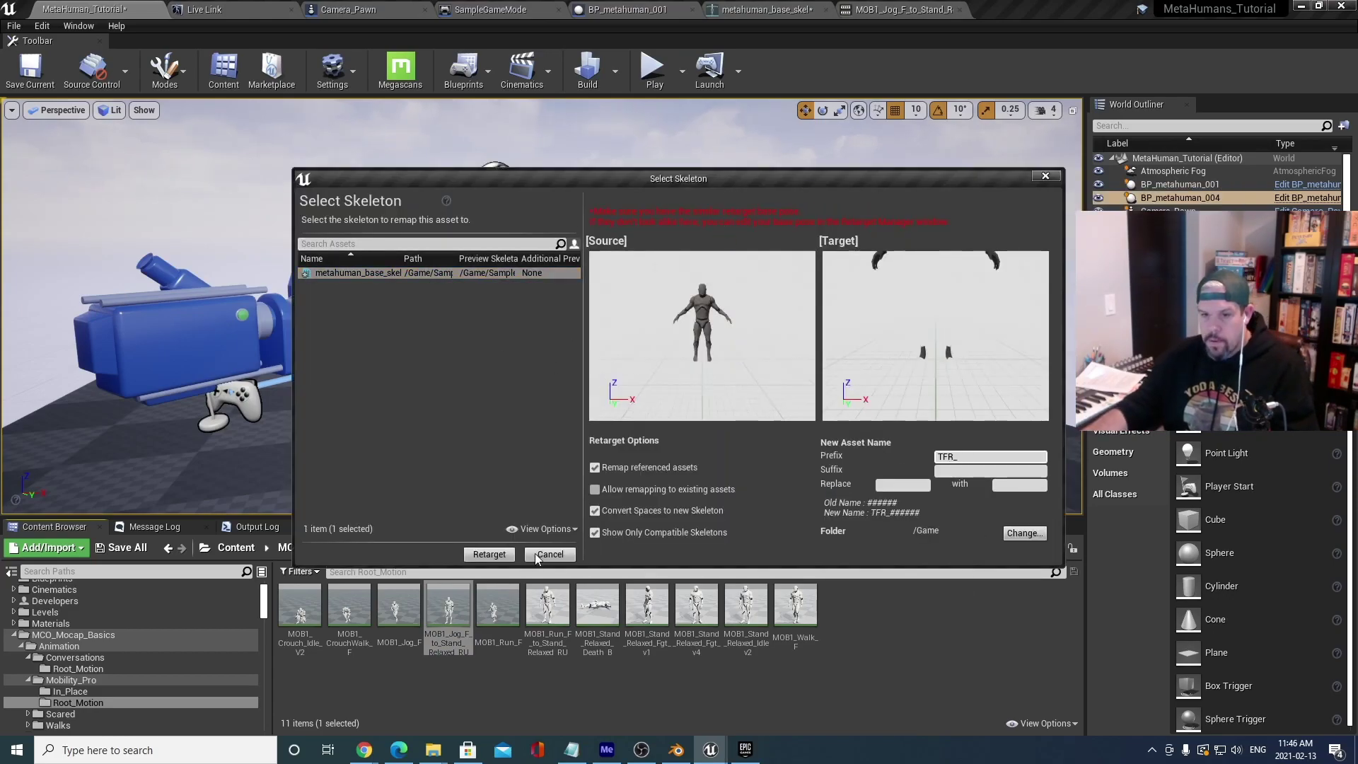
left_click(502, 556)
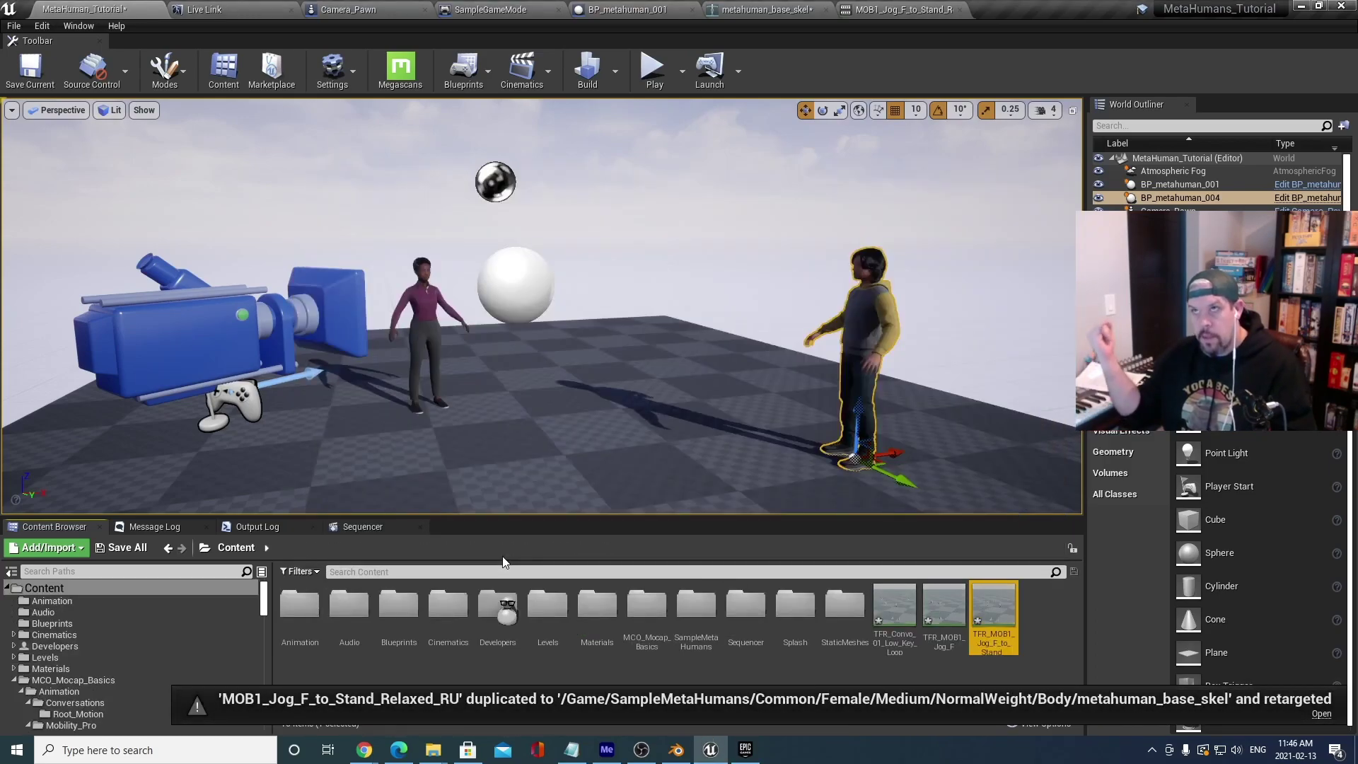
Find the Root_Motion folders of MCO_Mocap_Basics in the content folder tree.
scroll(102, 664, "down", 1)
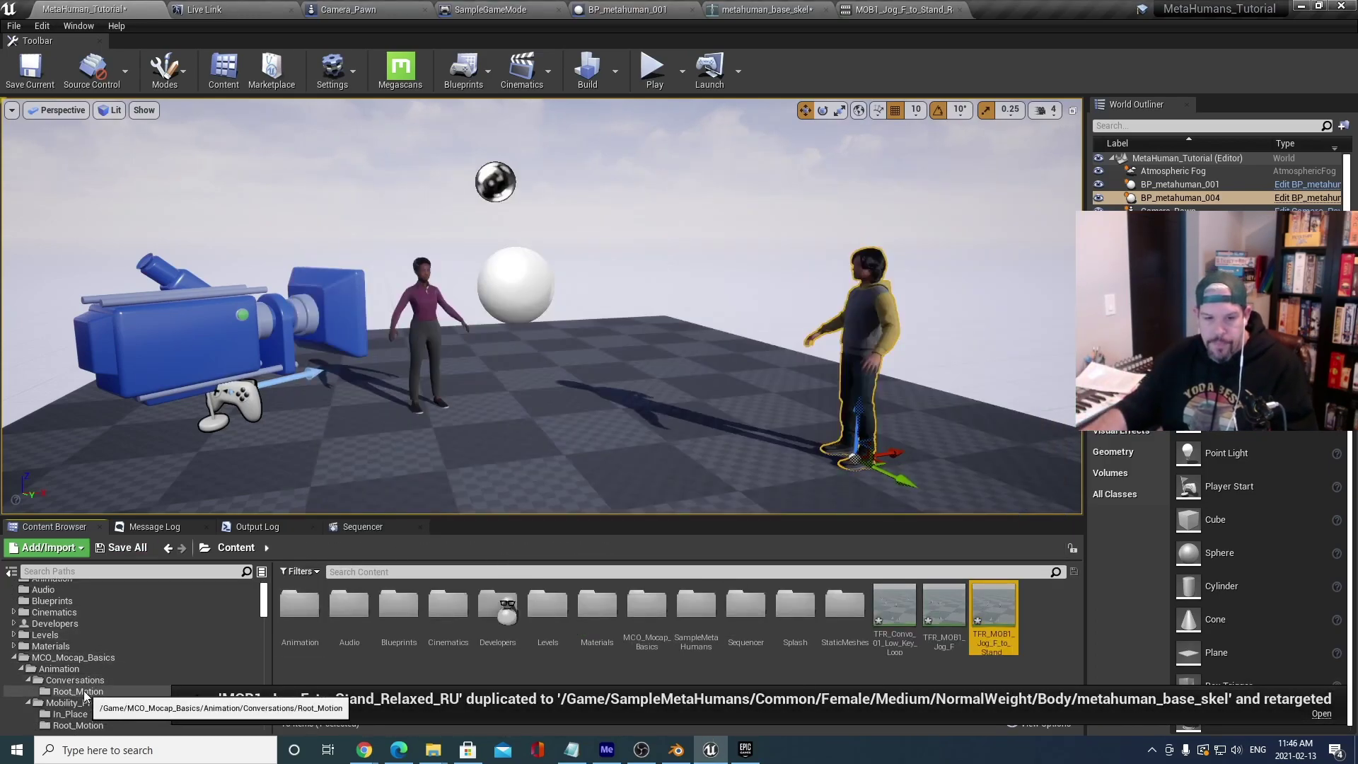
Open the In_Place folder of the Mobility_Pro animations and preview the MOB1_Crouch_Idle_V2_IPC animation, closing its editor when done.
left_click(90, 681)
scroll(83, 702, "down", 2)
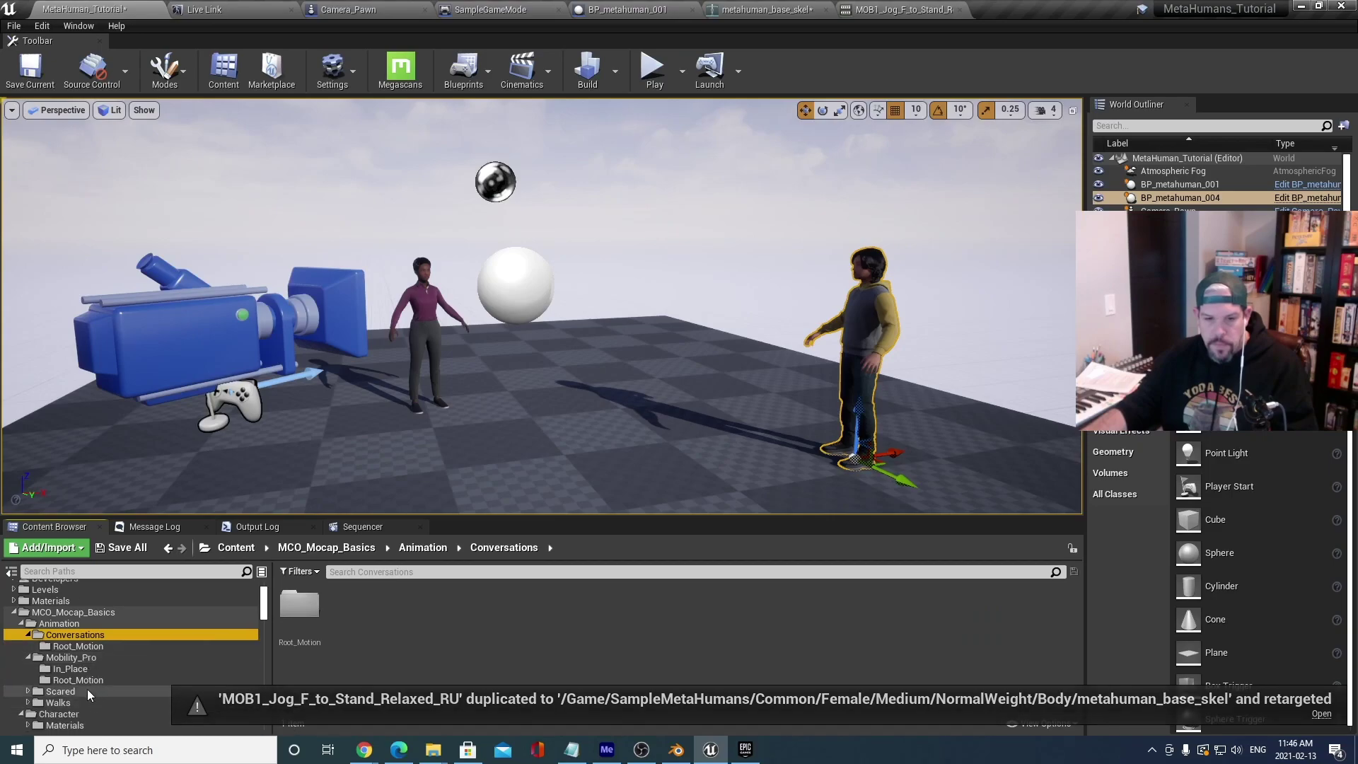
left_click(83, 672)
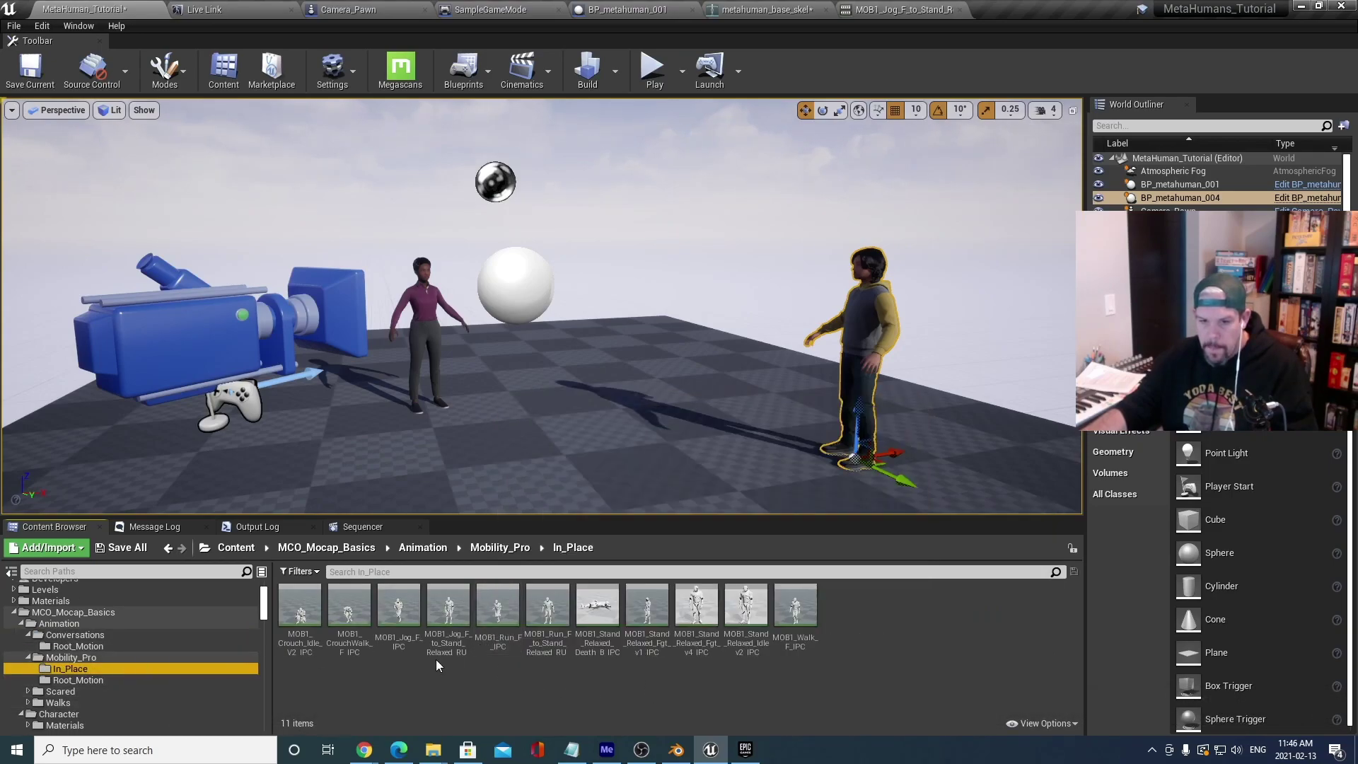
left_click(298, 610)
double_click(298, 610)
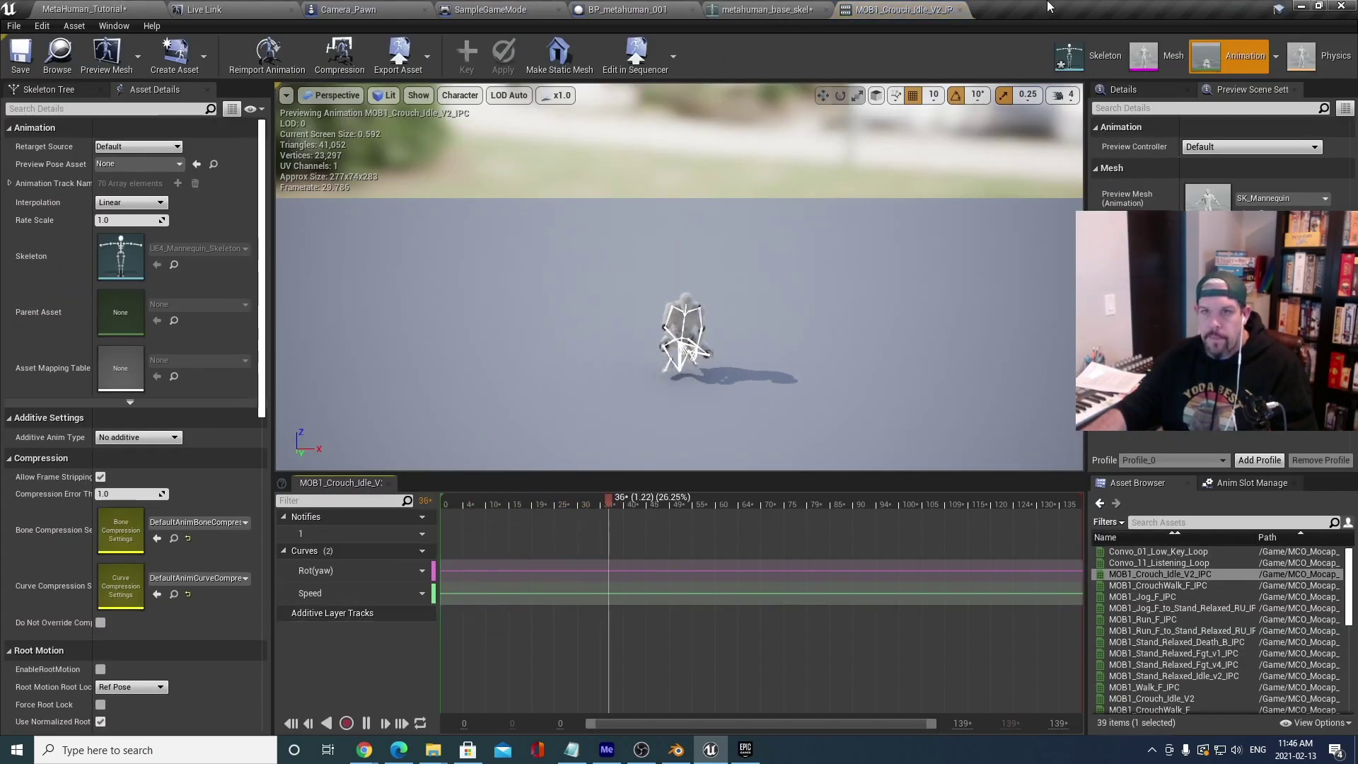
left_click(959, 9)
left_click(96, 9)
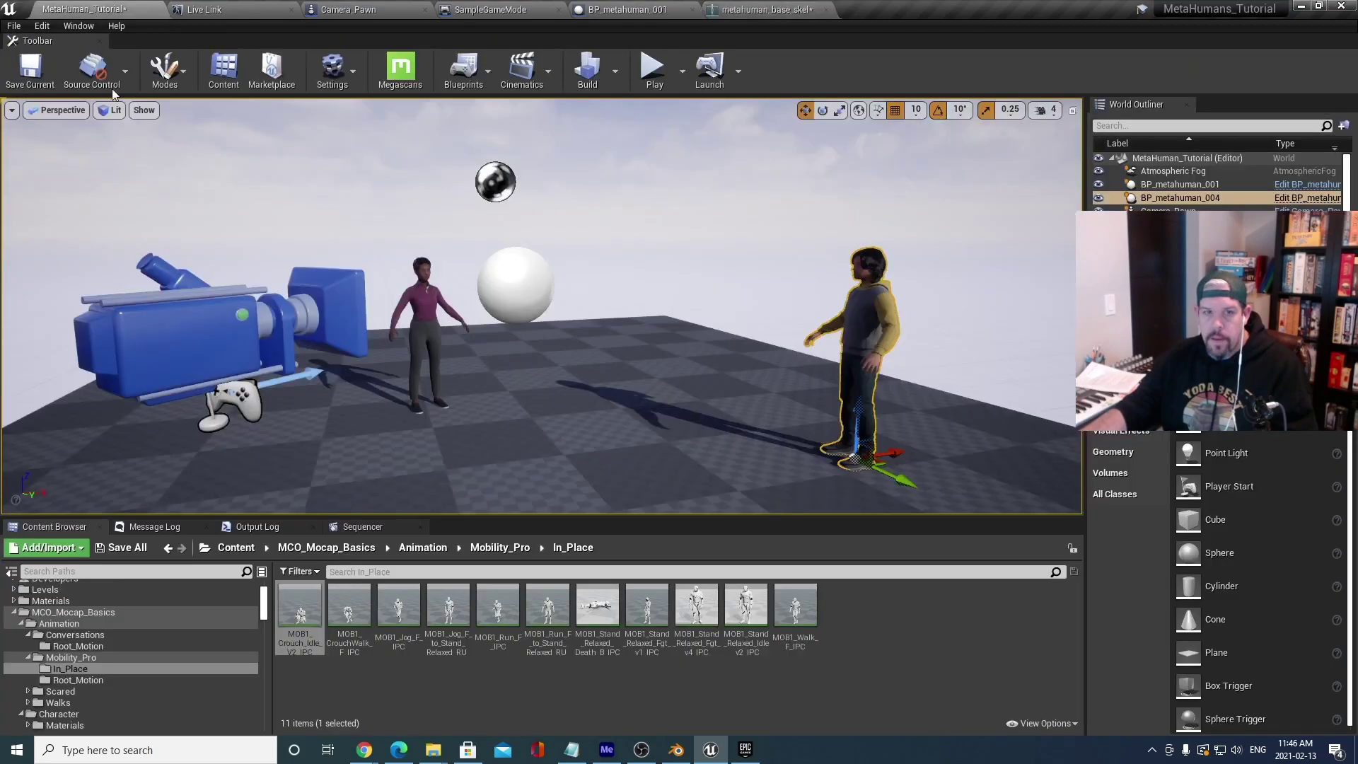
Duplicate and retarget MOB1_Crouch_Idle_V2_IPC to the metahuman_base_skel skeleton, using the name prefix TFR_.
right_click(295, 605)
mouse_move(410, 178)
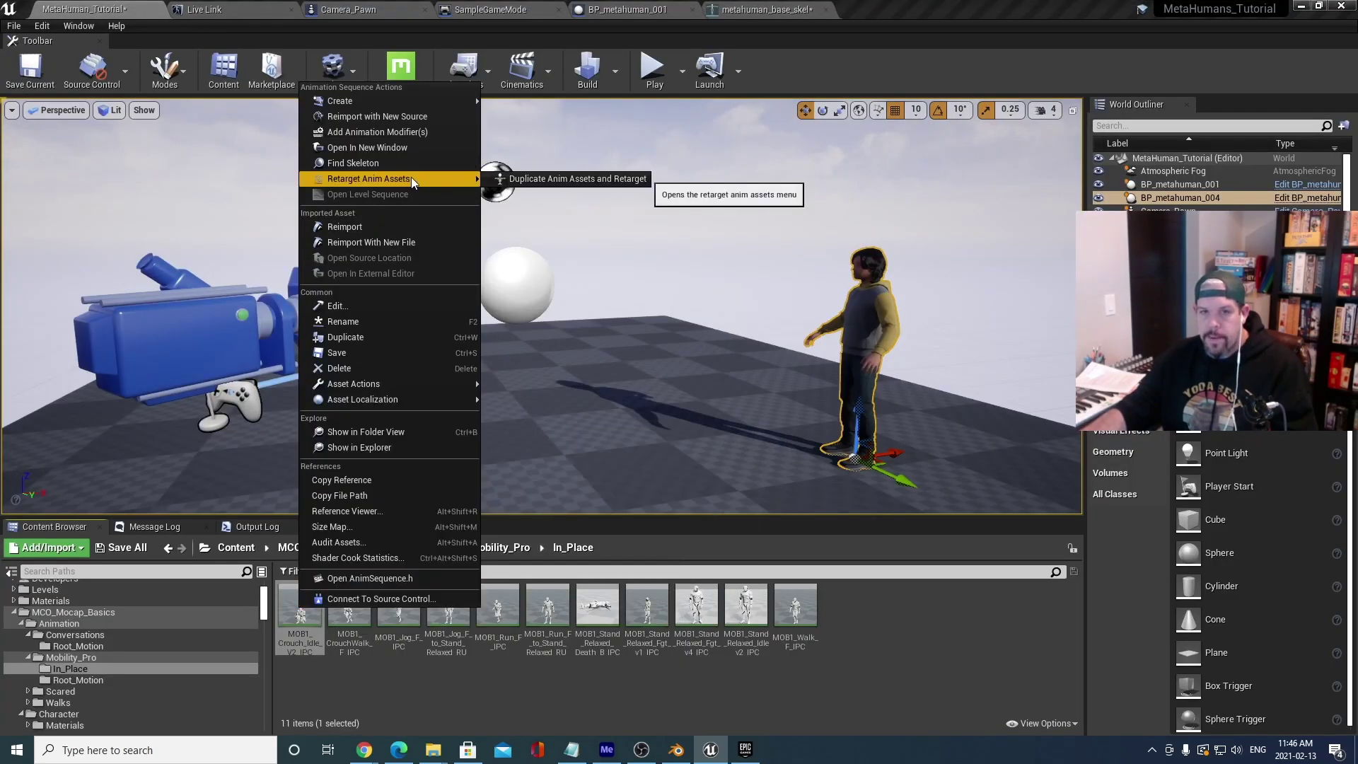
left_click(566, 180)
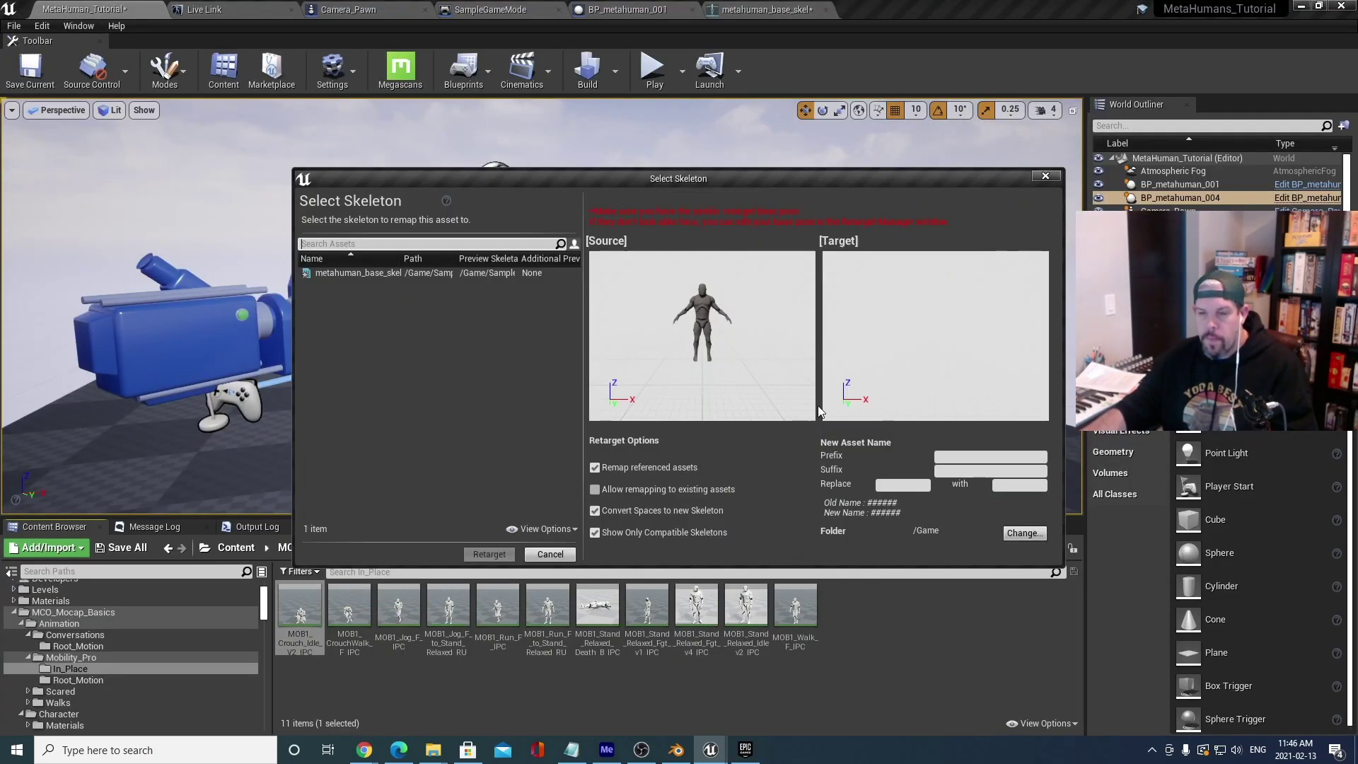
left_click(438, 273)
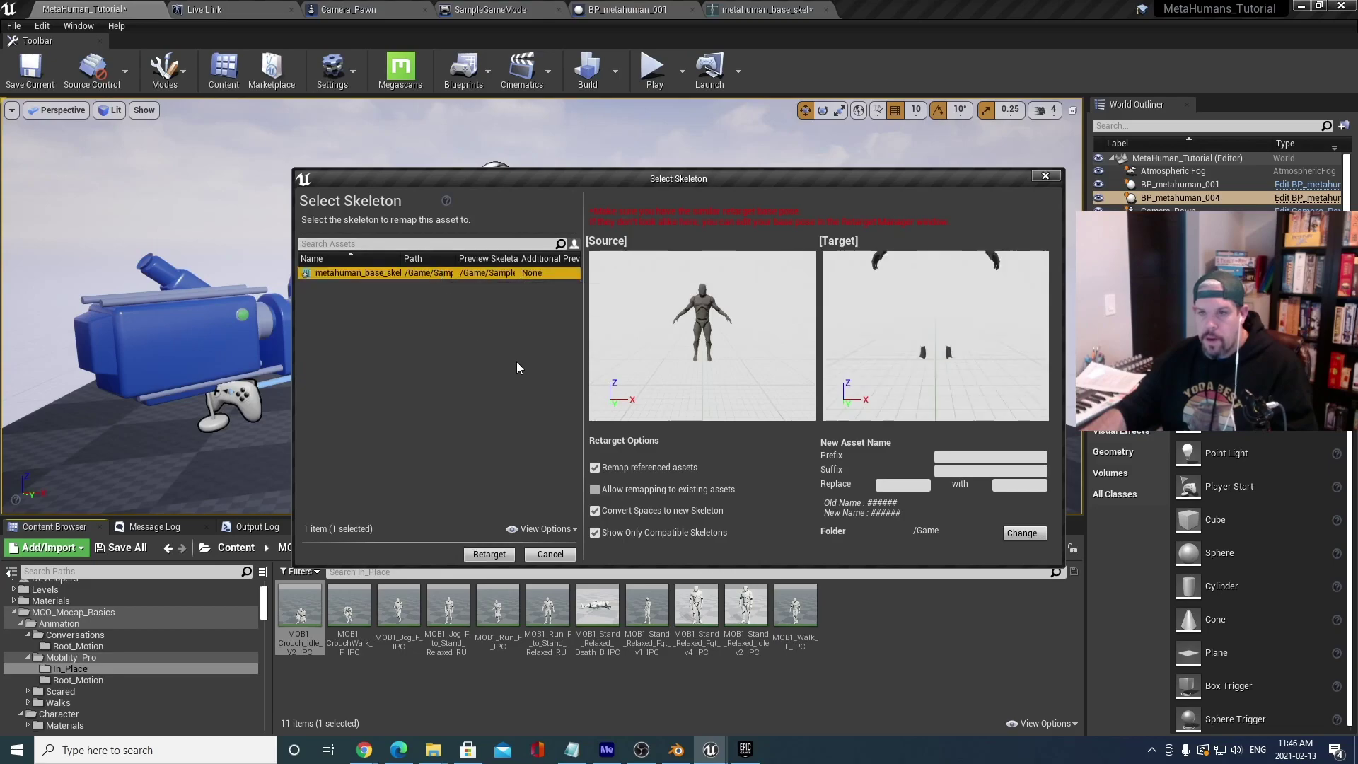
left_click(972, 456)
type("TFR_")
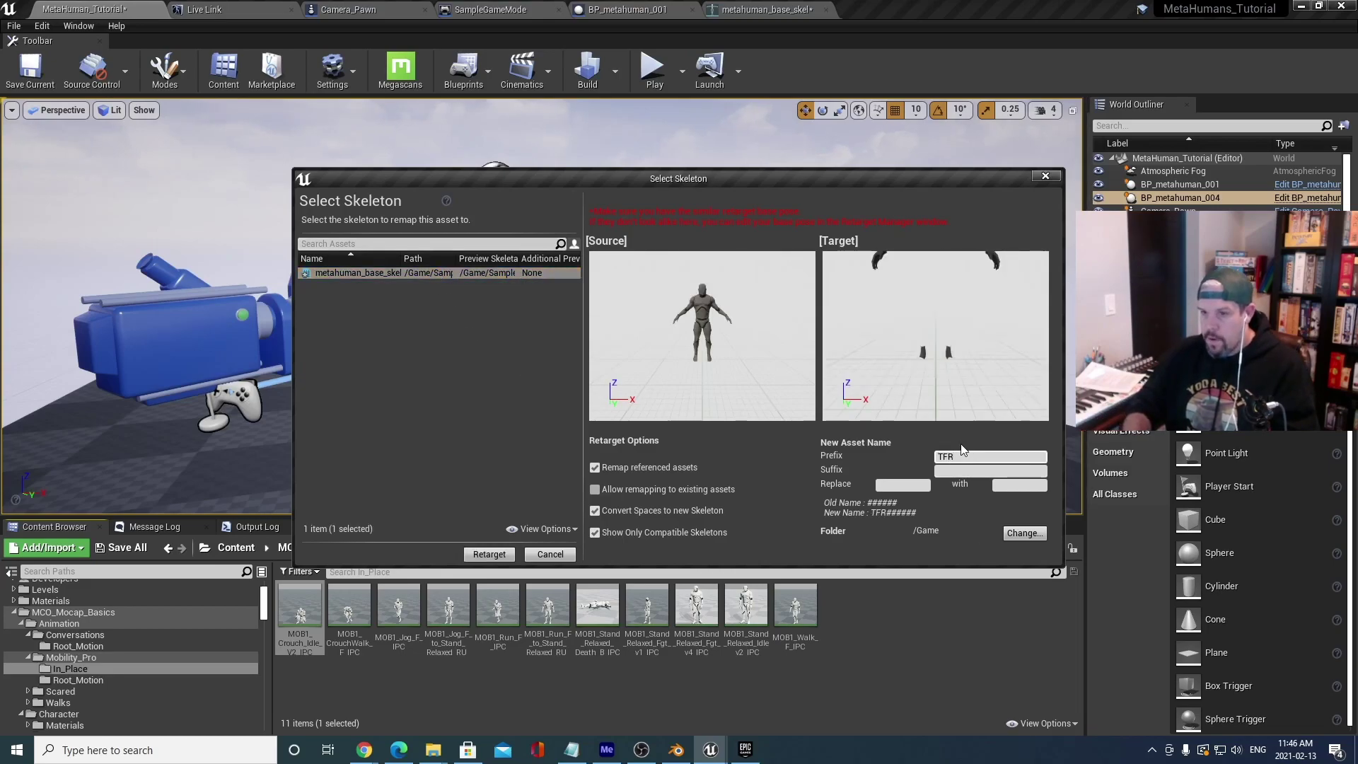
left_click(479, 554)
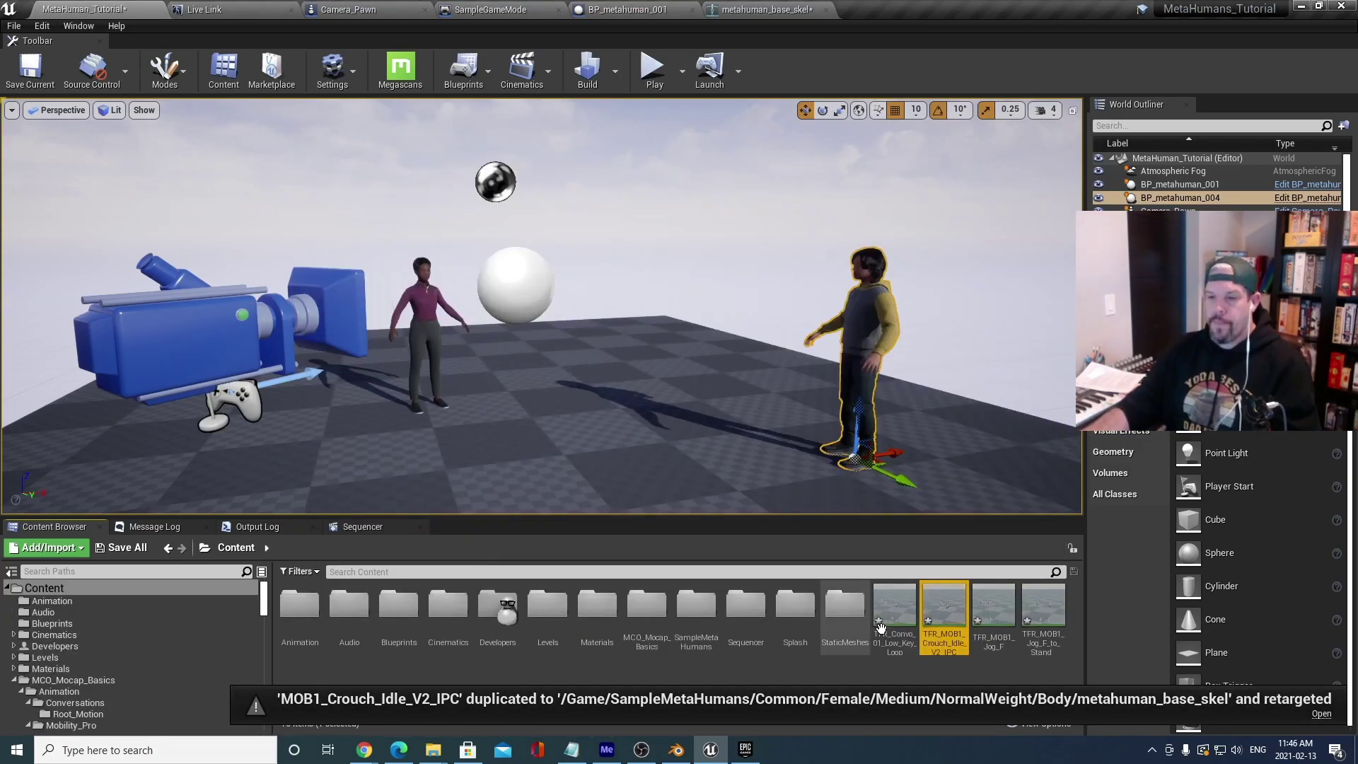
Open the retargeted TFR_Convo_01_Low_Key_Loop animation and filter the editor's asset list by TFR_.
double_click(880, 626)
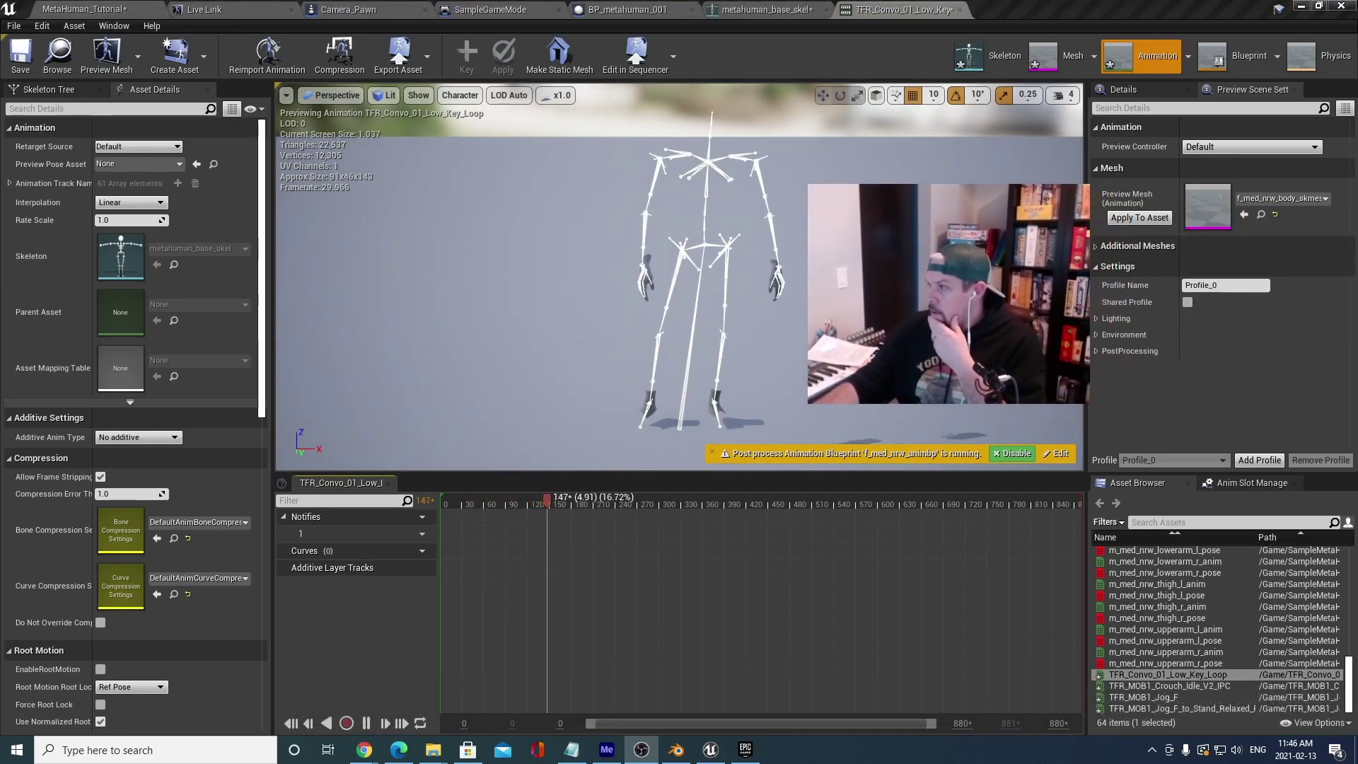
scroll(1168, 608, "up", 8)
scroll(1159, 598, "up", 3)
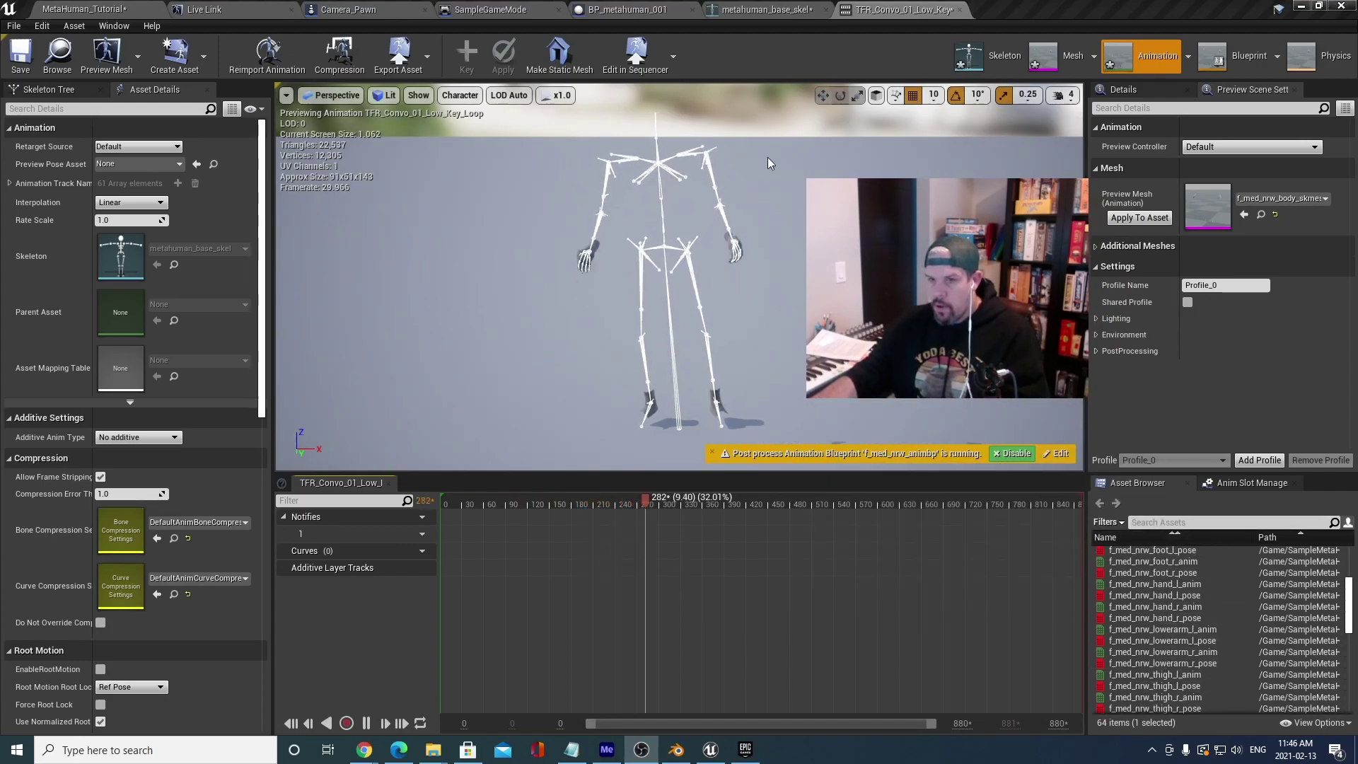
left_click(1208, 522)
type("TFR")
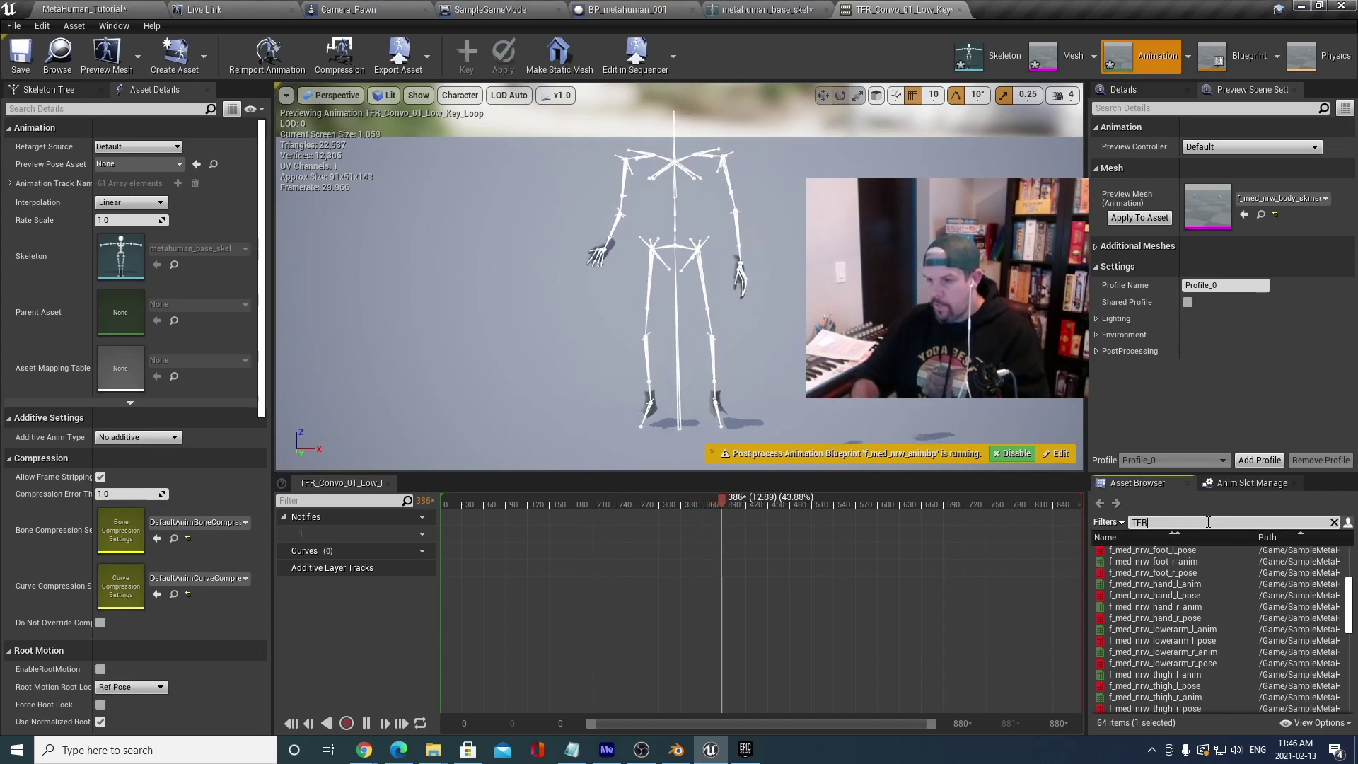
type("_")
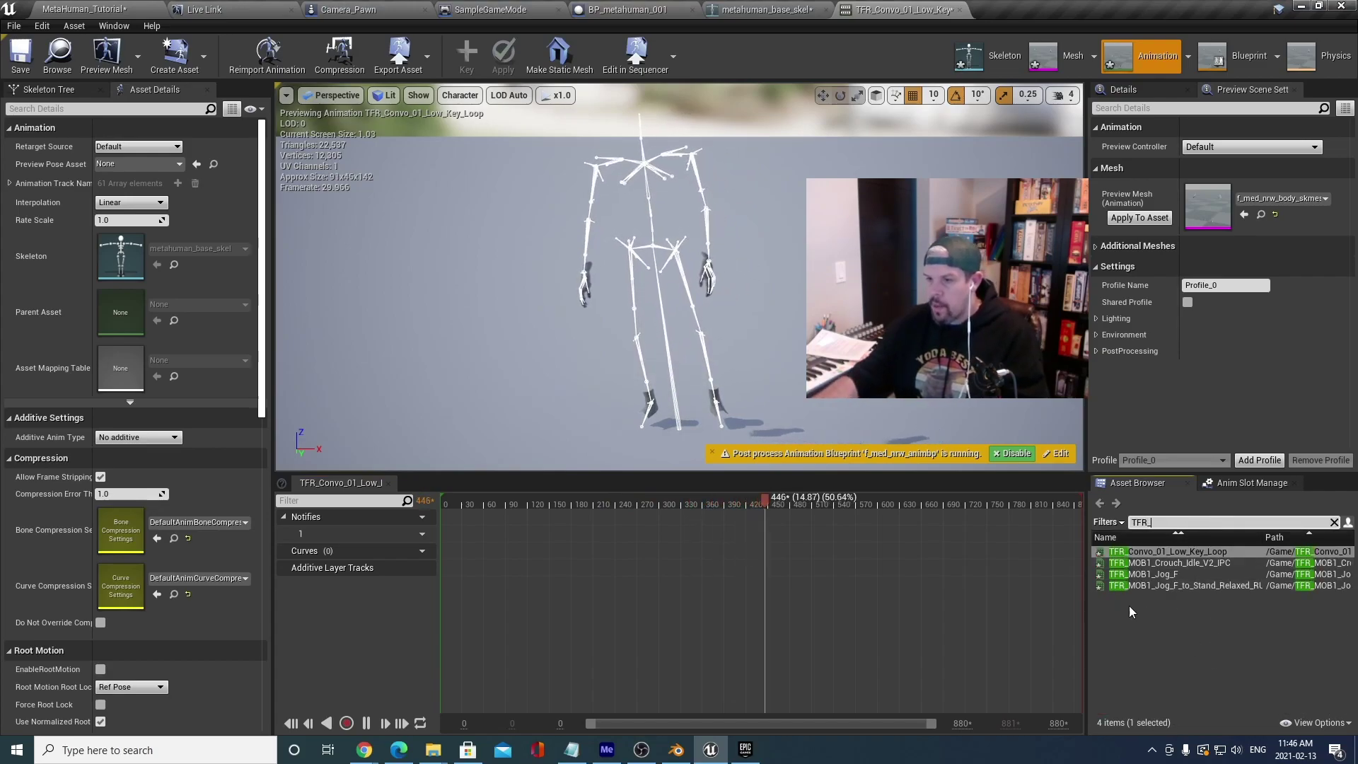
Preview the retargeted TFR_ conversation, crouch idle, jog and jog-to-stand animations, then close the animation editor and return to the level.
left_click(1136, 553)
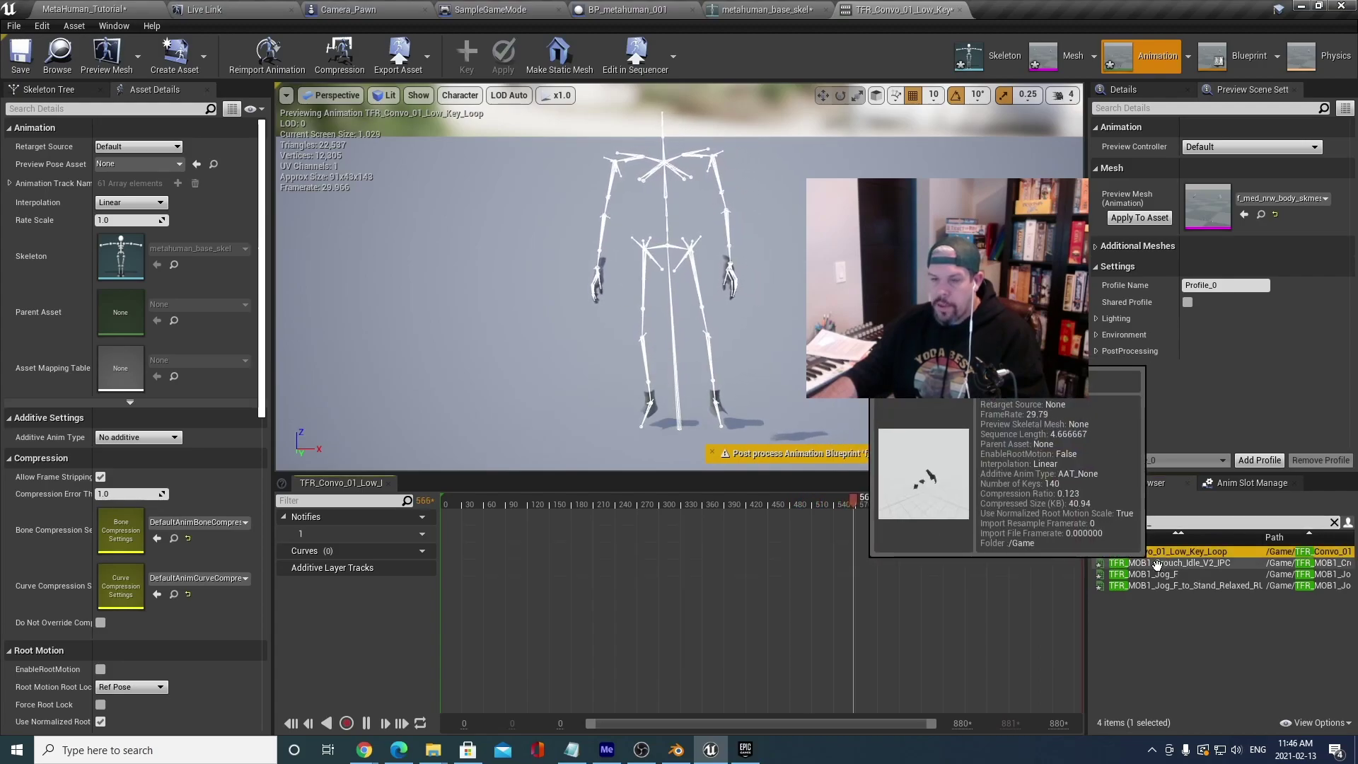
left_click(1157, 563)
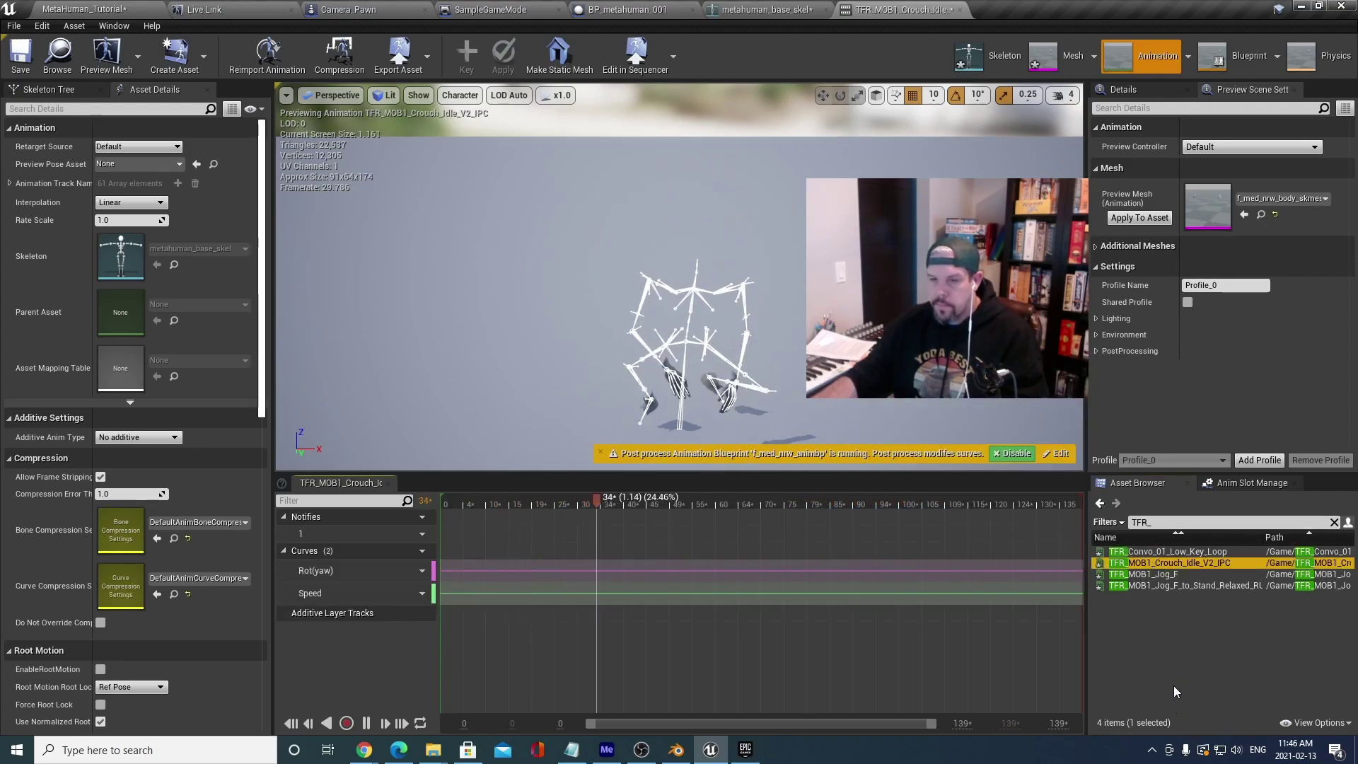
left_click(1143, 574)
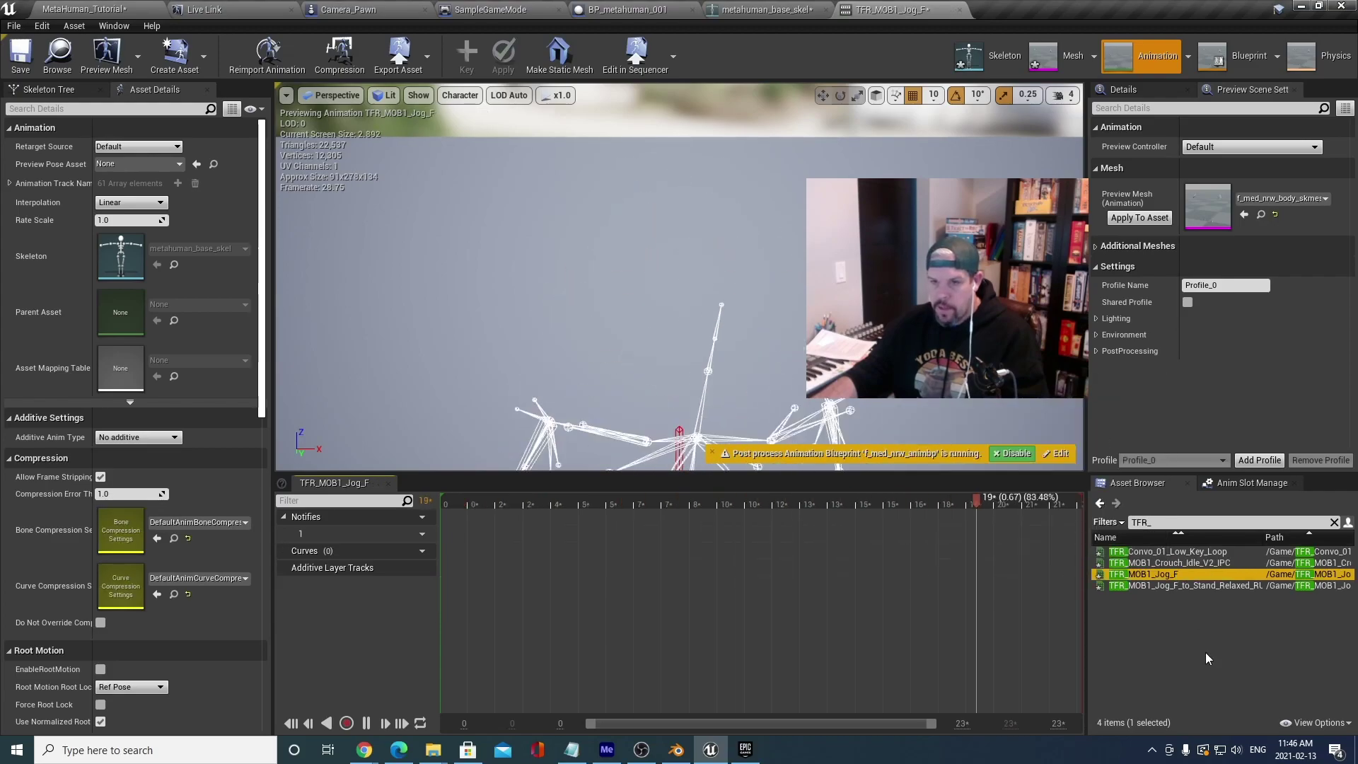
left_click(1163, 586)
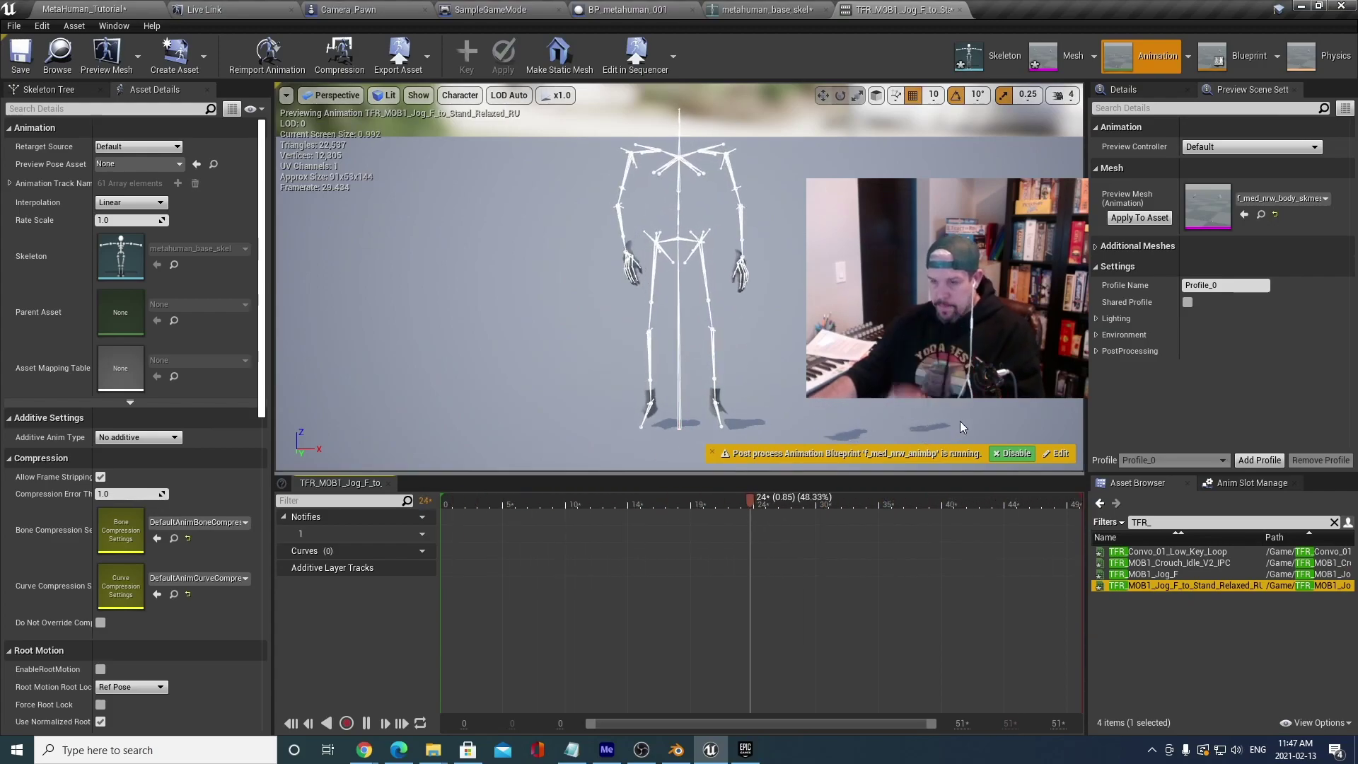
left_click(1167, 551)
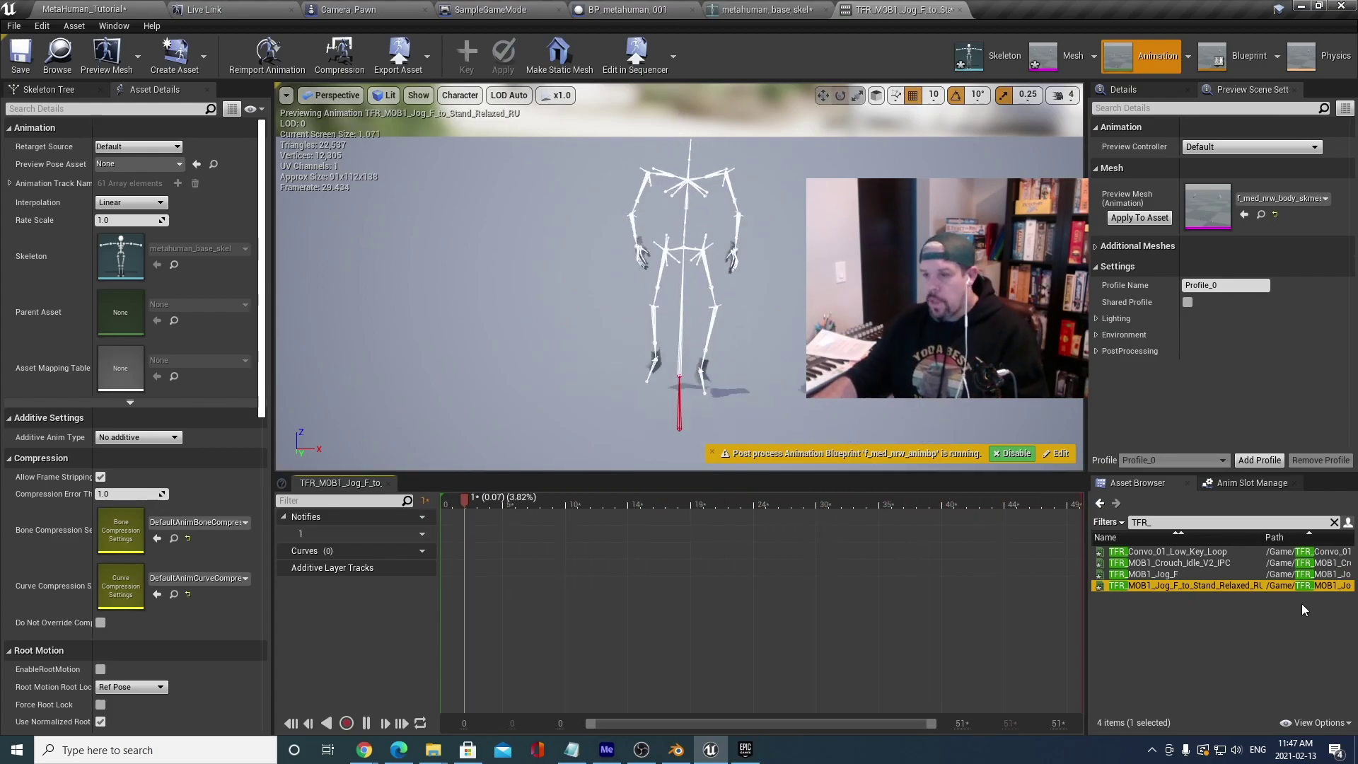
left_click(1175, 573)
left_click(1167, 585)
left_click(1167, 563)
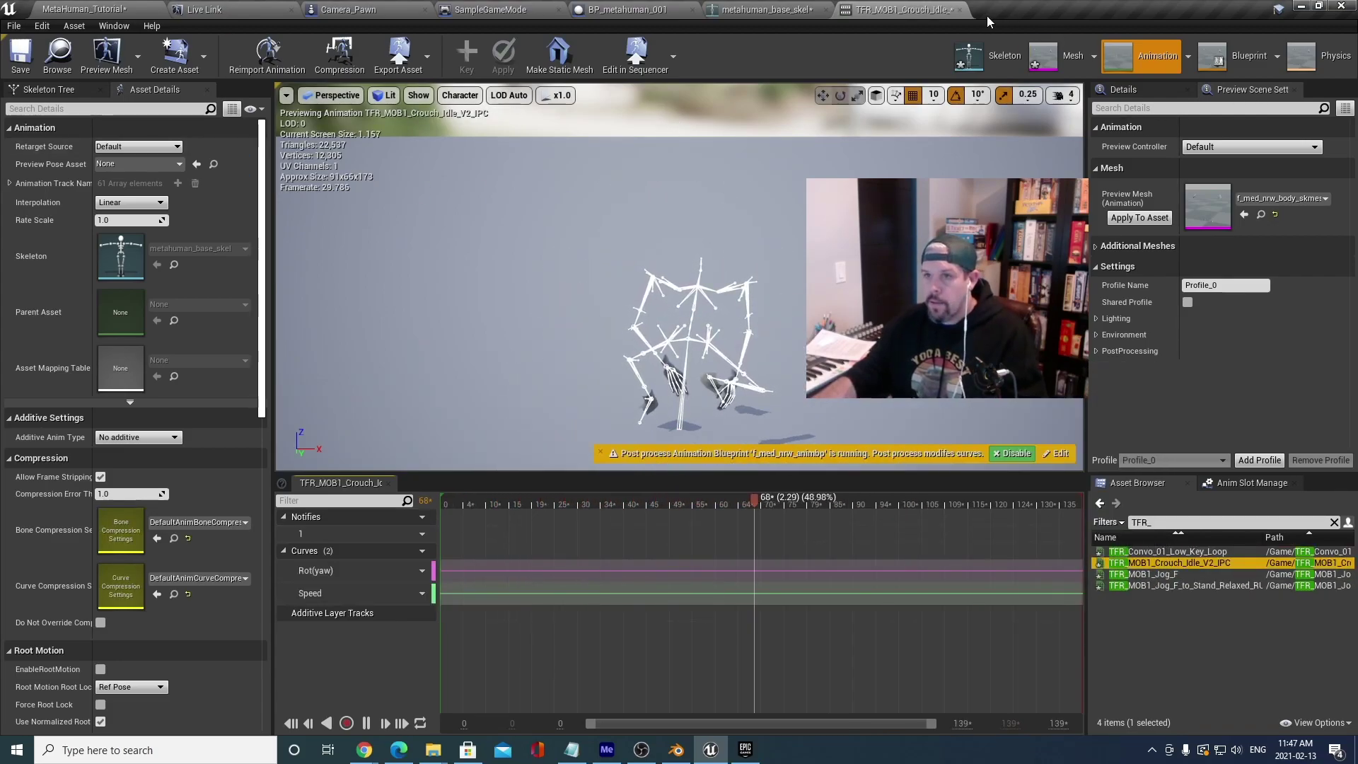
left_click(959, 9)
left_click(121, 6)
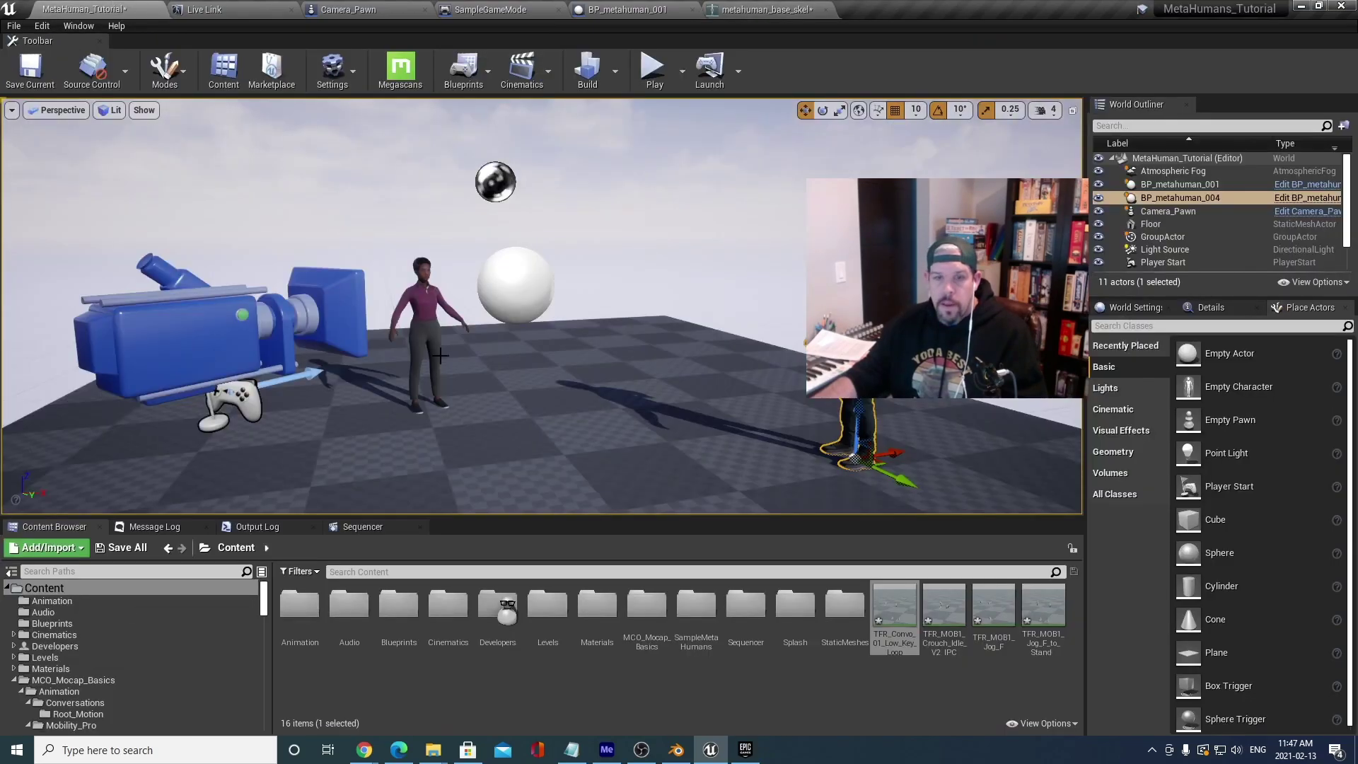
Move the four retargeted TFR_ animations from the Content folder into the Animation folder.
left_click(923, 622, "shift")
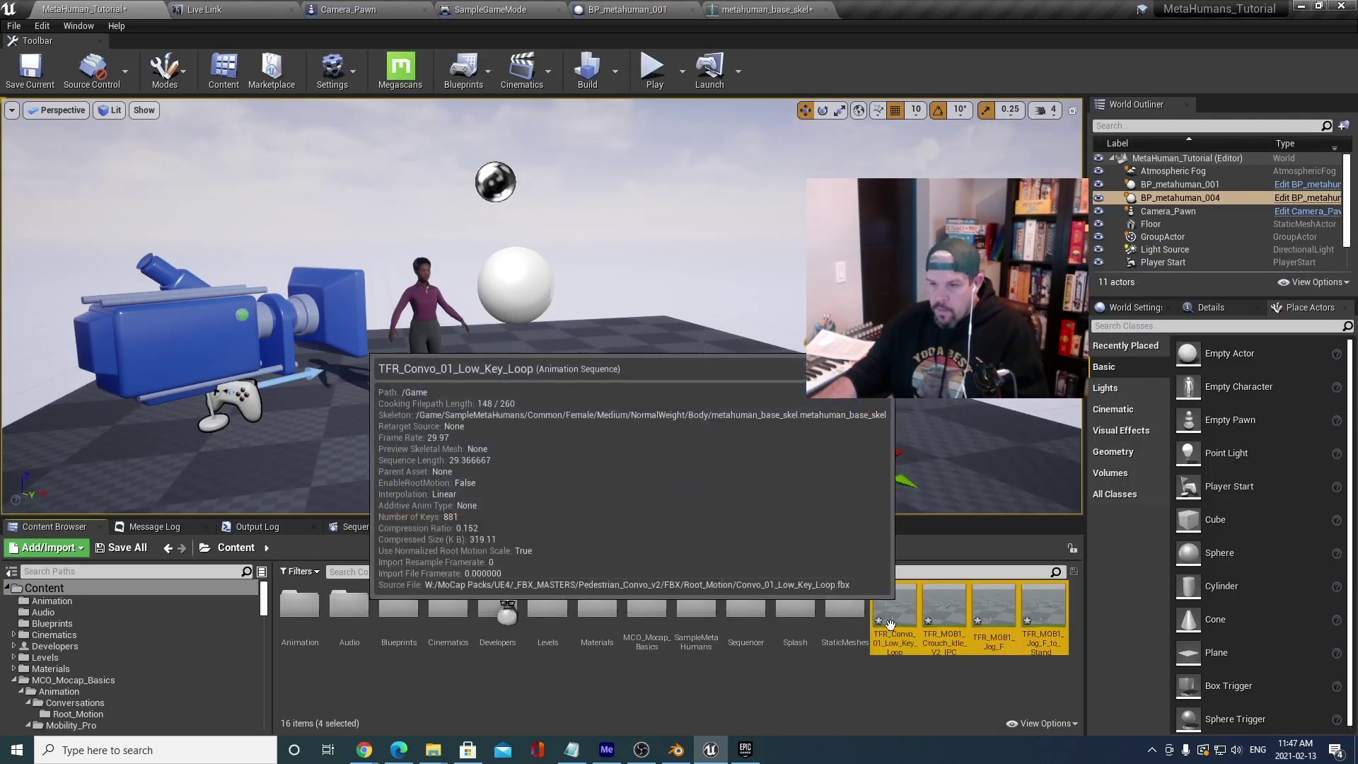
left_click_drag(894, 605, 305, 611)
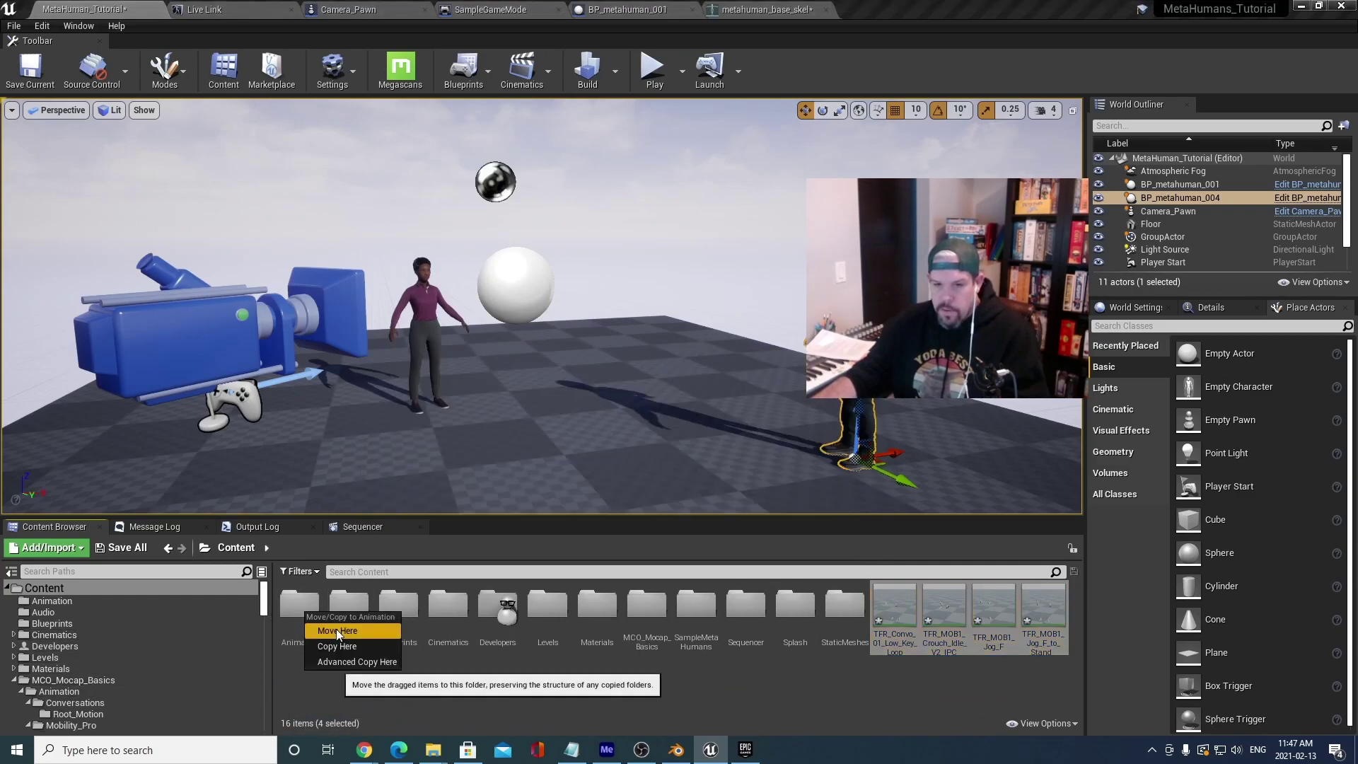
left_click(337, 629)
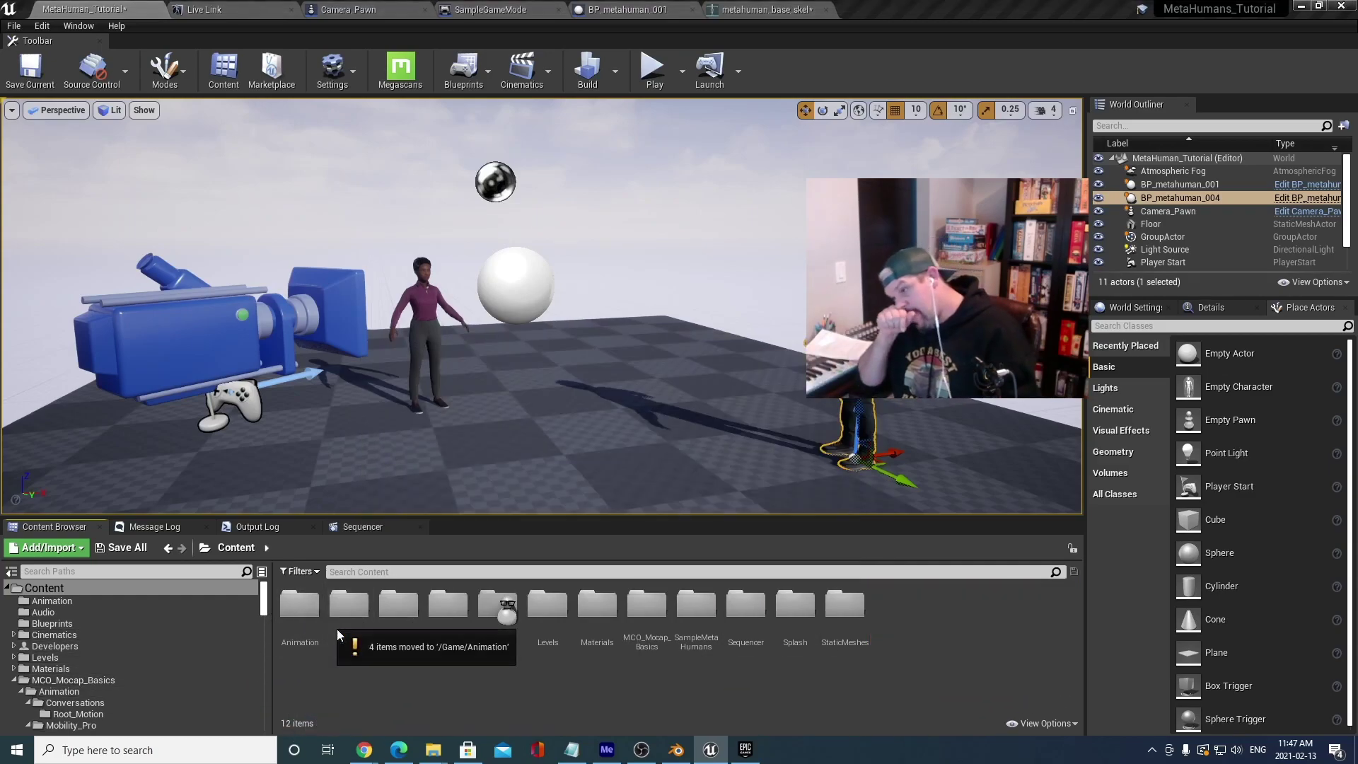
Collapse the MCO_Mocap_Basics folder tree and open the project's Sequencer folder.
right_click_drag(541, 306, 750, 301)
right_click_drag(506, 397, 543, 401)
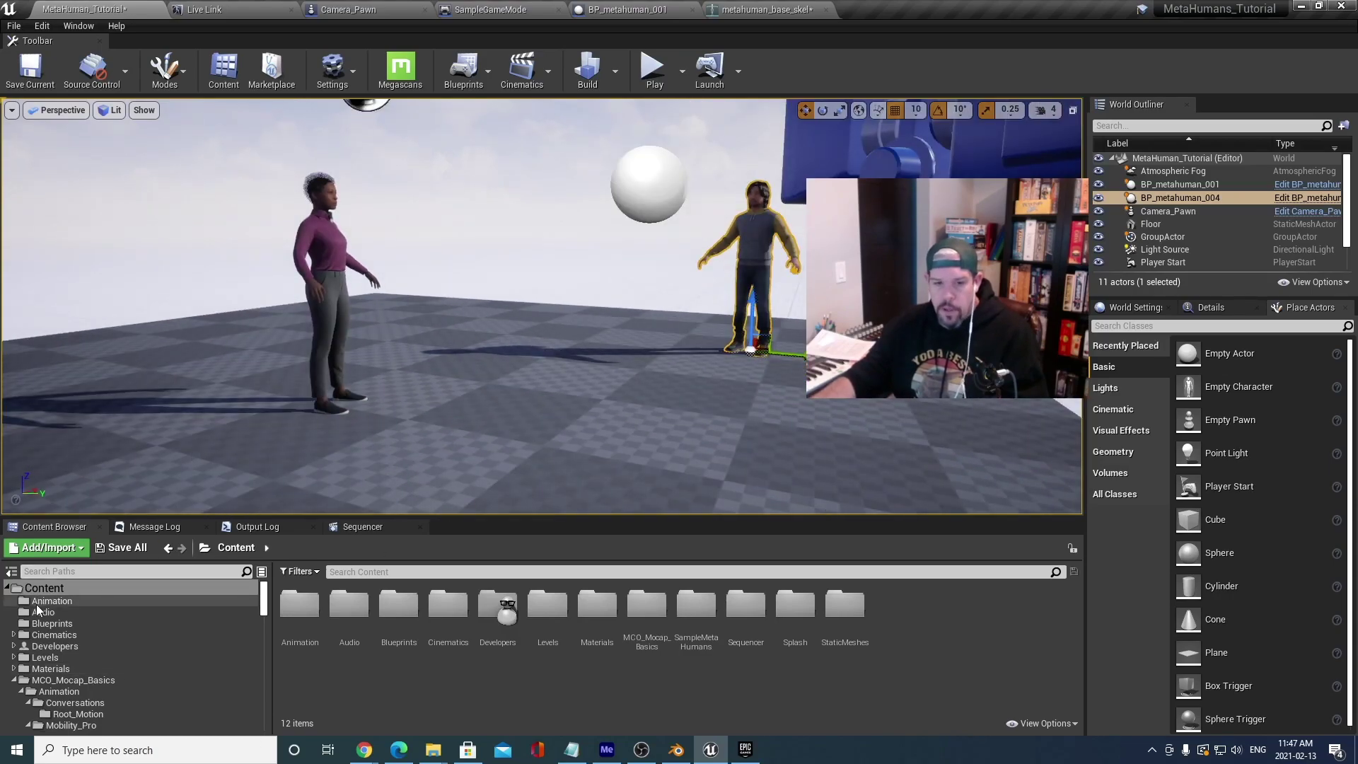
left_click(13, 680)
left_click(28, 588)
left_click(13, 691)
scroll(37, 637, "down", 3)
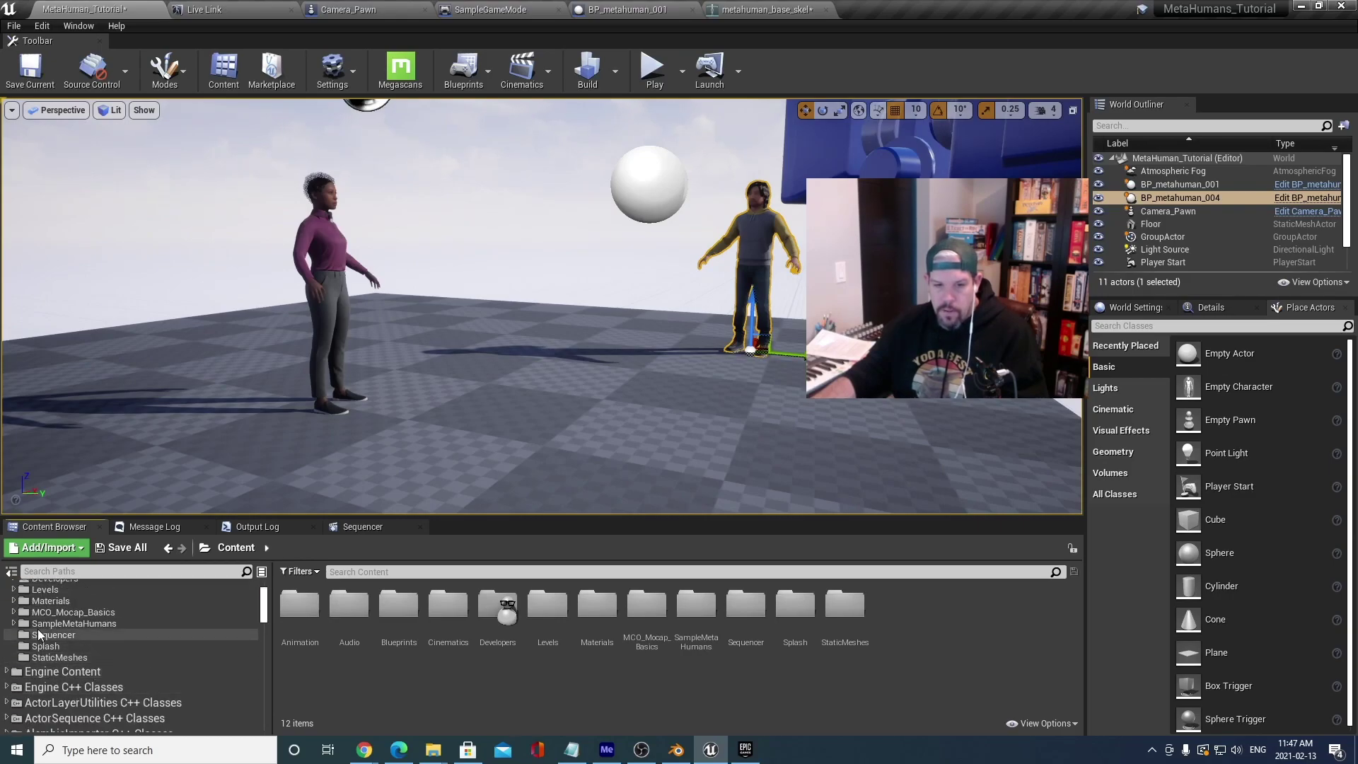
left_click(37, 634)
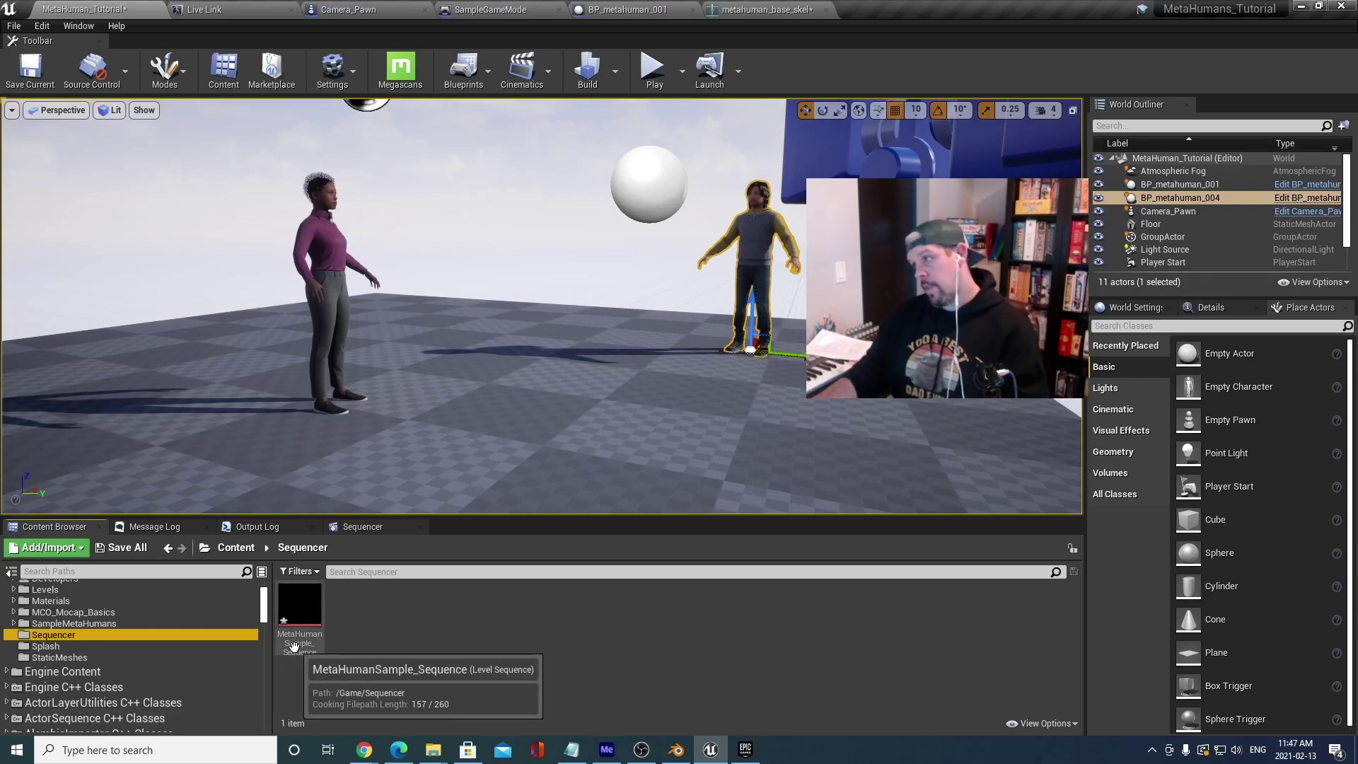
Create a Level Sequence asset named MetaHuman_Tutorial in the Sequencer folder.
right_click(355, 621)
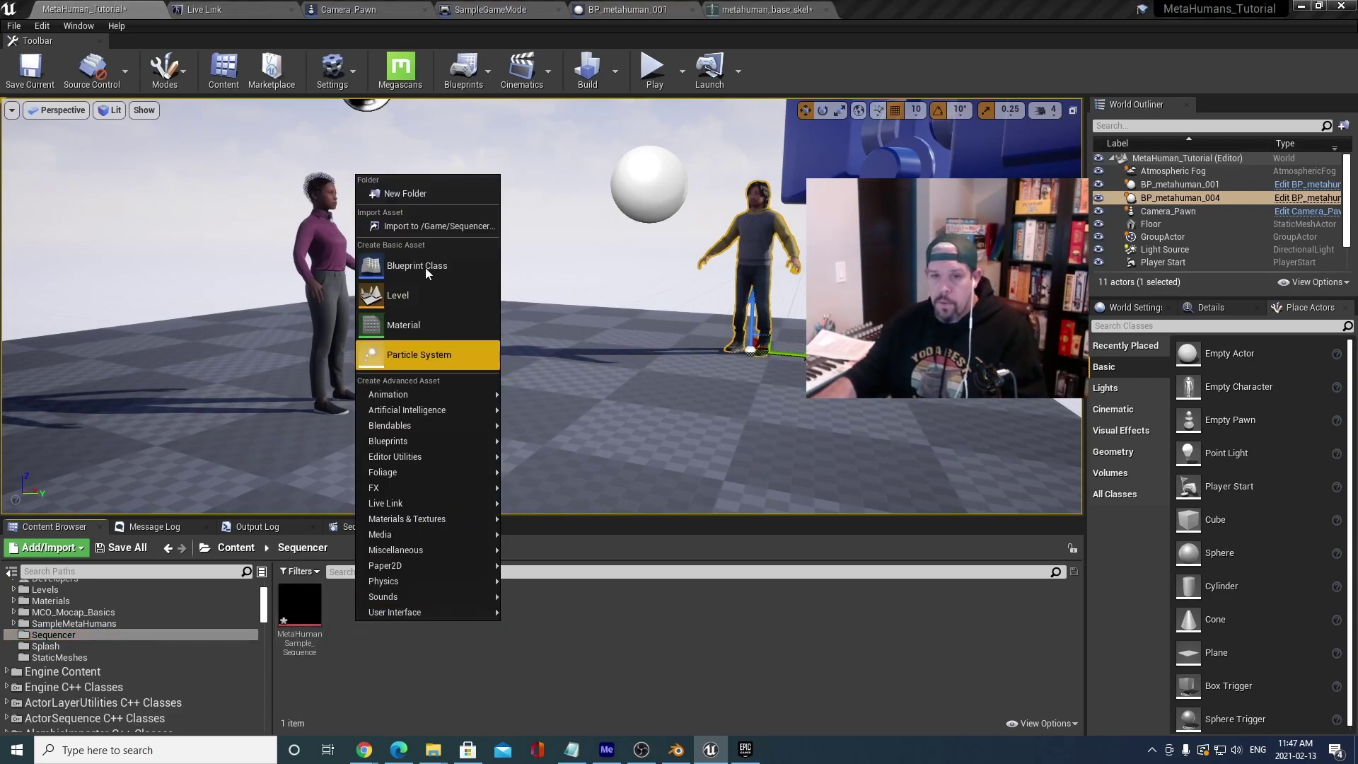
mouse_move(461, 392)
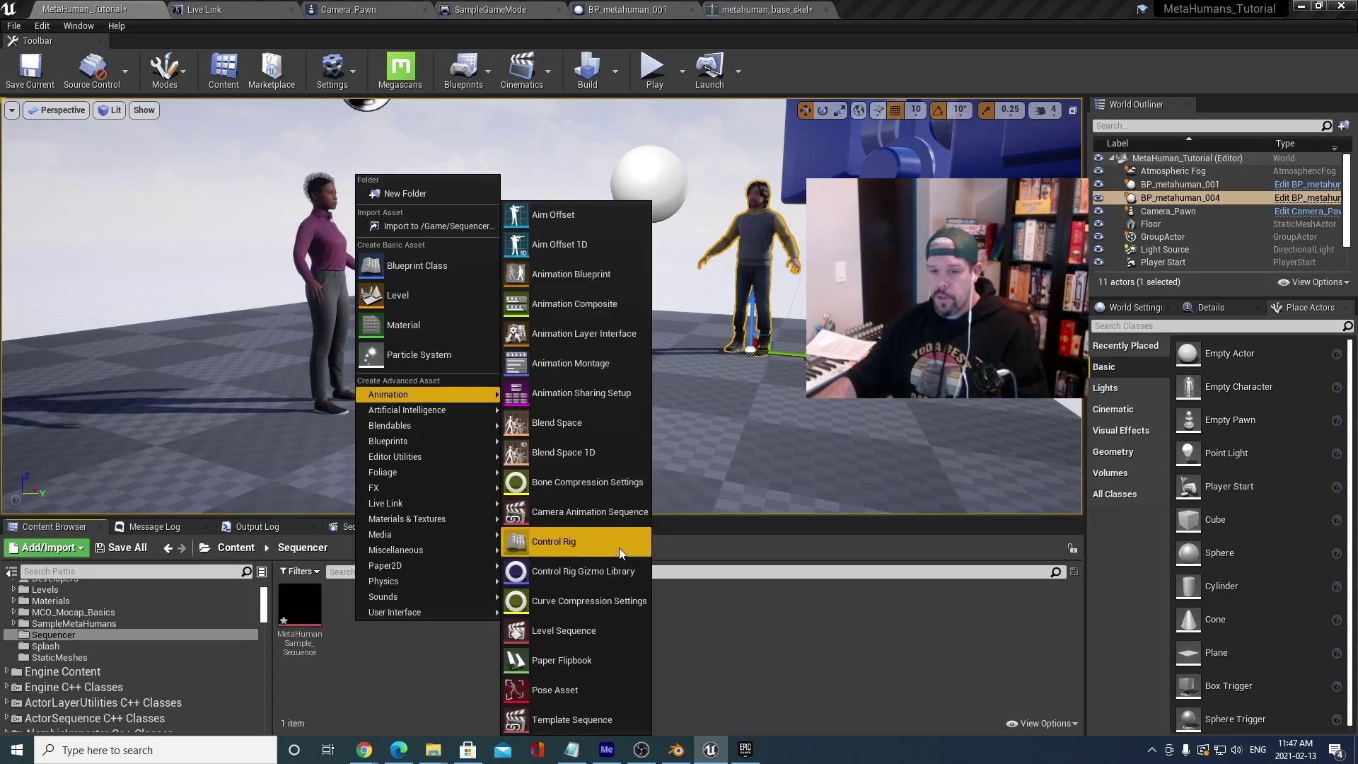
left_click(606, 627)
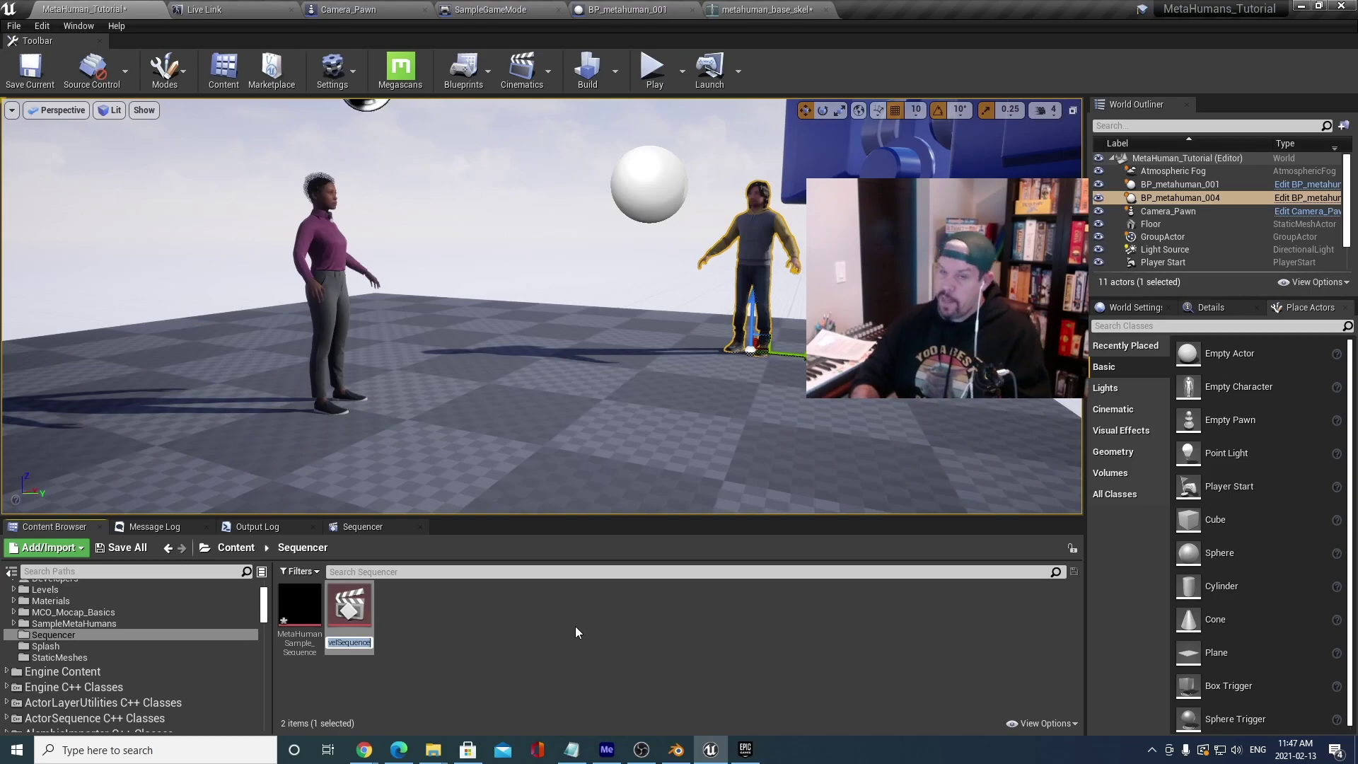
type("MetaHuman_Tutorial")
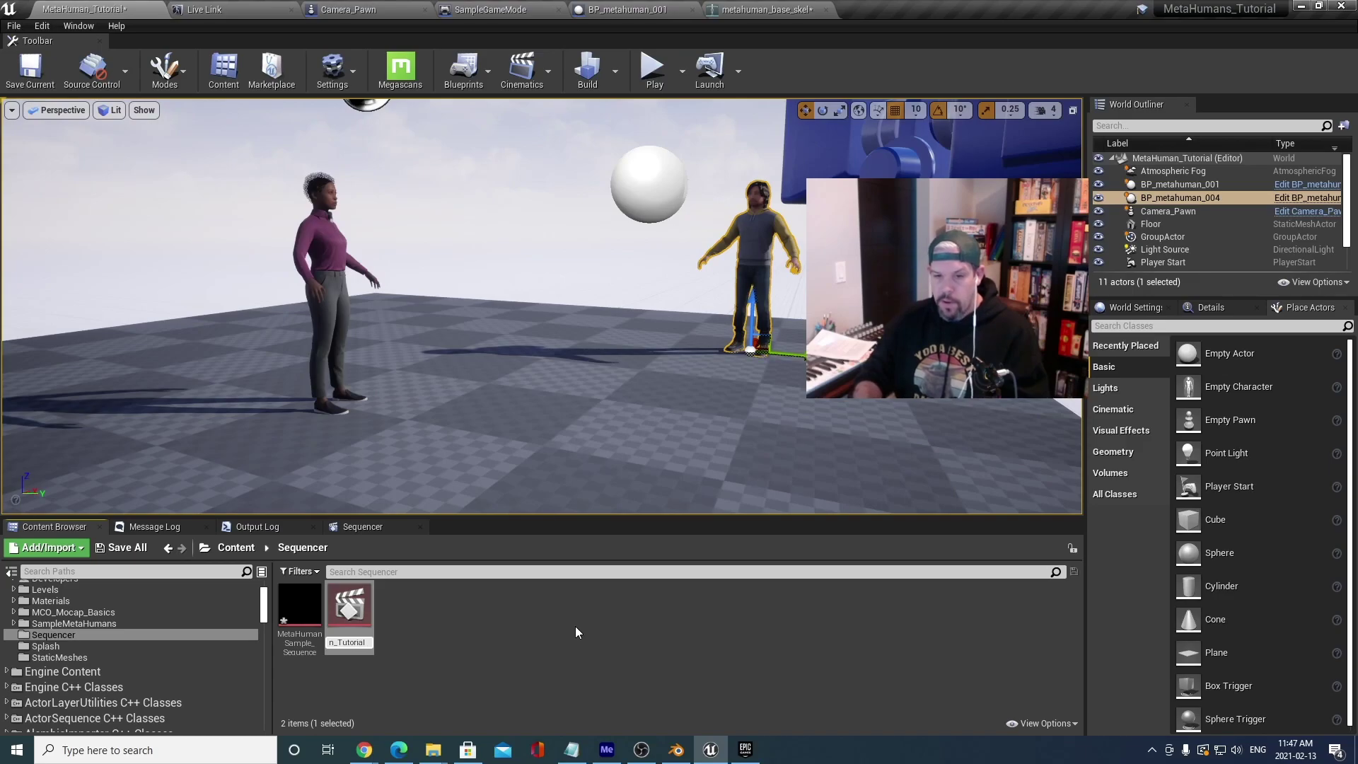
key("Return")
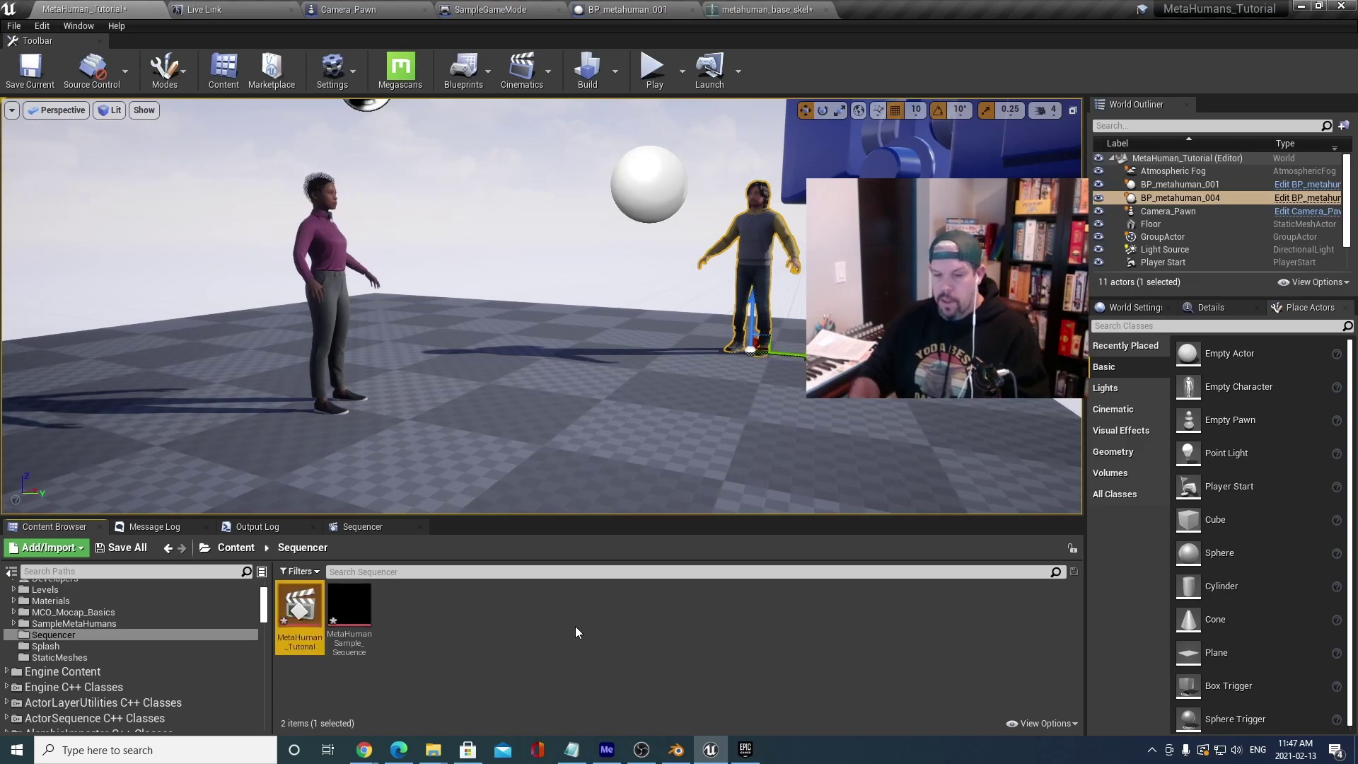
Place the MetaHuman_Tutorial level sequence in the level, off to the side of the characters beyond the floor's edge.
left_click_drag(295, 610, 102, 351)
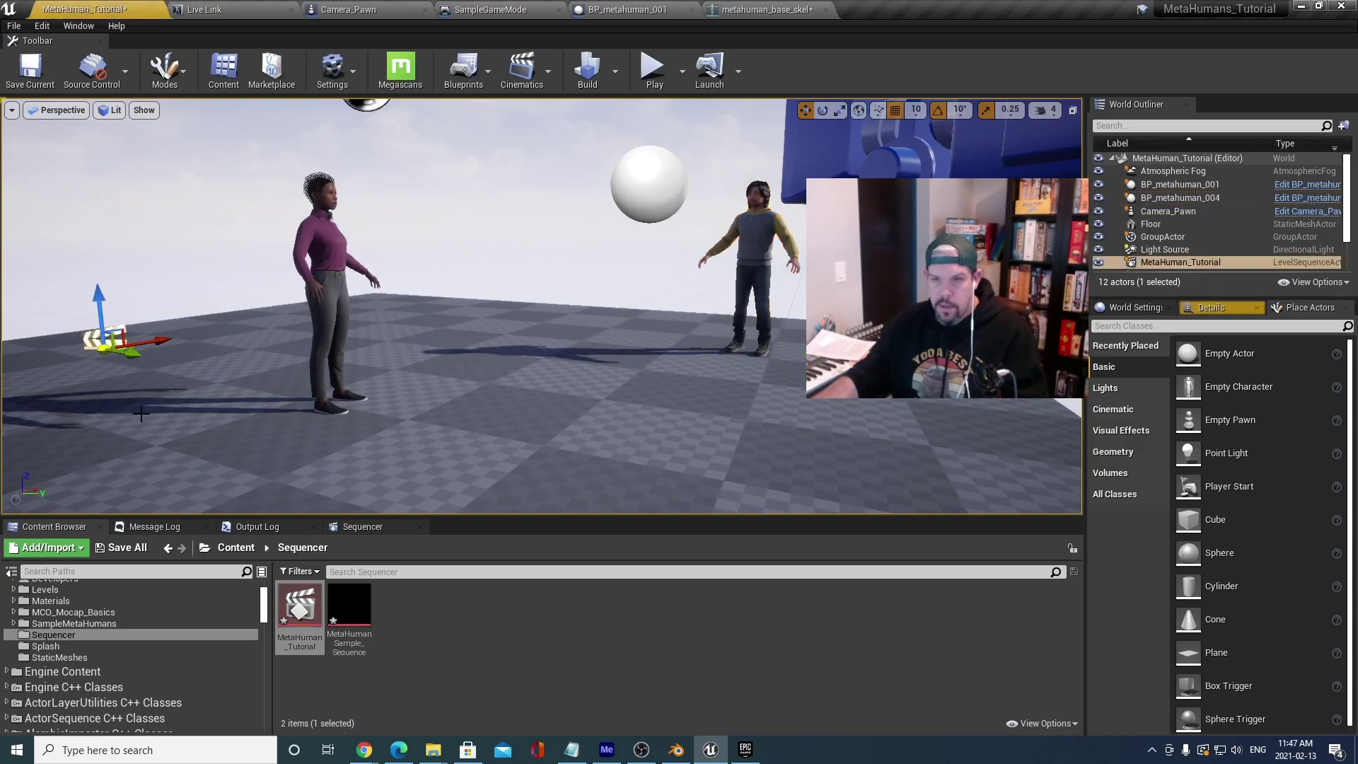
key("f")
left_click_drag(599, 333, 145, 421)
Show the details of the placed MetaHuman_Tutorial actor and open its level sequence for editing.
left_click(1222, 312)
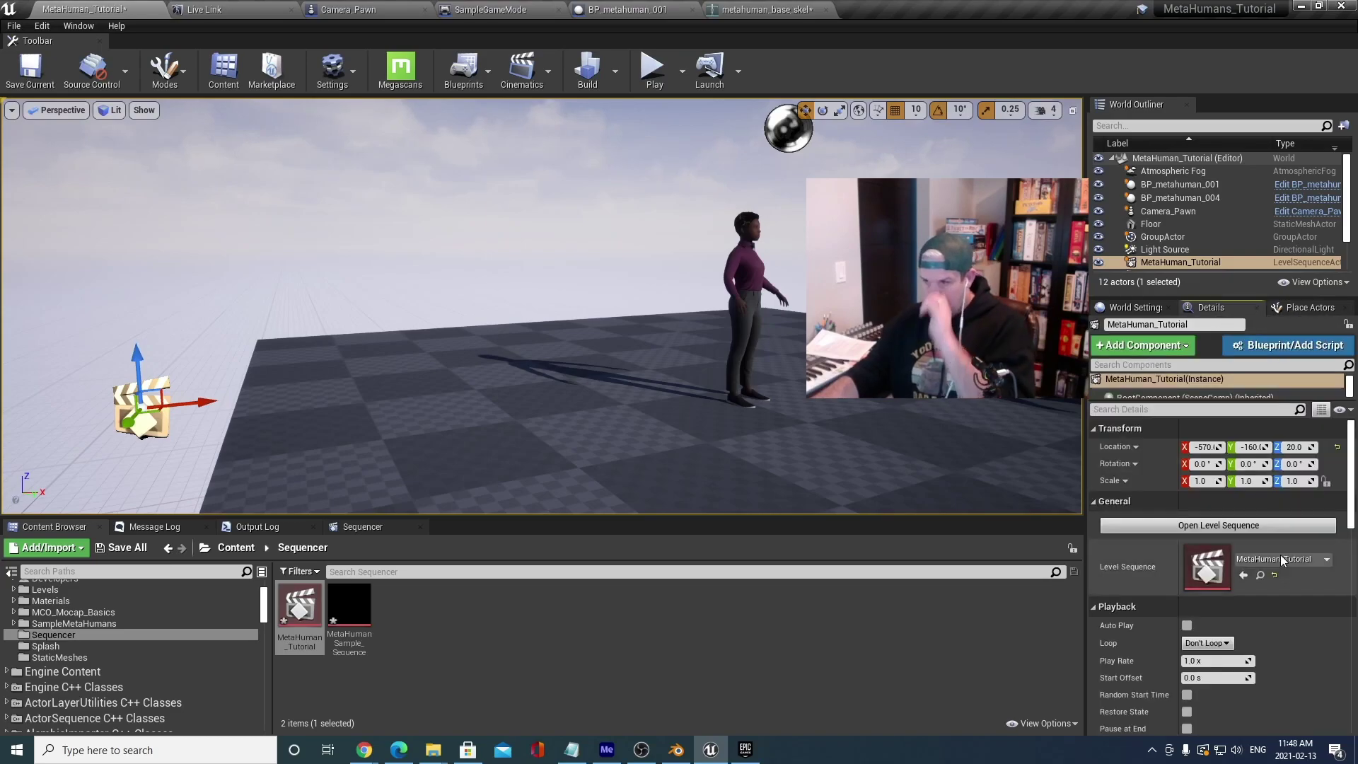
left_click(1240, 527)
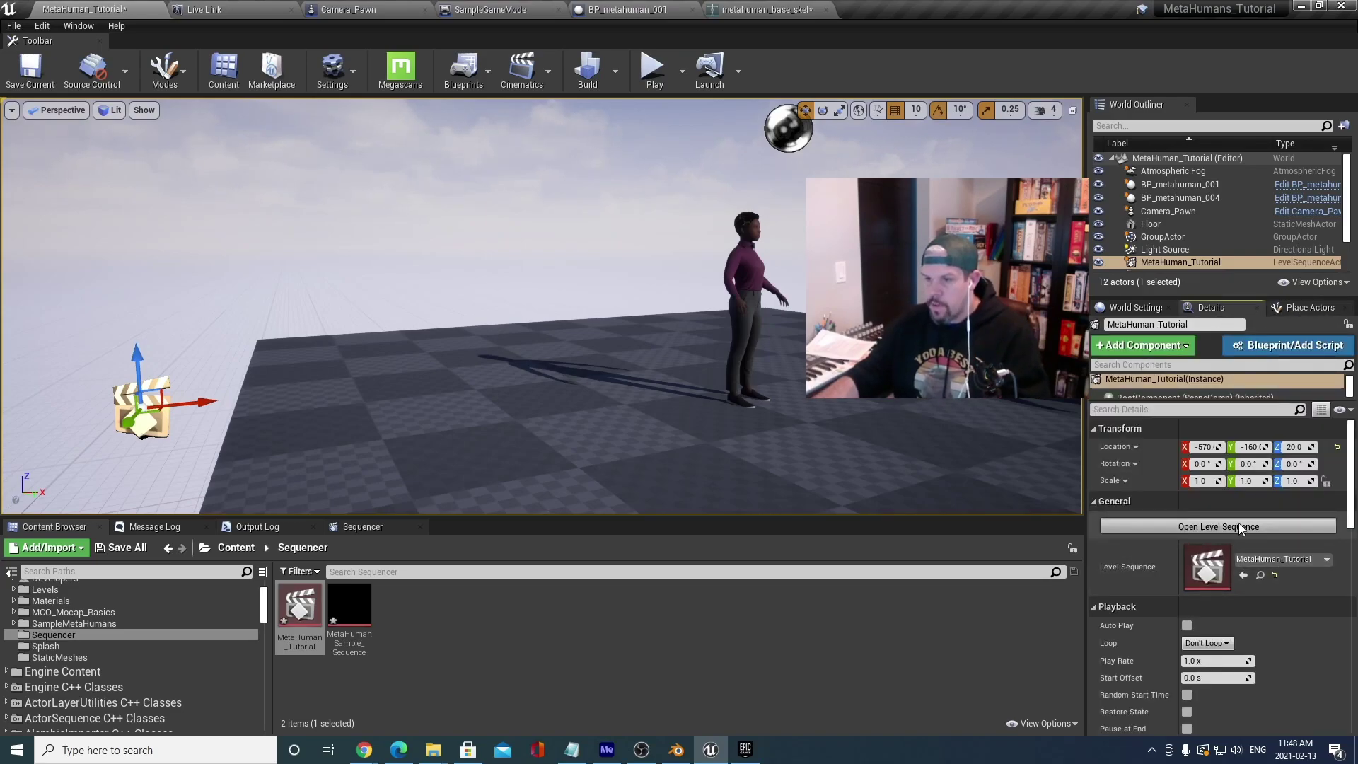
key("s")
mouse_move(542, 306)
right_mouse_down()
mouse_move(608, 301)
mouse_move(524, 305)
mouse_move(679, 305)
mouse_move(538, 309)
right_mouse_up()
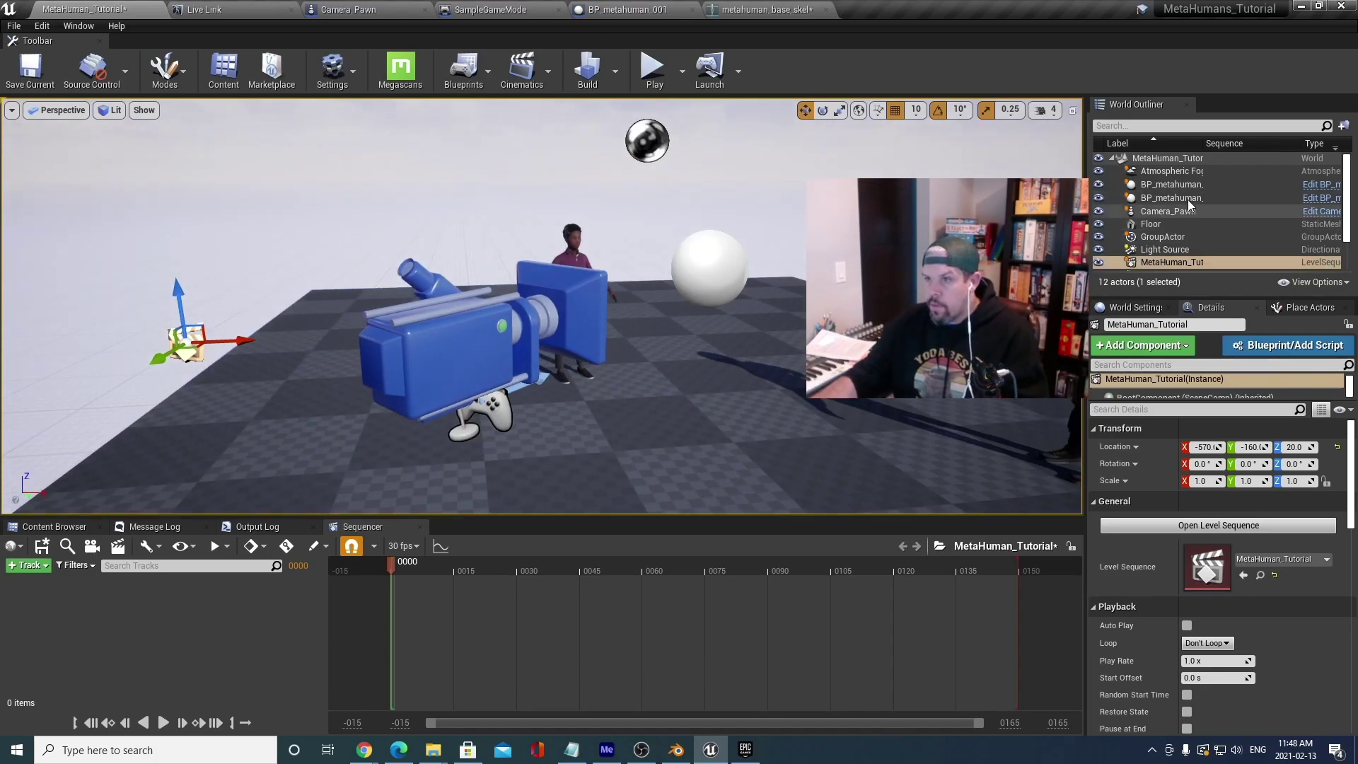
Add BP_metahuman_001 and BP_metahuman_004 from the level to the MetaHuman_Tutorial sequence and collapse their track groups.
left_click(1174, 174)
left_click(1167, 186)
left_click_drag(1166, 187, 101, 626)
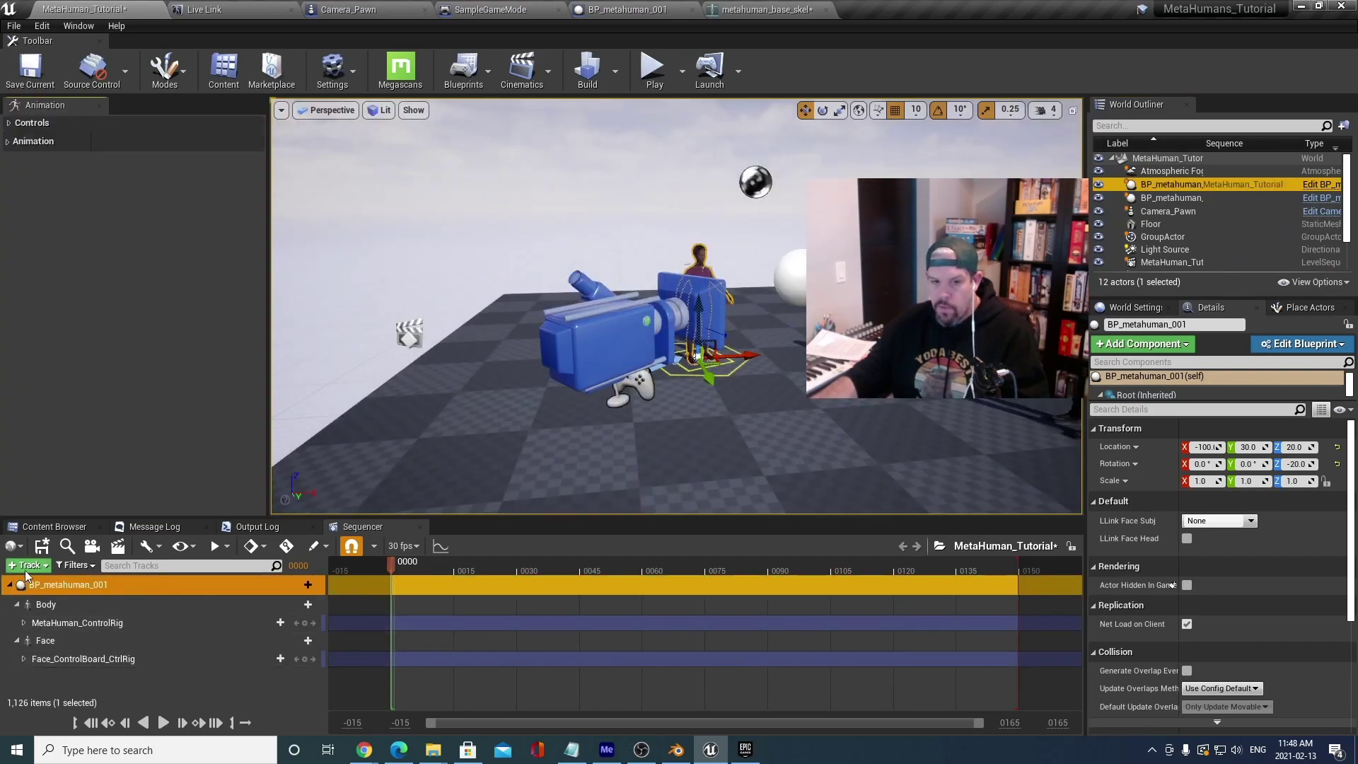
left_click(9, 585)
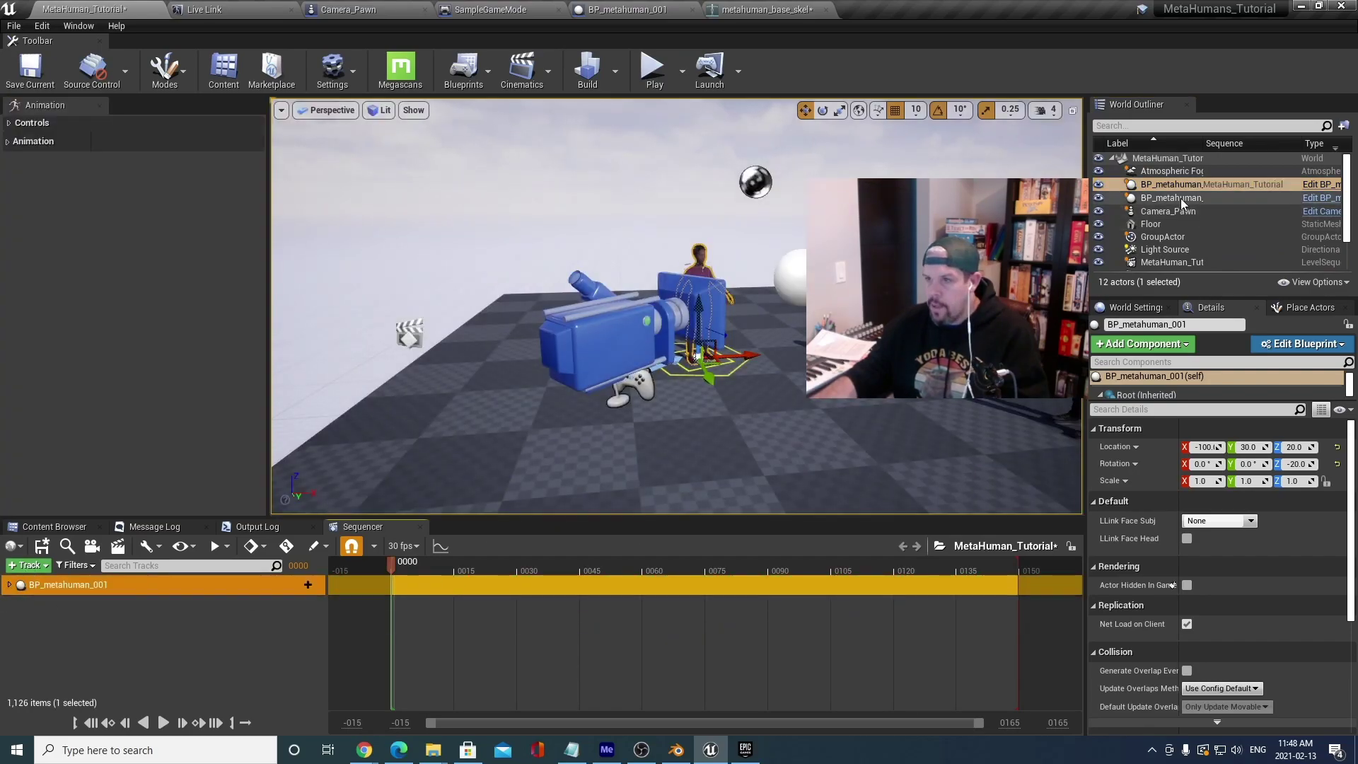
left_click(1178, 198)
left_click_drag(1136, 207, 1046, 315)
left_click_drag(112, 672, 108, 638)
left_click(10, 605)
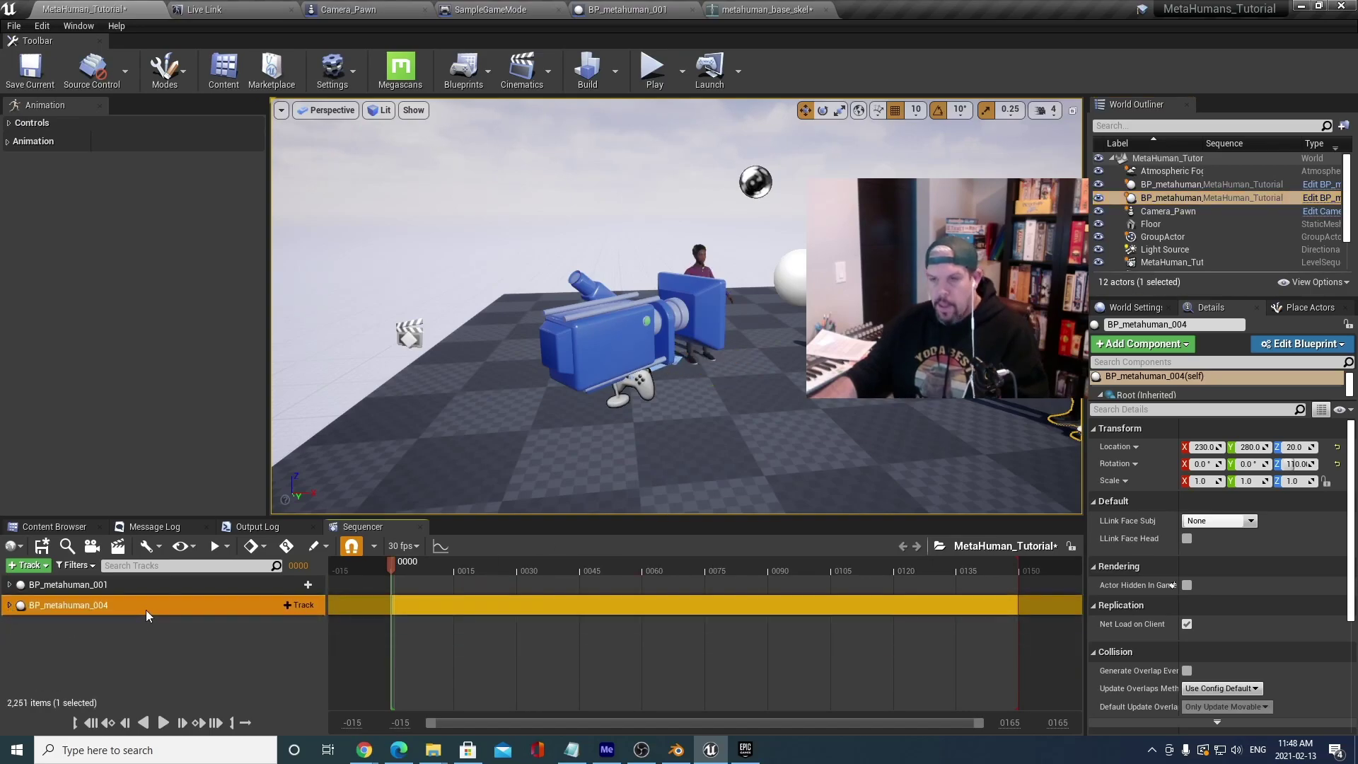
Delete the MetaHuman_ControlRig and Face_ControlBoard_CtrlRig tracks from BP_metahuman_001's Body and Face in the sequence.
double_click(147, 586)
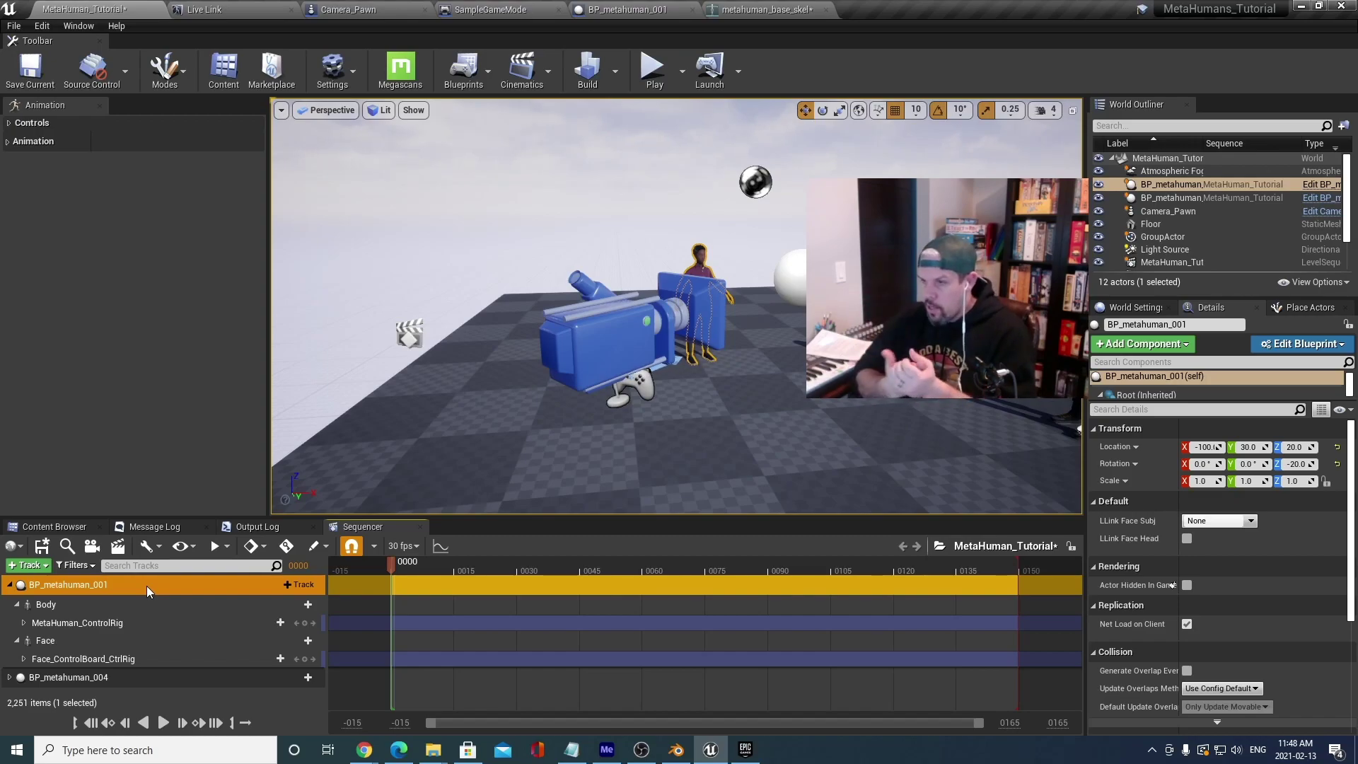
left_click(116, 623)
mouse_move(721, 403)
right_mouse_down()
mouse_move(792, 407)
mouse_move(732, 405)
right_mouse_up()
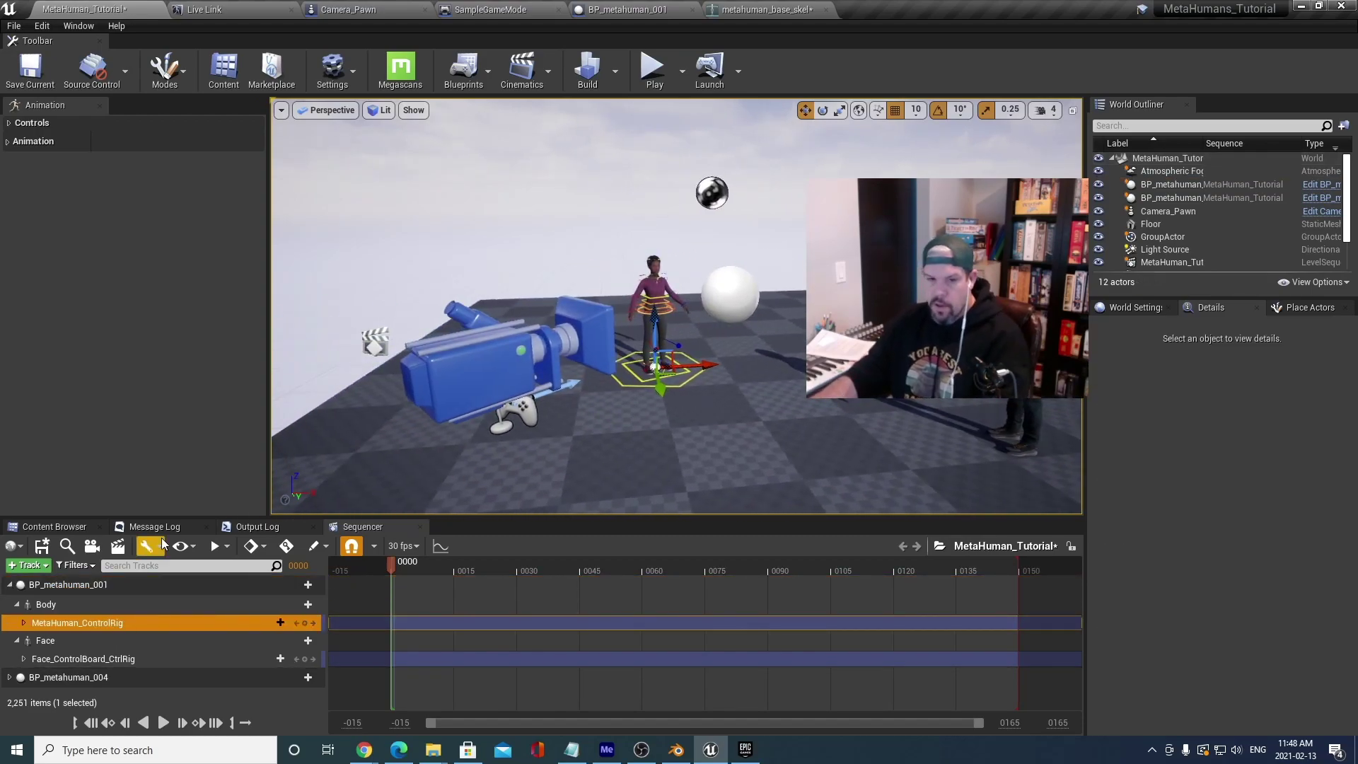
key("Delete")
left_click(80, 641)
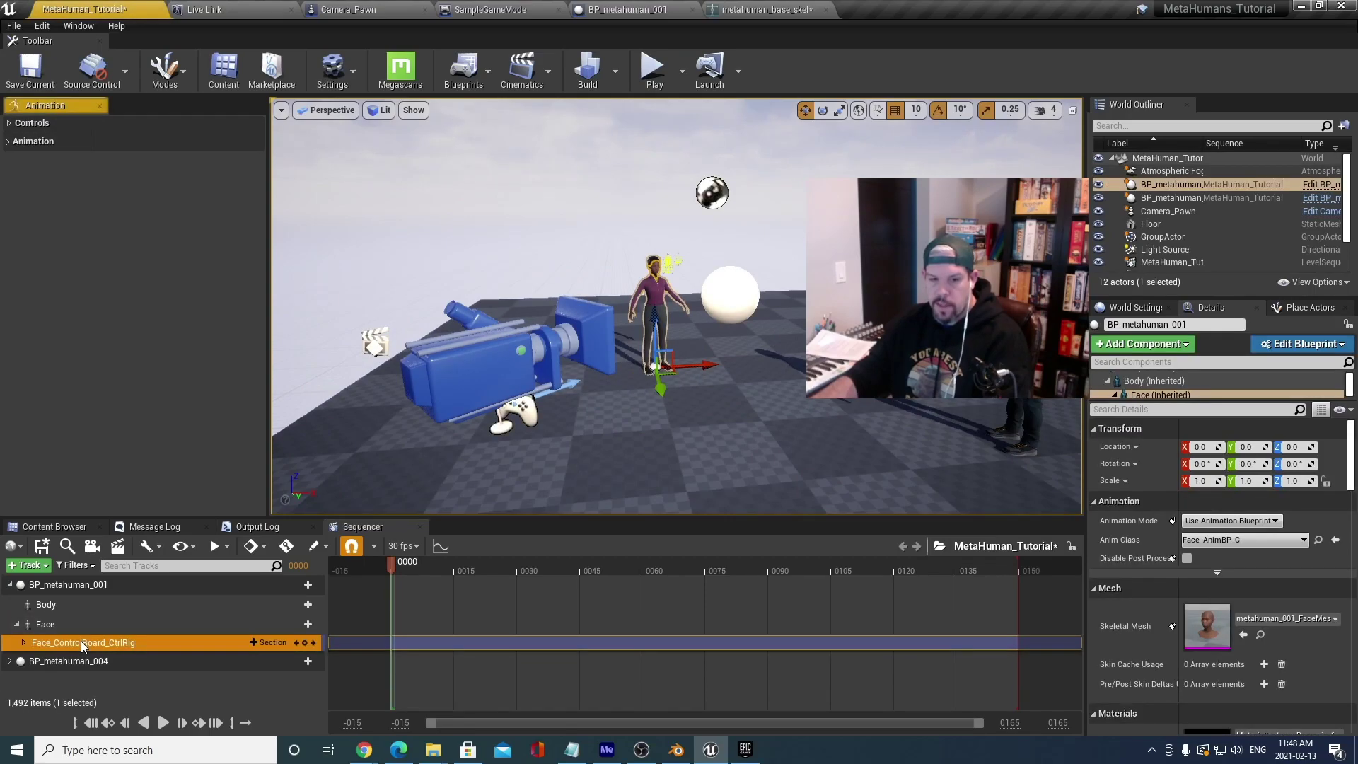
key("Delete")
Delete the body and face control rig tracks from BP_metahuman_004 in the sequence.
left_click(87, 645)
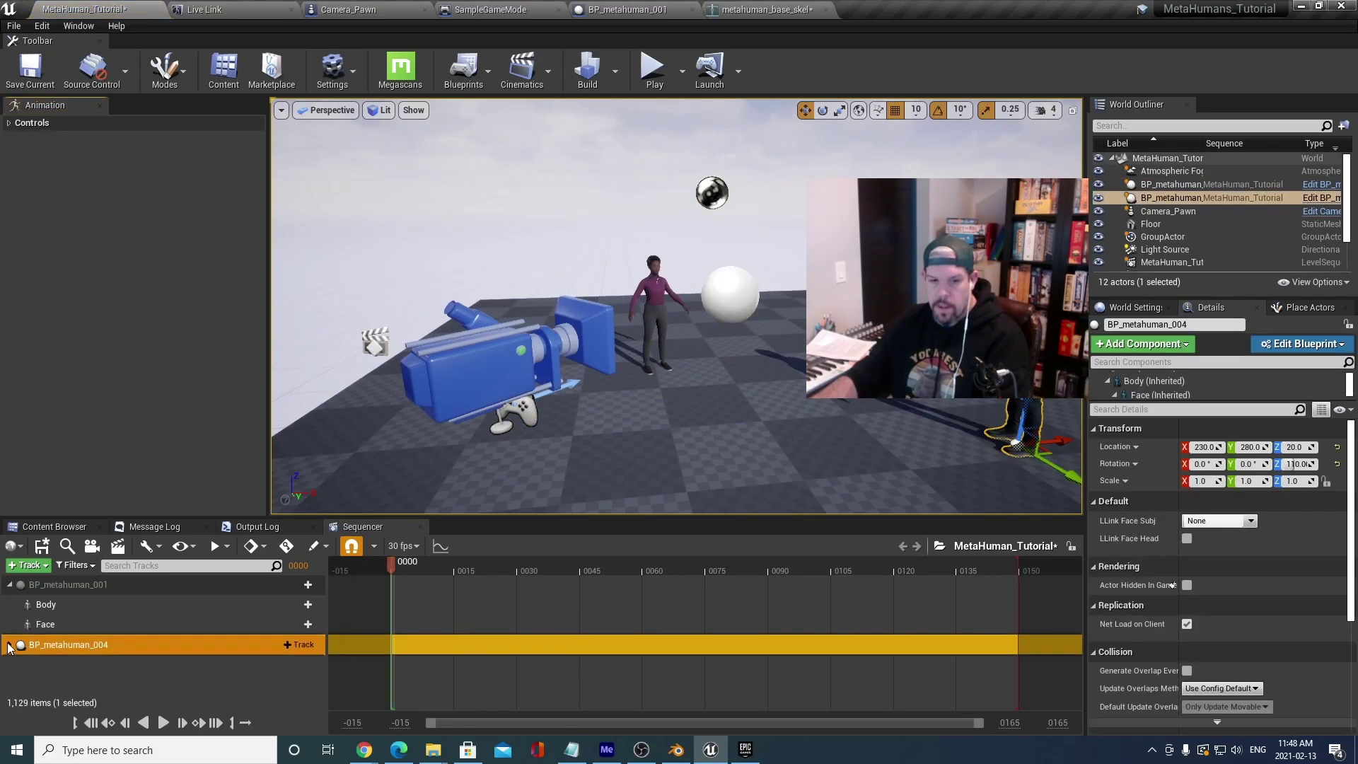
left_click(9, 644)
scroll(159, 673, "down", 1)
left_click(108, 643)
key("Delete")
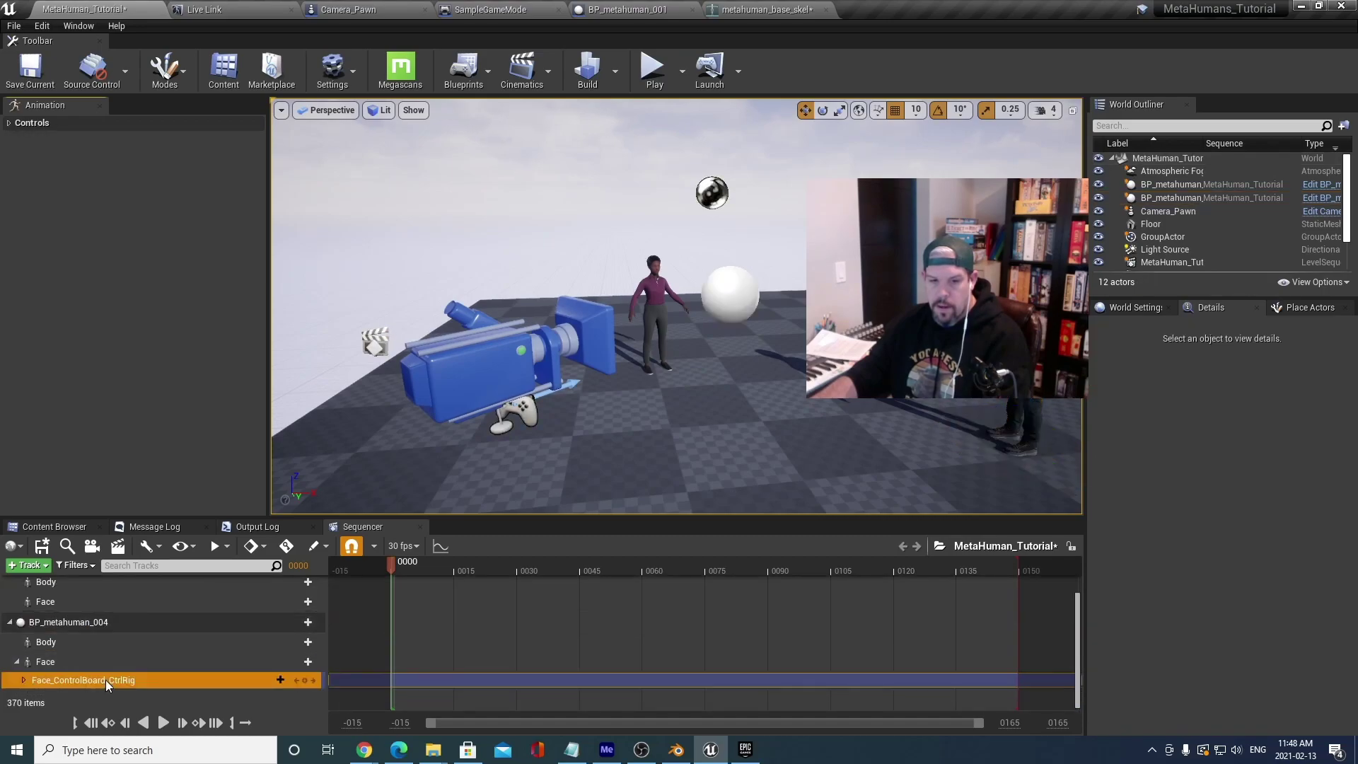
left_click(106, 681)
key("Delete")
left_click(98, 636)
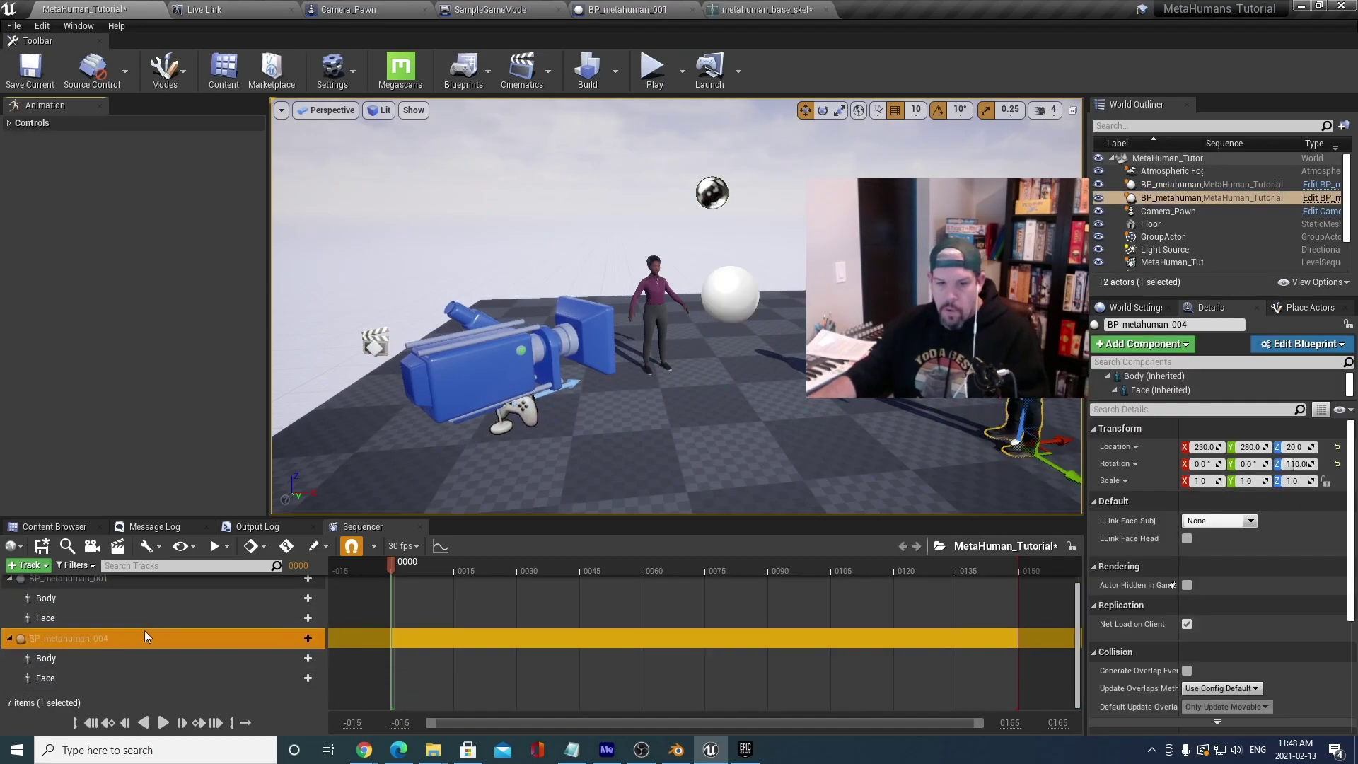
right_click_drag(614, 405, 613, 405)
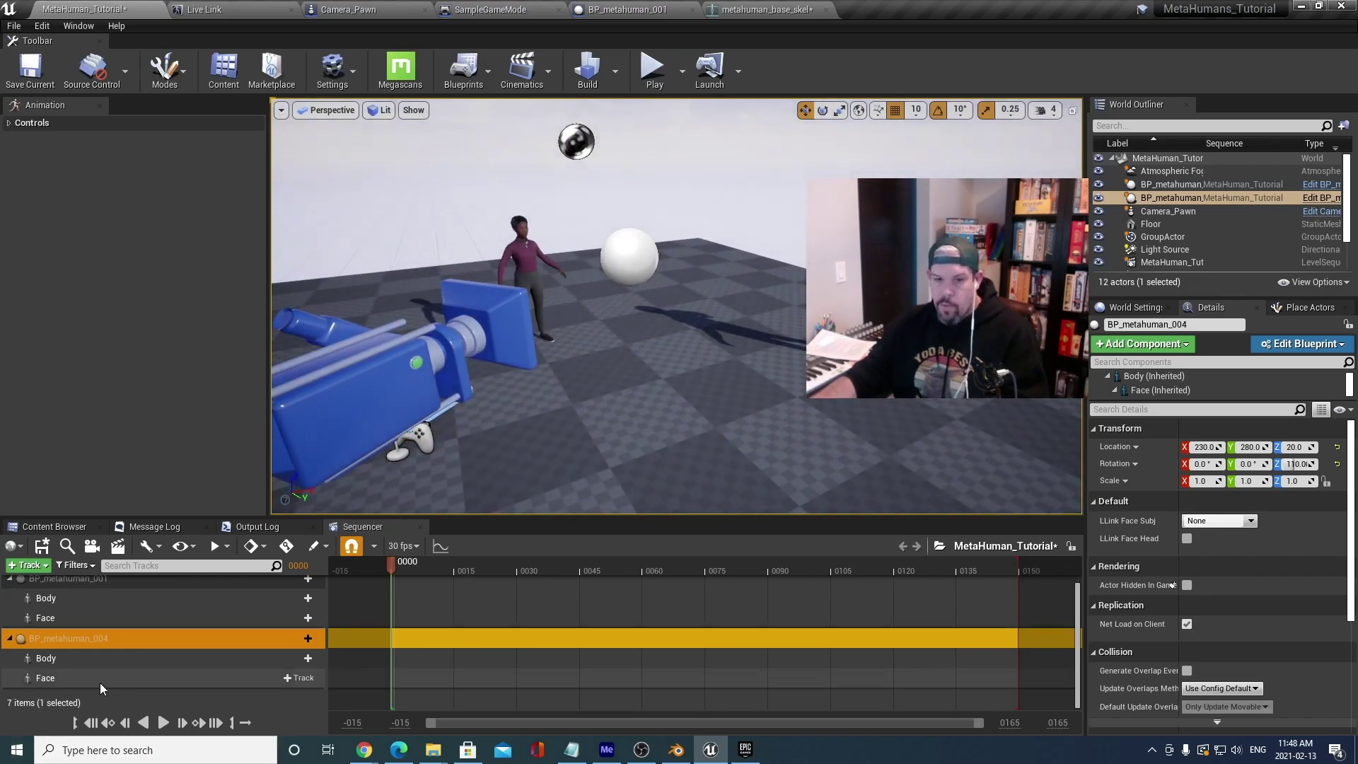
mouse_move(210, 672)
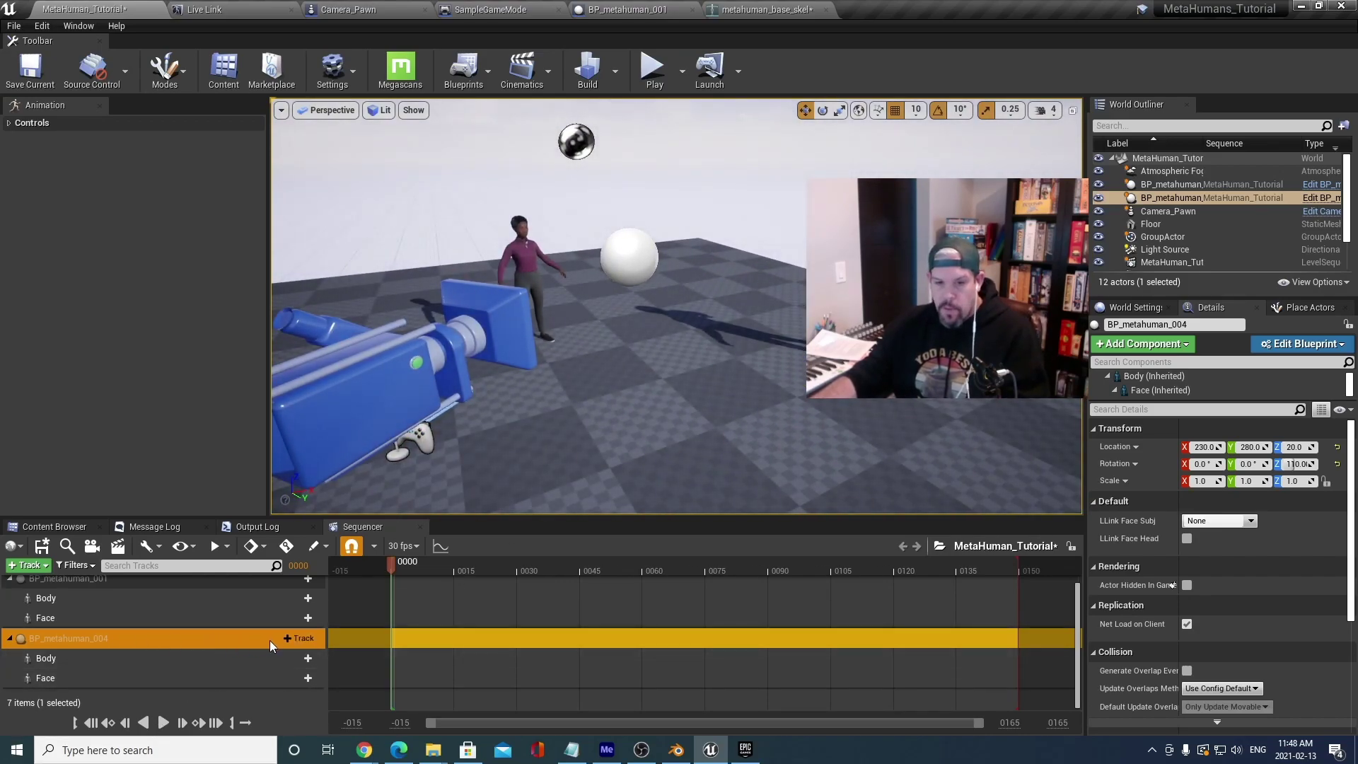
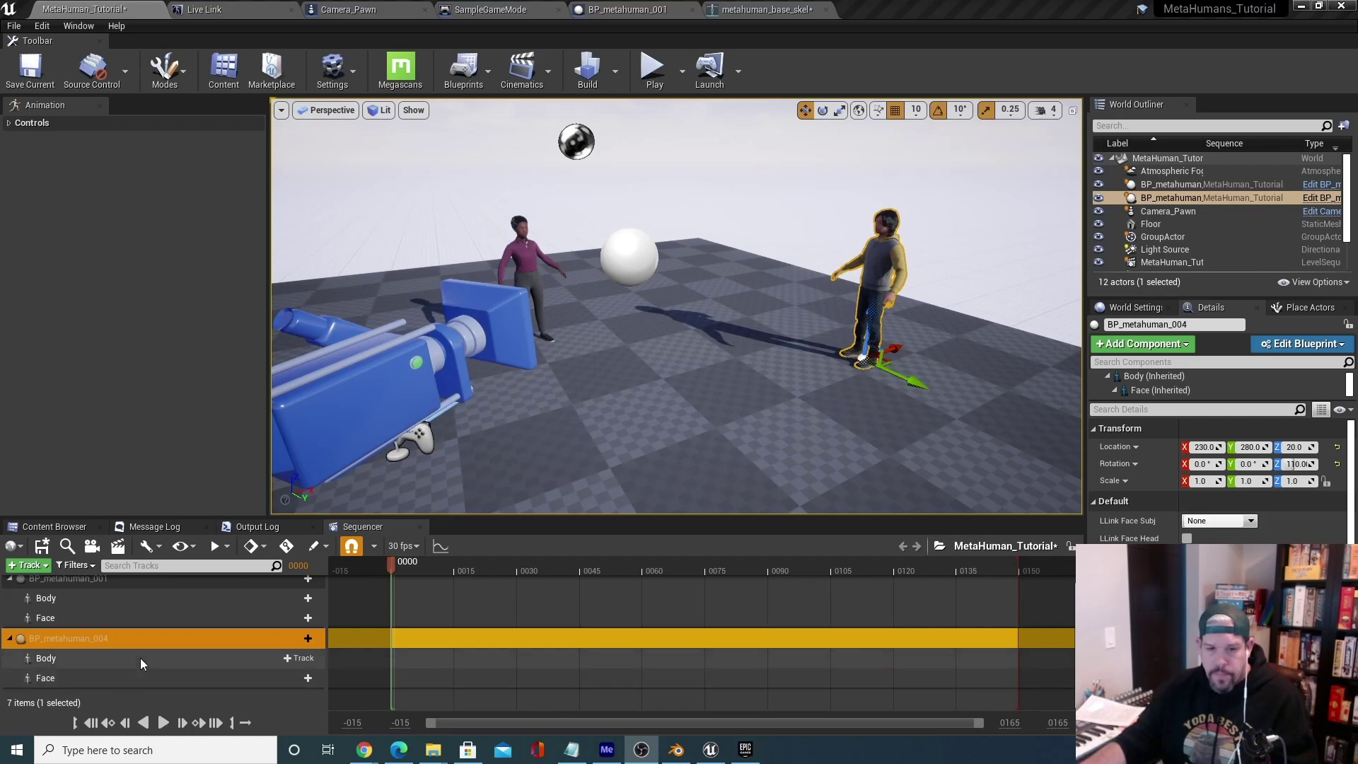
left_click(302, 639)
mouse_move(367, 227)
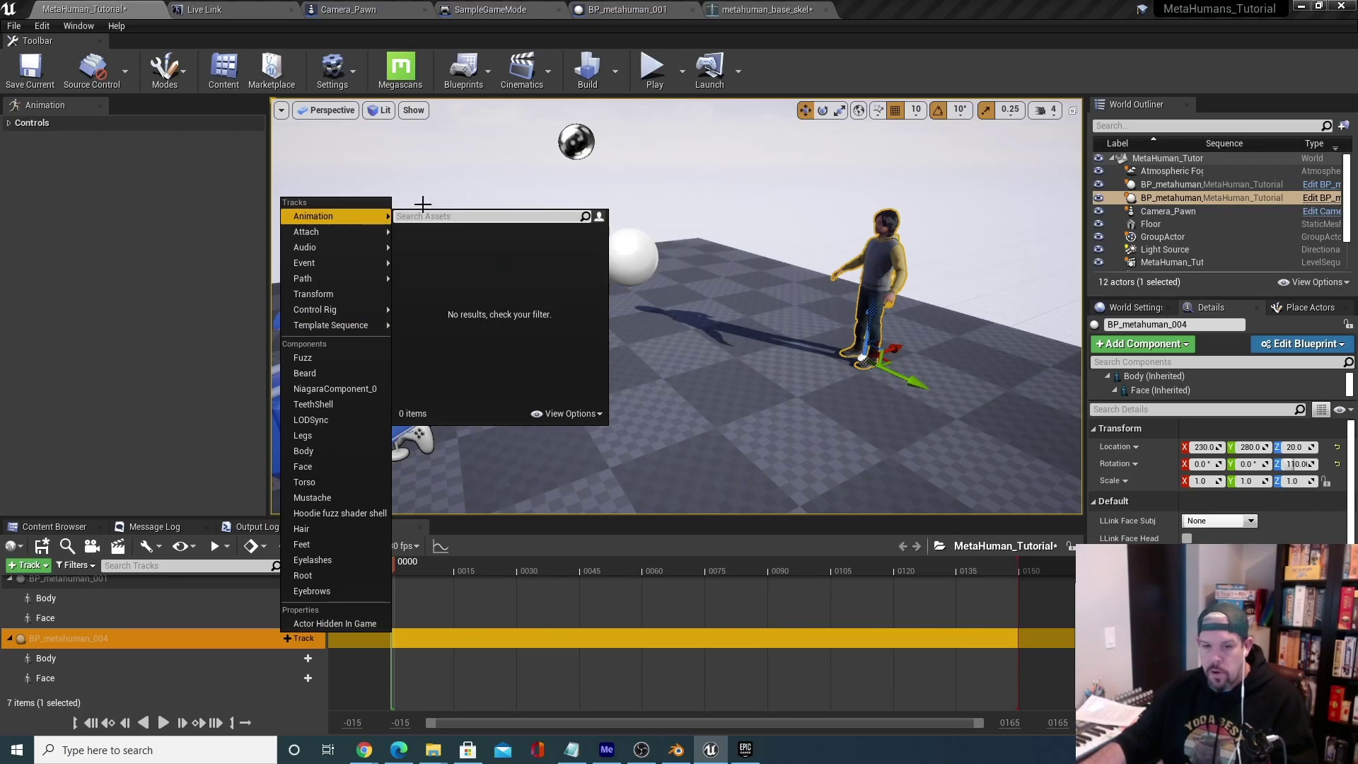
key("Escape")
Add the TFR_MOB1_Jog_F animation to BP_metahuman_004's Body track at frame 0 and collapse the BP_metahuman_001 group.
left_click(257, 655)
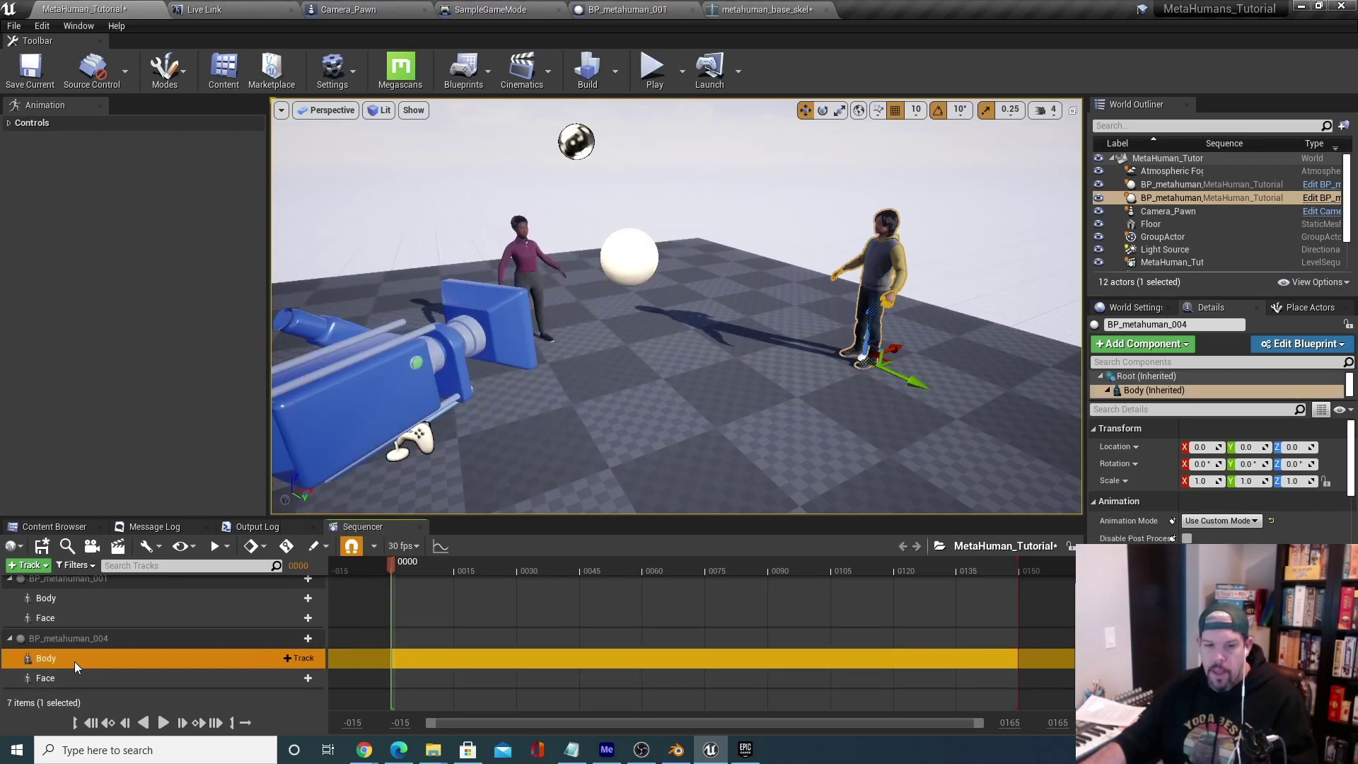
left_click(290, 660)
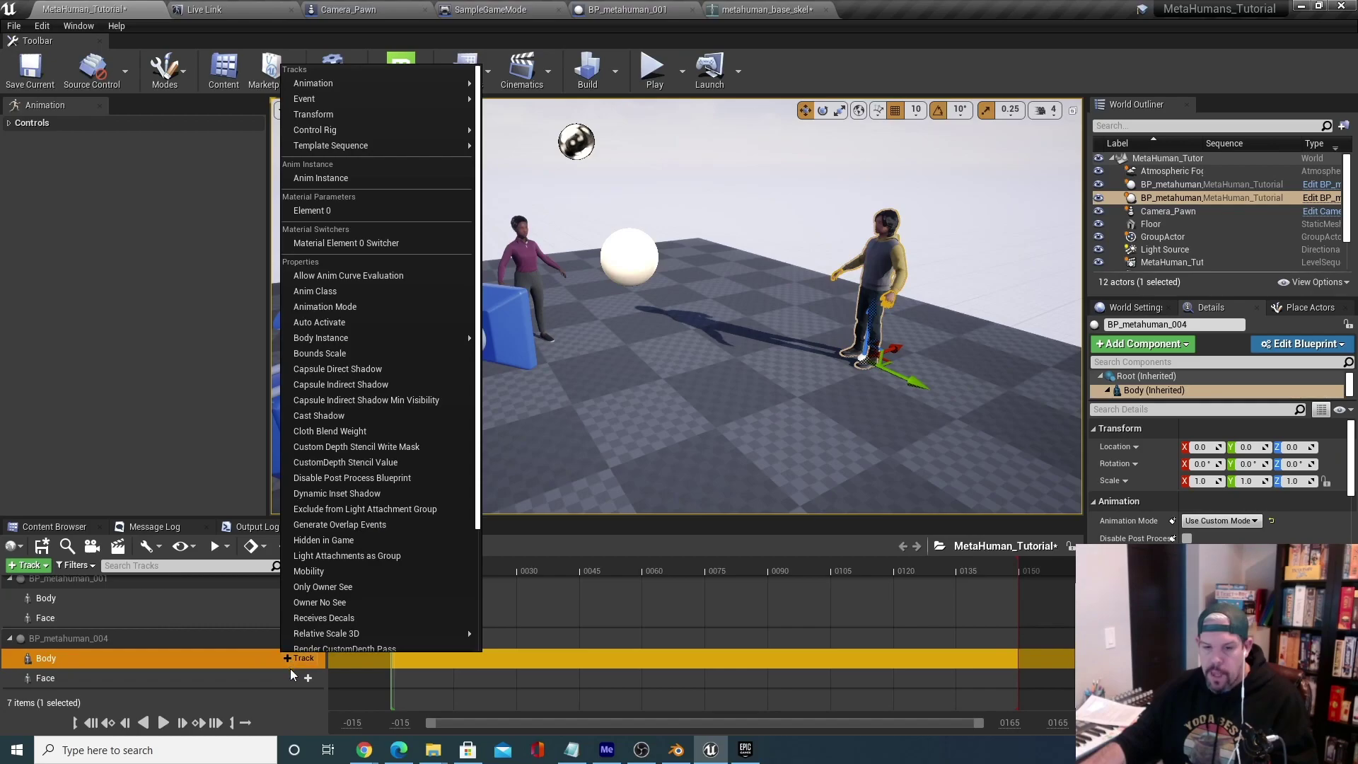
mouse_move(422, 124)
mouse_move(452, 84)
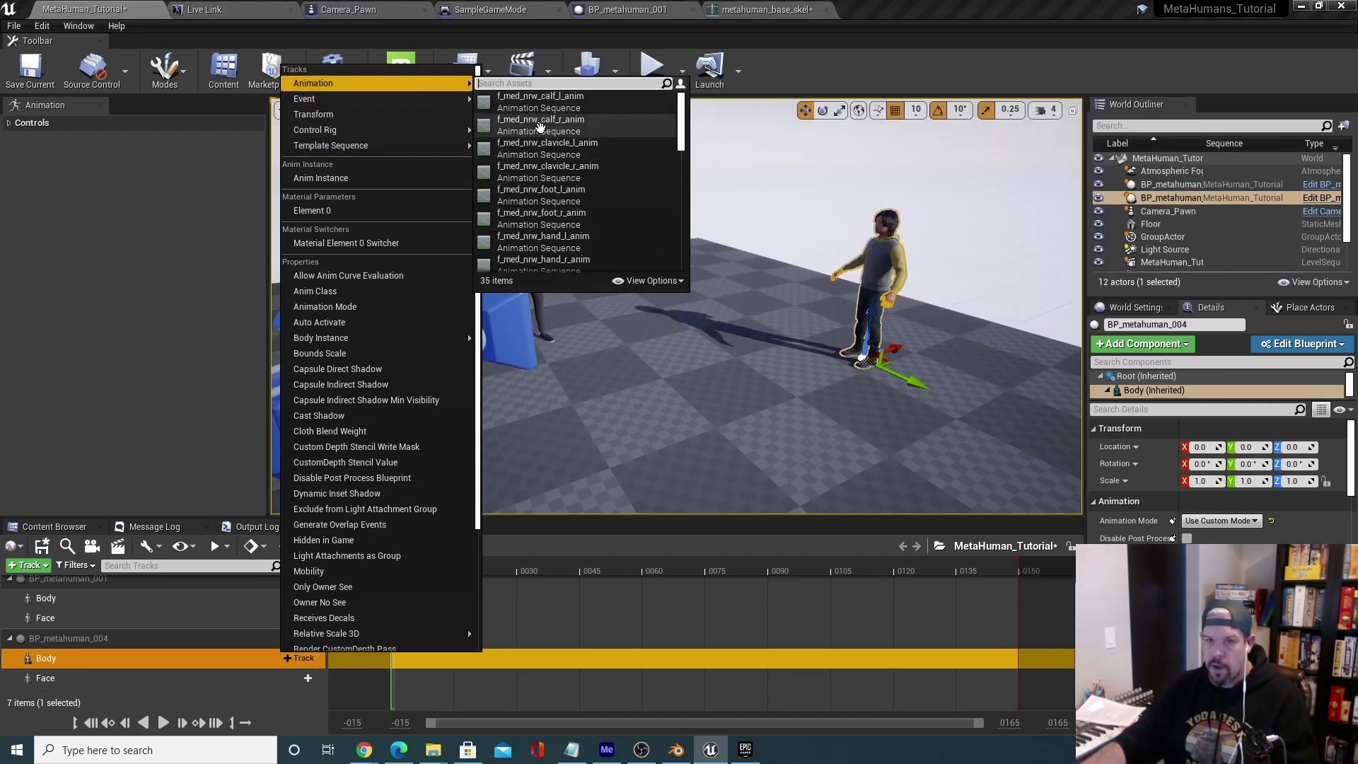
type("tFR")
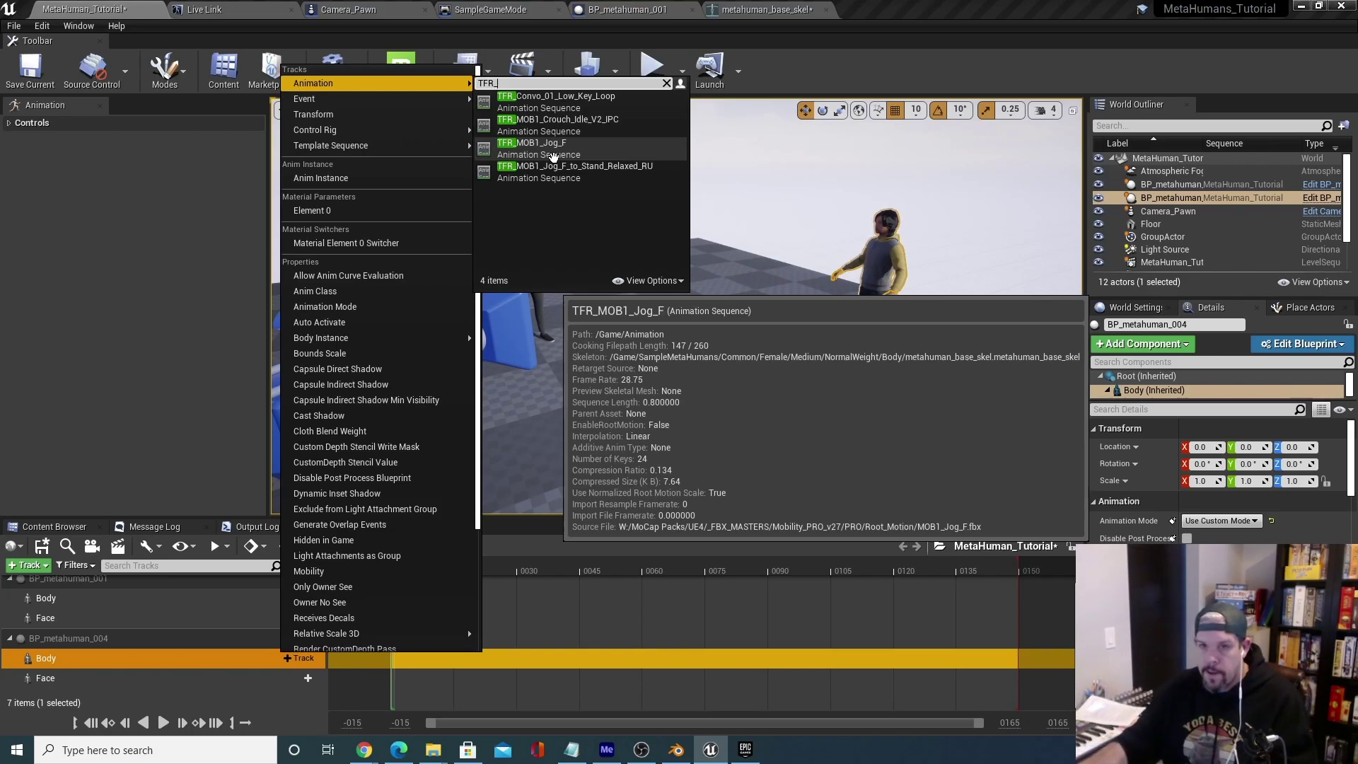
left_click(554, 155)
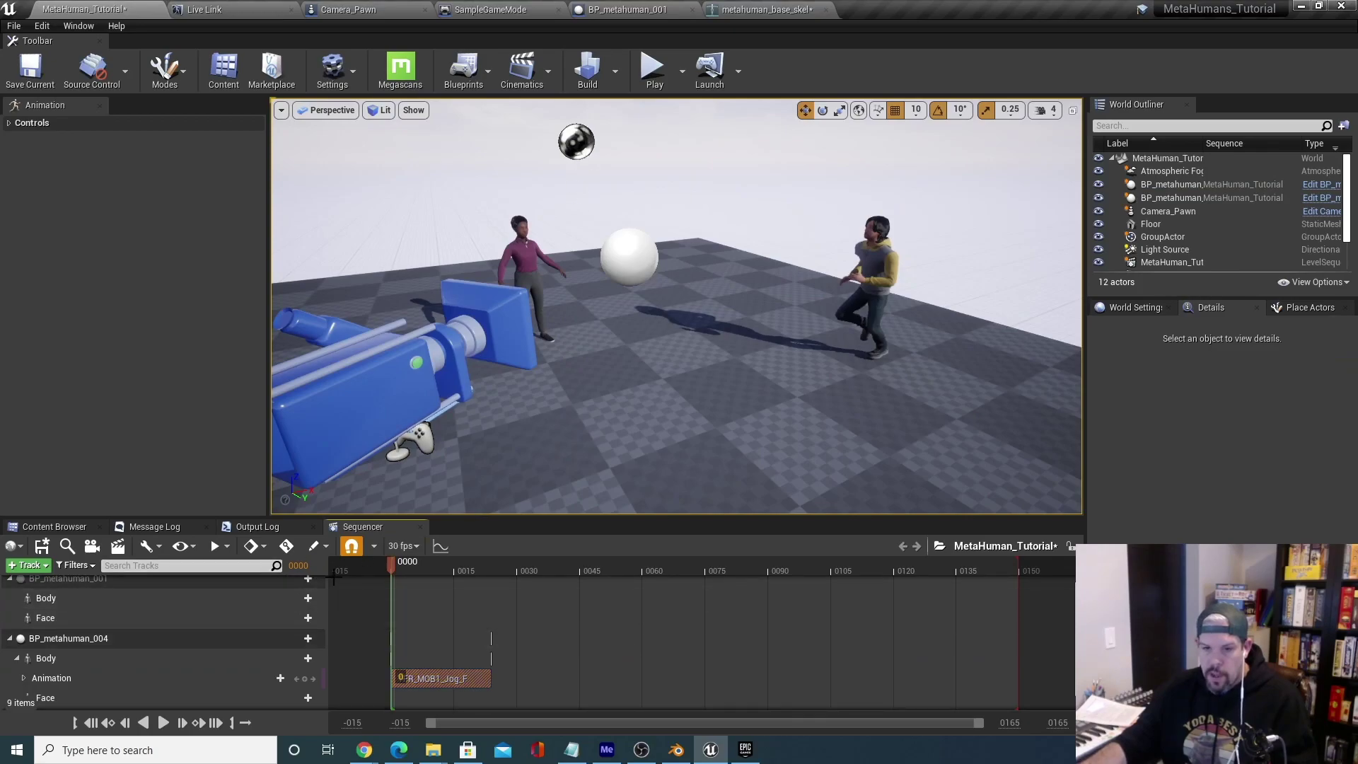
scroll(16, 626, "up", 1)
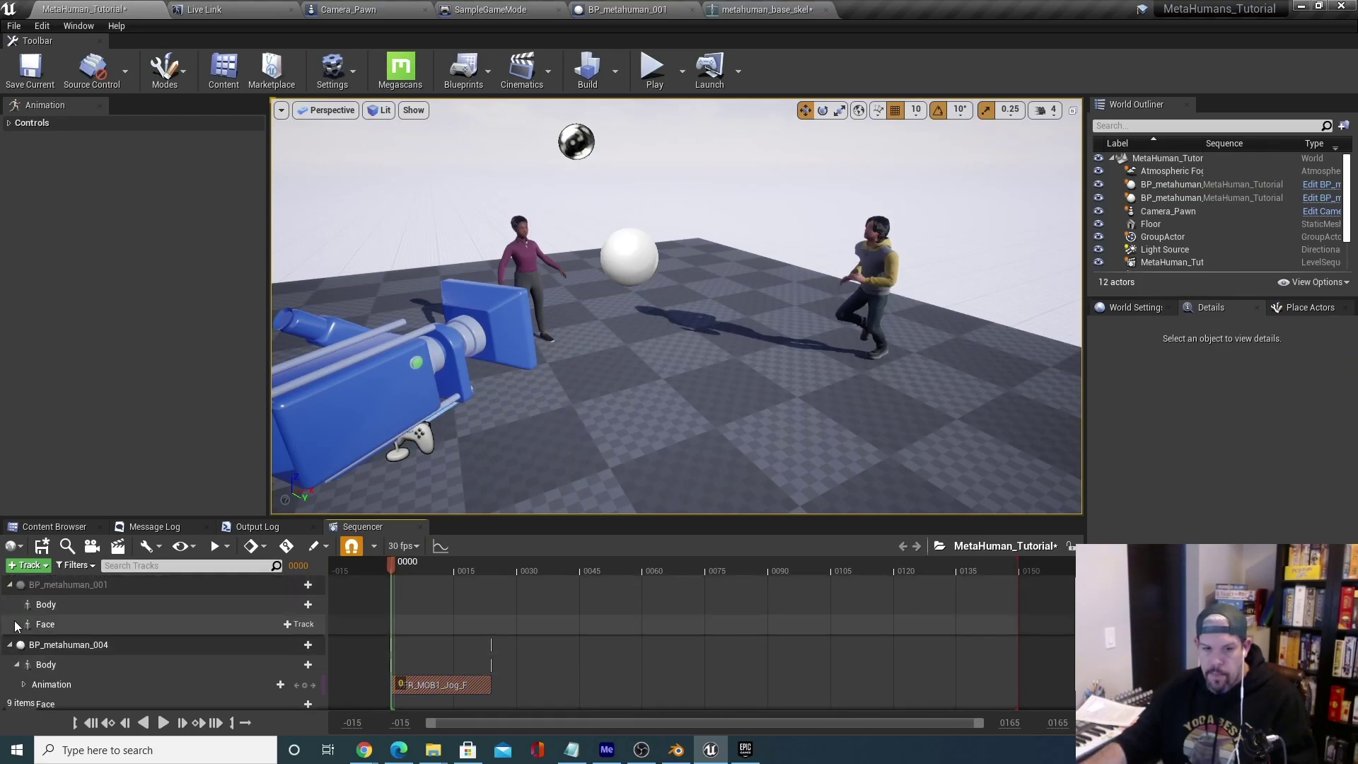
left_click(10, 586)
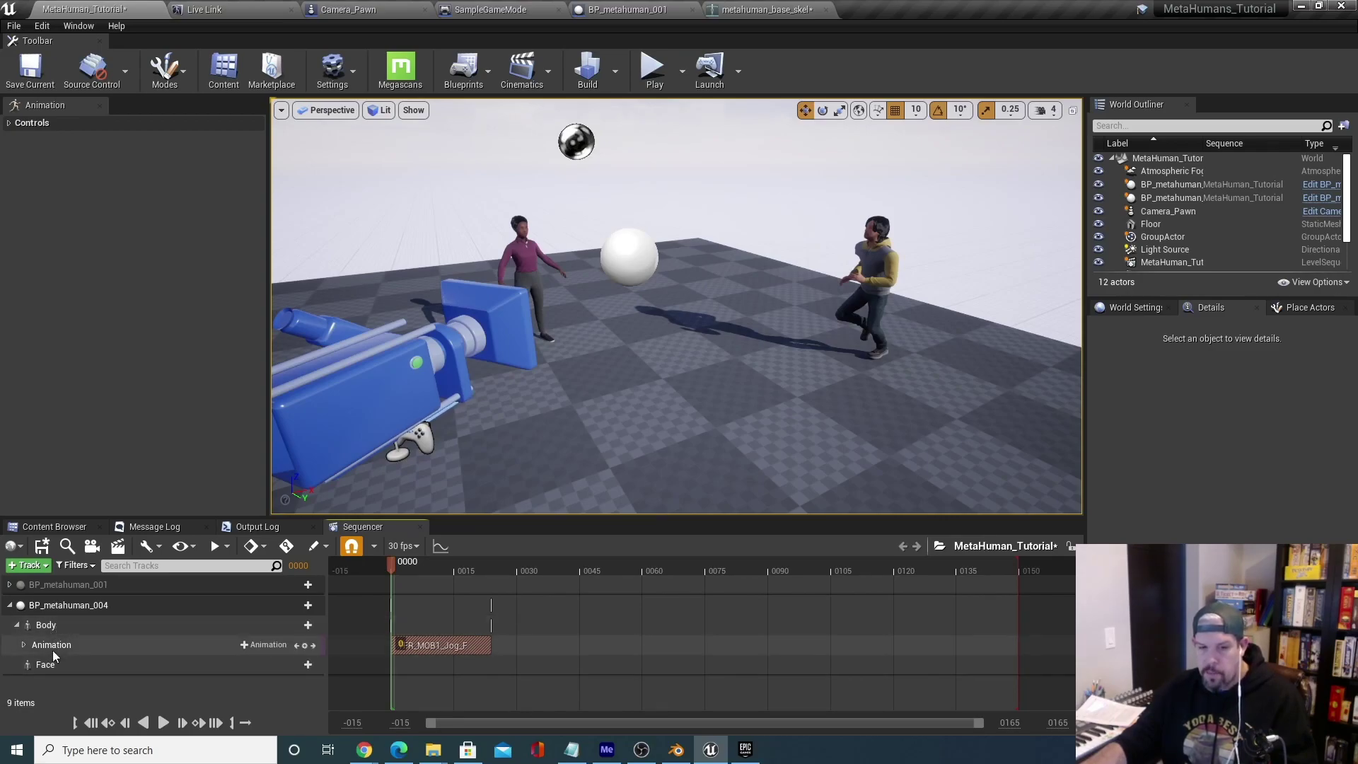
Add TFR_MOB1_Jog_F_to_Stand_Relaxed_RU to BP_metahuman_004's Body and start it where the jog clip ends.
left_click_drag(389, 562, 467, 552)
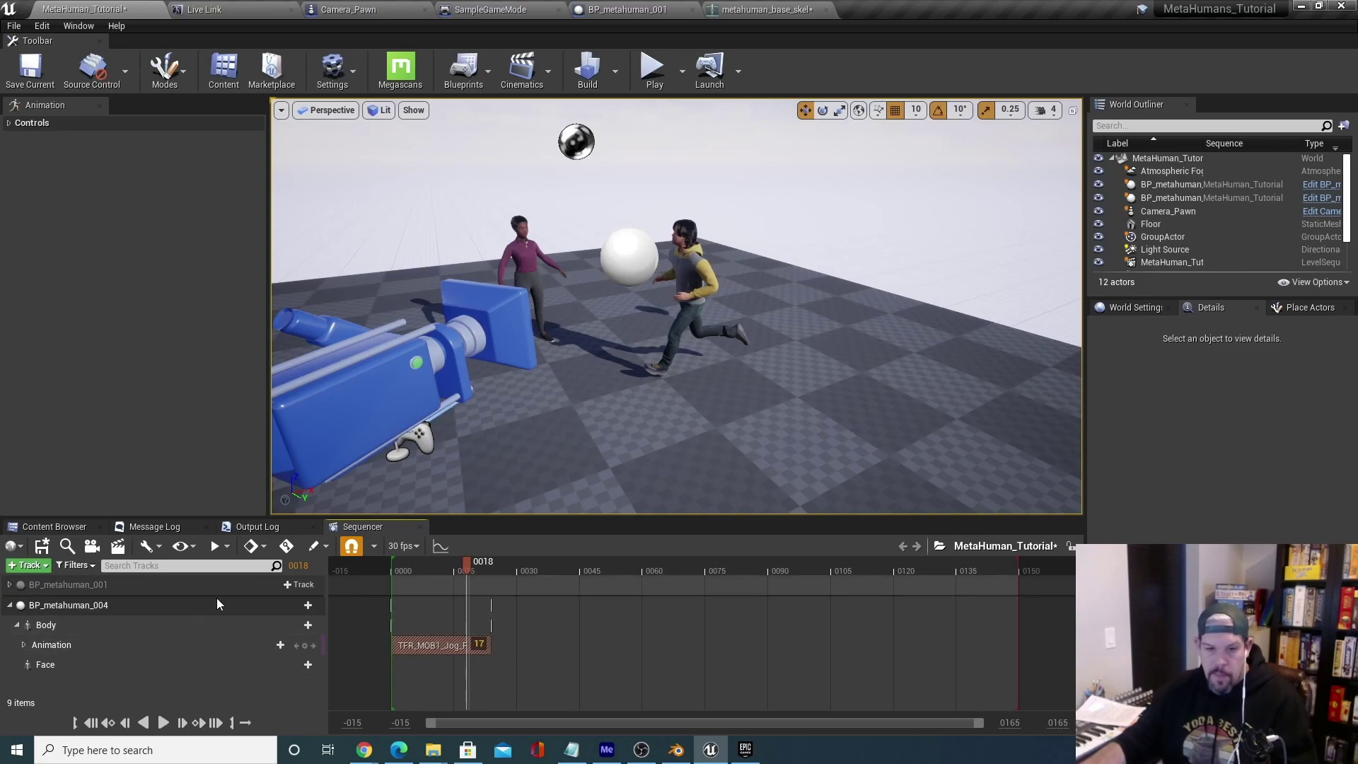
left_click(288, 626)
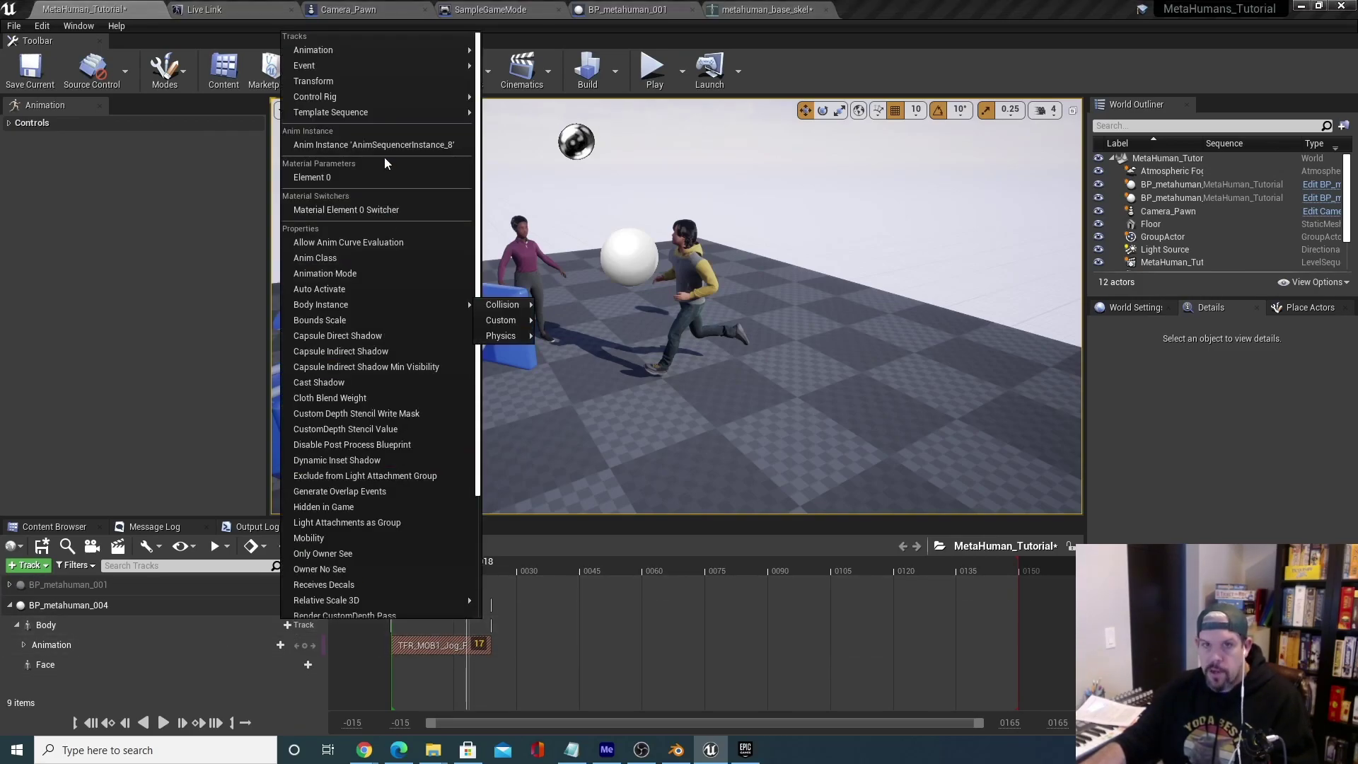
mouse_move(427, 56)
type("TFR_")
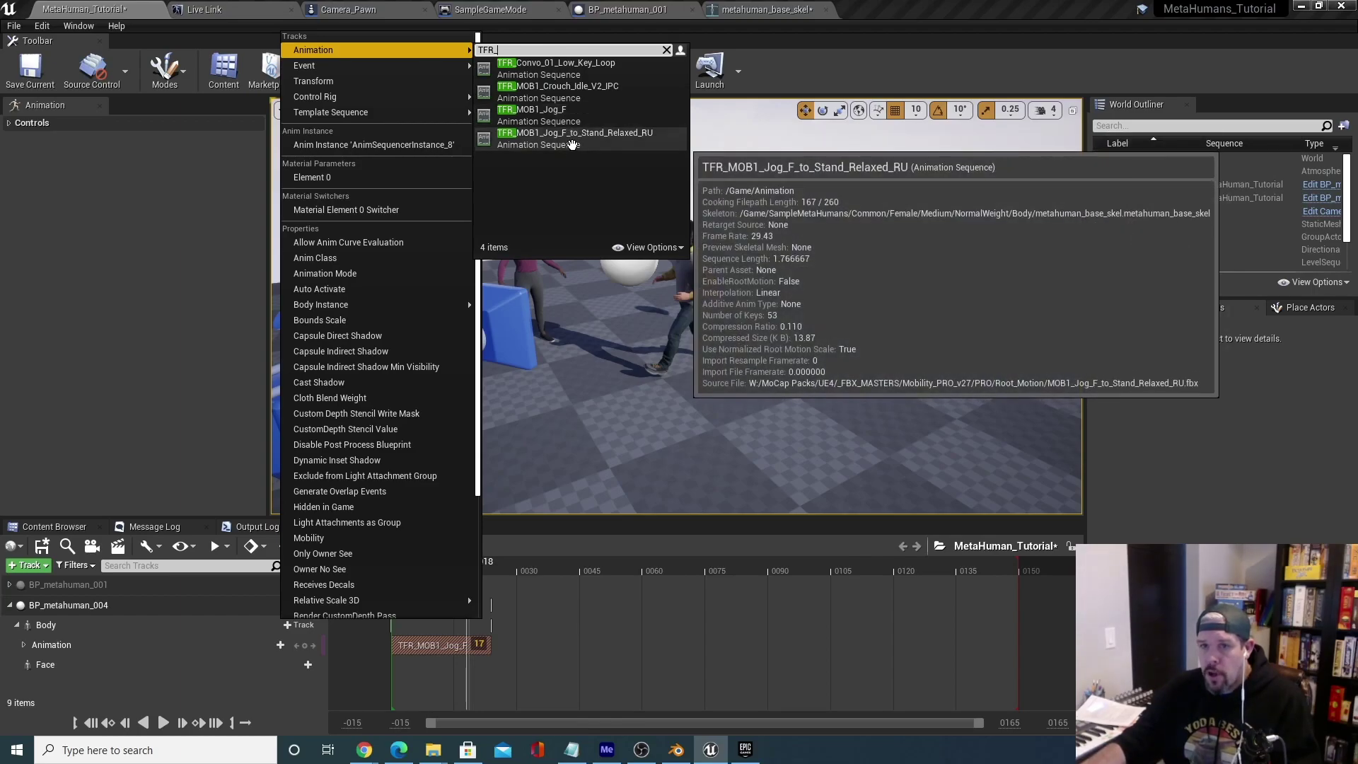
left_click(571, 142)
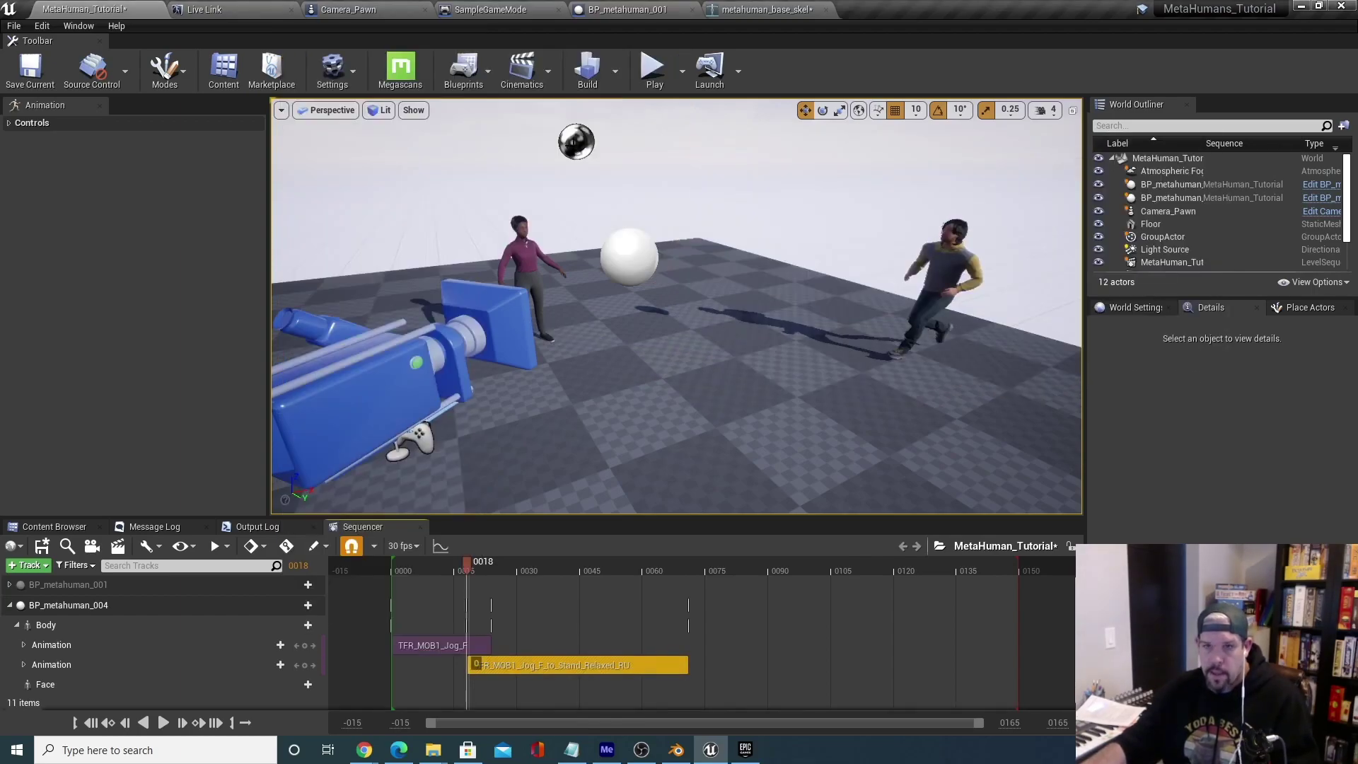
left_click_drag(520, 664, 544, 664)
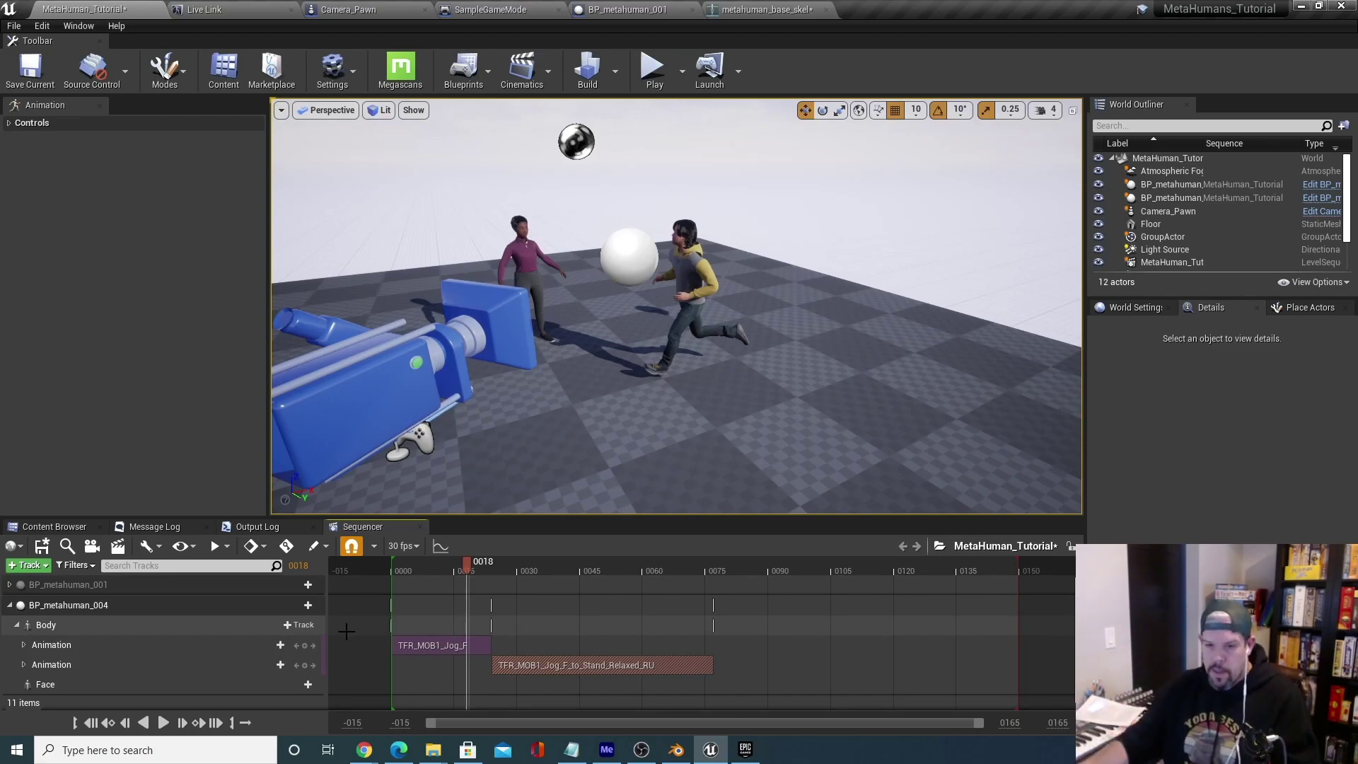
Scrub across the two body clips of BP_metahuman_004 to check the transition from jogging to standing.
left_click_drag(460, 563, 493, 570)
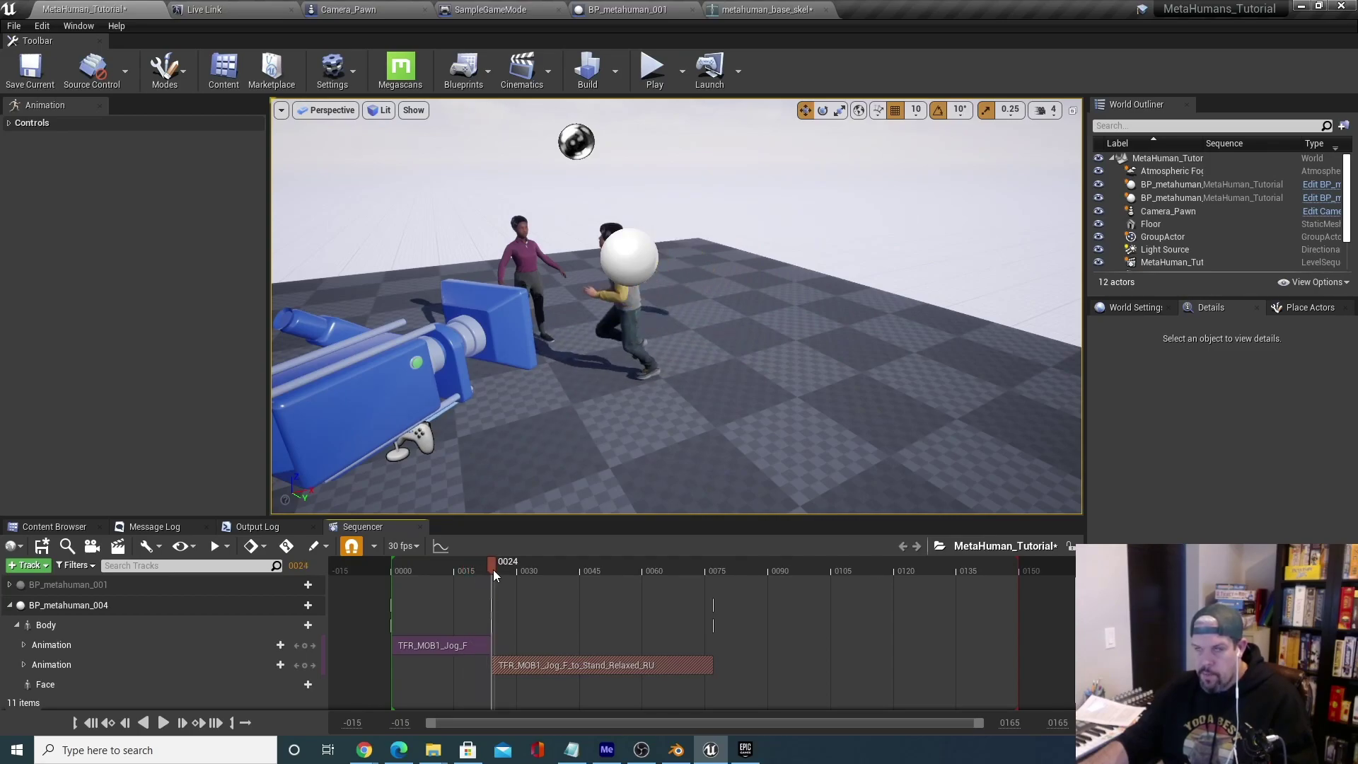
left_click_drag(494, 570, 564, 578)
left_click_drag(693, 588, 469, 602)
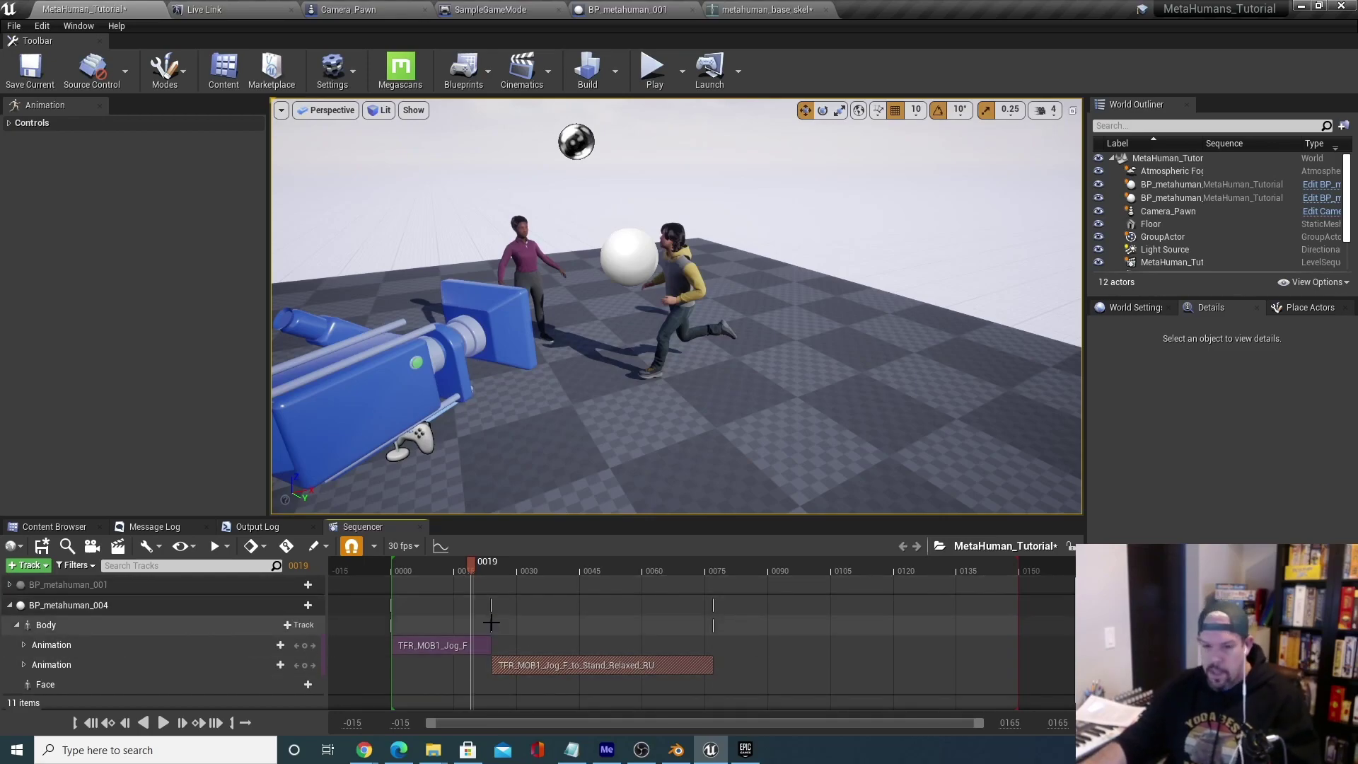
left_click_drag(469, 563, 467, 563)
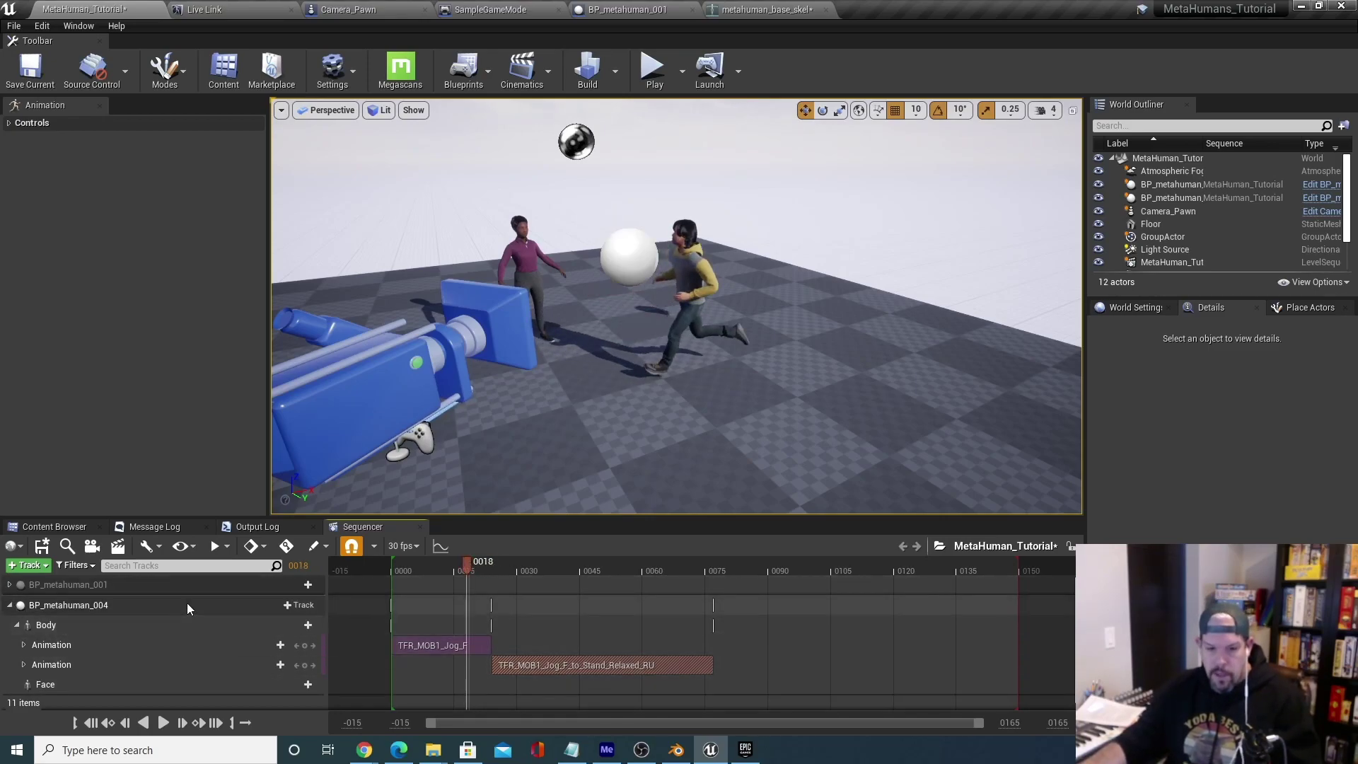
Collapse BP_metahuman_004's Body animations and add a Transform track to the character.
left_click(218, 604)
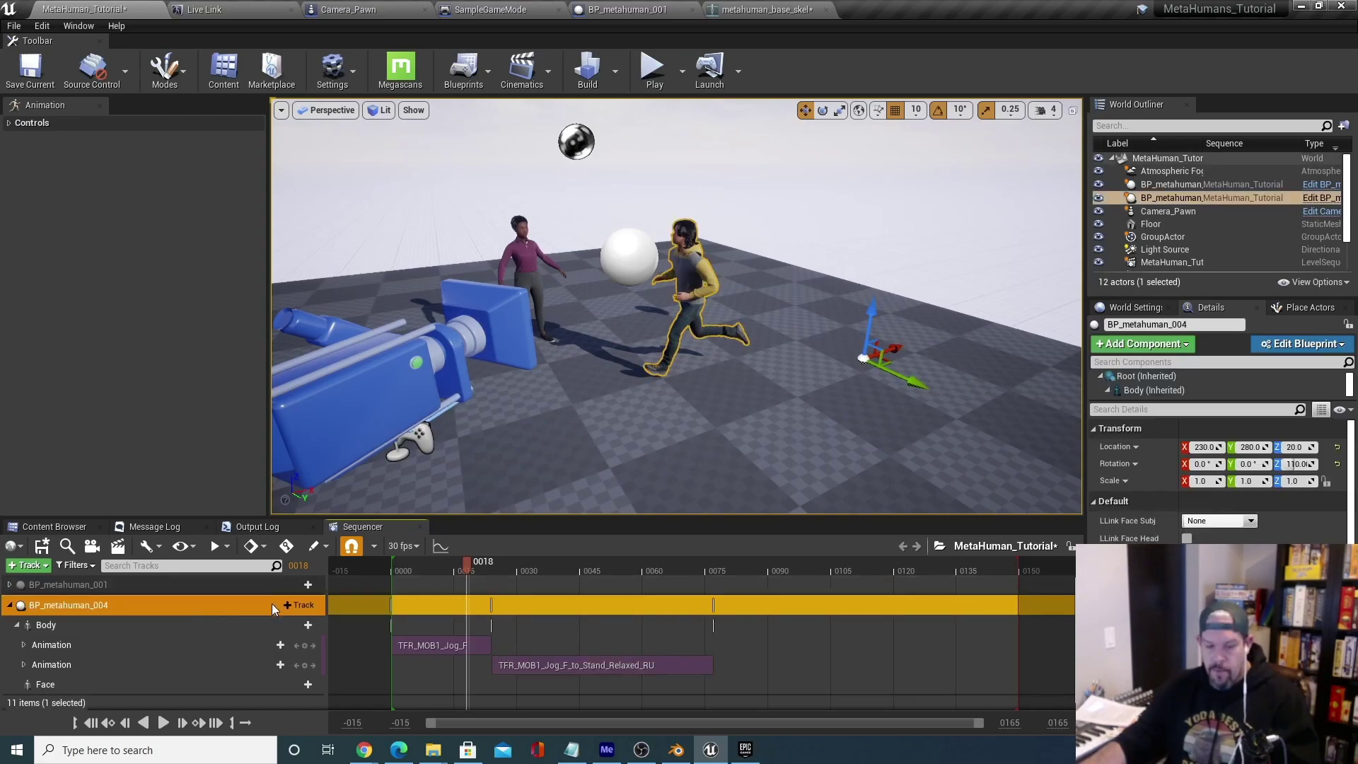
left_click(16, 625)
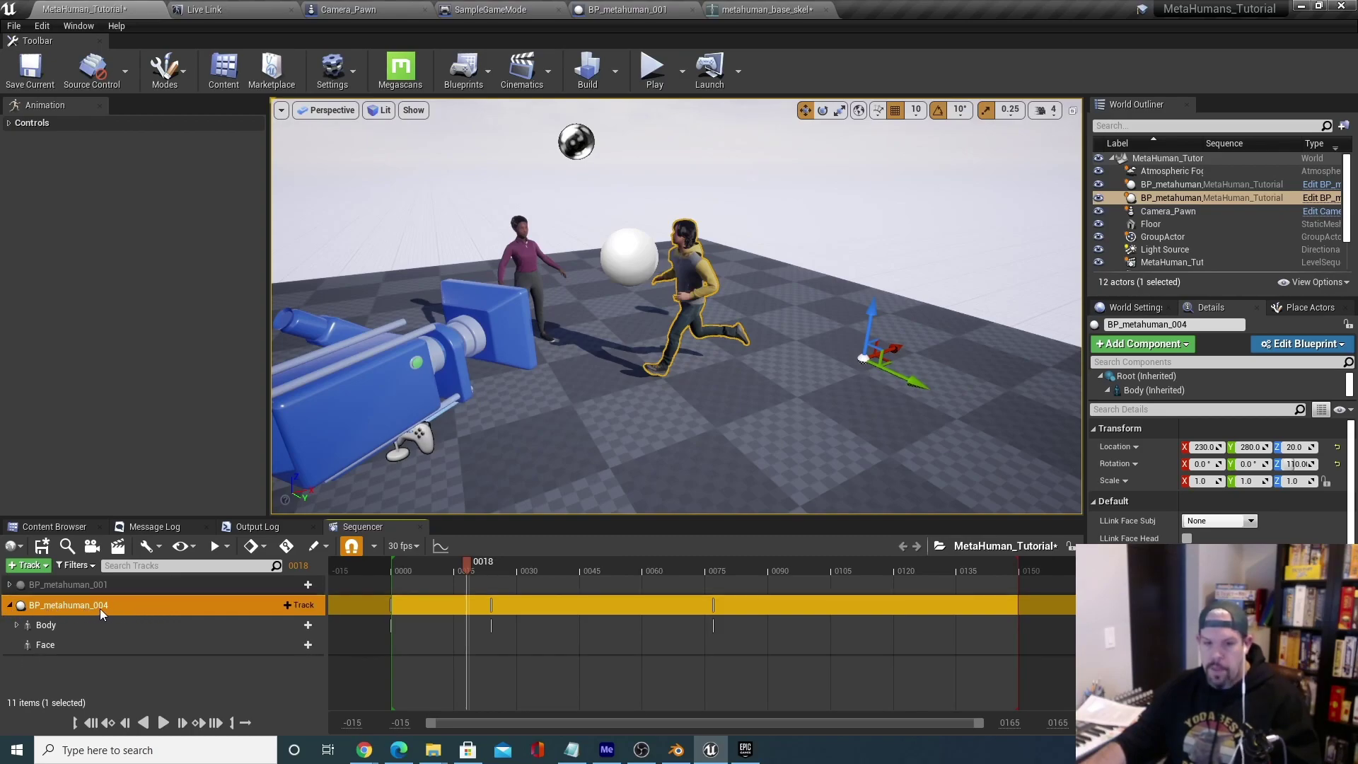
left_click(288, 606)
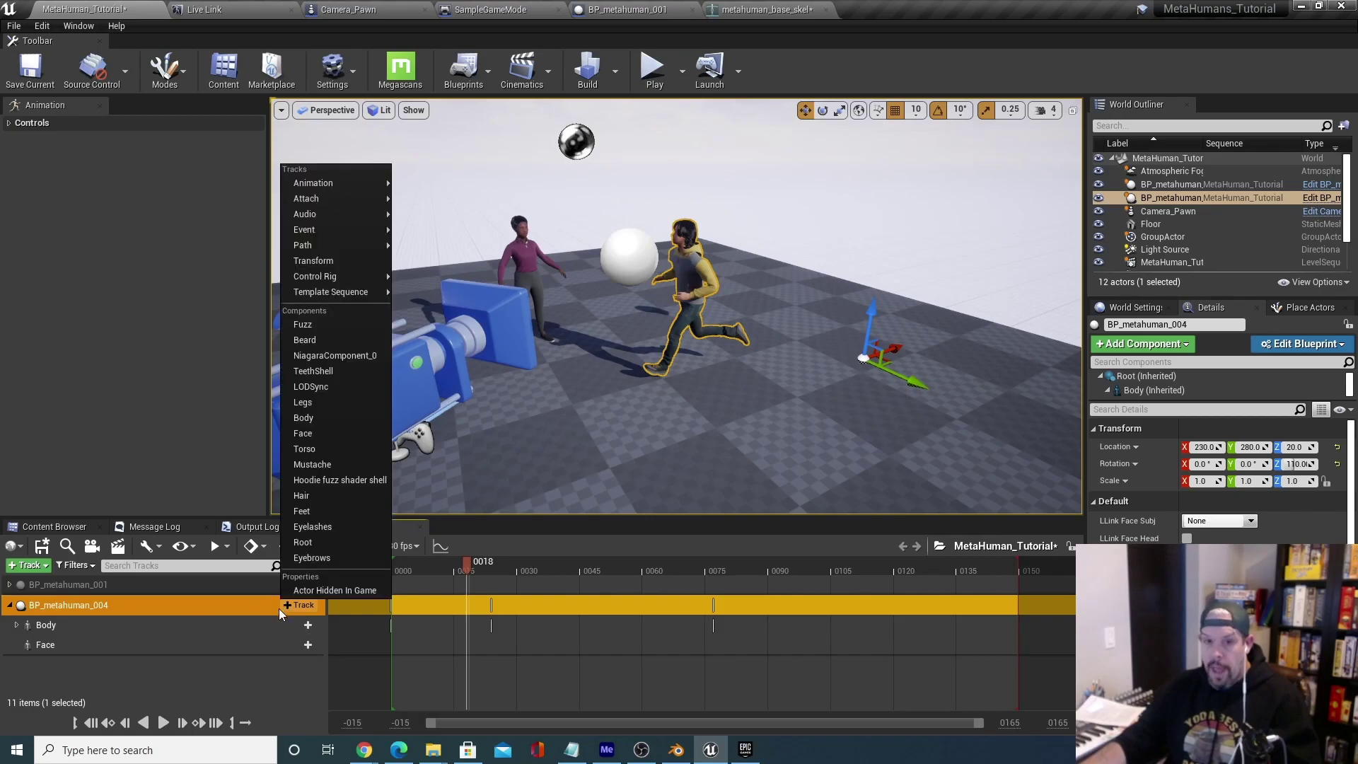
left_click(340, 257)
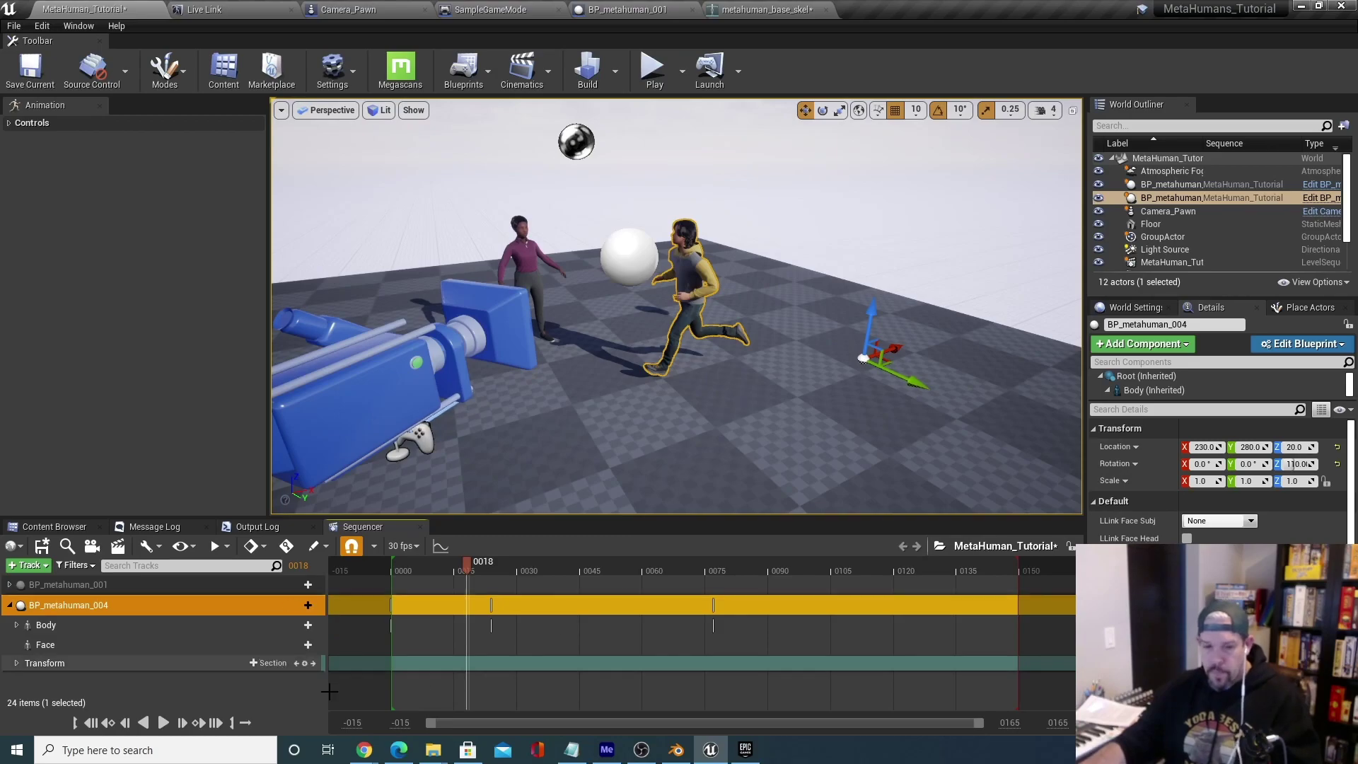
With the Transform track selected, move BP_metahuman_004 to X 440, Y 430 at frame 0 and to X 350, Y 320 at frame 9.
left_click_drag(464, 562, 495, 543)
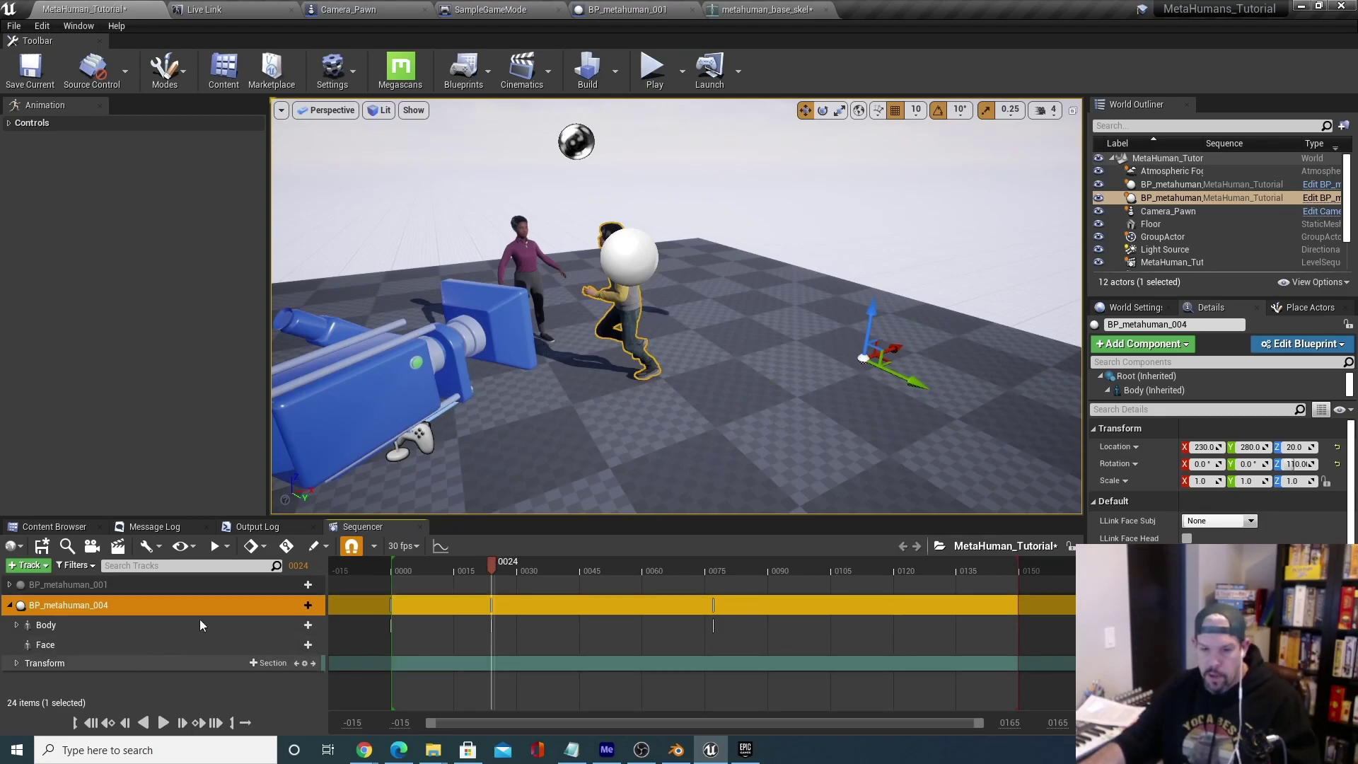
left_click_drag(491, 563, 391, 572)
left_click(219, 665)
left_click_drag(776, 336, 962, 388)
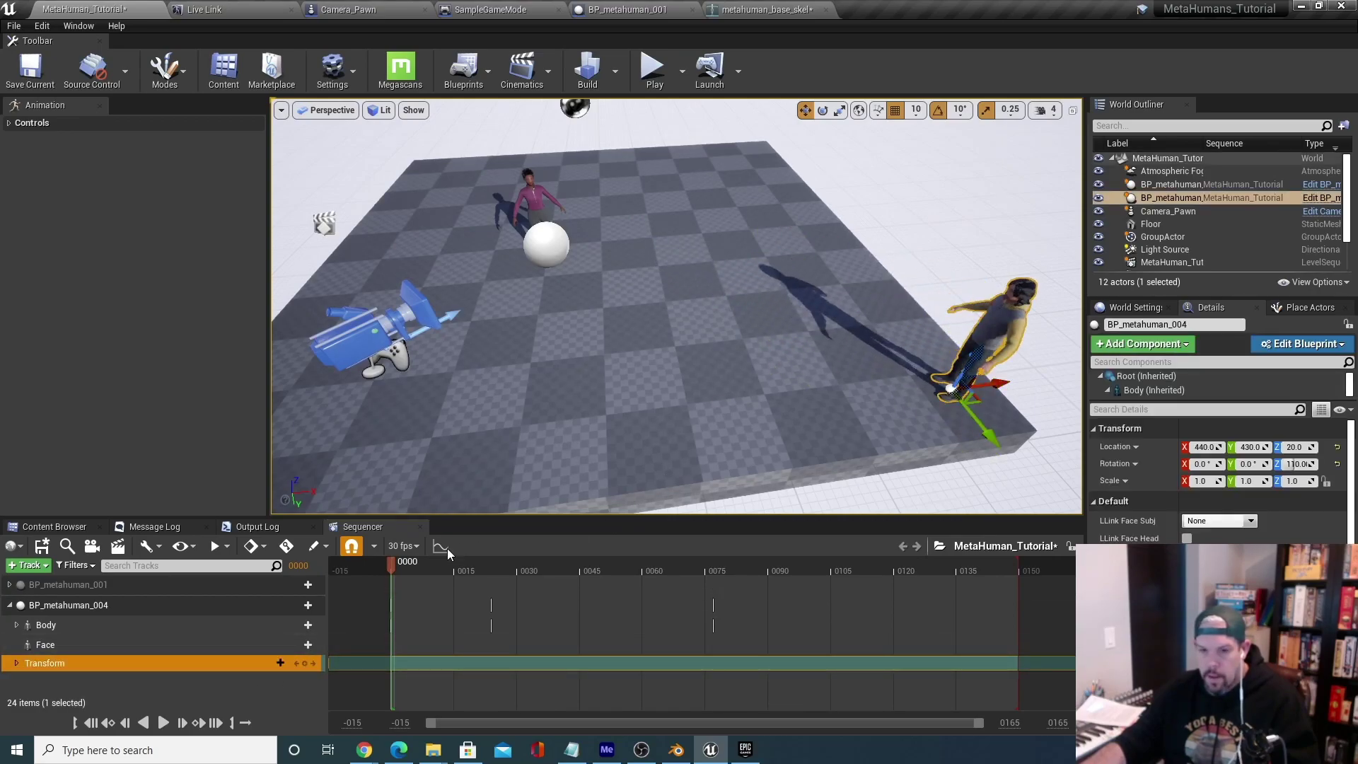
left_click_drag(389, 559, 428, 563)
left_click_drag(975, 402, 860, 336)
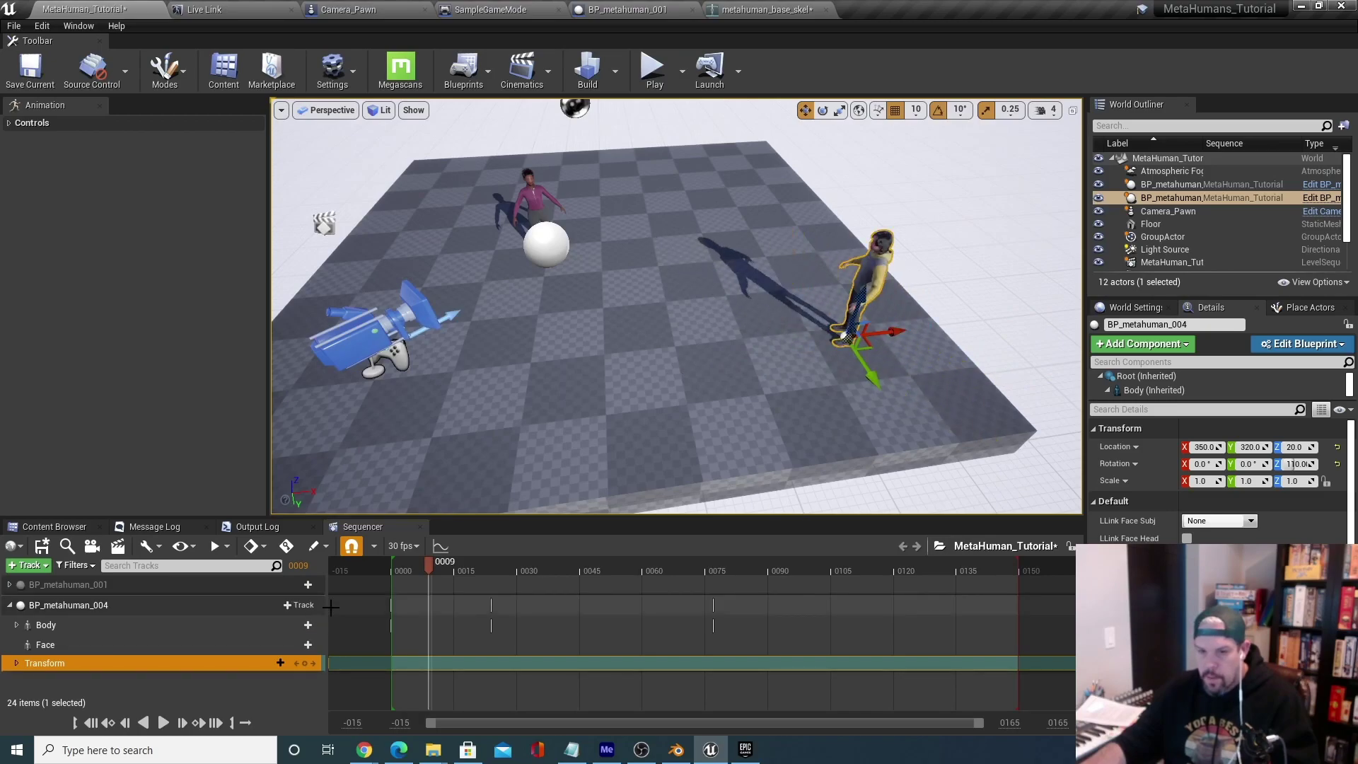
At frame 24, move BP_metahuman_004 to X 310, Y 250 and add a Transform key there.
left_click_drag(434, 562, 493, 549)
left_click_drag(866, 346, 824, 345)
key("f")
scroll(824, 313, "down", 5)
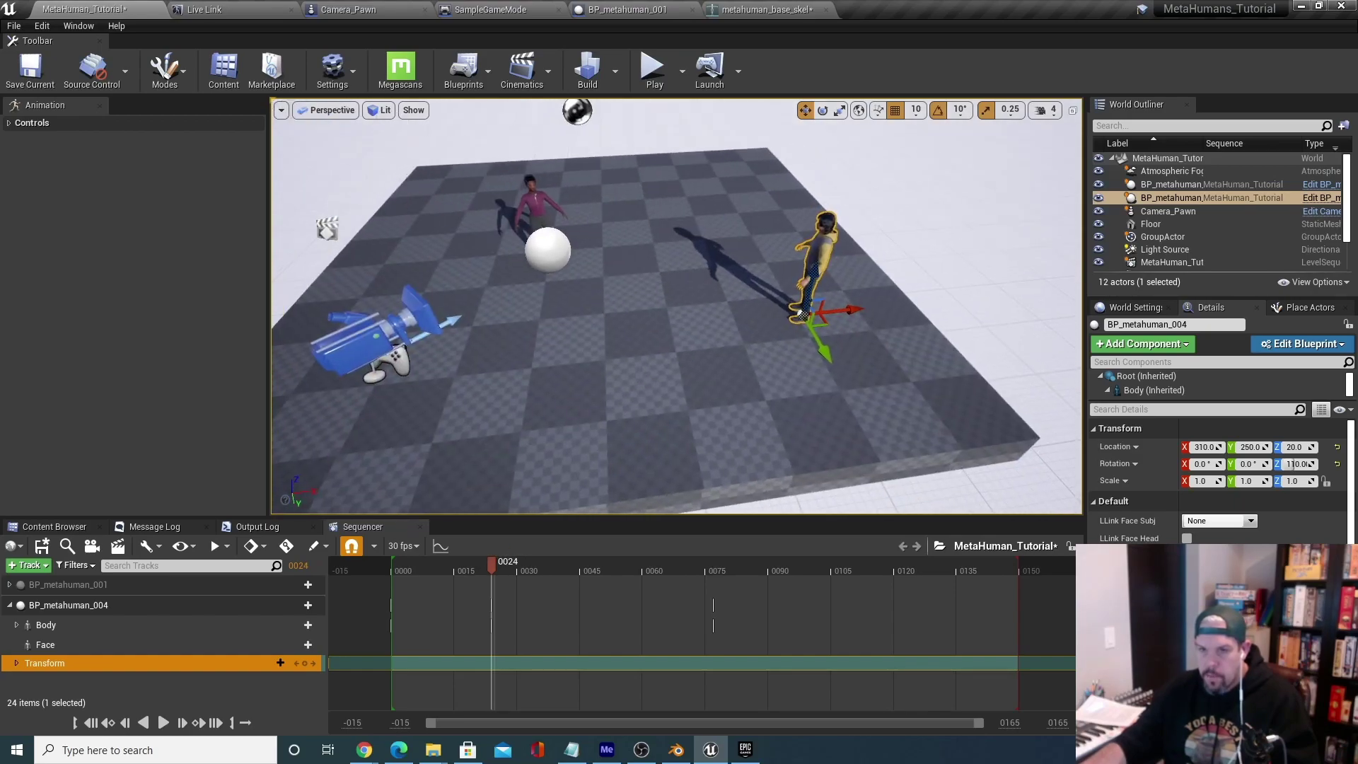
scroll(824, 313, "up", 4)
scroll(824, 313, "down", 5)
scroll(824, 313, "up", 2)
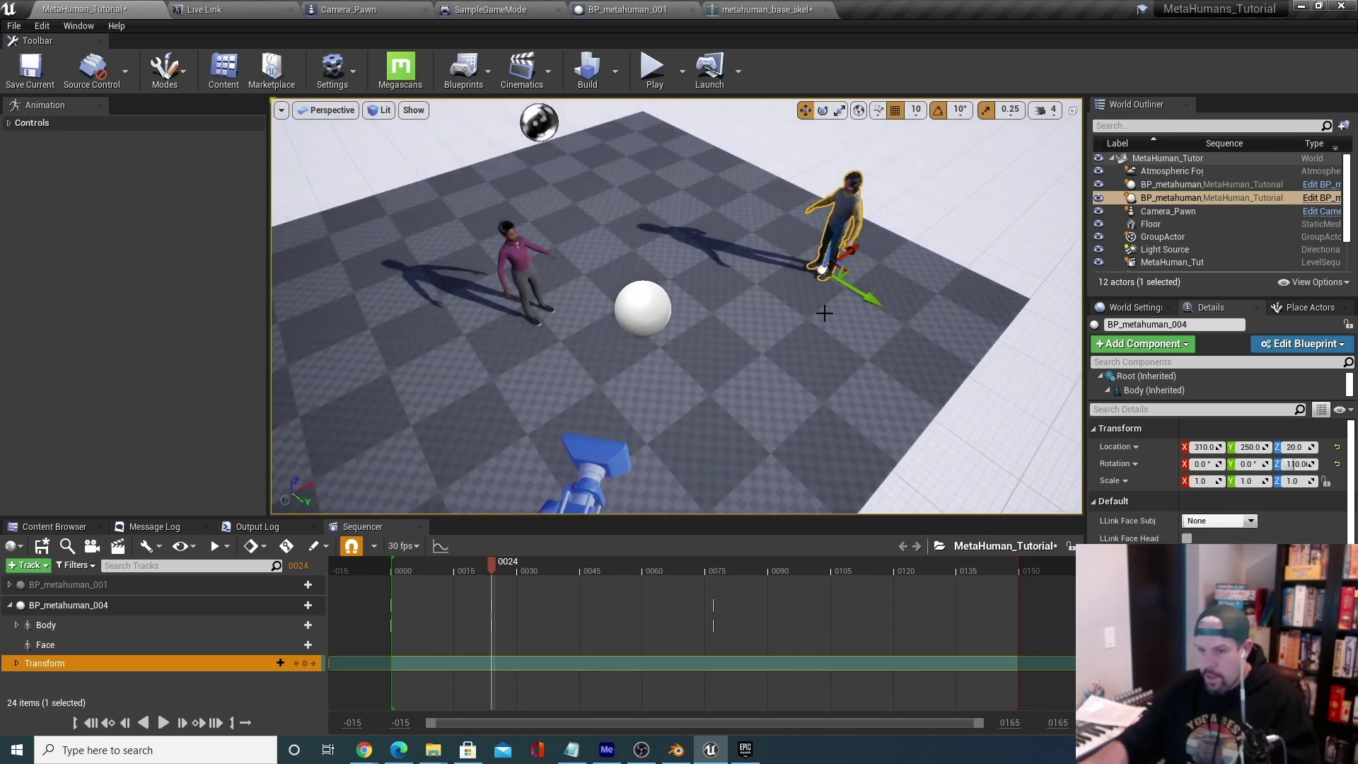
left_click_drag(486, 565, 495, 558)
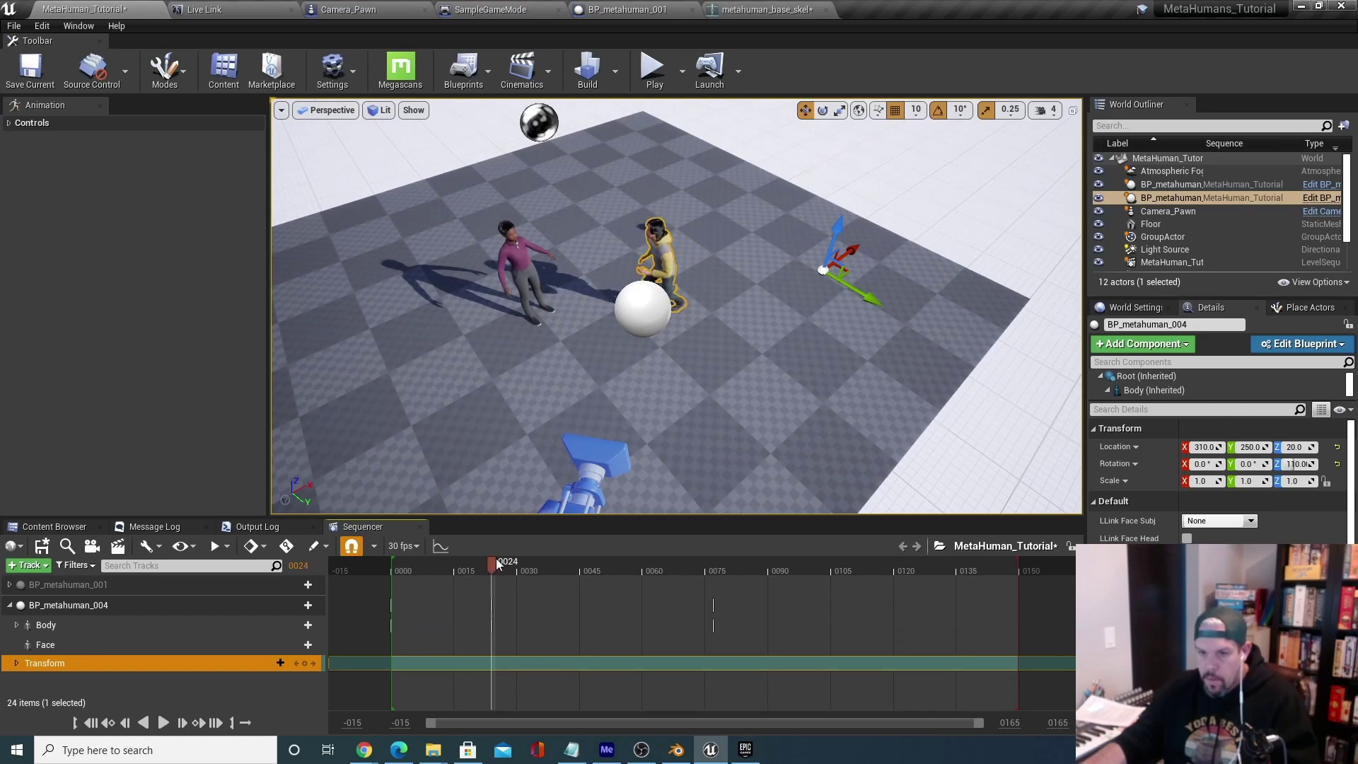
left_click_drag(606, 401, 630, 380, "alt")
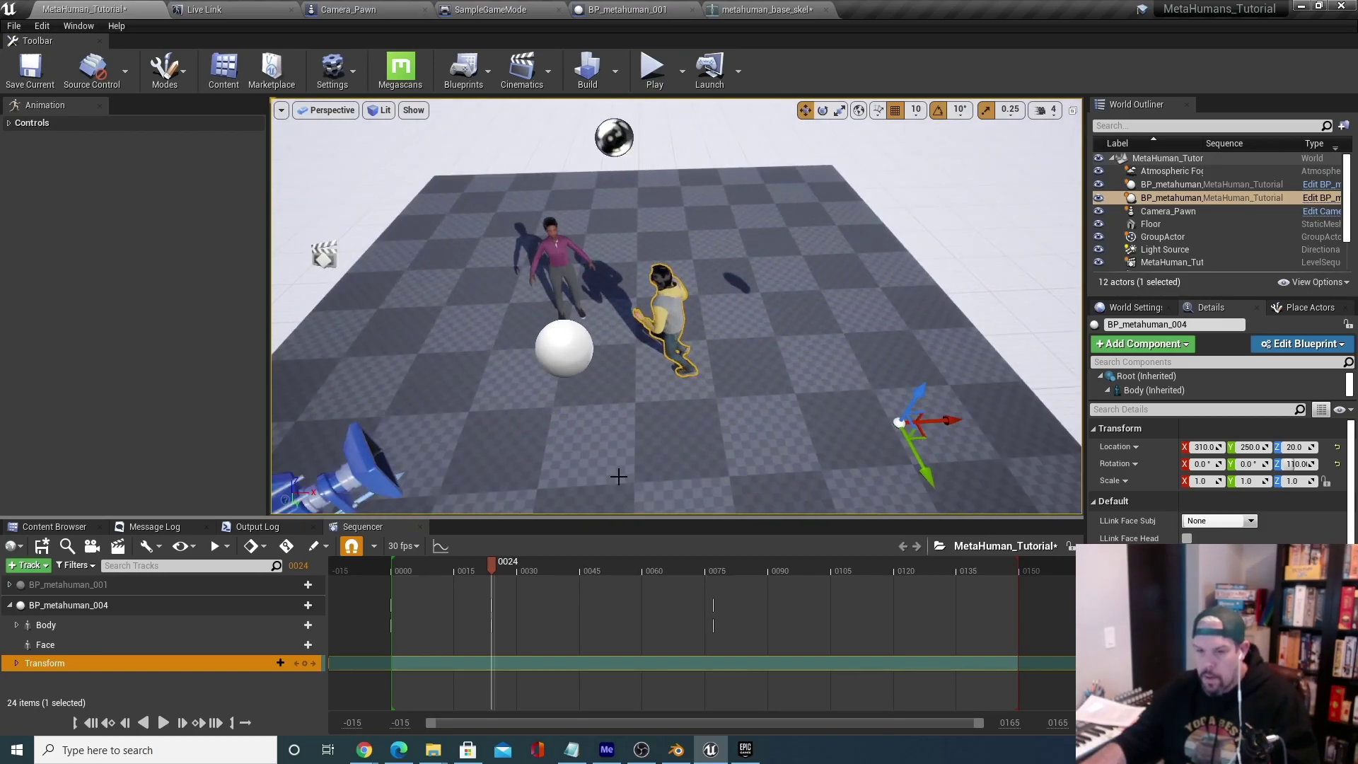
left_click(307, 663)
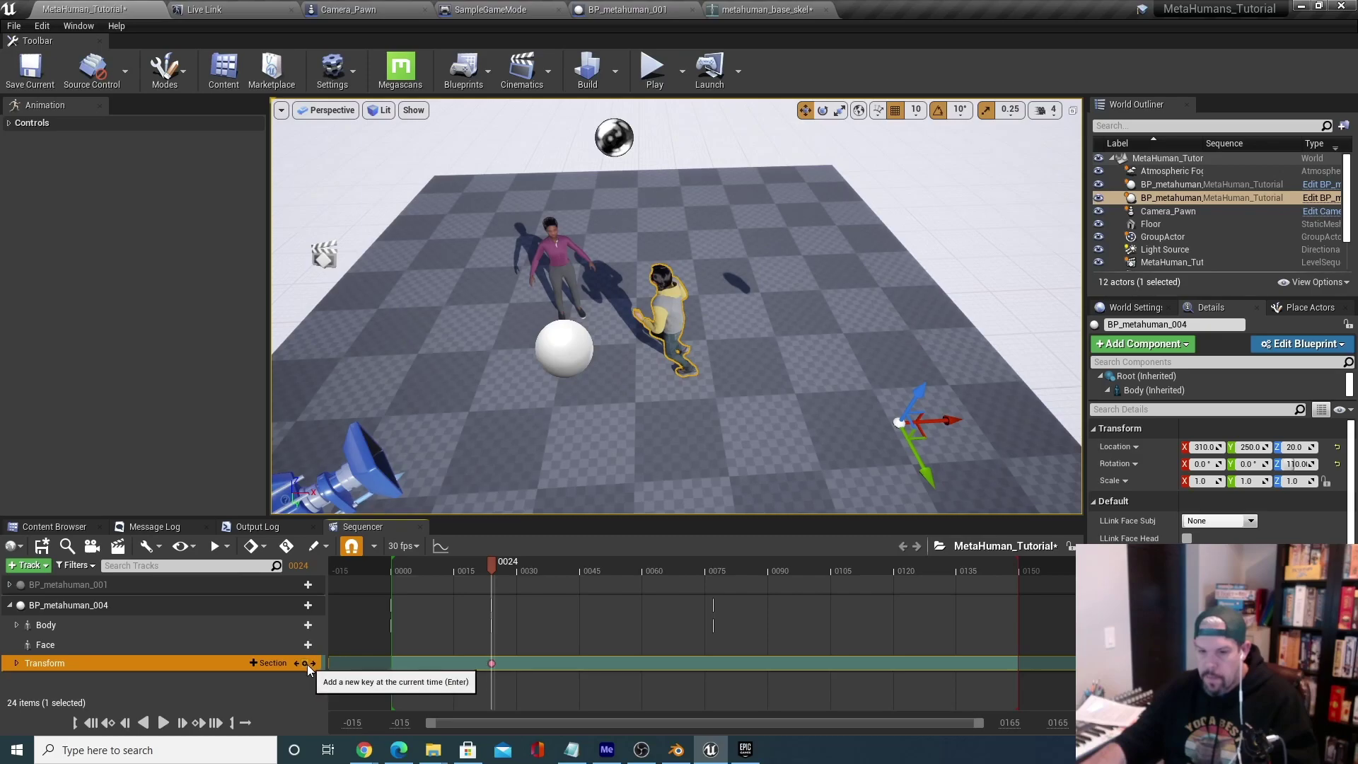
At frame 25, move BP_metahuman_004 to X 30, Y 100 and add another Transform key.
mouse_move(494, 560)
left_mouse_down()
mouse_move(398, 578)
mouse_move(525, 542)
mouse_move(493, 552)
left_mouse_up()
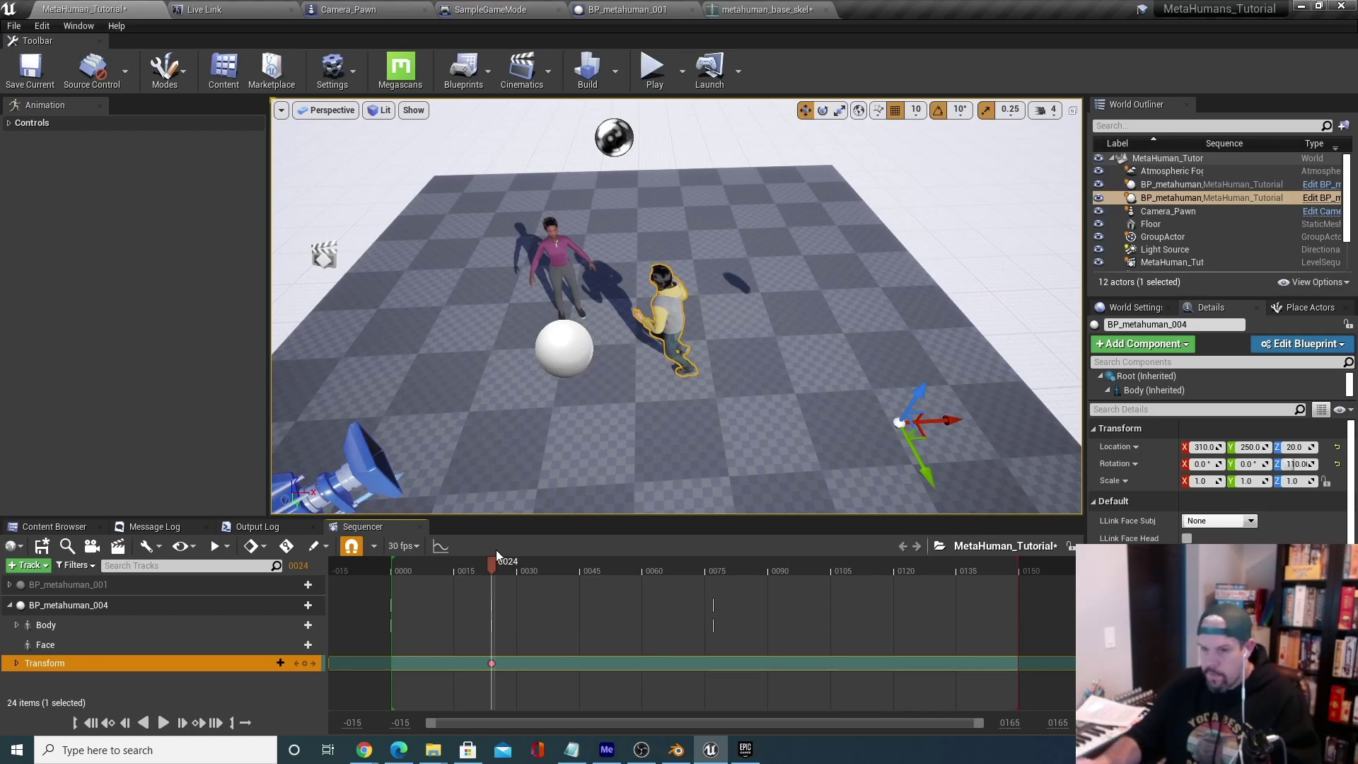
left_click_drag(494, 562, 499, 559)
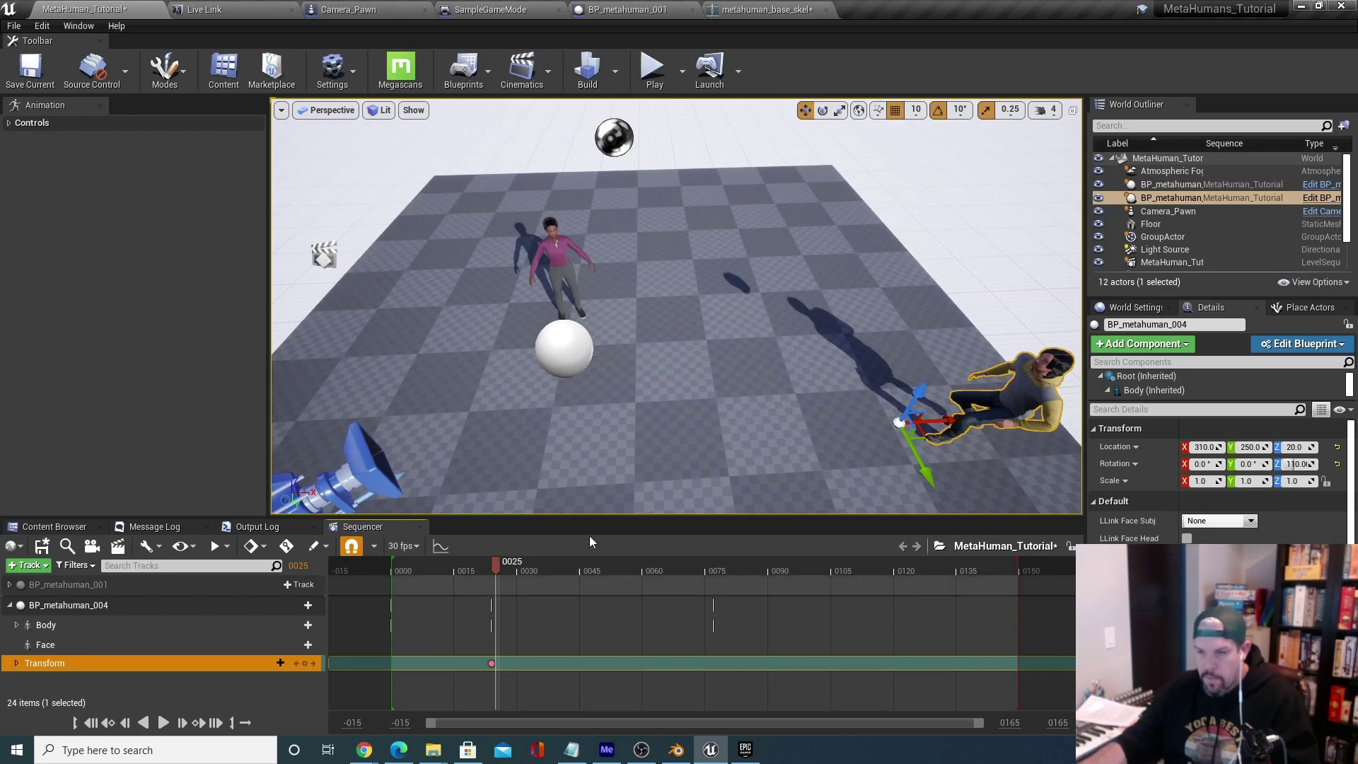
left_click_drag(926, 439, 672, 351)
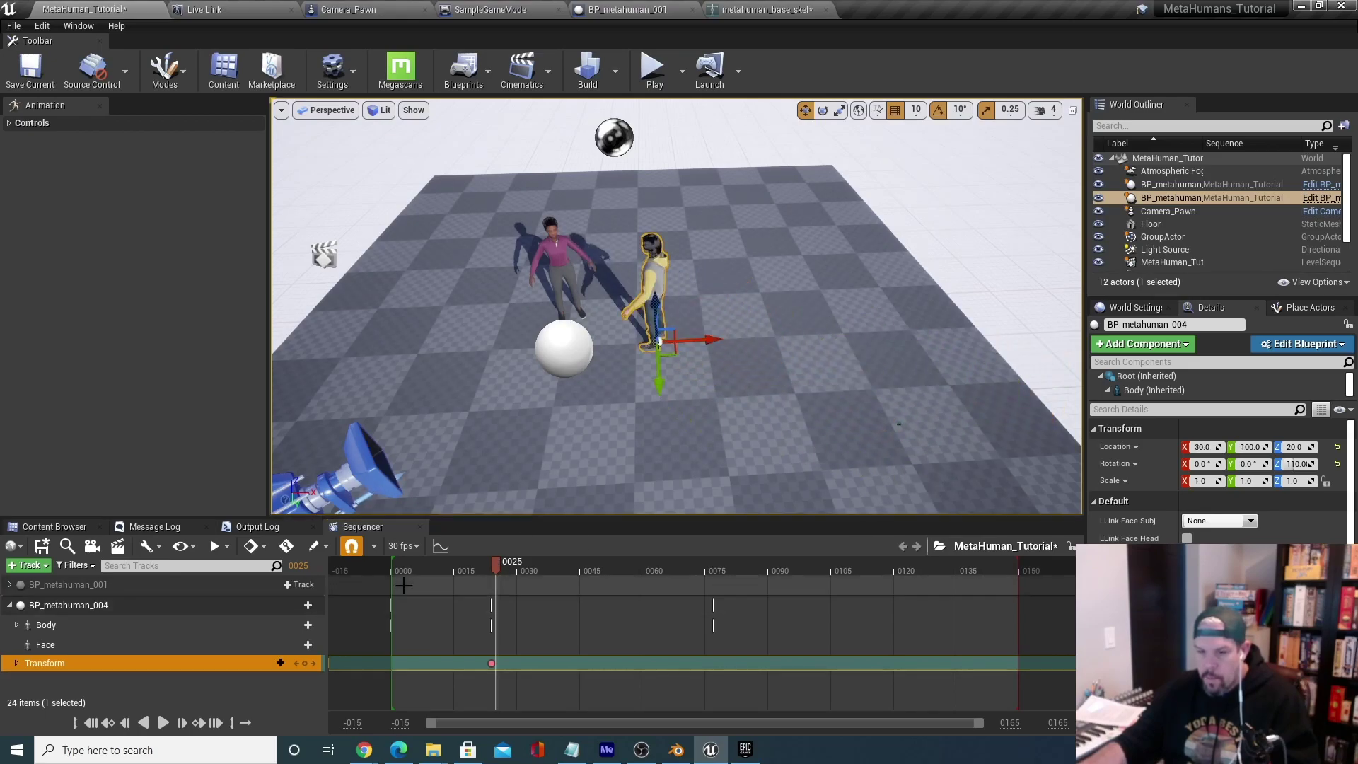
left_click(304, 667)
View the characters up close and step between frames 24 and 25 to compare BP_metahuman_004's position across the clip change.
mouse_move(487, 563)
left_mouse_down()
mouse_move(463, 565)
mouse_move(584, 548)
mouse_move(481, 562)
left_mouse_up()
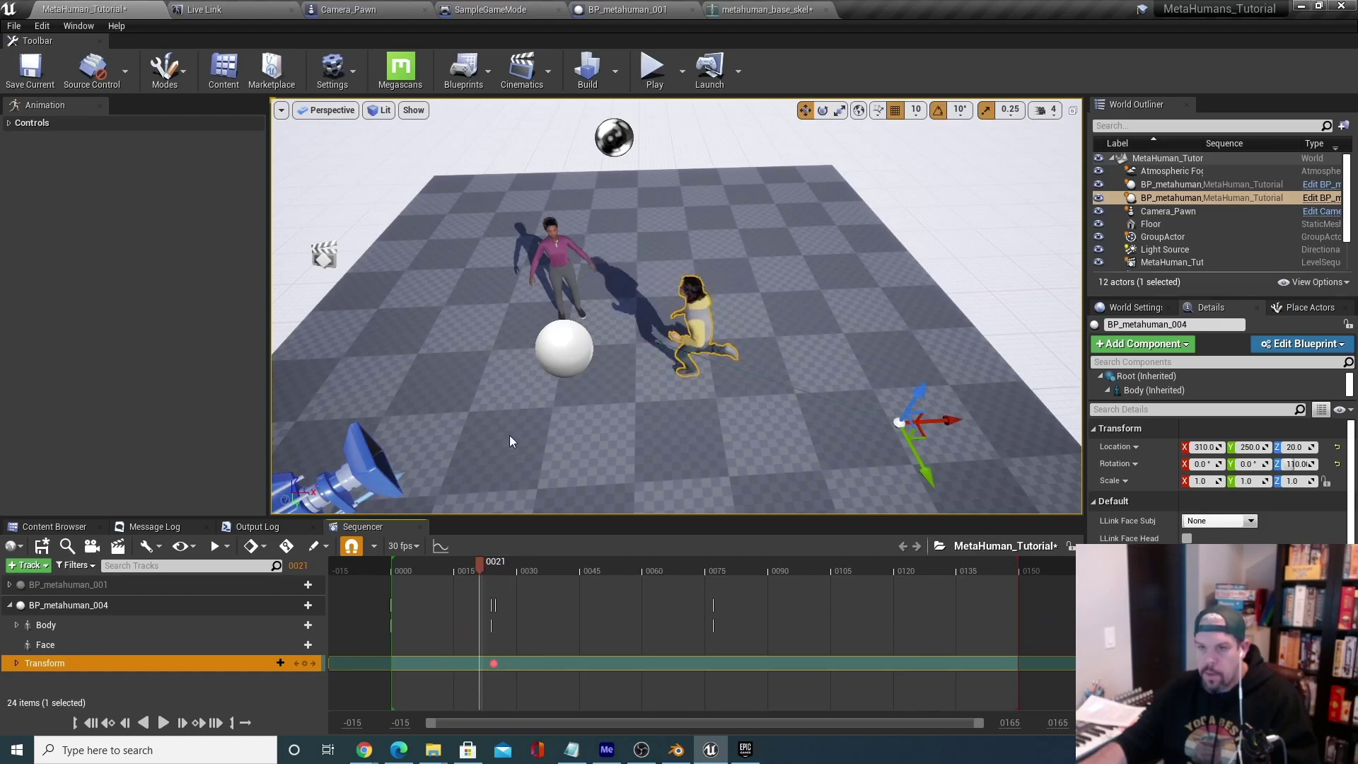
right_click_drag(672, 319, 636, 273)
left_click_drag(465, 566, 499, 566)
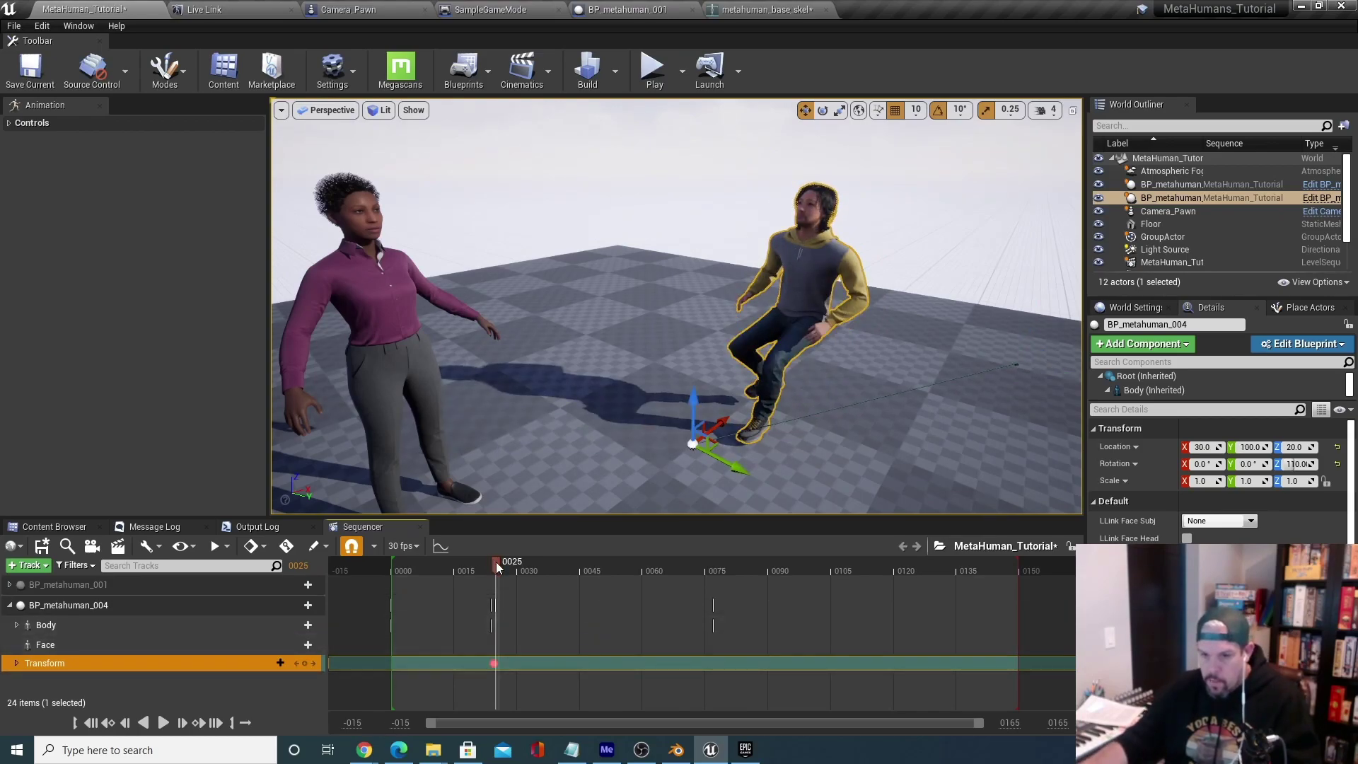
left_click_drag(495, 561, 491, 562)
key("Right")
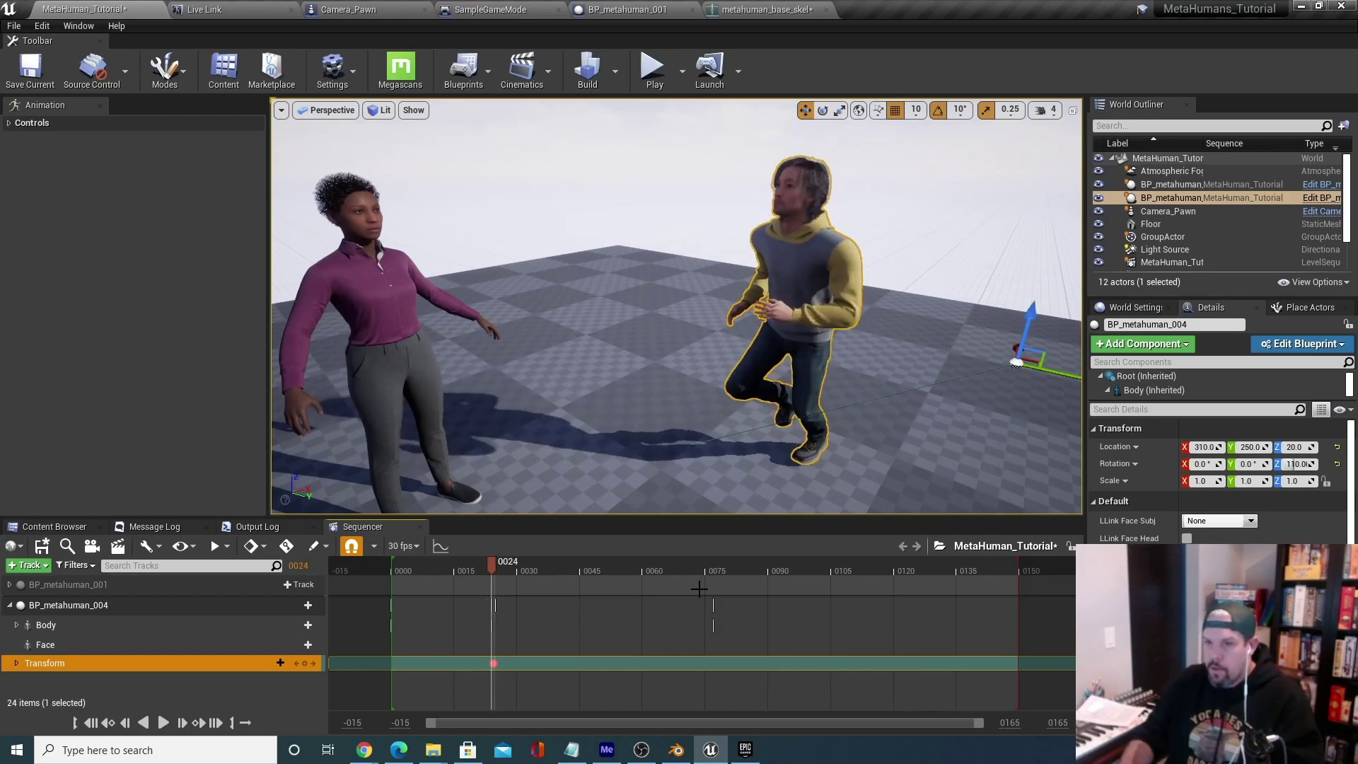
key("Left")
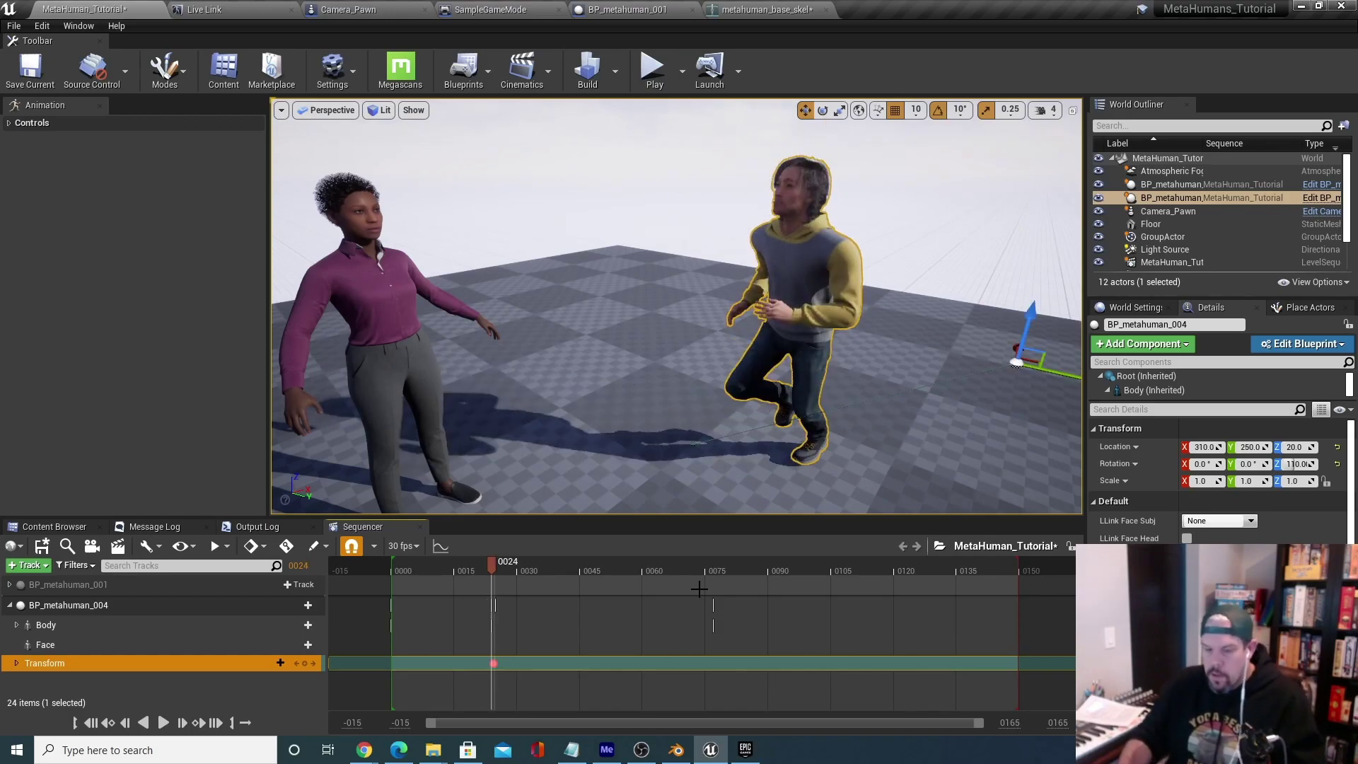
key("Right")
key("Left")
key("Right")
key("Left")
key("Right")
key("Left")
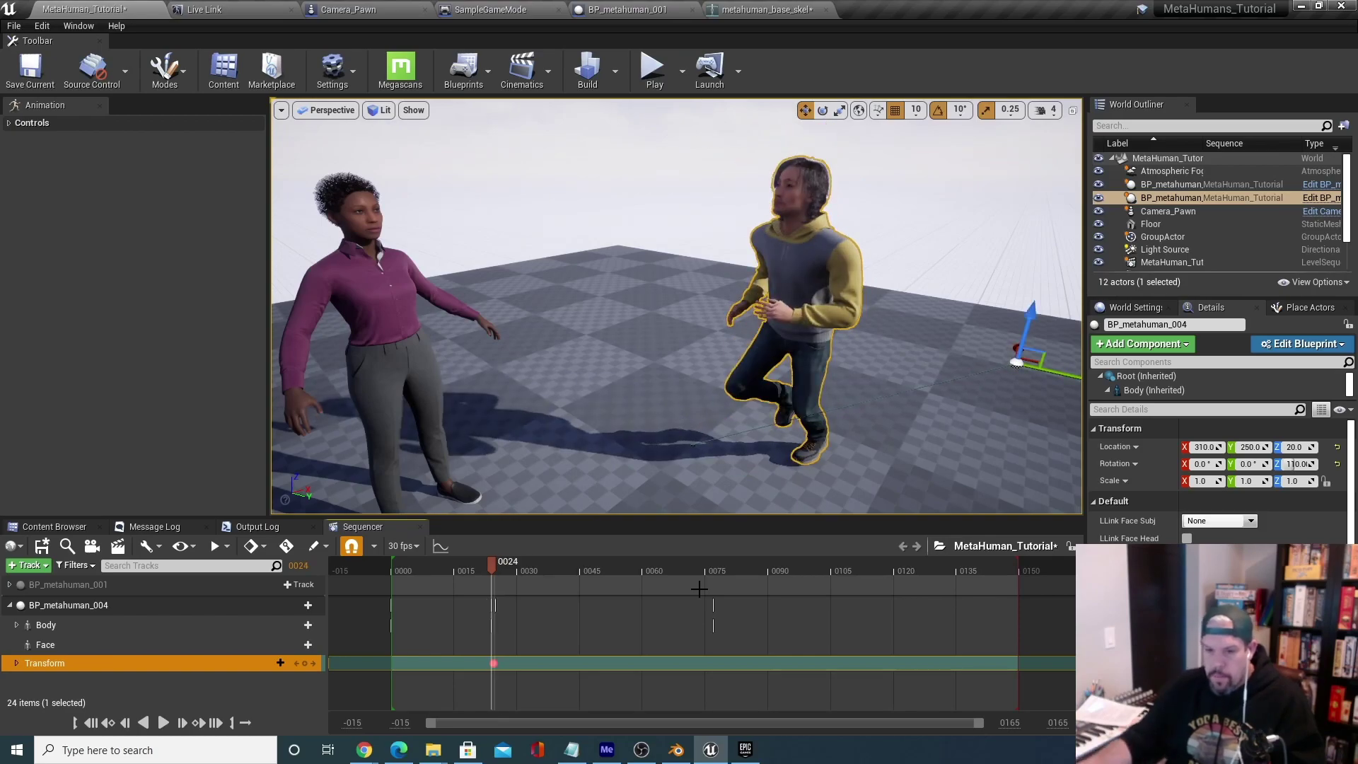
Switch back and forth between BP_metahuman_004's two Transform keys to compare the poses at frames 24 and 25.
left_click(313, 662)
left_click(295, 662)
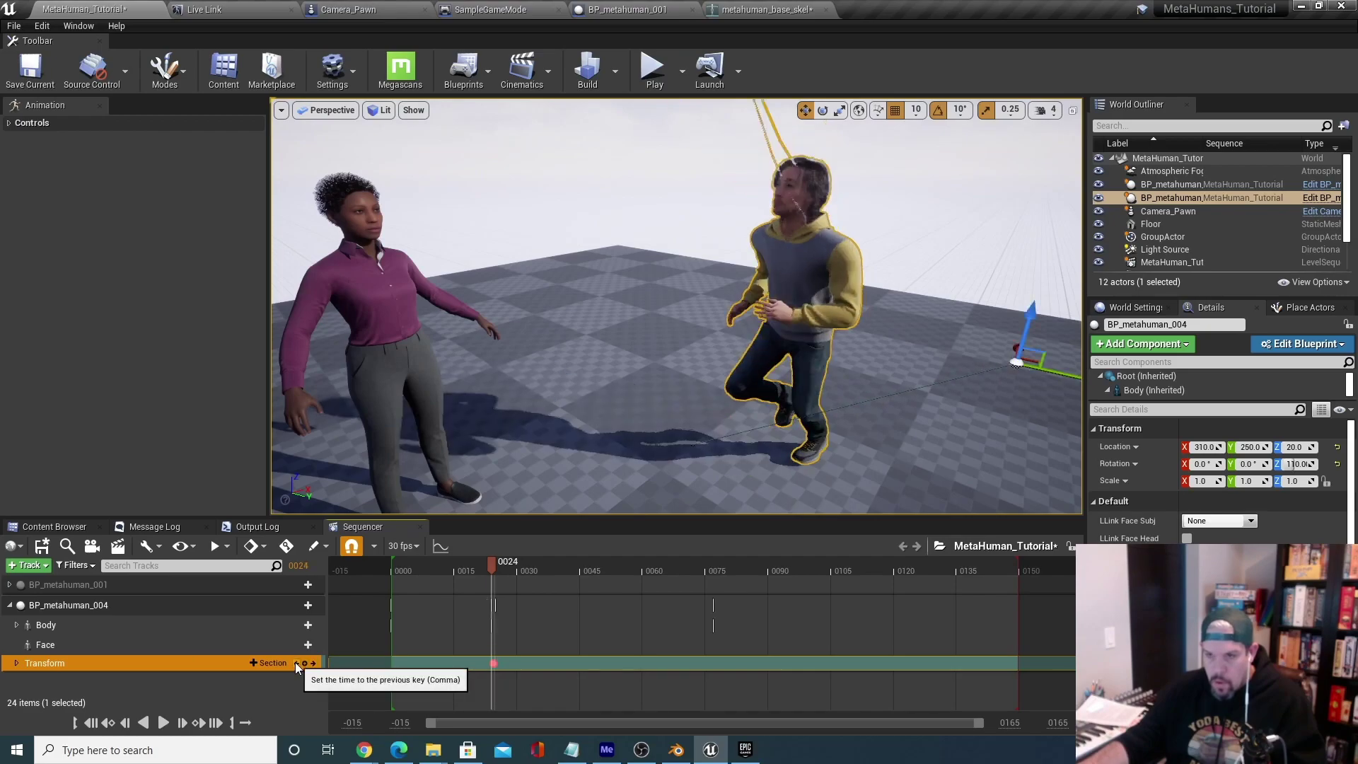
key("Right")
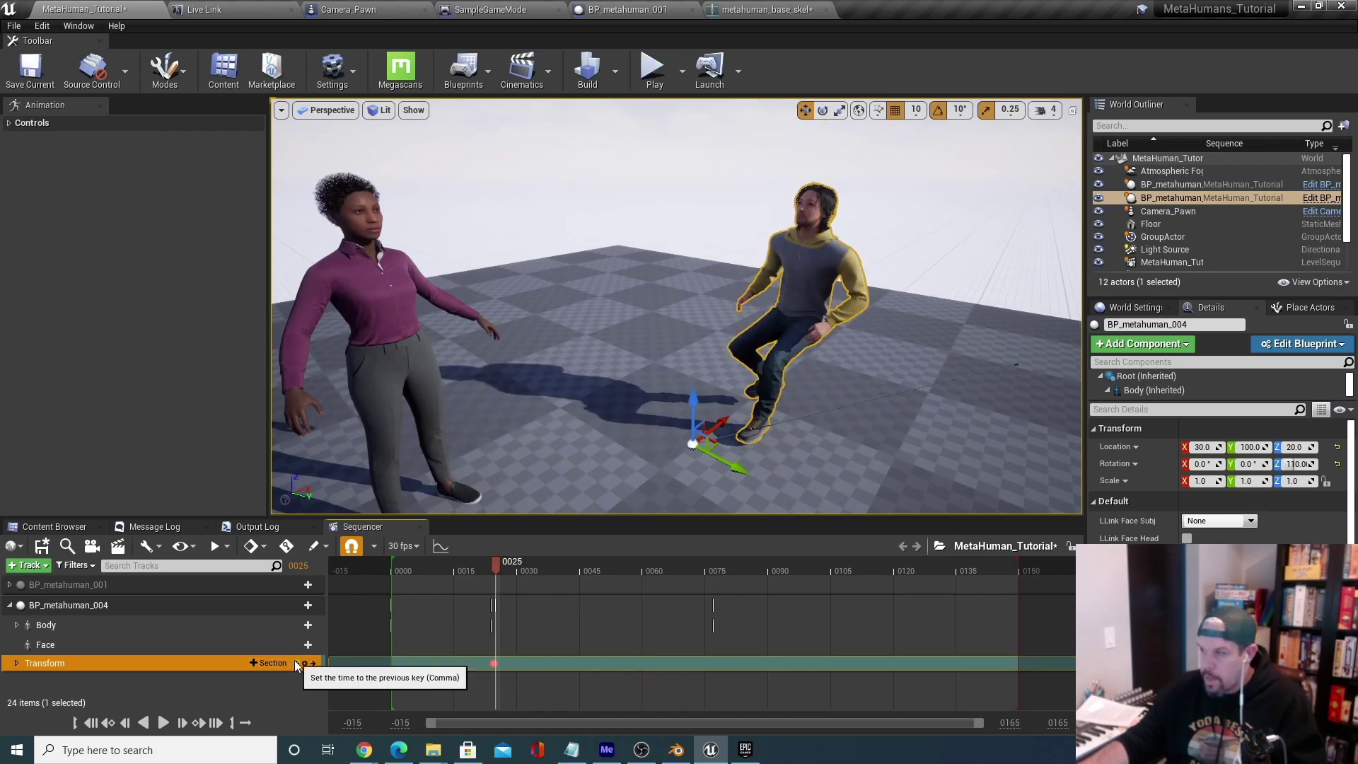
left_click(294, 660)
key("Right")
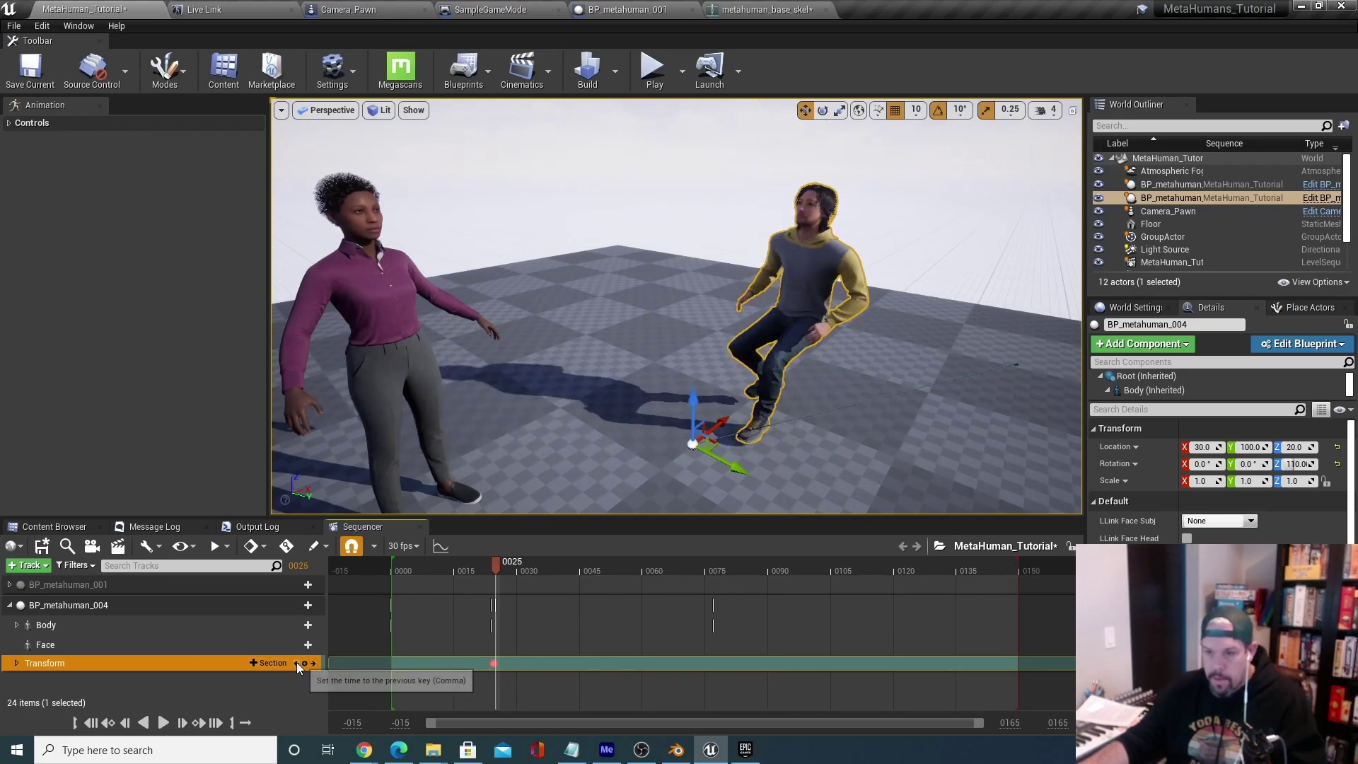
left_click(296, 663)
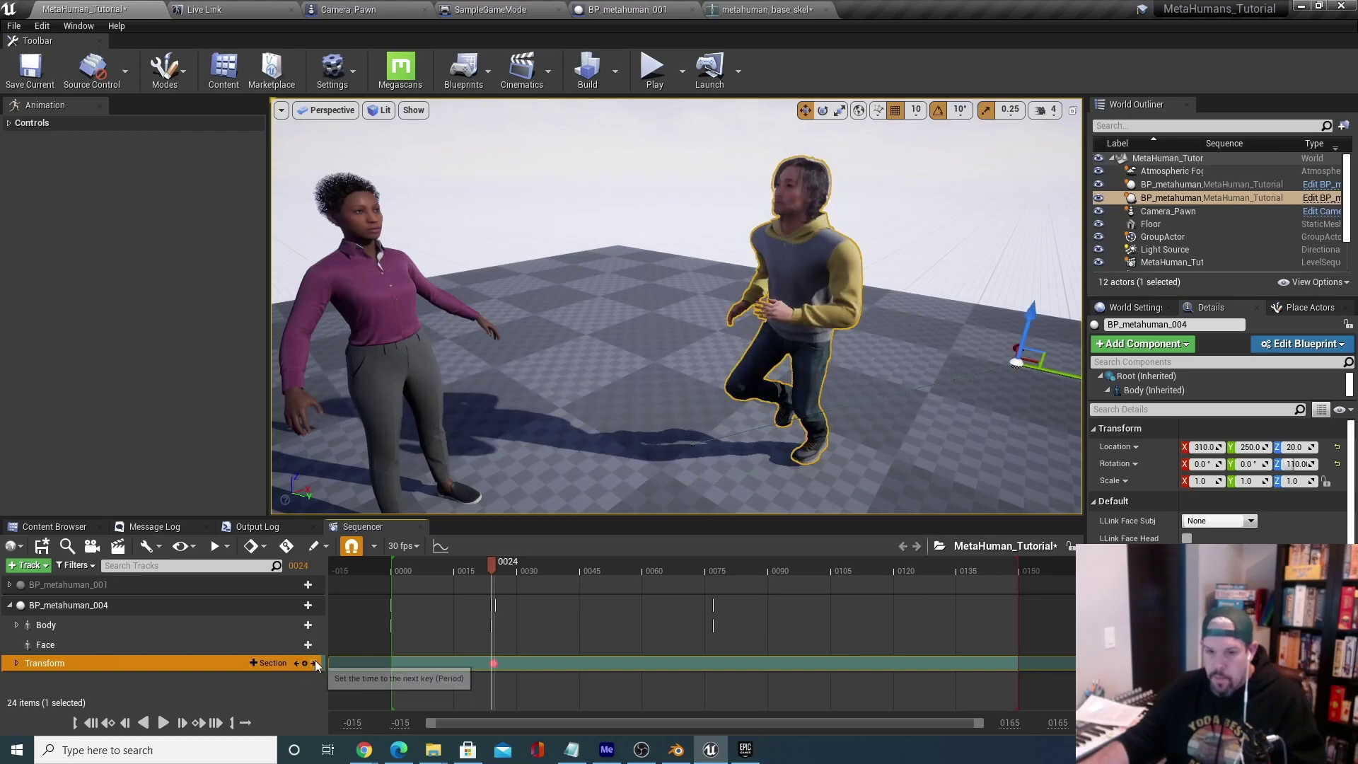
Try shifting BP_metahuman_004 to Y 120 at frame 25 and scrub back to frame 13 without adding a key.
left_click(315, 660)
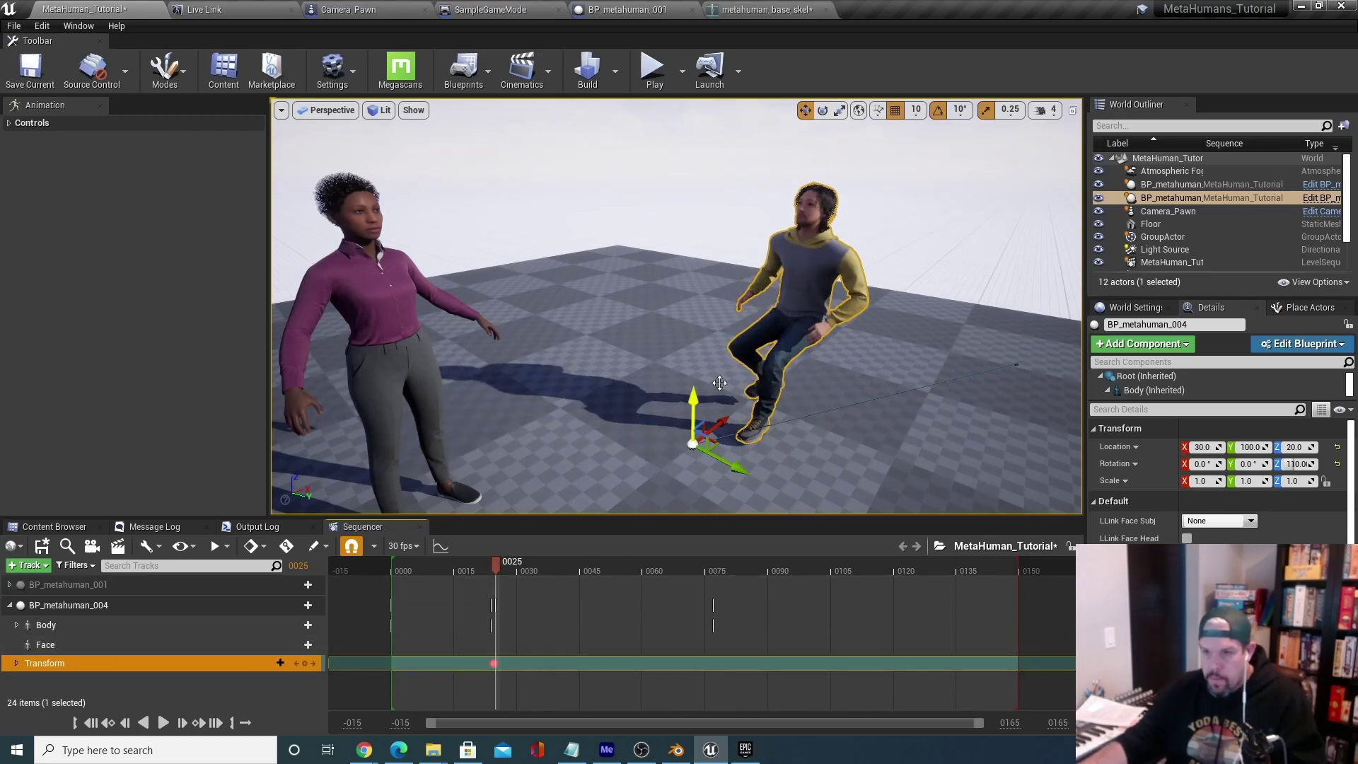
left_click_drag(730, 470, 759, 481)
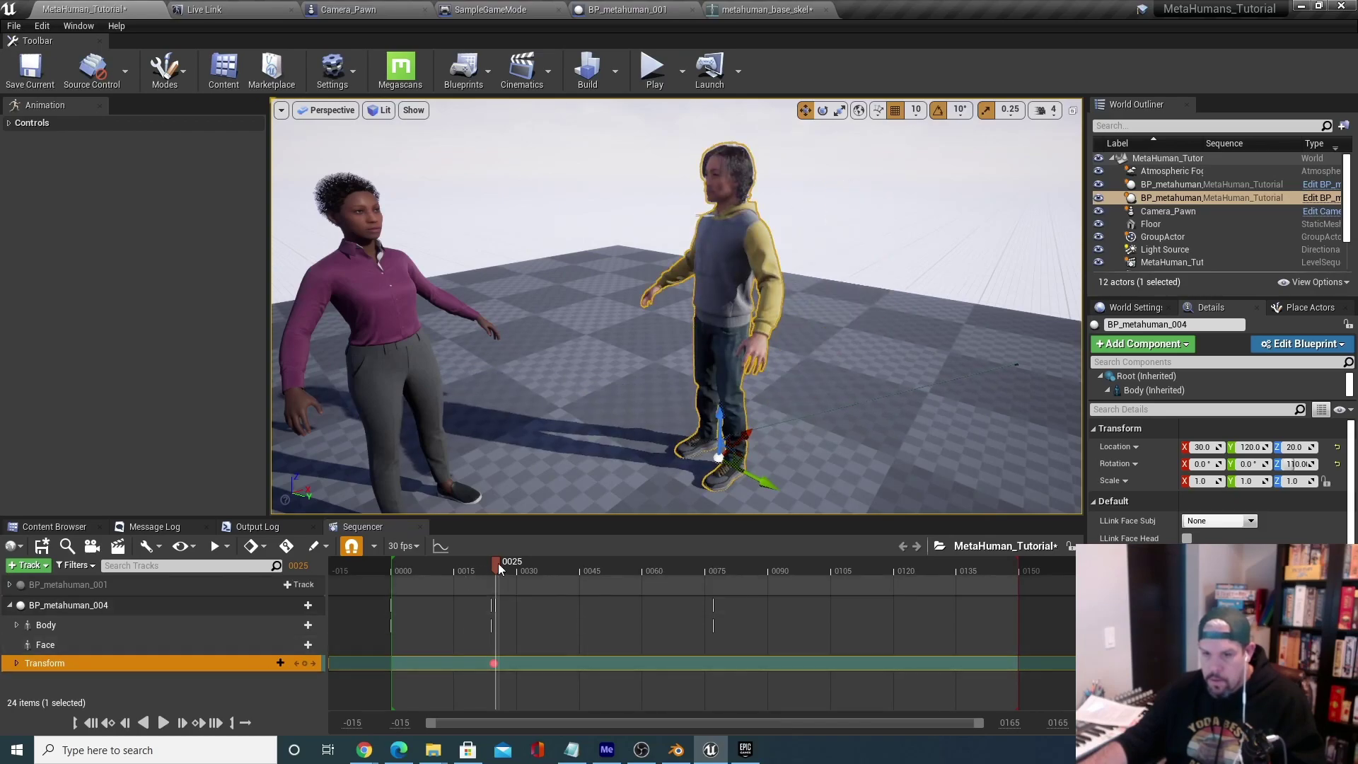
left_click_drag(496, 563, 450, 583)
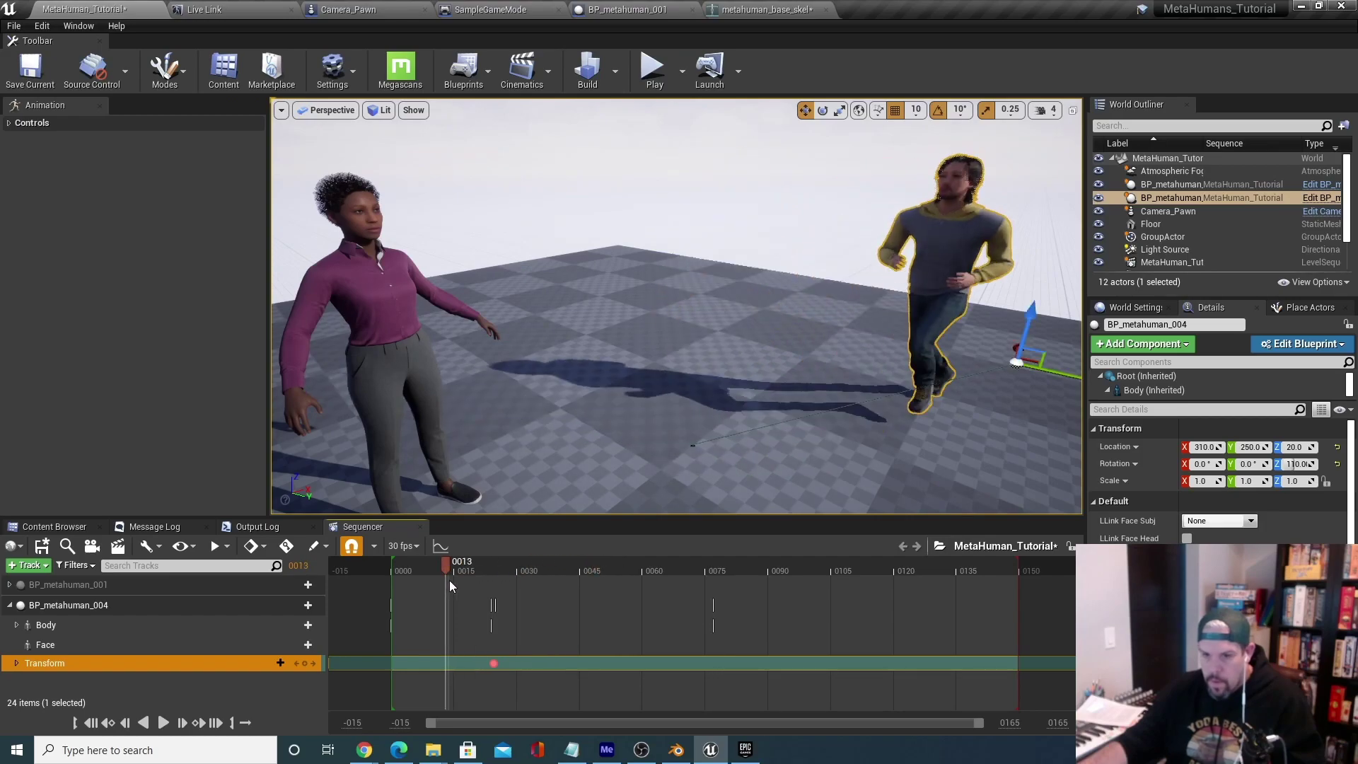
Scrub BP_metahuman_004's jog-to-stand transition while viewing both characters from several angles to judge how well the clips line up.
right_click_drag(559, 424, 903, 258)
right_click_drag(900, 355, 707, 361)
left_click_drag(448, 565, 484, 575)
mouse_move(846, 432)
right_mouse_down()
mouse_move(778, 425)
mouse_move(885, 435)
mouse_move(778, 424)
mouse_move(846, 432)
right_mouse_up()
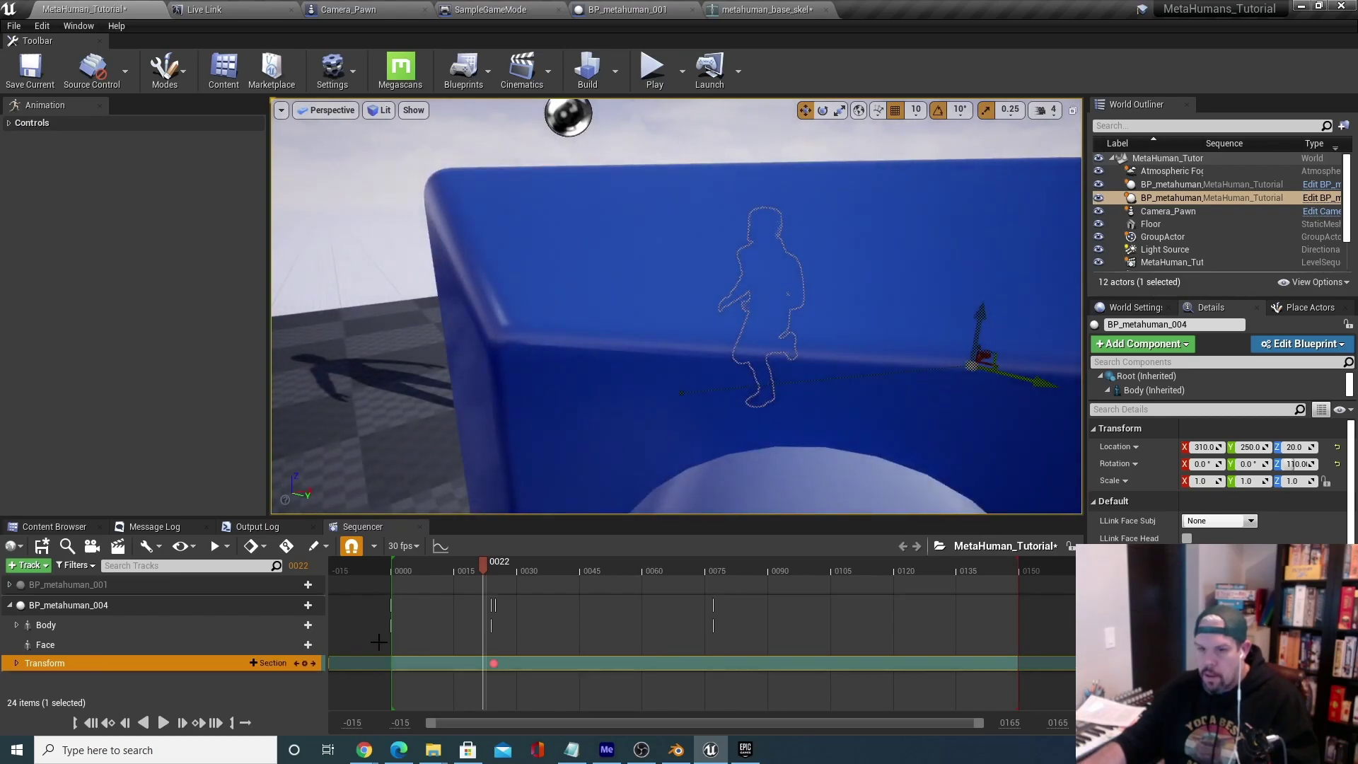
left_click(487, 566)
left_click_drag(487, 563, 415, 567)
left_click_drag(457, 571, 494, 566)
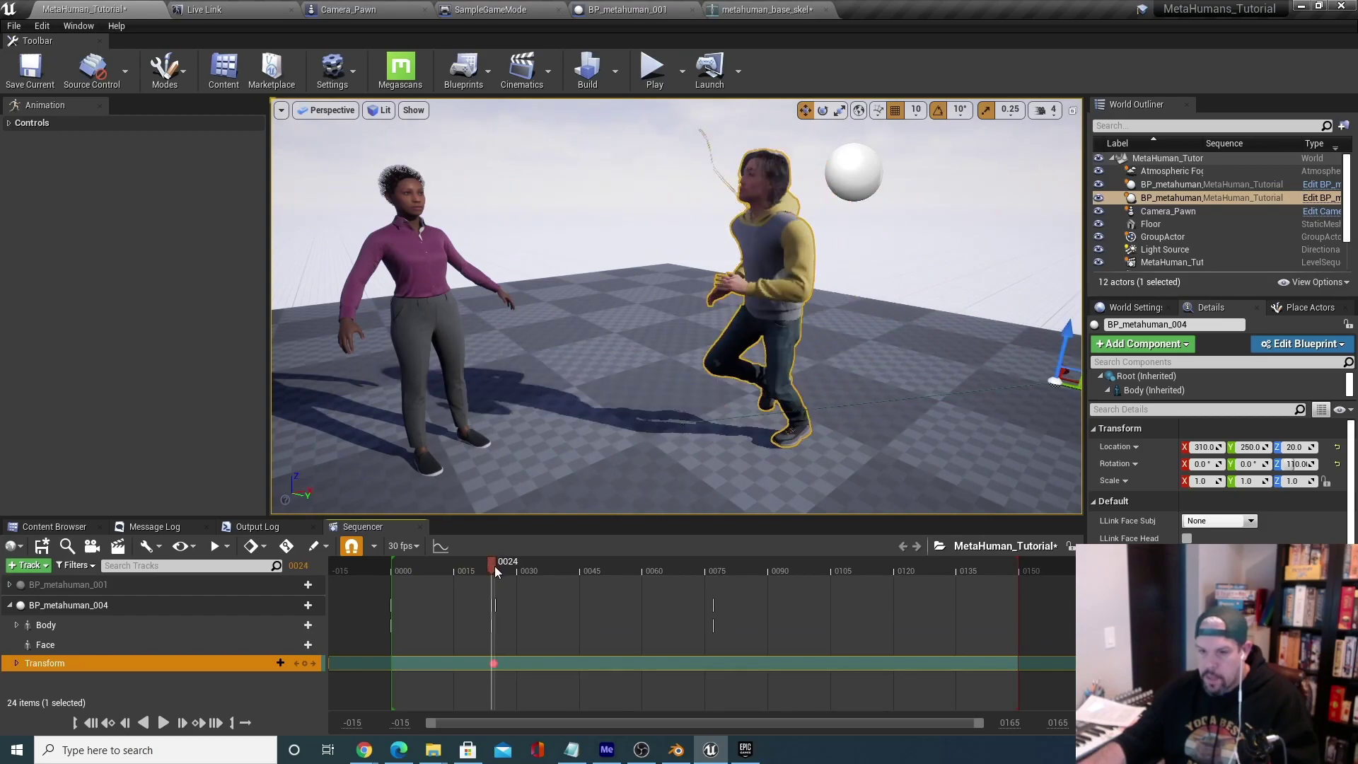
mouse_move(536, 408)
right_mouse_down()
mouse_move(665, 412)
mouse_move(538, 406)
right_mouse_up()
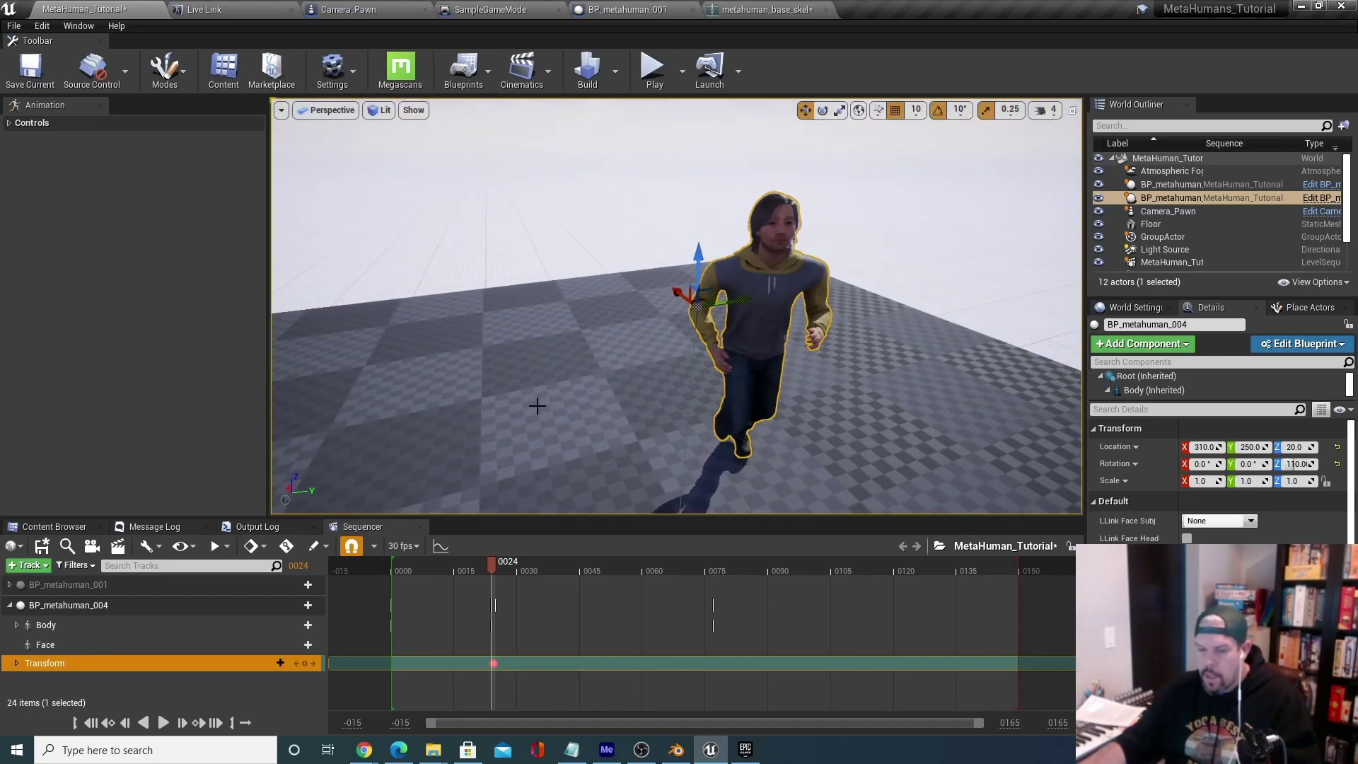
scroll(538, 406, "down", 8)
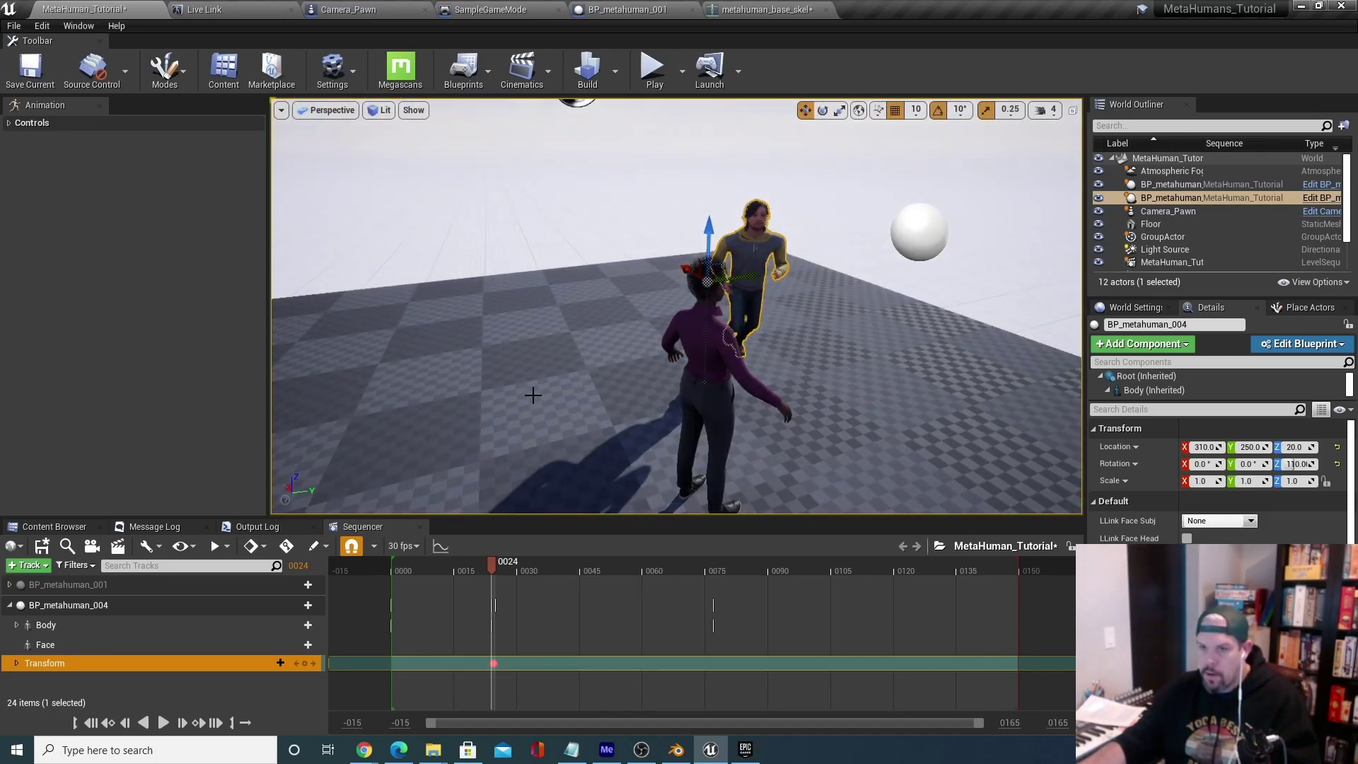
scroll(532, 395, "up", 3)
right_click_drag(532, 395, 522, 403)
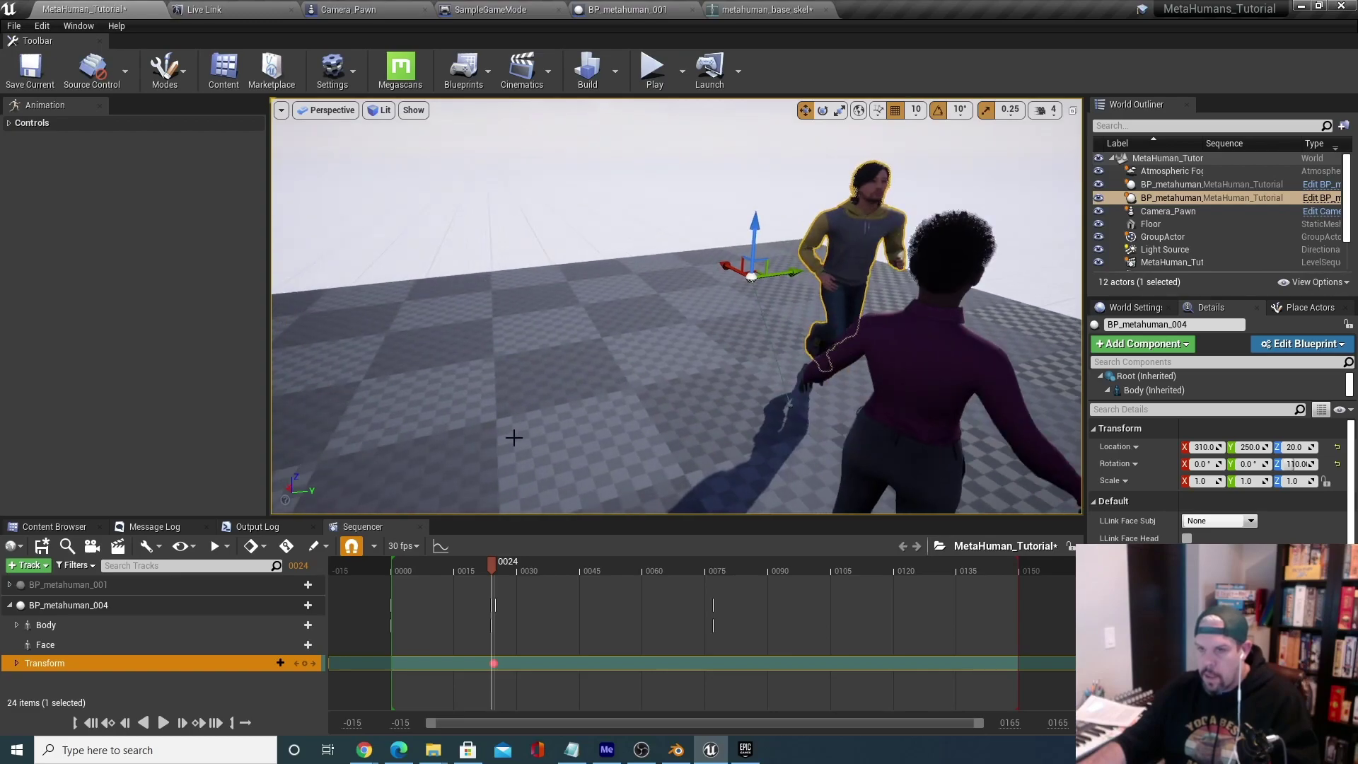
left_click_drag(494, 567, 408, 570)
left_click_drag(365, 617, 509, 608)
right_click_drag(686, 364, 531, 389)
scroll(687, 363, "down", 5)
right_click_drag(691, 364, 729, 363)
right_click_drag(638, 361, 644, 360)
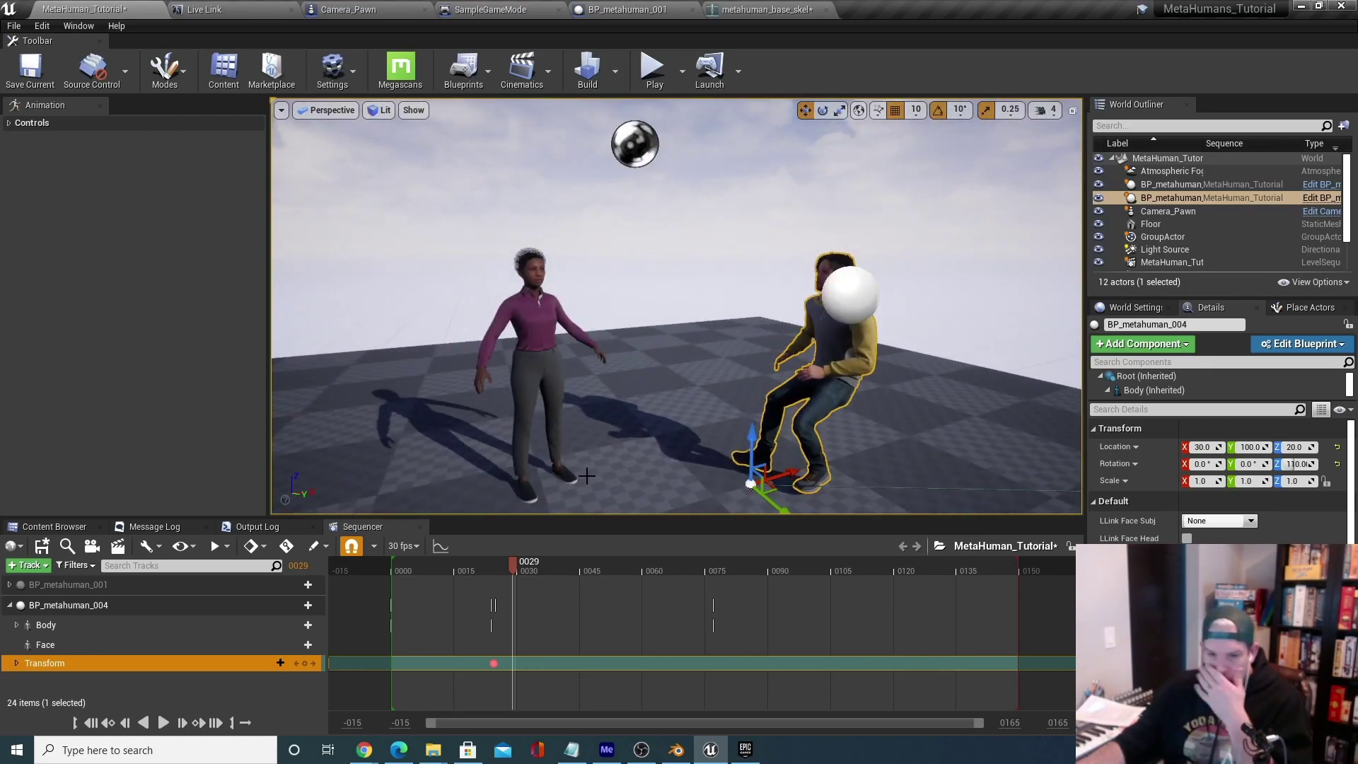
Expand BP_metahuman_004's Body animations and set the playhead to frame 76, where the jog-to-stand clip ends.
left_click_drag(517, 564, 740, 575)
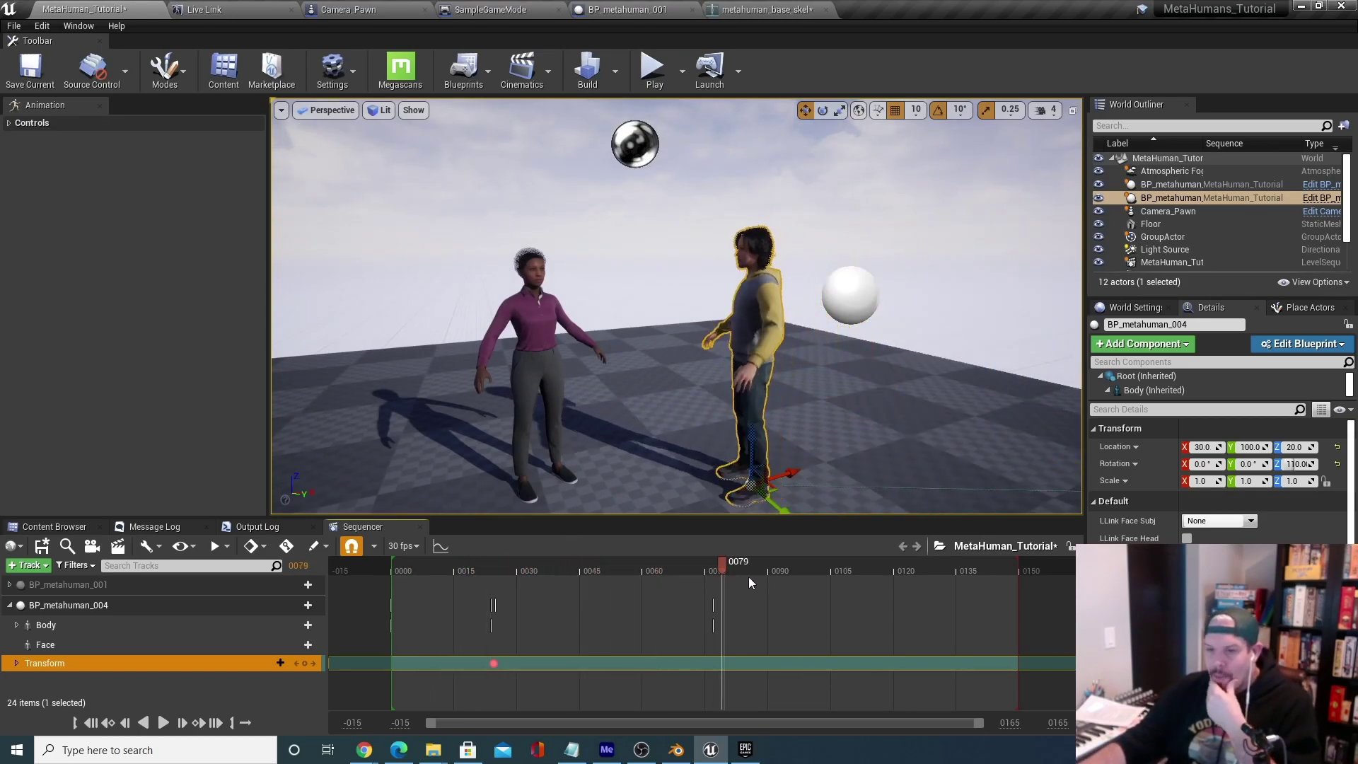
left_click_drag(831, 583, 714, 619)
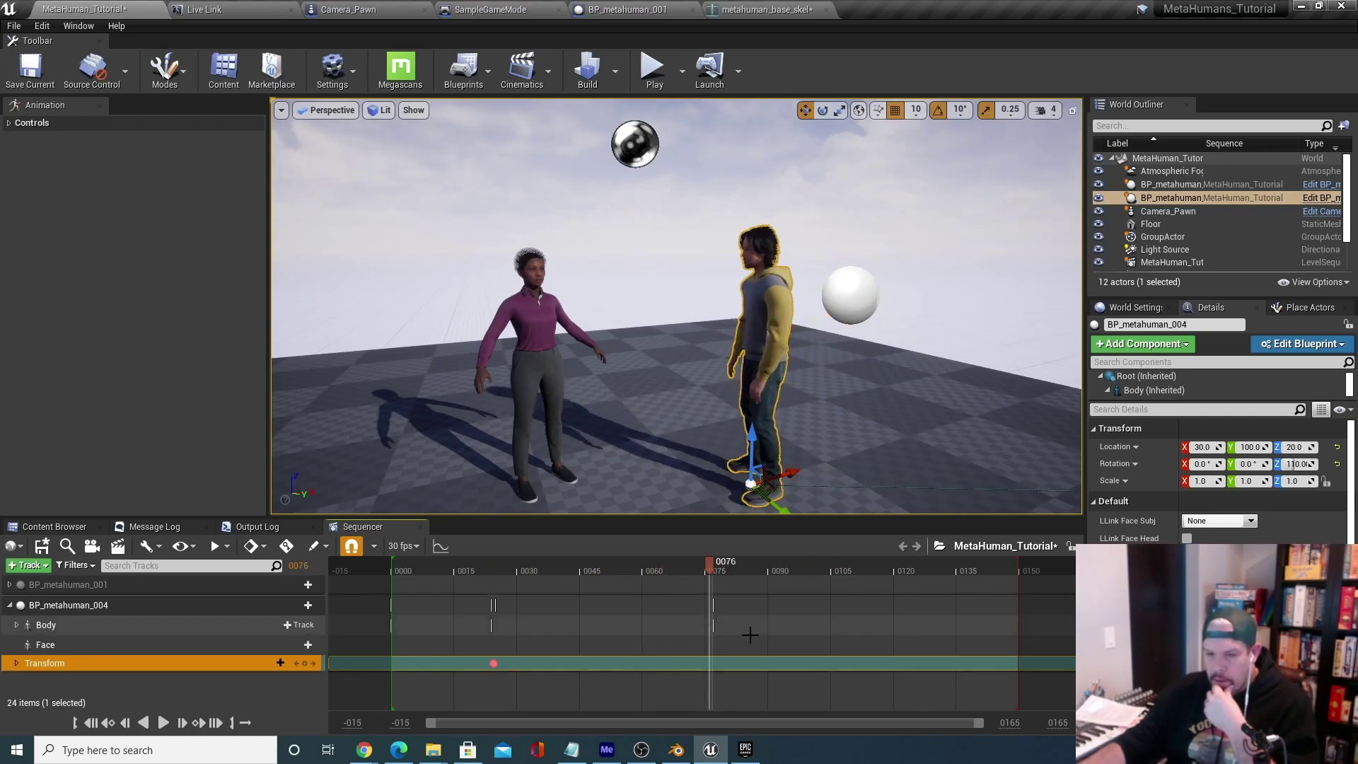
left_click(16, 625)
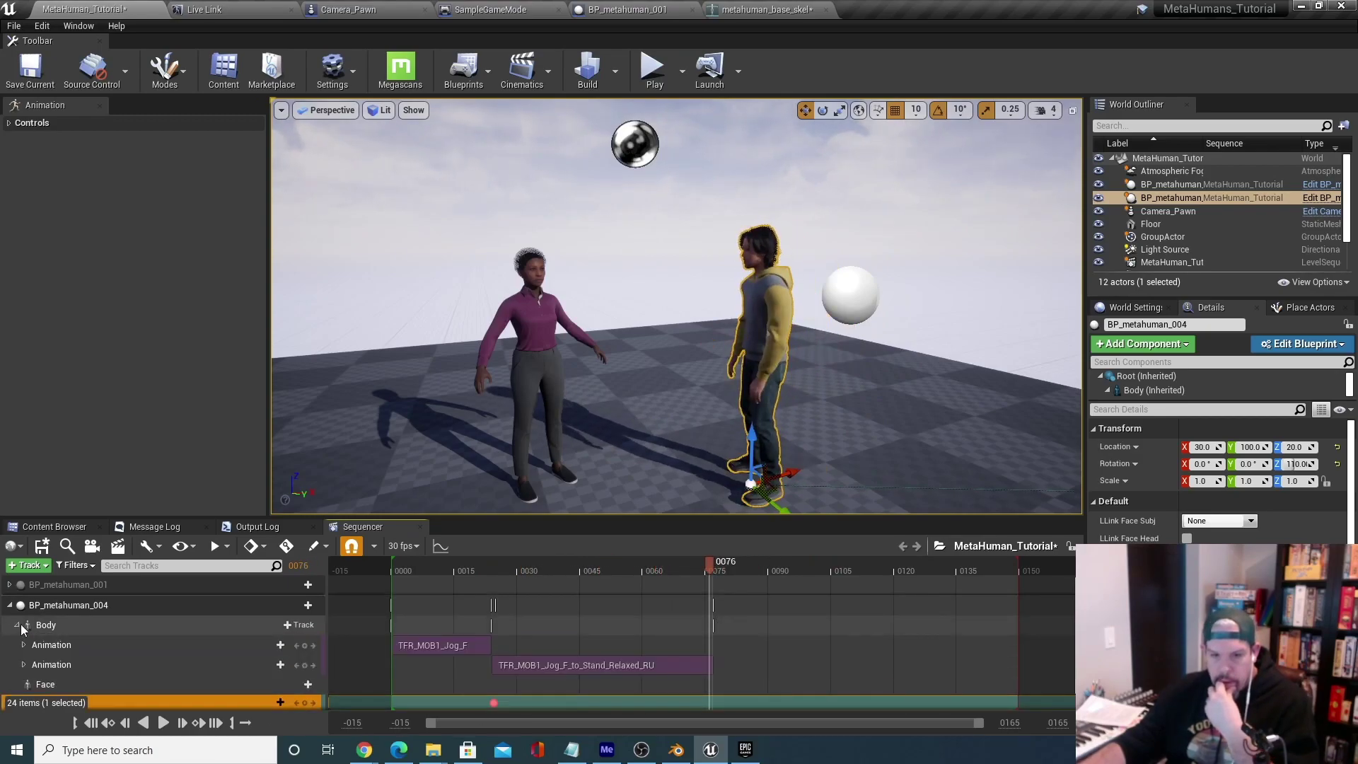
mouse_move(710, 568)
left_mouse_down()
mouse_move(729, 567)
mouse_move(713, 580)
mouse_move(346, 579)
mouse_move(712, 563)
left_mouse_up()
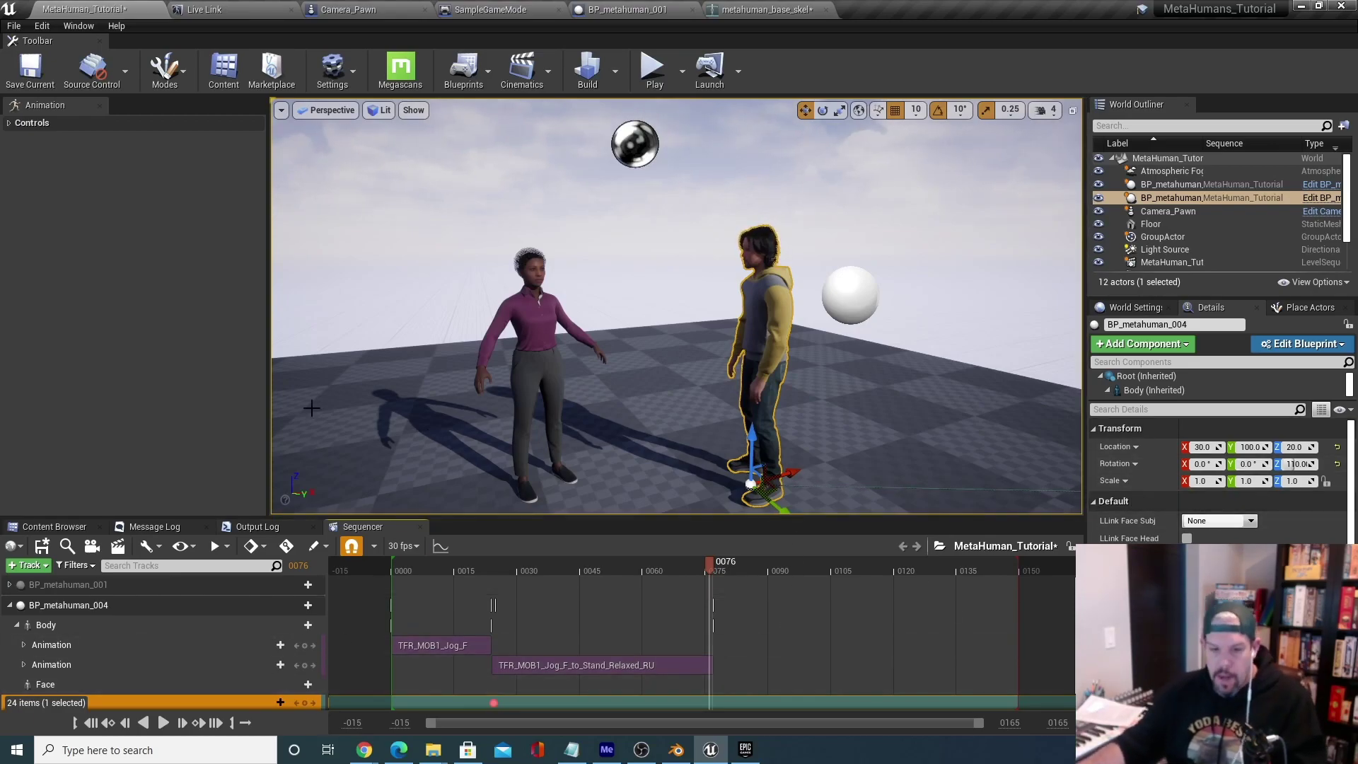
Add the TFR_Convo_01_Low_Key_Loop animation to BP_metahuman_004's Body, starting right after the jog-to-stand clip.
scroll(315, 669, "down", 1)
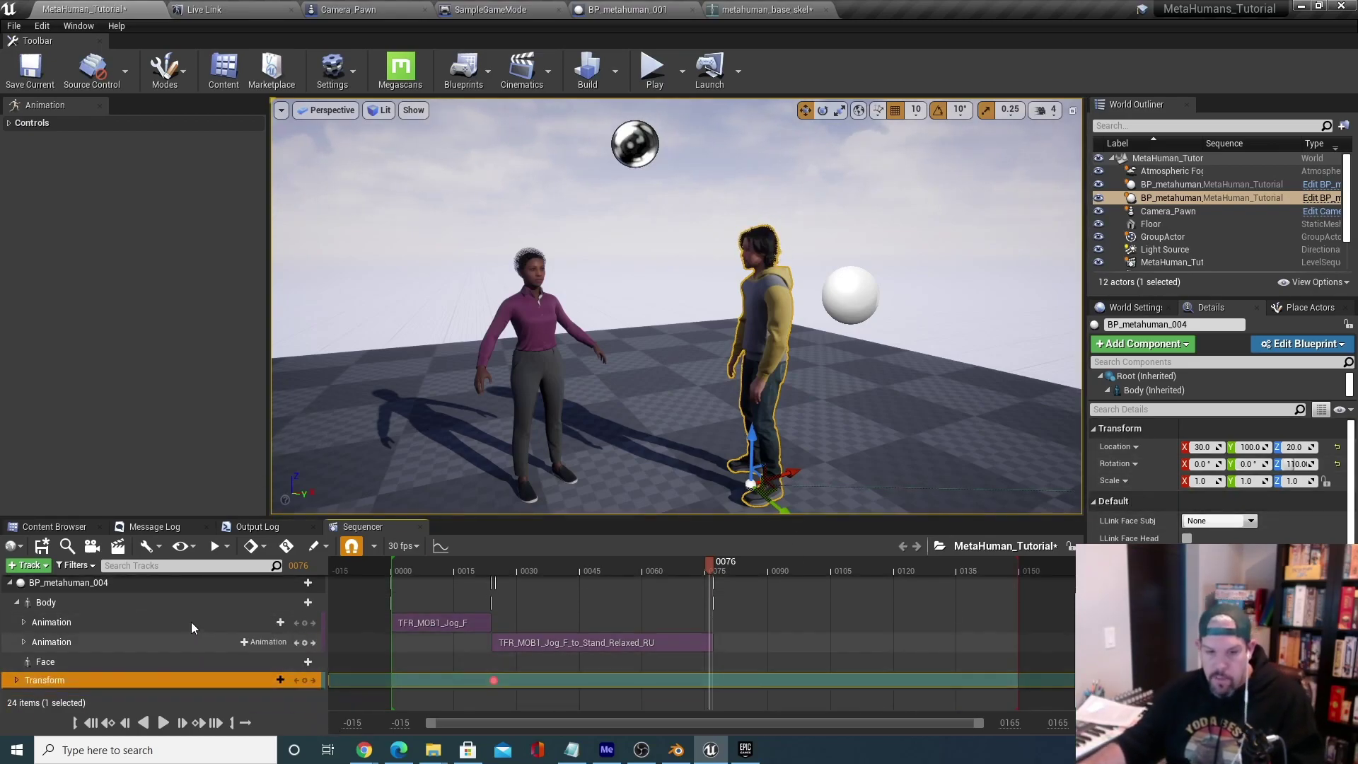
left_click(301, 602)
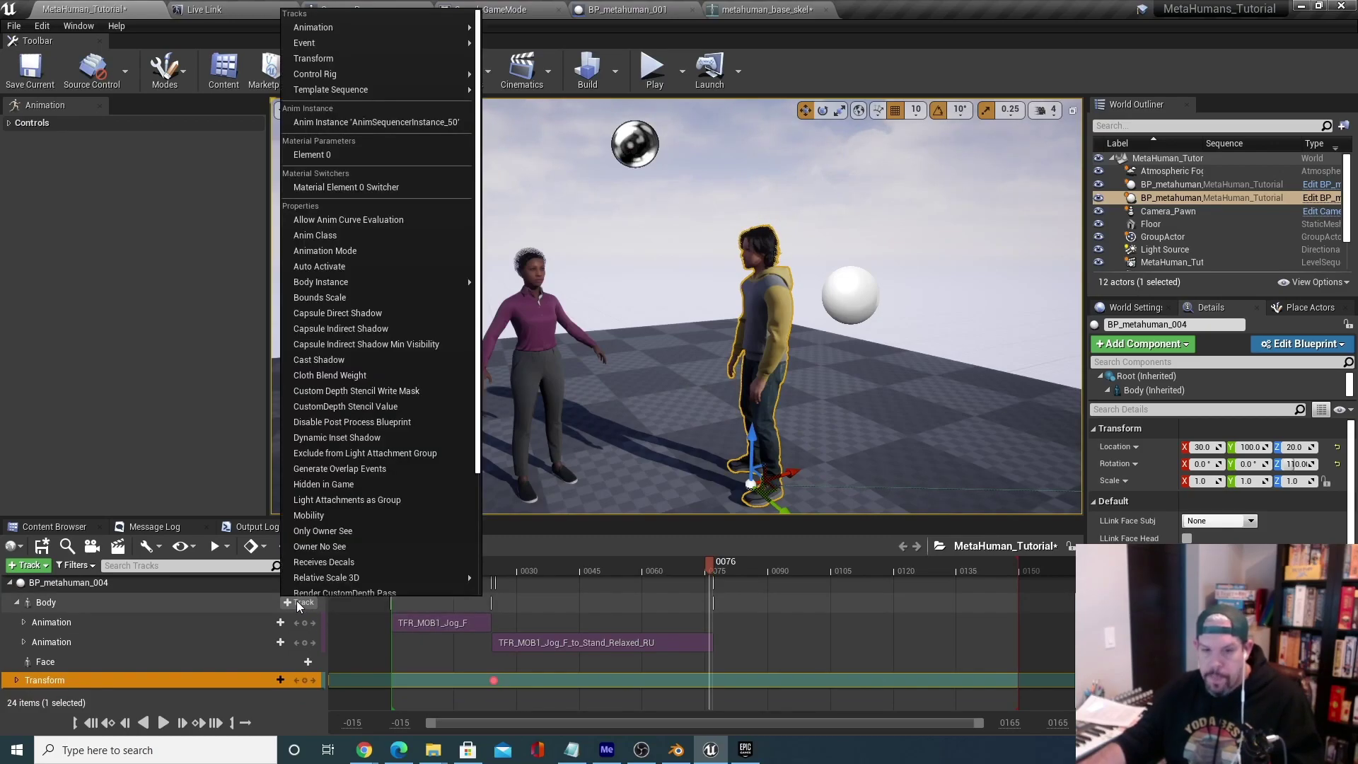
mouse_move(352, 30)
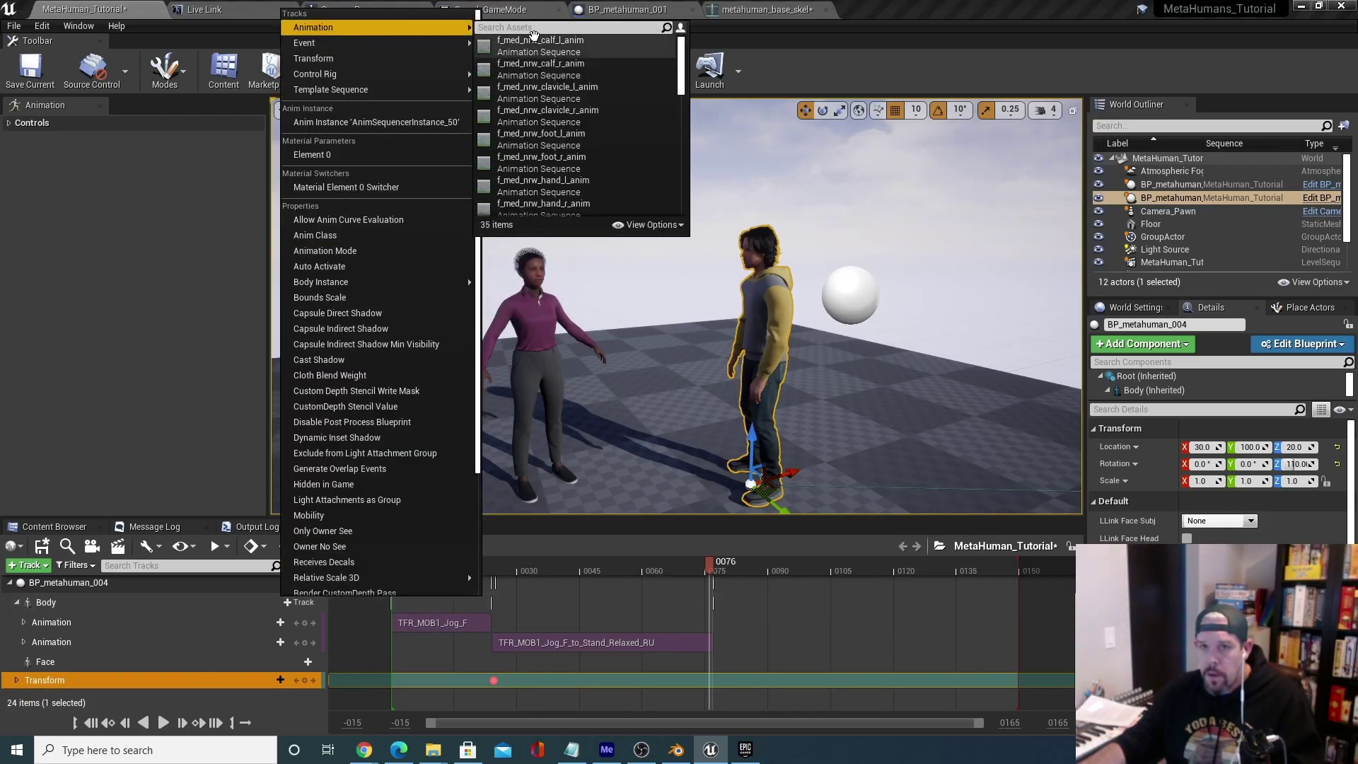
type("TFR")
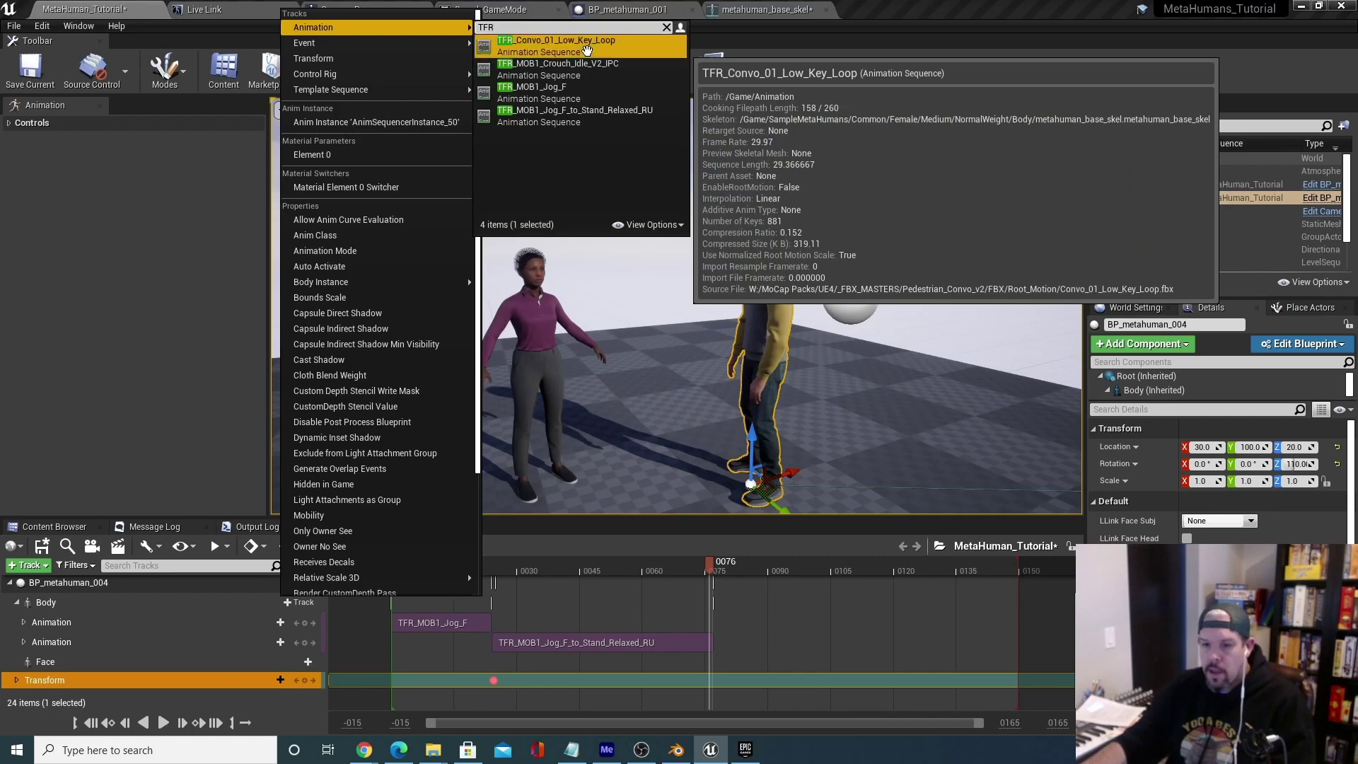
left_click(587, 45)
left_click_drag(809, 659, 767, 659)
scroll(744, 644, "up", 1)
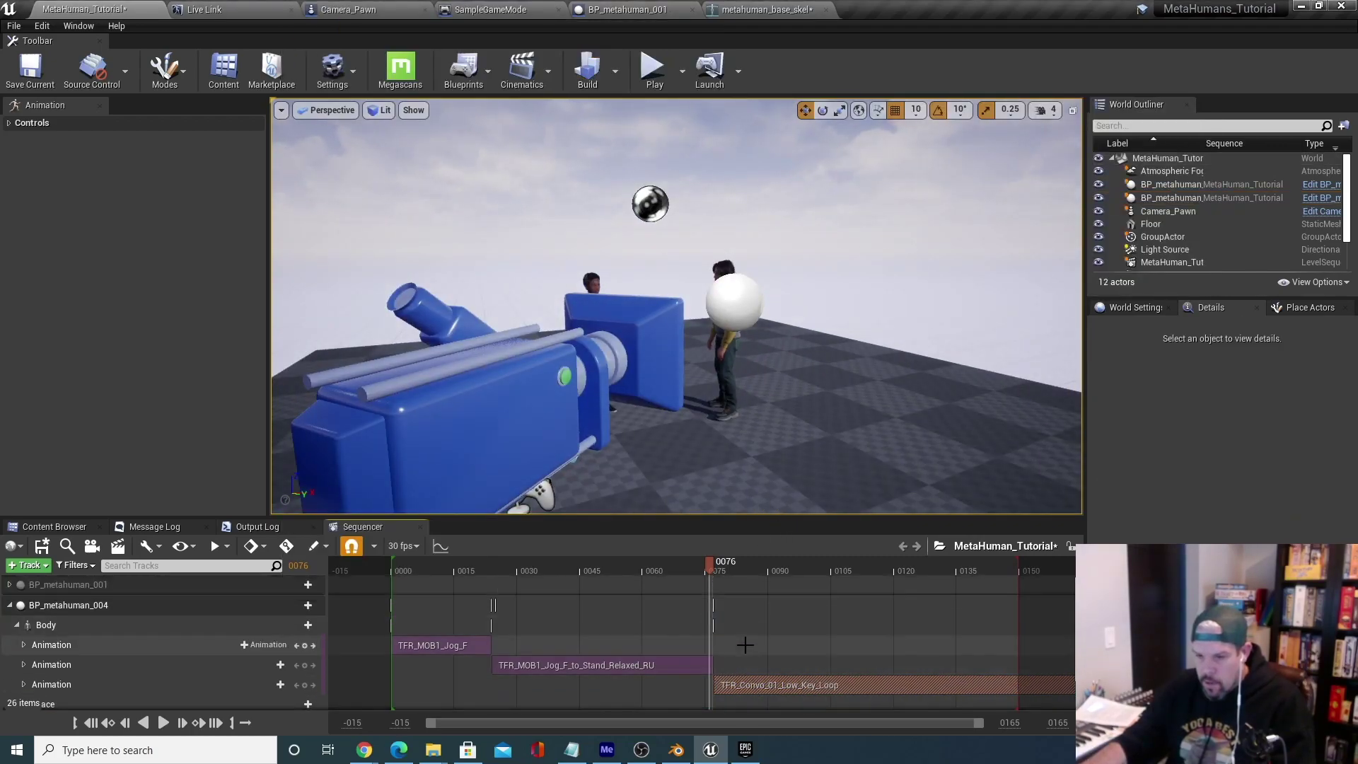
Scrub through BP_metahuman_004's TFR_Convo_01_Low_Key_Loop clip while viewing both characters from different angles.
left_click_drag(704, 562, 955, 590)
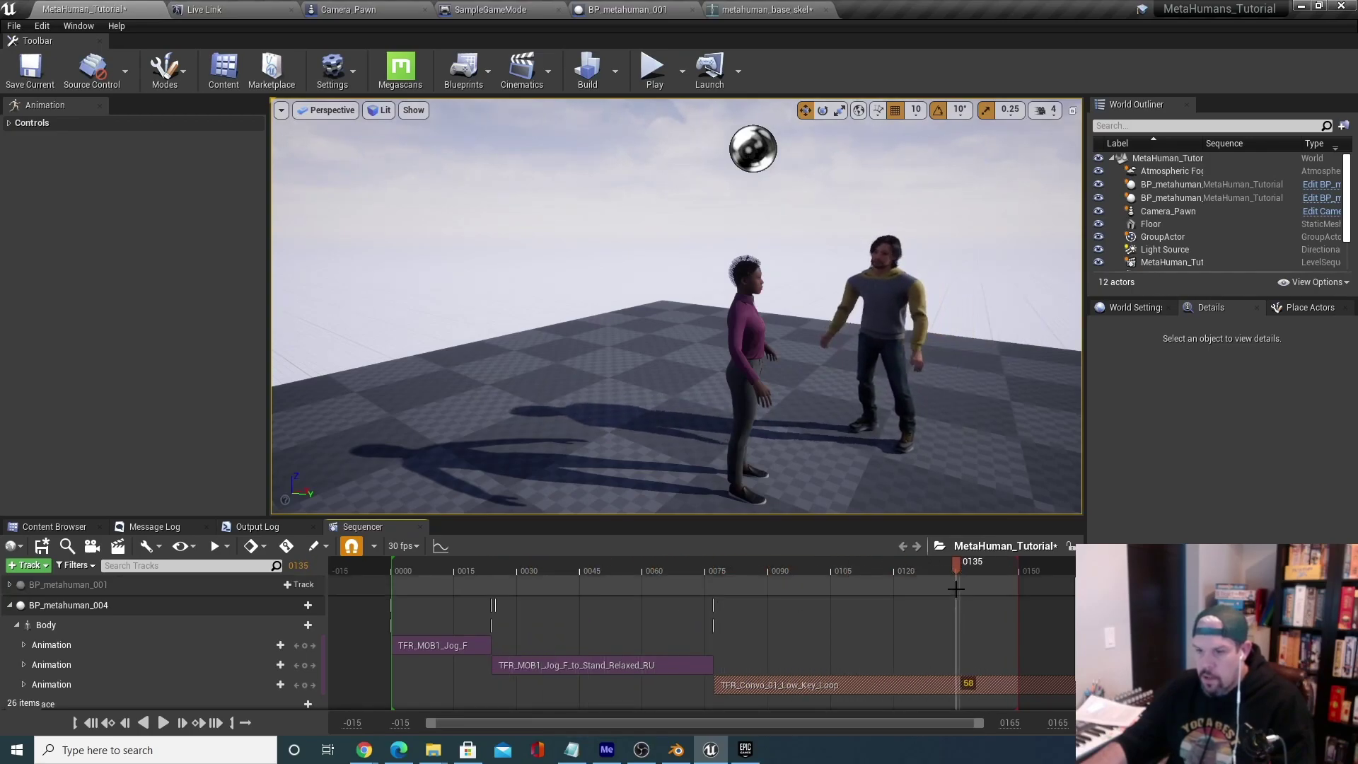
scroll(955, 601, "down", 1)
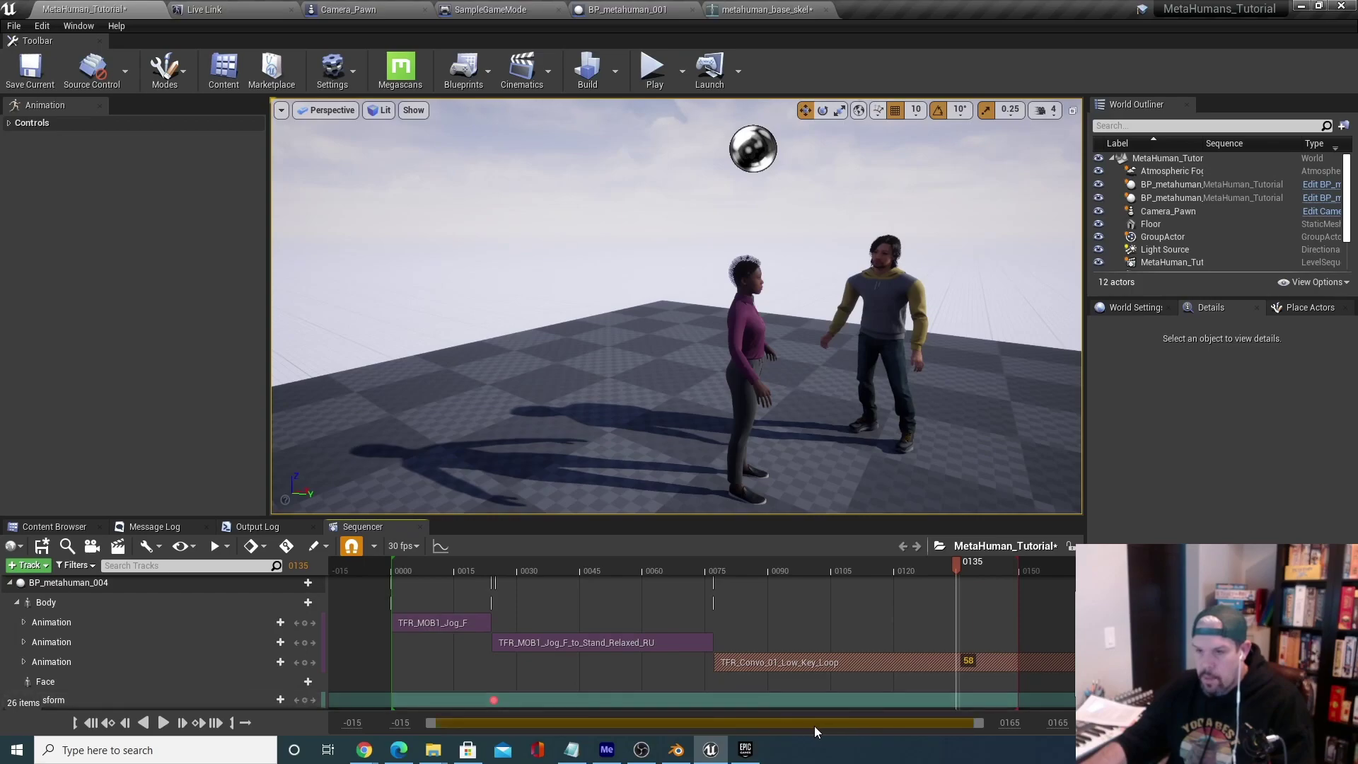
left_click_drag(956, 568, 968, 593)
right_click_drag(767, 421, 766, 420)
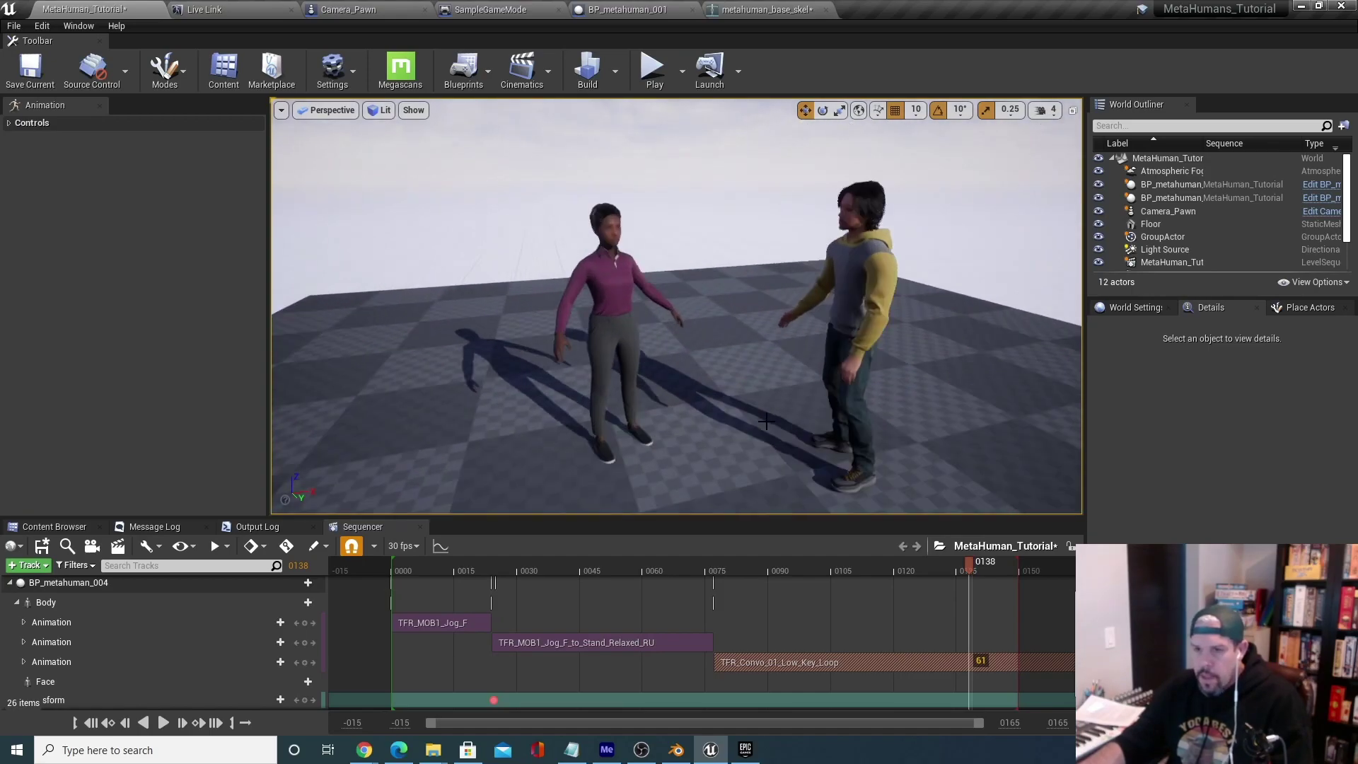
scroll(623, 445, "down", 3)
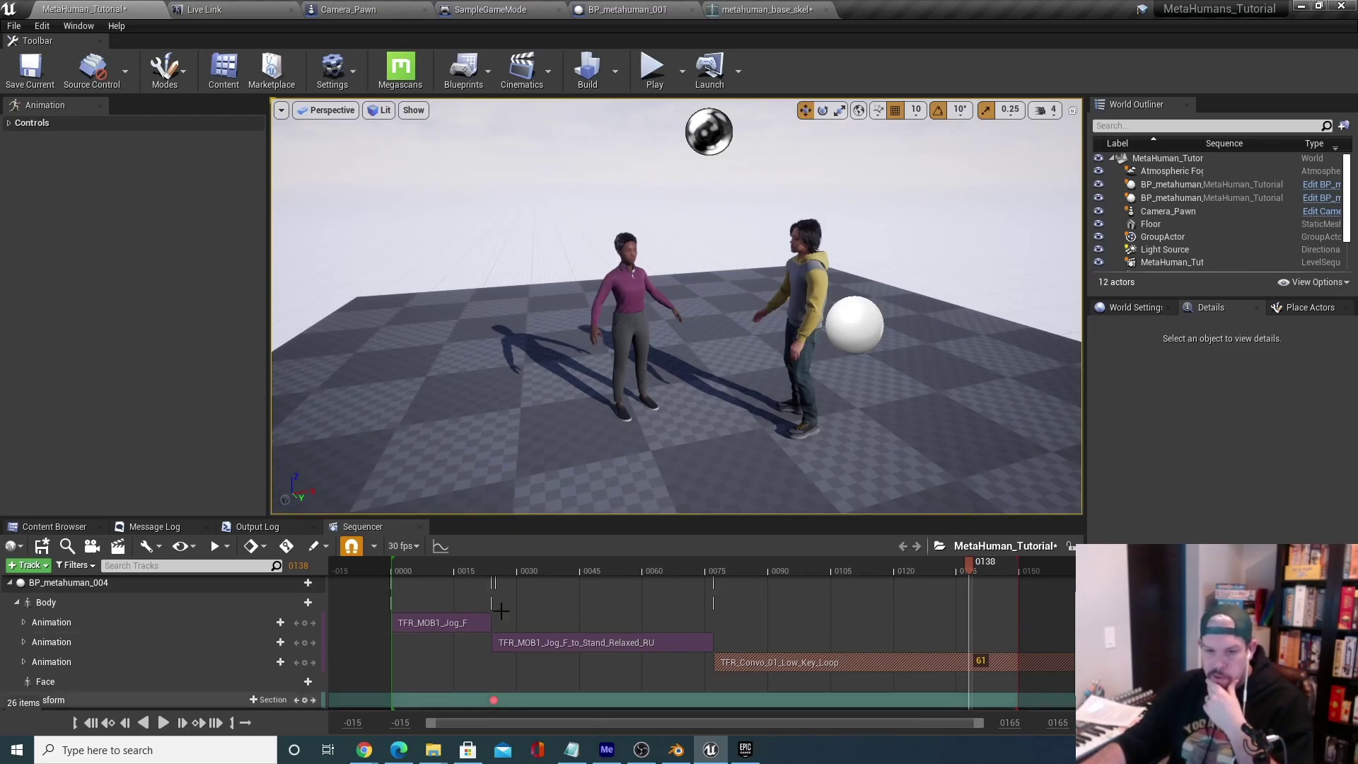
Add the f_sample_anim animation to BP_metahuman_001's Body, starting at frame 4.
scroll(179, 657, "up", 1)
left_click(8, 606)
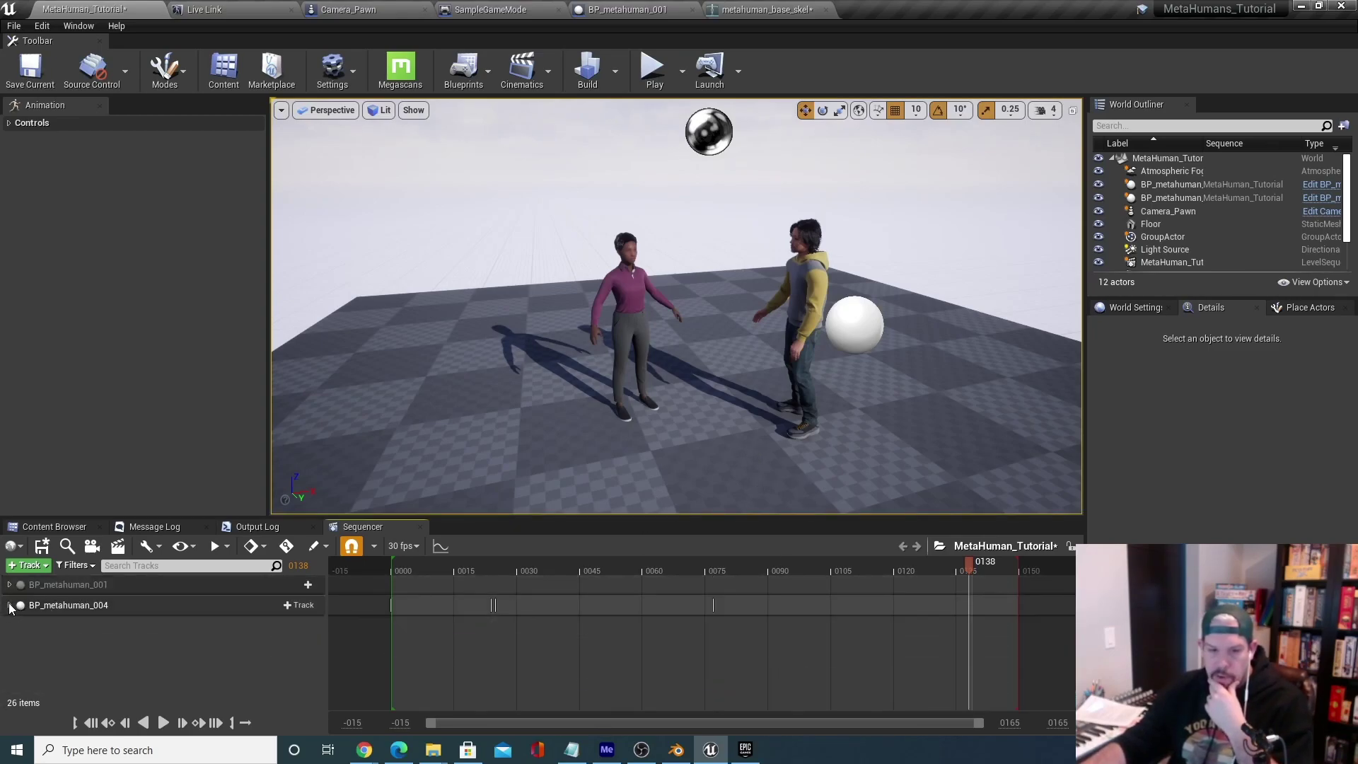
left_click(33, 587)
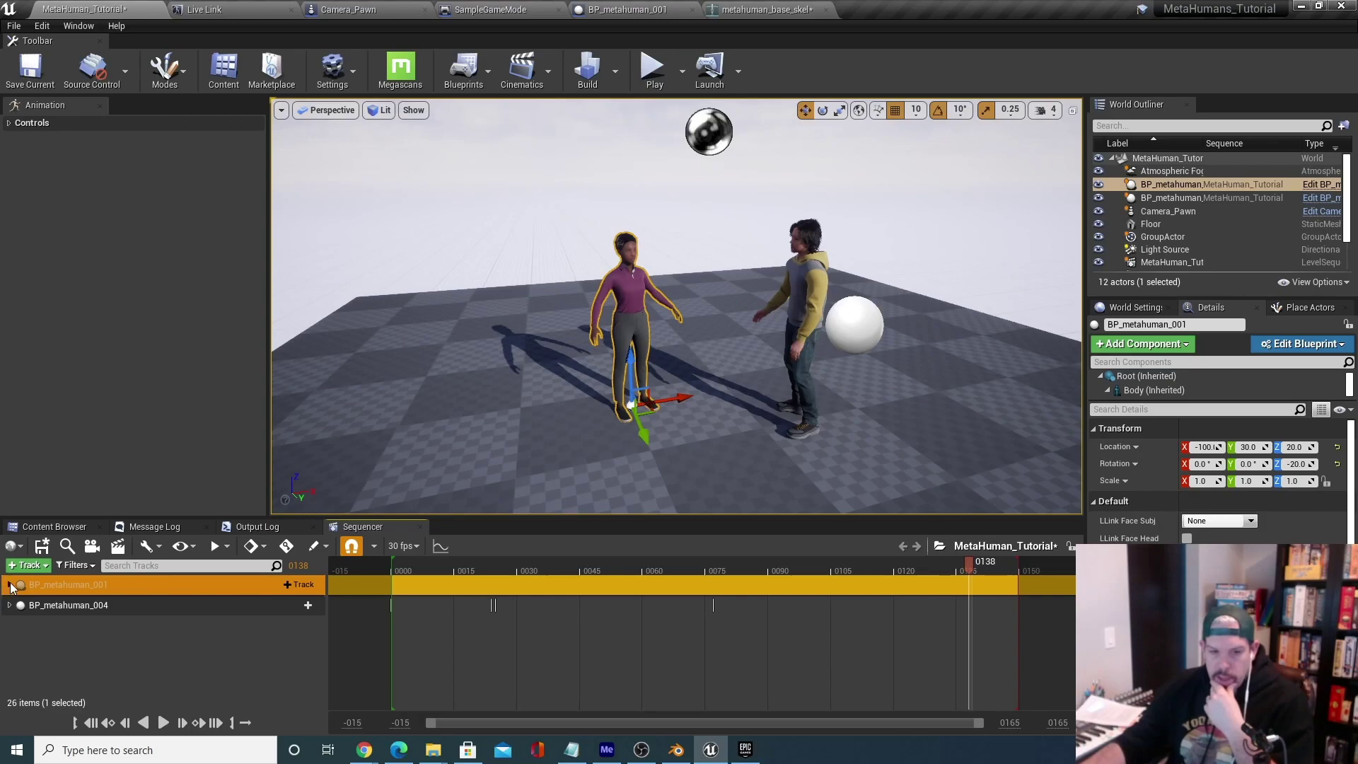
left_click(10, 585)
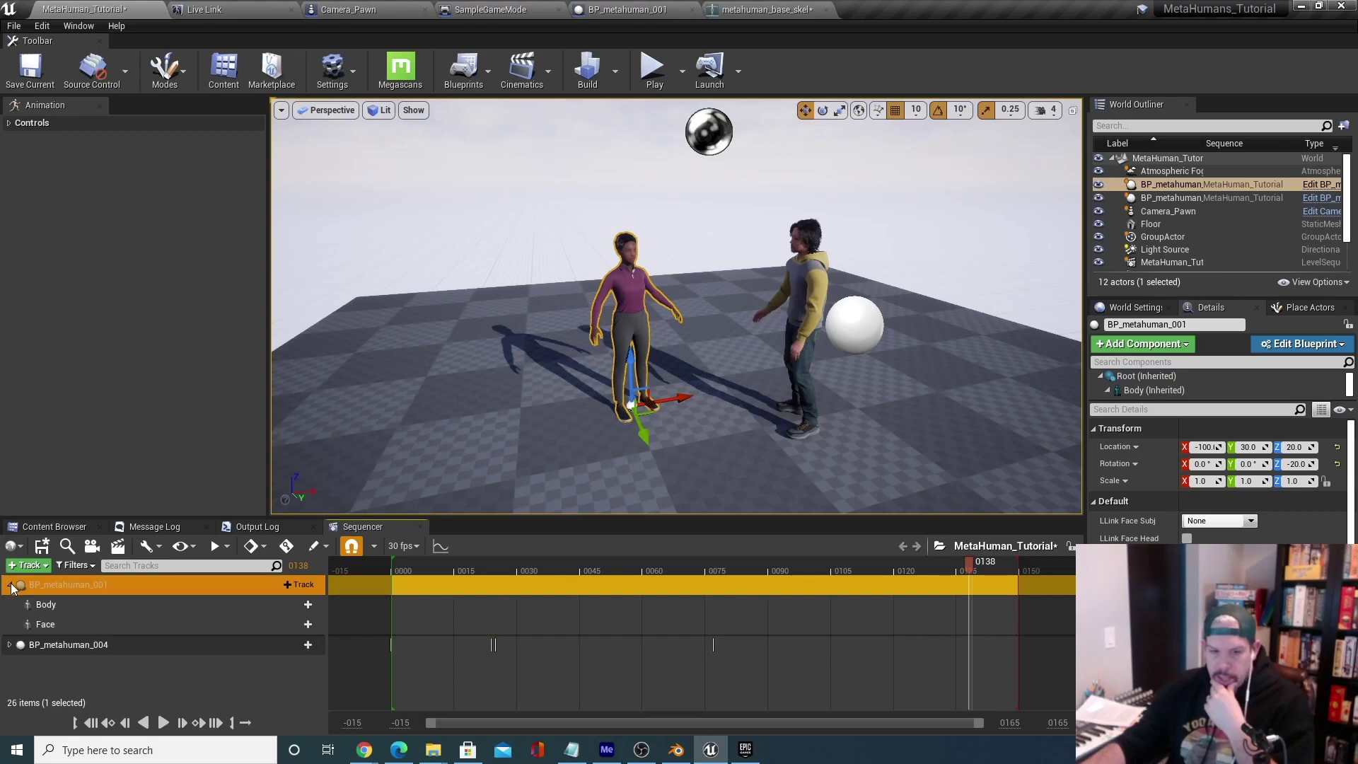
left_click(69, 600)
left_click(297, 606)
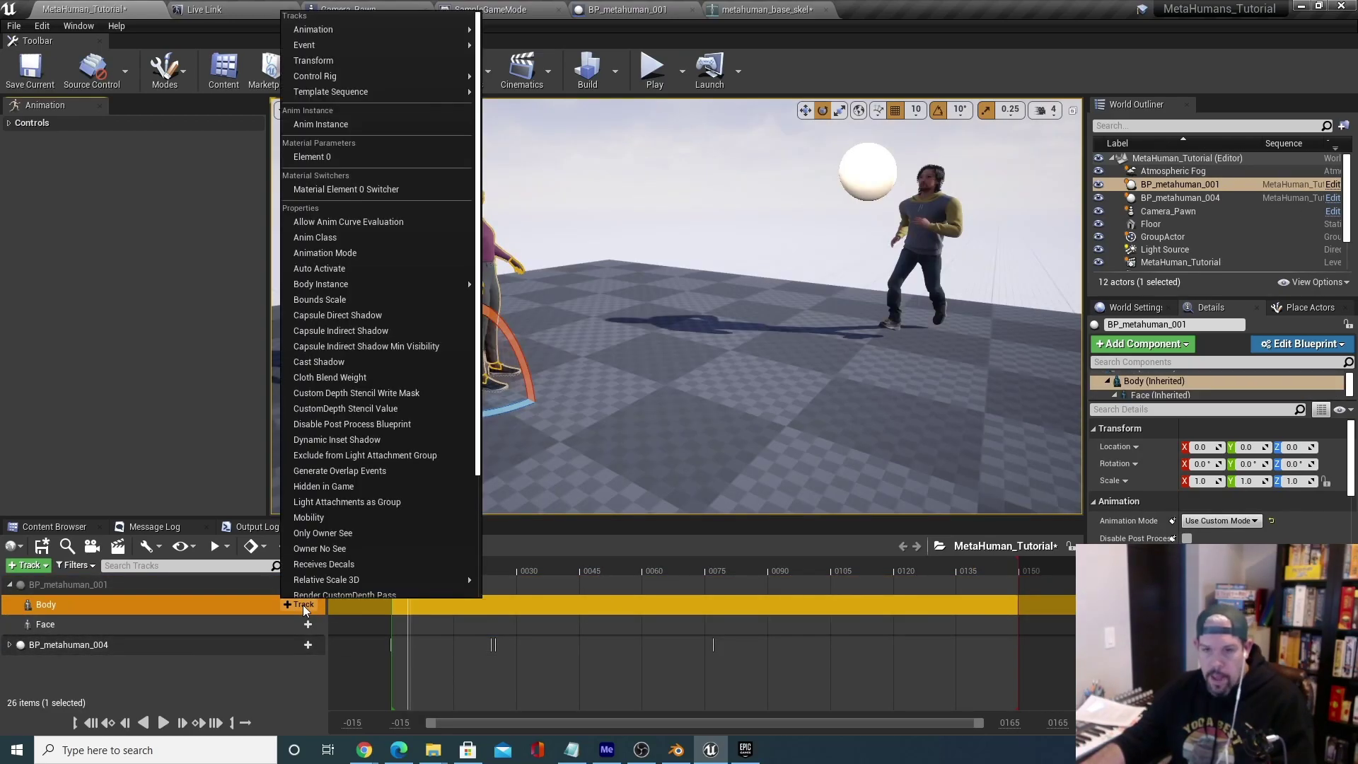
mouse_move(396, 44)
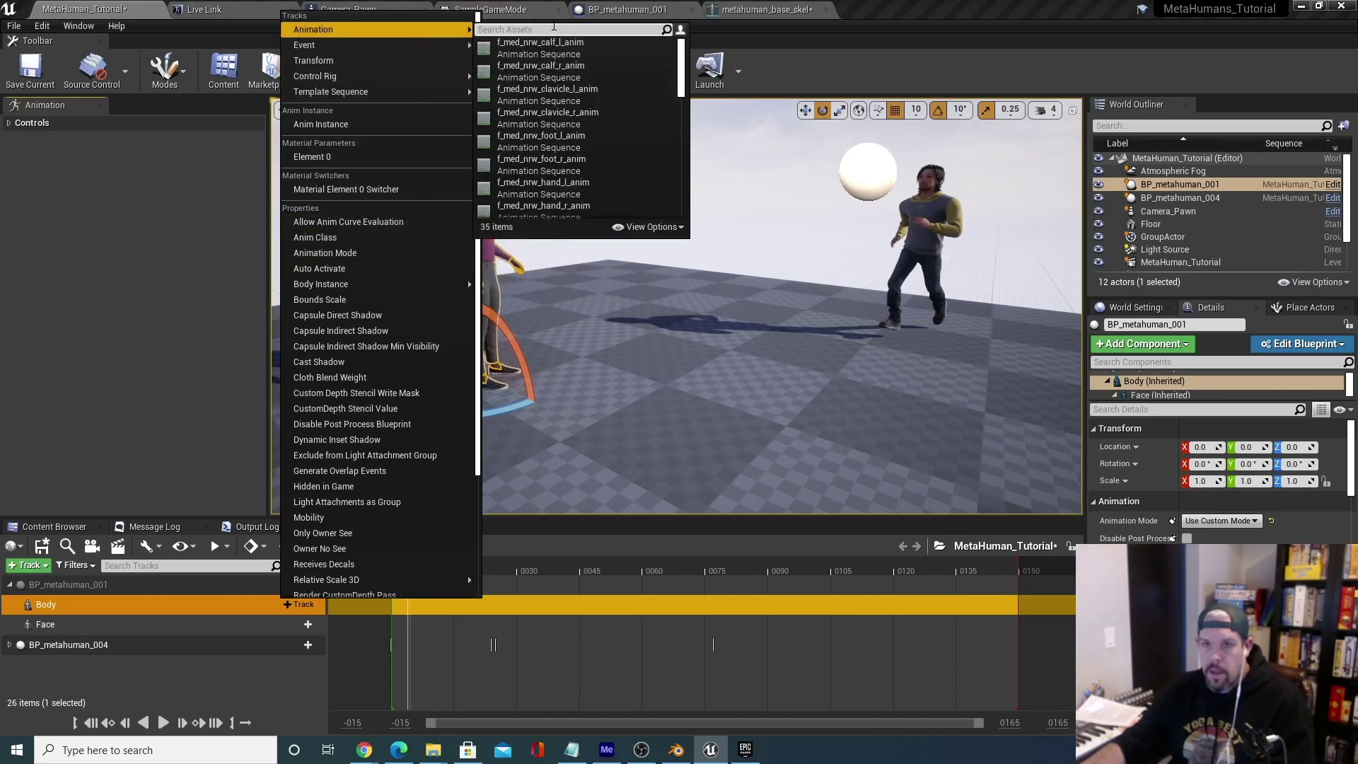
type("sample")
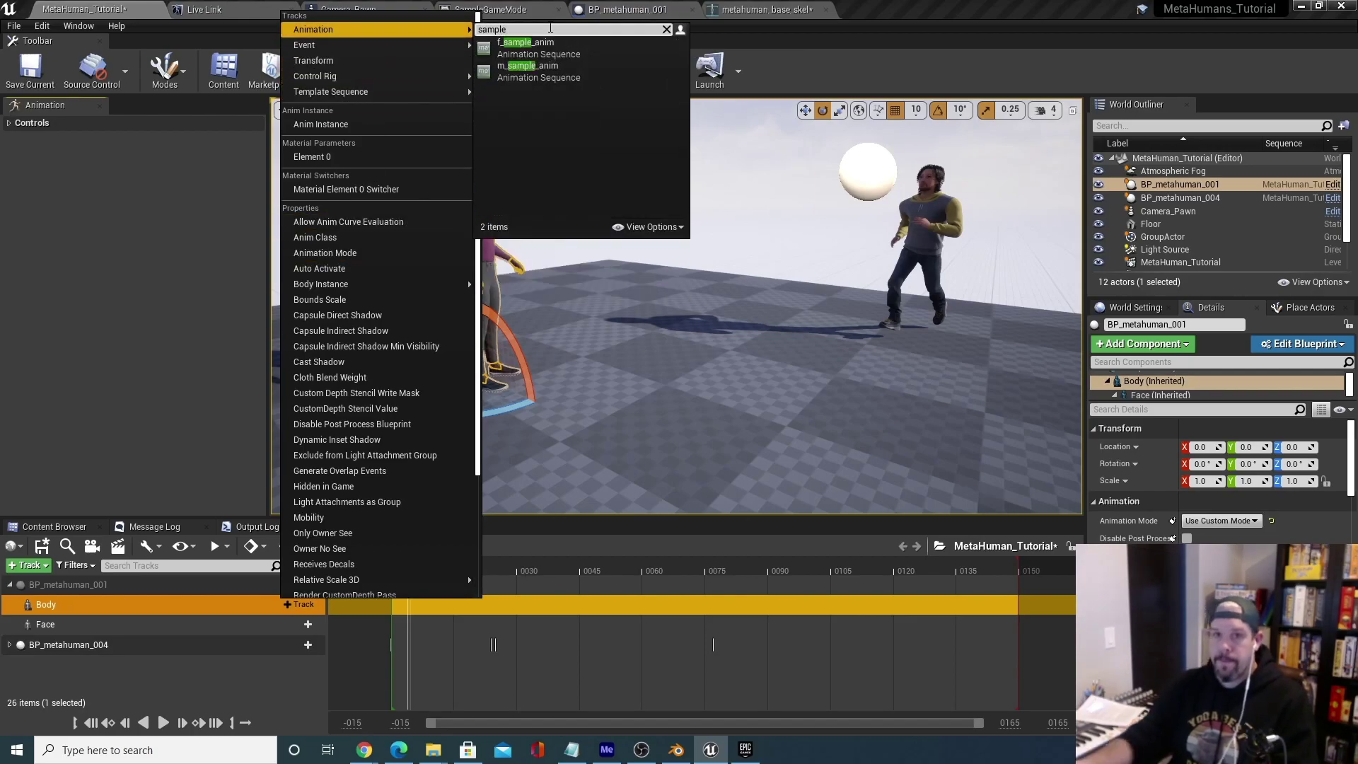
left_click(576, 47)
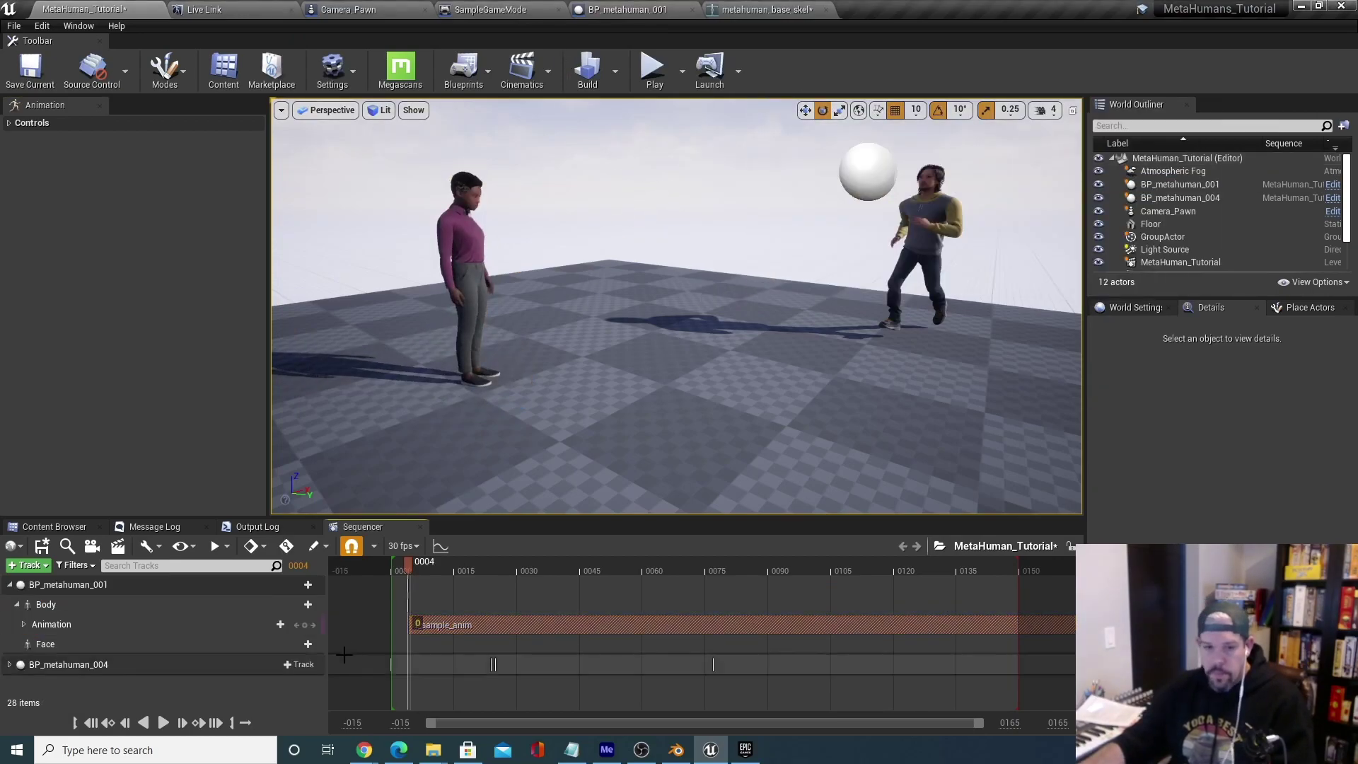
Extend the timeline's view range to about frame 355 and scrub both characters' animations together.
left_click_drag(442, 556, 618, 562)
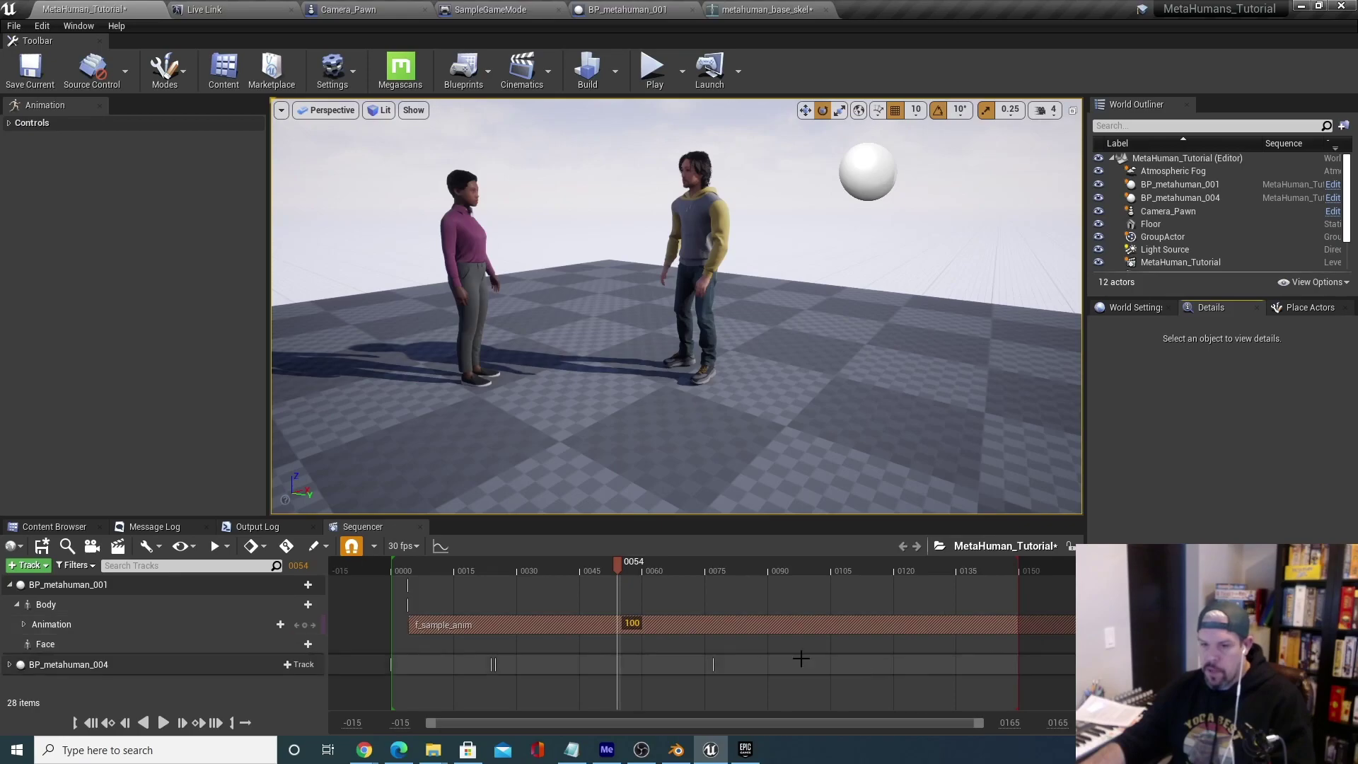
left_click(9, 584)
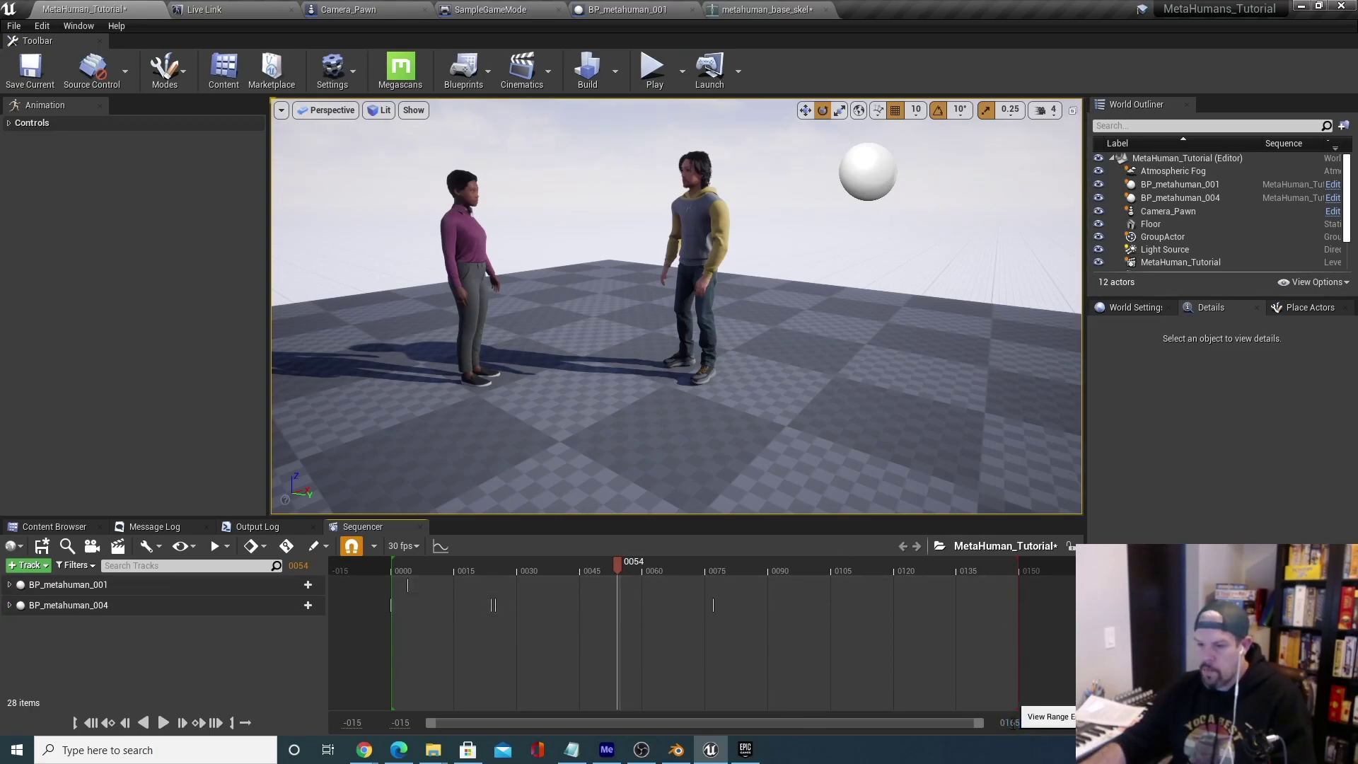
left_click_drag(1003, 723, 1073, 723)
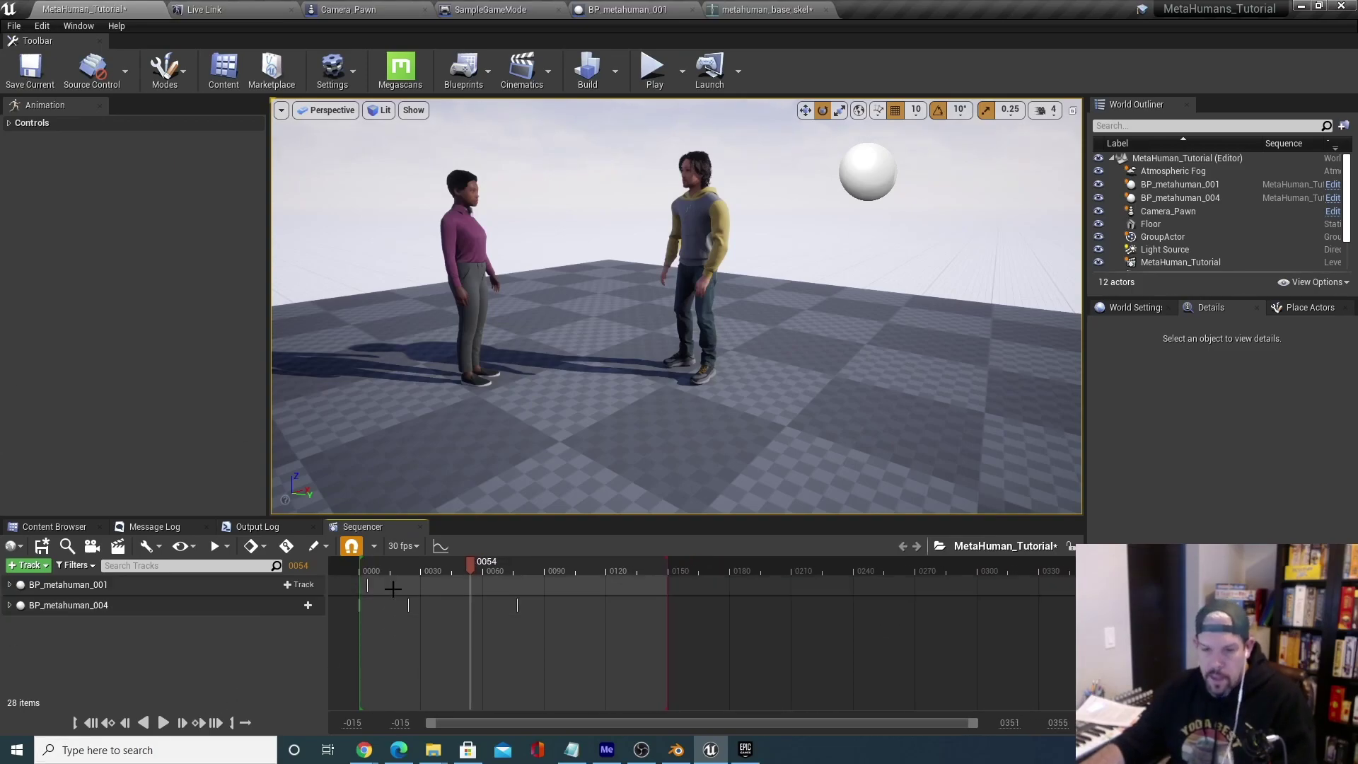
left_click_drag(457, 566, 642, 565)
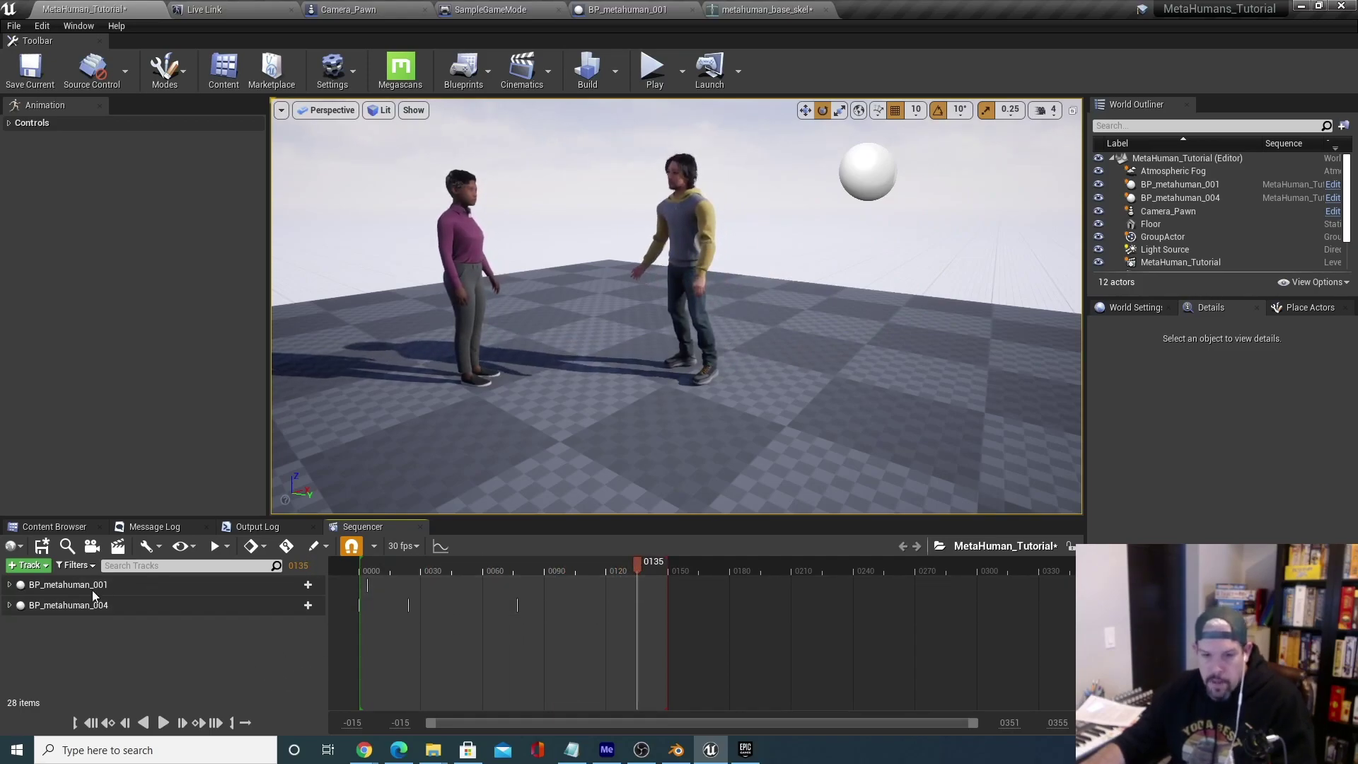
Move BP_metahuman_001's f_sample_anim clip to start at frame 0 and extend the sequence's playback end to about frame 340.
left_click(10, 585)
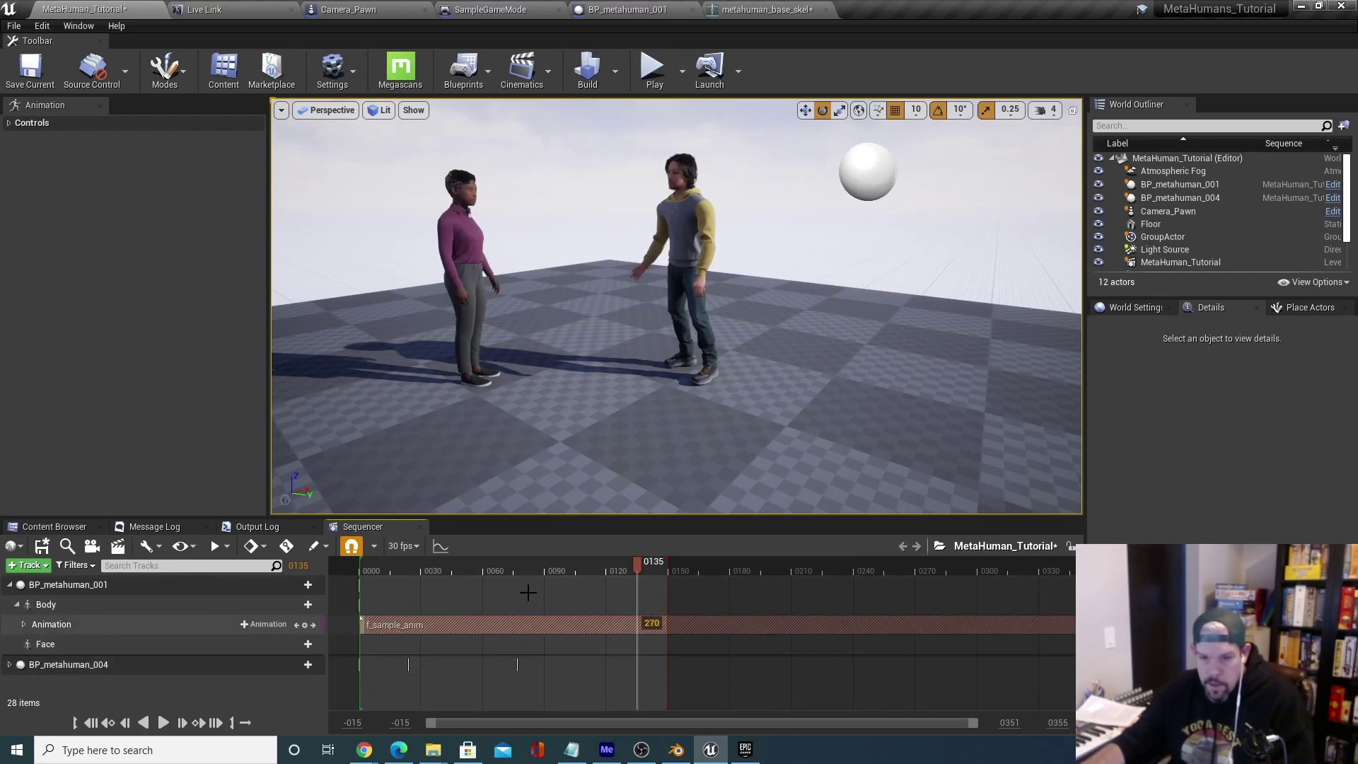
mouse_move(638, 562)
left_mouse_down()
mouse_move(547, 603)
mouse_move(356, 604)
mouse_move(680, 560)
mouse_move(641, 573)
mouse_move(679, 567)
mouse_move(652, 577)
left_mouse_up()
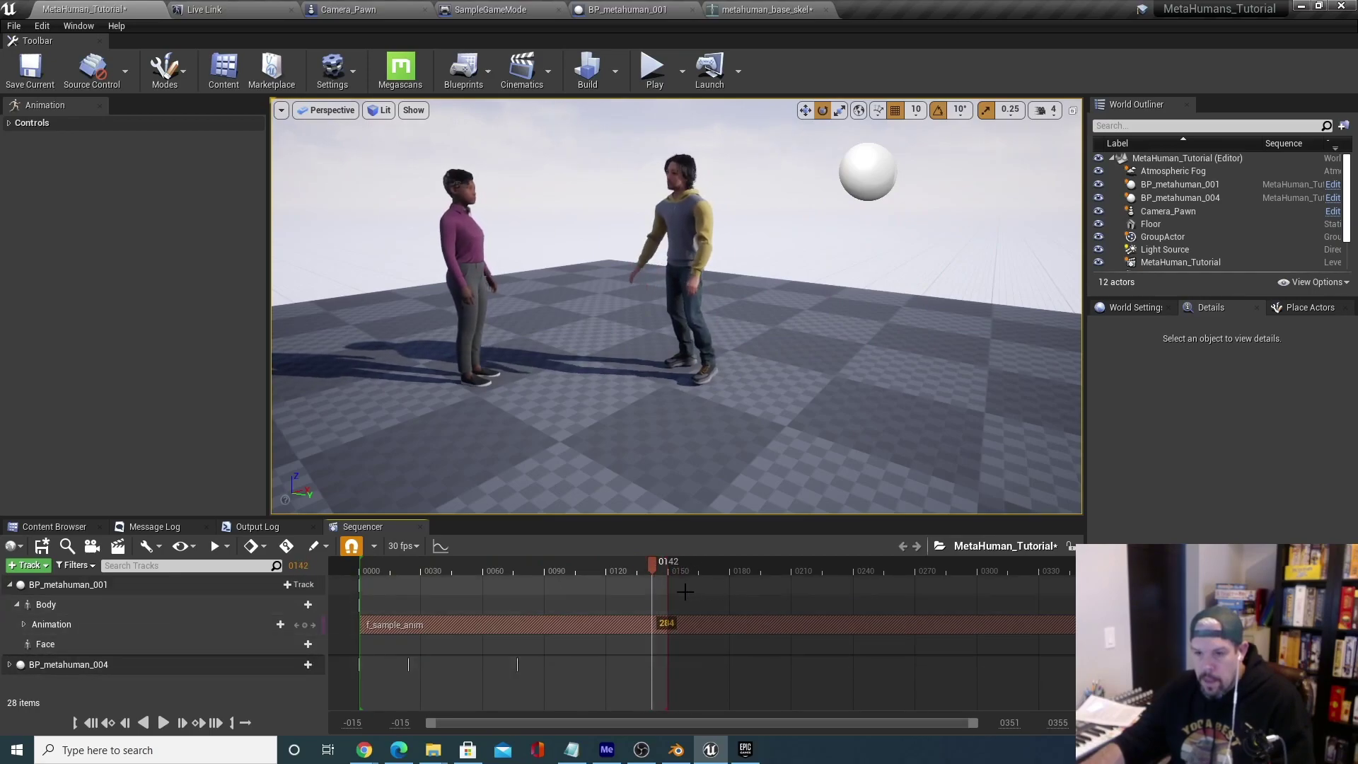
left_click_drag(667, 582, 1056, 588)
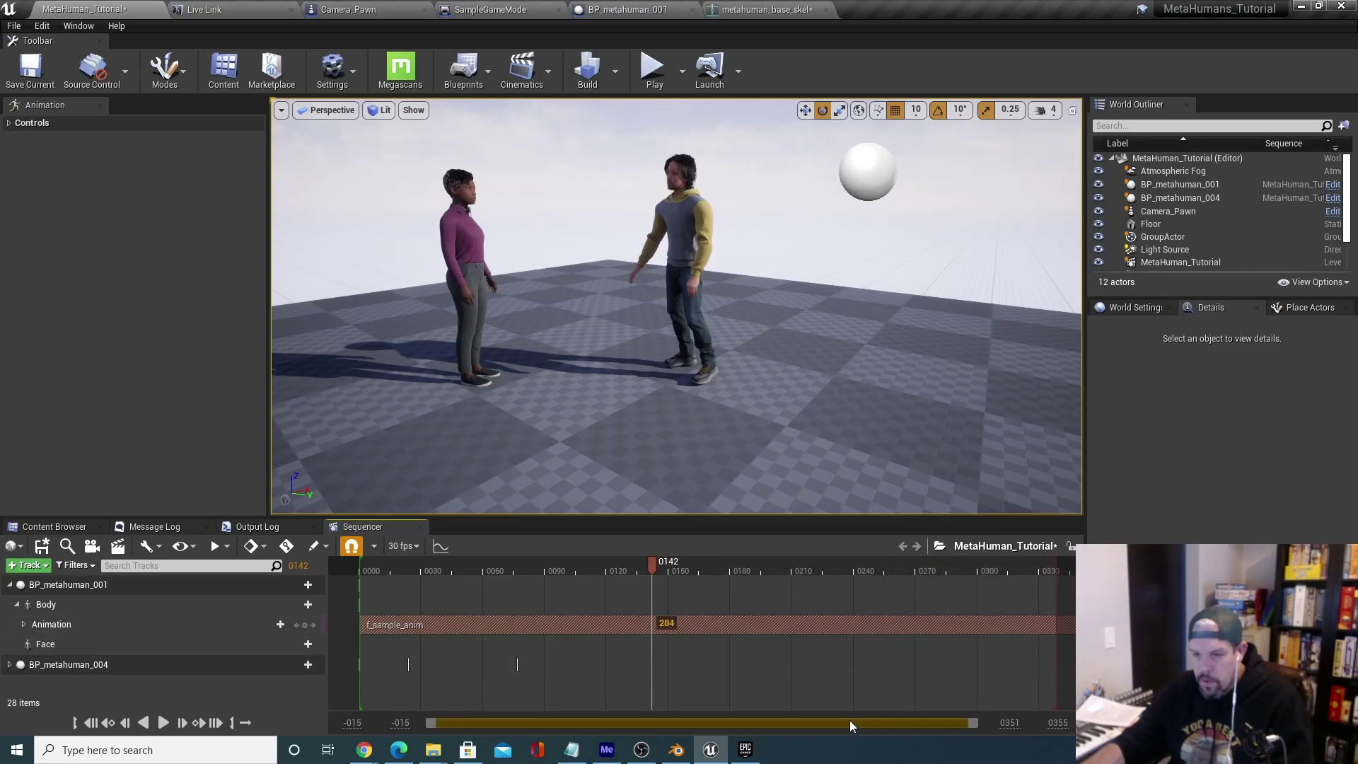
Slide BP_metahuman_001's f_sample_anim clip well before frame 0 so its gesturing section plays while BP_metahuman_004 arrives and talks.
left_click_drag(847, 720, 854, 721)
left_click_drag(644, 563, 946, 536)
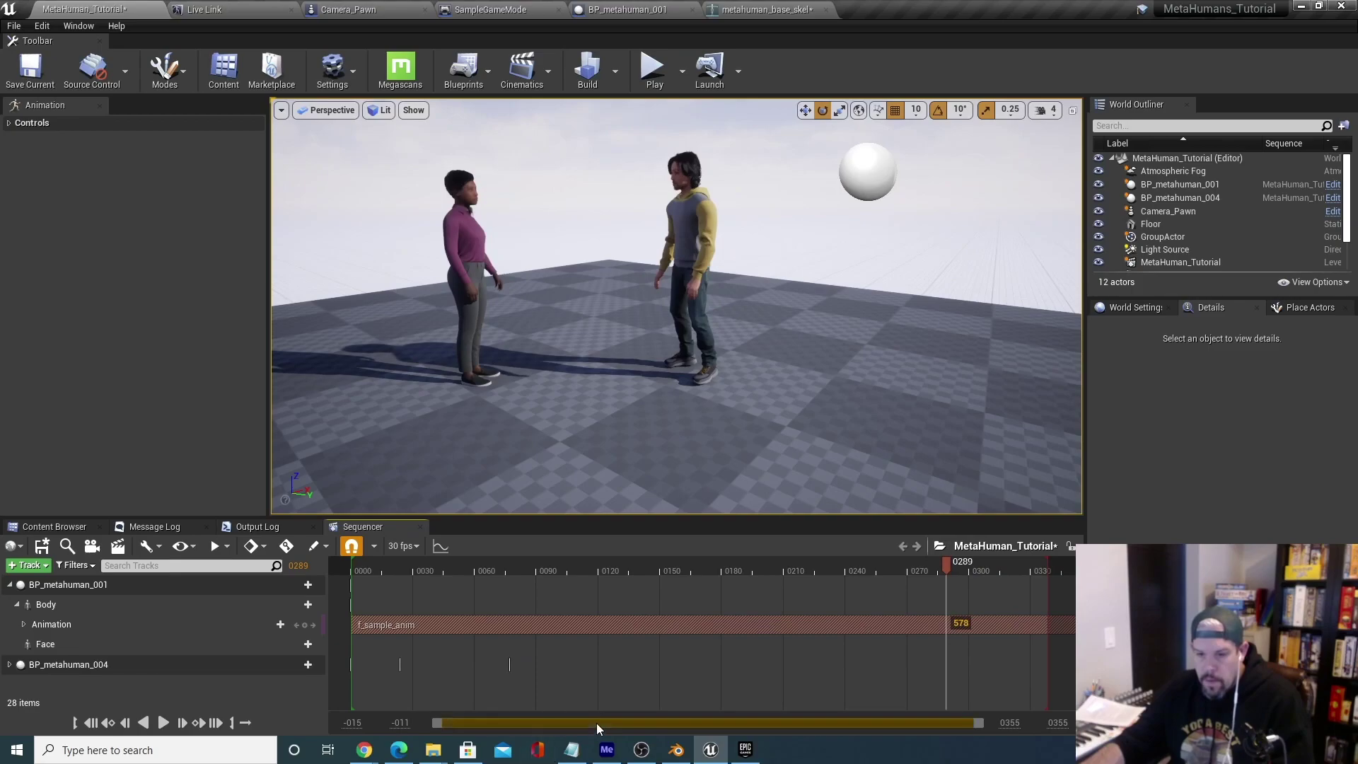
left_click_drag(812, 626, 339, 626)
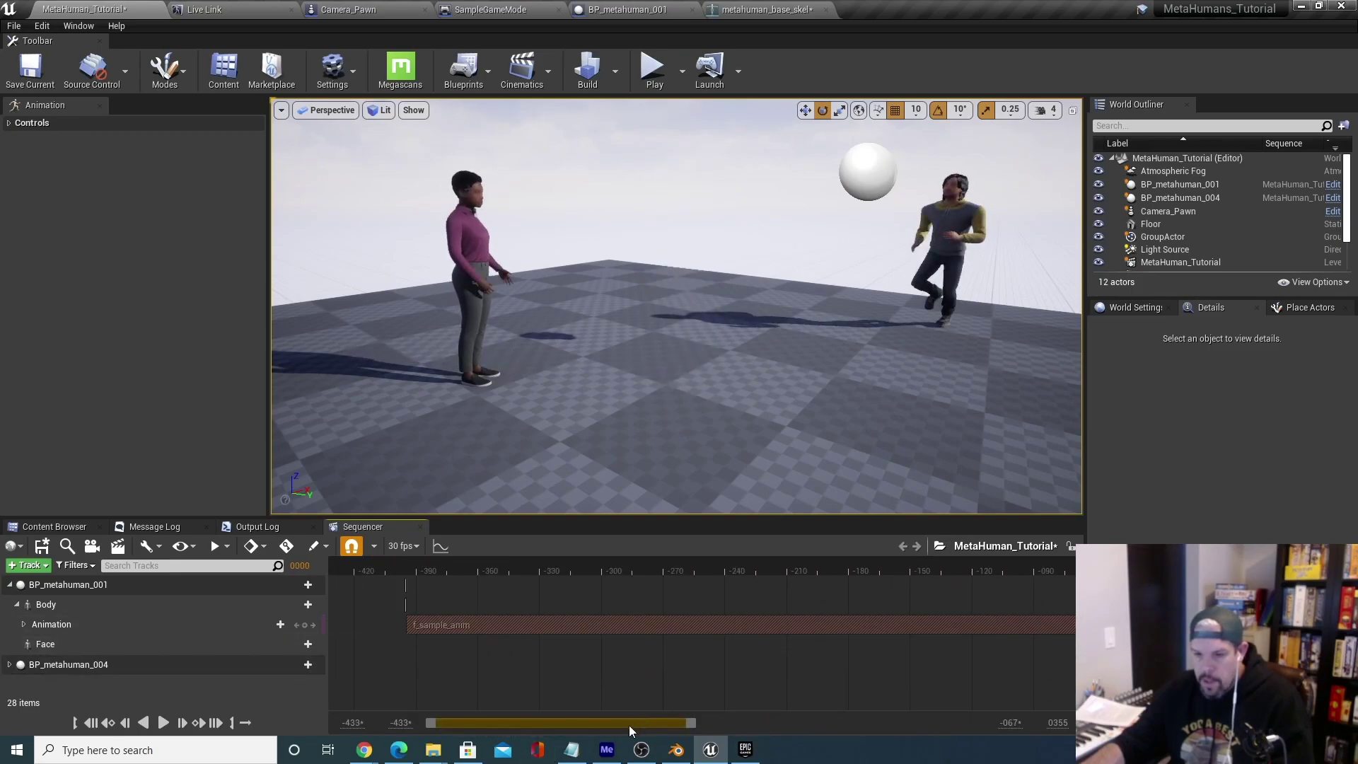
left_click_drag(629, 725, 997, 715)
left_click_drag(368, 563, 464, 559)
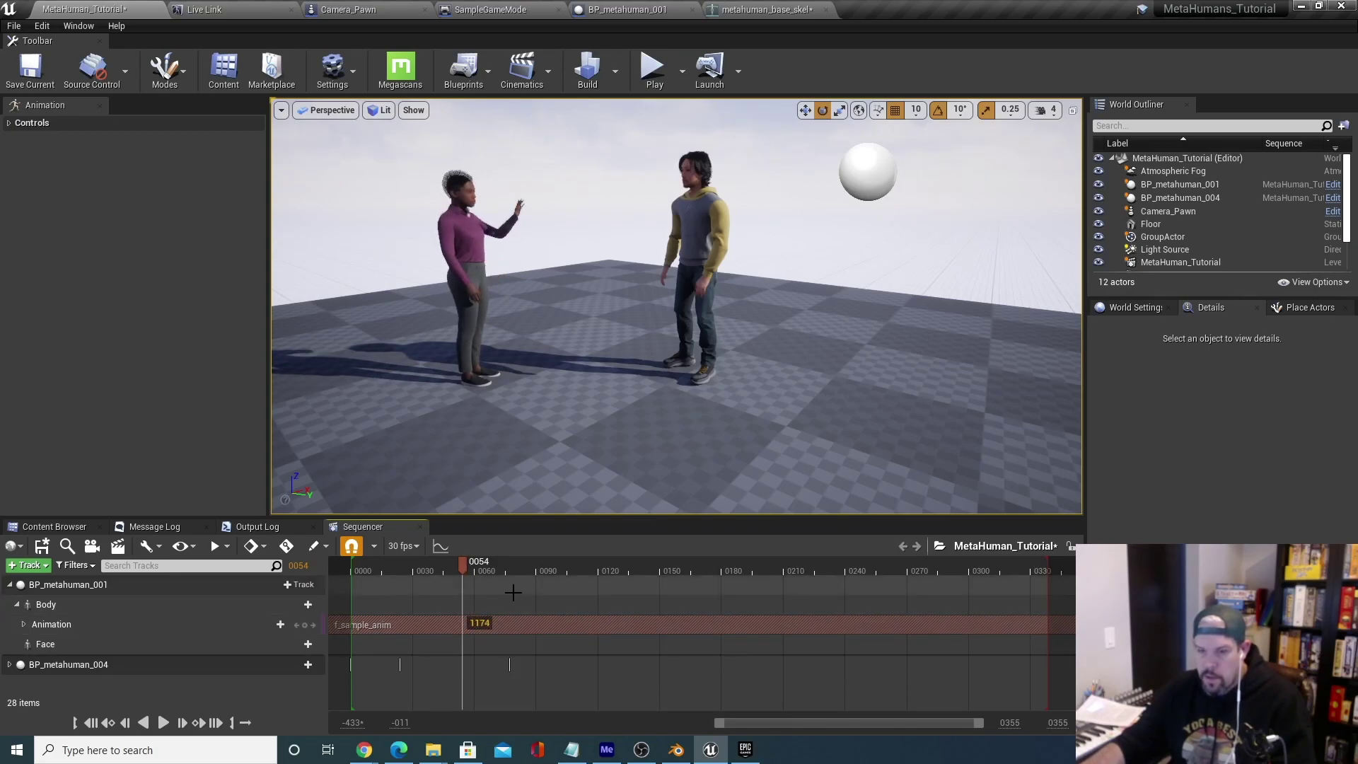
left_click_drag(462, 569, 437, 592)
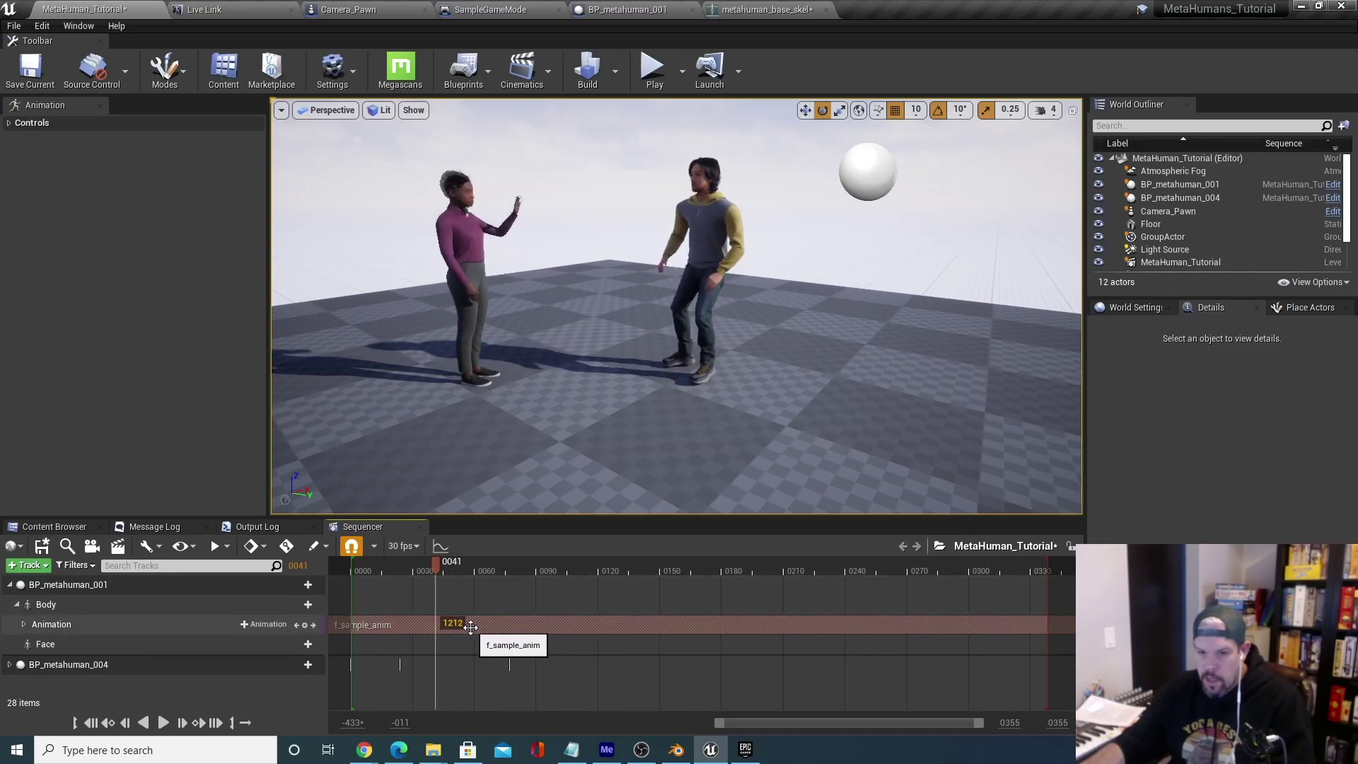
Play the sequence from frame 0 and scrub through it to review how both characters' animations work together.
left_click_drag(438, 558, 617, 550)
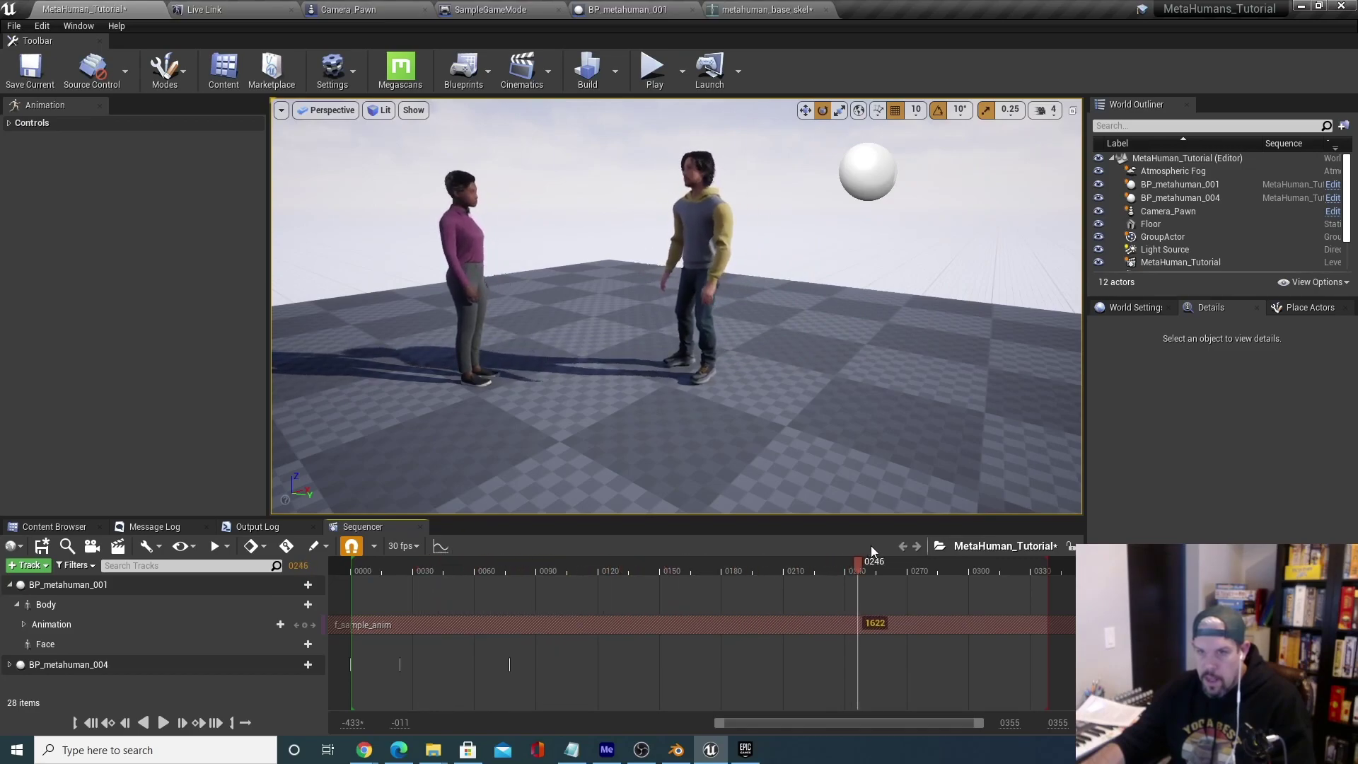
left_click(628, 561)
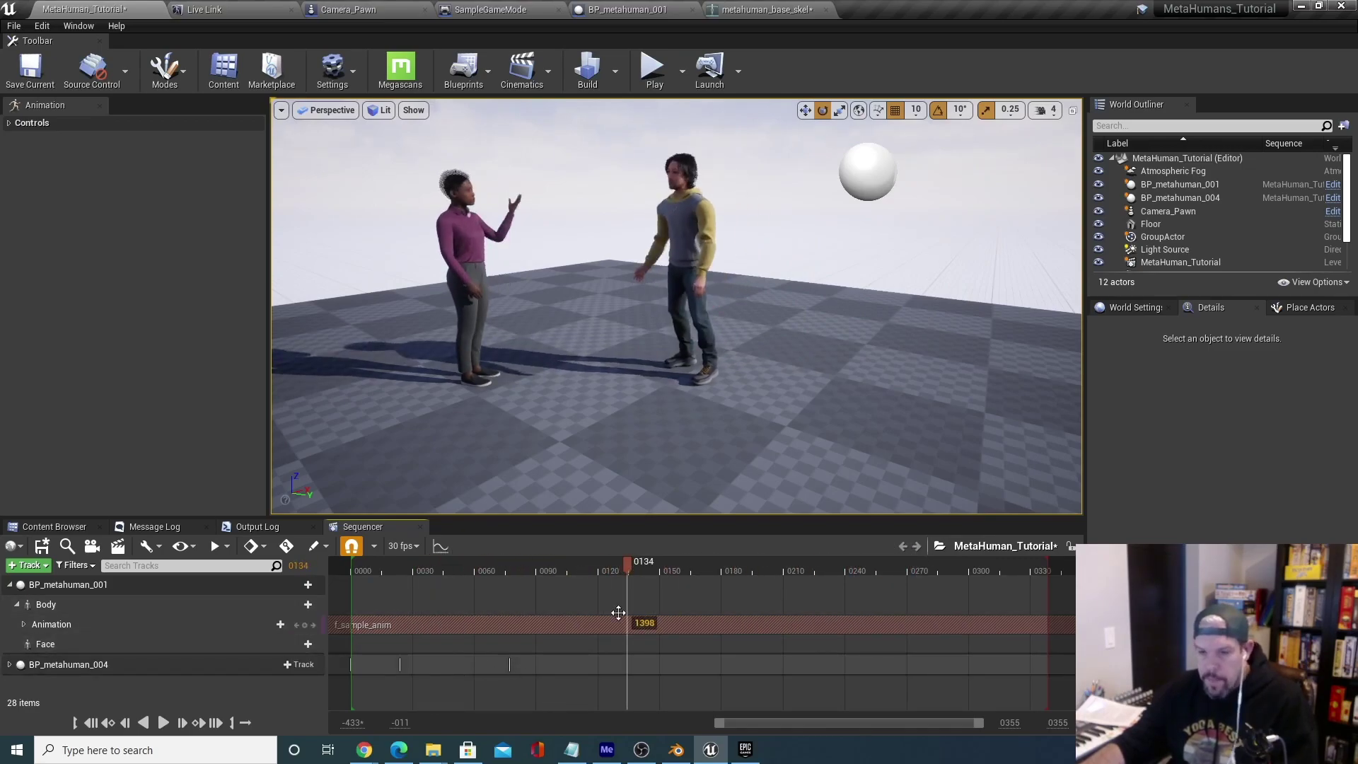
left_click_drag(629, 562, 351, 597)
key("space")
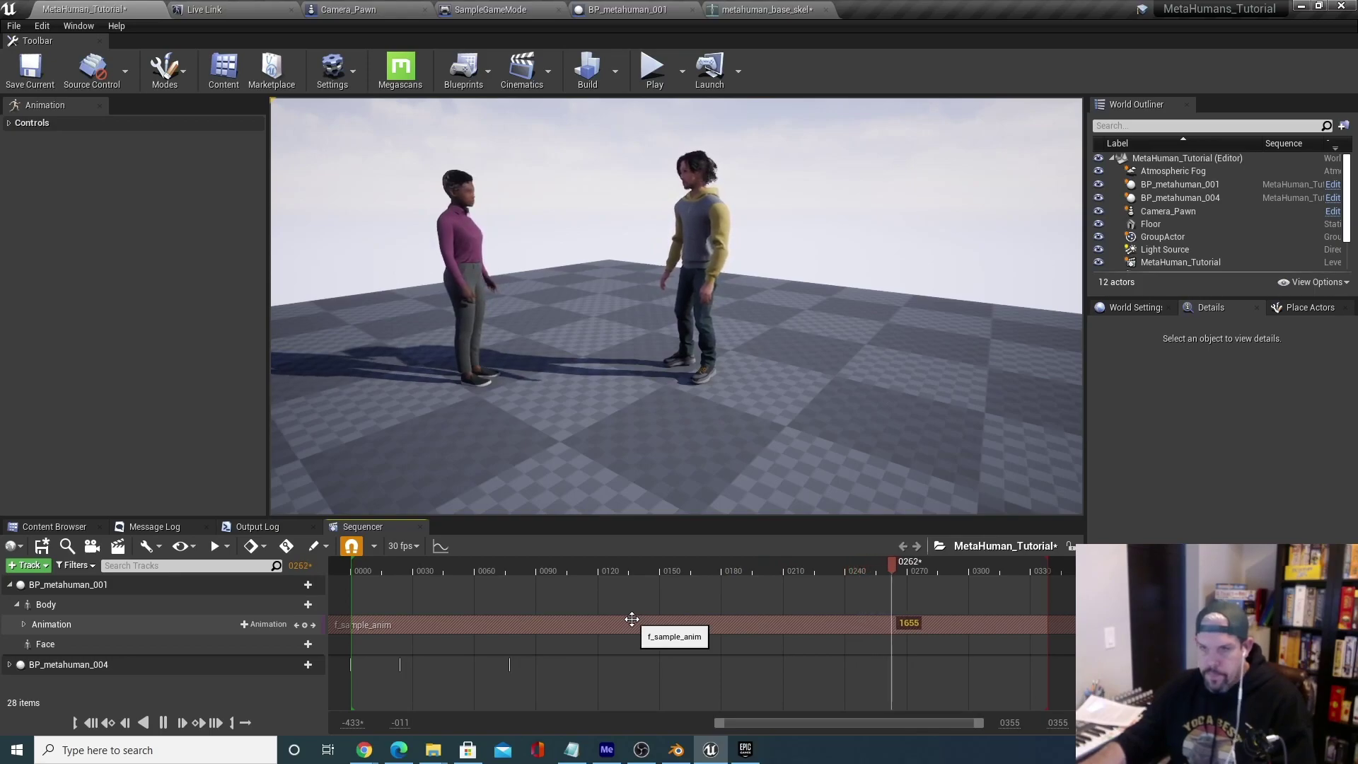
key("space")
mouse_move(841, 721)
left_mouse_down()
mouse_move(439, 727)
mouse_move(842, 714)
left_mouse_up()
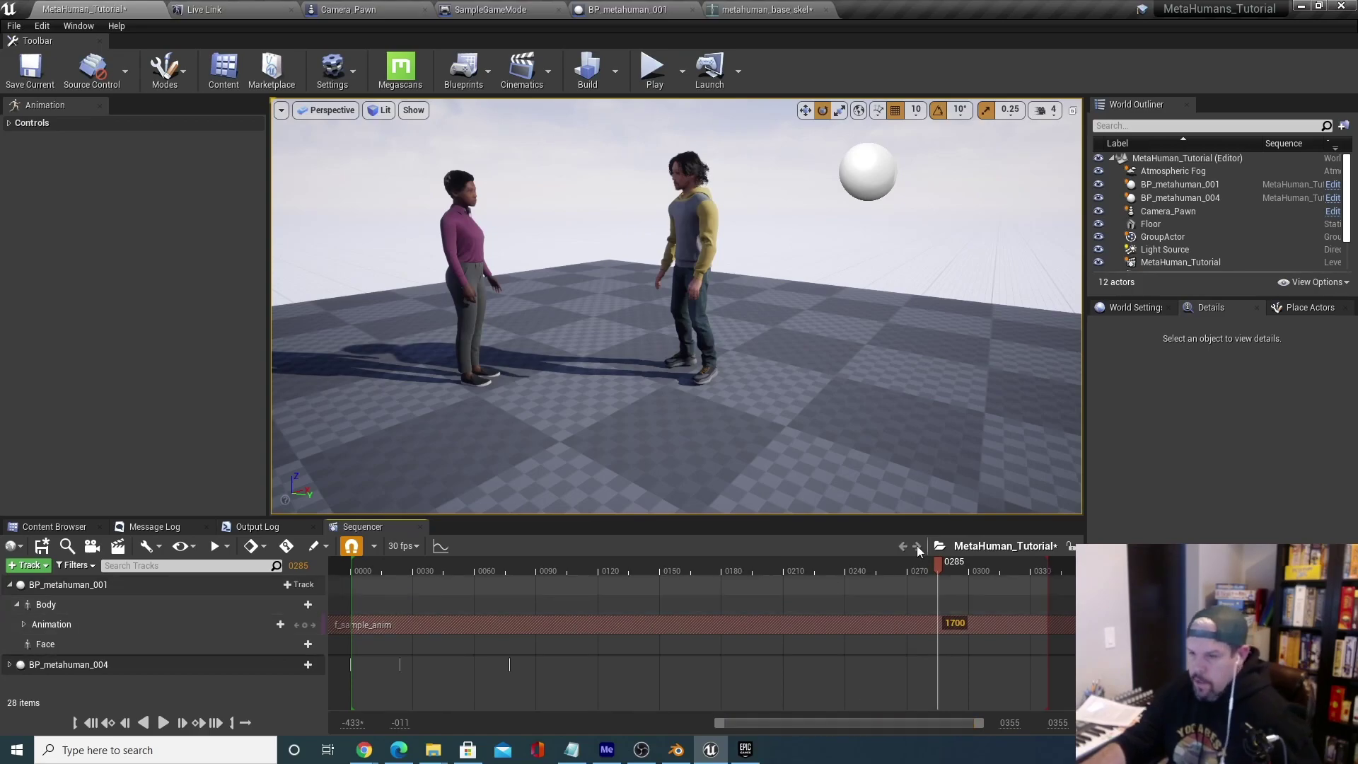
left_click_drag(935, 564, 686, 595)
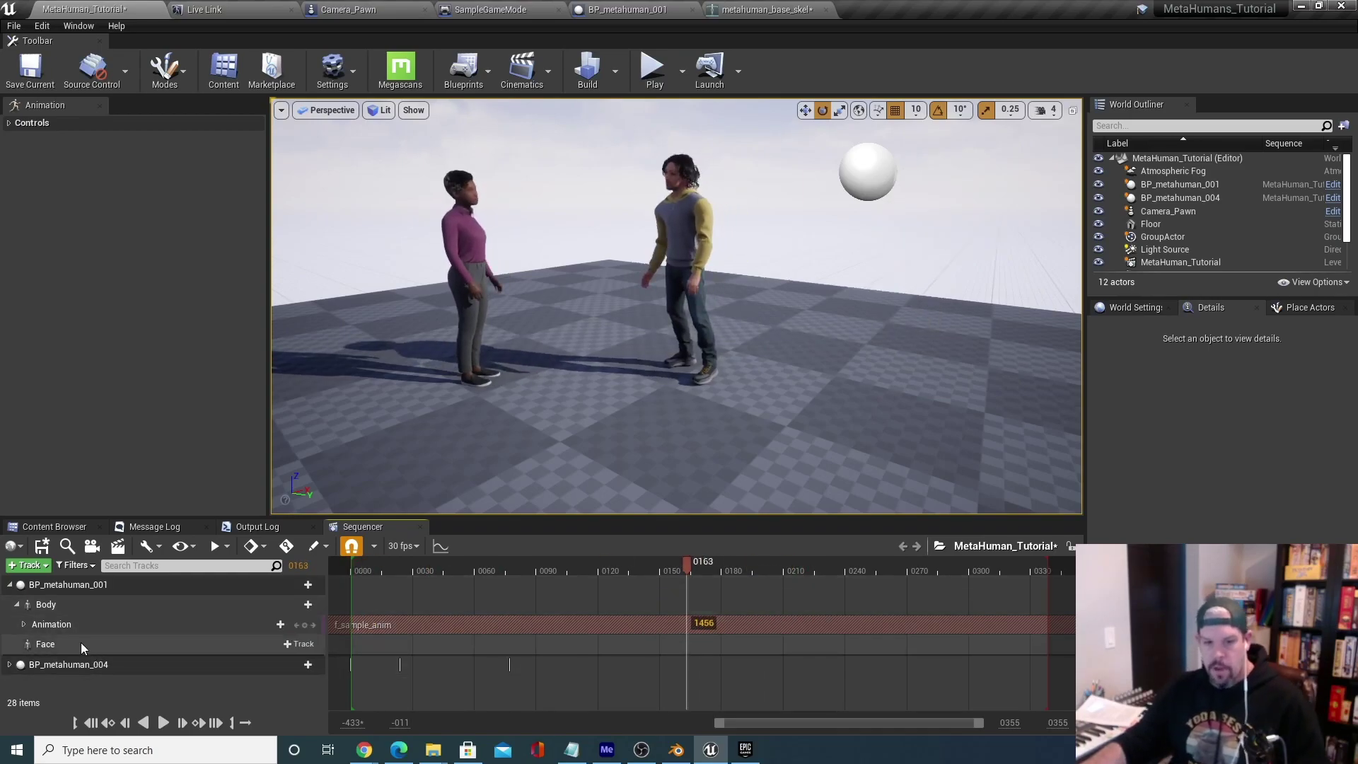
Collapse BP_metahuman_001's tracks and create a Cine Camera Actor with a camera cut in the sequence.
left_click(10, 585)
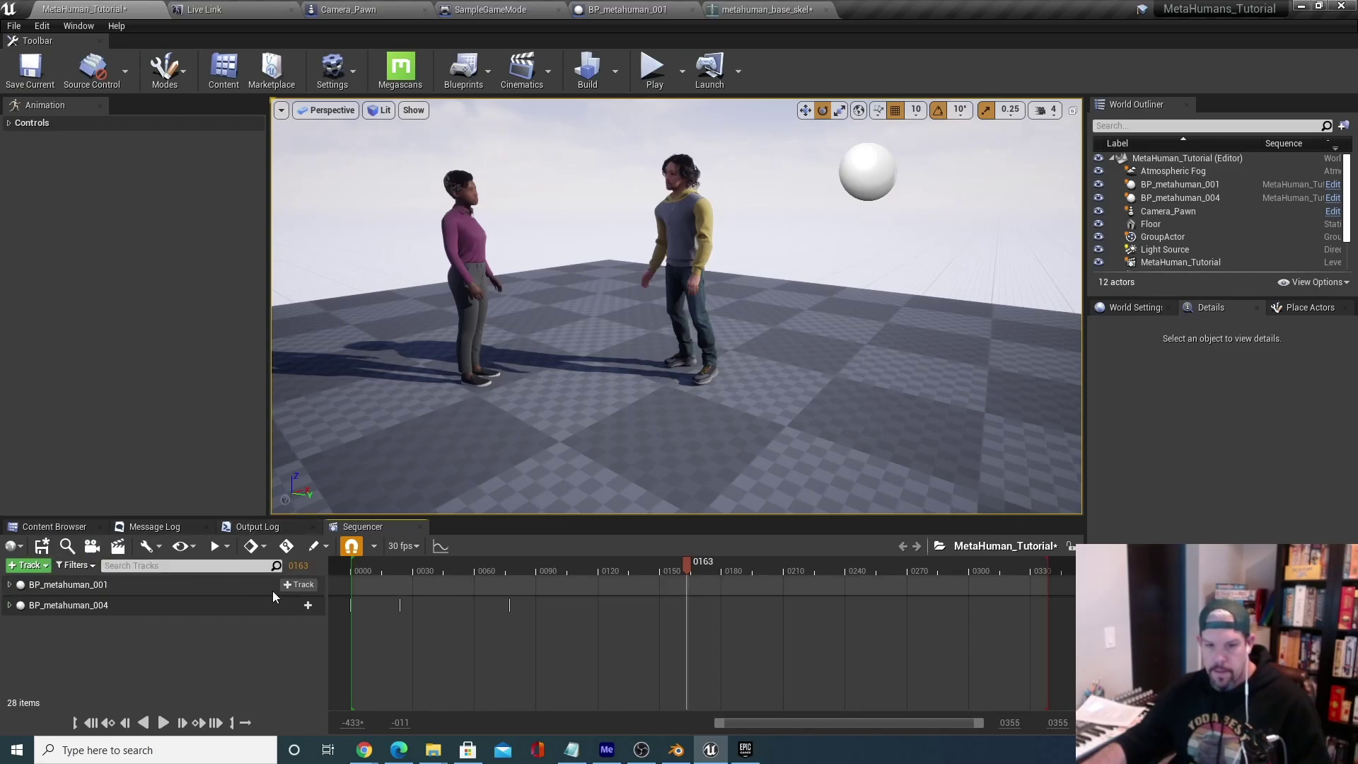
left_click(98, 549)
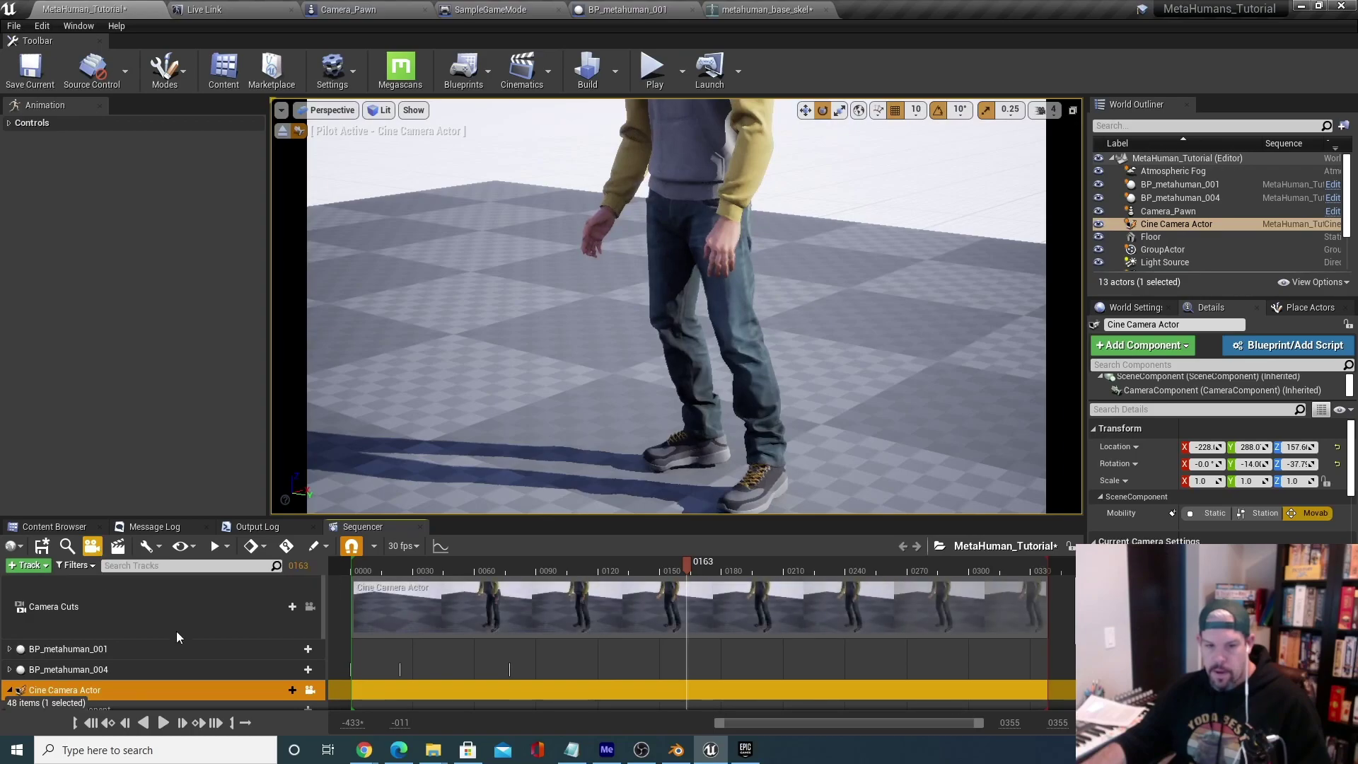
scroll(211, 664, "down", 4)
scroll(34, 637, "up", 2)
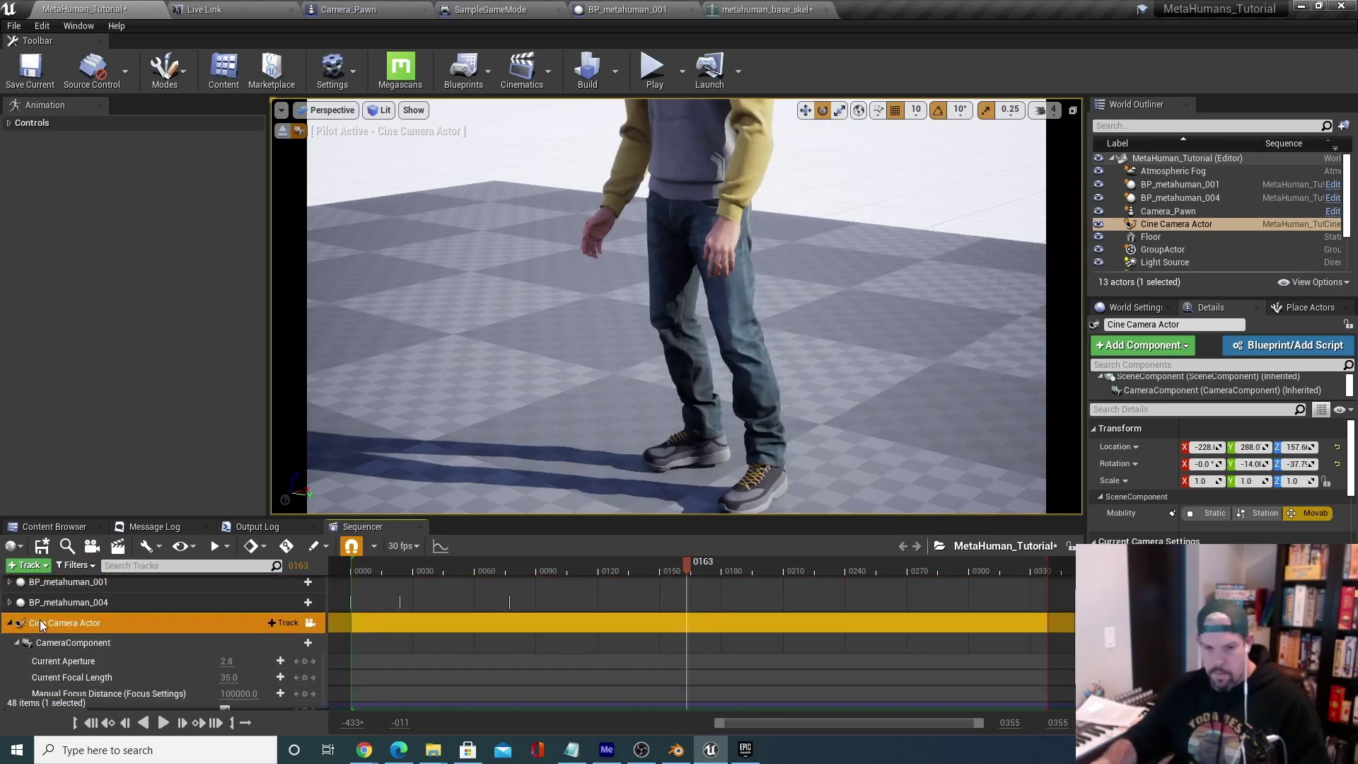
Delete the Cine Camera Actor and the Camera Cuts track from the sequence.
key("Delete")
left_click(53, 613)
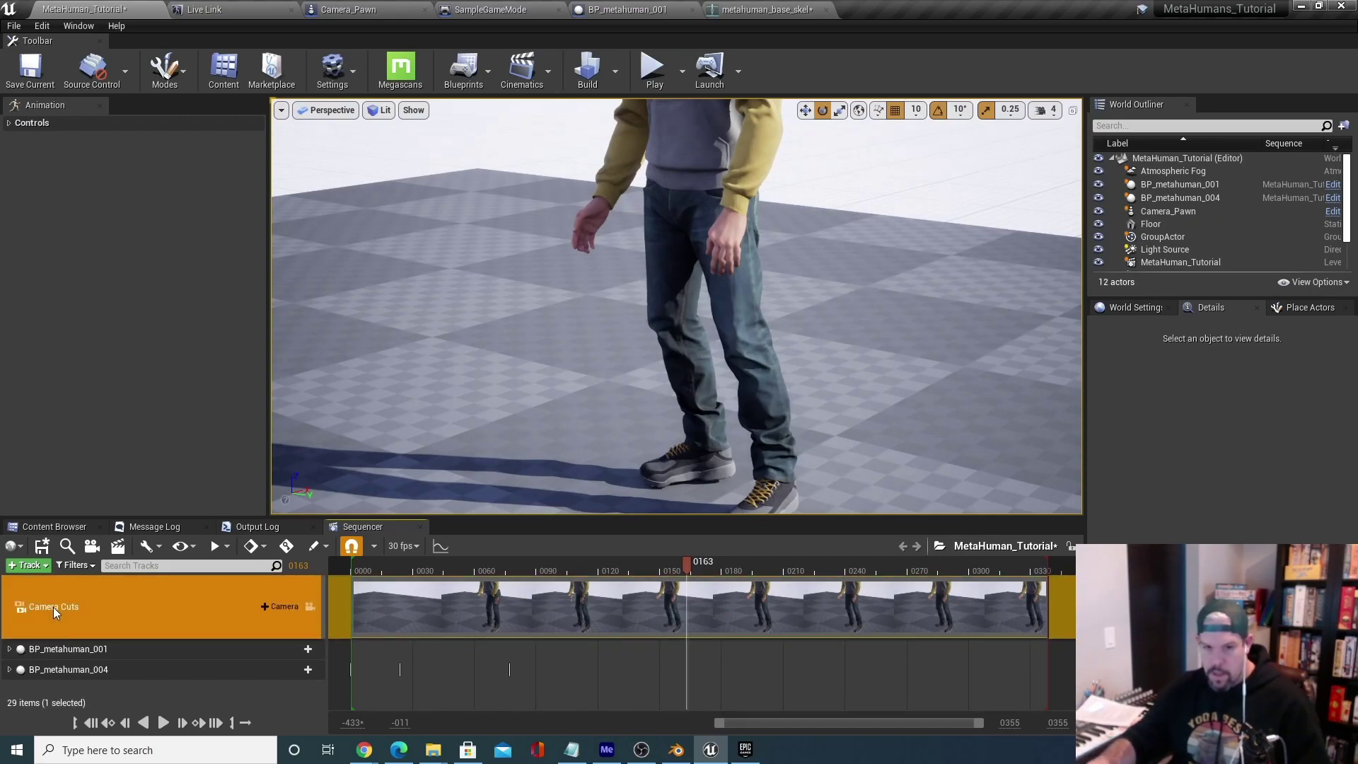
key("Delete")
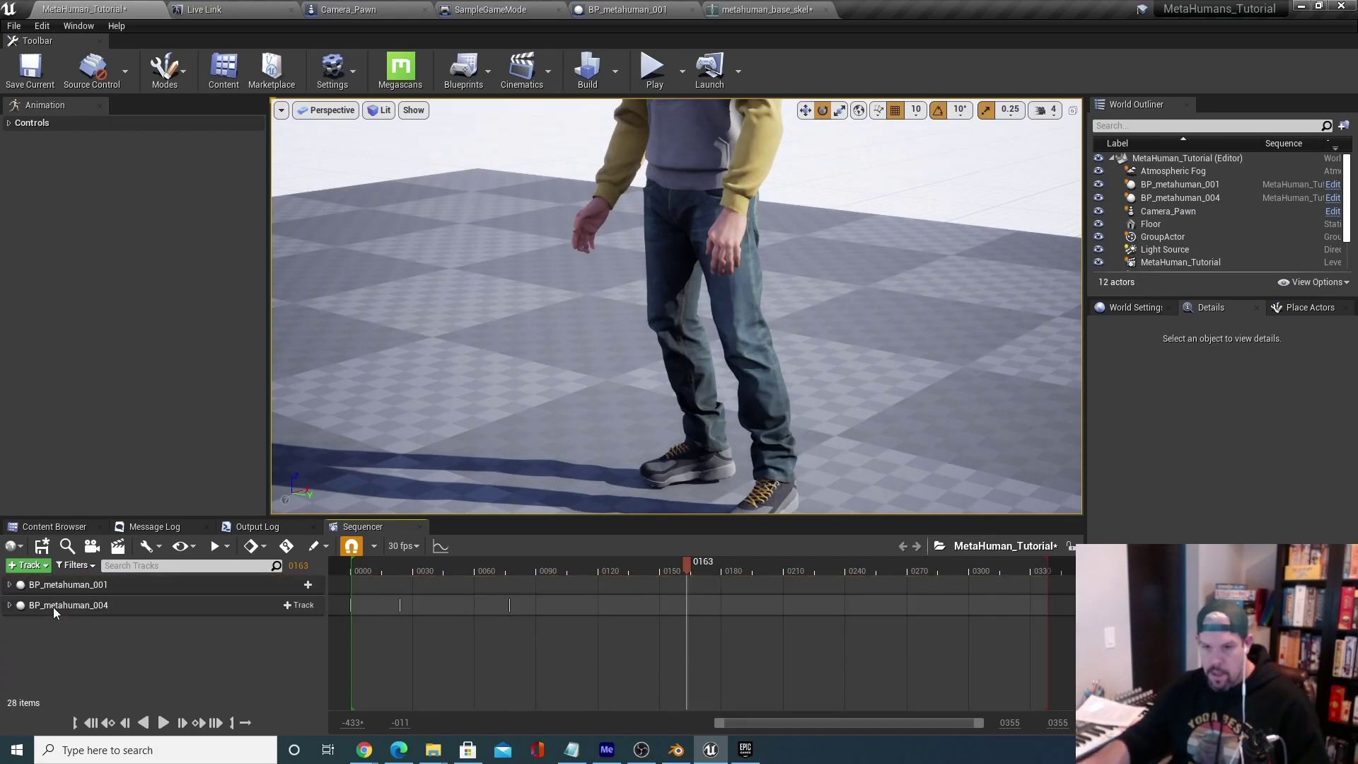
Set the playhead to frame 77 and add the existing Camera_Pawn actor to the sequence.
left_click(686, 562)
left_click_drag(658, 570, 509, 570)
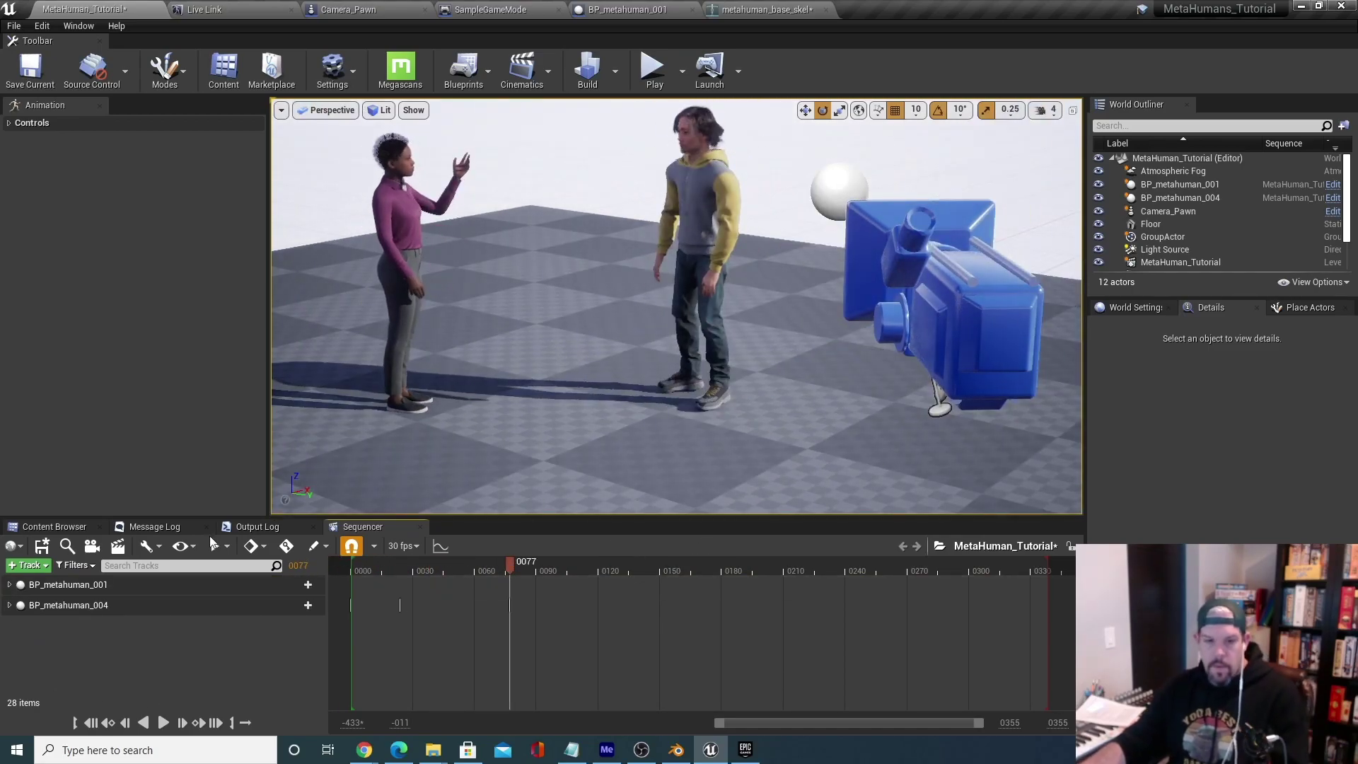
left_click(26, 566)
mouse_move(122, 345)
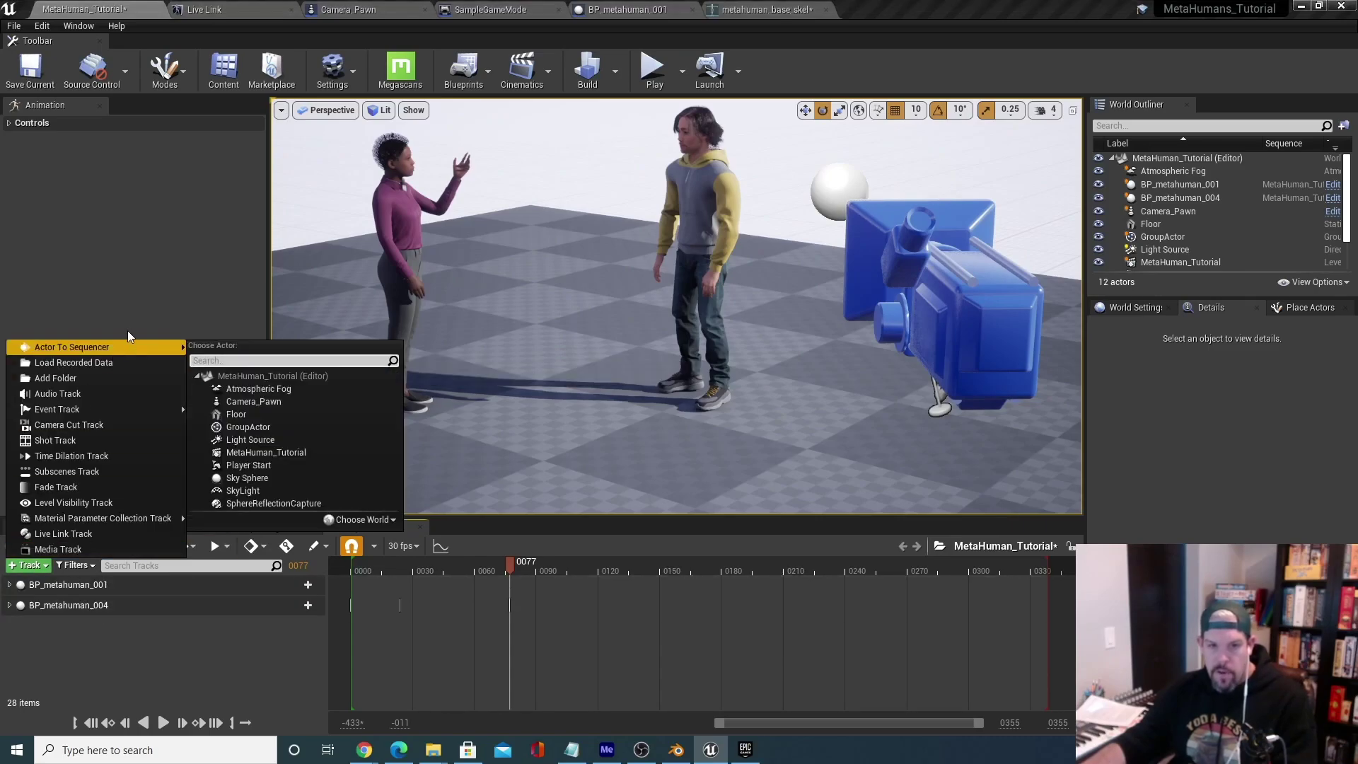
left_click(286, 401)
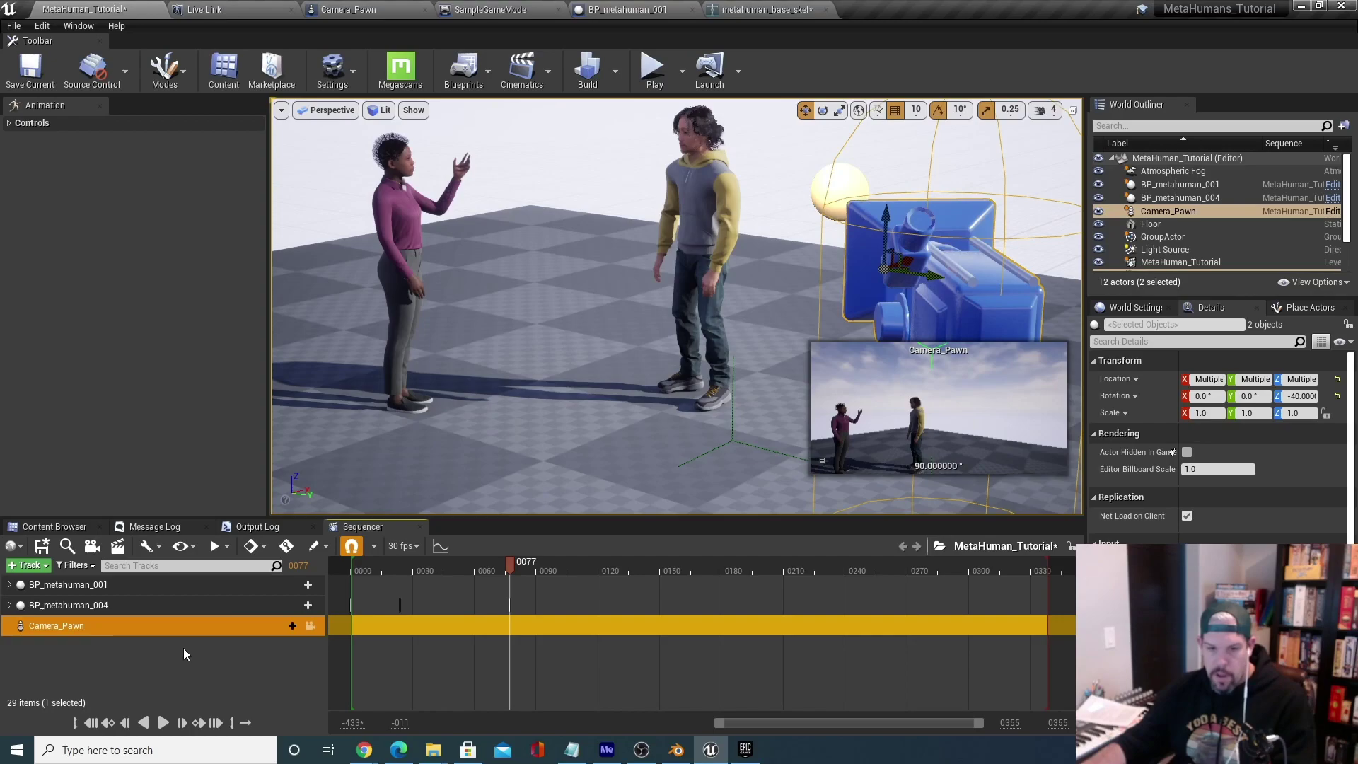
Play-test the level to check the view of both characters, and stop the play session.
scroll(734, 354, "down", 2)
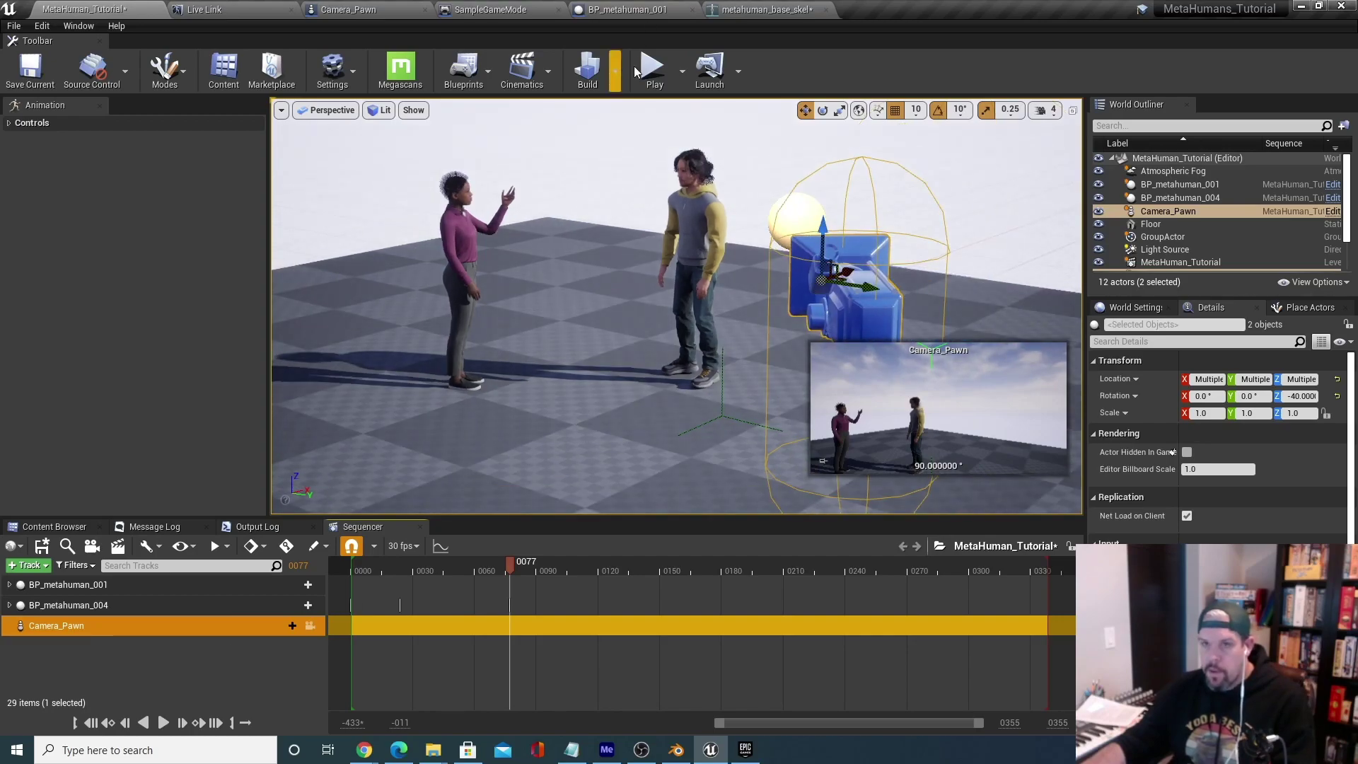
left_click(651, 65)
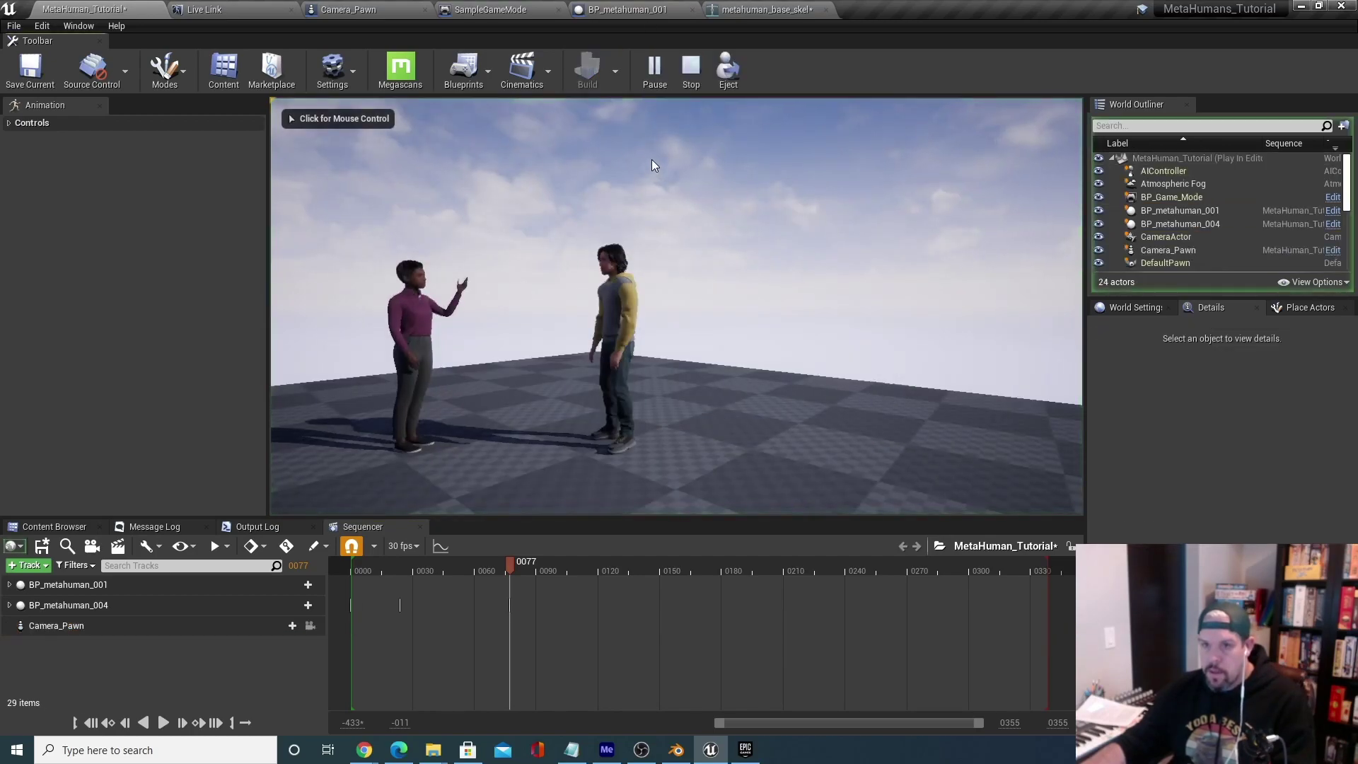
left_click(691, 65)
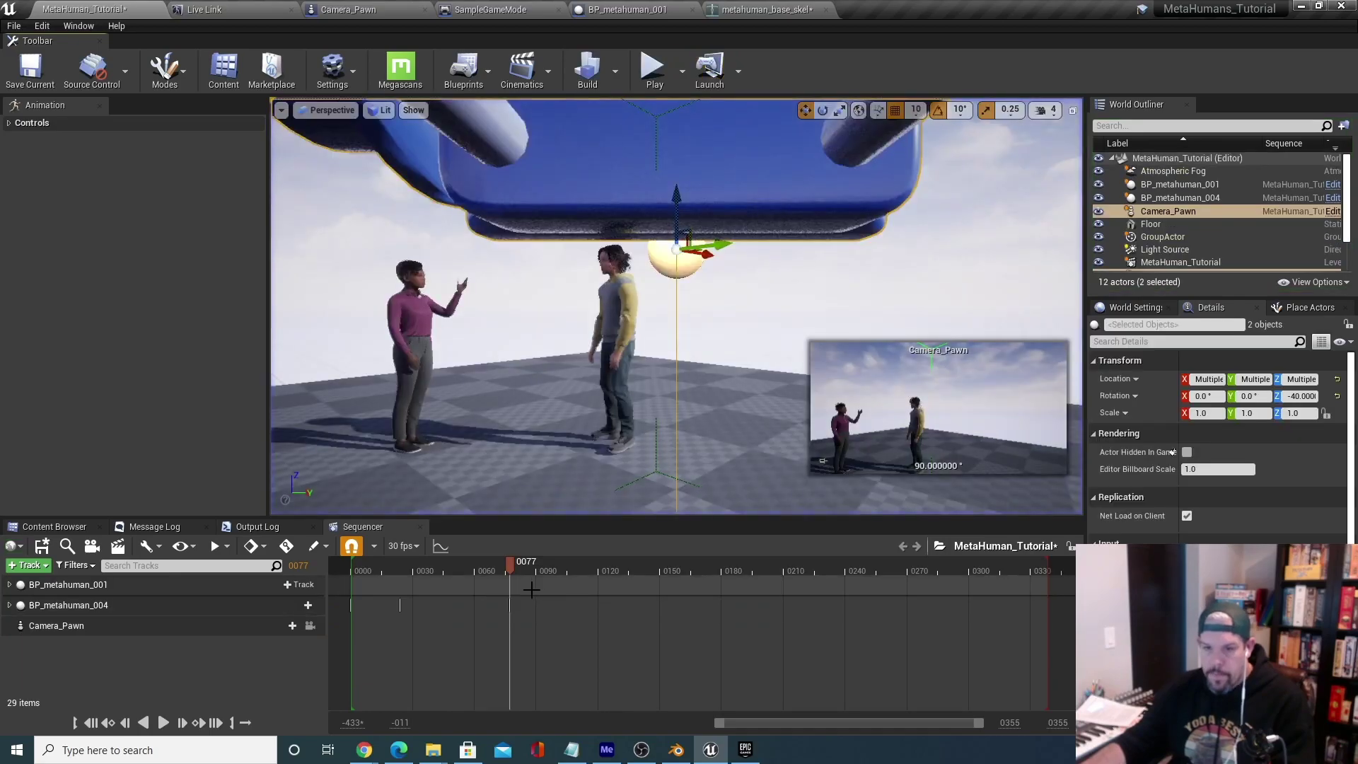
Set the playhead to frame 30 and add a Transform track to Camera_Pawn in the sequence.
left_click_drag(507, 562, 413, 575)
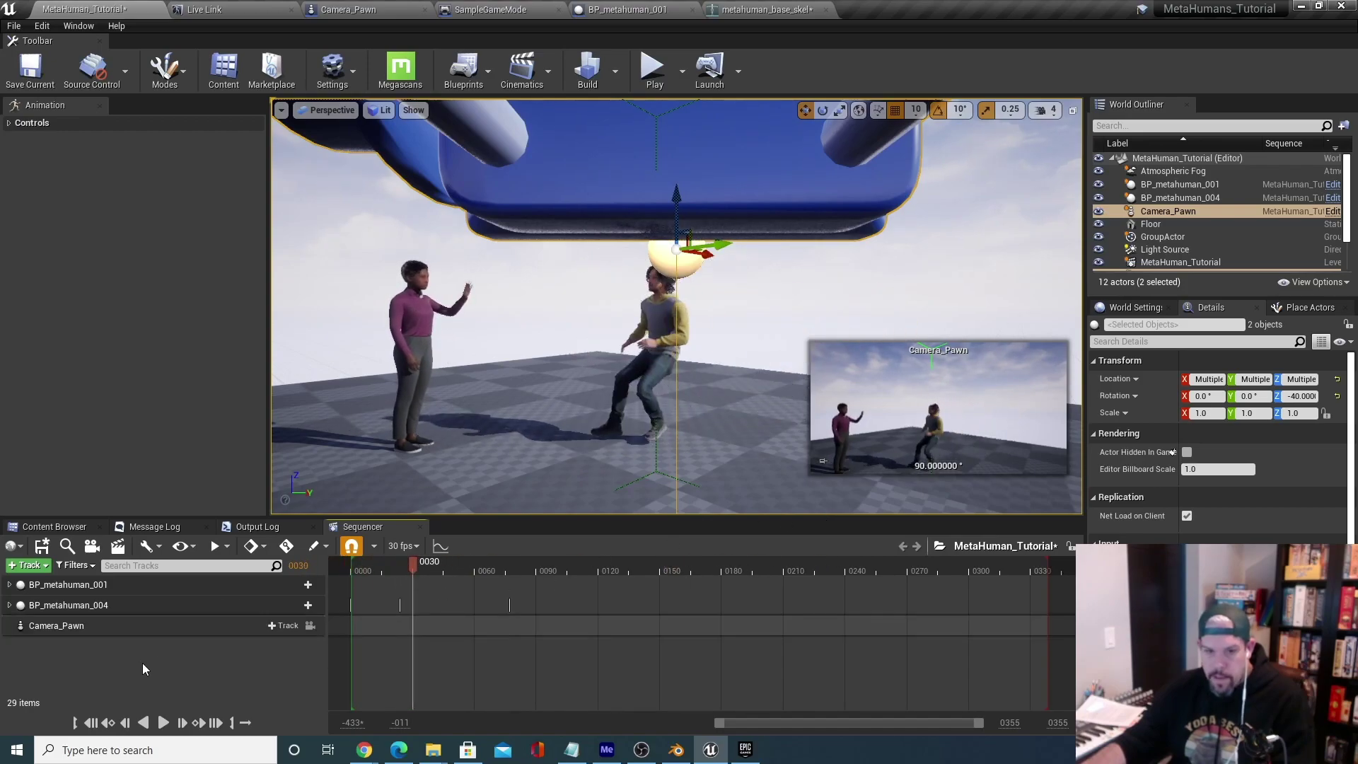
left_click(273, 626)
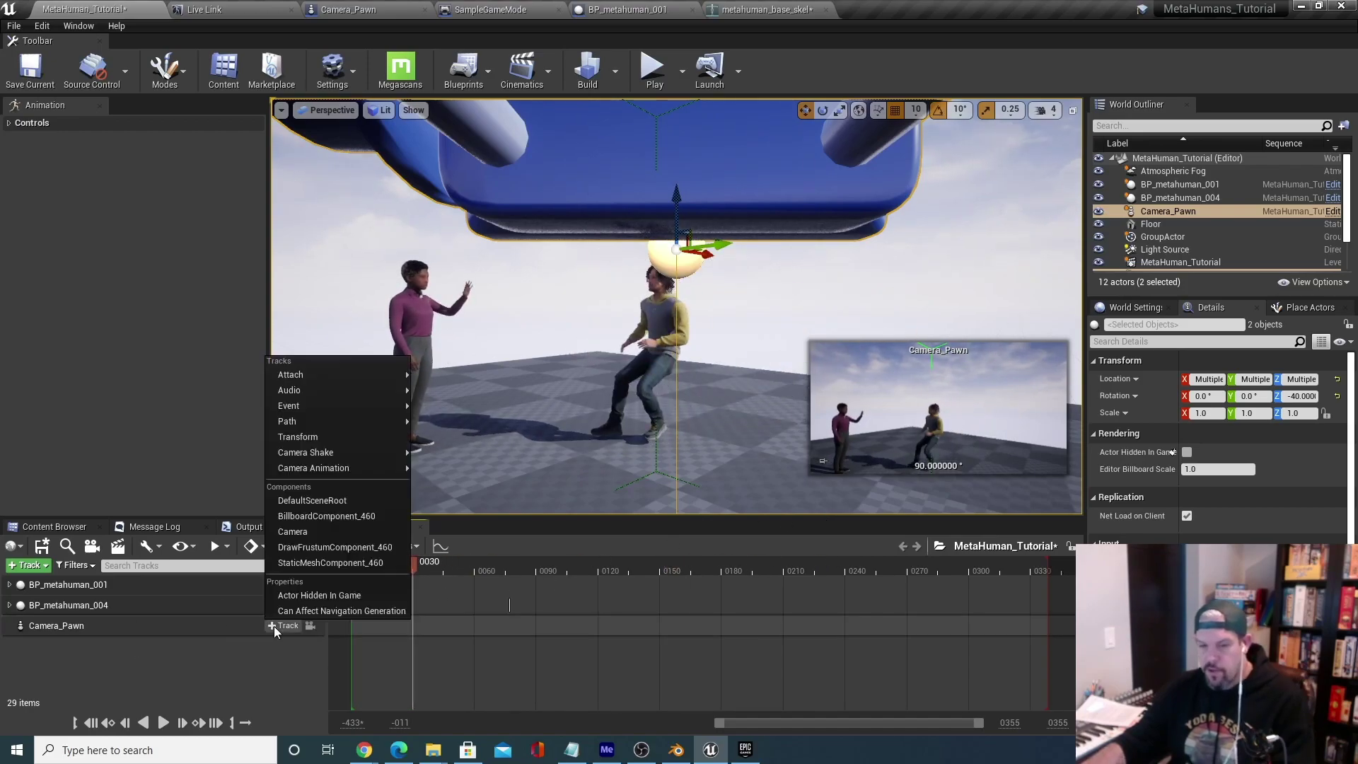
left_click(375, 435)
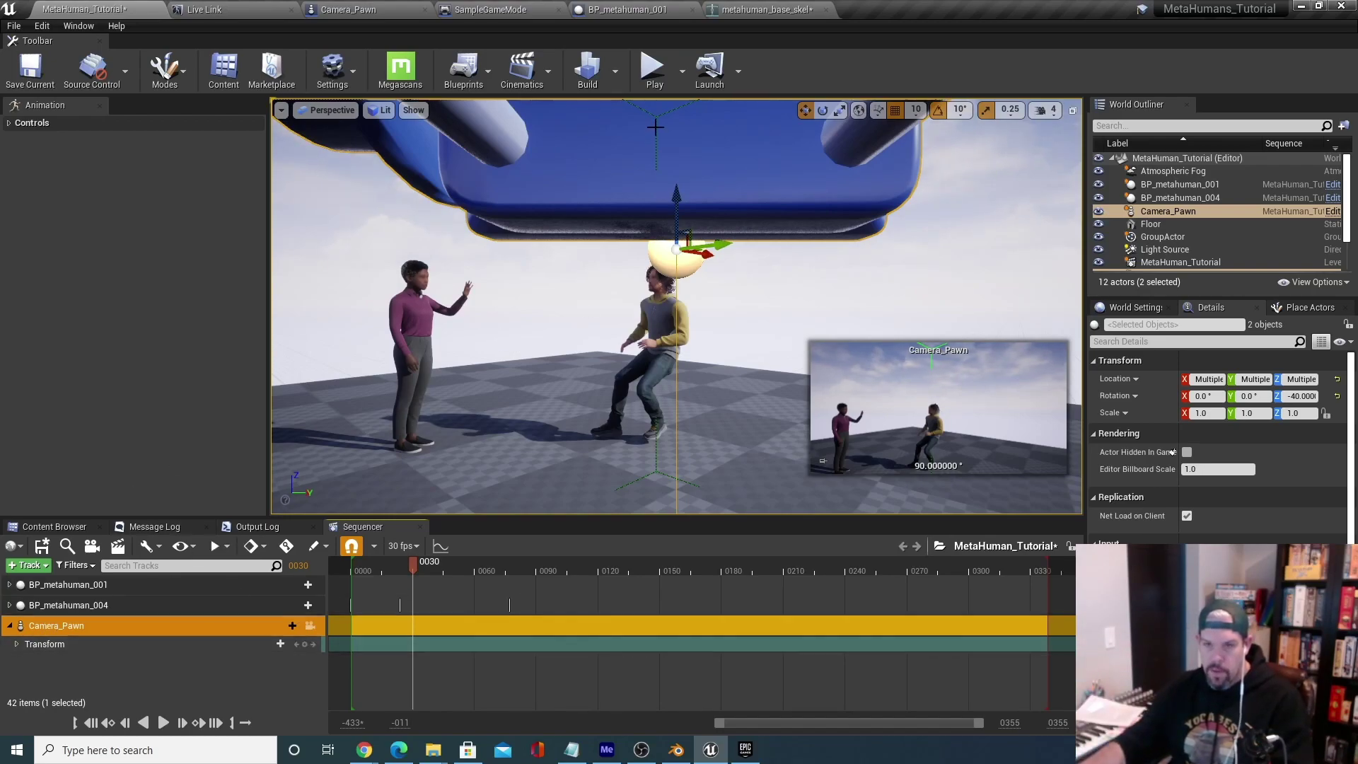
right_click_drag(465, 442, 478, 402)
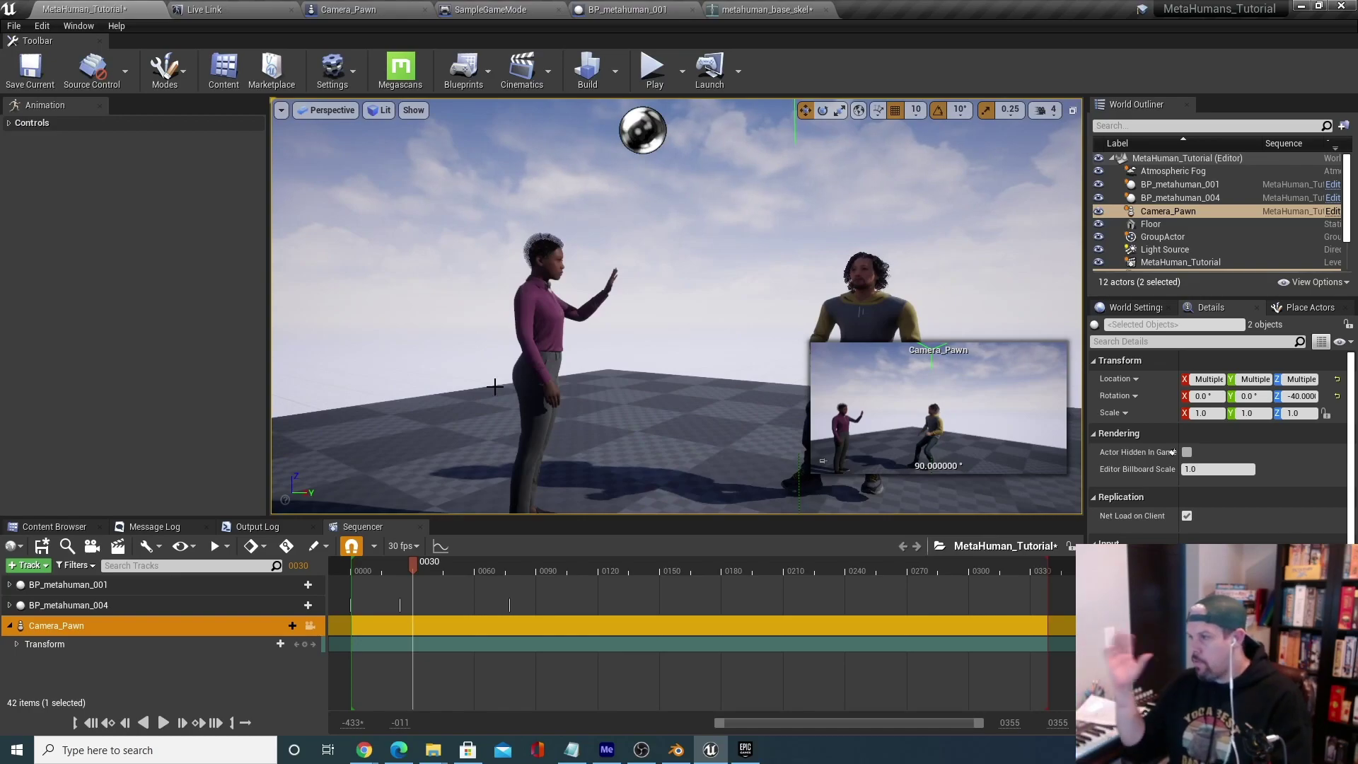
Save the current level, set the playhead to frame 3 and collapse Camera_Pawn's tracks.
left_click(17, 89)
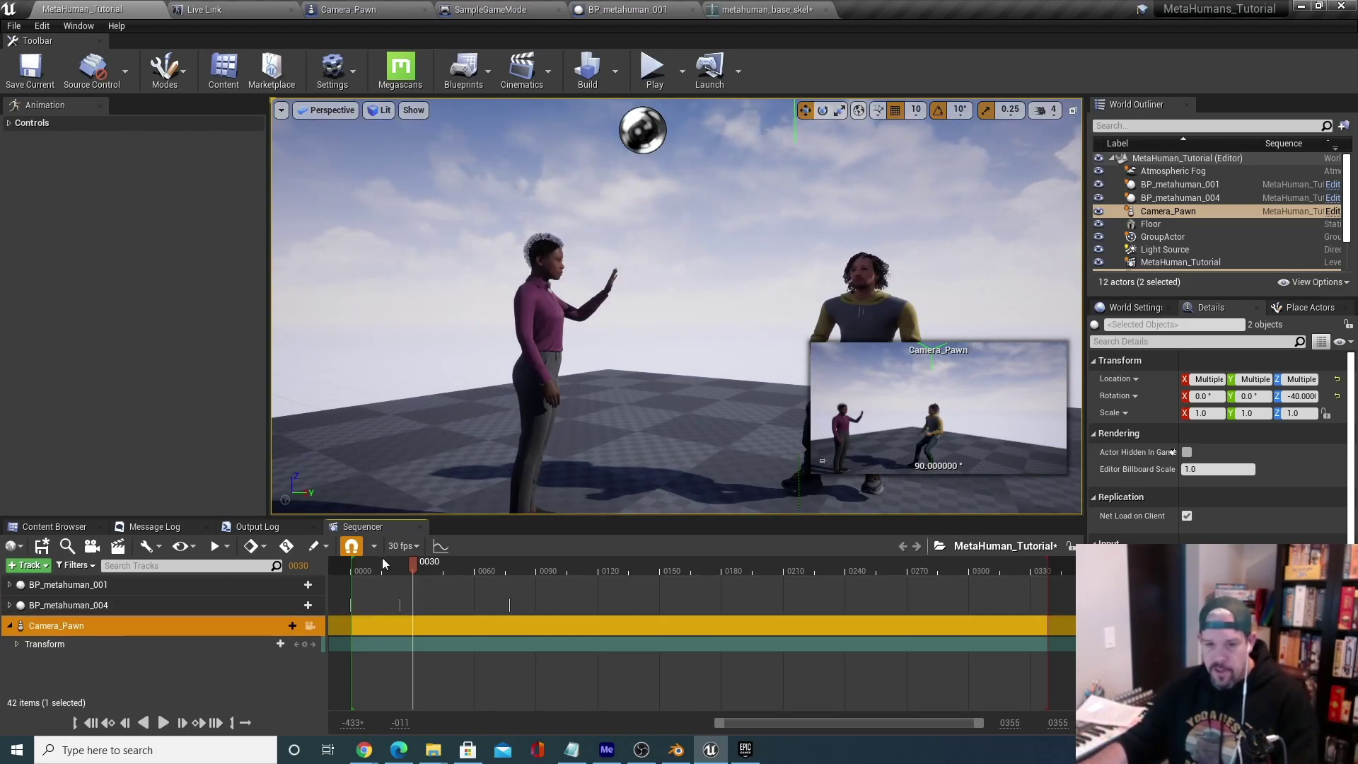
left_click_drag(413, 564, 356, 570)
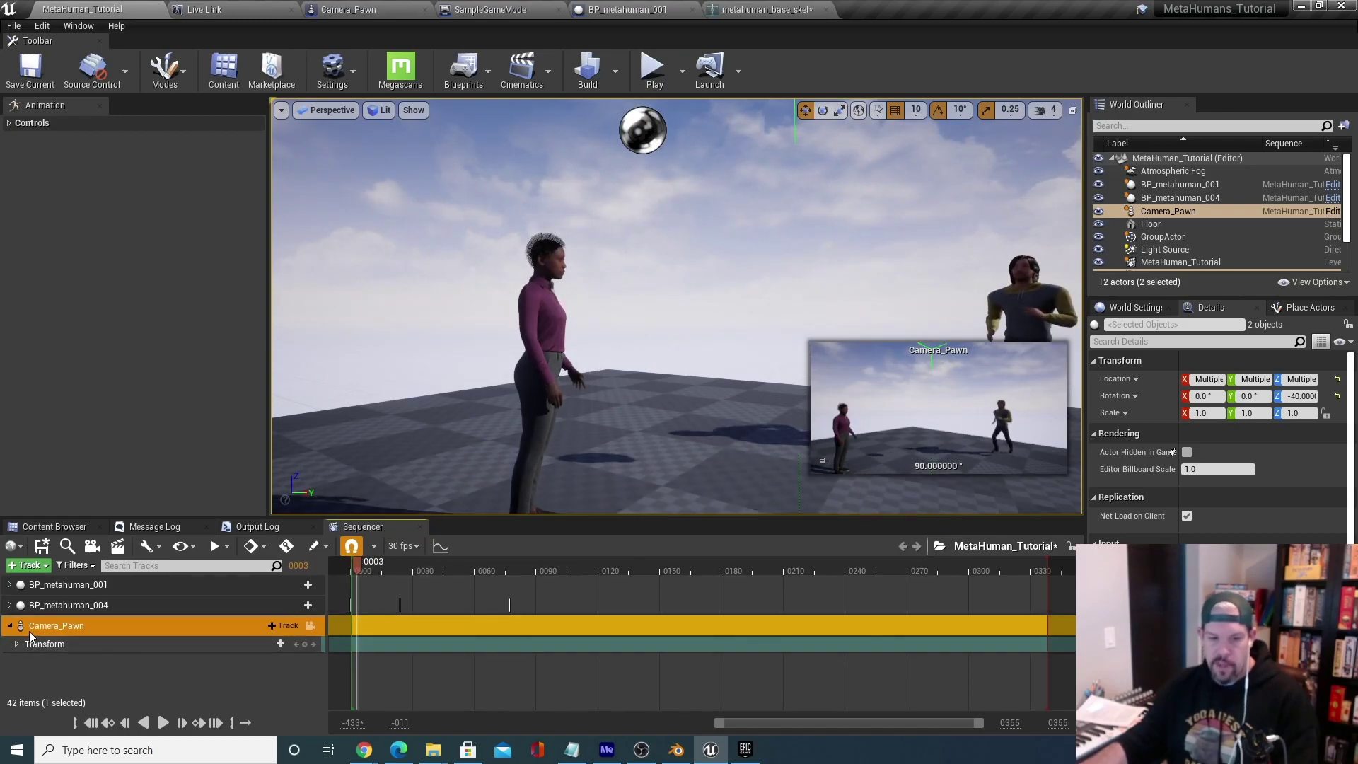
left_click(10, 626)
Switch to File Explorer and open the Project Sounds folder on the Data (D:) drive.
mouse_move(427, 750)
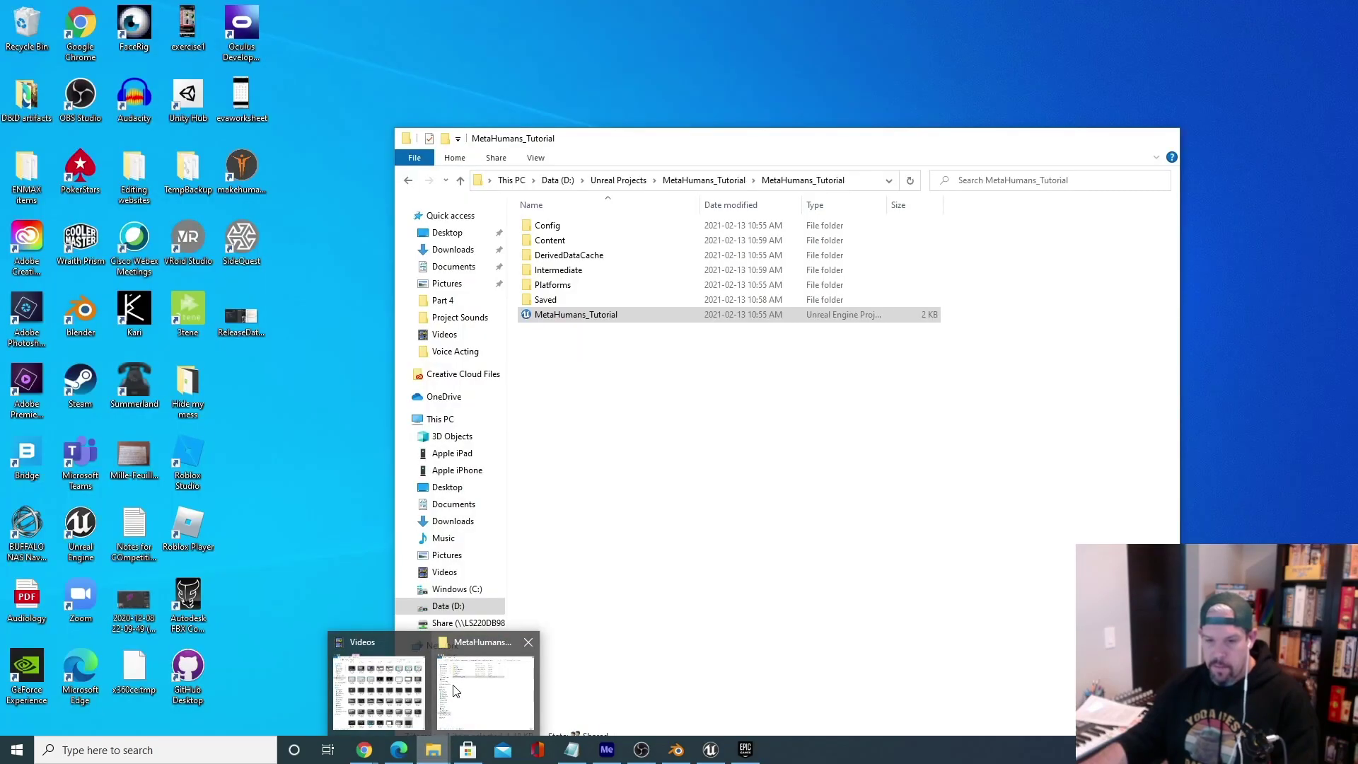
left_click(463, 690)
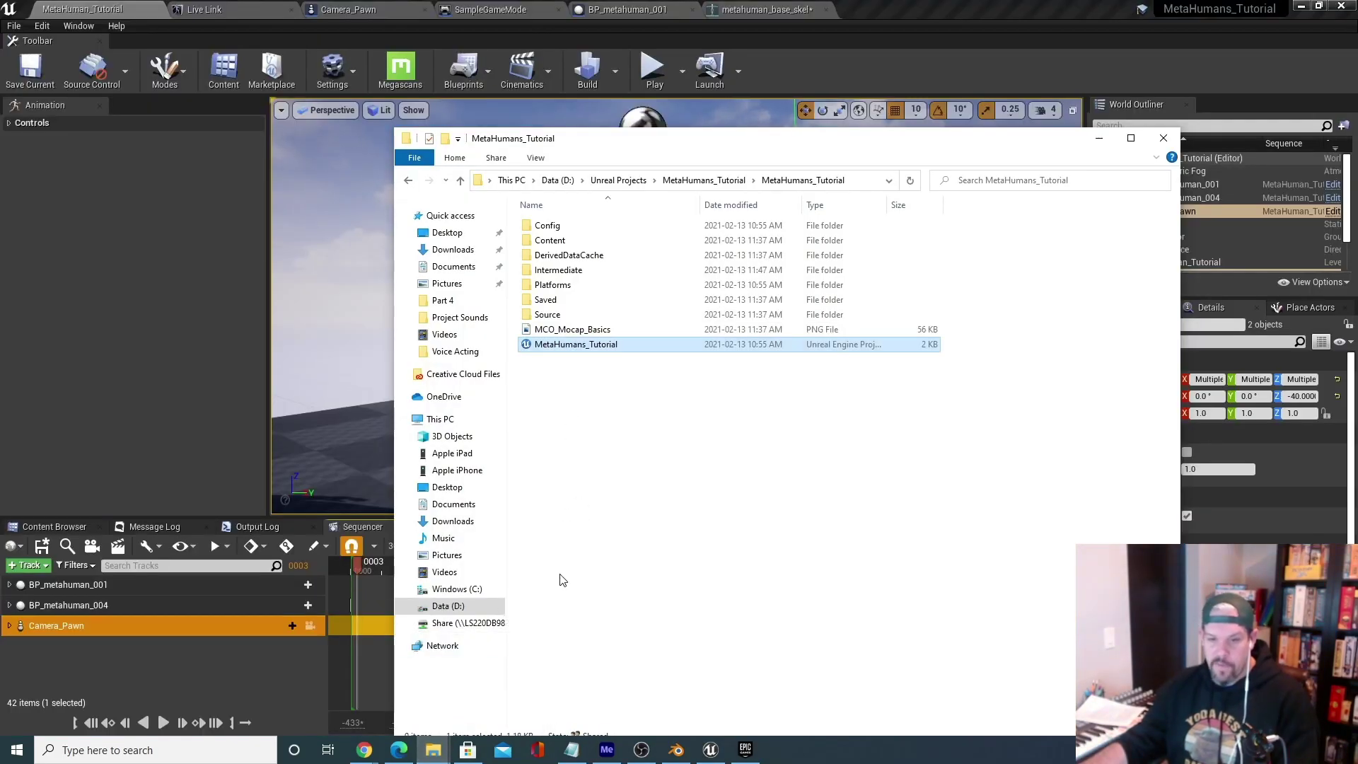
left_click(455, 352)
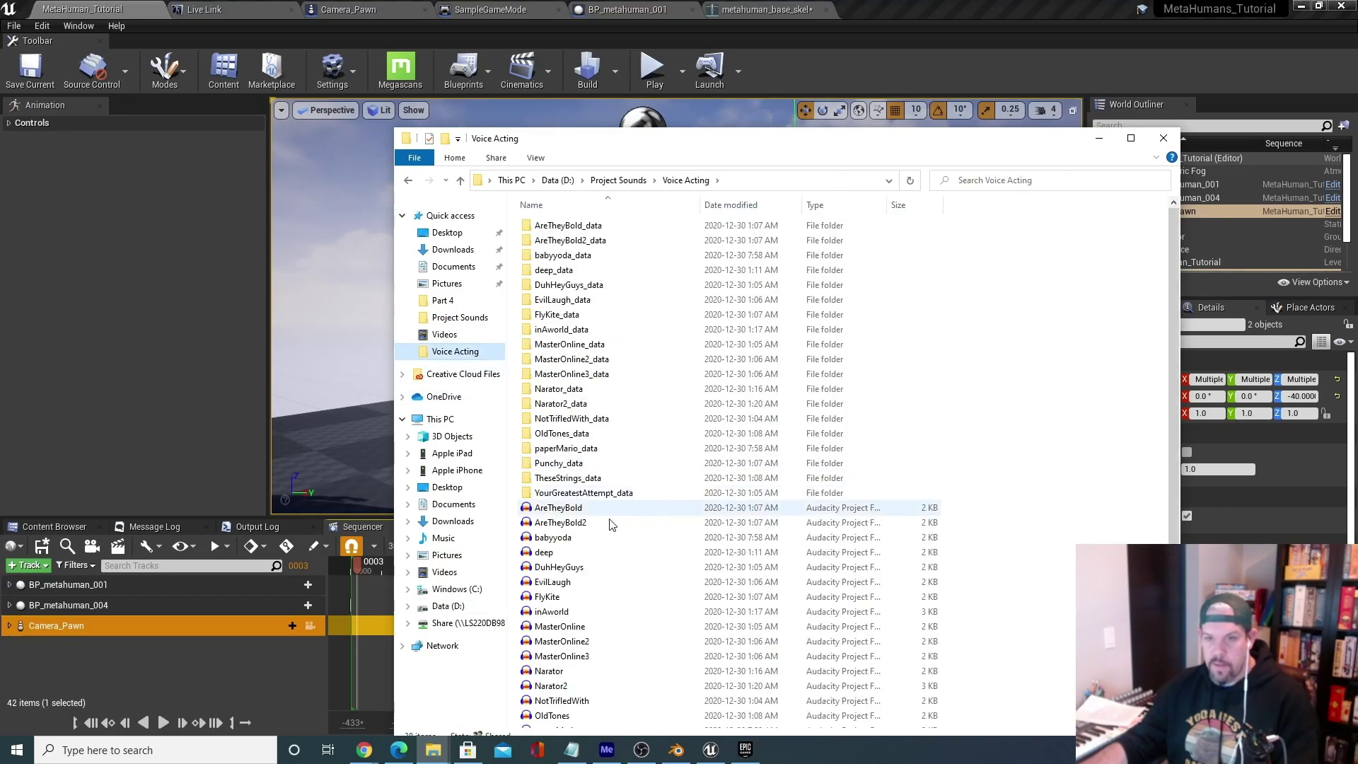
scroll(644, 493, "down", 2)
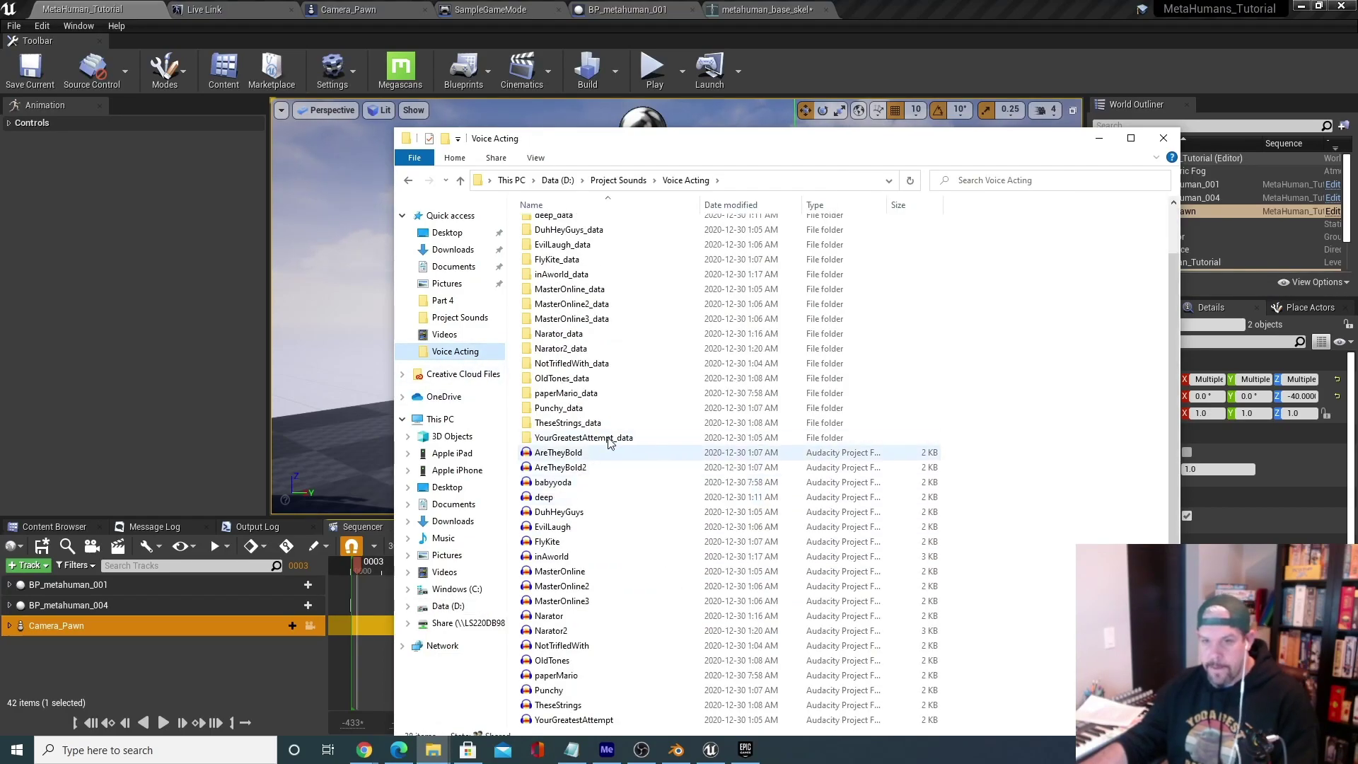
left_click(638, 179)
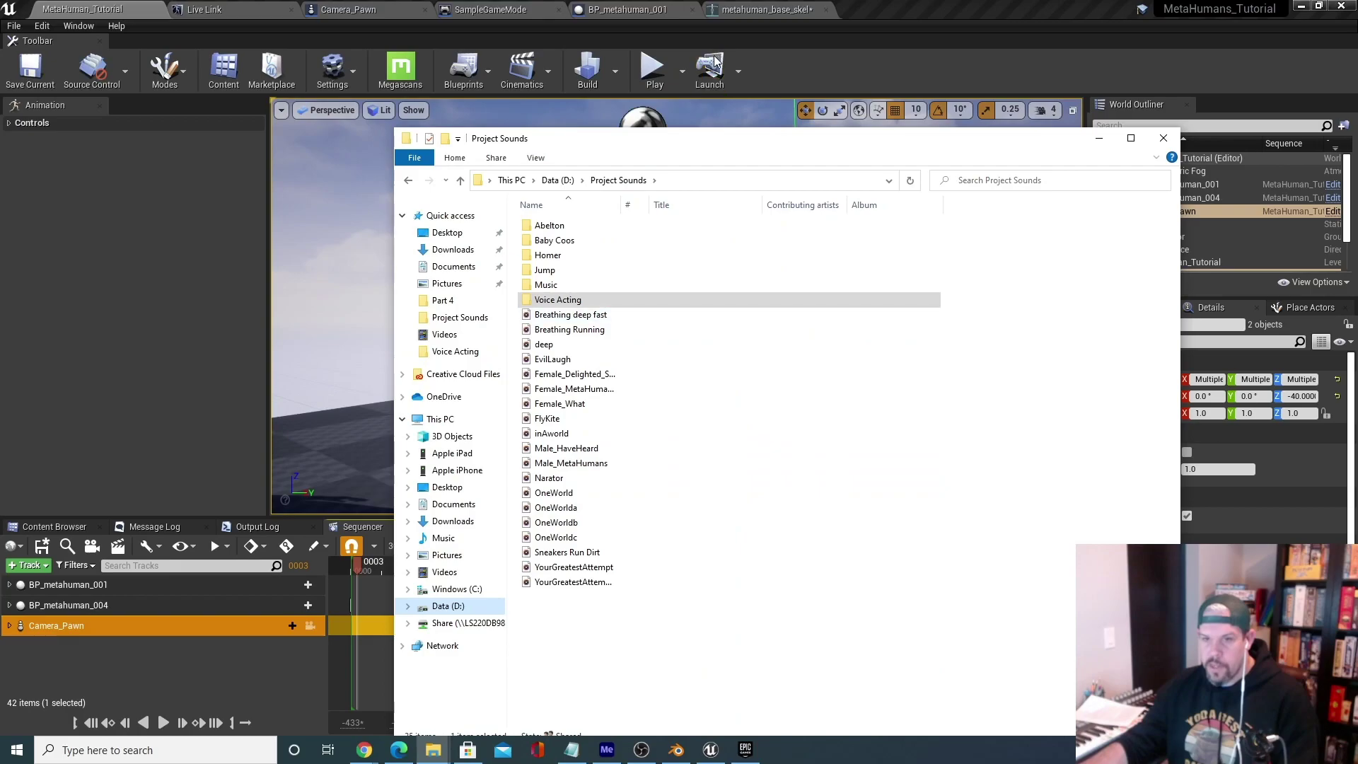
left_click_drag(682, 154, 706, 115)
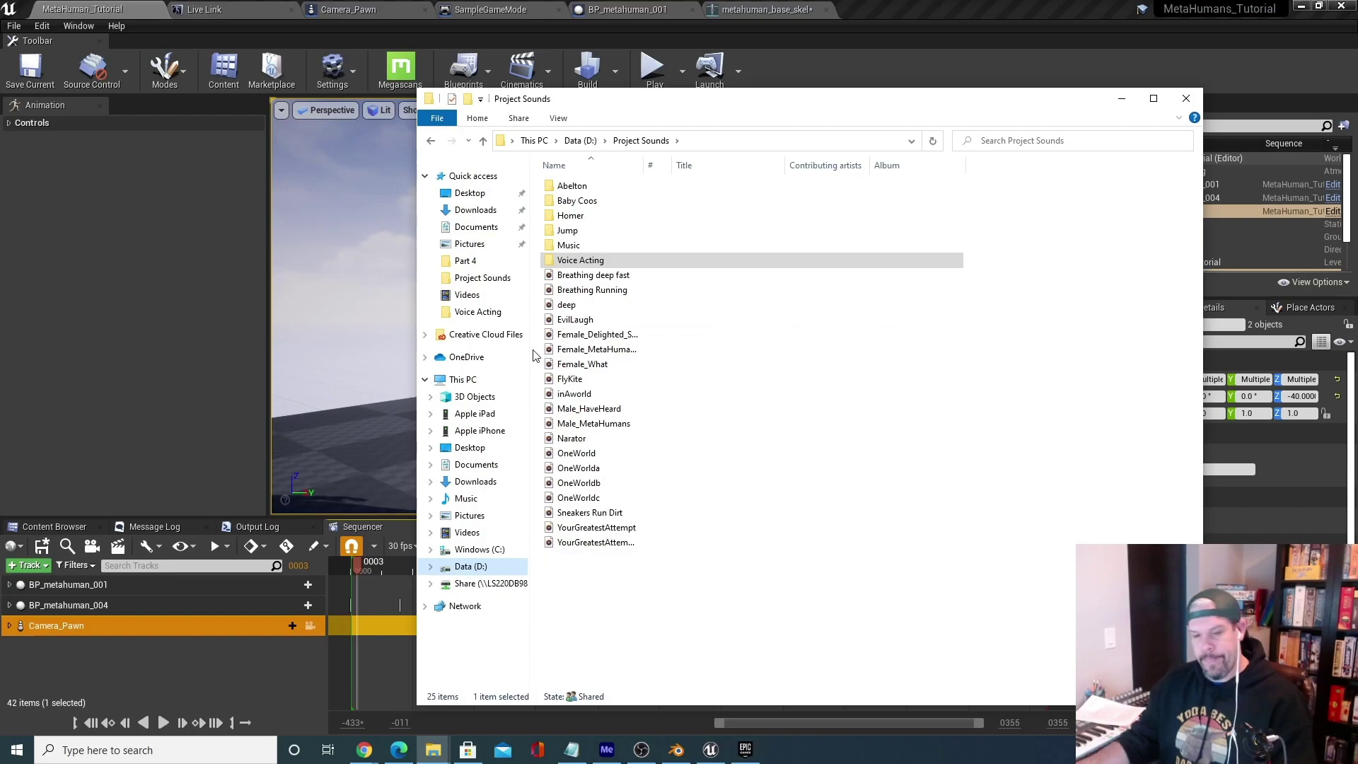
left_click(1300, 7)
left_click(1285, 7)
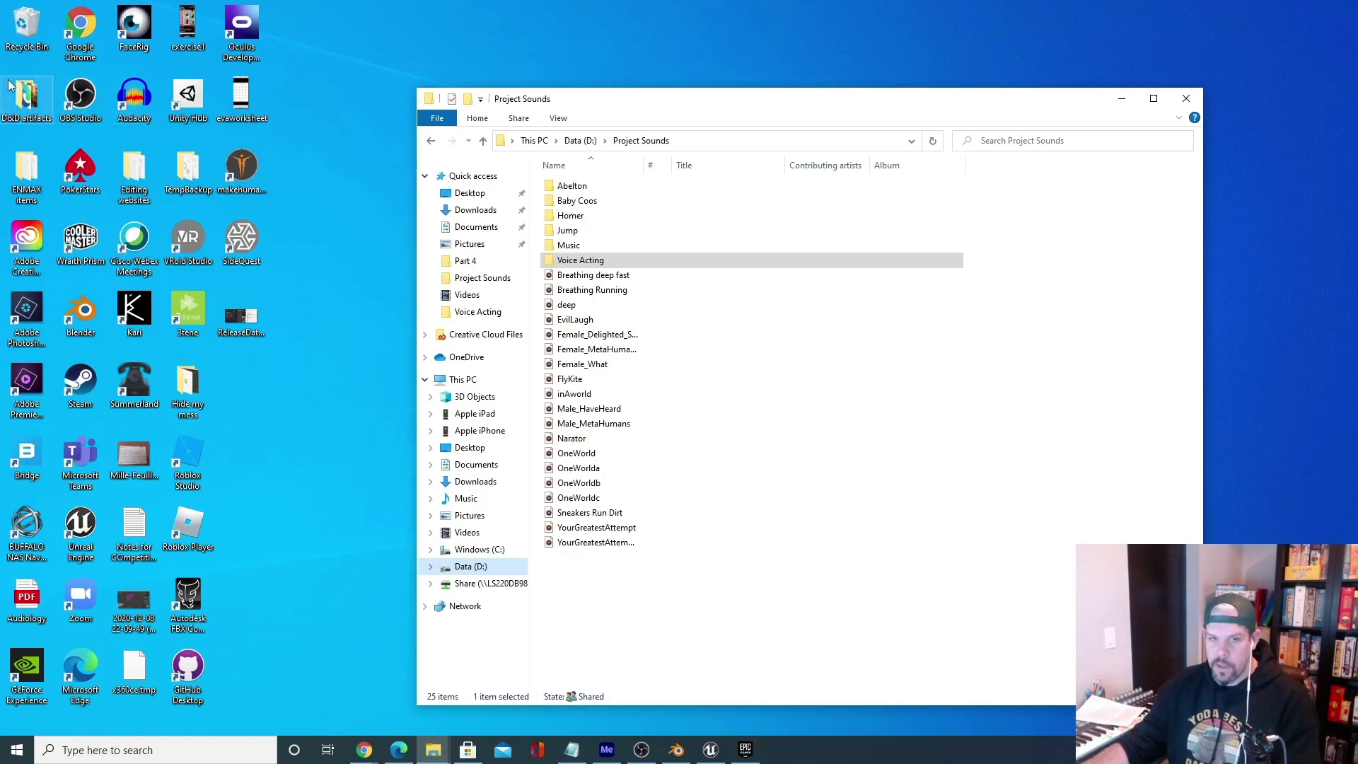
left_click(711, 751)
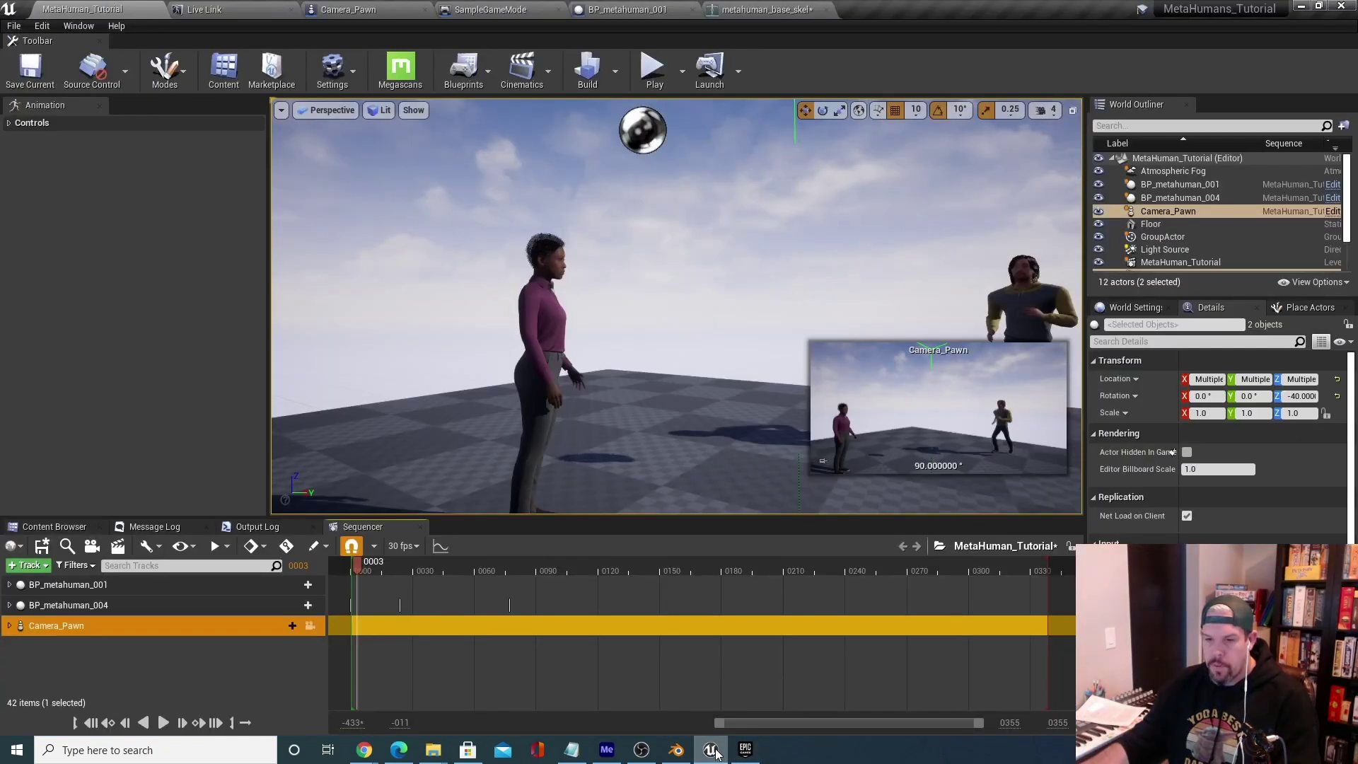
Bring the Project Sounds window back over the editor and reposition it so the Content Browser stays accessible.
mouse_move(438, 758)
left_click(488, 683)
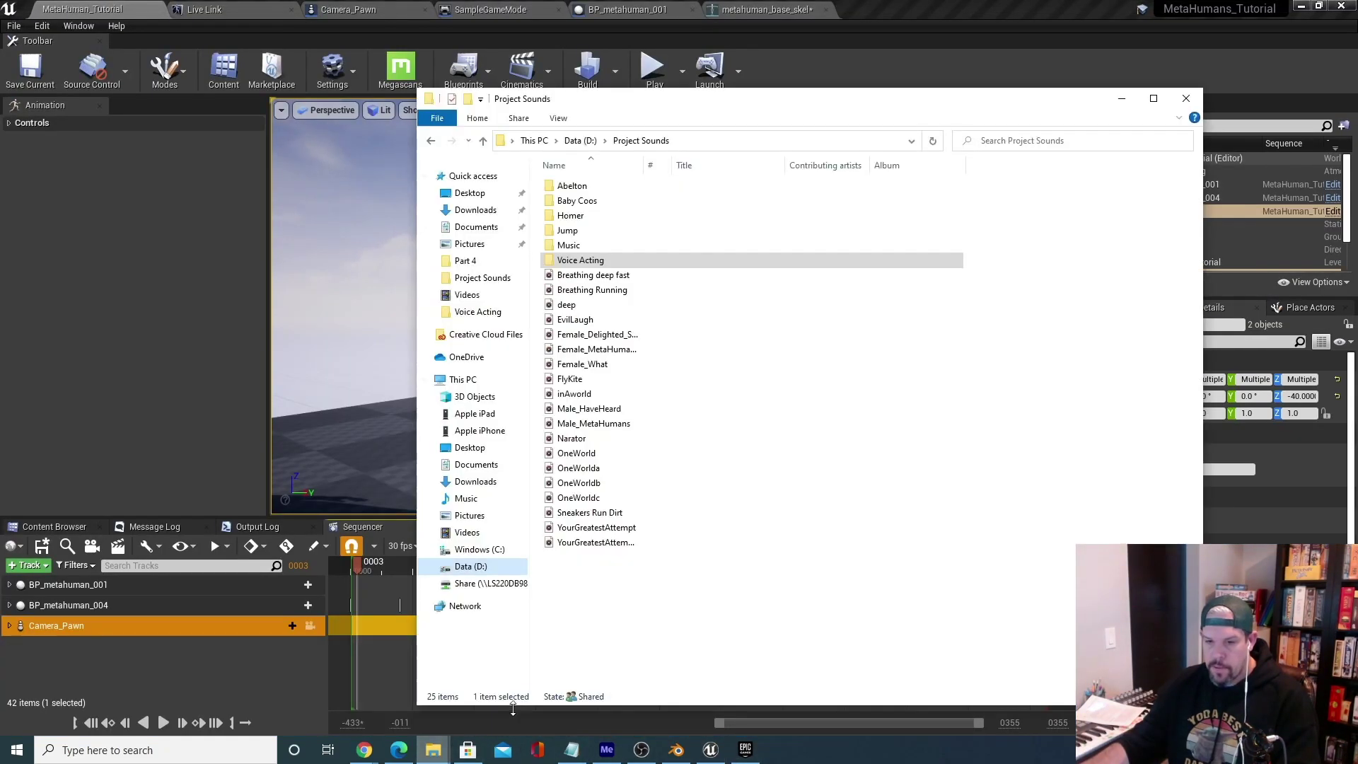
left_click_drag(822, 99, 971, 33)
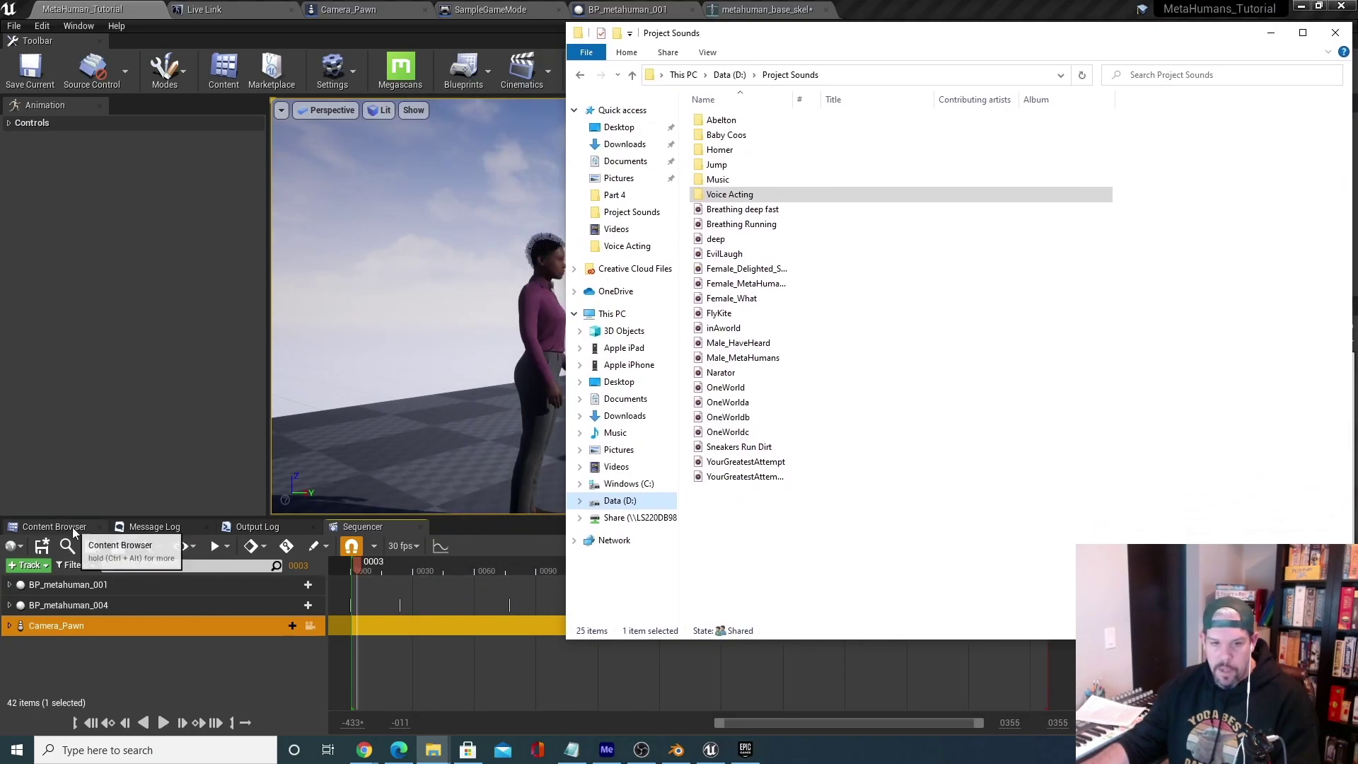
Create a folder named ImportedAudio inside the project's Audio content folder and open it.
left_click(73, 530)
scroll(87, 623, "up", 8)
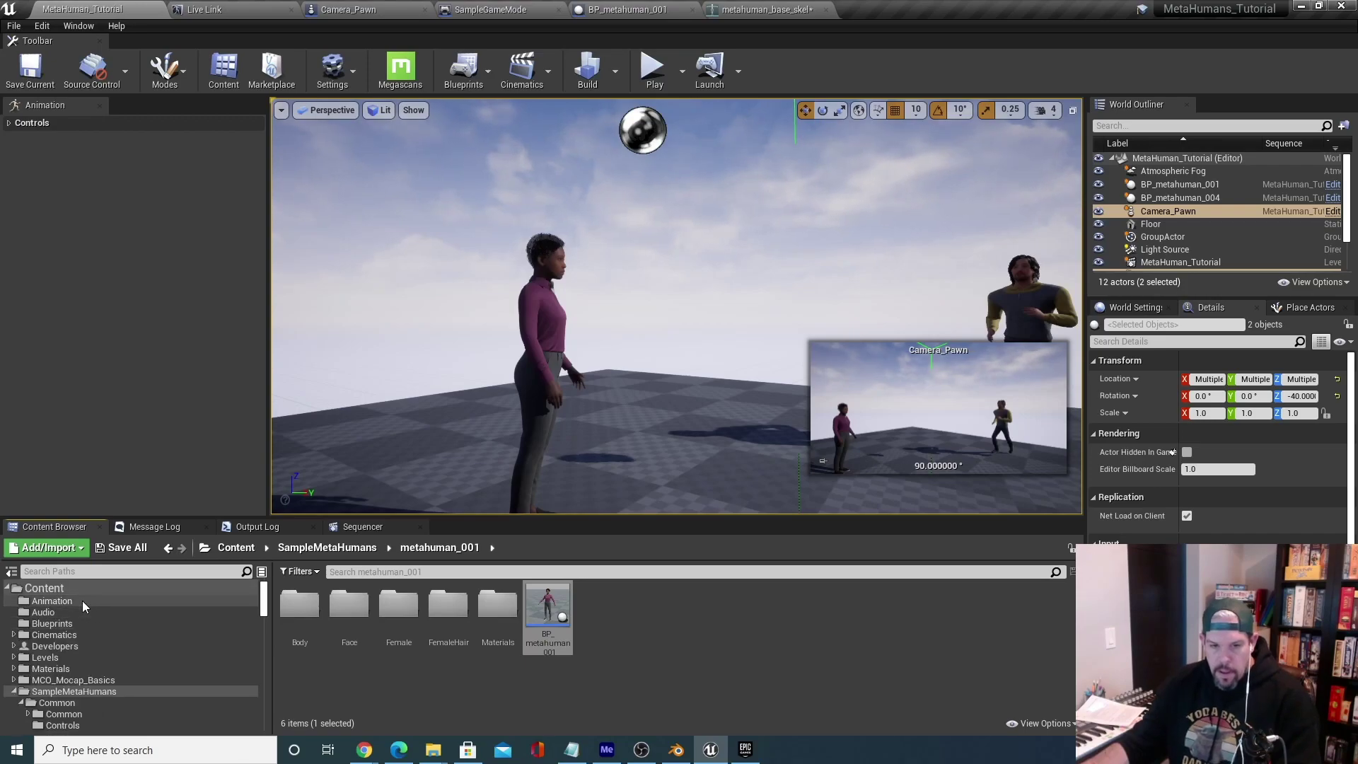
left_click(39, 613)
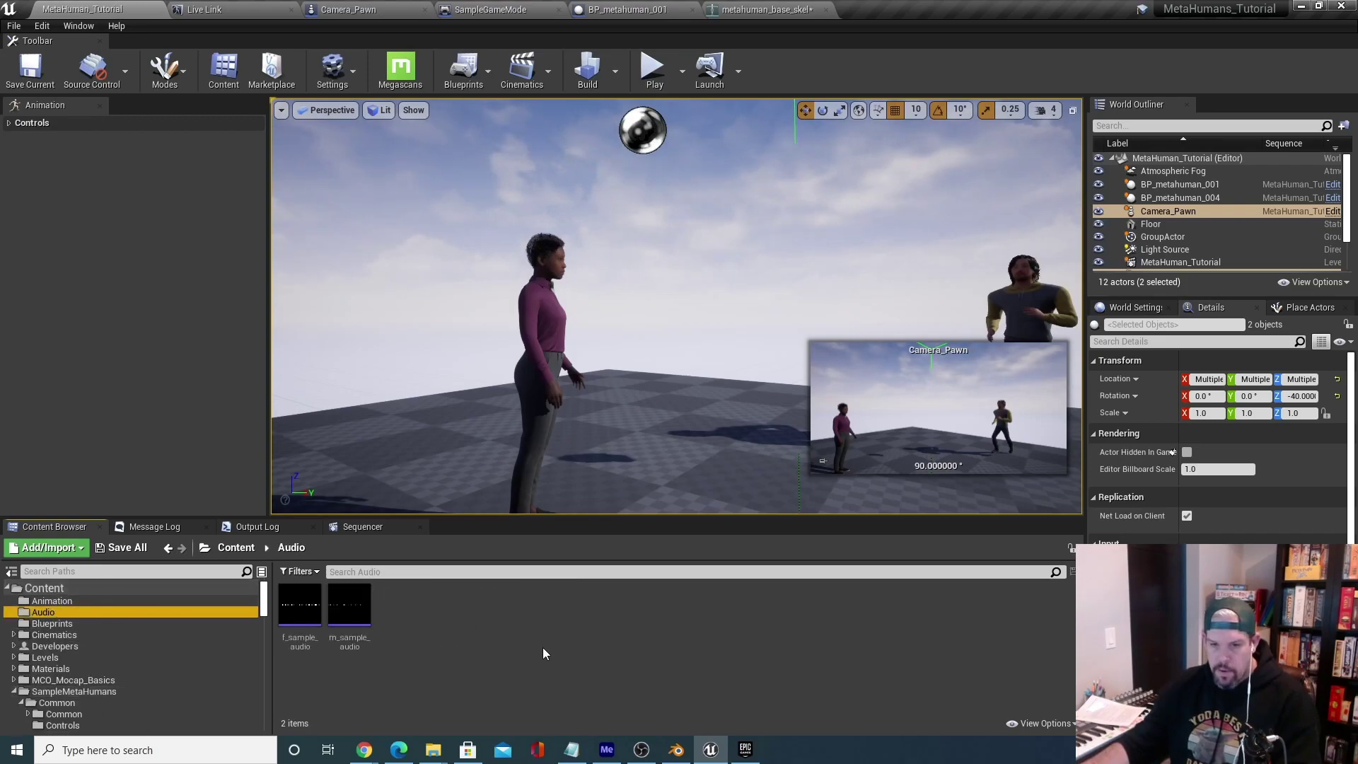
right_click(473, 622)
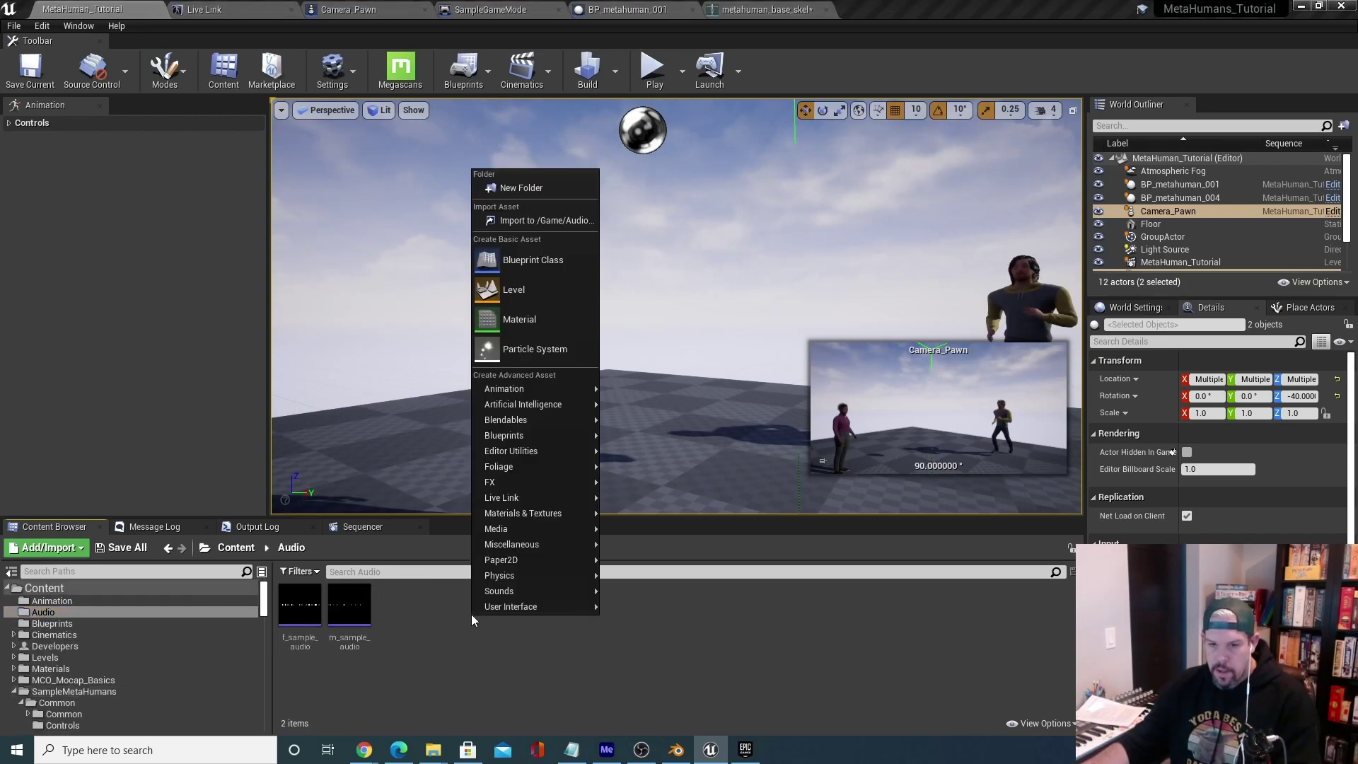
left_click(515, 187)
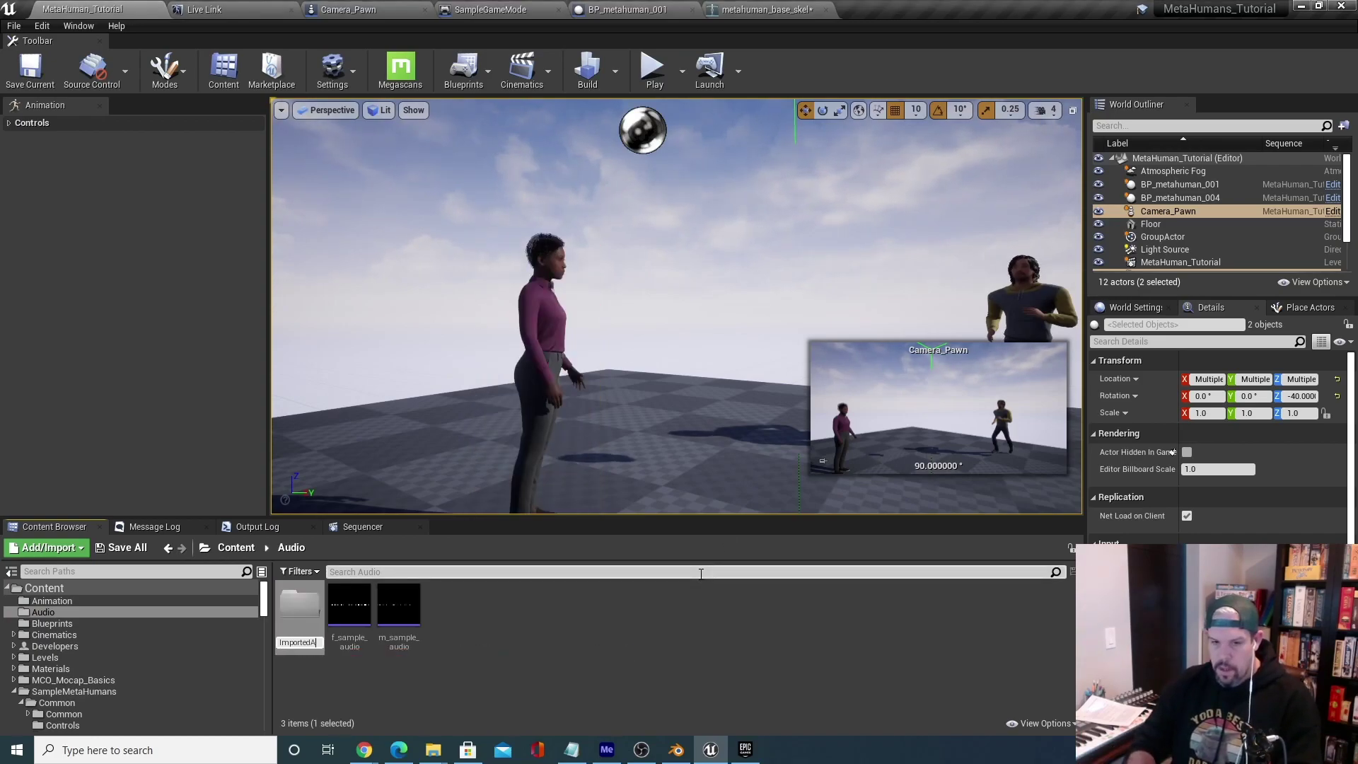
key("BackSpace")
key("Return")
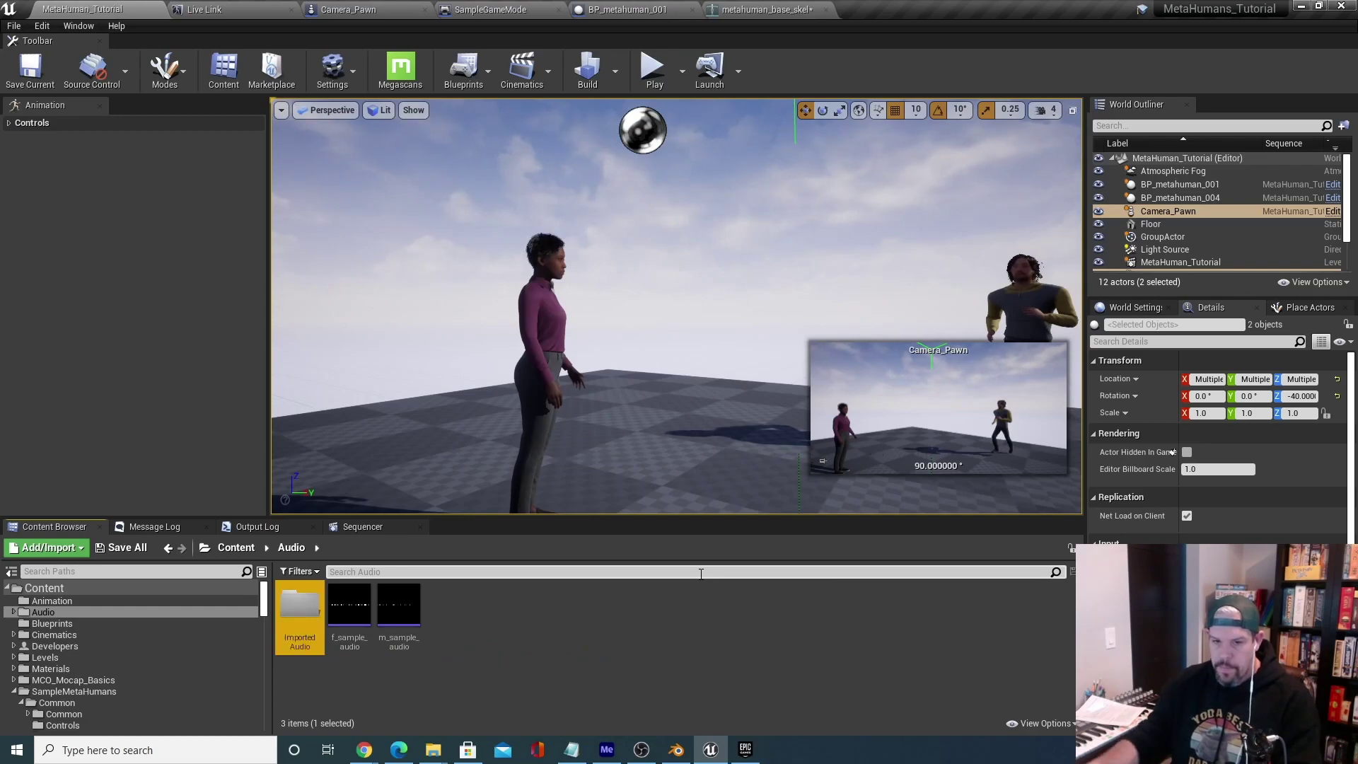
key("Return")
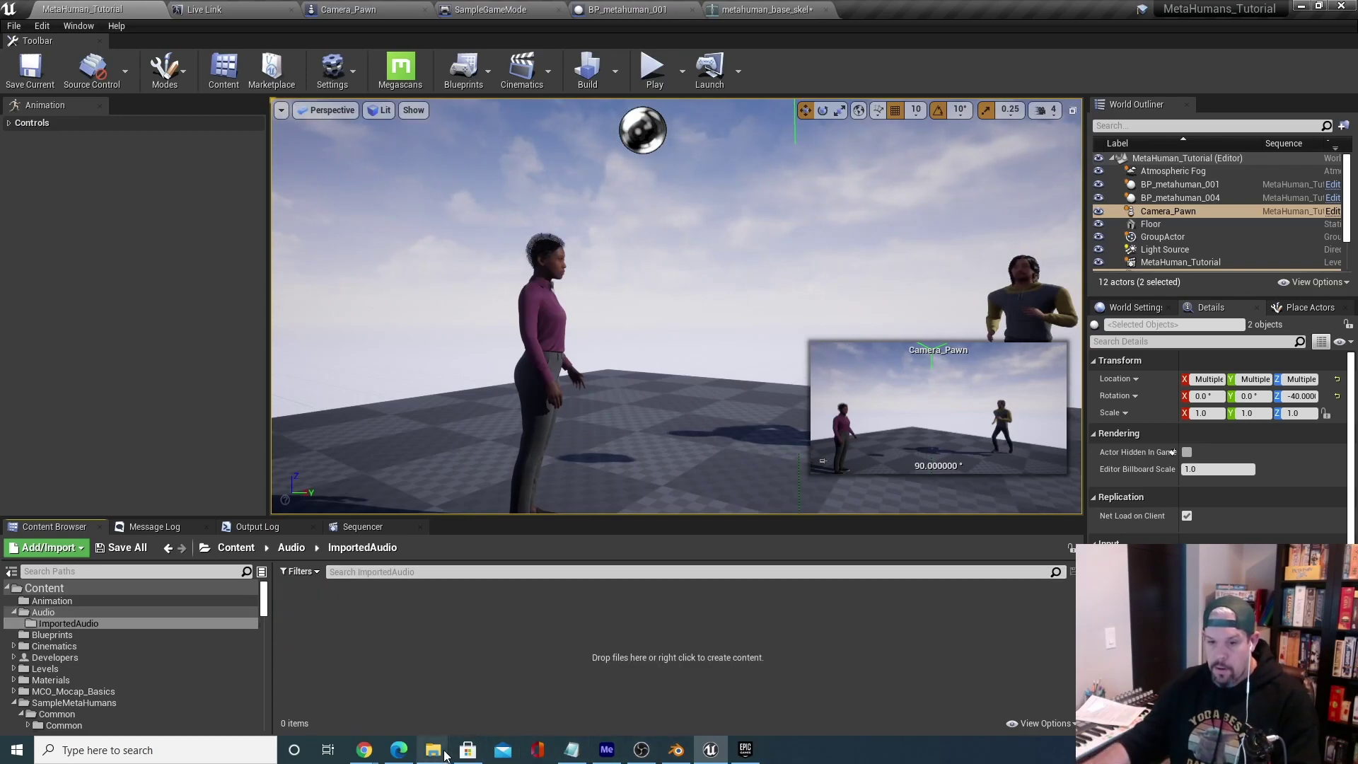
Import the two Breathing, three Female, two Male and the Sneakers Run Dirt sound files from Project Sounds into the ImportedAudio folder.
mouse_move(433, 751)
left_click(486, 689)
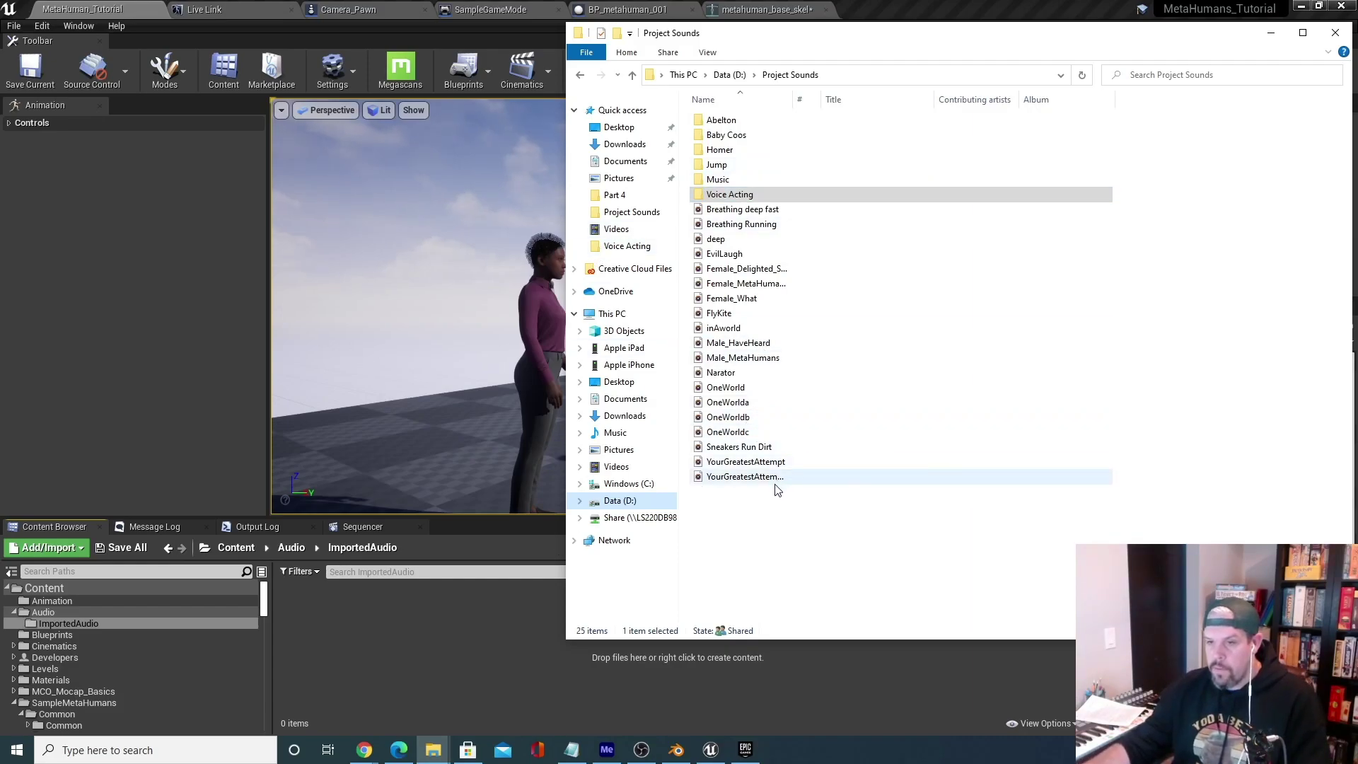
left_click(775, 211)
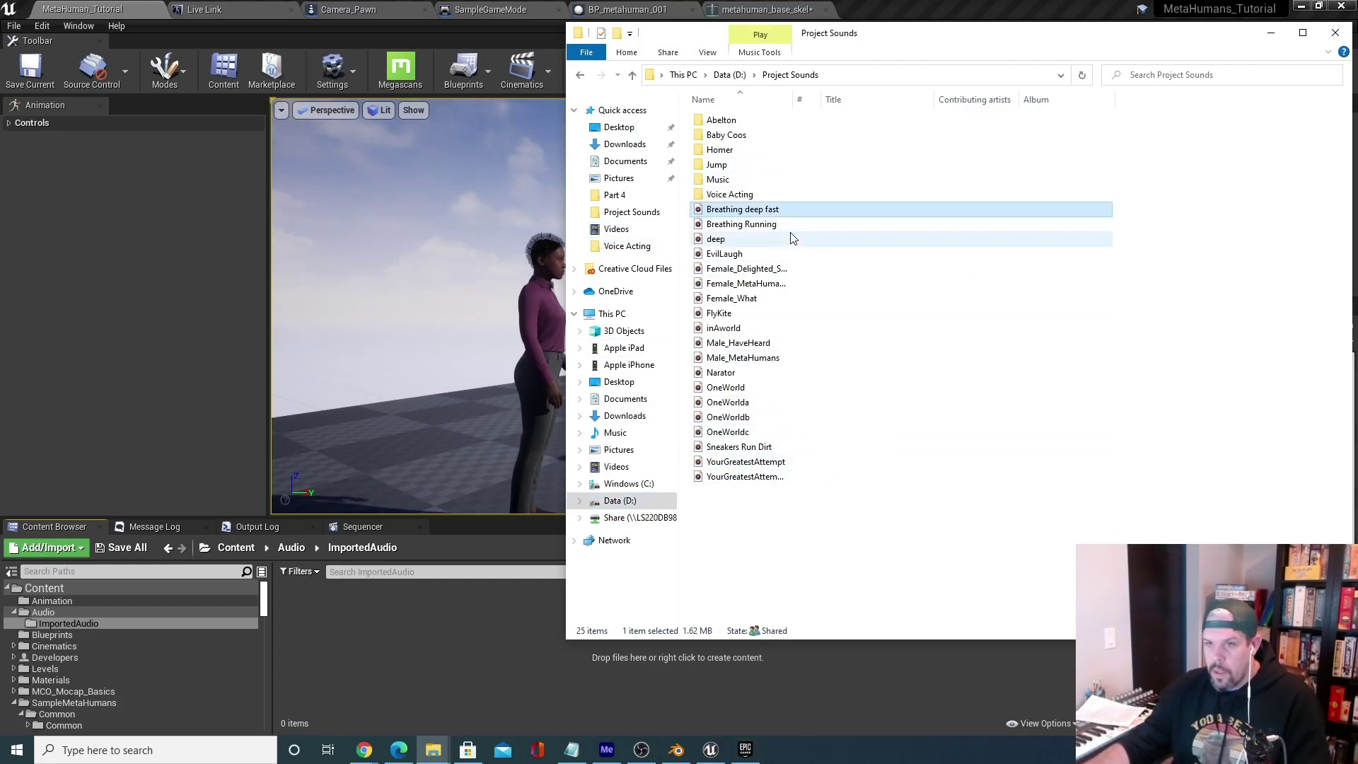
left_click(752, 225, "ctrl")
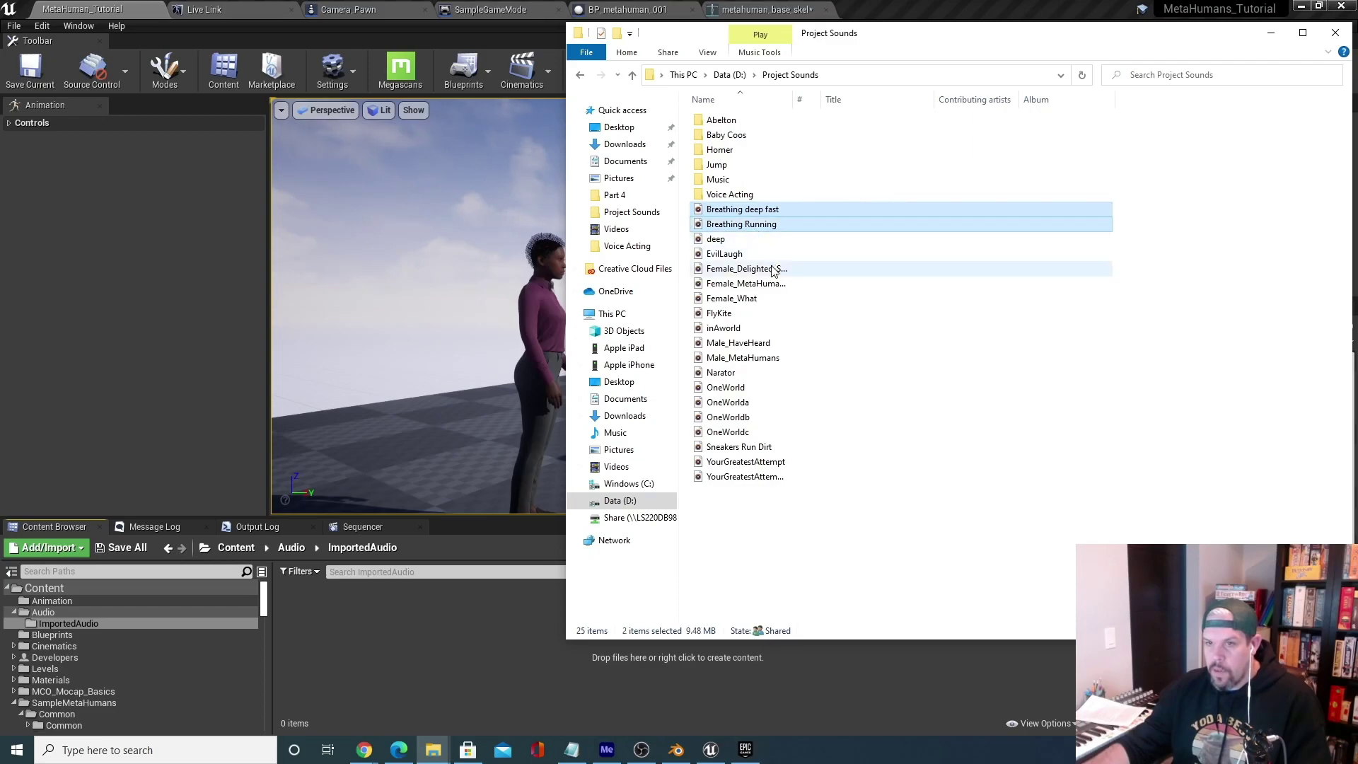
left_click(743, 270, "ctrl")
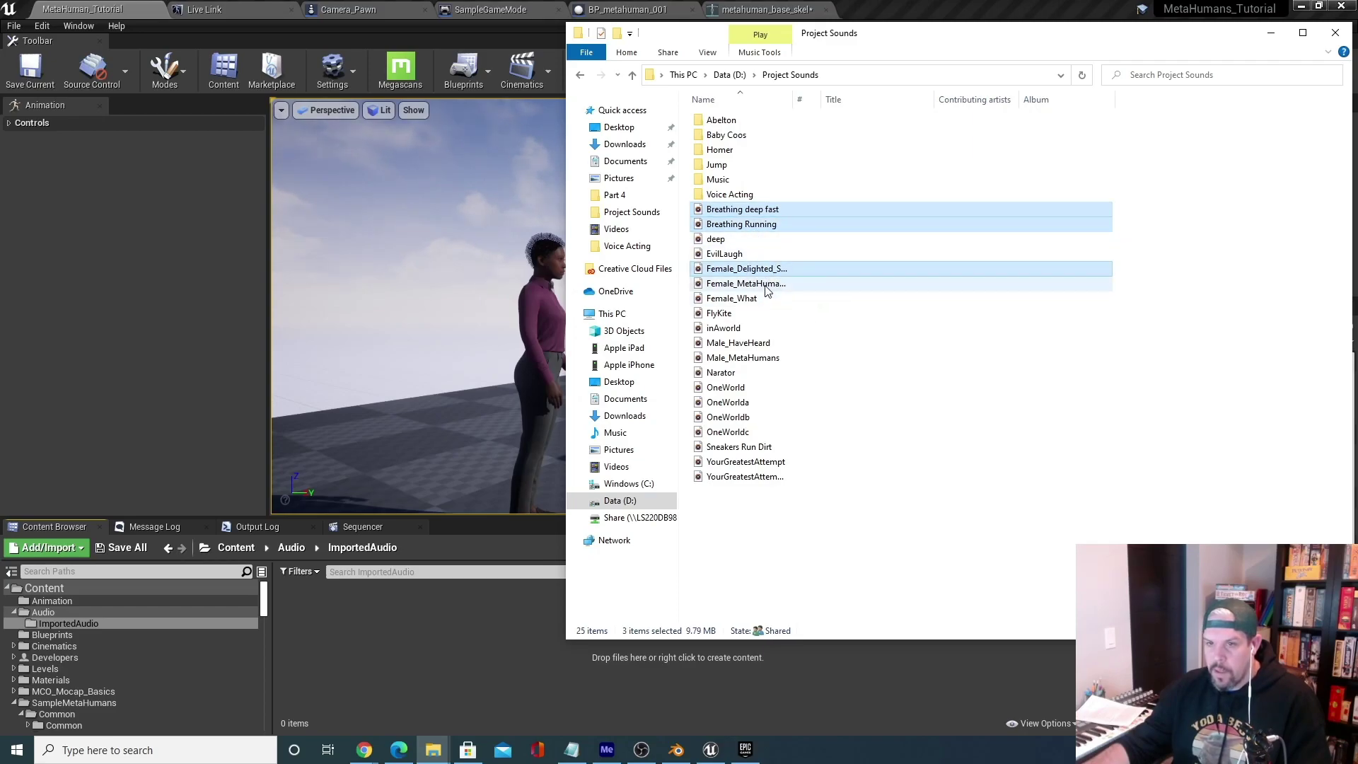
left_click(767, 285, "ctrl")
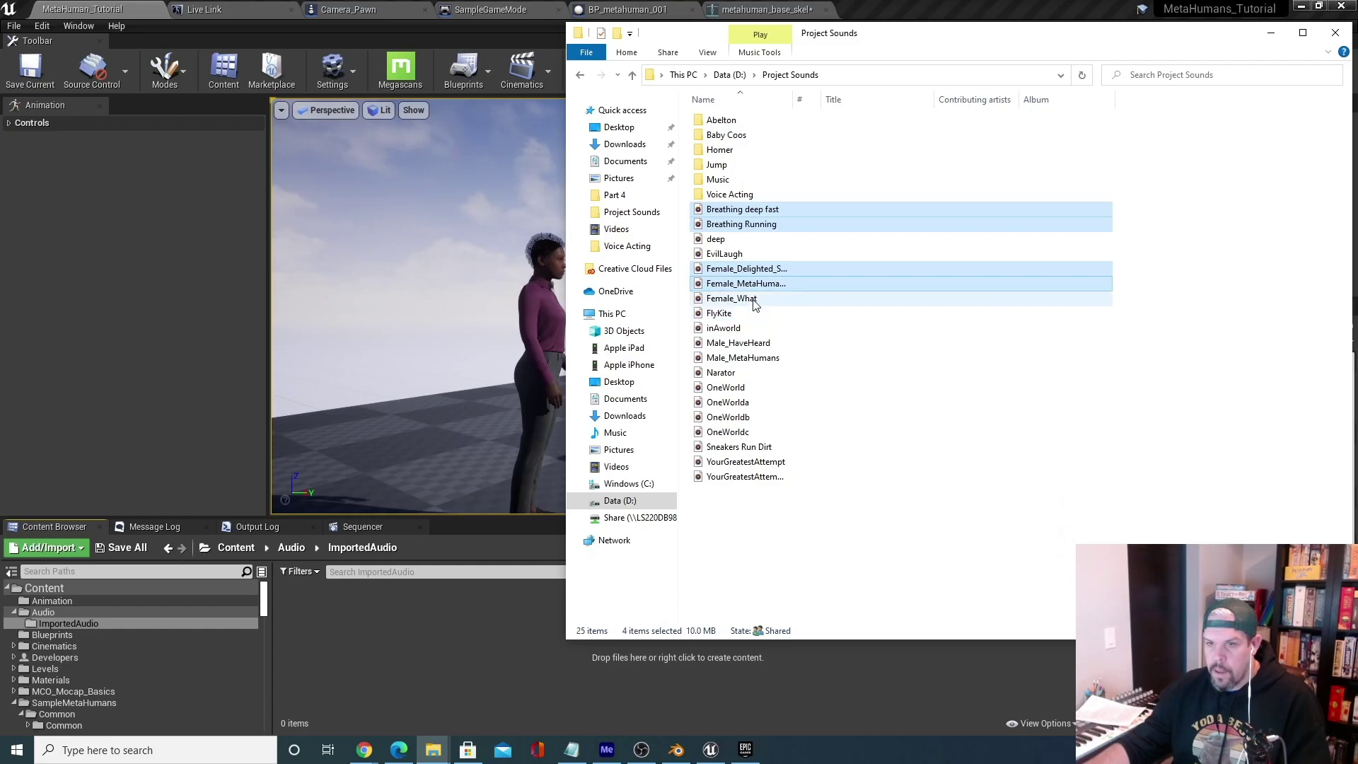
left_click(754, 300, "ctrl")
left_click(751, 344, "ctrl")
left_click(763, 360, "ctrl")
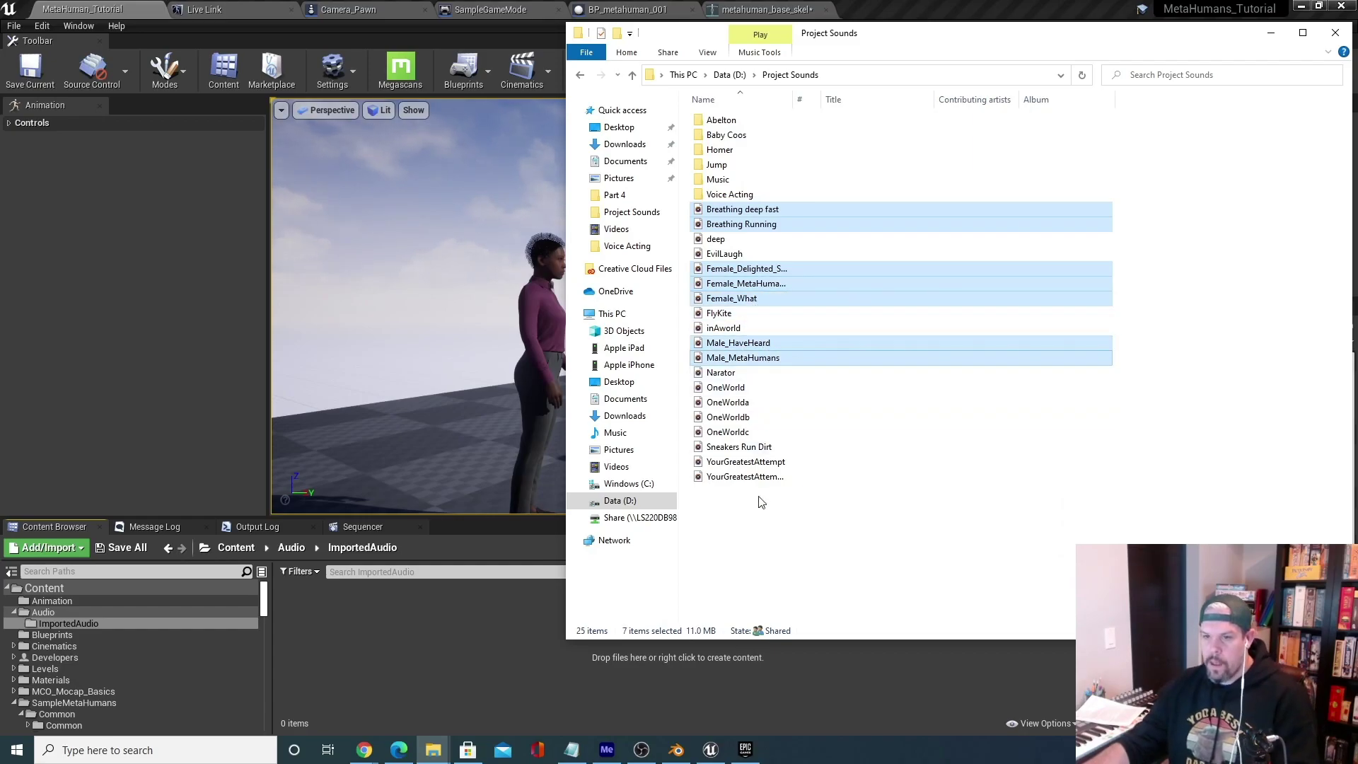
left_click(757, 452, "ctrl")
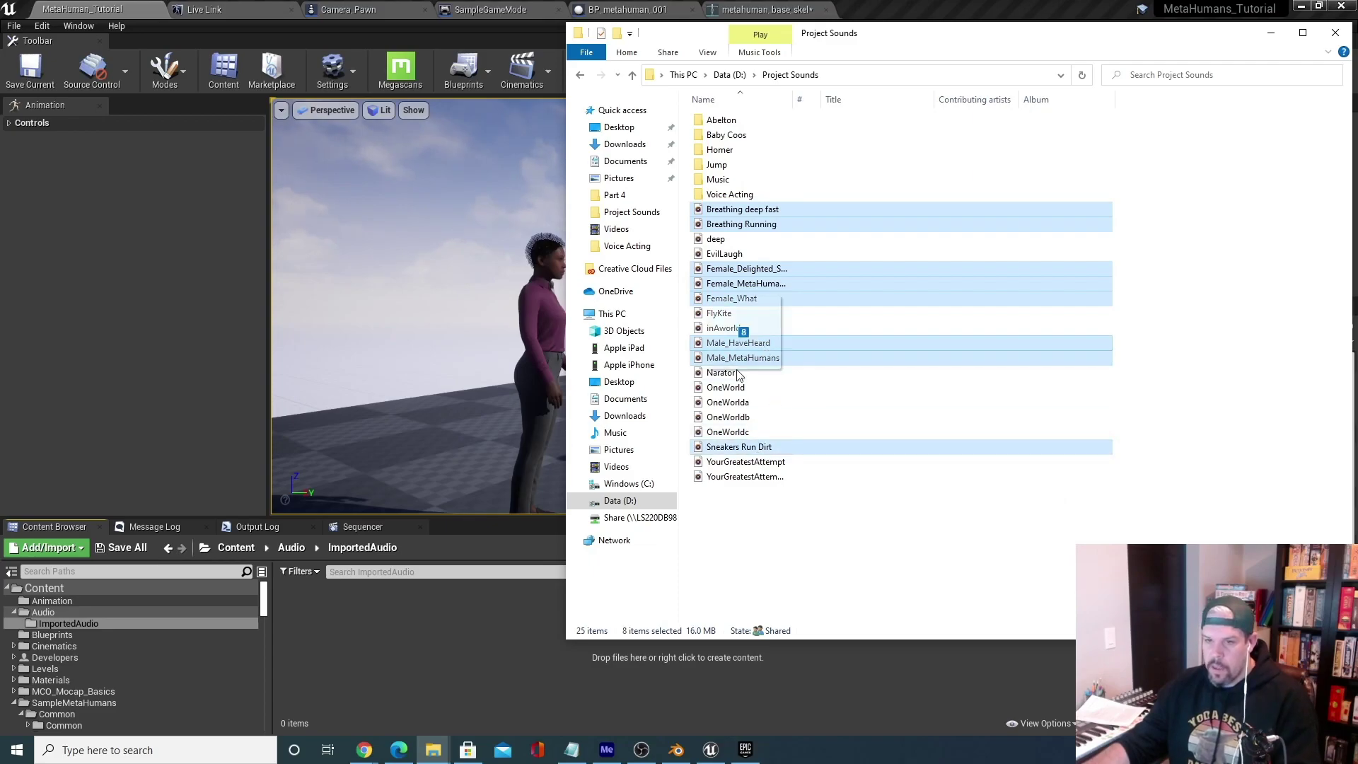
left_click_drag(401, 630, 400, 630)
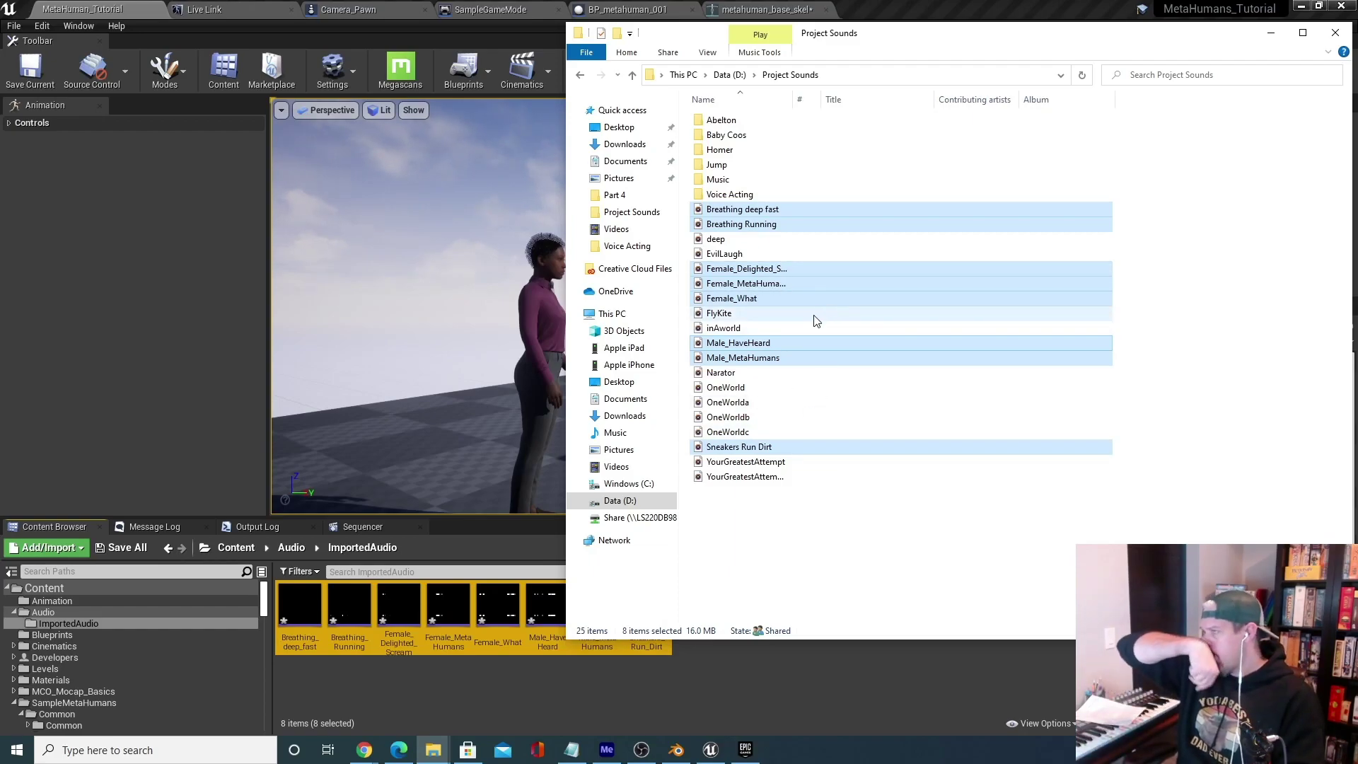
left_click(842, 665)
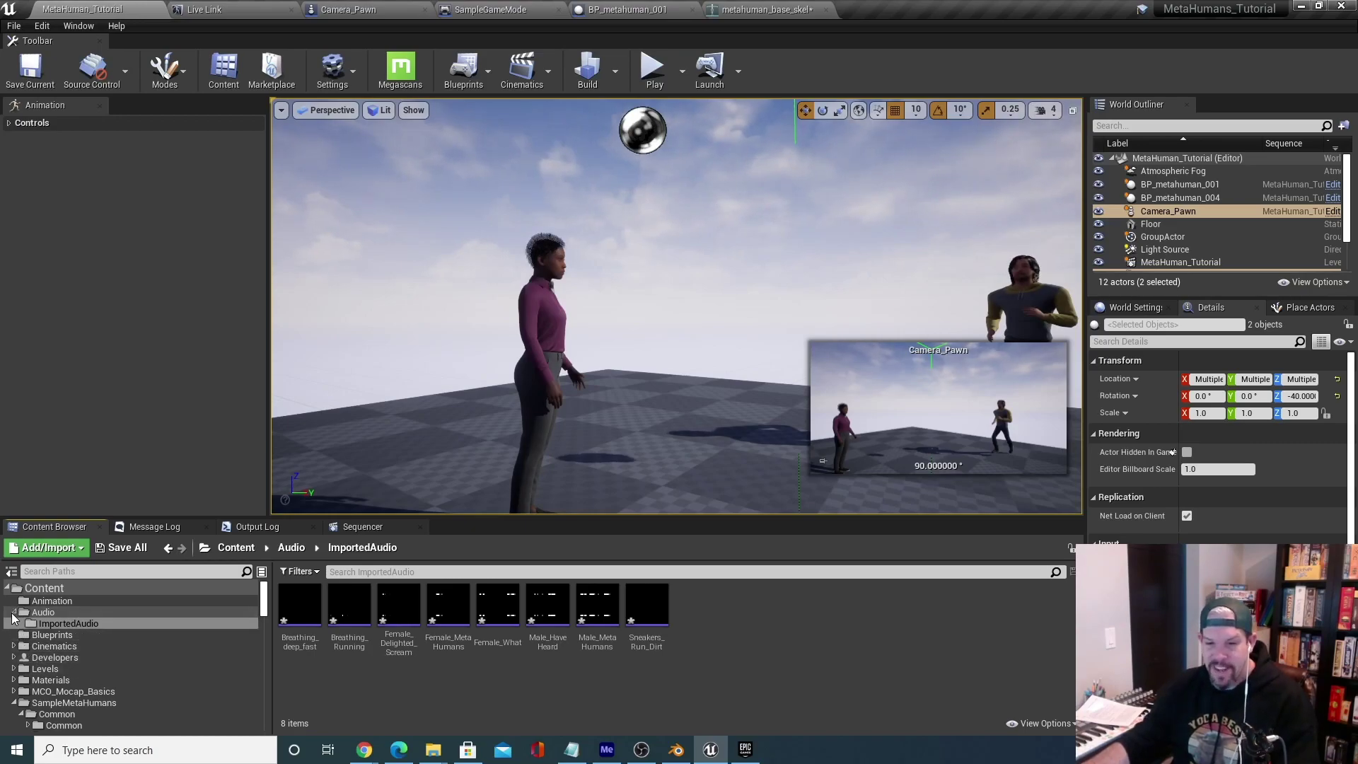
mouse_move(649, 605)
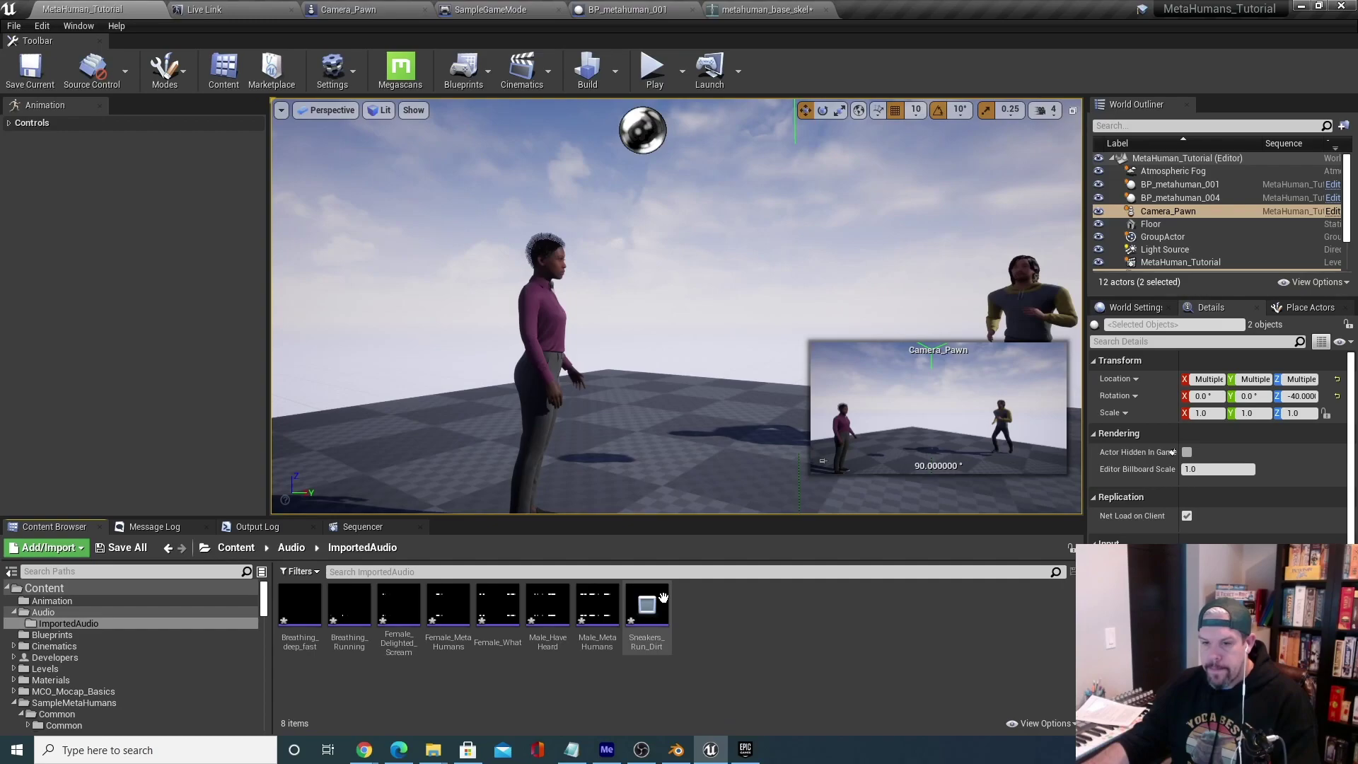
Add the Sneakers_Run_Dirt sound to the MetaHuman_Tutorial sequence as an audio track and collapse the BP_metahuman_004 tracks.
left_click(649, 636)
left_click_drag(649, 640, 431, 664)
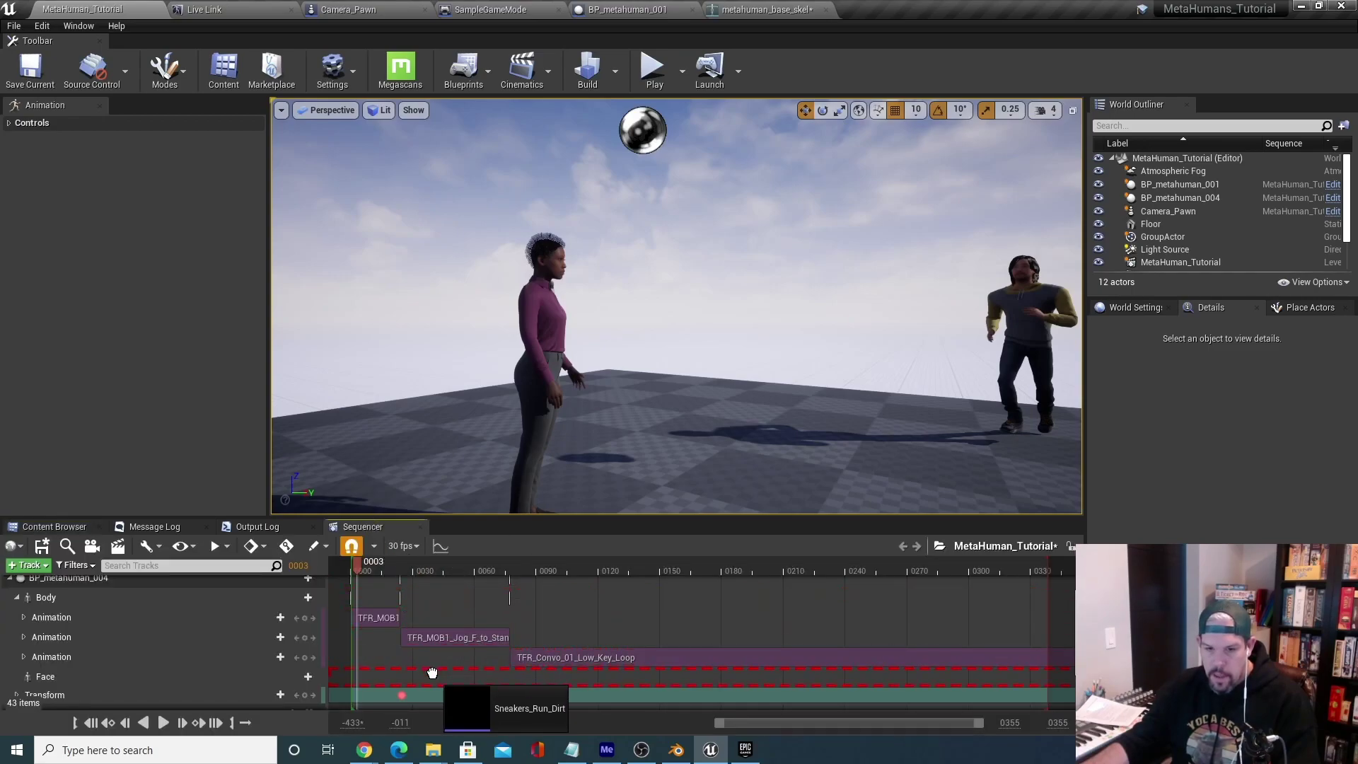
left_click_drag(432, 672, 433, 673)
scroll(438, 637, "up", 3)
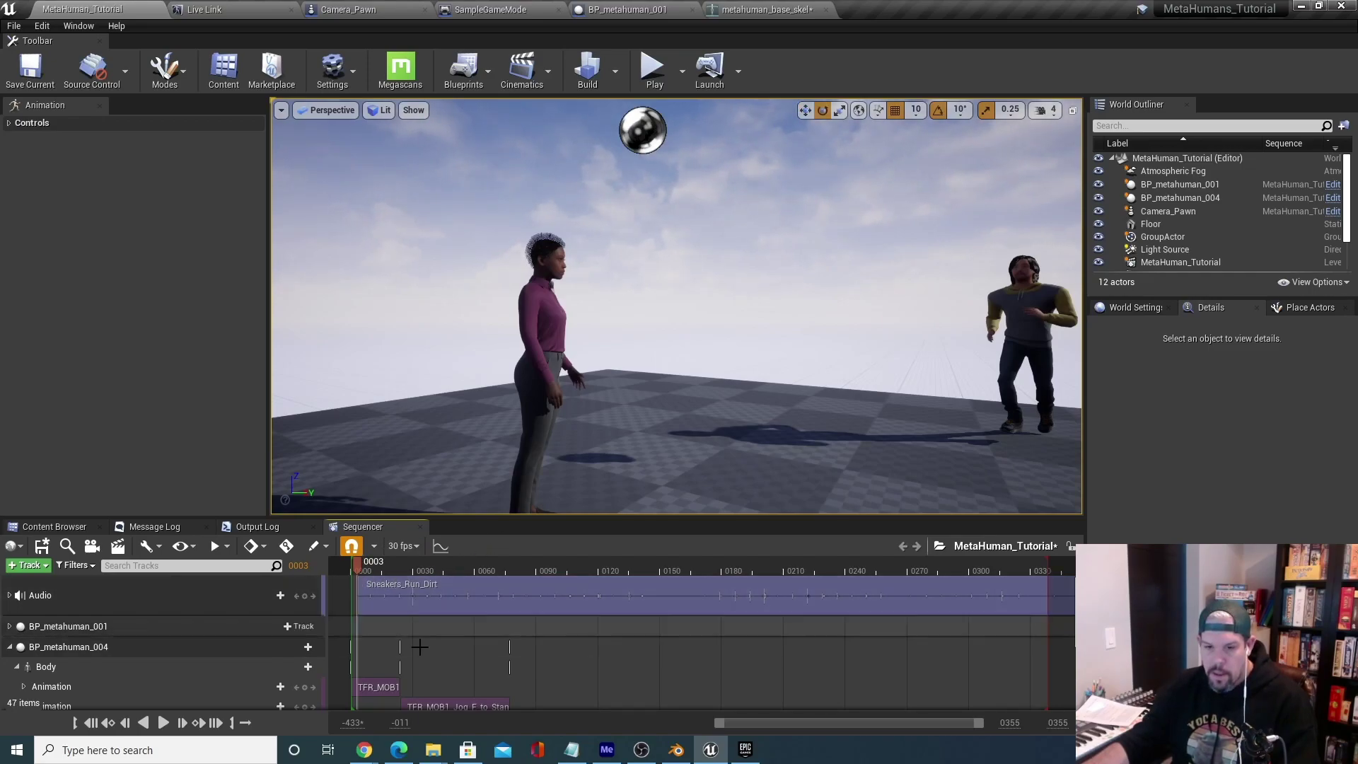
left_click(10, 647)
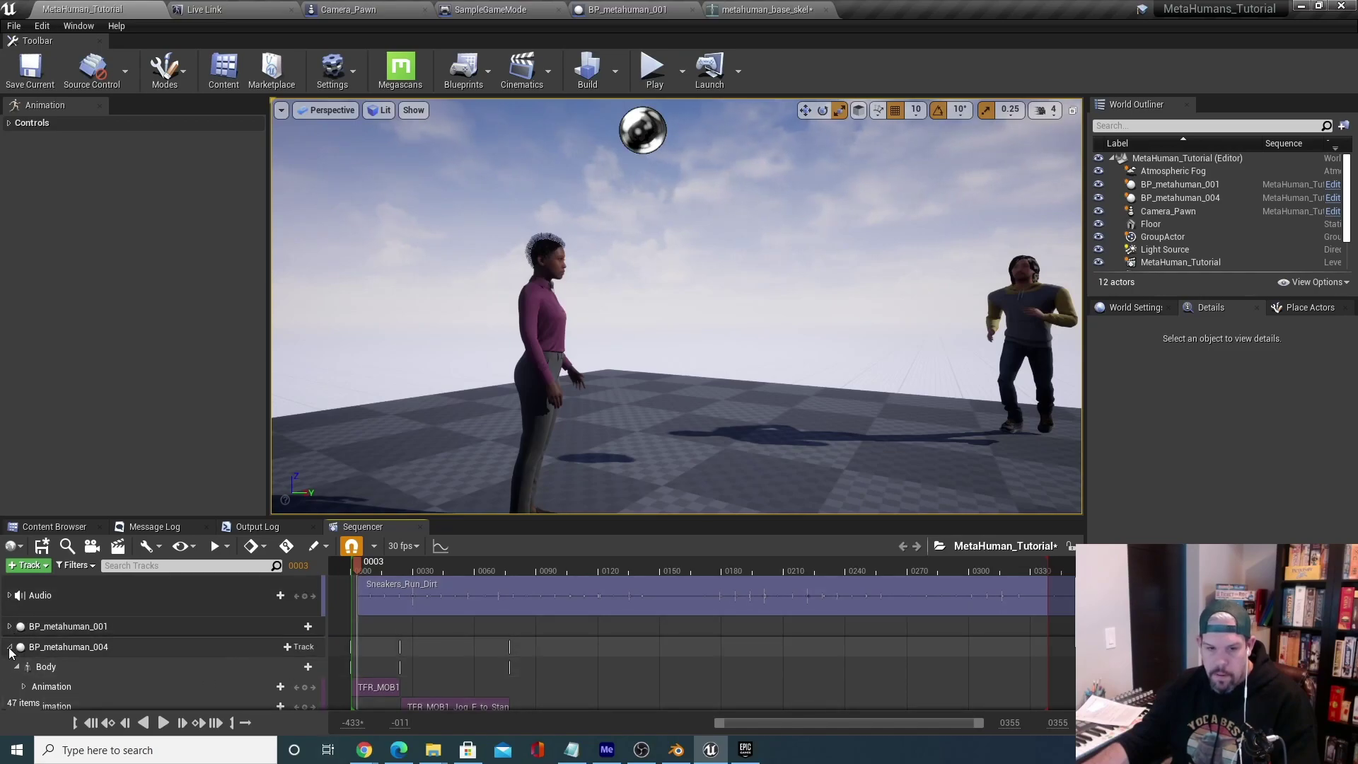
left_click(170, 627)
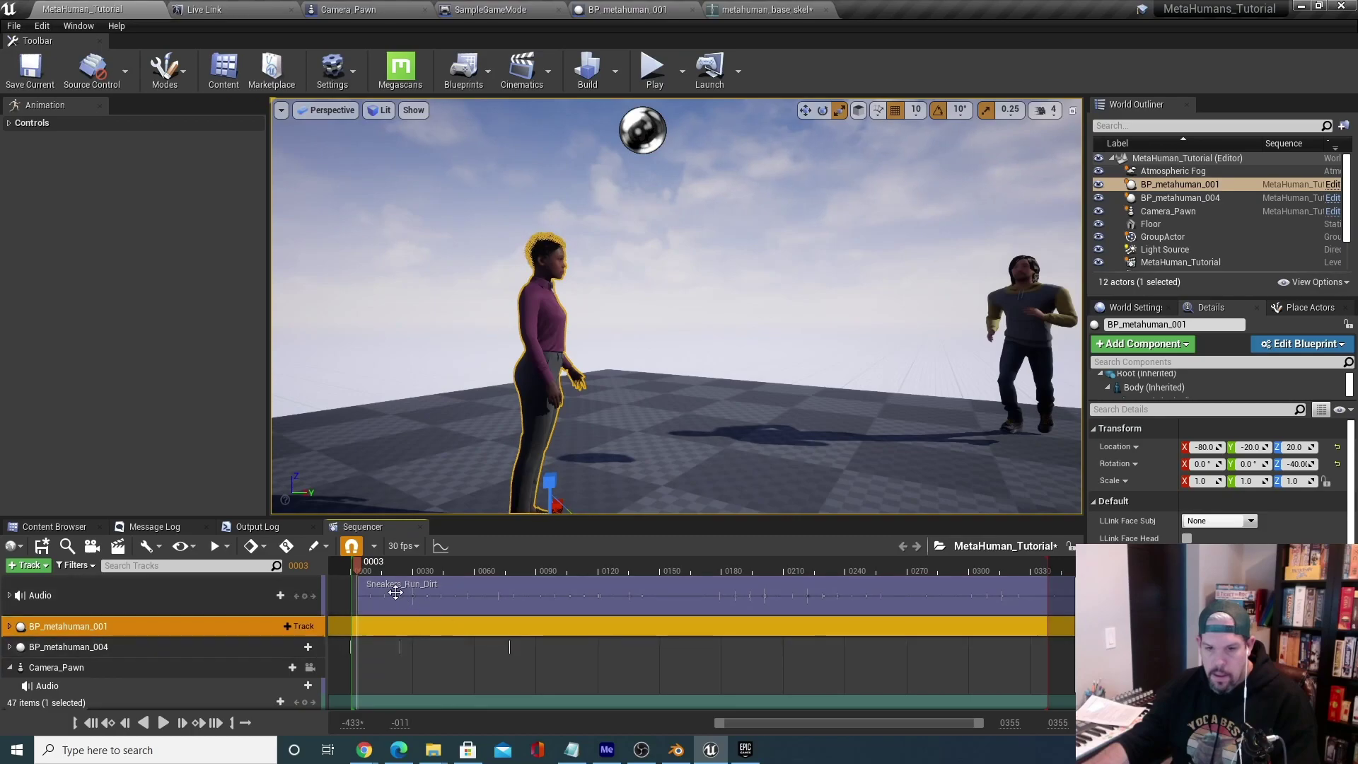
Align the start of the Sneakers_Run_Dirt clip with frame 0 and play the sequence to check its timing.
key("space")
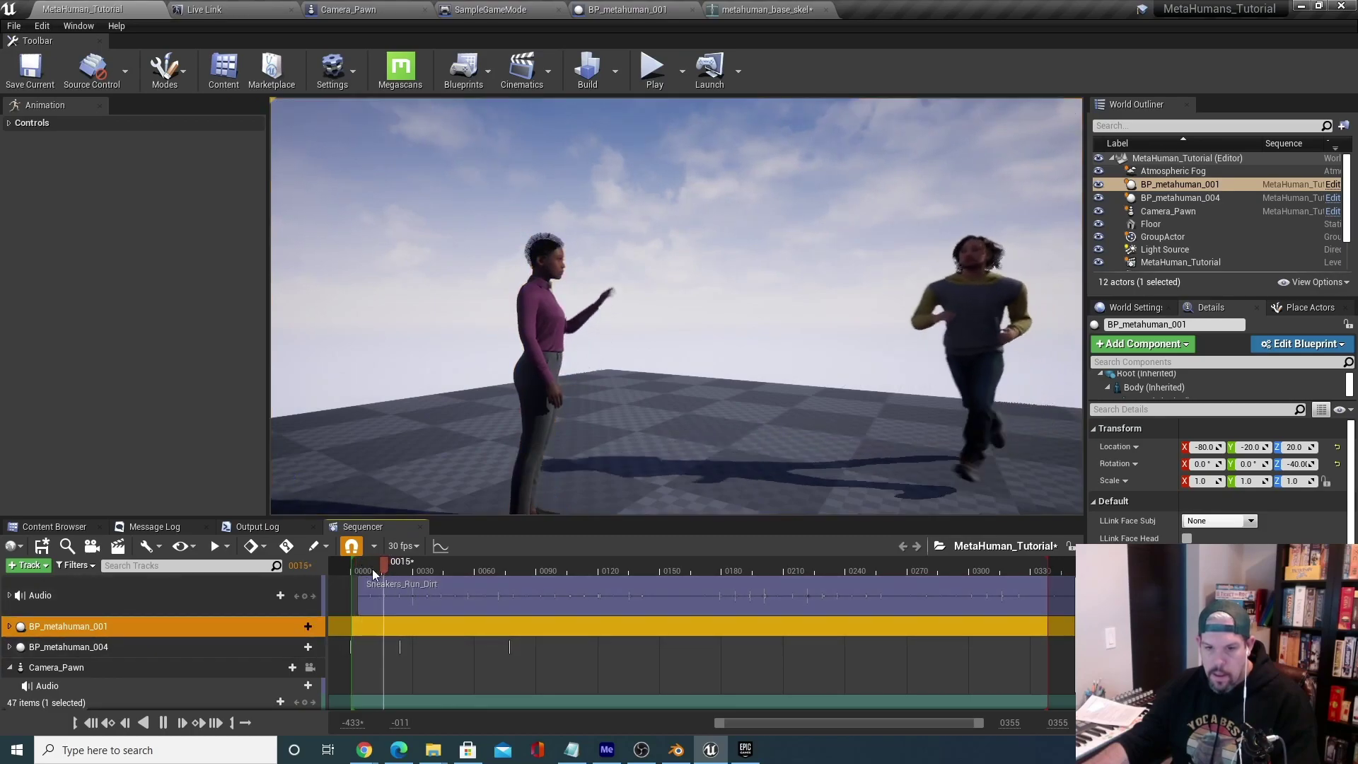
key("space")
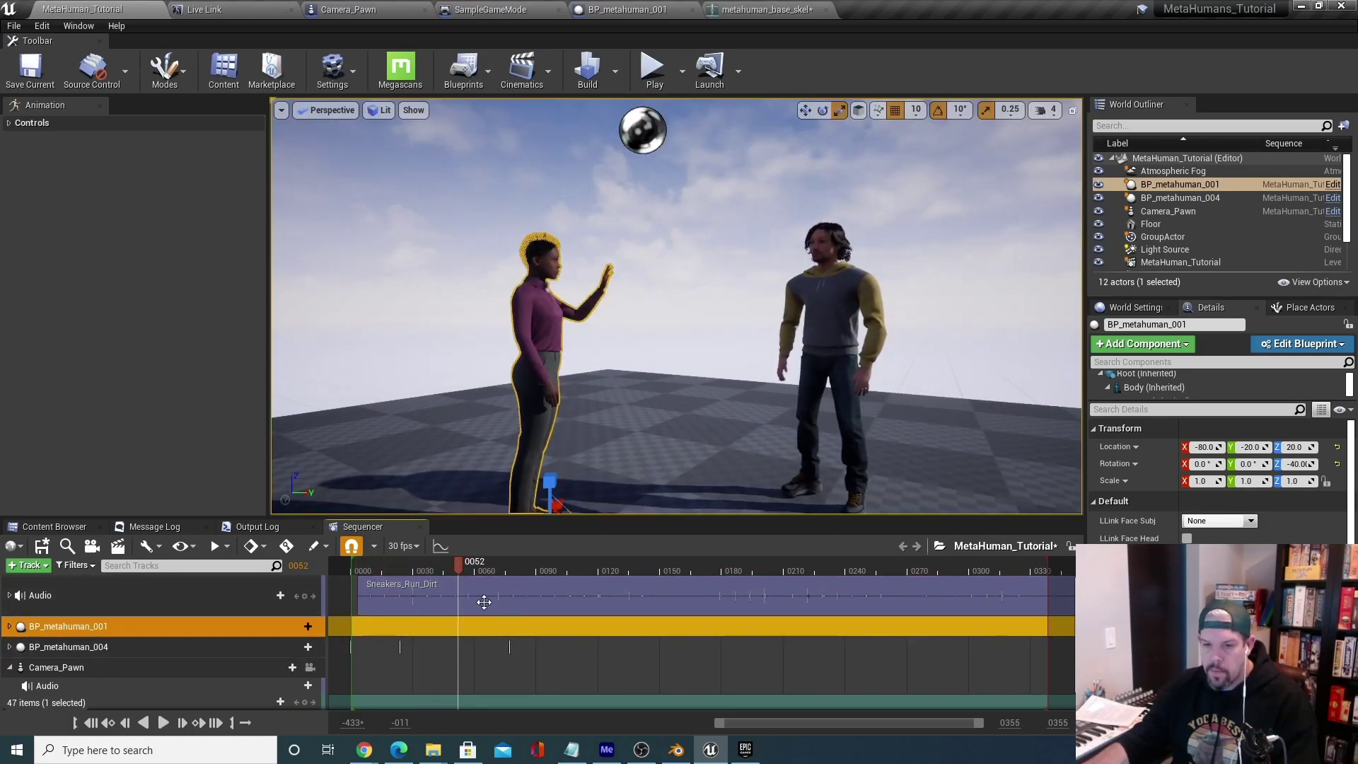
left_click_drag(531, 609, 530, 605)
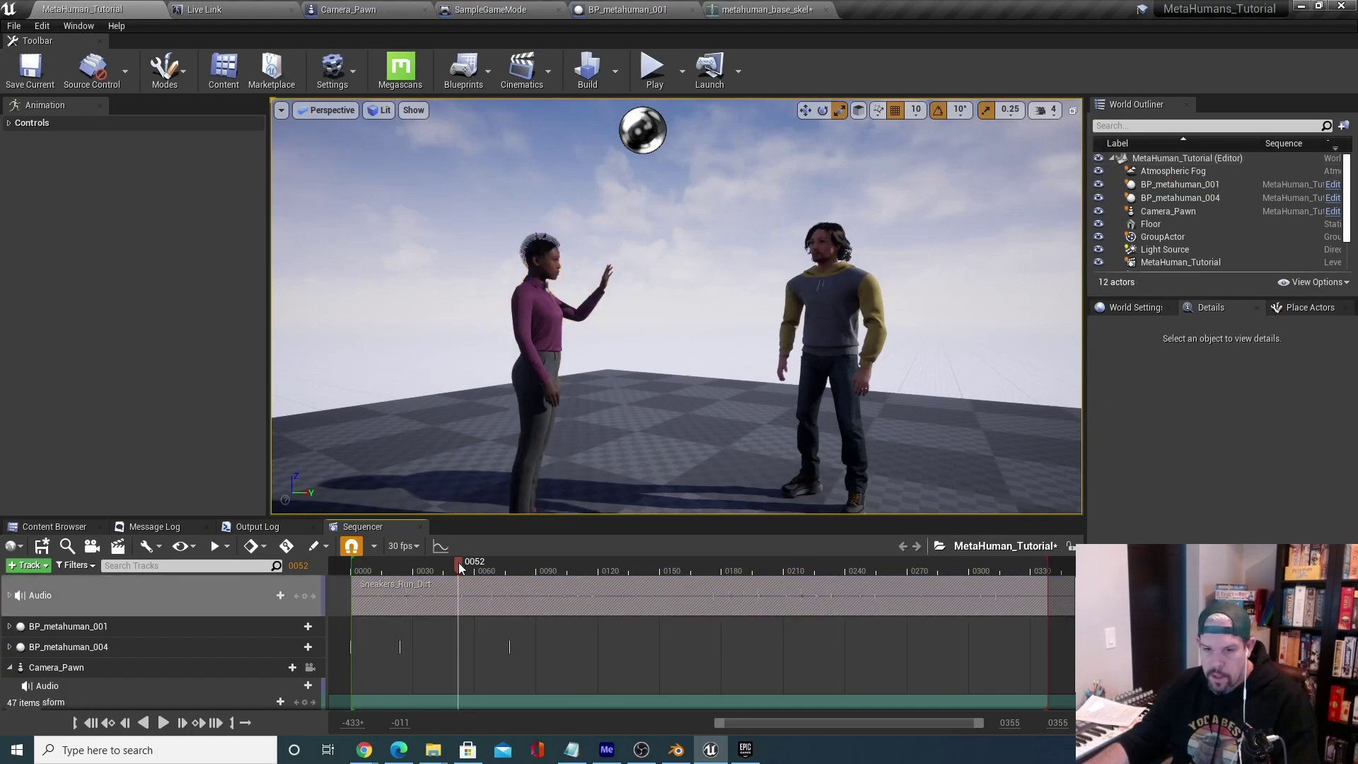
left_click_drag(458, 562, 324, 576)
key("space")
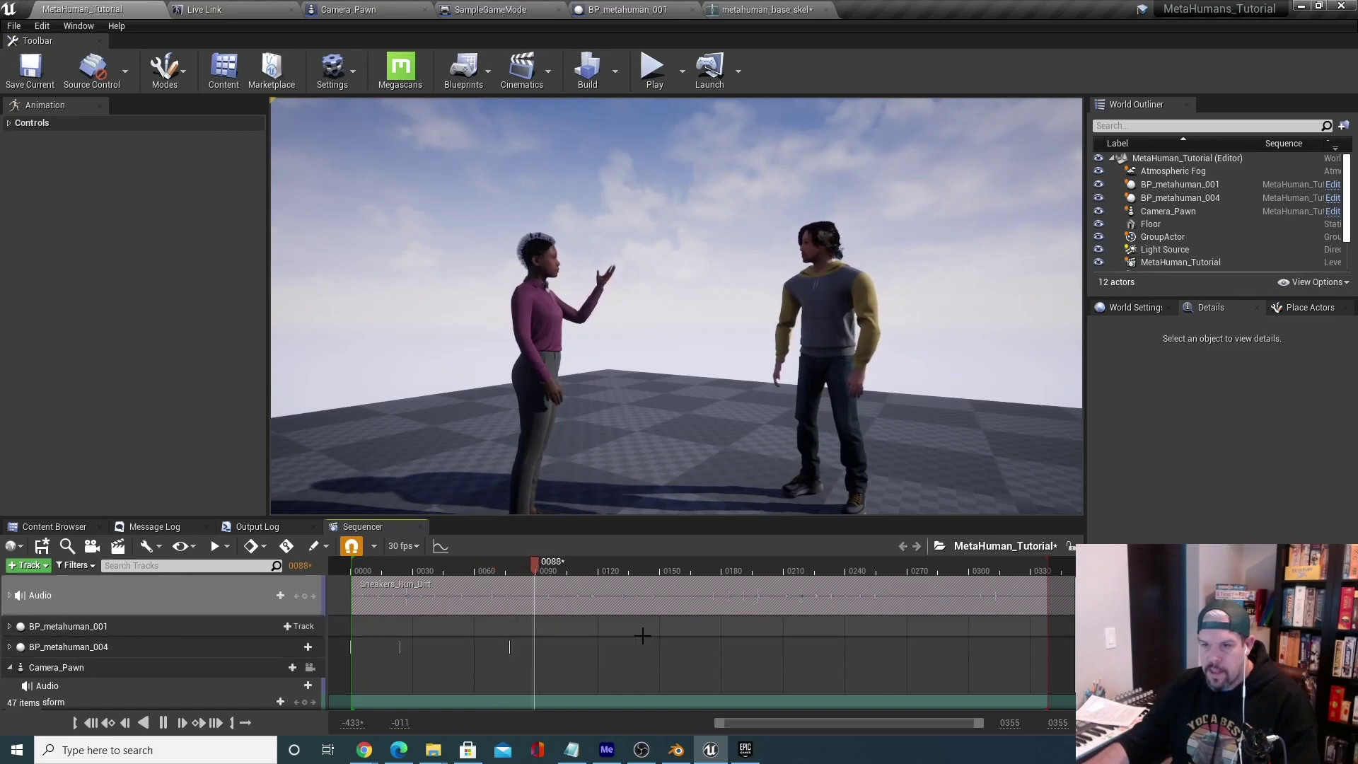
key("space")
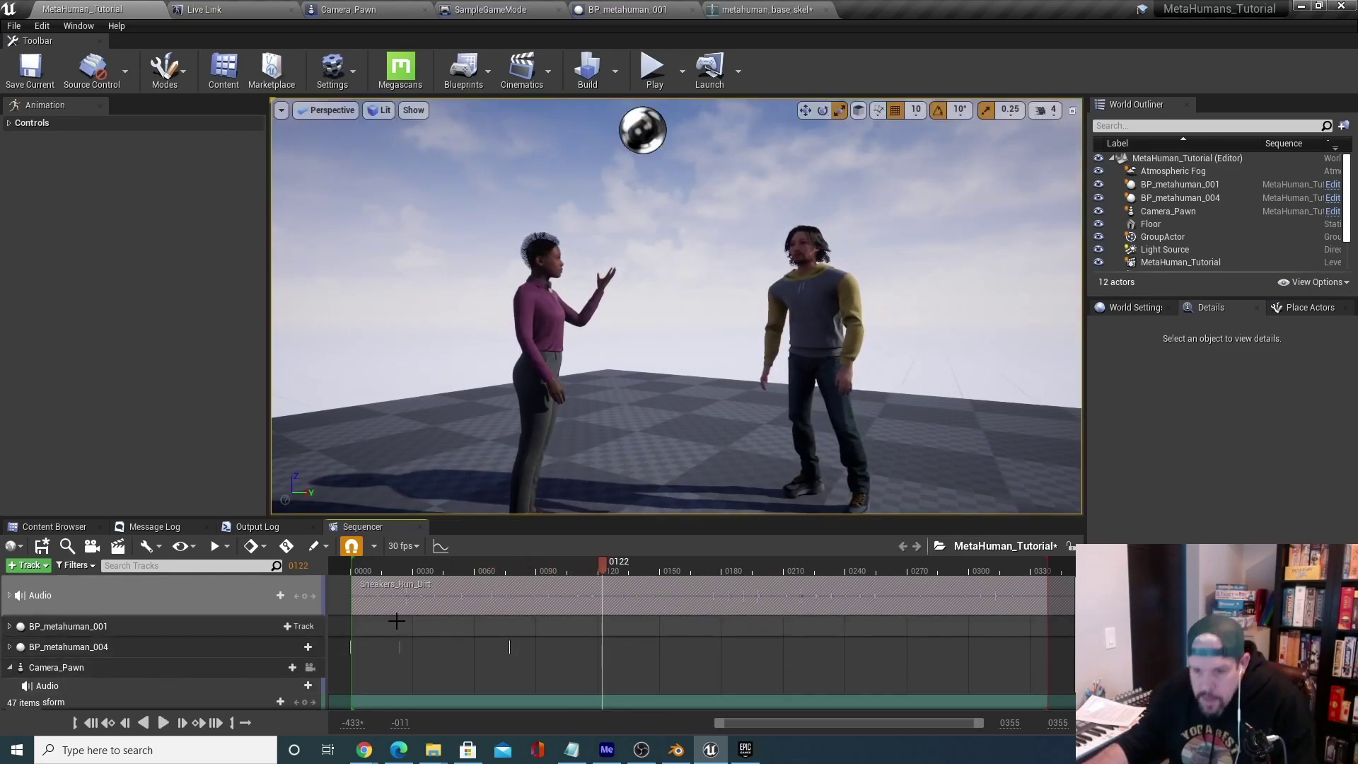
Trim the beginning of the Sneakers_Run_Dirt clip, slide it back to frame 0 and play the sequence.
left_click(744, 591)
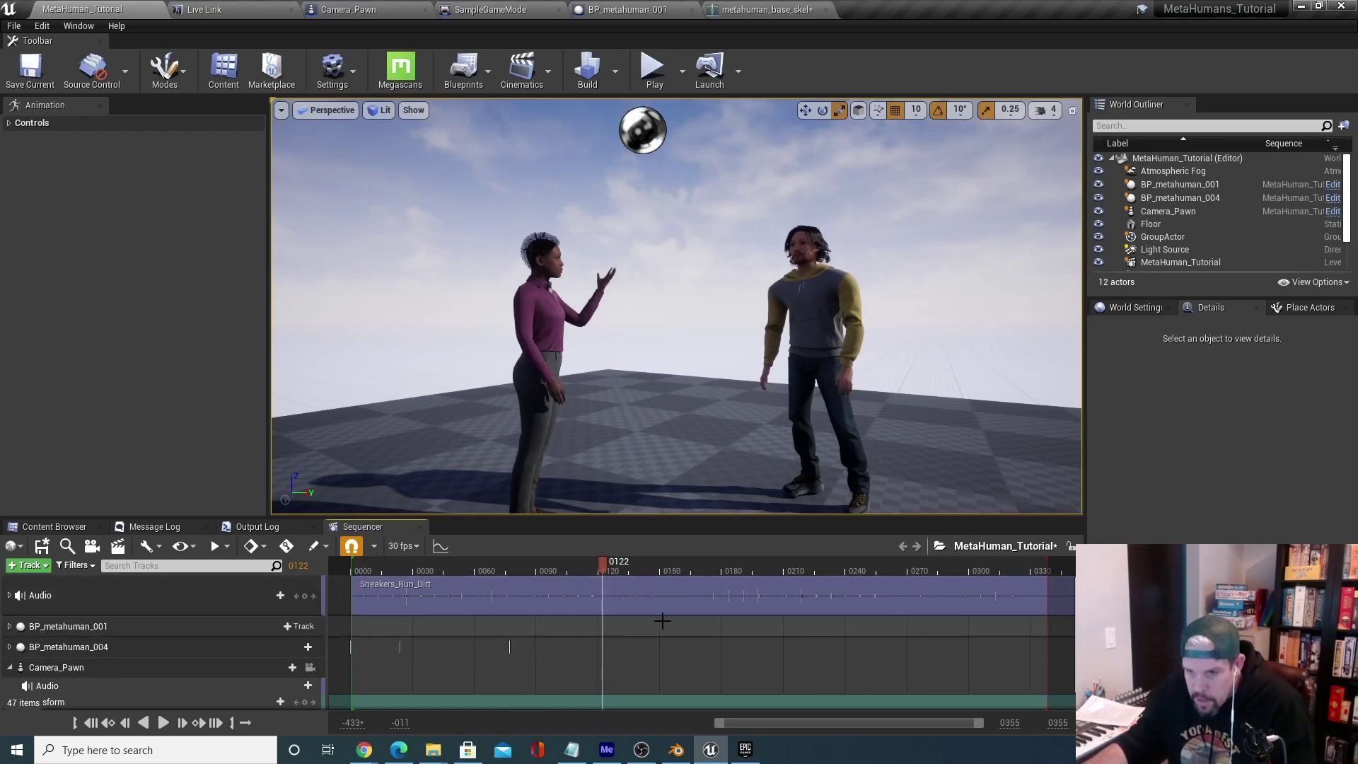
mouse_move(598, 574)
left_mouse_down()
mouse_move(702, 563)
mouse_move(609, 566)
left_mouse_up()
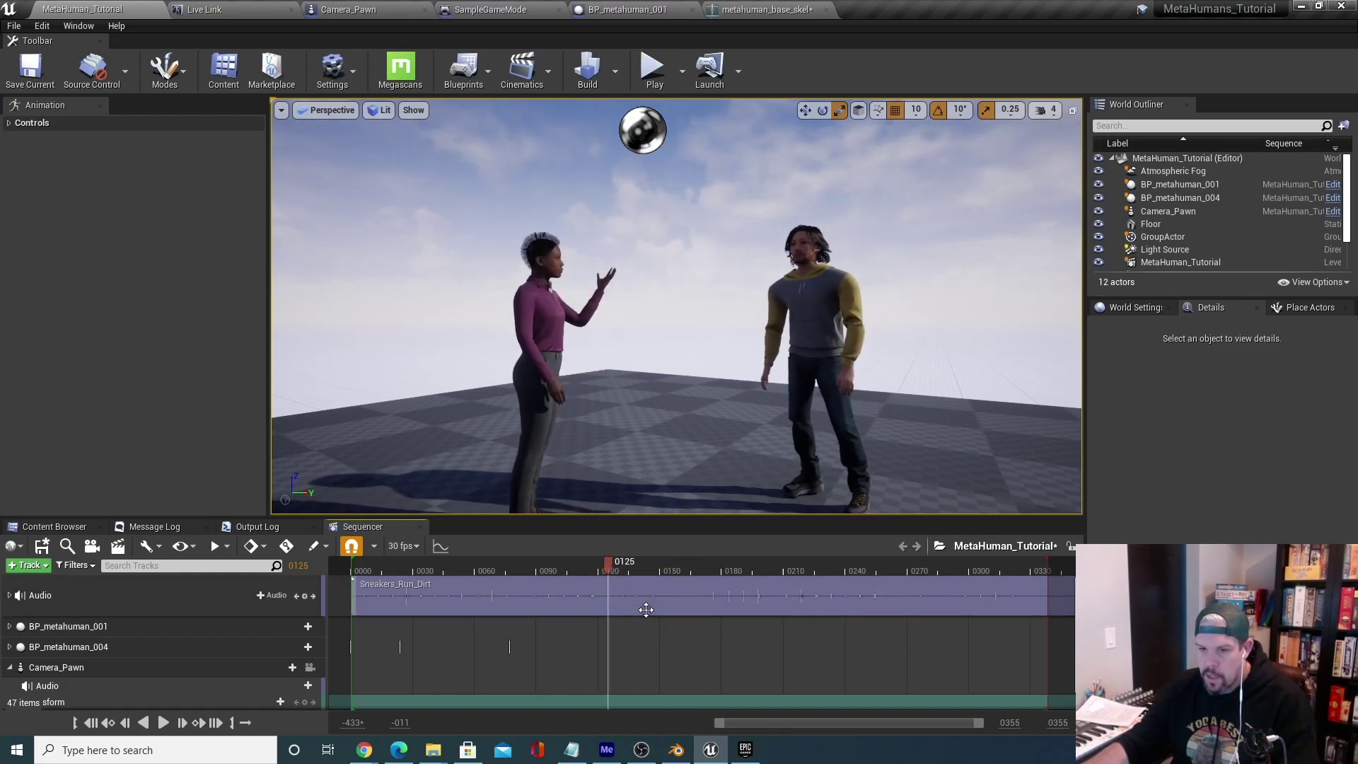
mouse_move(354, 597)
left_mouse_down()
mouse_move(430, 614)
mouse_move(481, 595)
mouse_move(578, 595)
left_mouse_up()
left_click_drag(710, 608, 485, 616)
left_click_drag(612, 563, 358, 591)
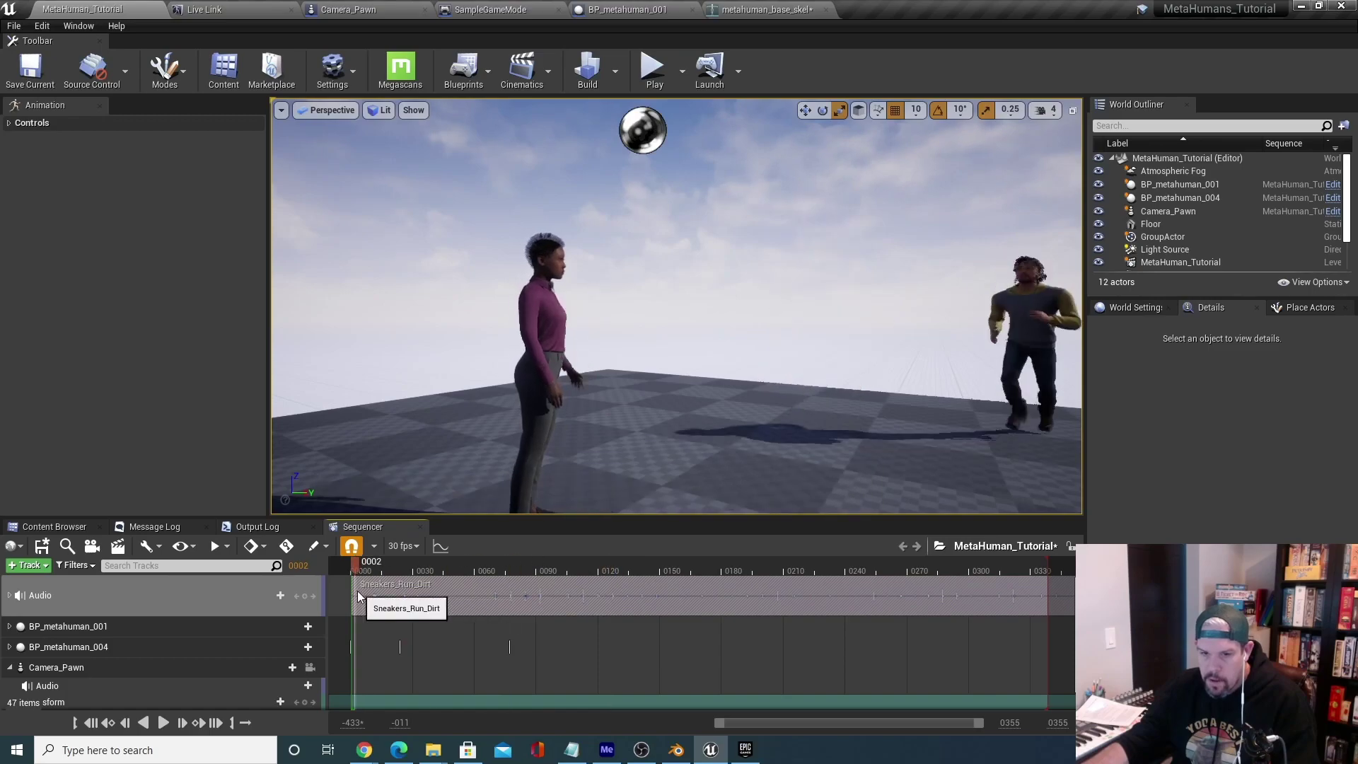
key("space")
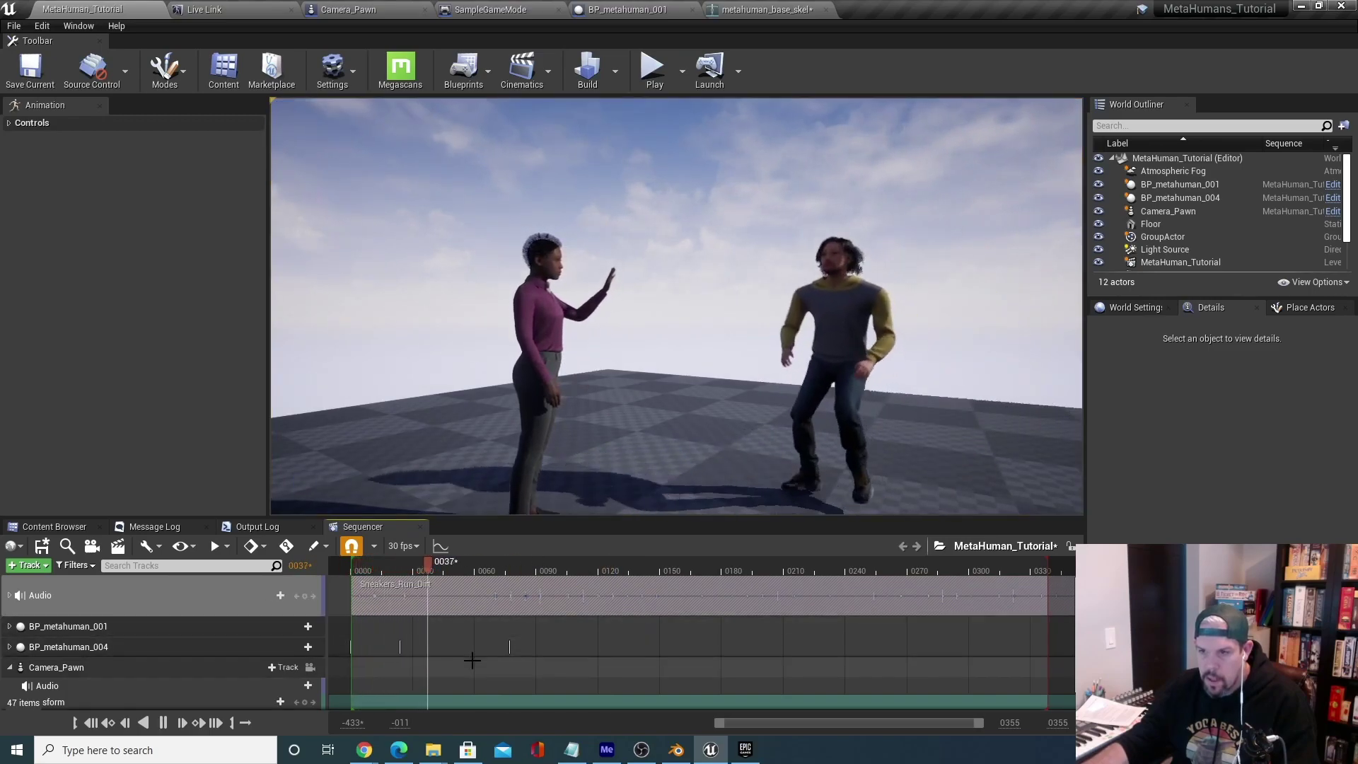
key("space")
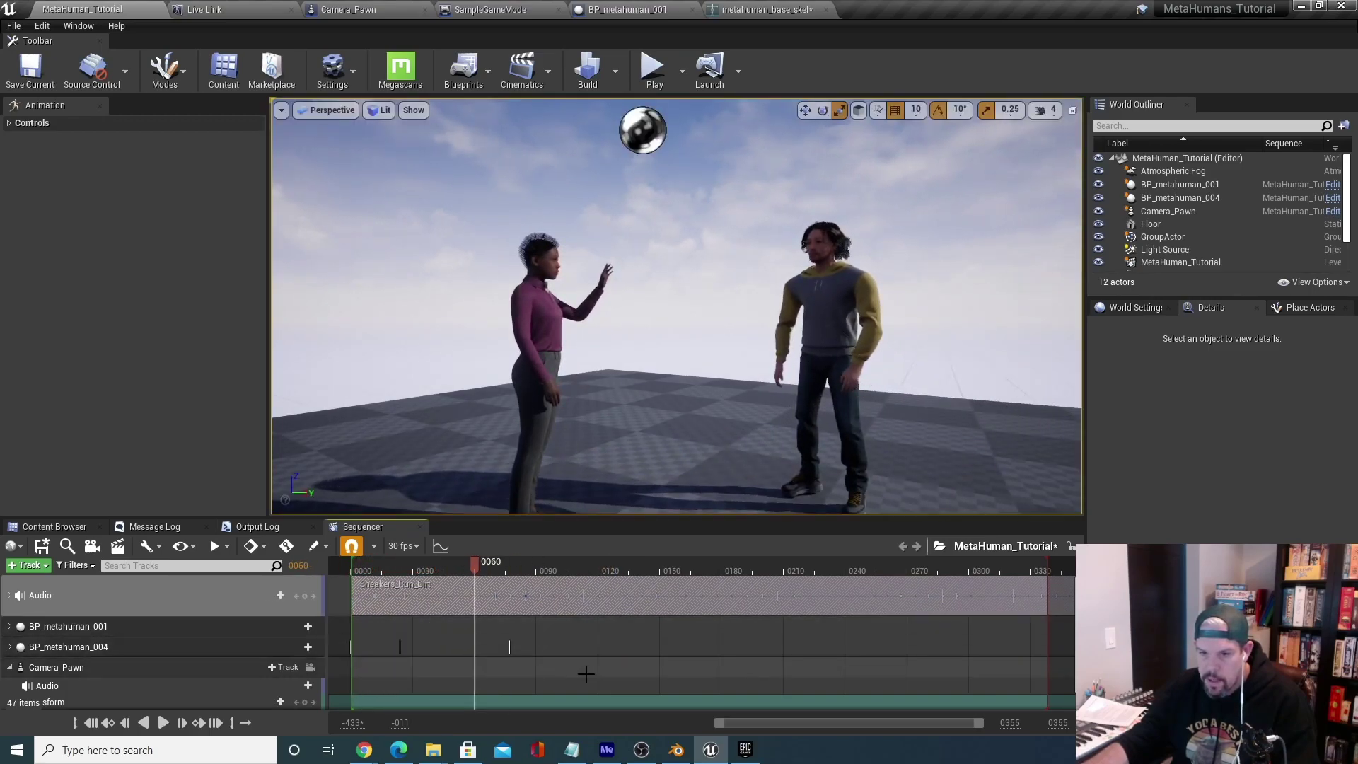
key("space")
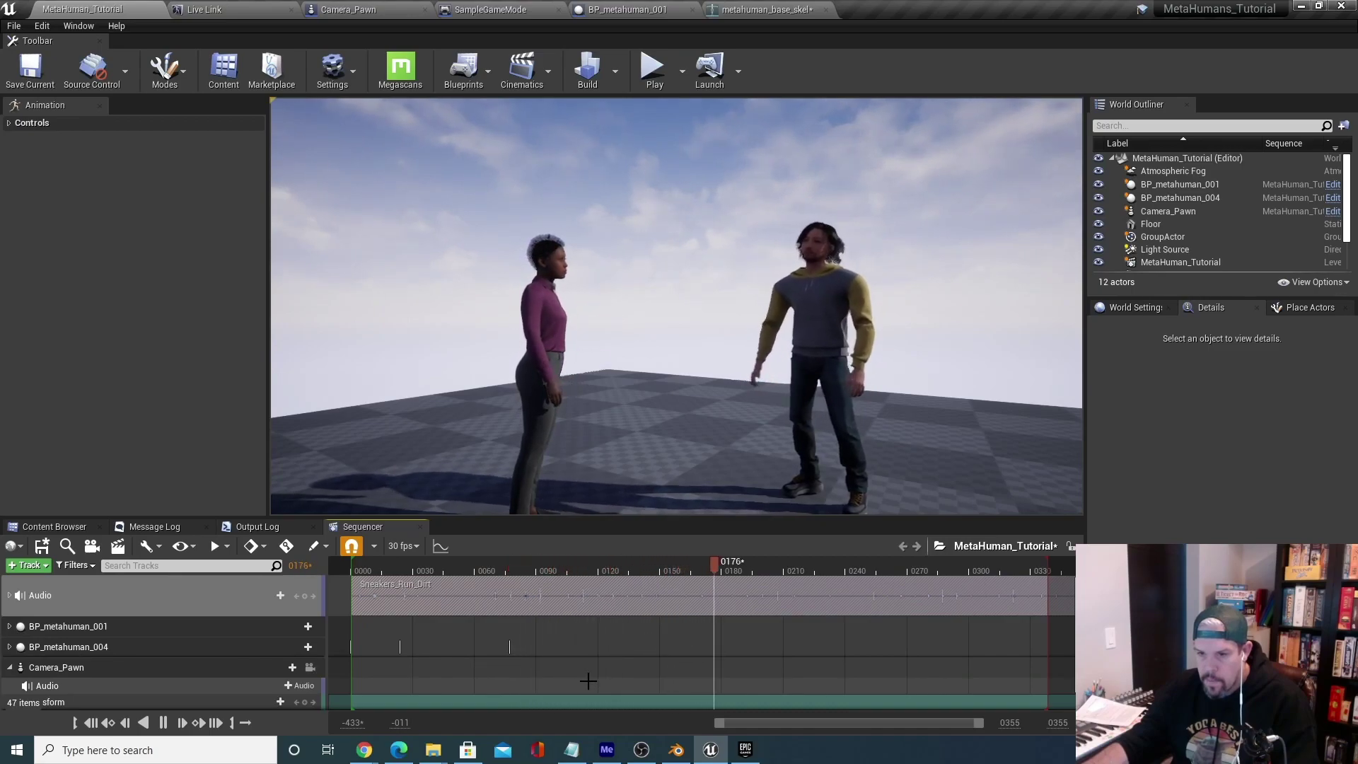
key("space")
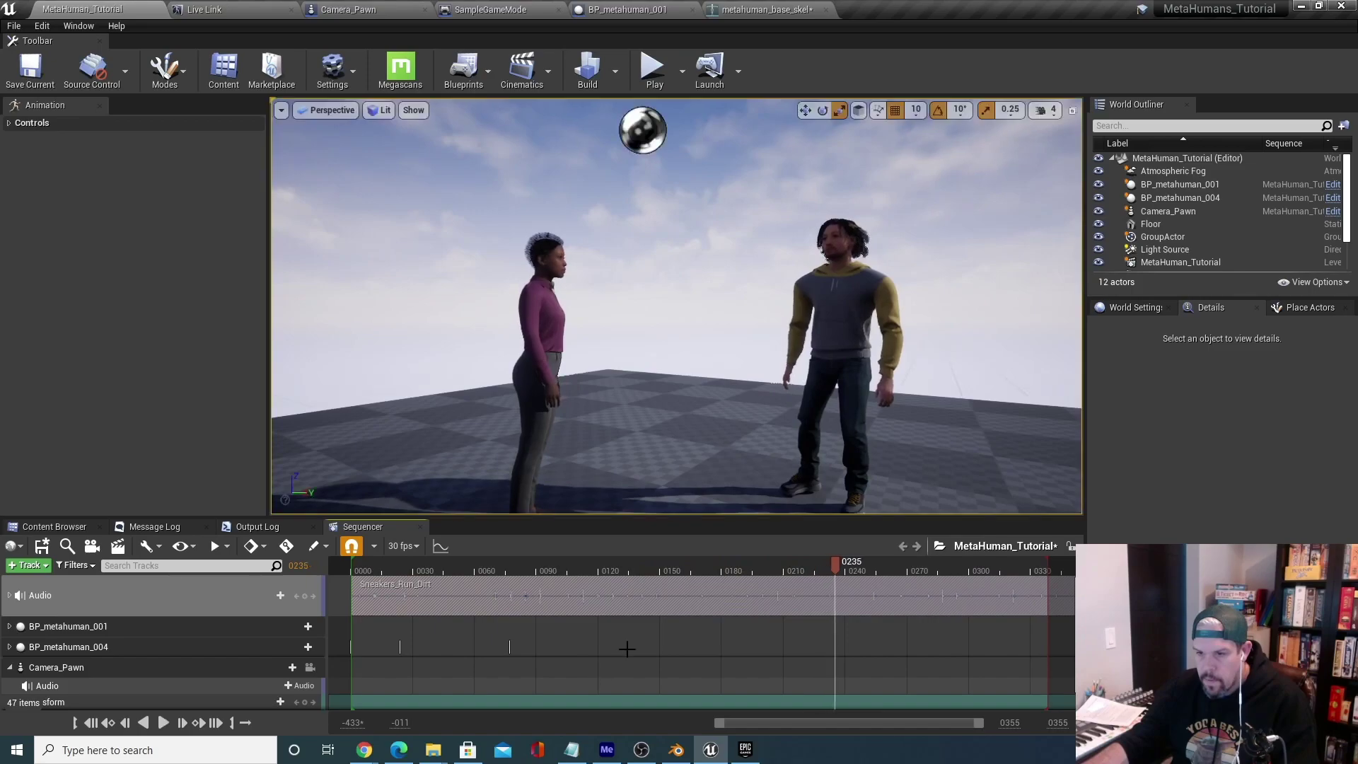
Trim more off the beginning of the Sneakers_Run_Dirt clip, return it to frame 0 and replay the run.
left_click_drag(846, 564, 428, 610)
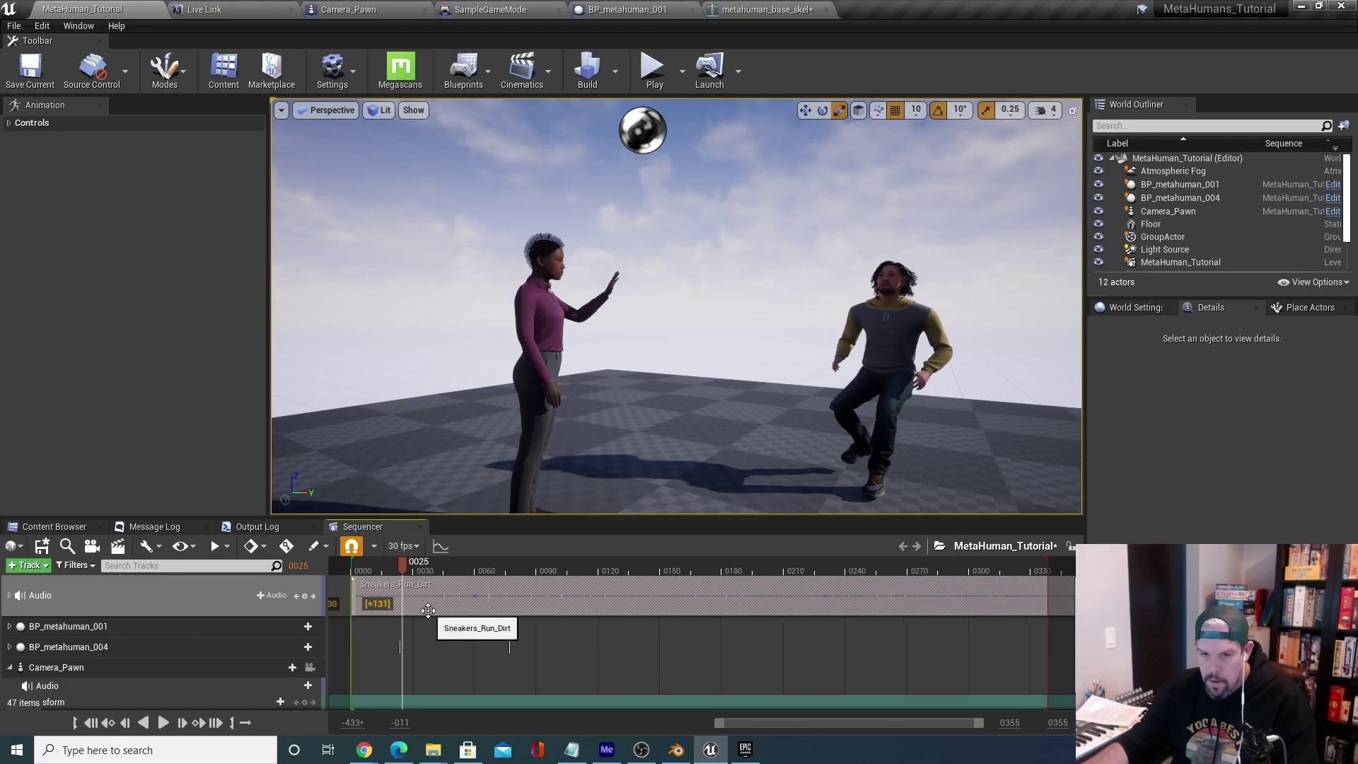
left_click_drag(399, 565, 349, 571)
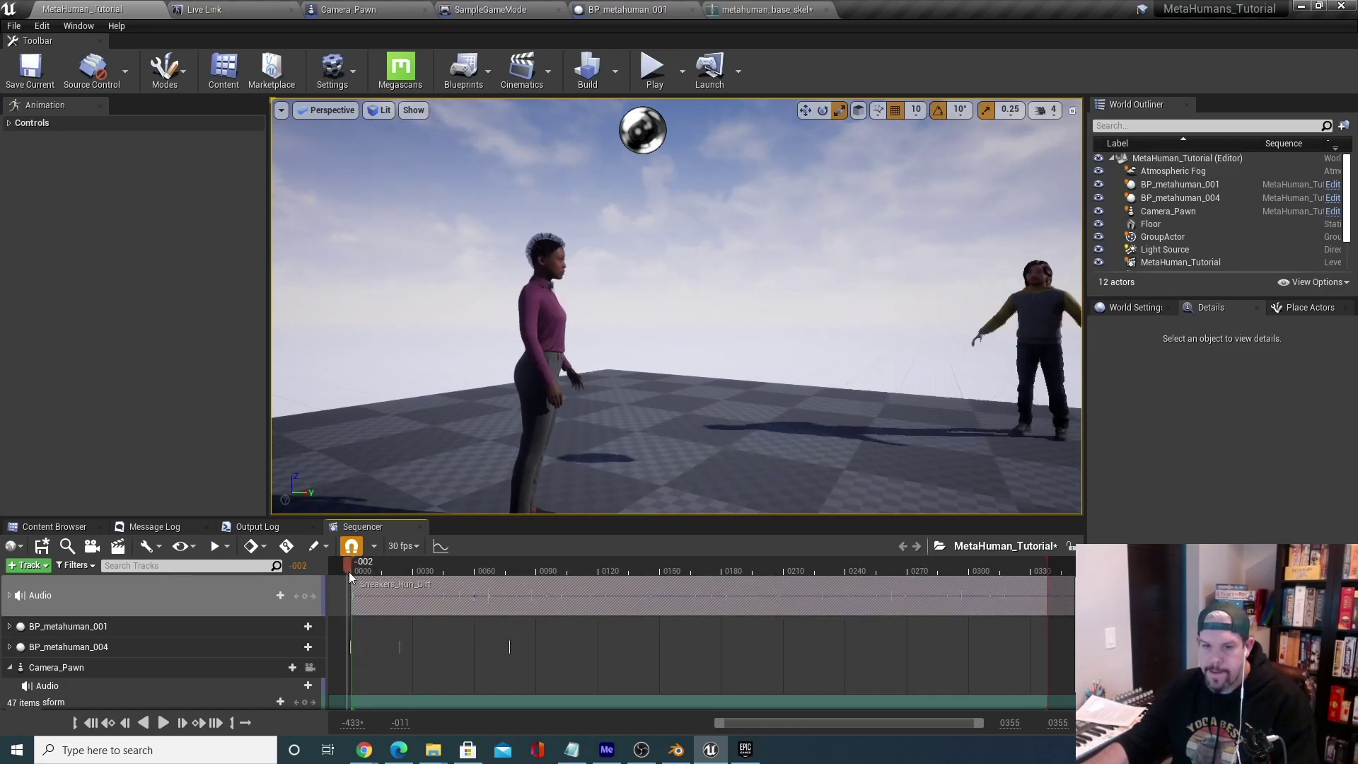
key("space")
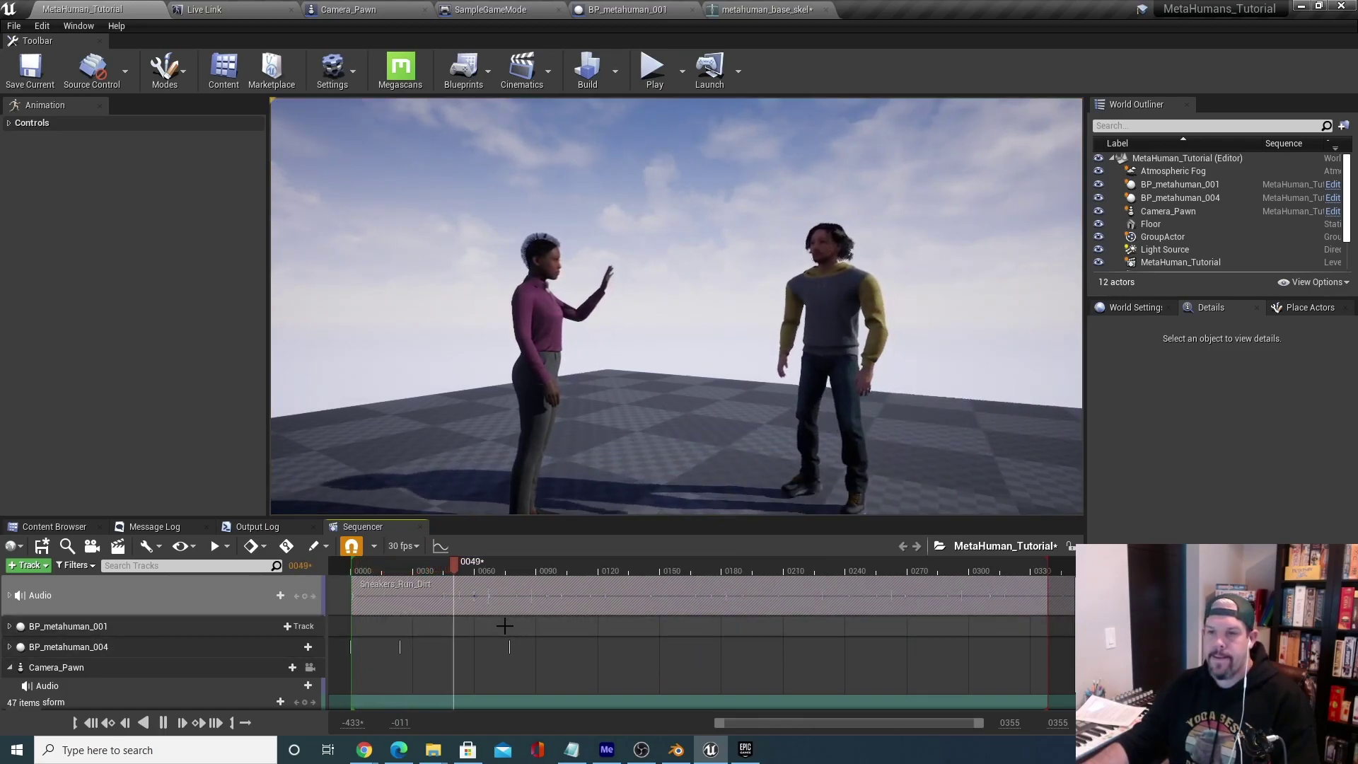
key("space")
Shorten the end of the Sneakers_Run_Dirt clip to frame 40, where the running character stops.
left_click_drag(503, 566, 434, 574)
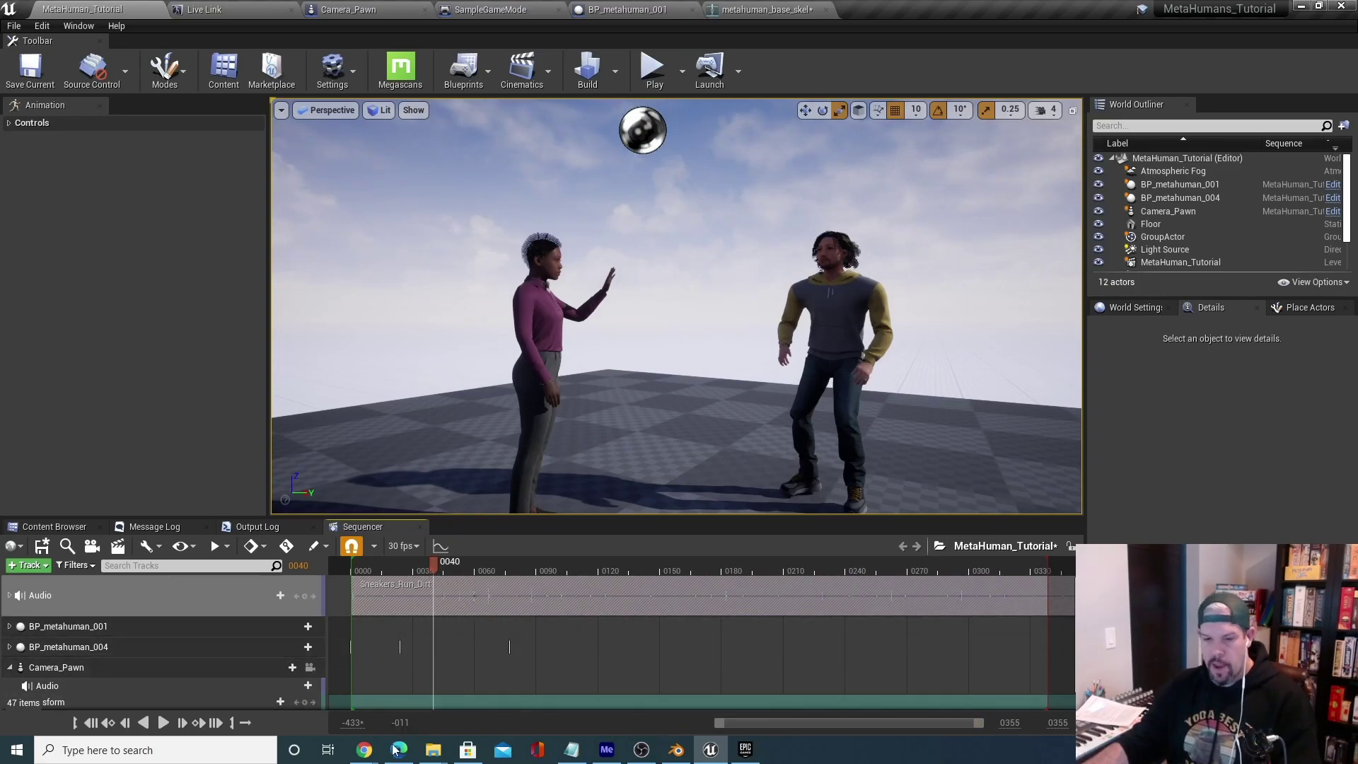
left_click_drag(1021, 728, 1092, 728)
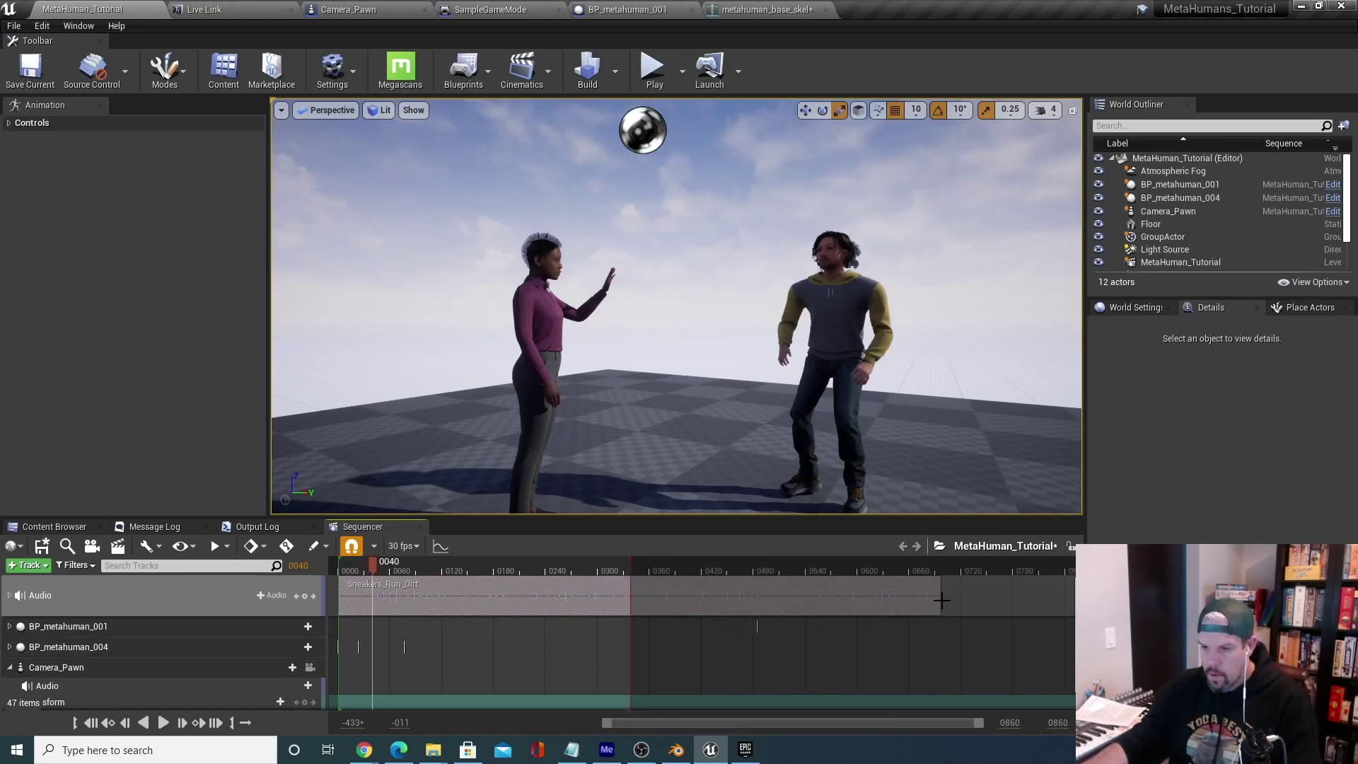
left_click_drag(940, 600, 386, 583)
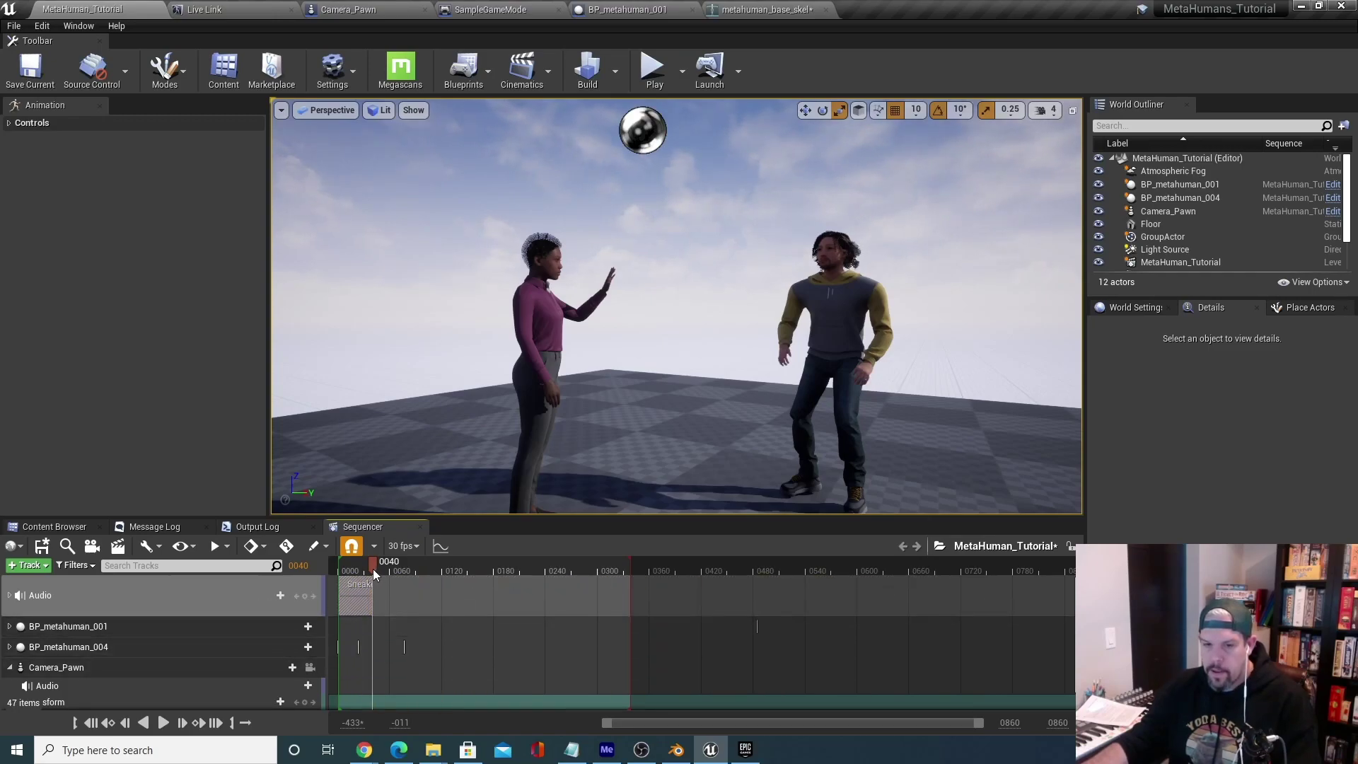
Replay the opening of the sequence several times to check the footstep sound against the running animation.
left_click(338, 573)
key("space")
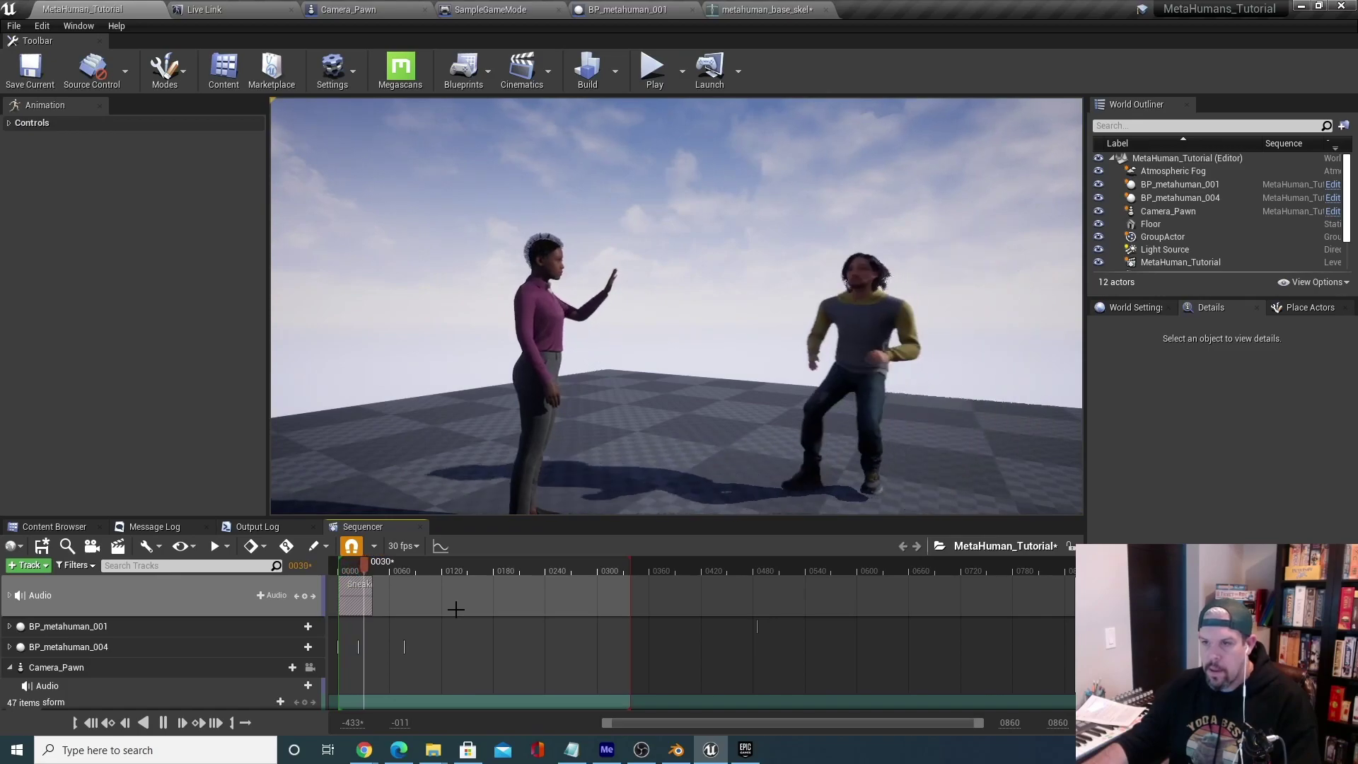
key("space")
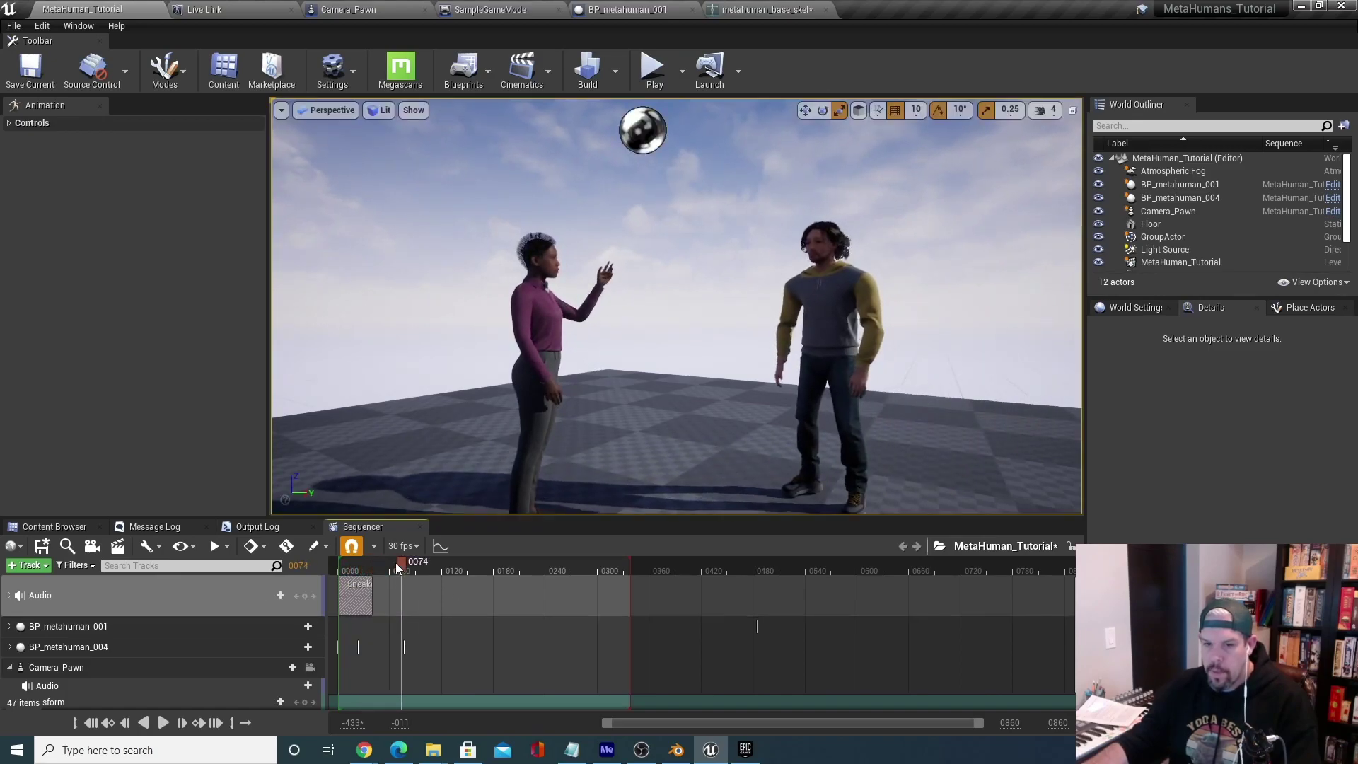
left_click(357, 567)
key("space")
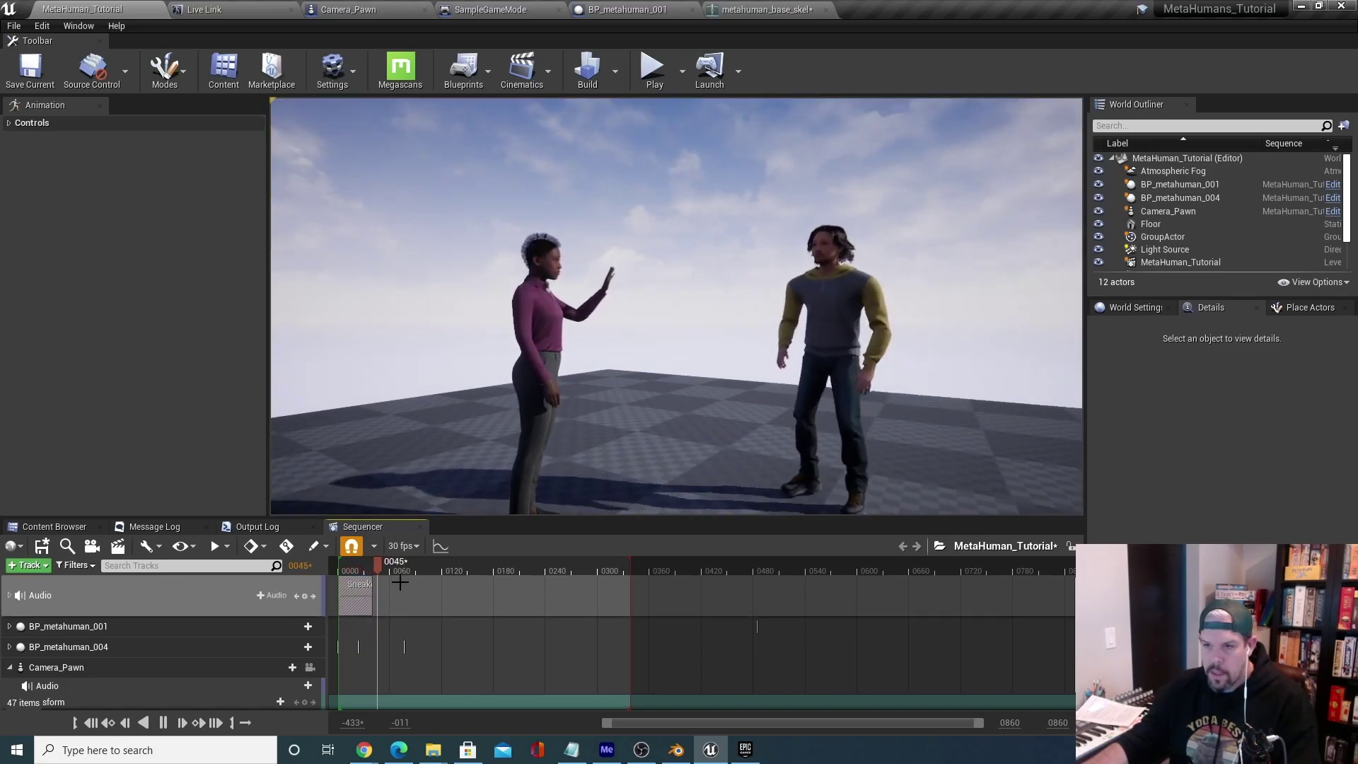
key("space")
left_click(345, 570)
key("space")
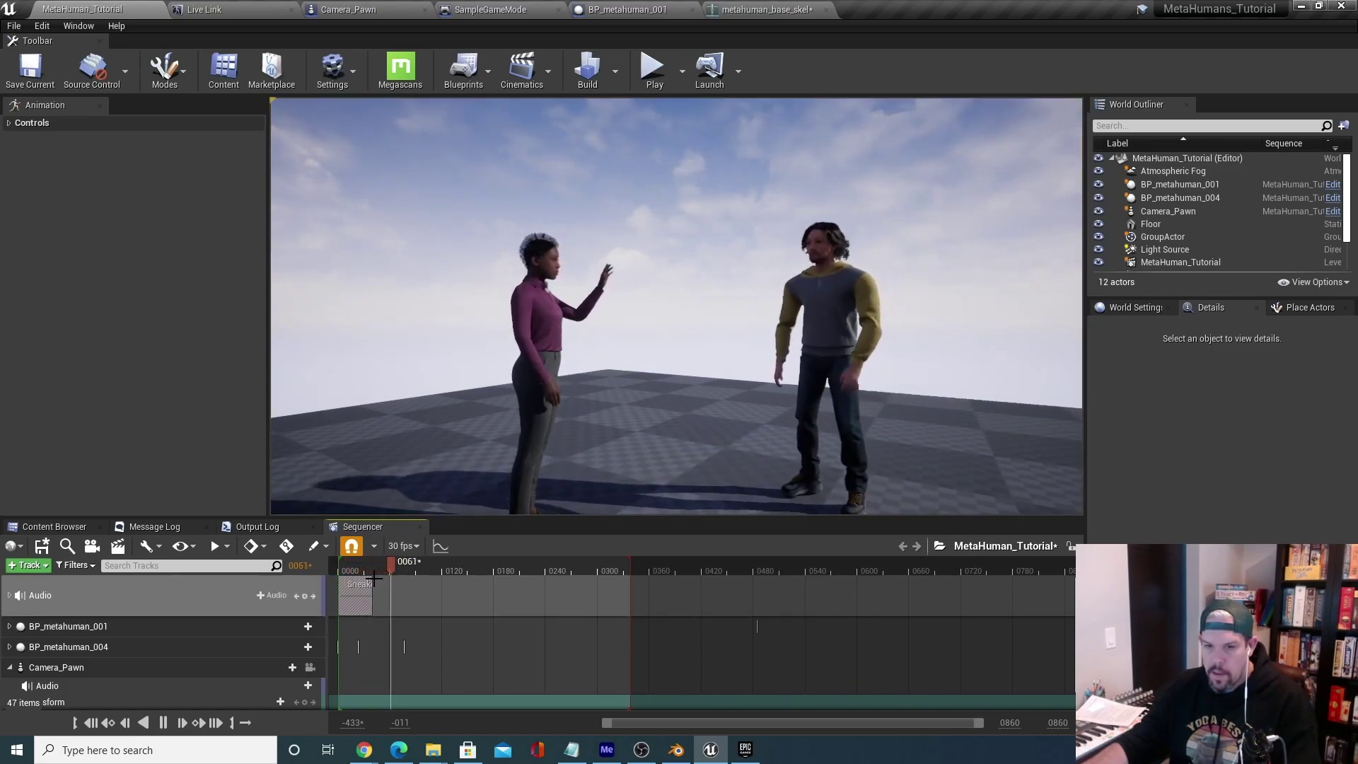
key("space")
left_click_drag(405, 564, 336, 567)
key("space")
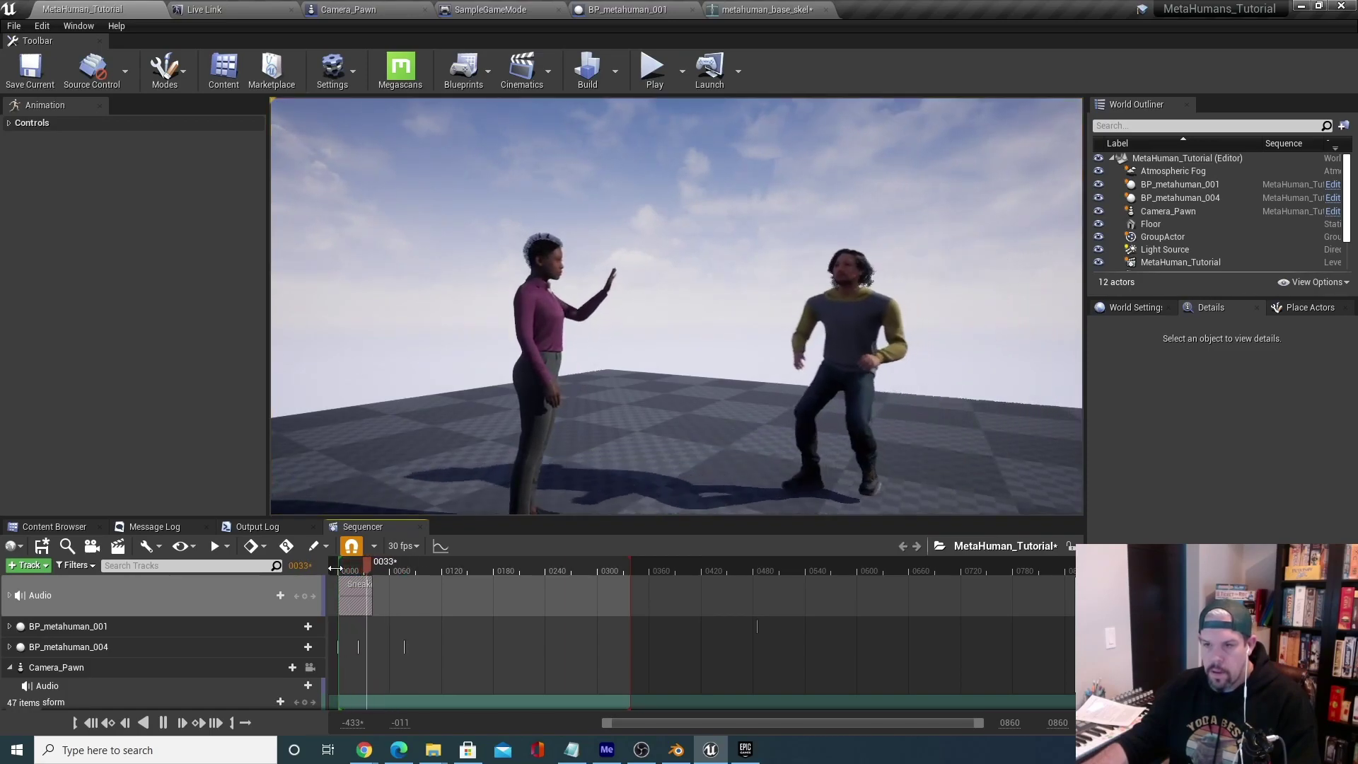
key("space")
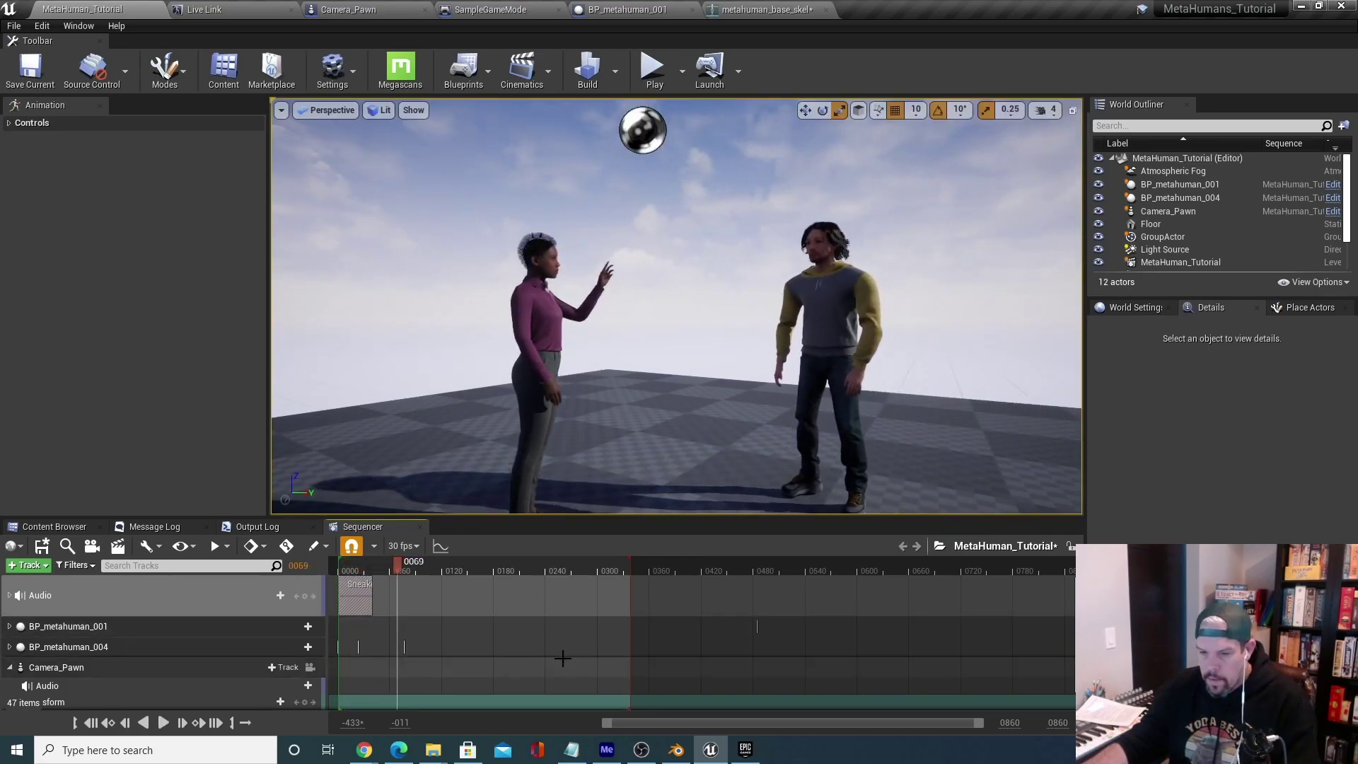
Preview the breathing sounds and place Breathing_deep_fast on the audio track directly after the Sneakers_Run_Dirt clip.
scroll(481, 631, "down", 1)
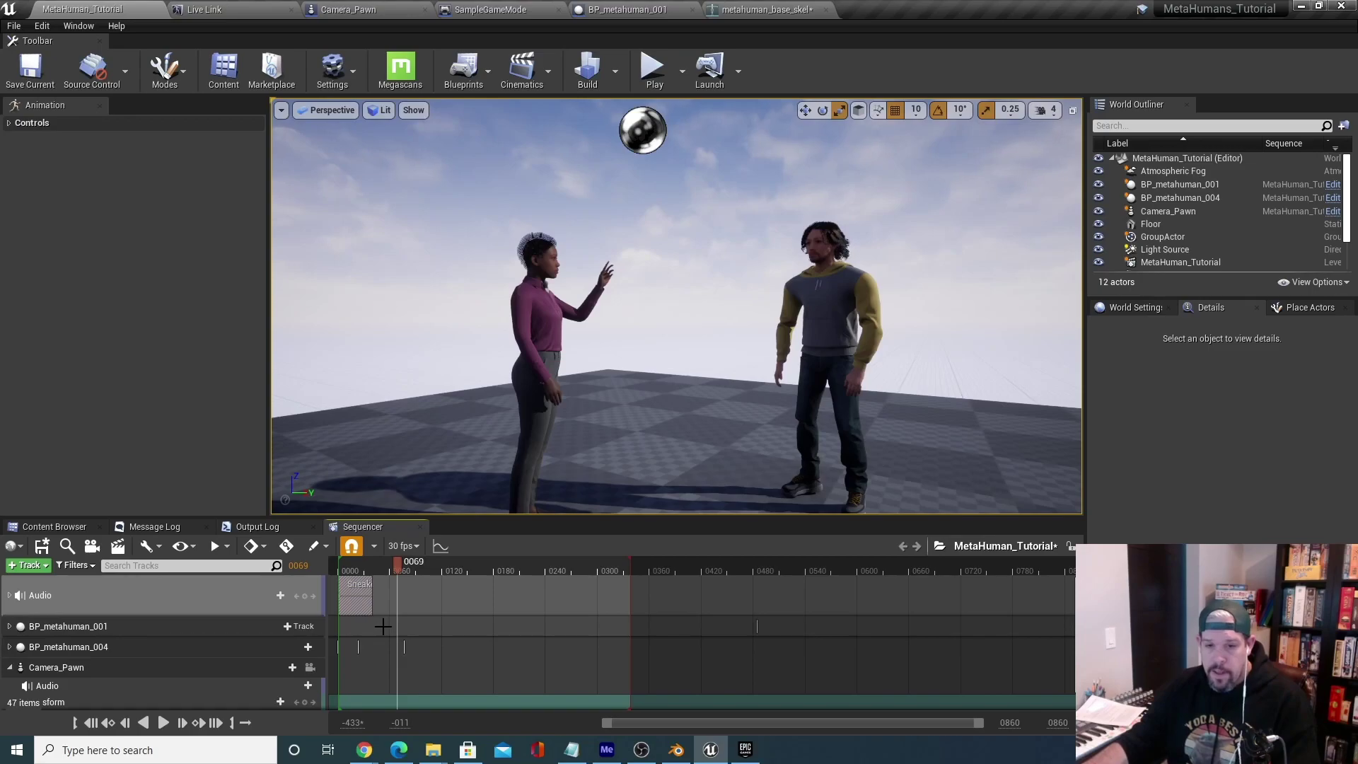
mouse_move(397, 565)
left_mouse_down()
mouse_move(336, 568)
mouse_move(379, 552)
left_mouse_up()
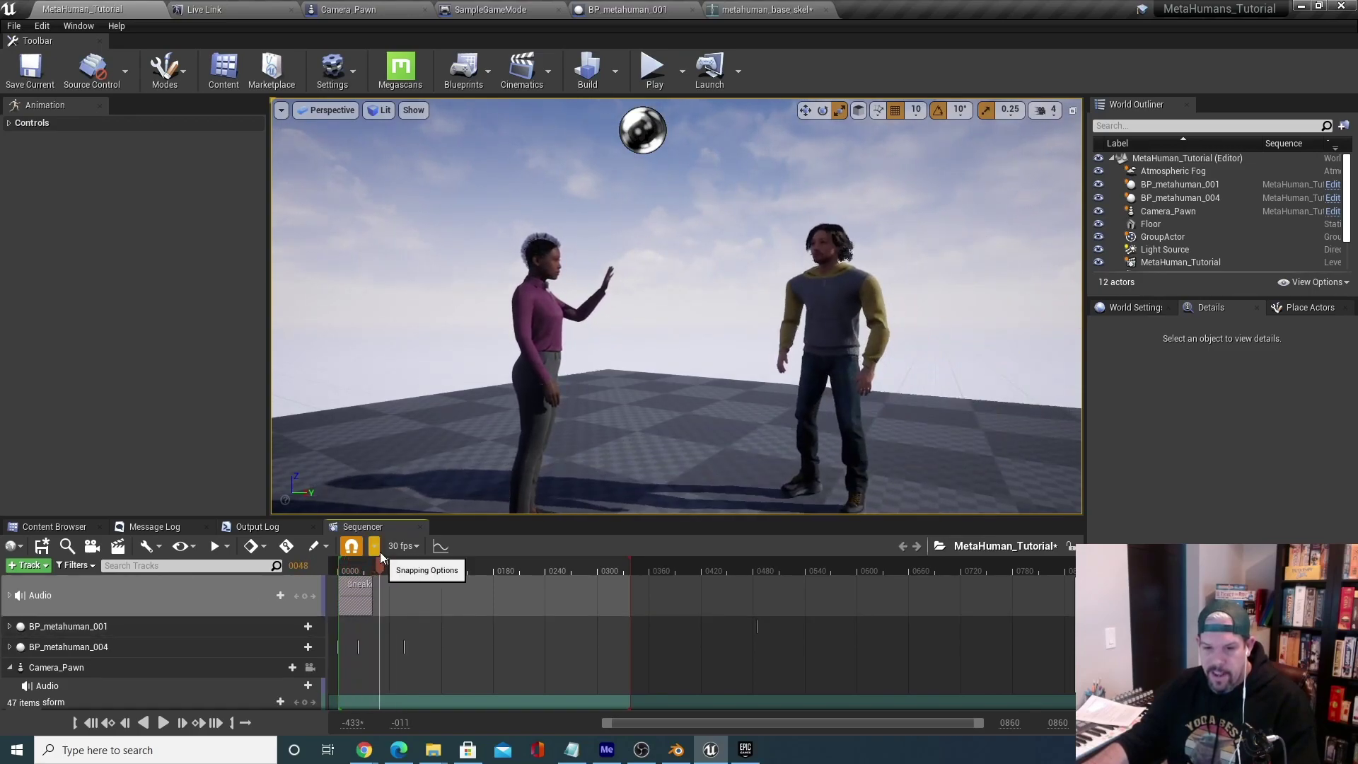
left_click(81, 526)
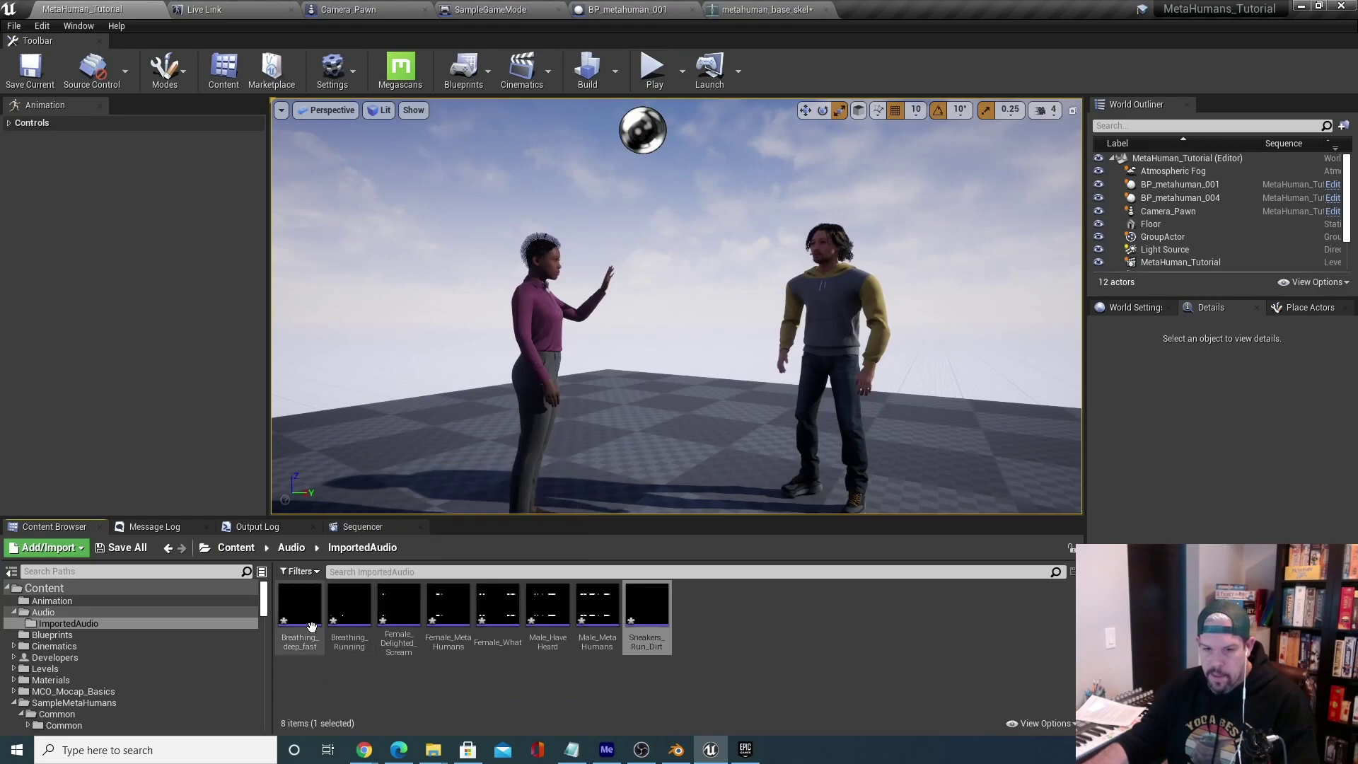
mouse_move(353, 621)
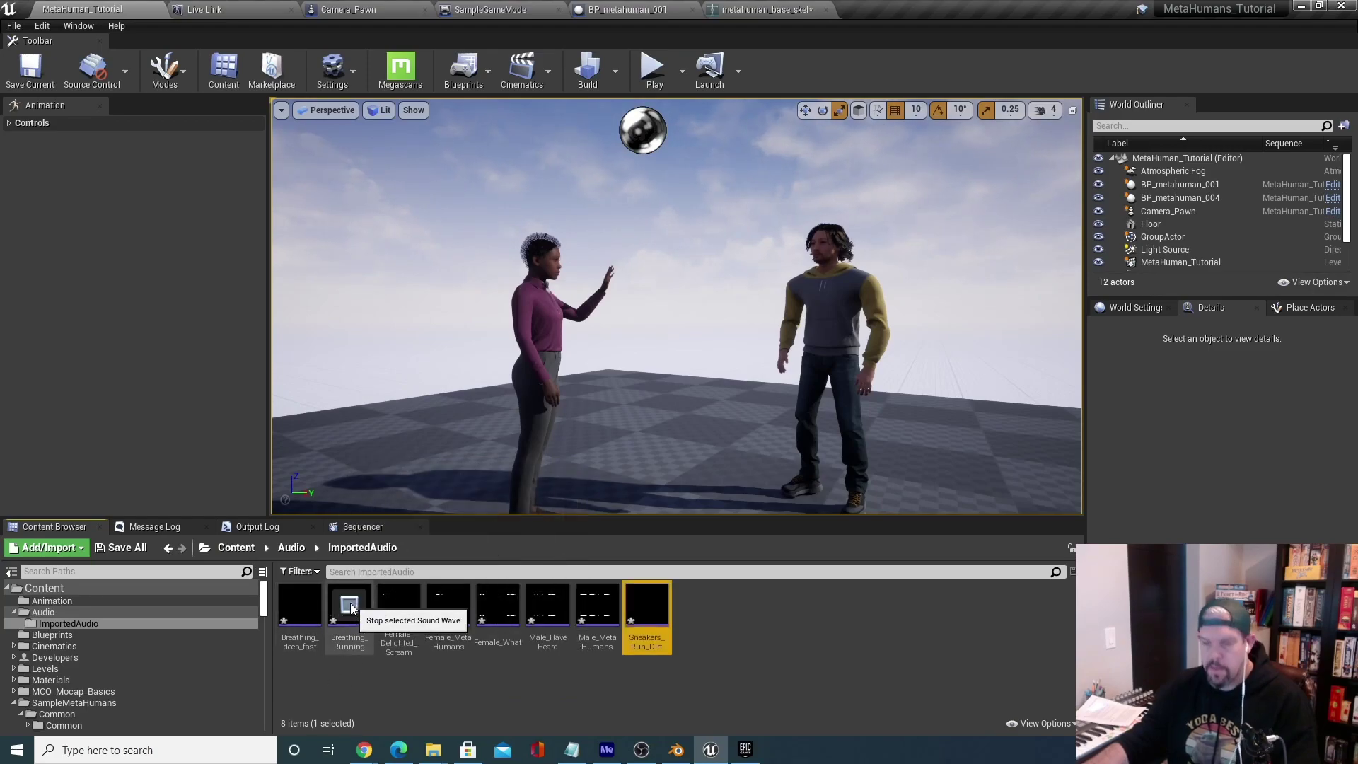
mouse_move(308, 612)
left_click(307, 609)
left_click_drag(304, 627, 366, 566)
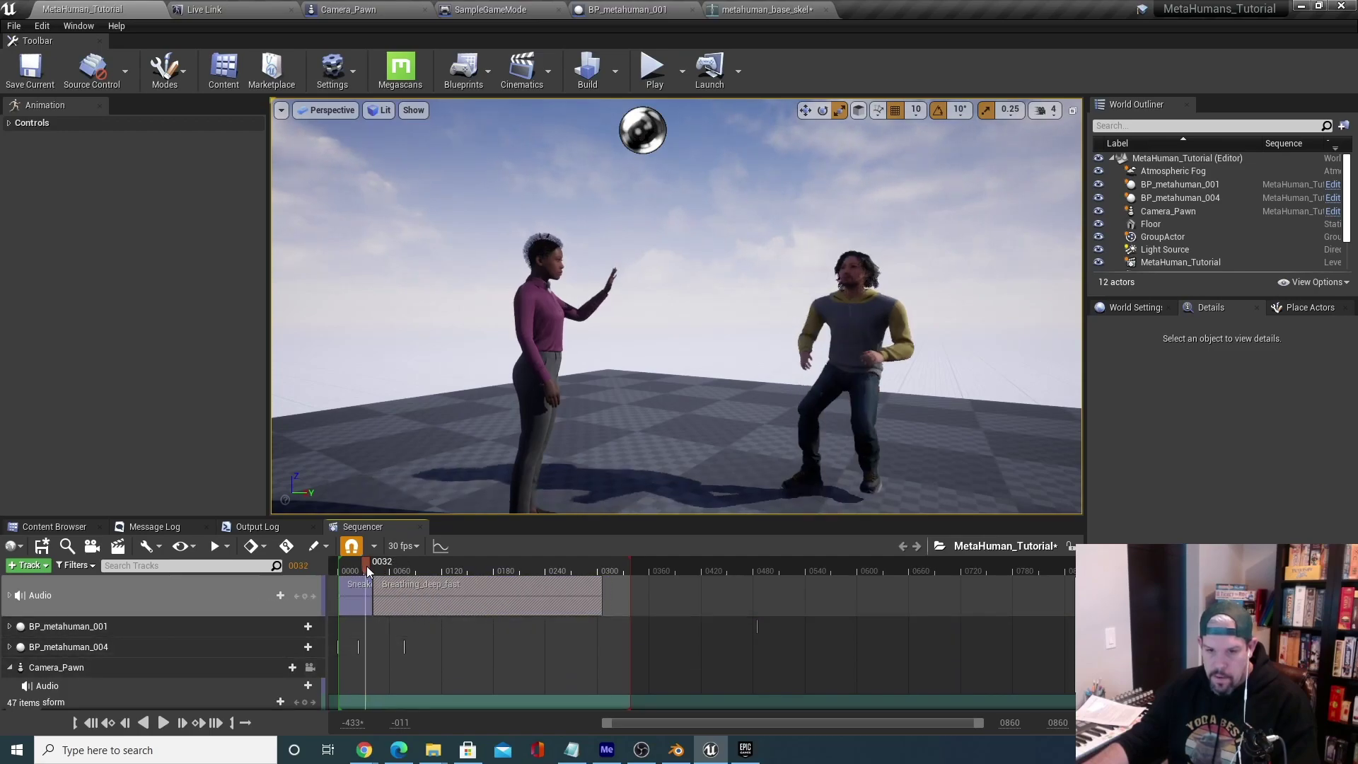
Play the sequence from around the stop and again from the beginning to check the footsteps-to-breathing transition.
key("space")
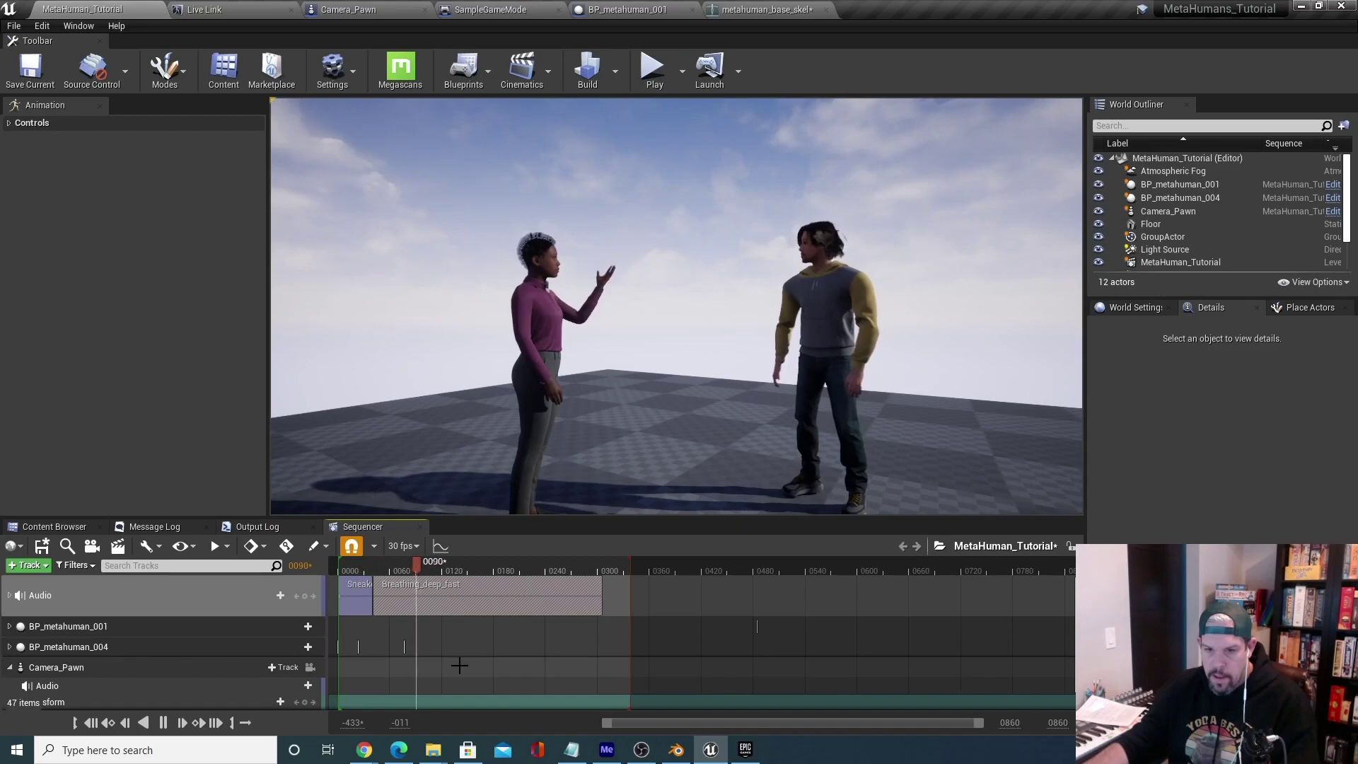
key("space")
left_click_drag(439, 563, 341, 569)
key("space")
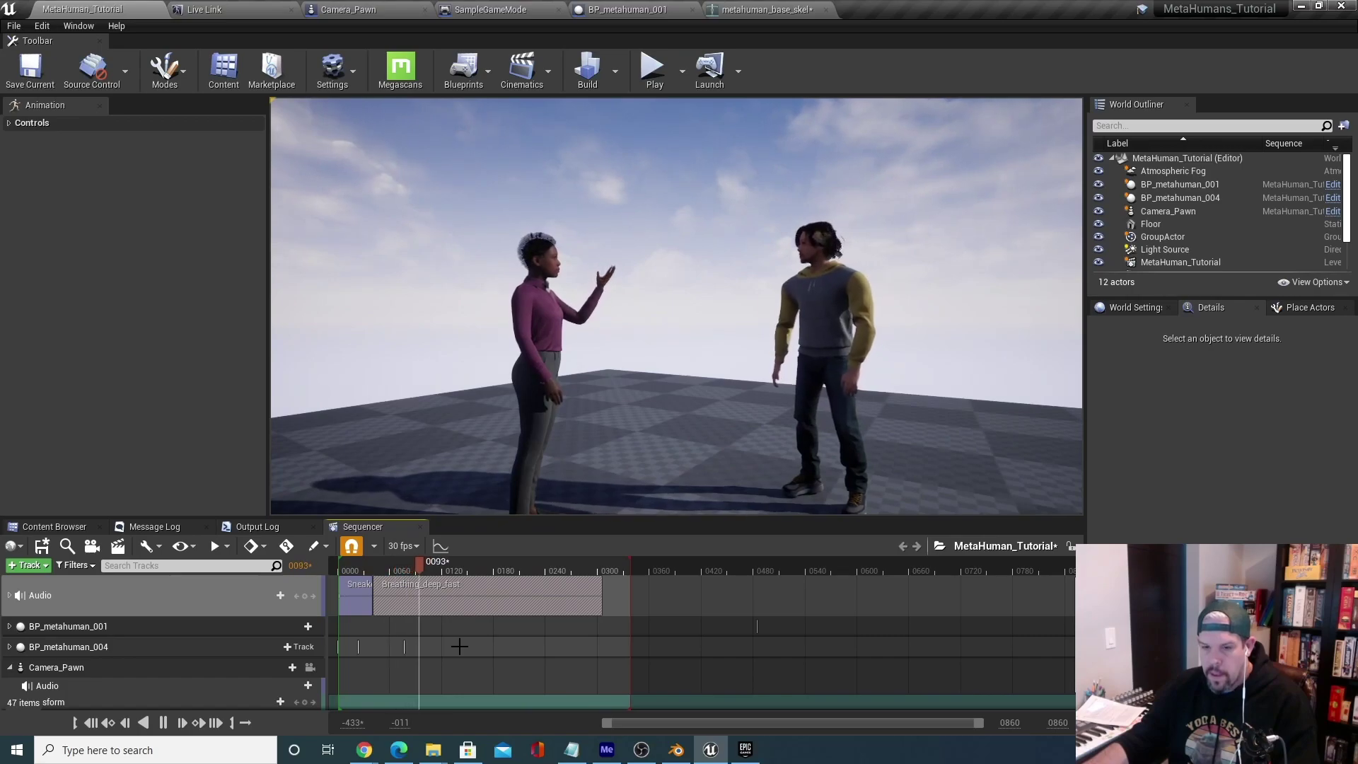
Preview the Male_HaveHeard sound and place it at frame 97 on a separate audio row above the footstep and breathing clips.
key("space")
mouse_move(422, 566)
left_mouse_down()
mouse_move(392, 566)
mouse_move(421, 568)
left_mouse_up()
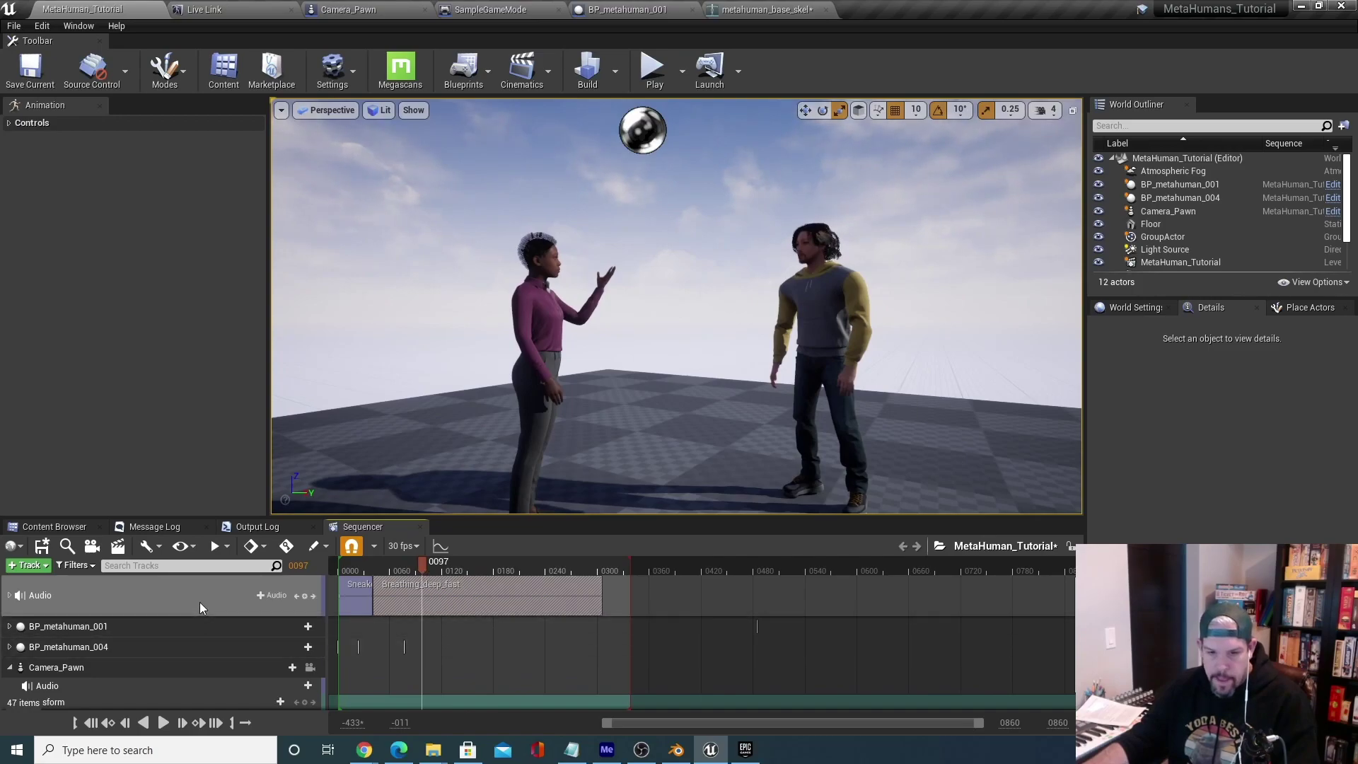
left_click(9, 595)
scroll(130, 593, "down", 1)
scroll(130, 593, "up", 1)
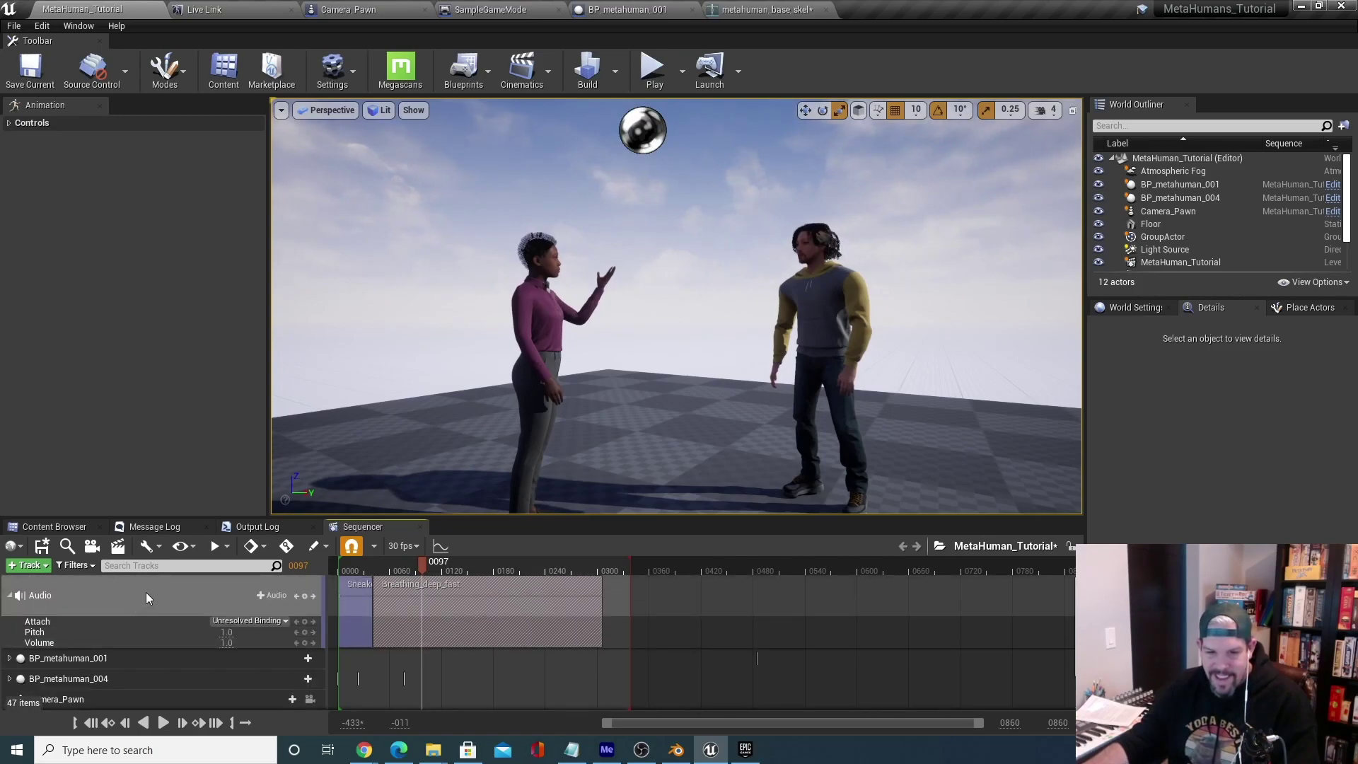
left_click(61, 528)
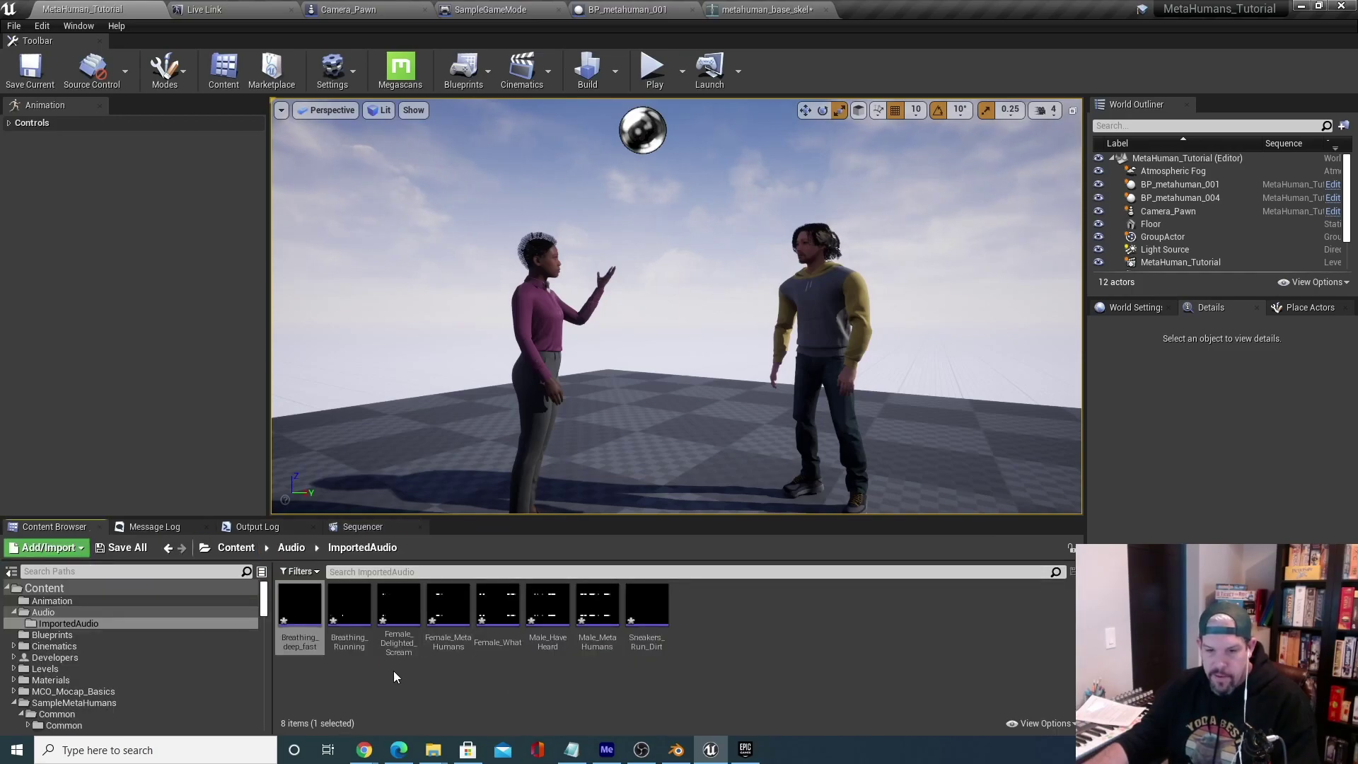
left_click(549, 604)
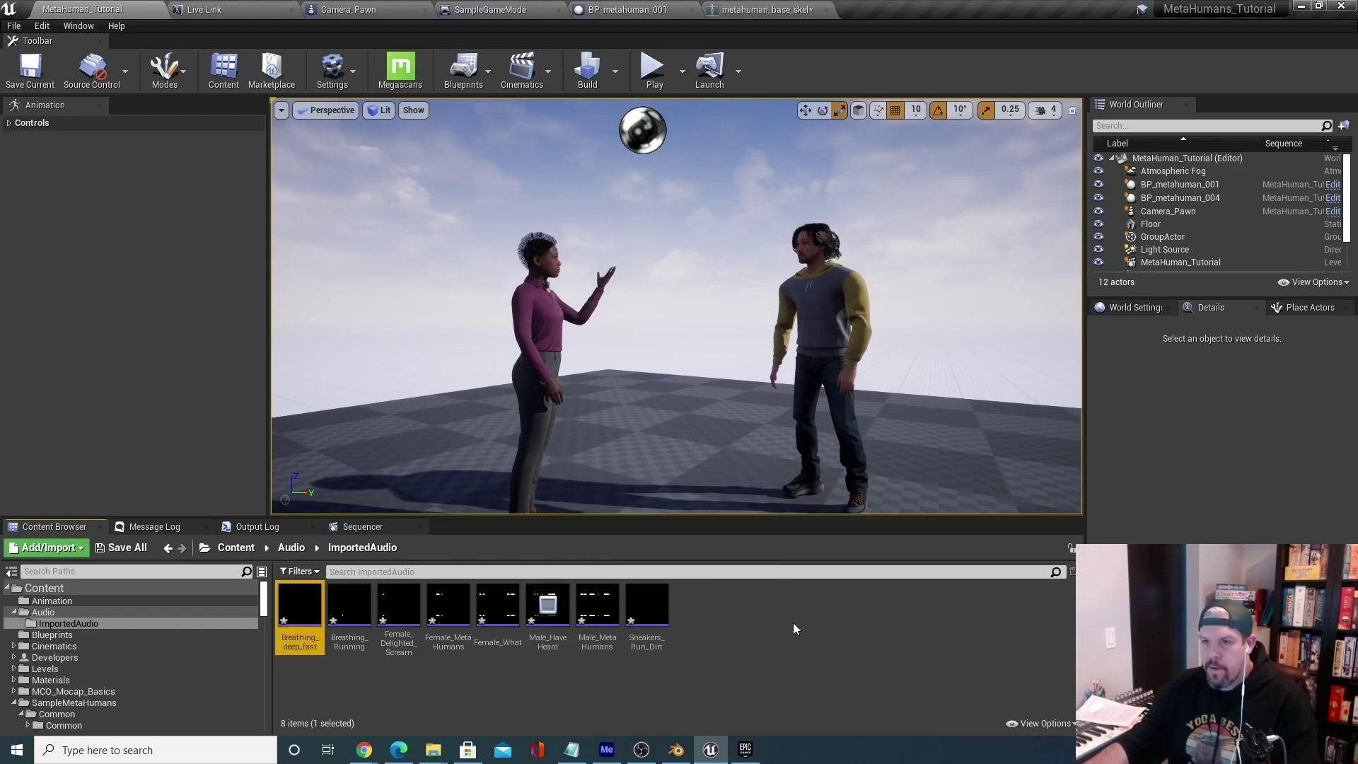
left_click(548, 604)
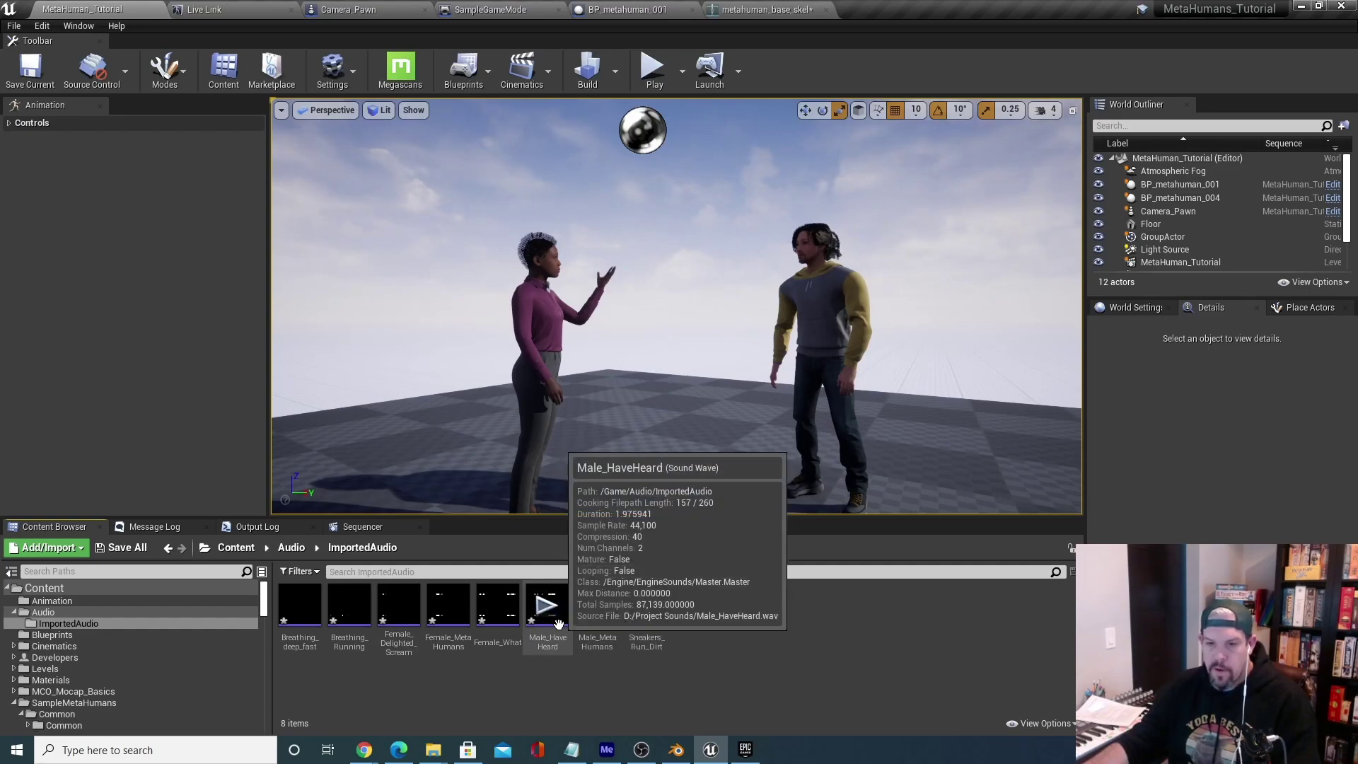
left_click_drag(558, 623, 557, 592)
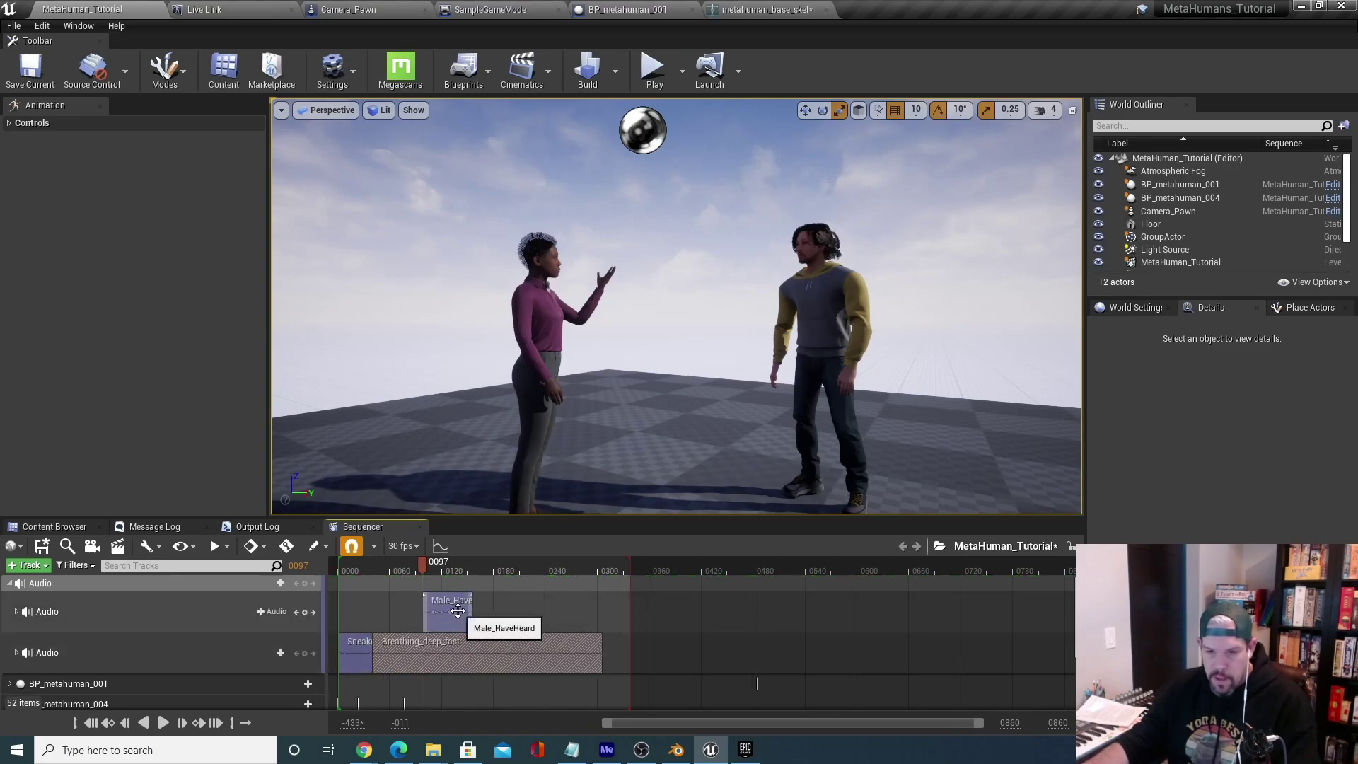
Play the opening with the new voice line and shorten the Breathing_deep_fast clip to end at frame 97, where Male_HaveHeard starts.
left_click_drag(396, 570, 346, 575)
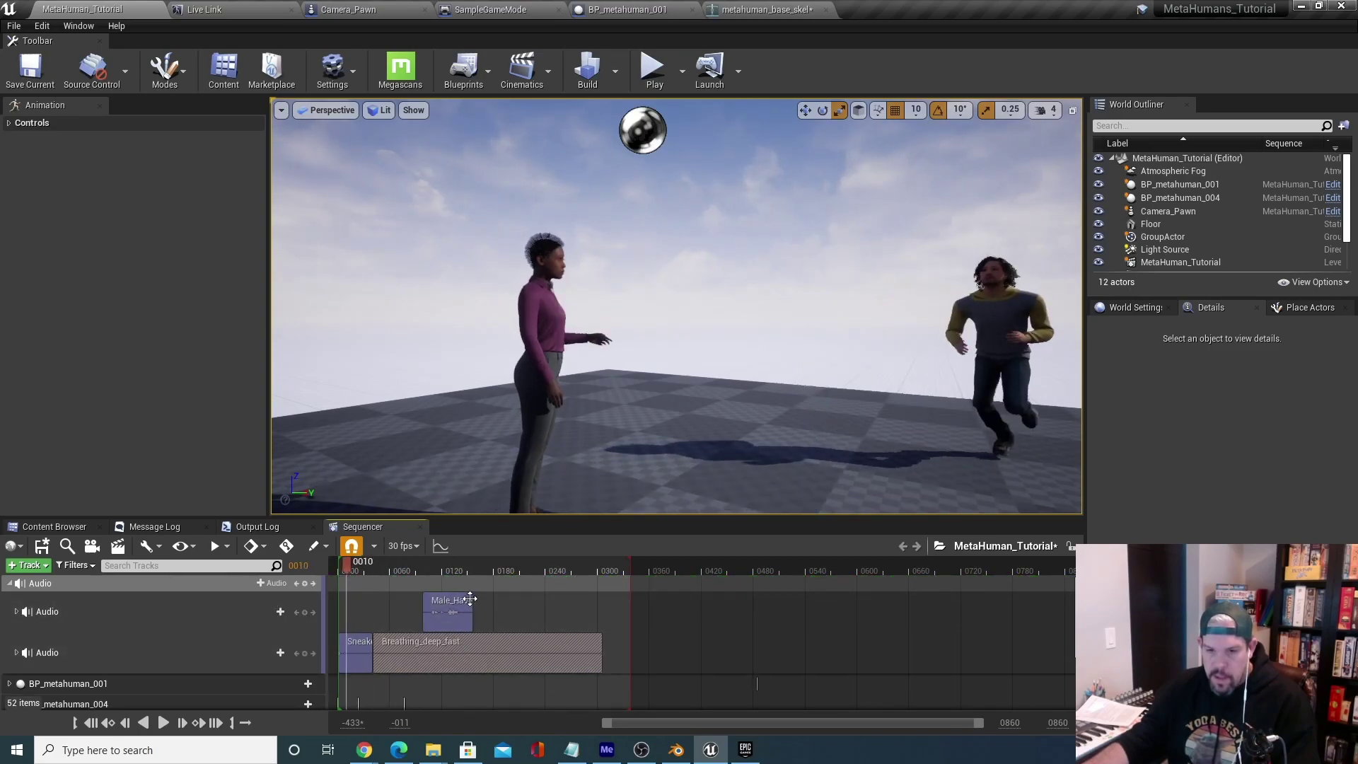
key("space")
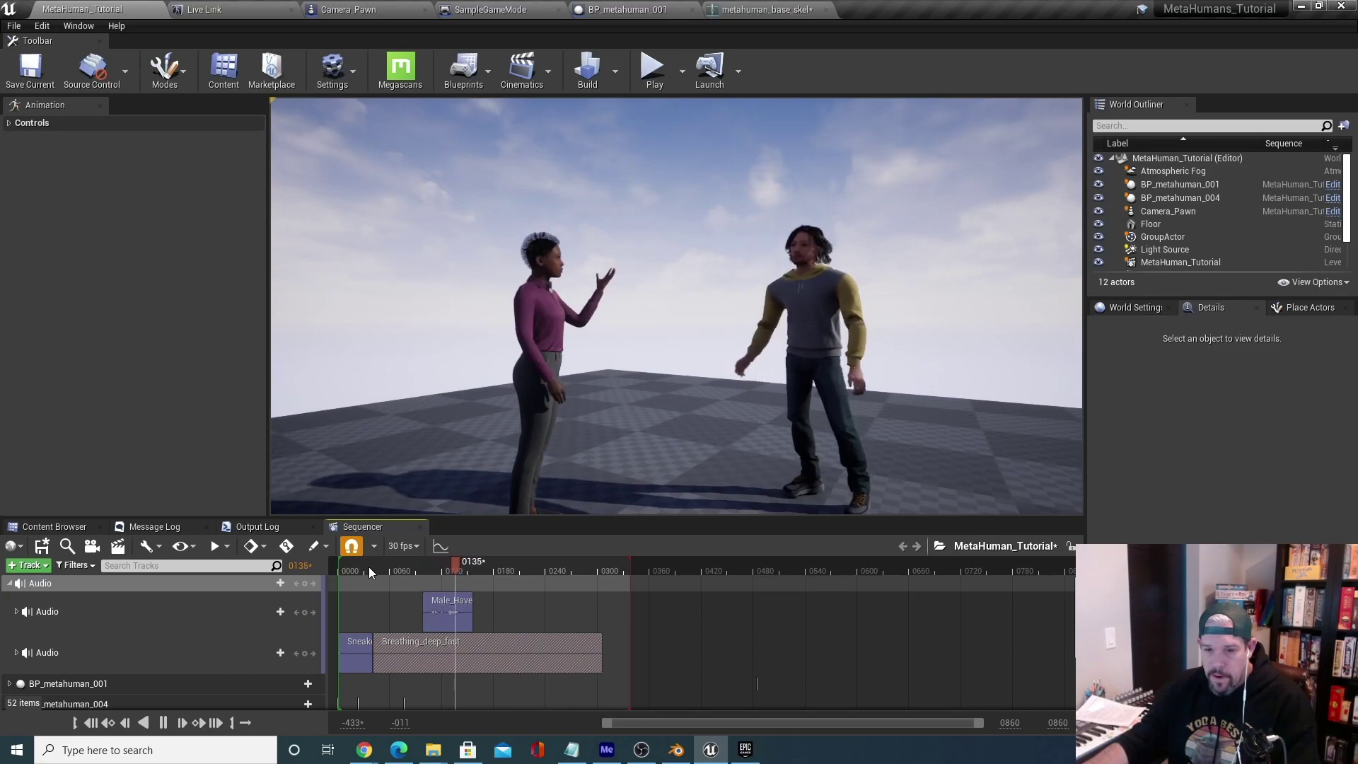
key("space")
left_click_drag(589, 657, 423, 657)
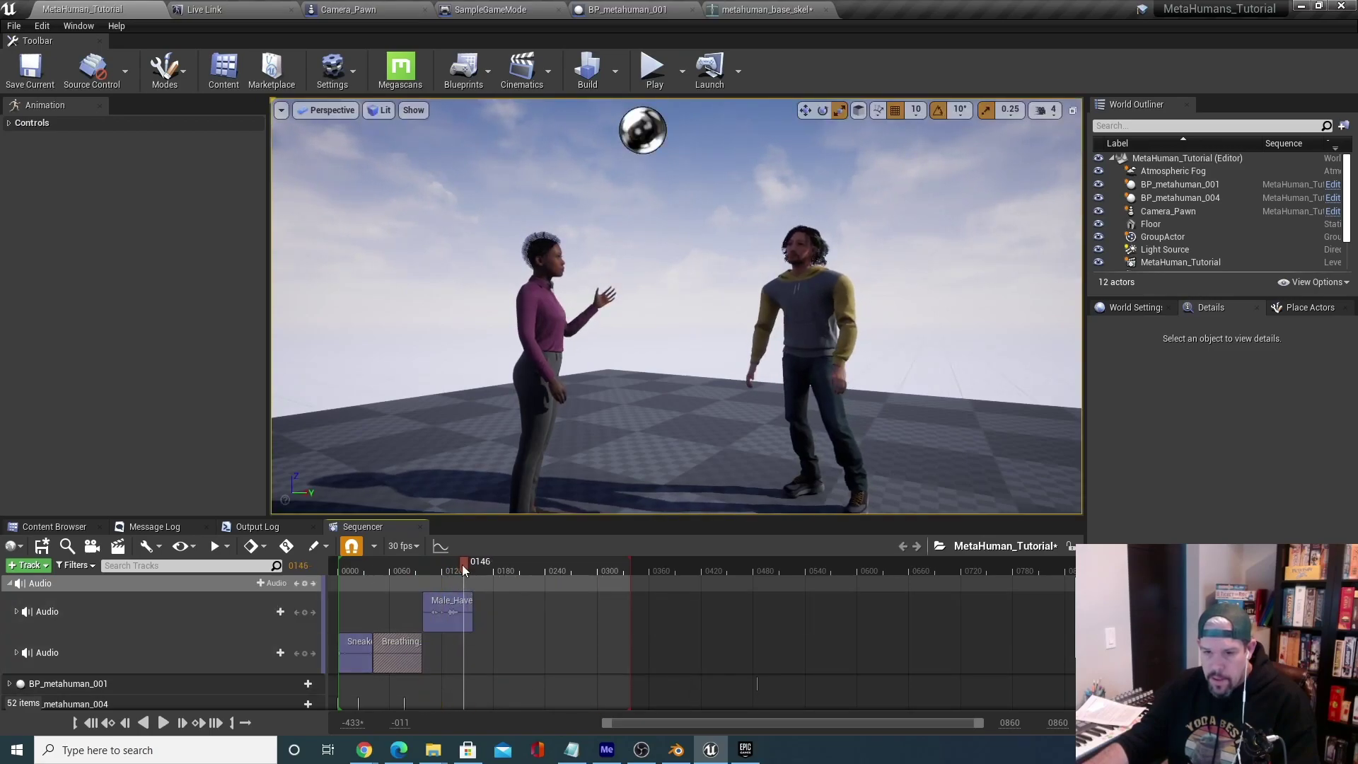
Replay the opening and move the Male_HaveHeard clip earlier so it overlaps the end of the breathing clip.
left_click_drag(462, 567, 352, 569)
key("space")
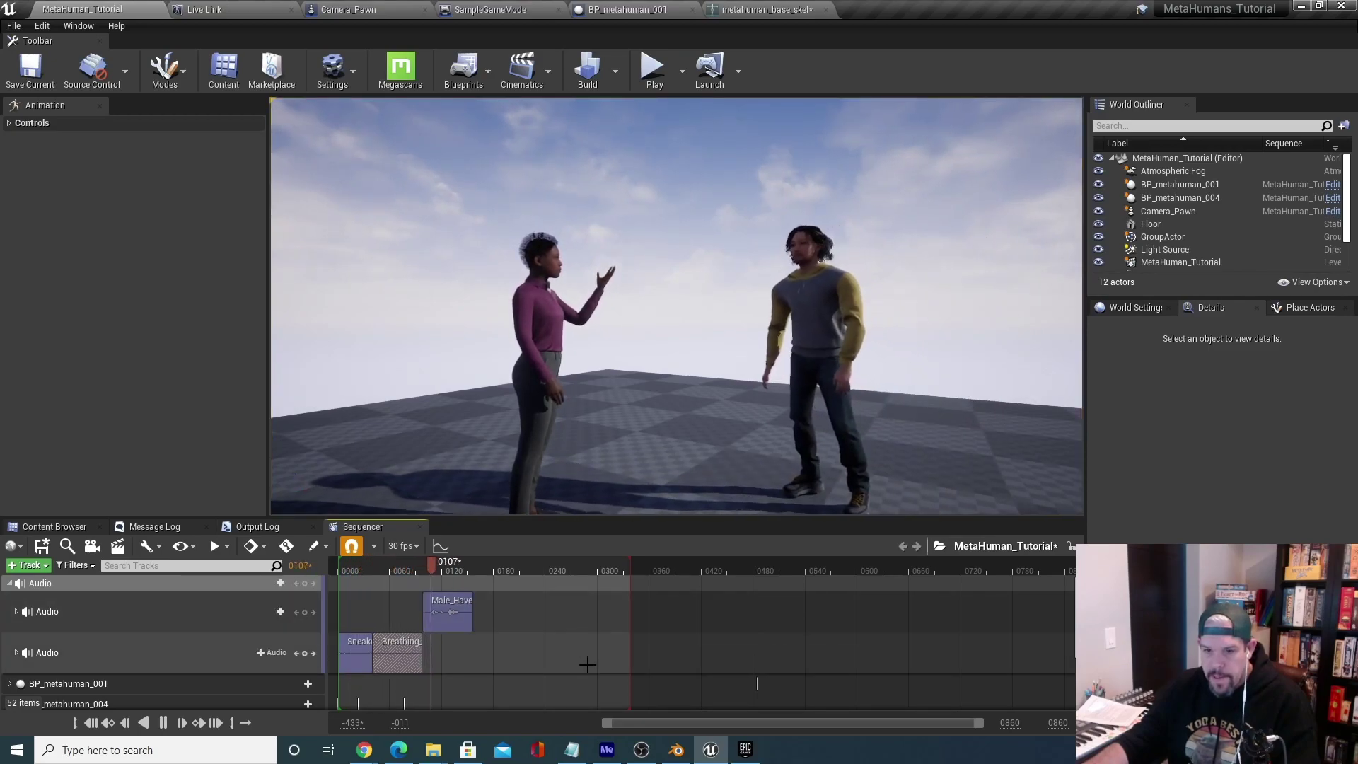
key("space")
left_click_drag(458, 621, 439, 622)
Replay the sequence from near the start to check the moved Male_HaveHeard line against the male character's gestures.
left_click(352, 569)
key("space")
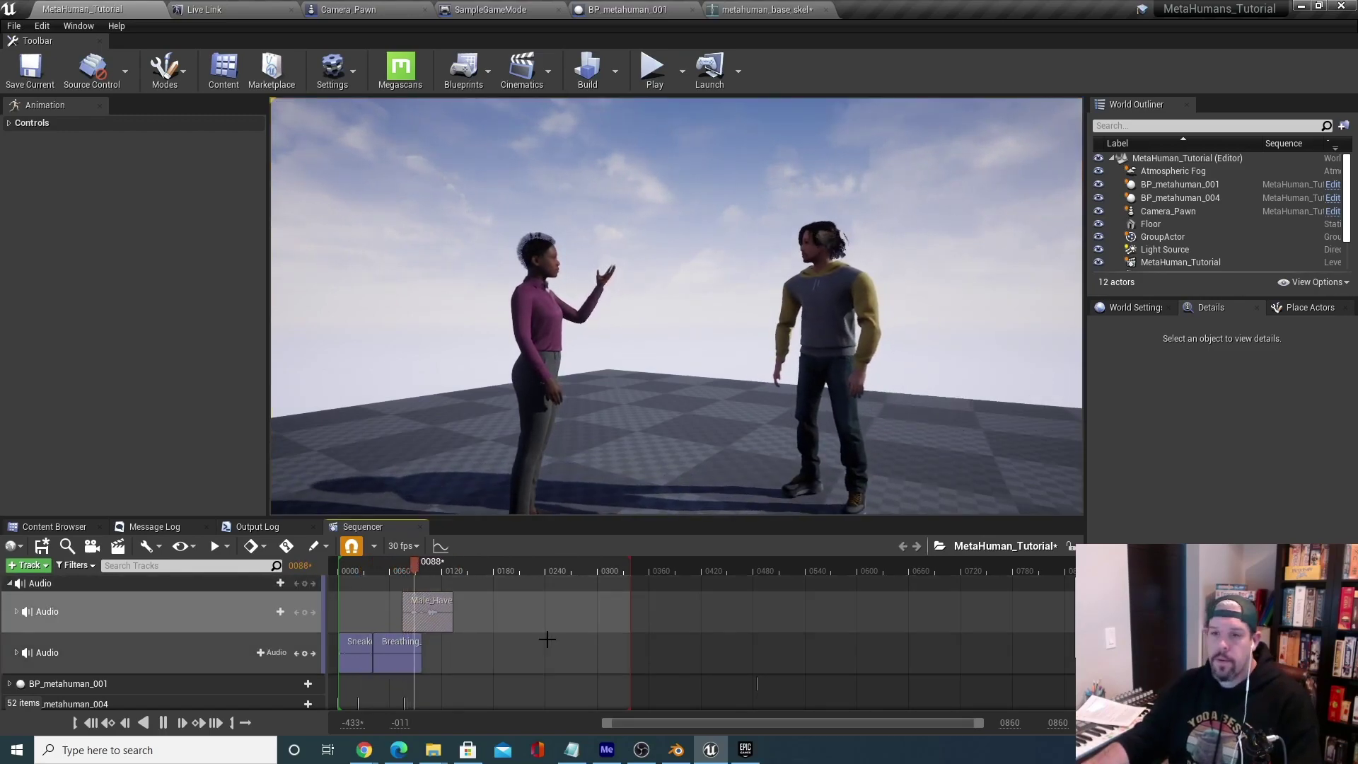
key("space")
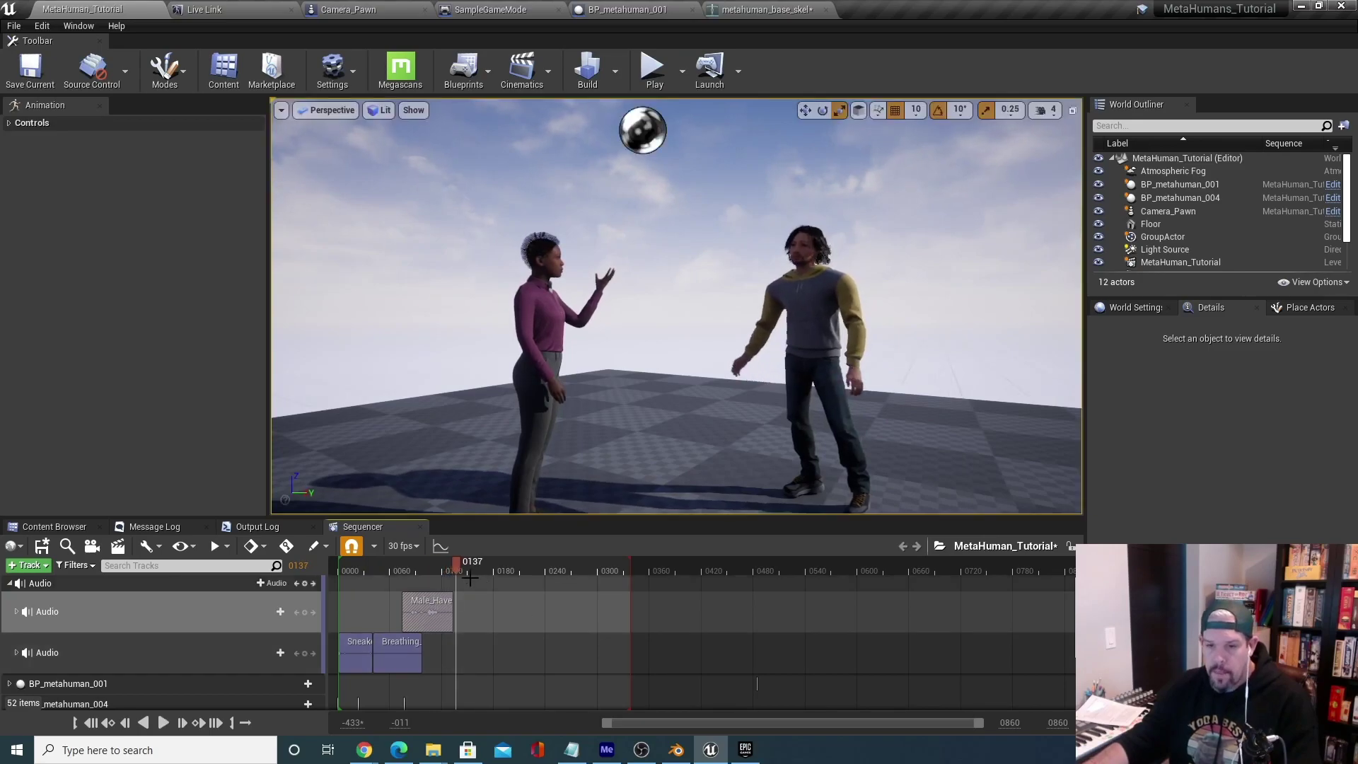
left_click_drag(452, 563, 392, 578)
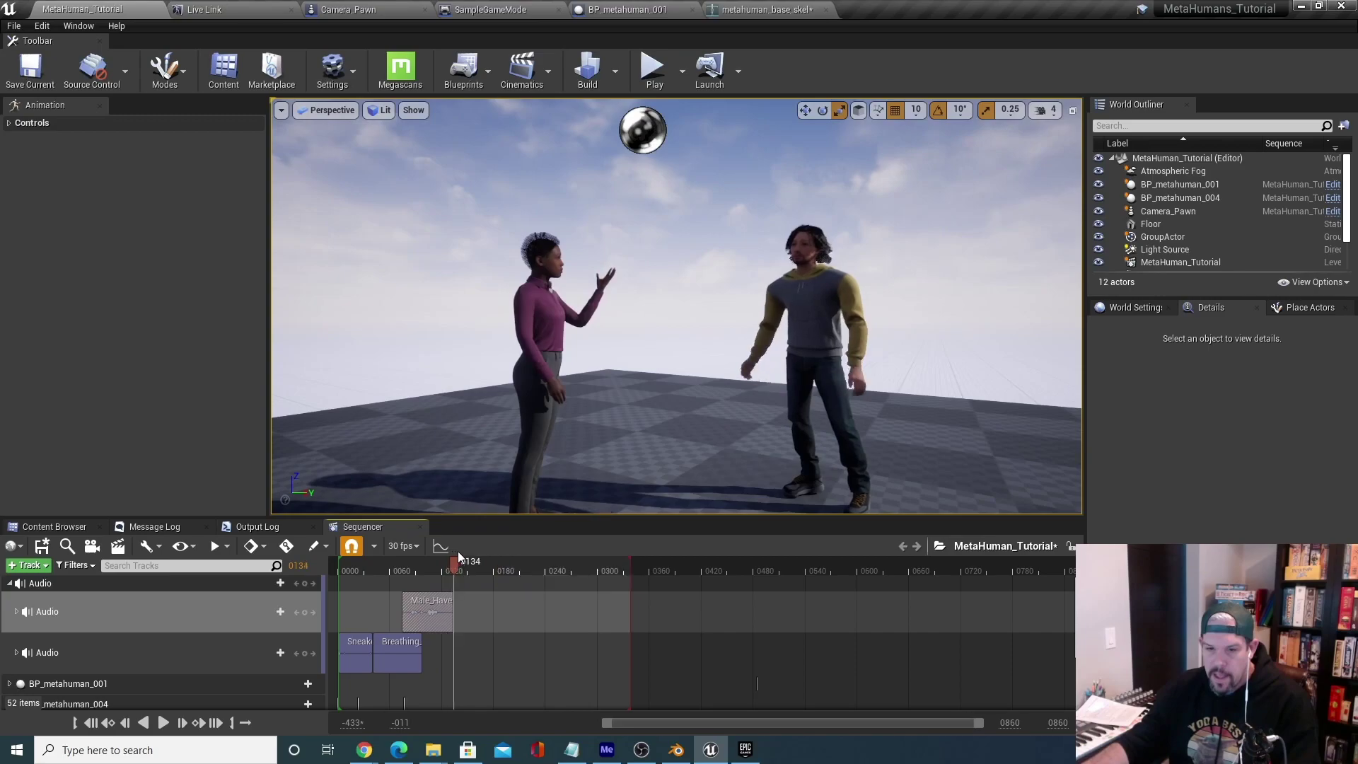
left_click_drag(396, 571, 347, 576)
key("space")
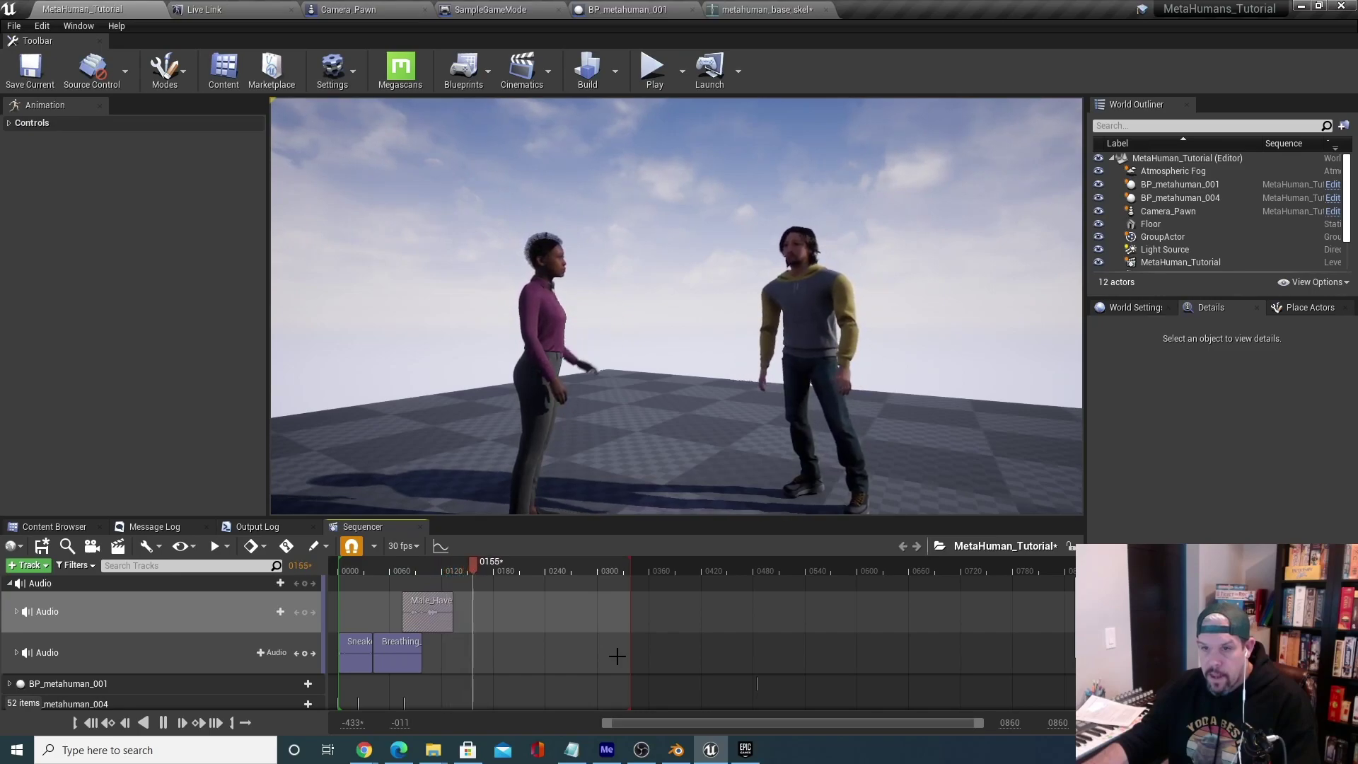
key("space")
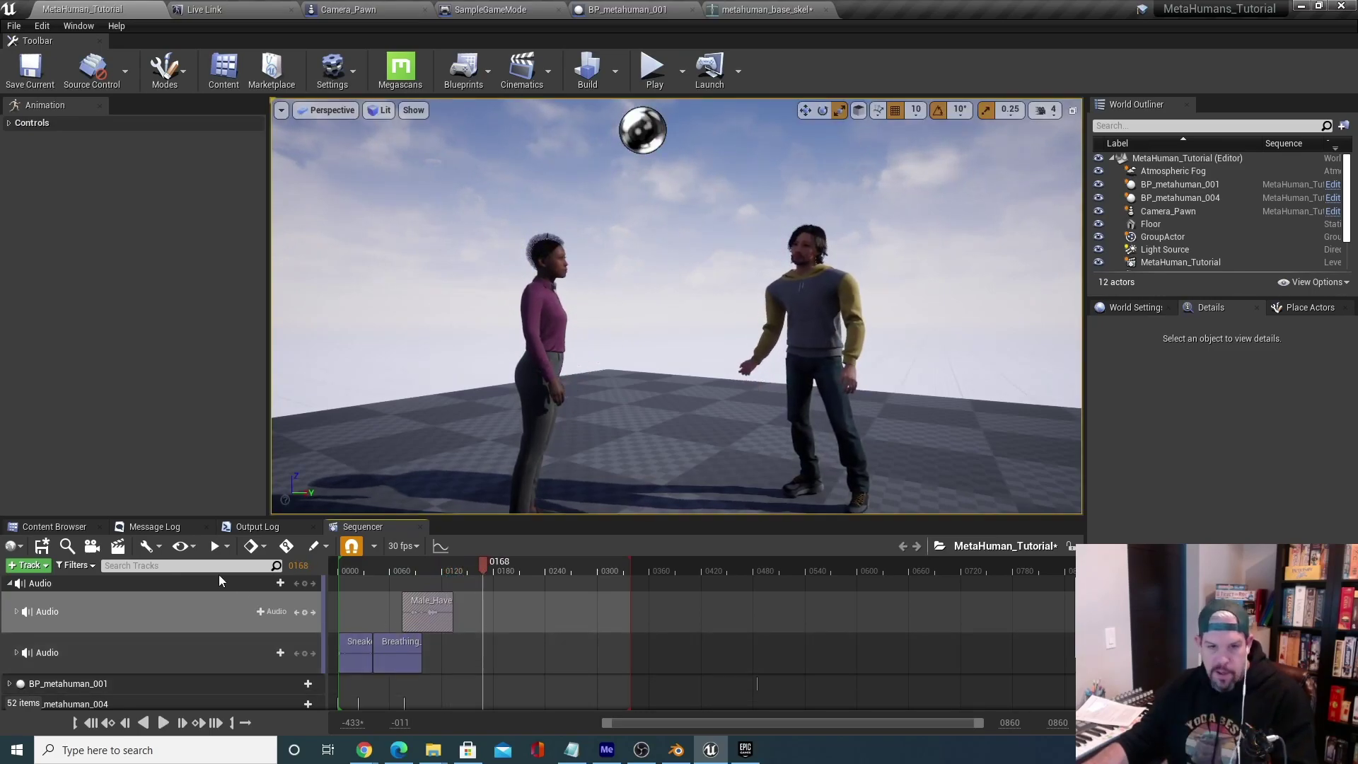
Preview the Female_What sound and place it directly after Male_HaveHeard on the same voice audio row.
left_click(59, 529)
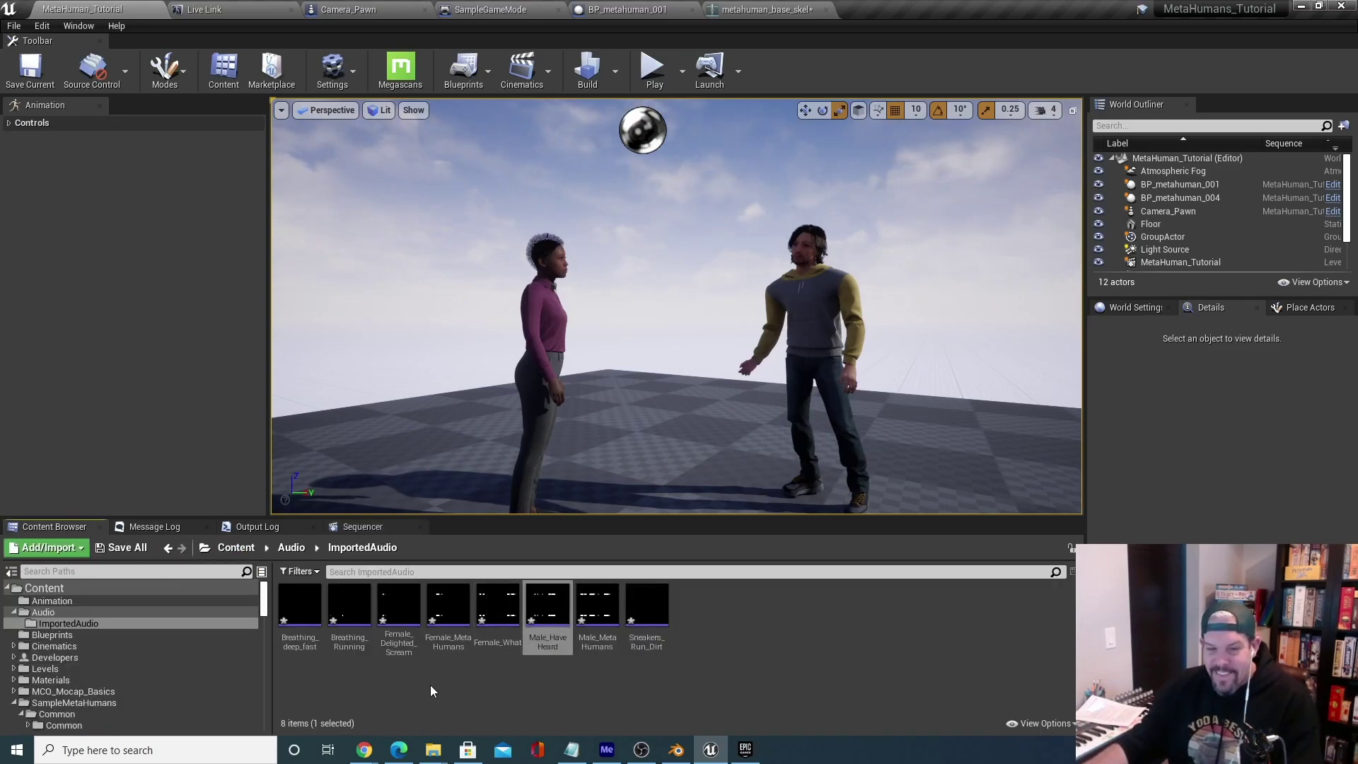
mouse_move(446, 610)
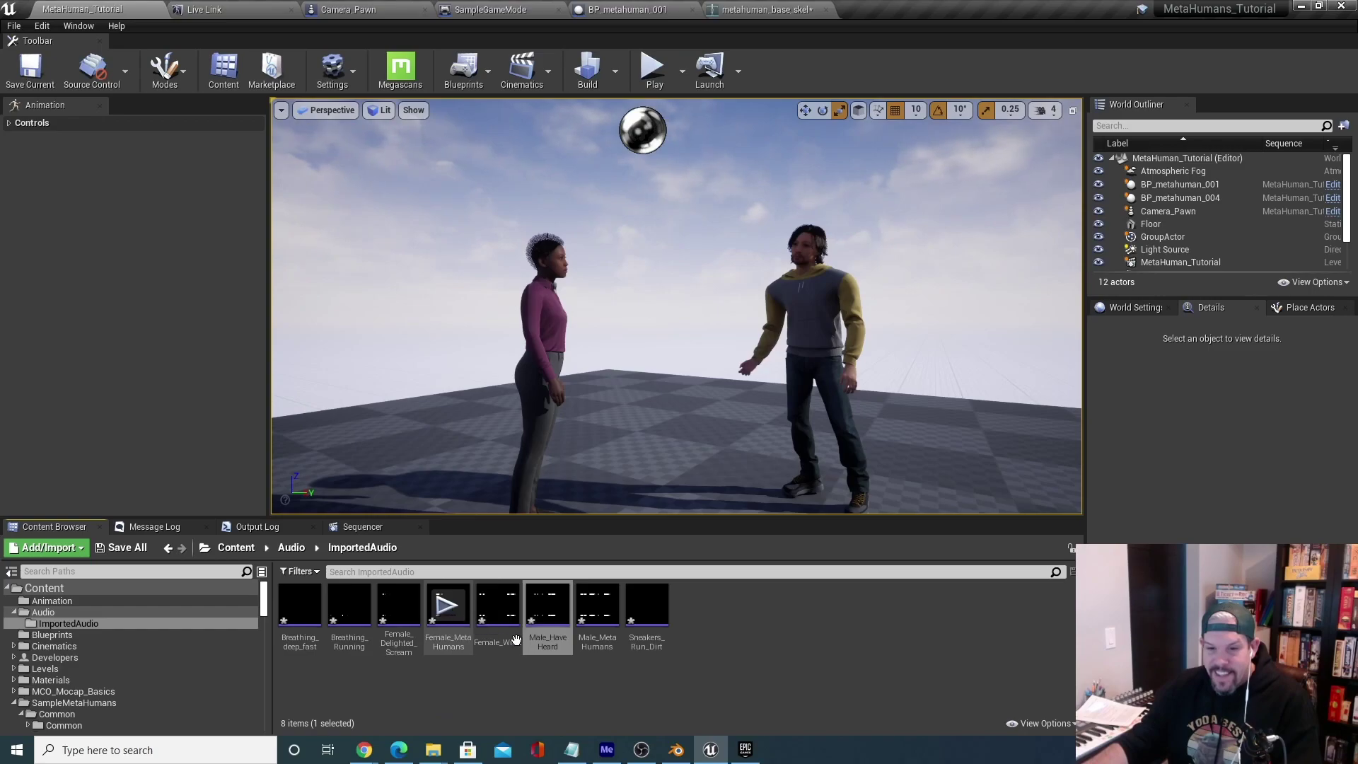
left_click(498, 605)
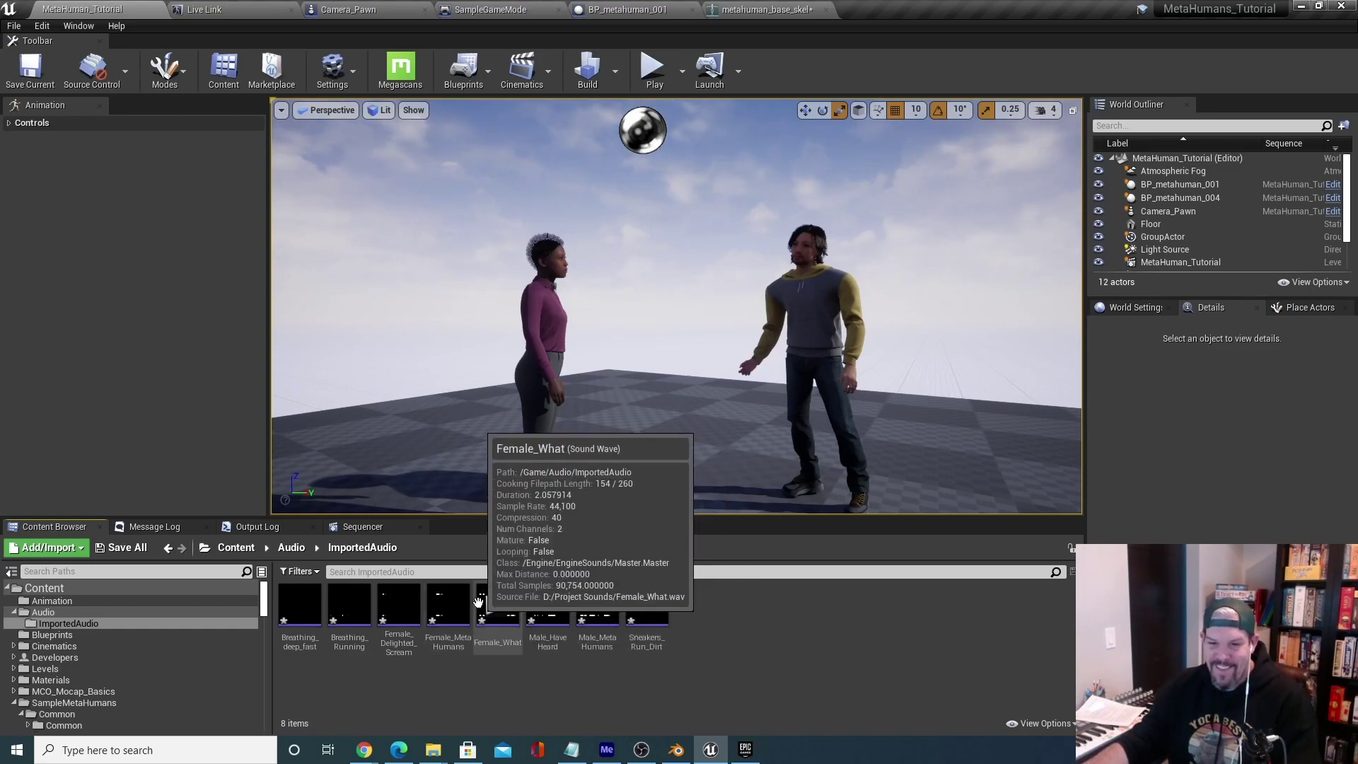
left_click(498, 609)
left_click_drag(457, 565, 479, 620)
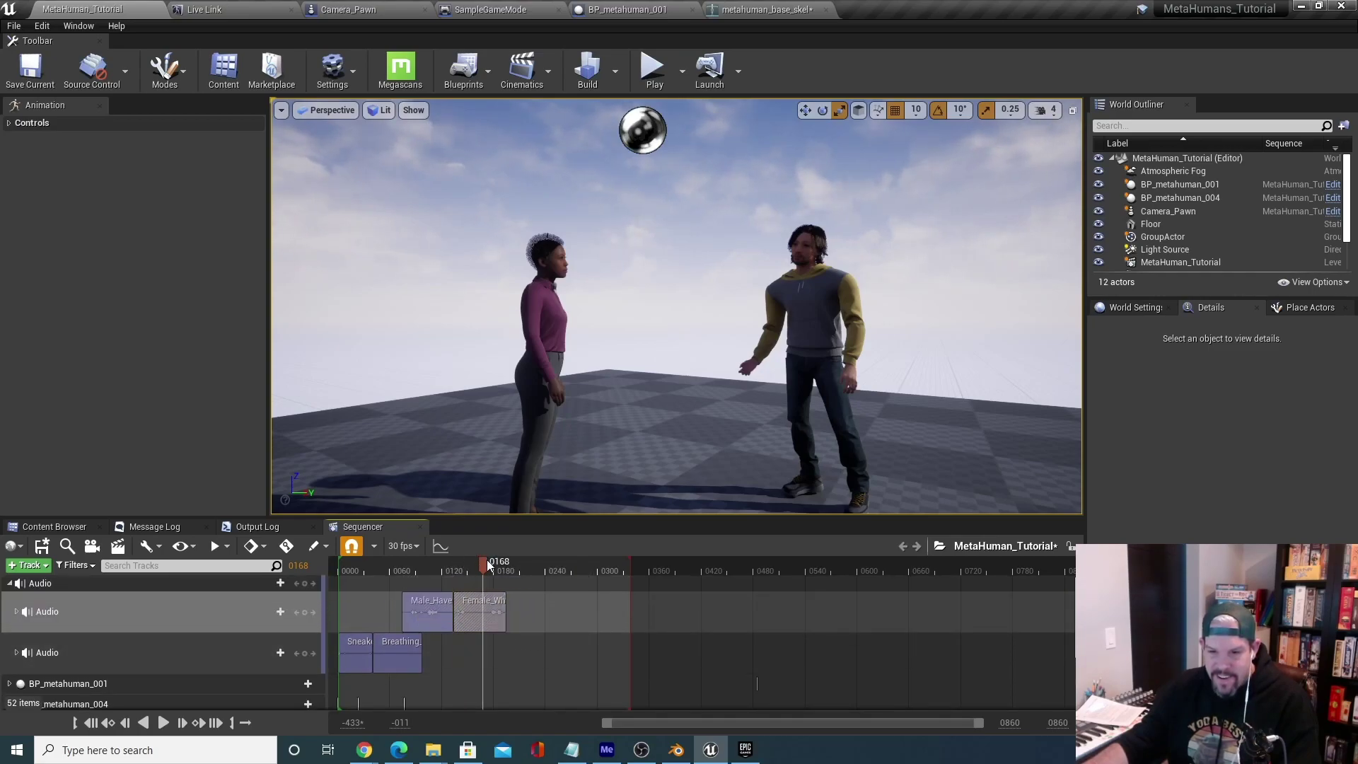
Play the sequence from the Male_HaveHeard line to check the timing of the Female_What reply.
left_click_drag(487, 564, 428, 569)
key("space")
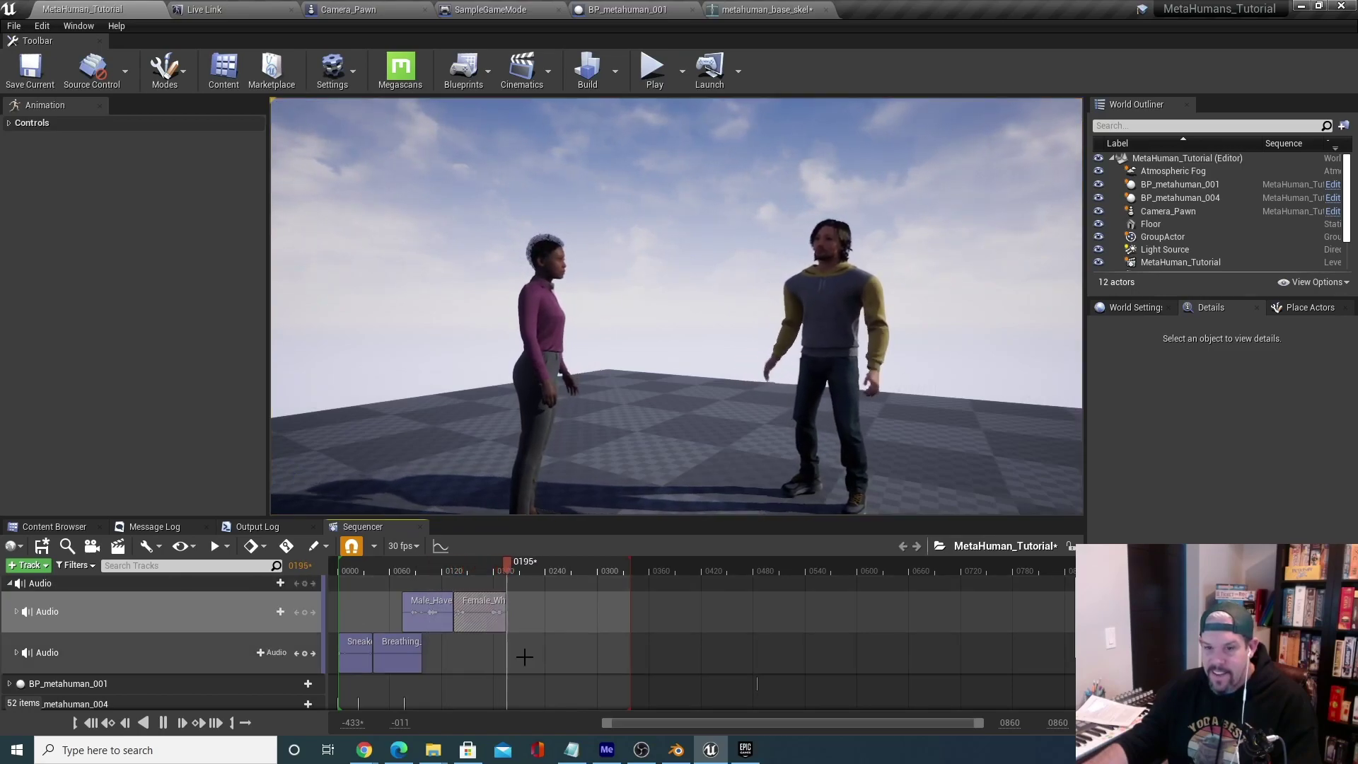
key("space")
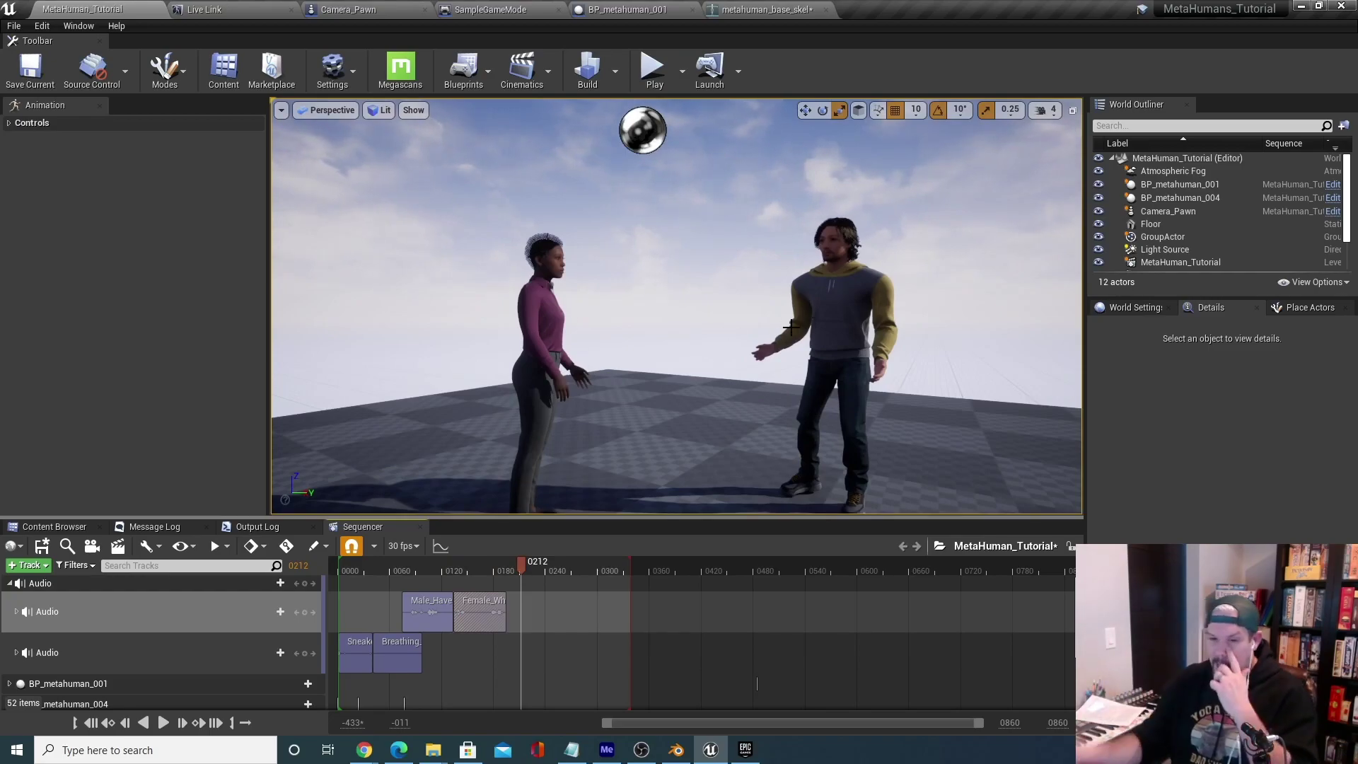
Preview the Male_MetaHumans sound and place it directly after Female_What on the voice audio row.
left_click(54, 526)
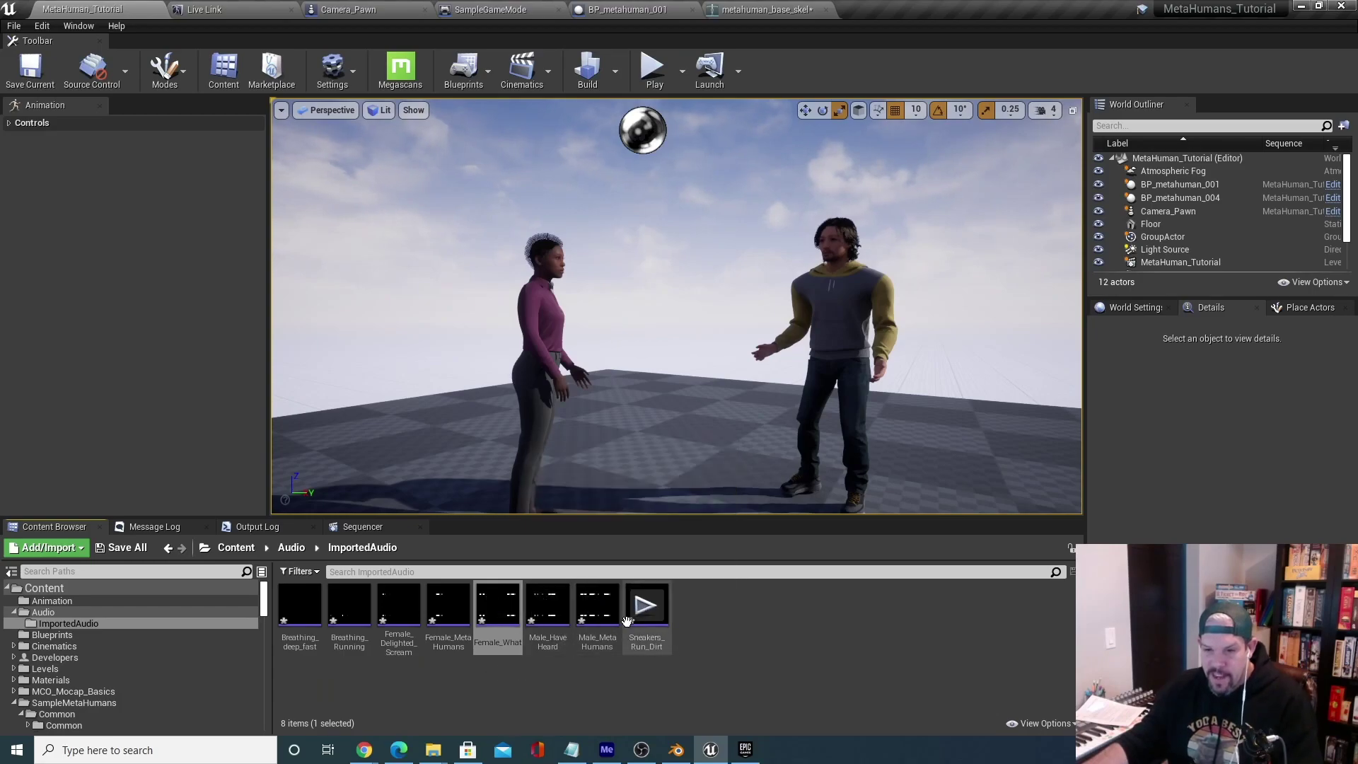
left_click(598, 607)
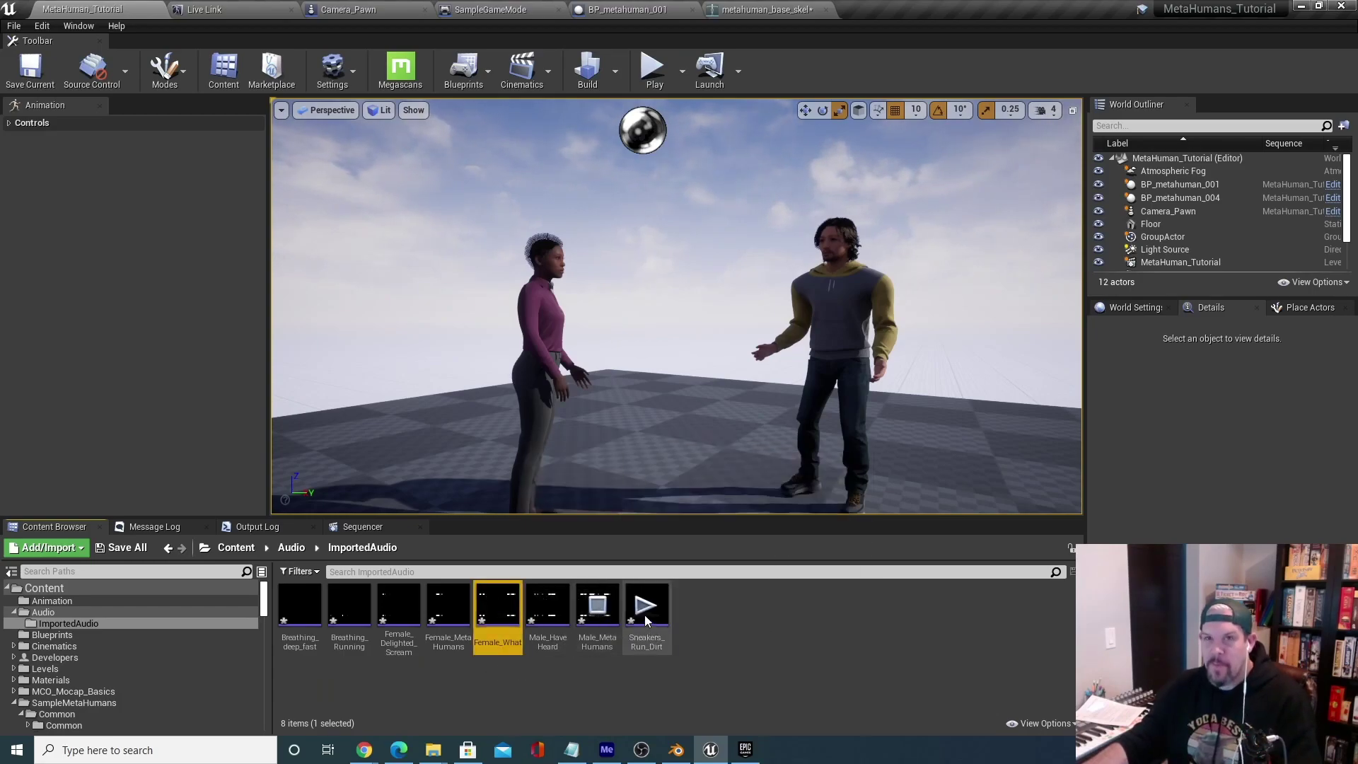
left_click(582, 623)
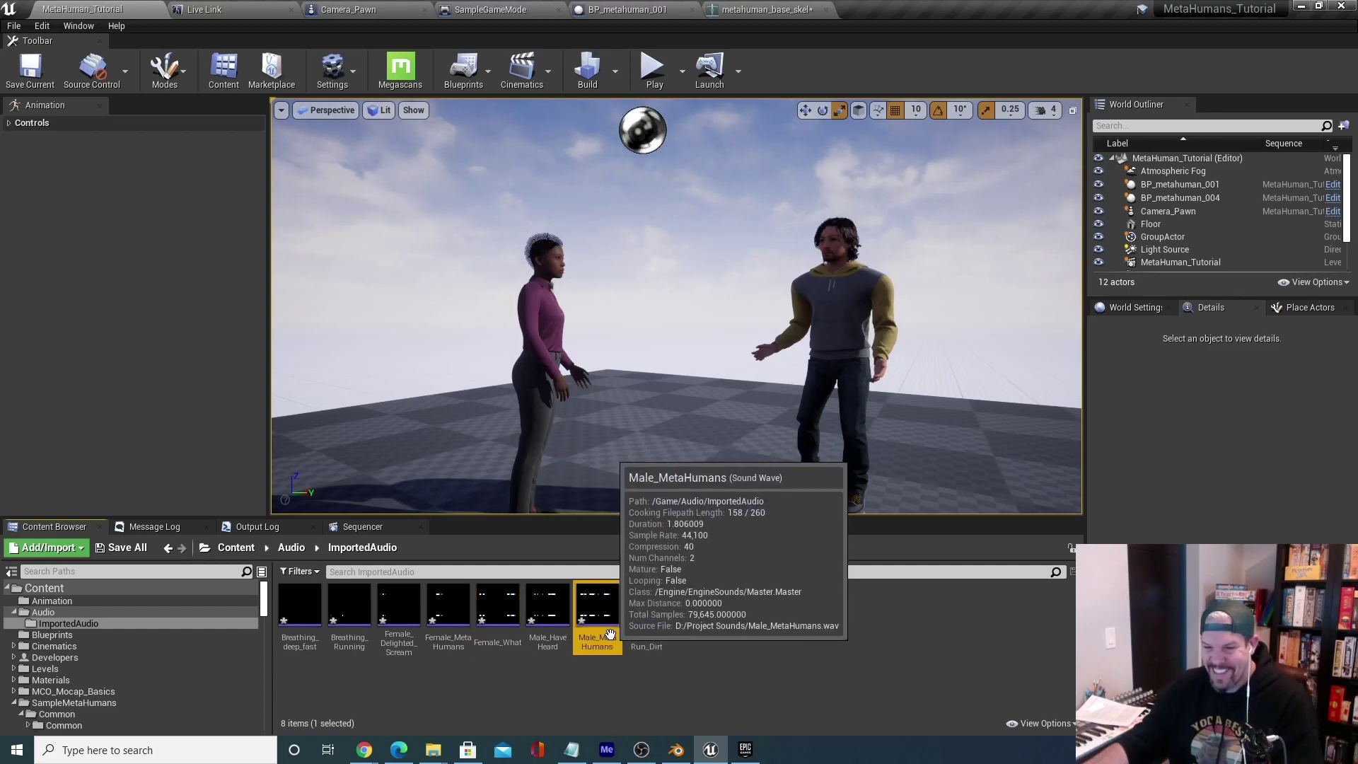
left_click_drag(582, 622, 536, 622)
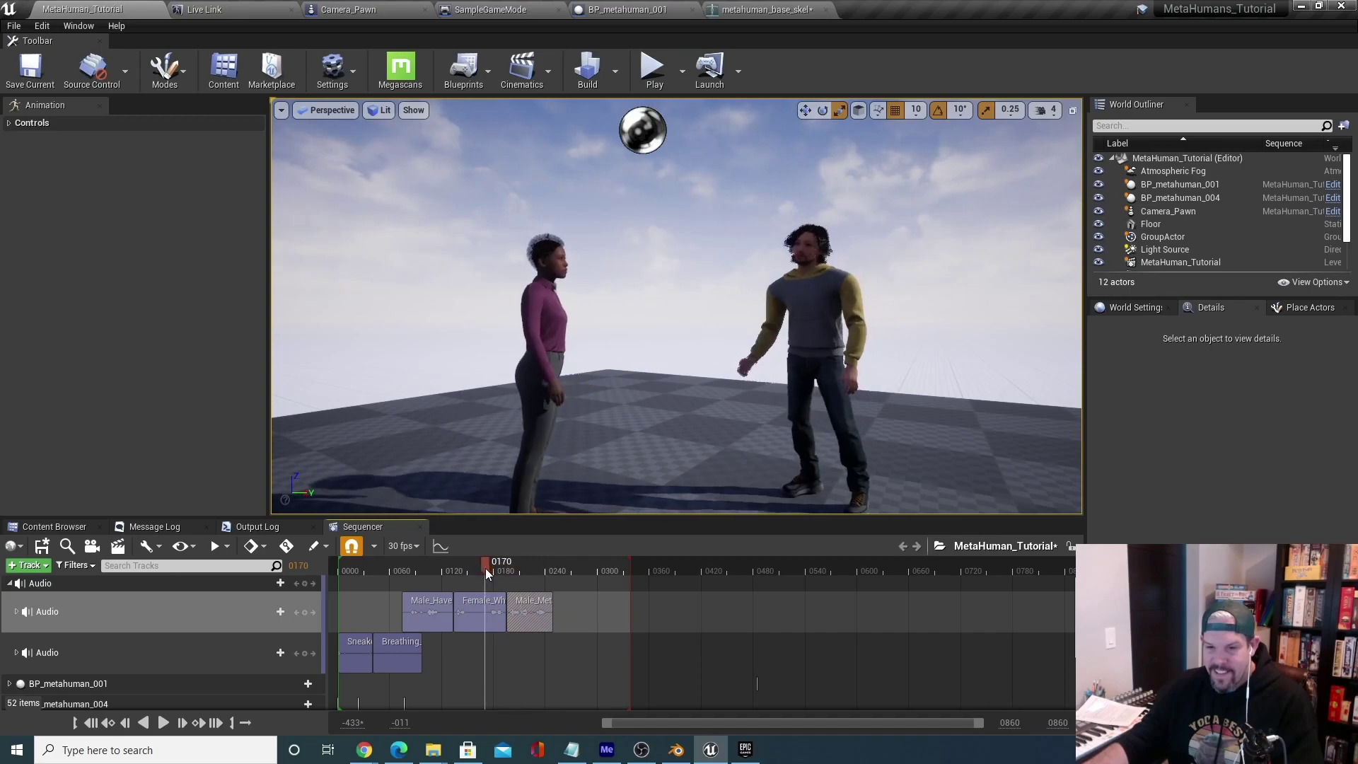
Play the Male_MetaHumans line and the whole sequence from the beginning to check the dialogue timing against the animation.
key("space")
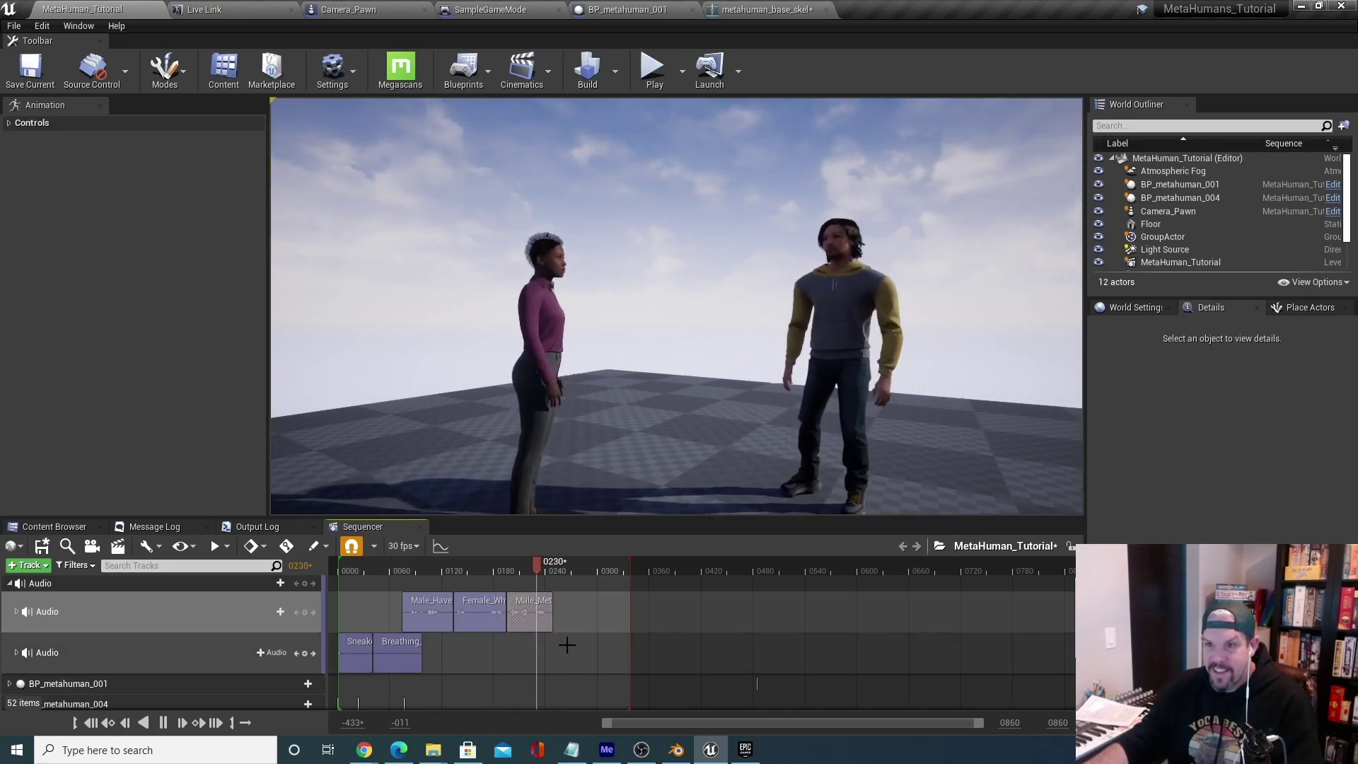
key("space")
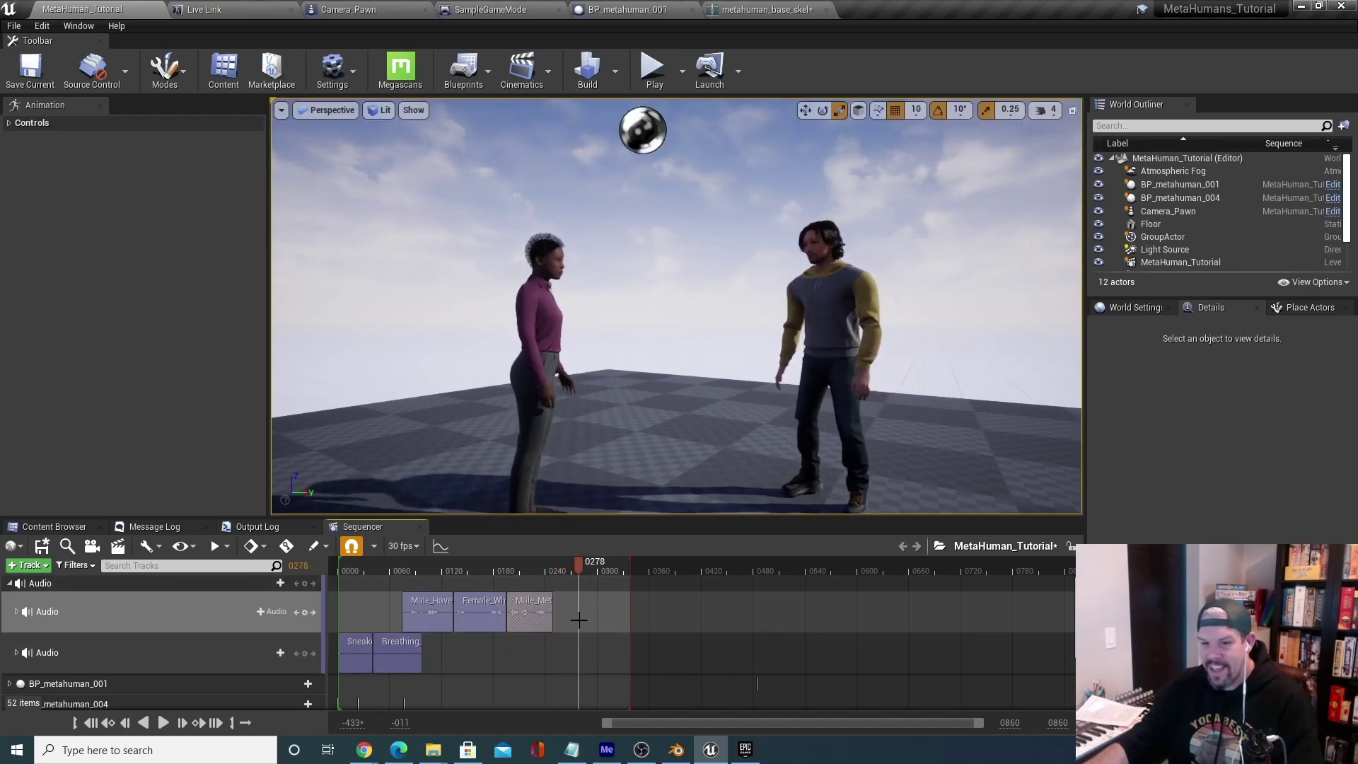
left_click_drag(576, 563, 340, 583)
key("space")
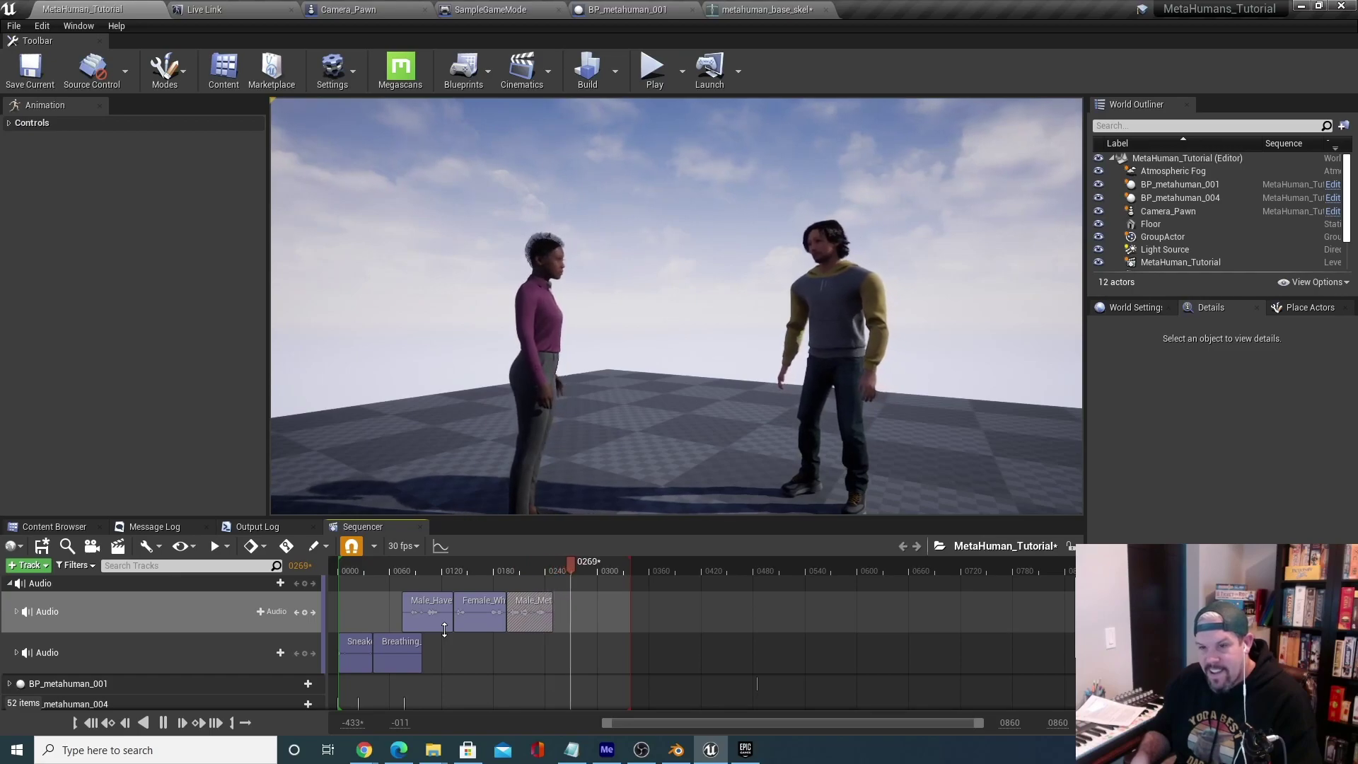
key("space")
Place the Female_MetaHumans sound directly after Male_MetaHumans on the voice audio row.
left_click(42, 526)
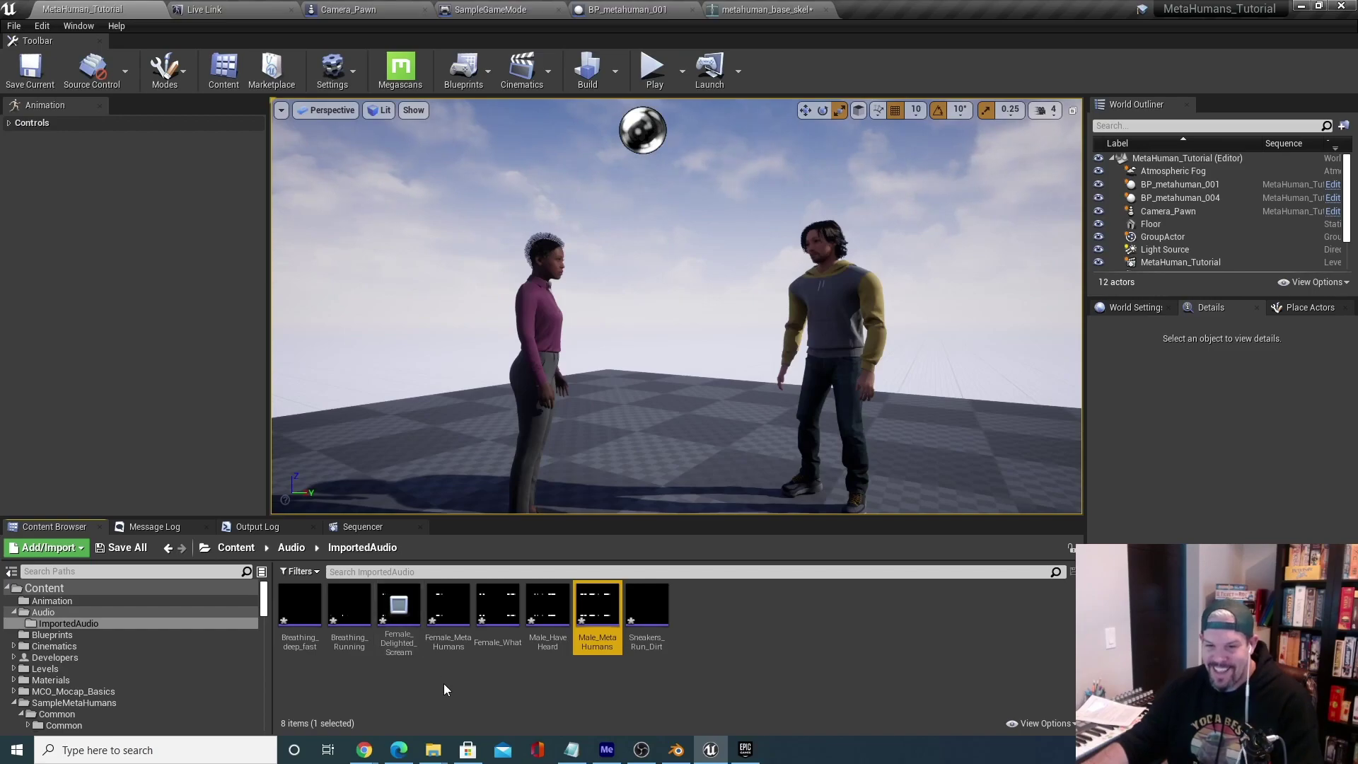
left_click(446, 621)
left_click_drag(446, 621, 573, 618)
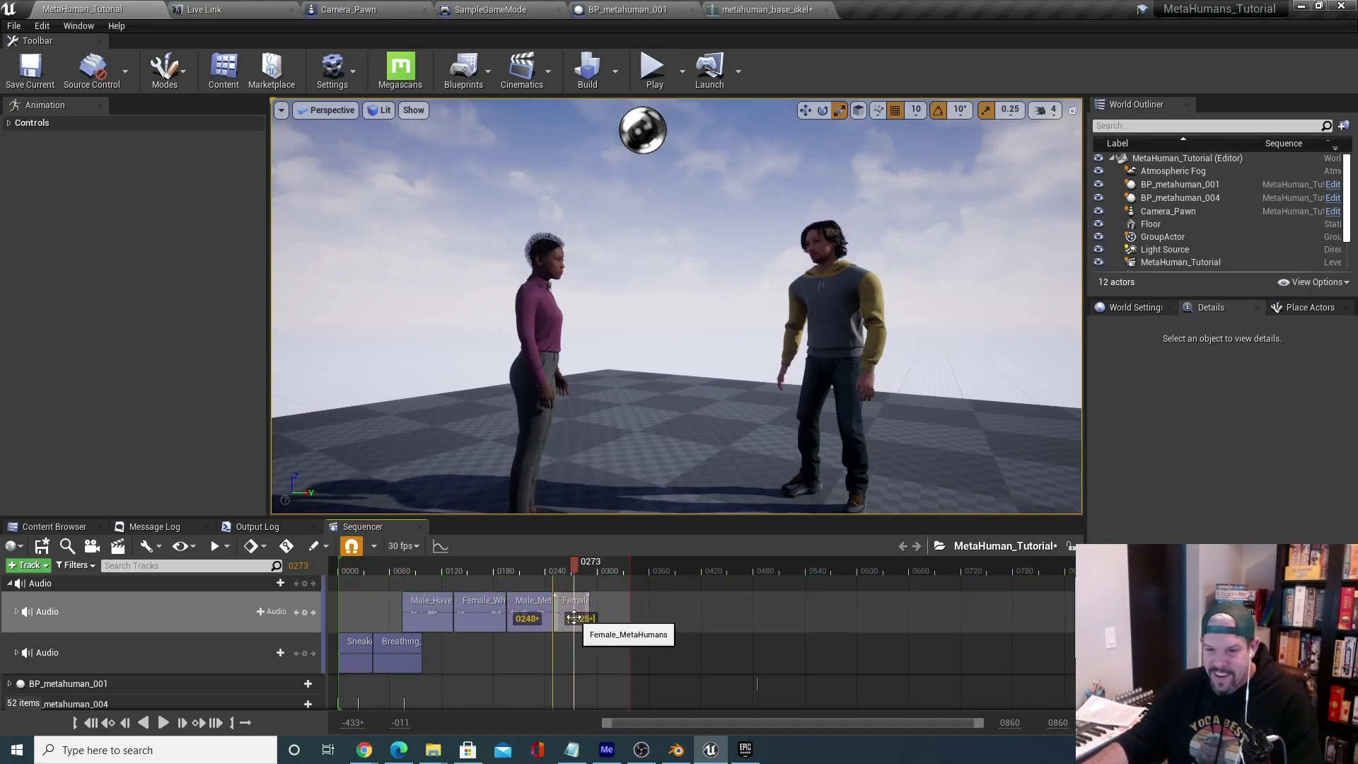
Place Female_Delighted_Scream on a new audio row, overlapping the end of Female_MetaHumans and finishing at the end of the sequence.
left_click(67, 527)
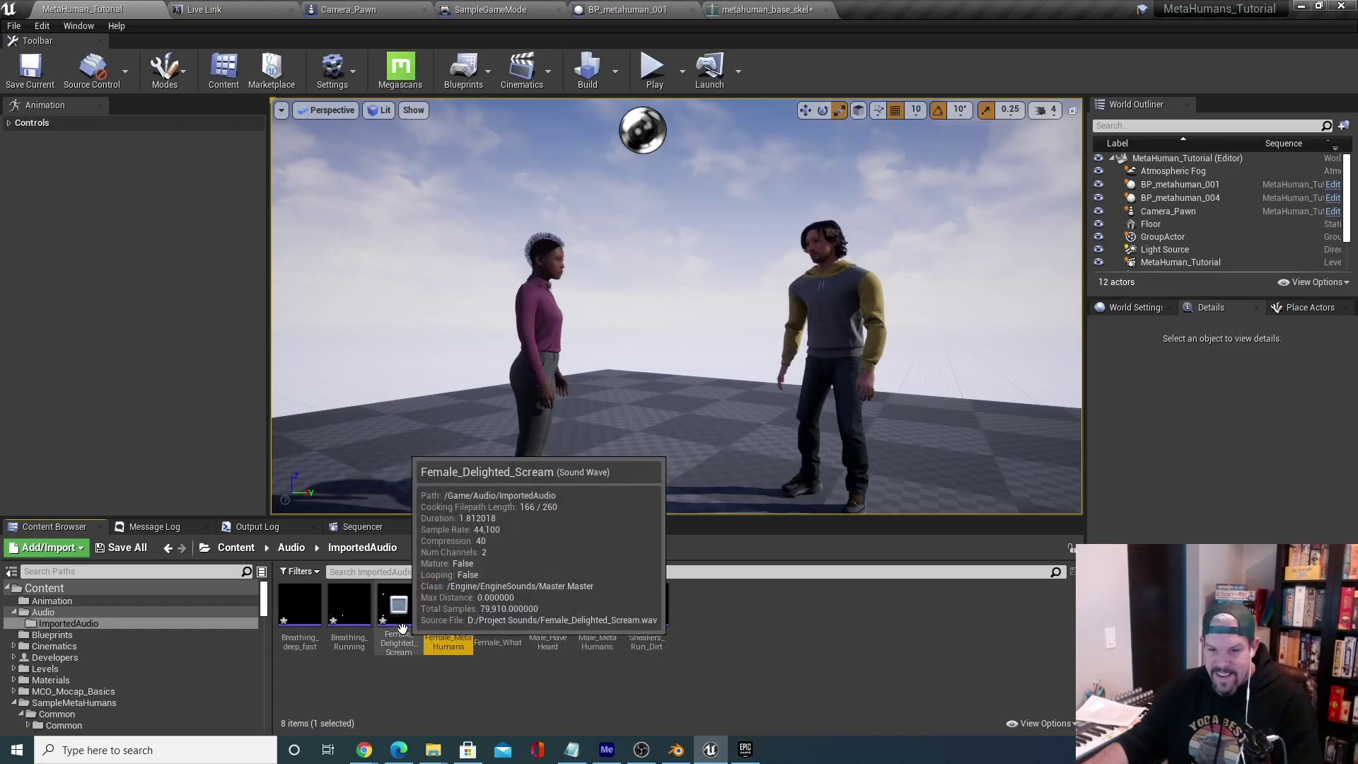
left_click(414, 602)
left_click_drag(414, 601, 662, 627)
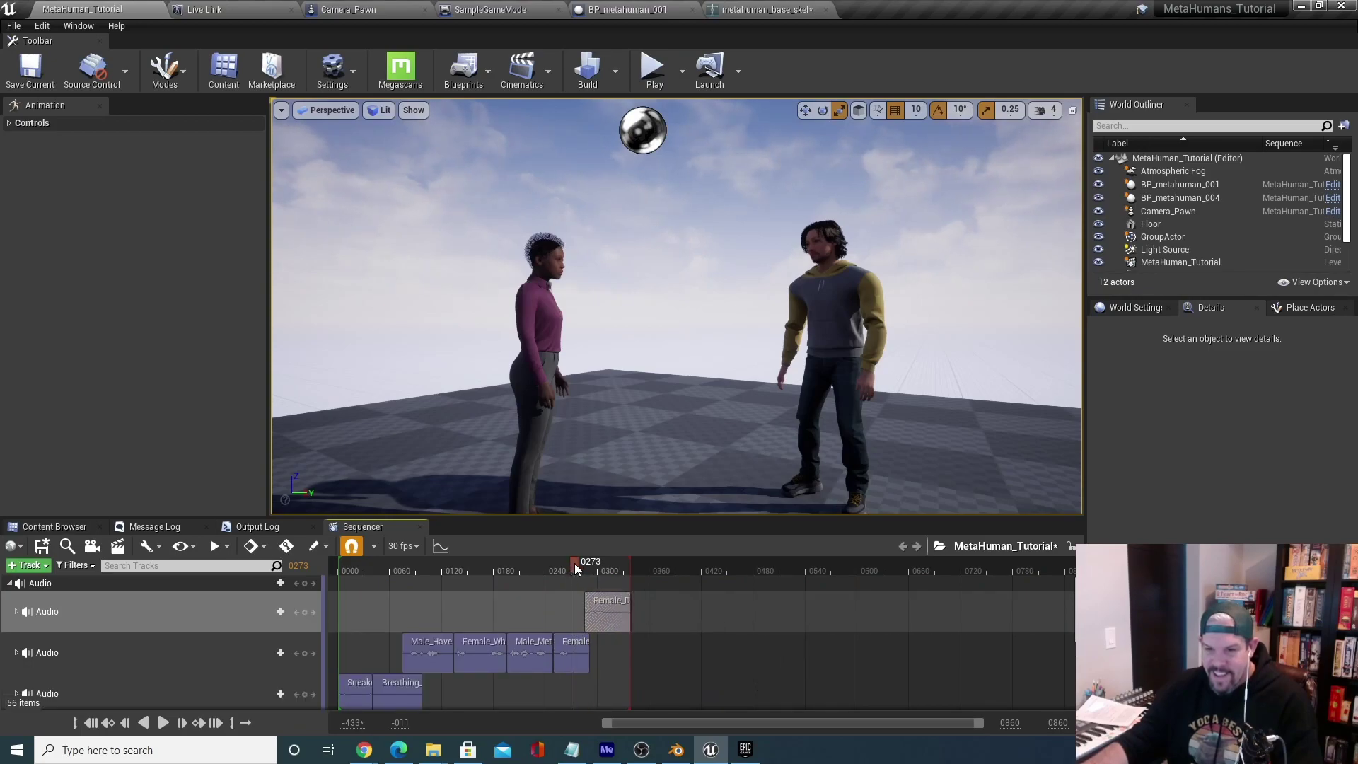
Play the full sequence from near the beginning to check all voice, footstep and breathing clips together.
left_click_drag(575, 563, 349, 617)
key("space")
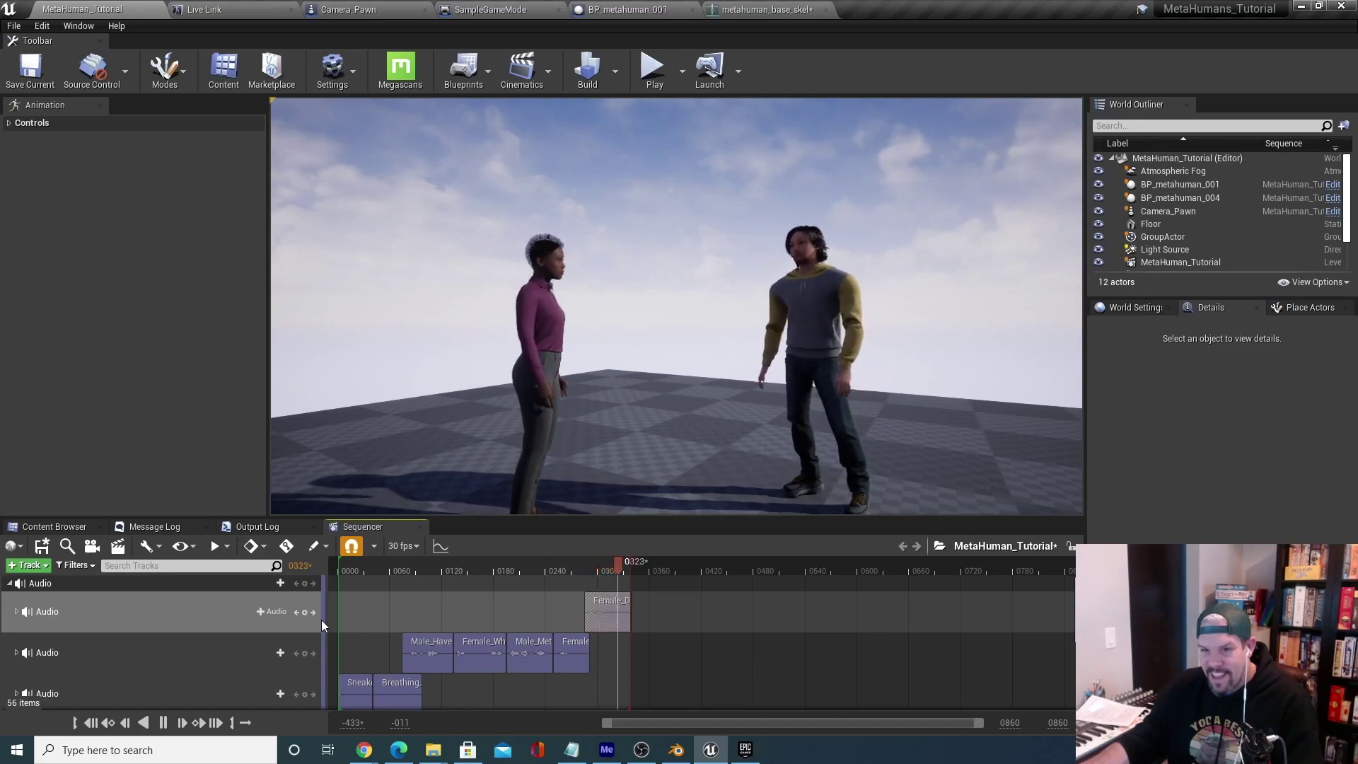
key("space")
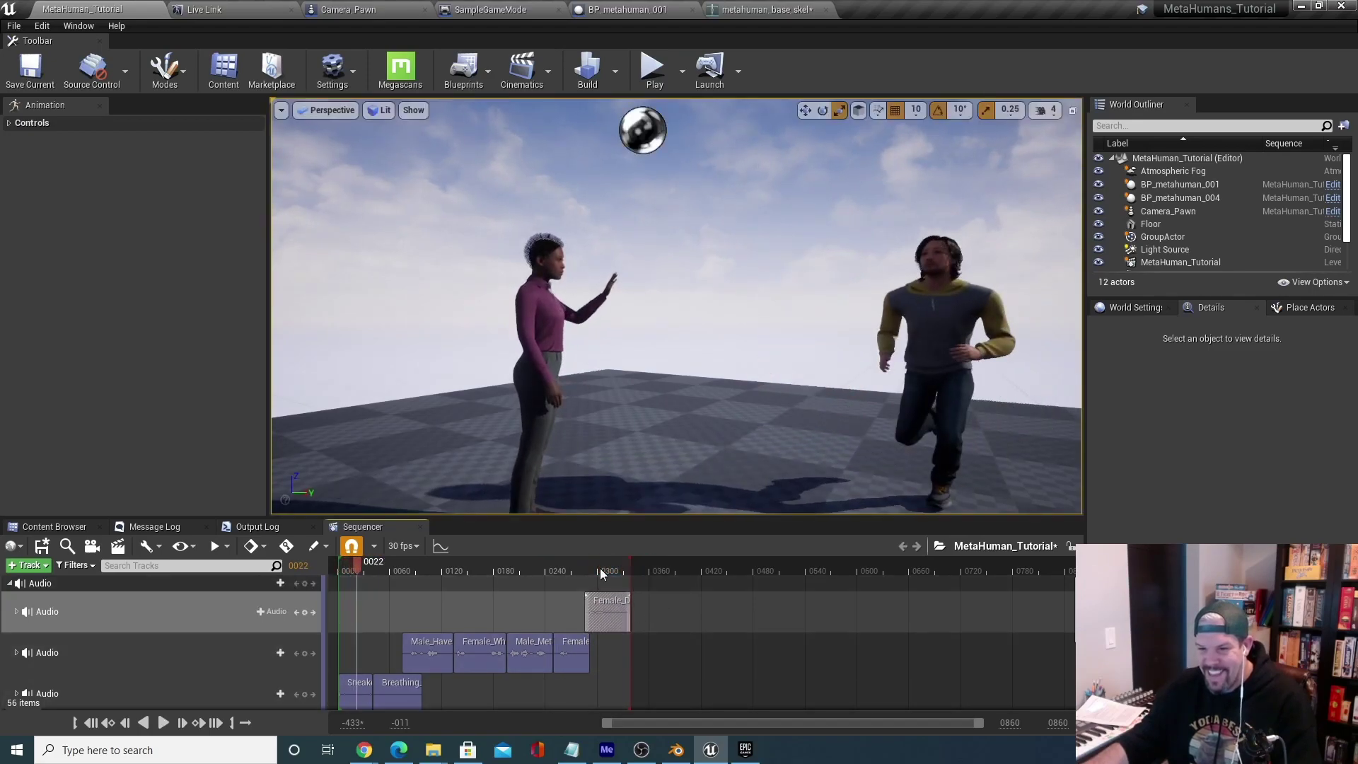
scroll(562, 658, "down", 2)
scroll(562, 658, "down", 4)
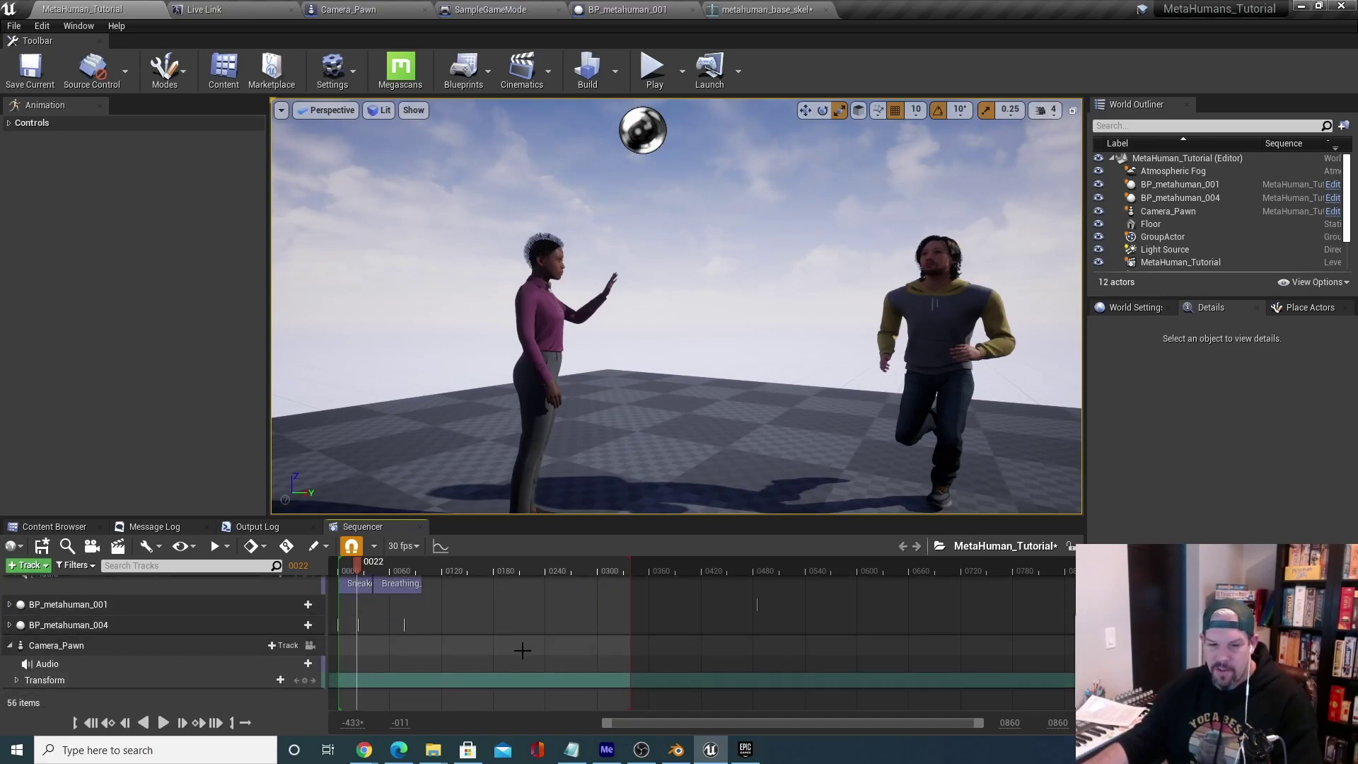
Collapse the BP_metahuman_004 and Camera_Pawn tracks in the level sequence so only their top-level rows remain.
scroll(524, 648, "up", 2)
left_click(9, 671)
scroll(51, 676, "down", 2)
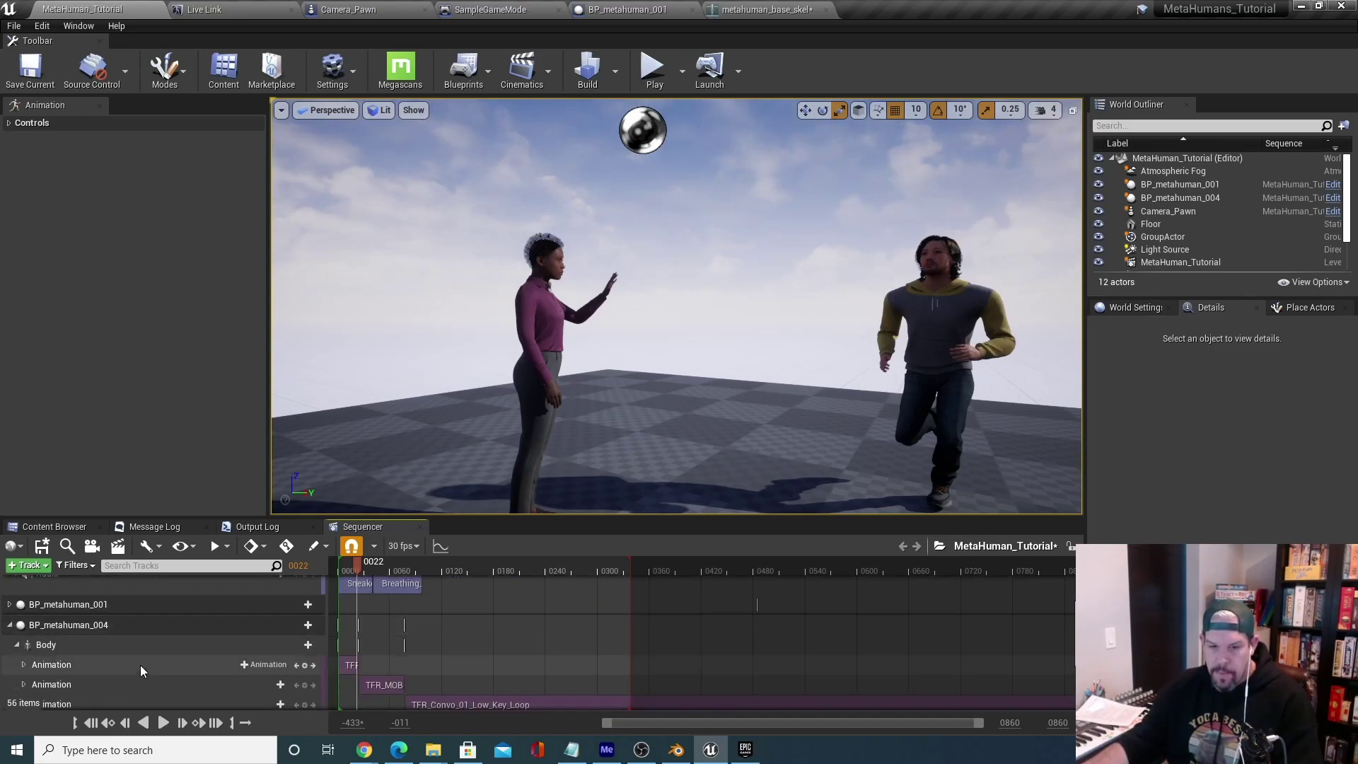
left_click(10, 626)
scroll(116, 629, "up", 2)
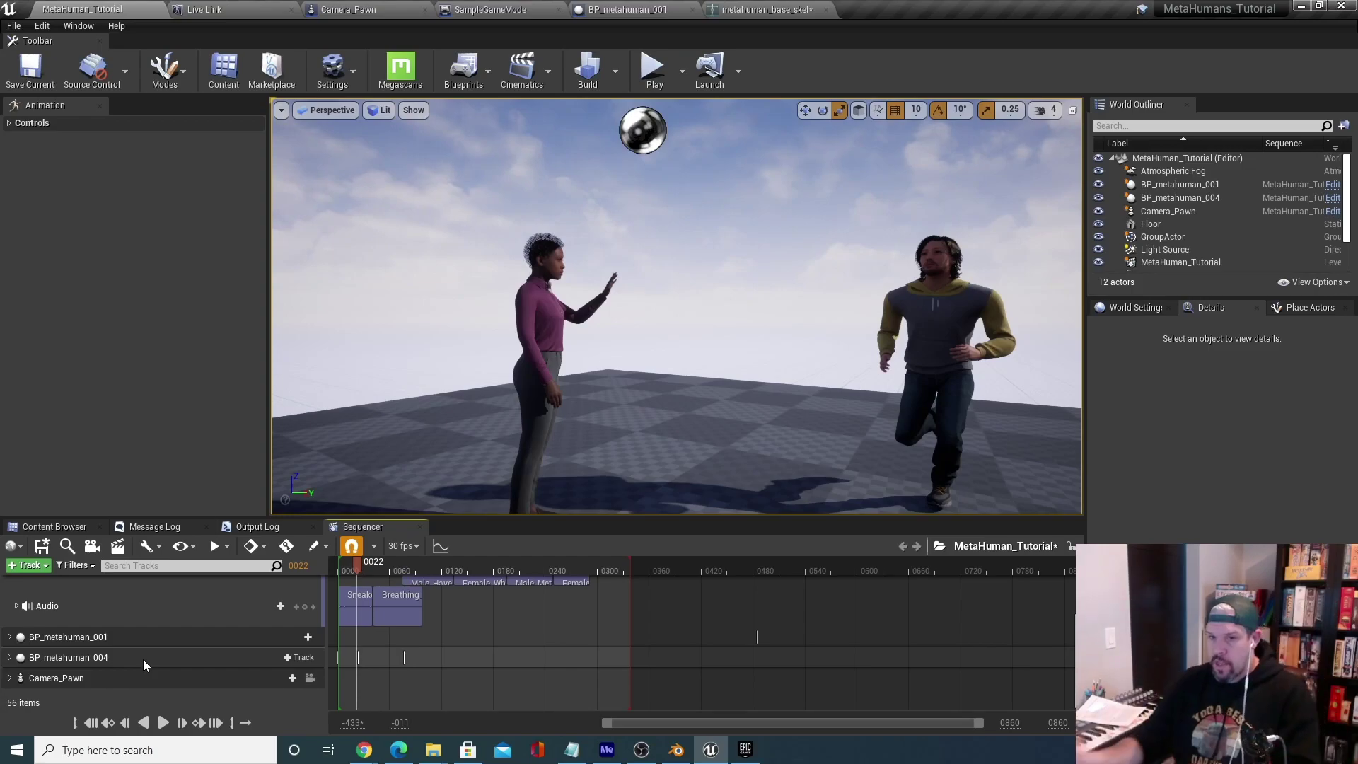
scroll(621, 645, "up", 3)
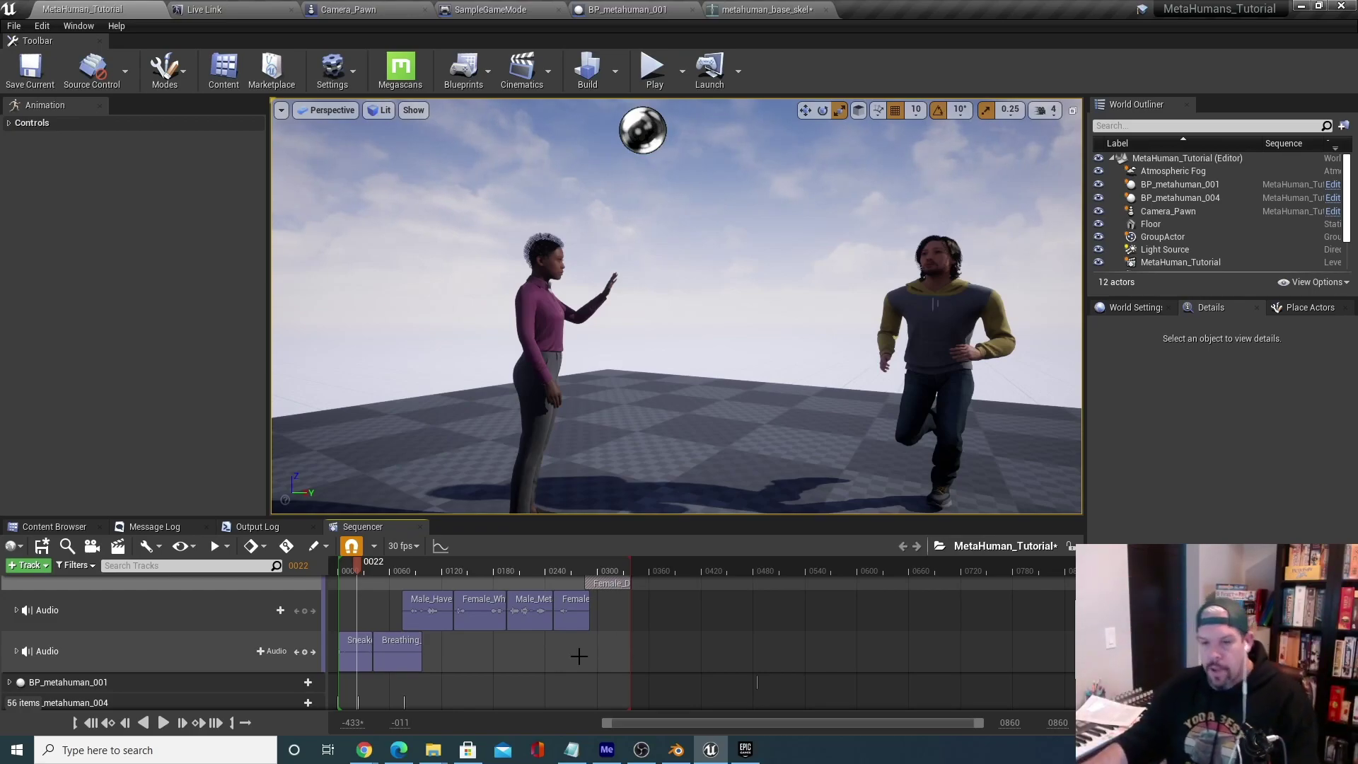
Scrub through the male MetaHuman's run-in up to frame 52 to review it, and return the playhead to frame 3.
mouse_move(355, 562)
left_mouse_down()
mouse_move(328, 567)
mouse_move(634, 561)
mouse_move(711, 529)
mouse_move(495, 550)
mouse_move(325, 546)
mouse_move(536, 532)
mouse_move(358, 558)
left_mouse_up()
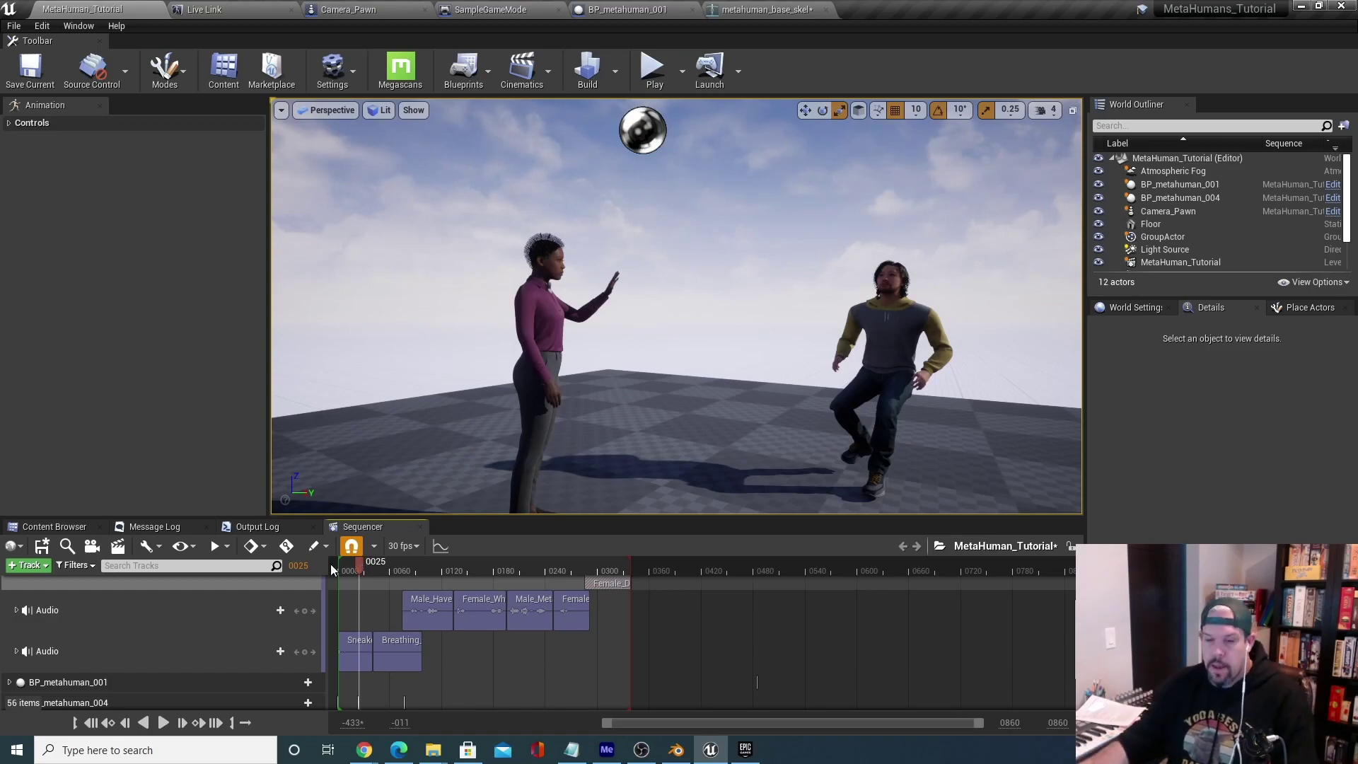
mouse_move(362, 563)
left_mouse_down()
mouse_move(338, 564)
mouse_move(534, 549)
mouse_move(383, 554)
left_mouse_up()
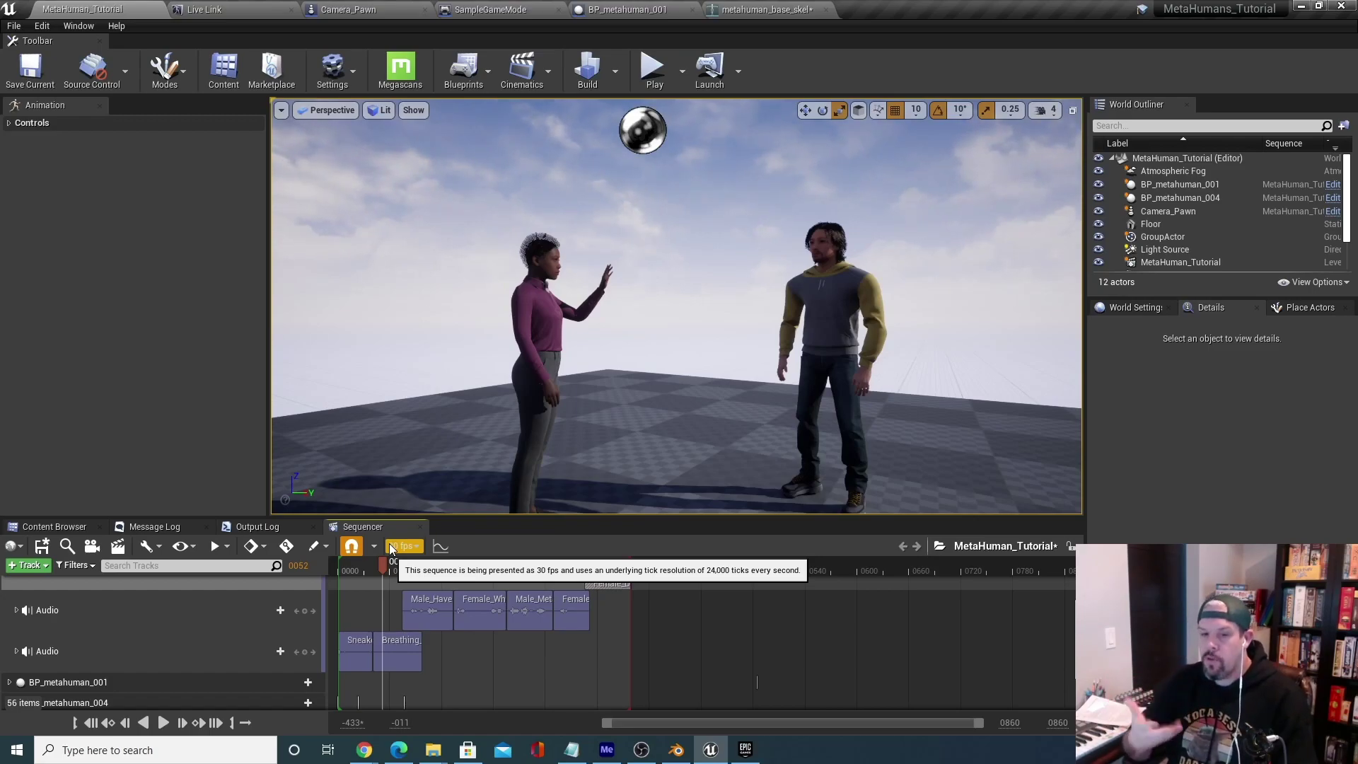
left_click_drag(386, 566, 341, 577)
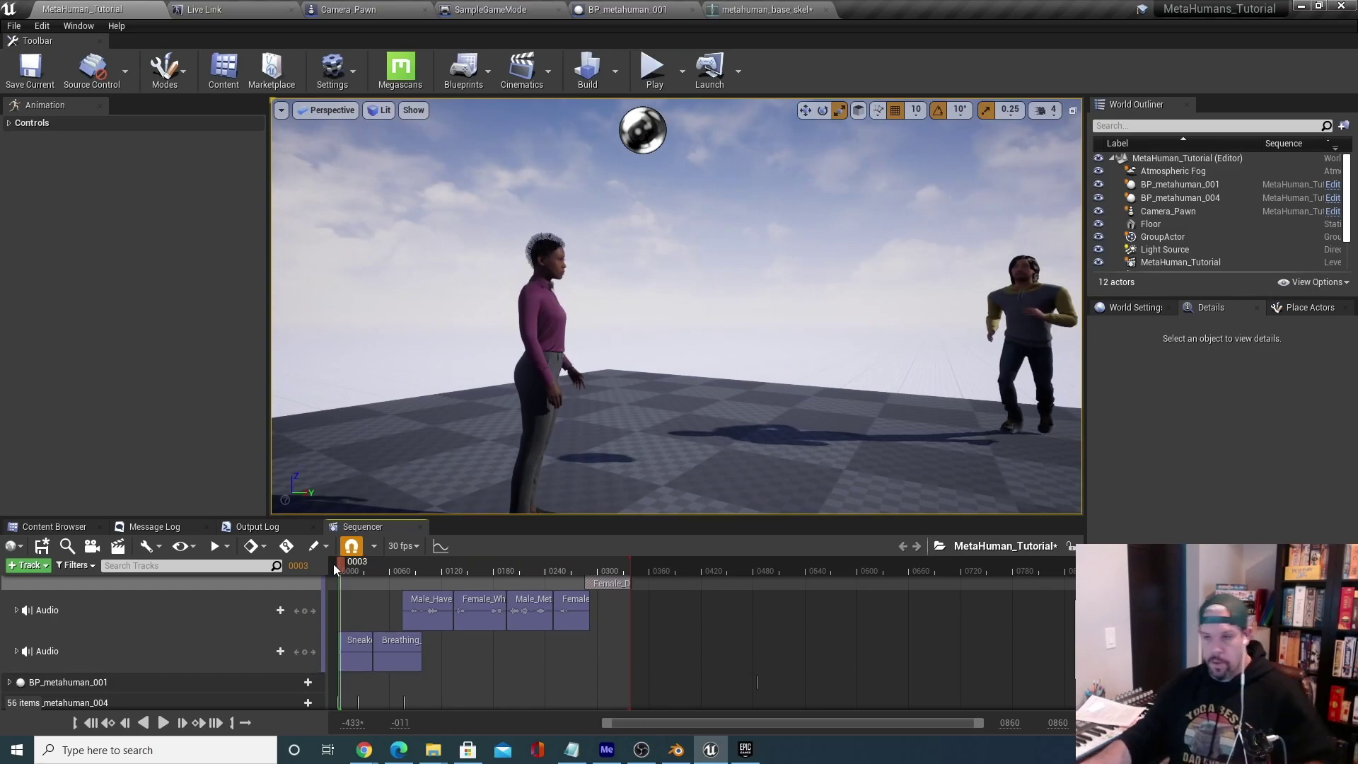